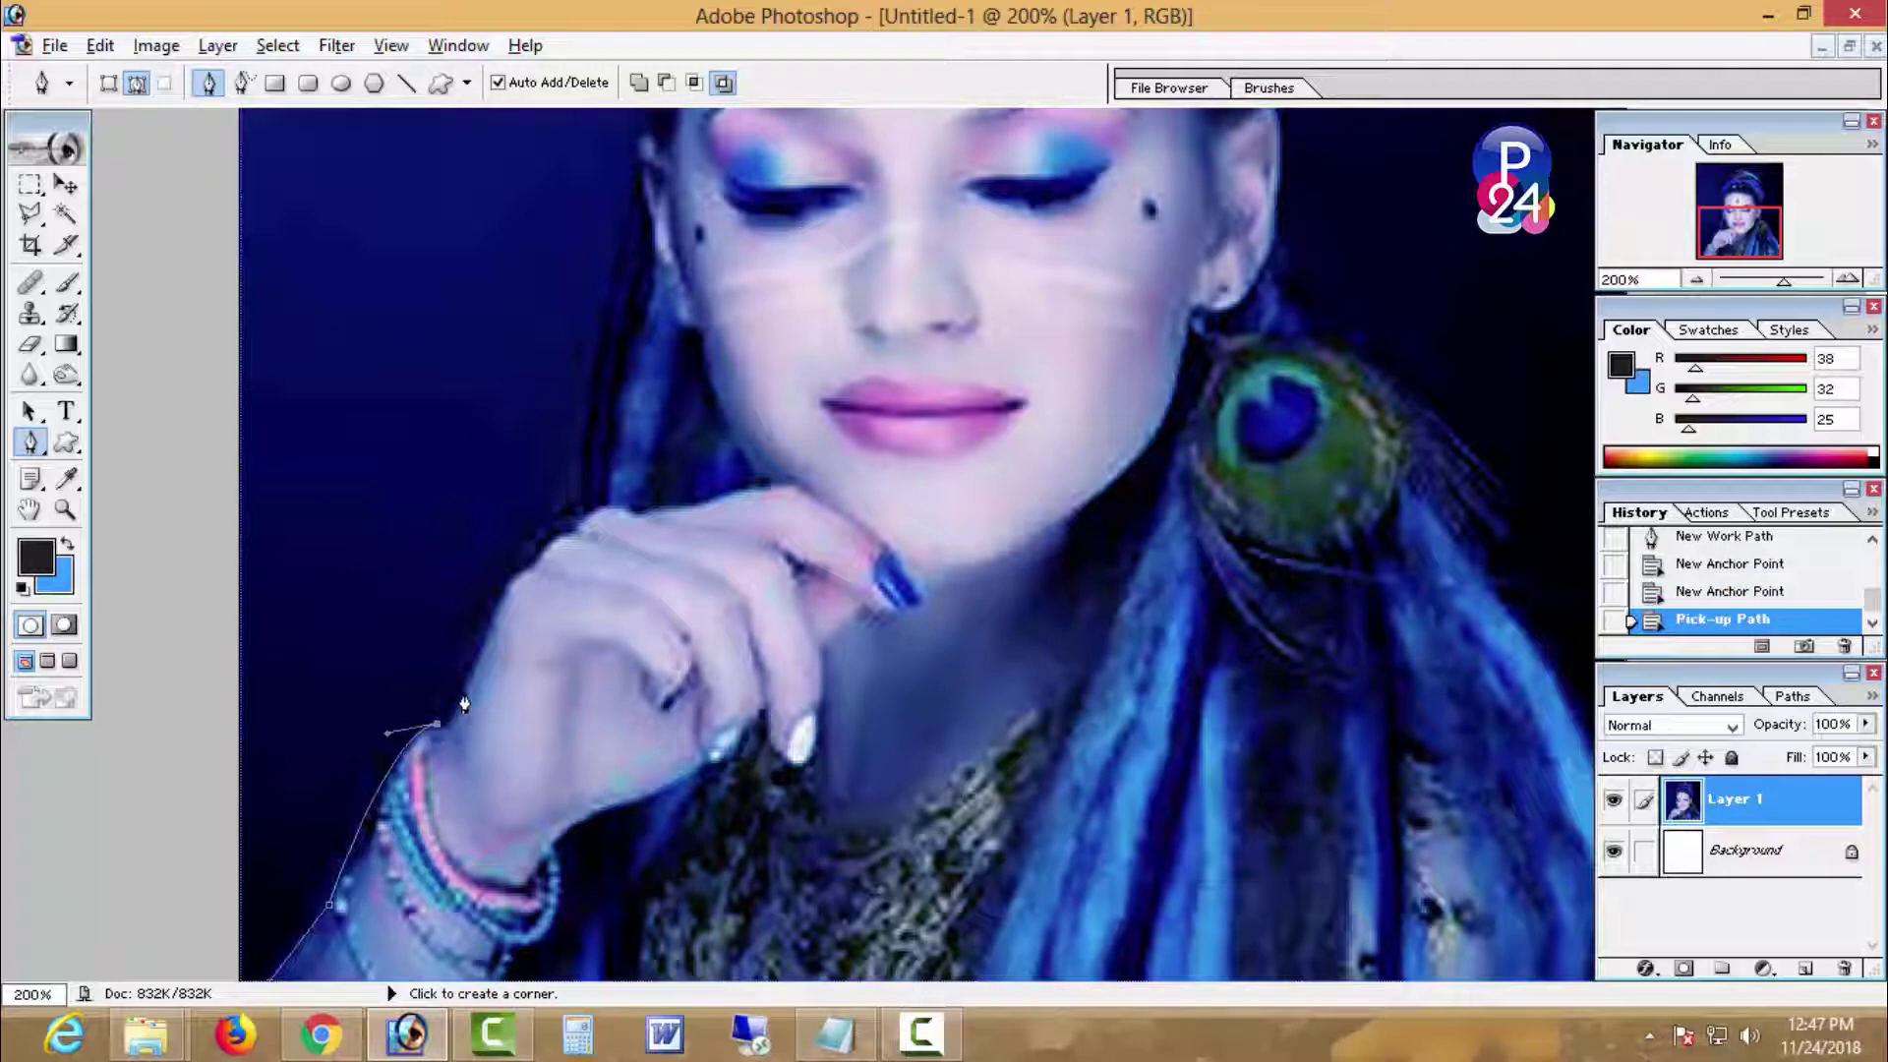
Step: Continue the Pen path from the bracelet wrist along the back of the hand to the edge of the hair
left_click(501, 604)
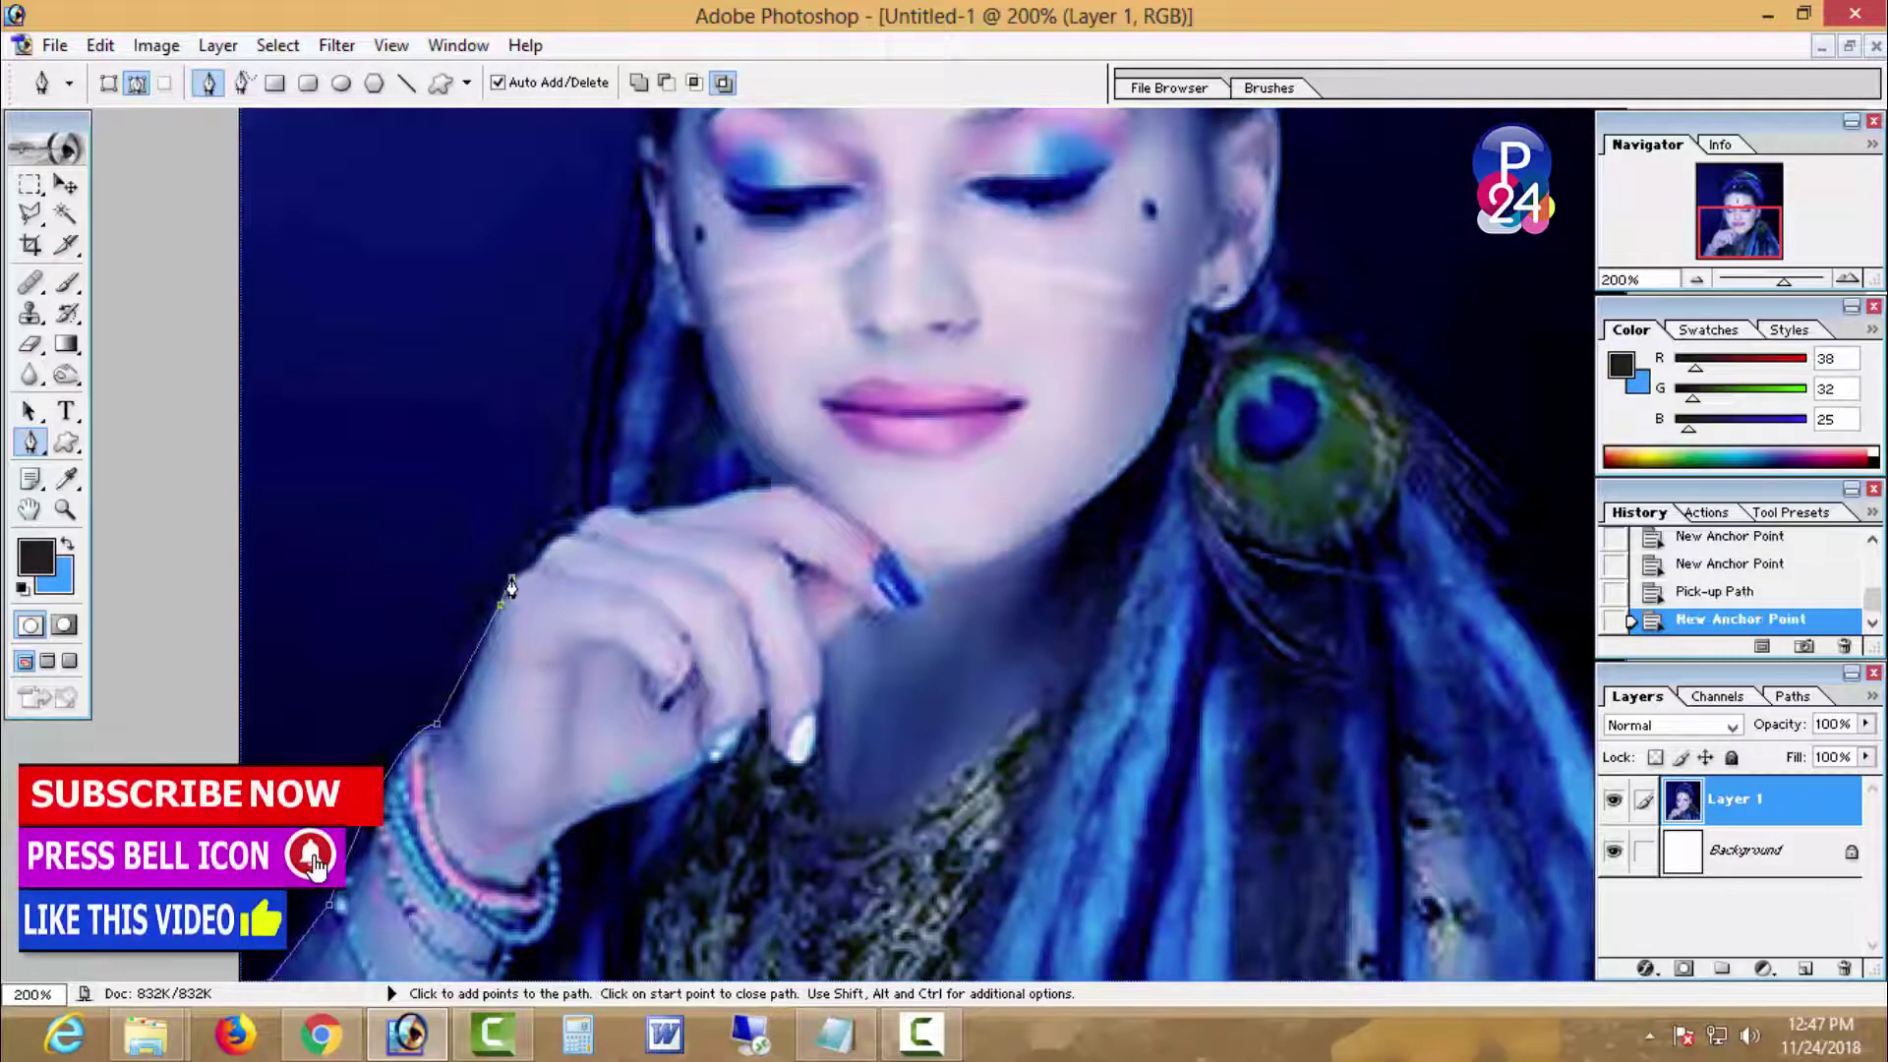
left_click(511, 576)
left_click(523, 559)
left_click(539, 539)
scroll(571, 498, "up", 3)
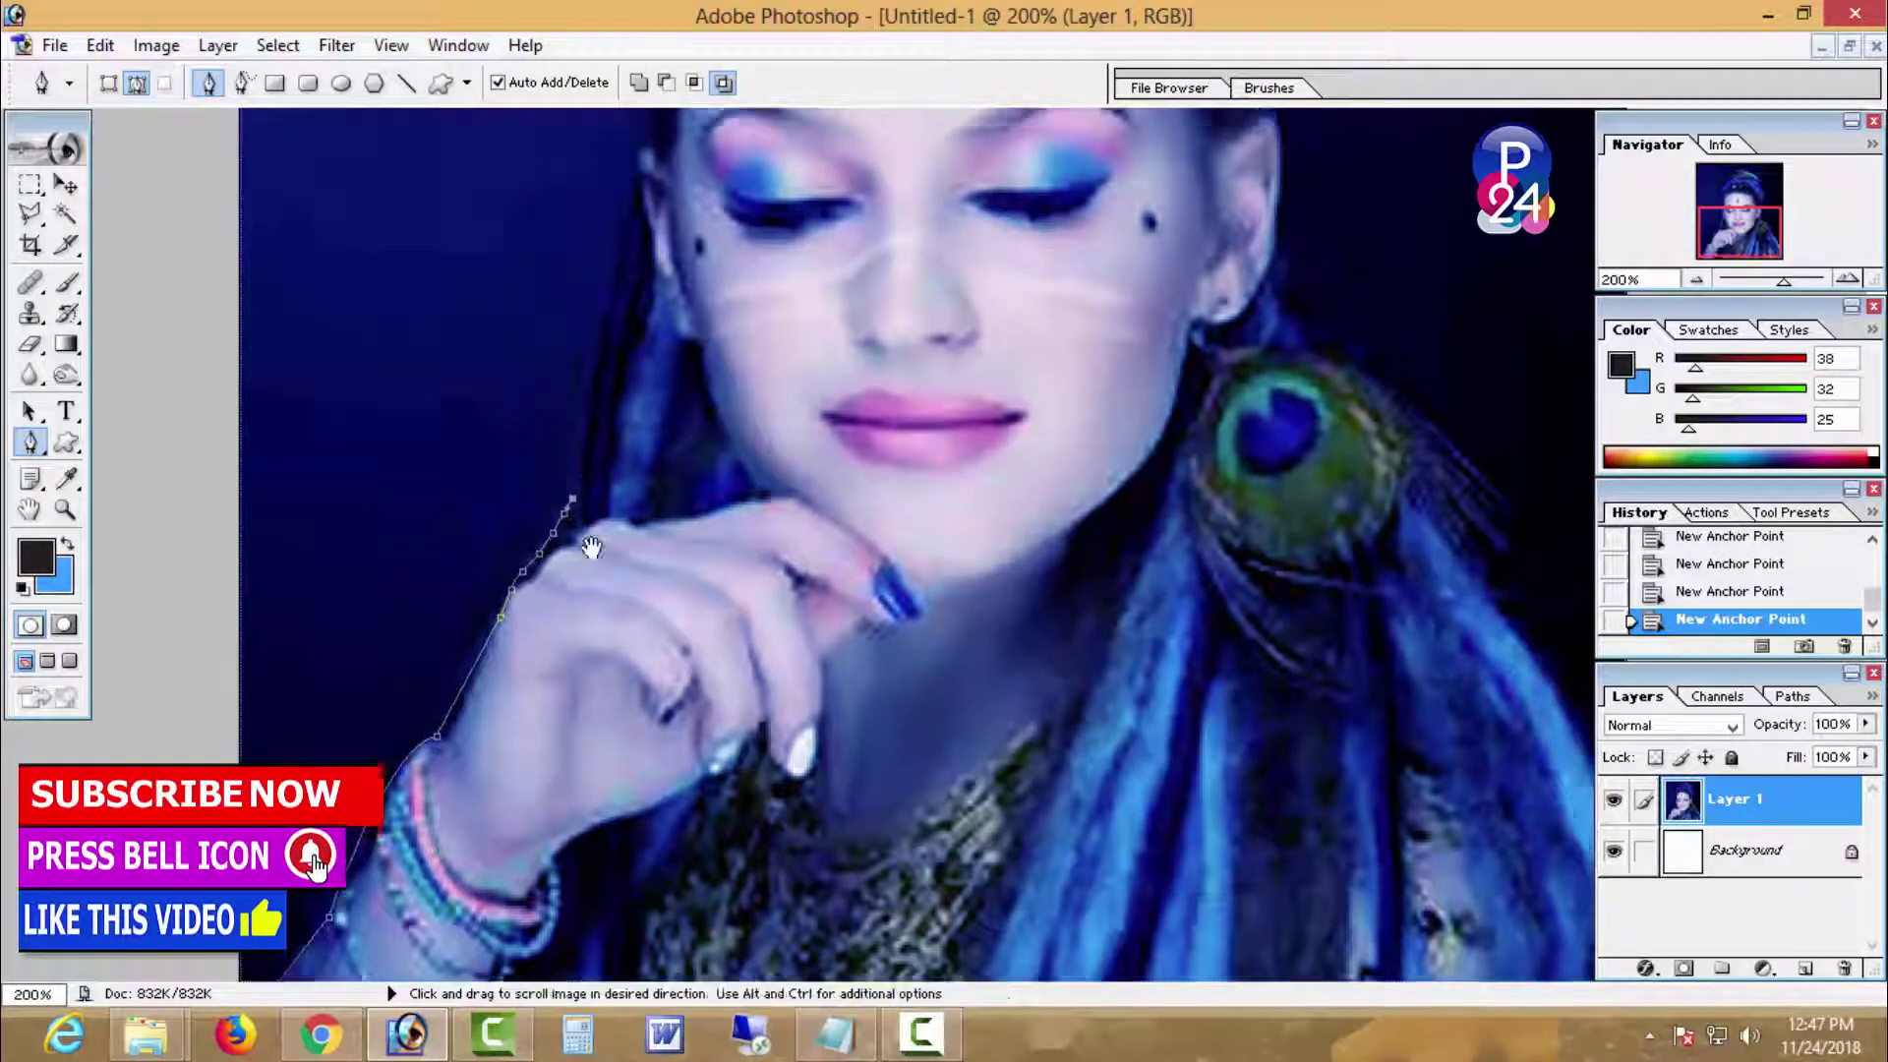
Step: Trace the Pen path up the hair strands beside the face to the lower left edge of the headwrap
left_click(591, 548)
left_click(619, 454)
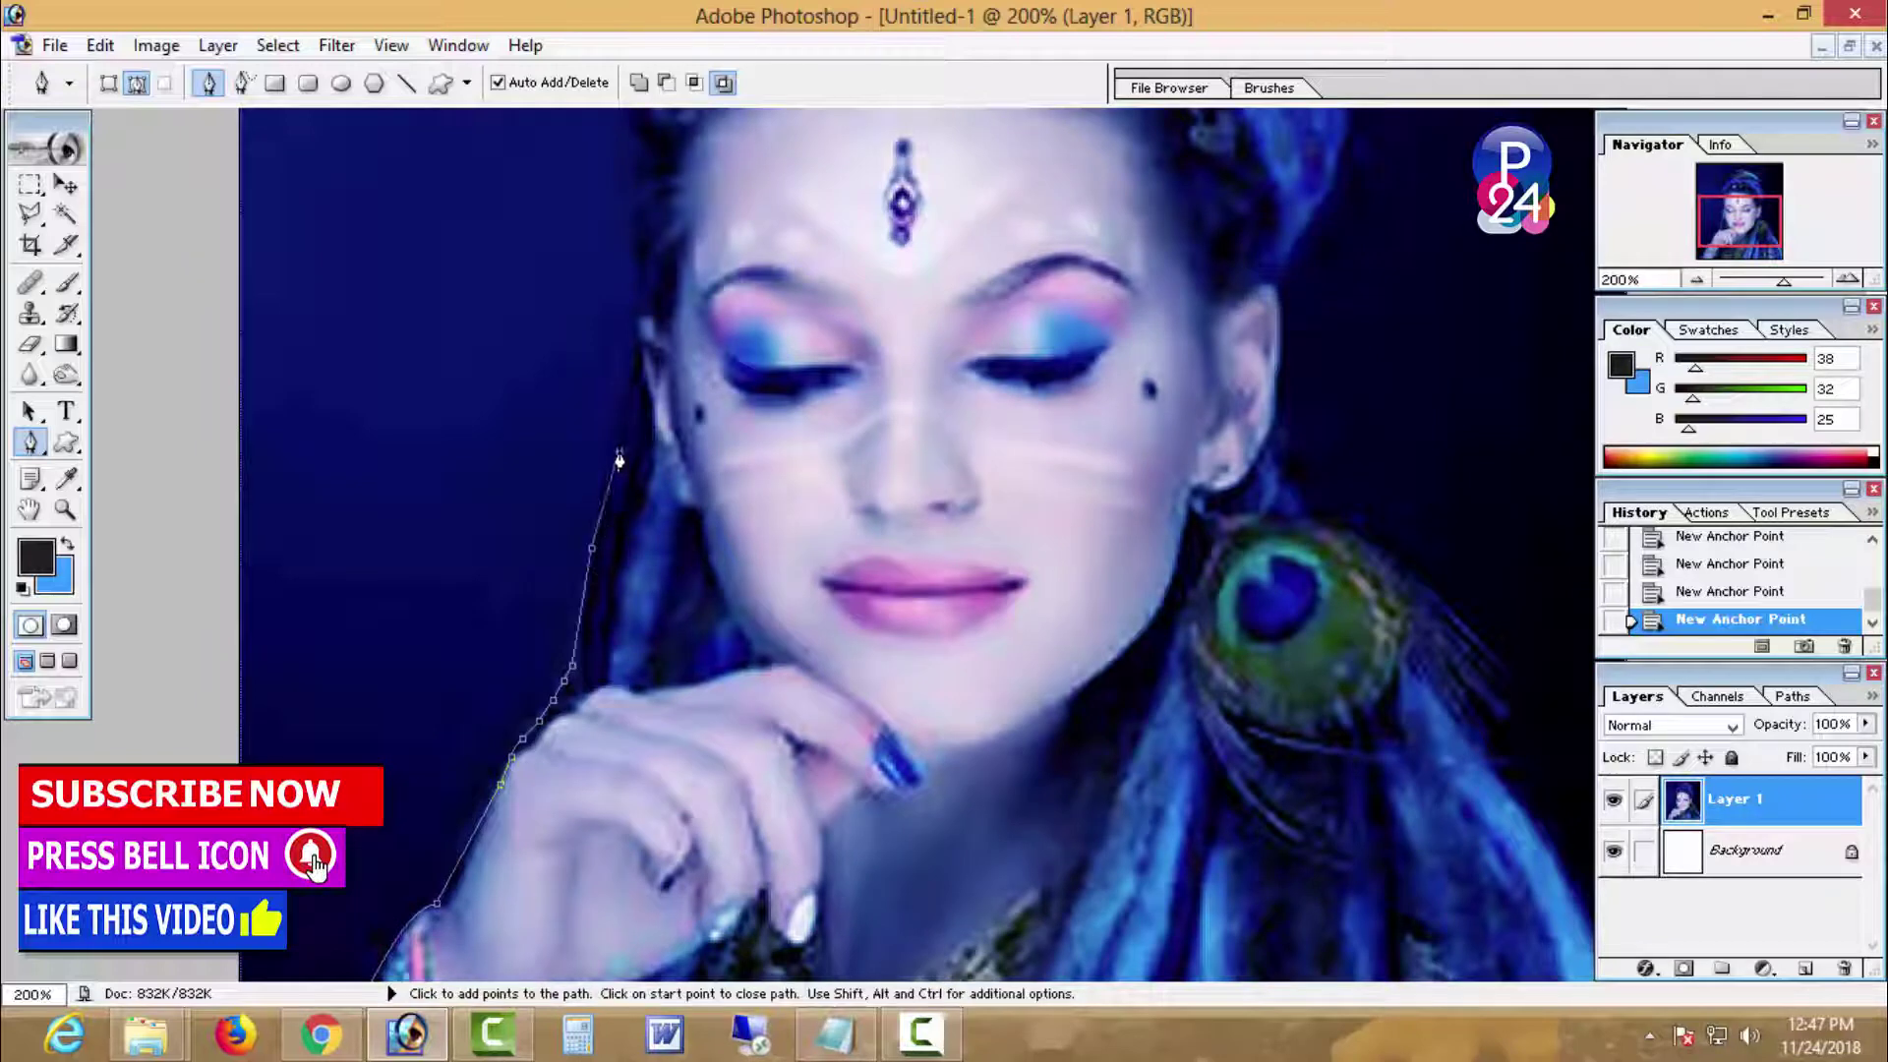
scroll(636, 616, "up", 4)
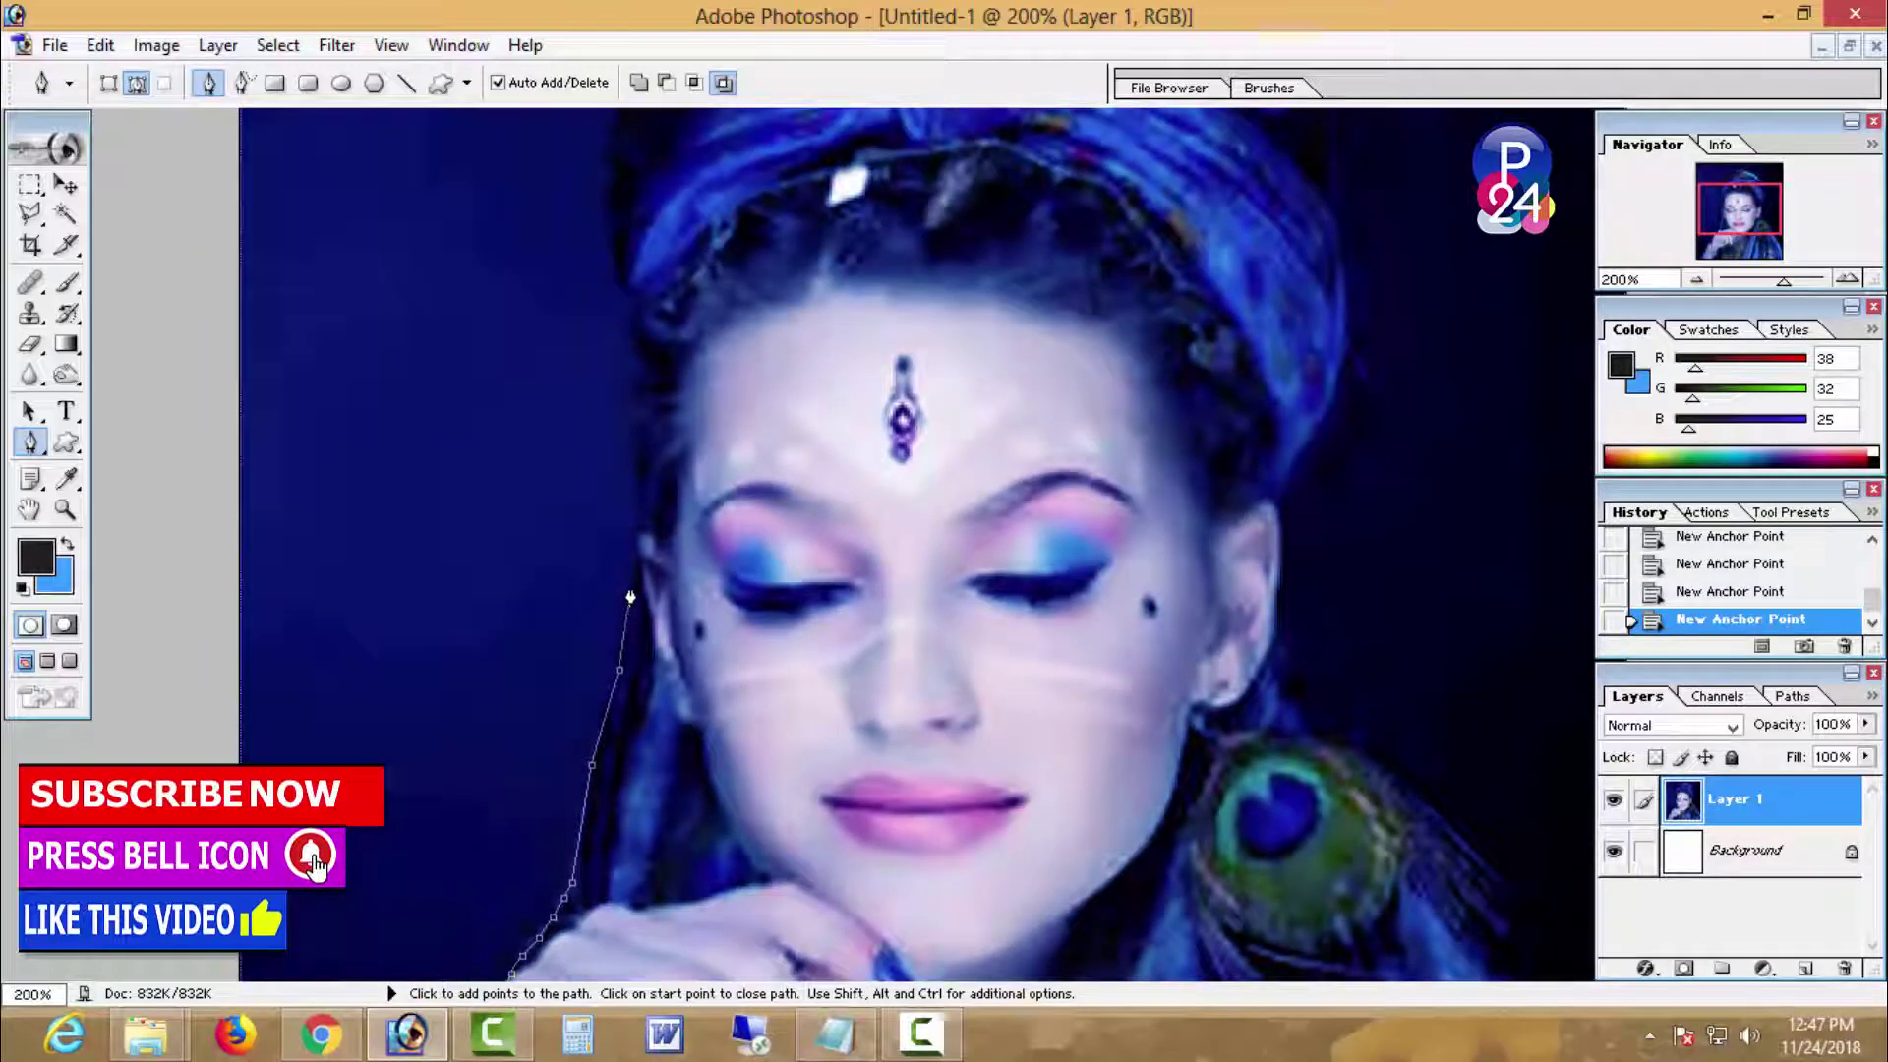
left_click(631, 536)
left_click(641, 502)
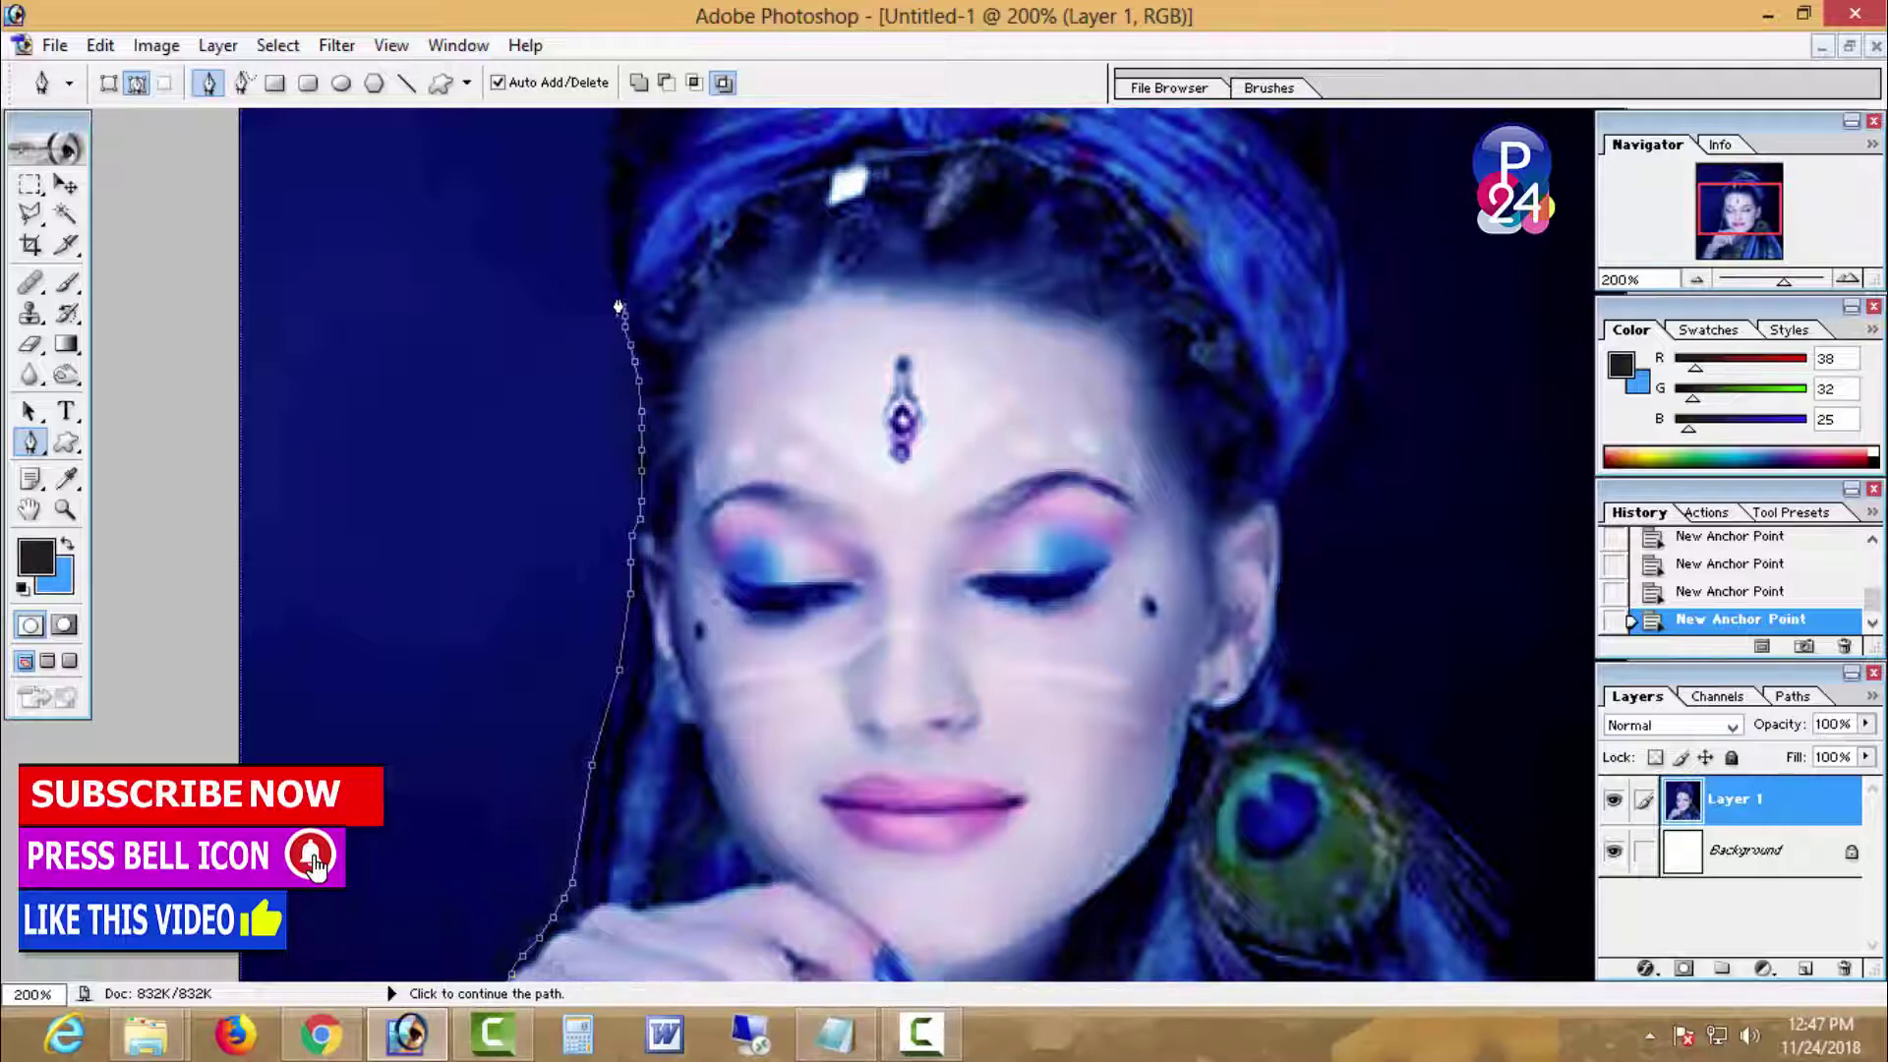
left_click(618, 277)
left_click_drag(678, 280, 677, 578)
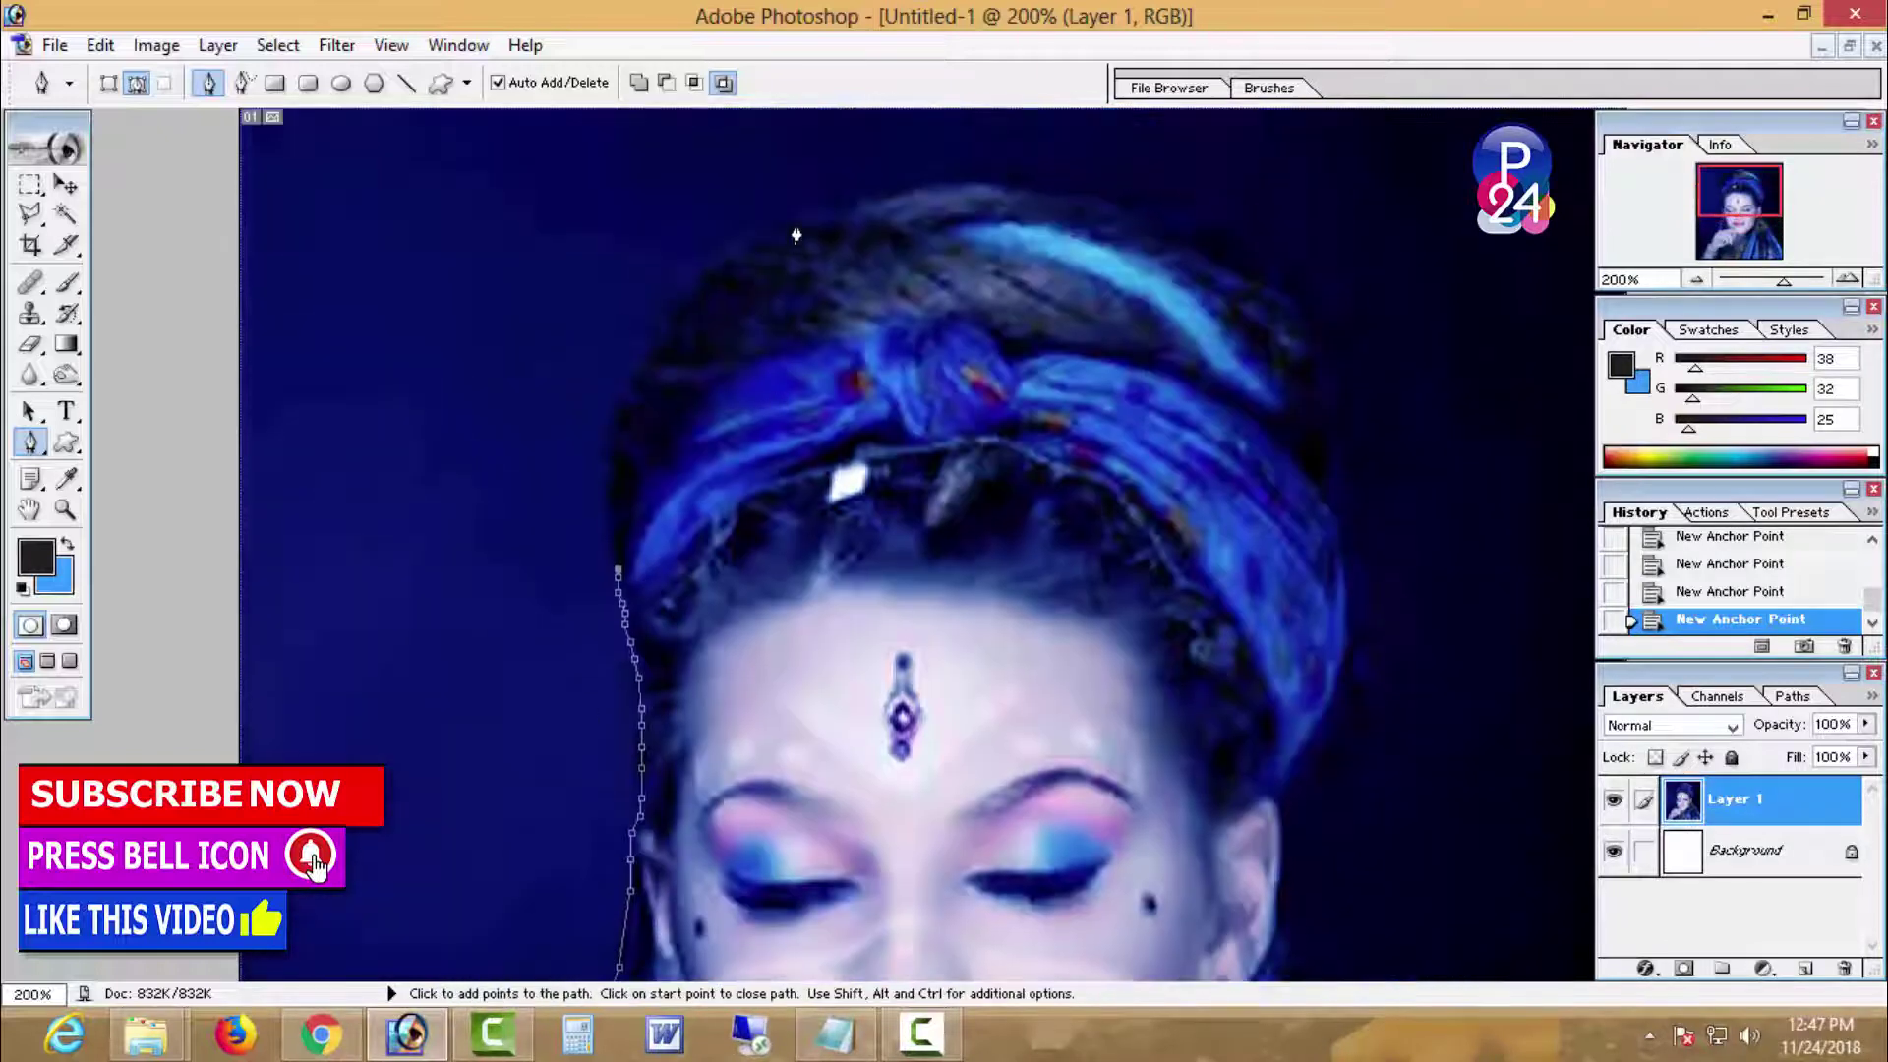
left_click_drag(812, 223, 1058, 160)
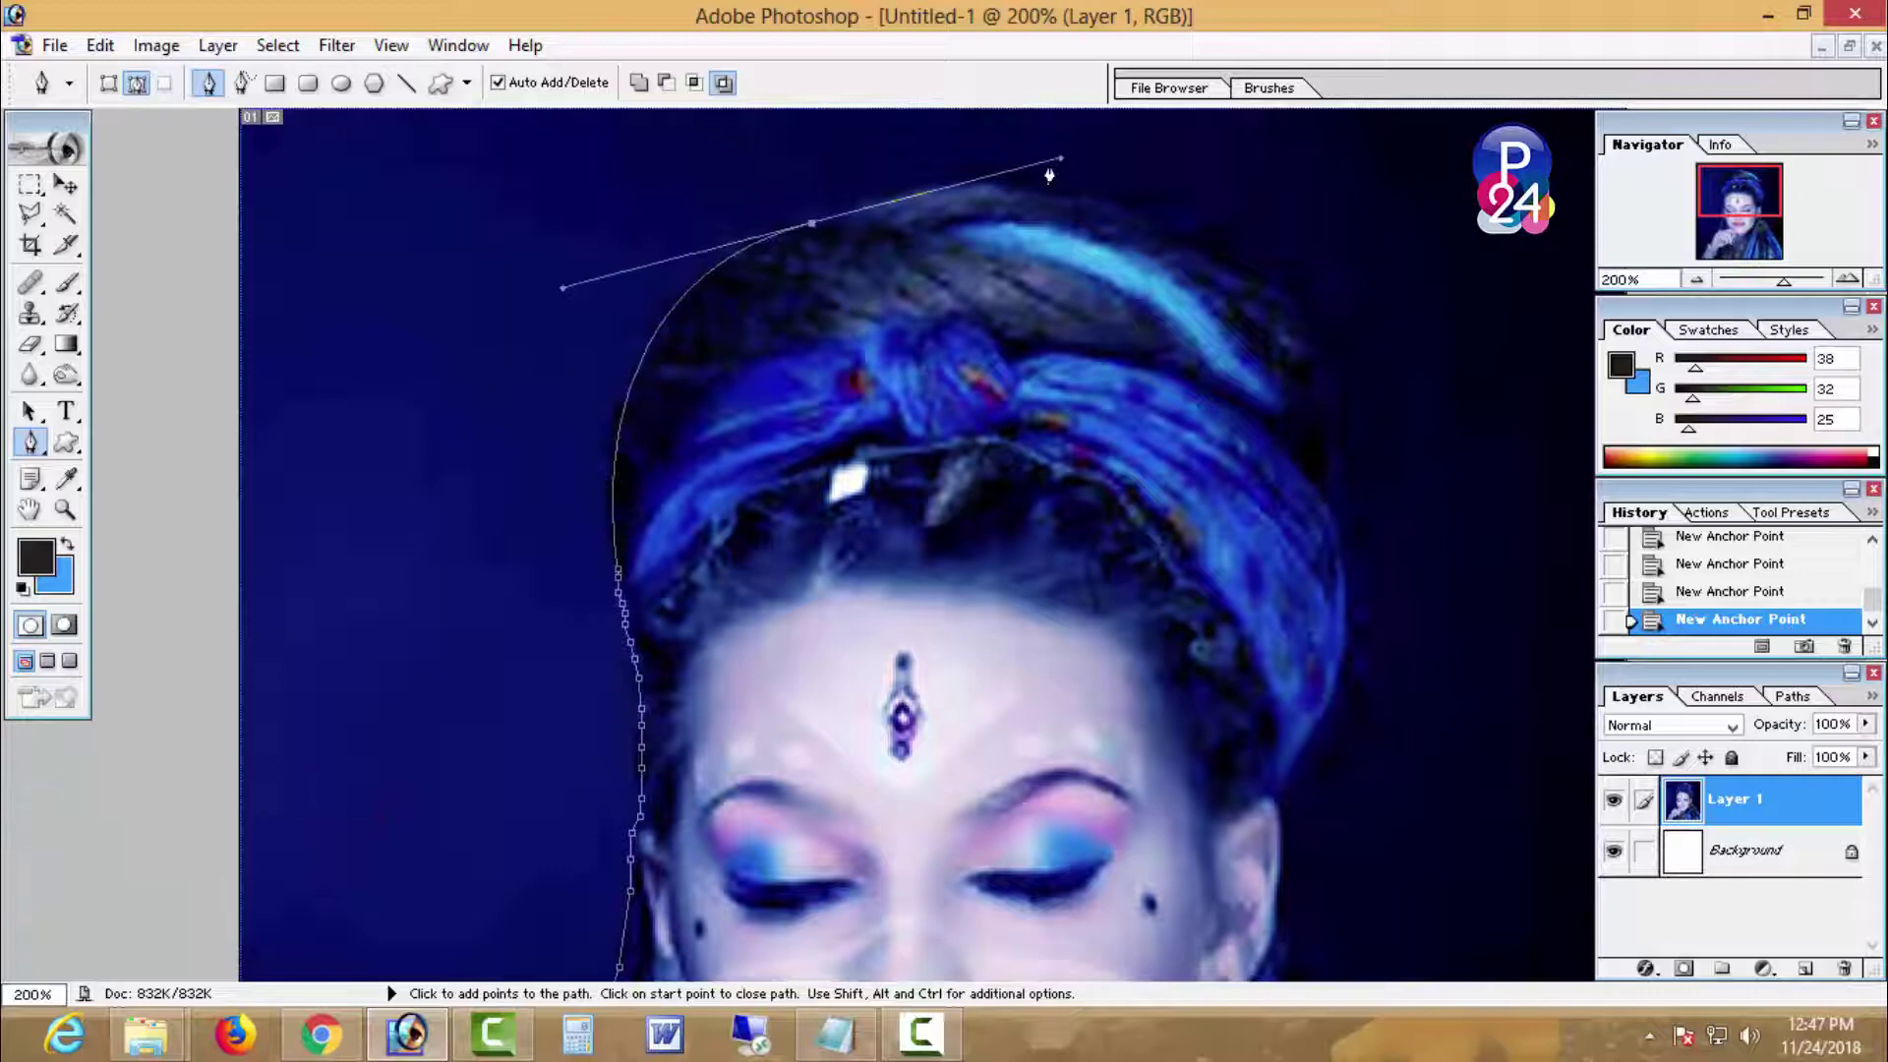
left_click(812, 224, "alt")
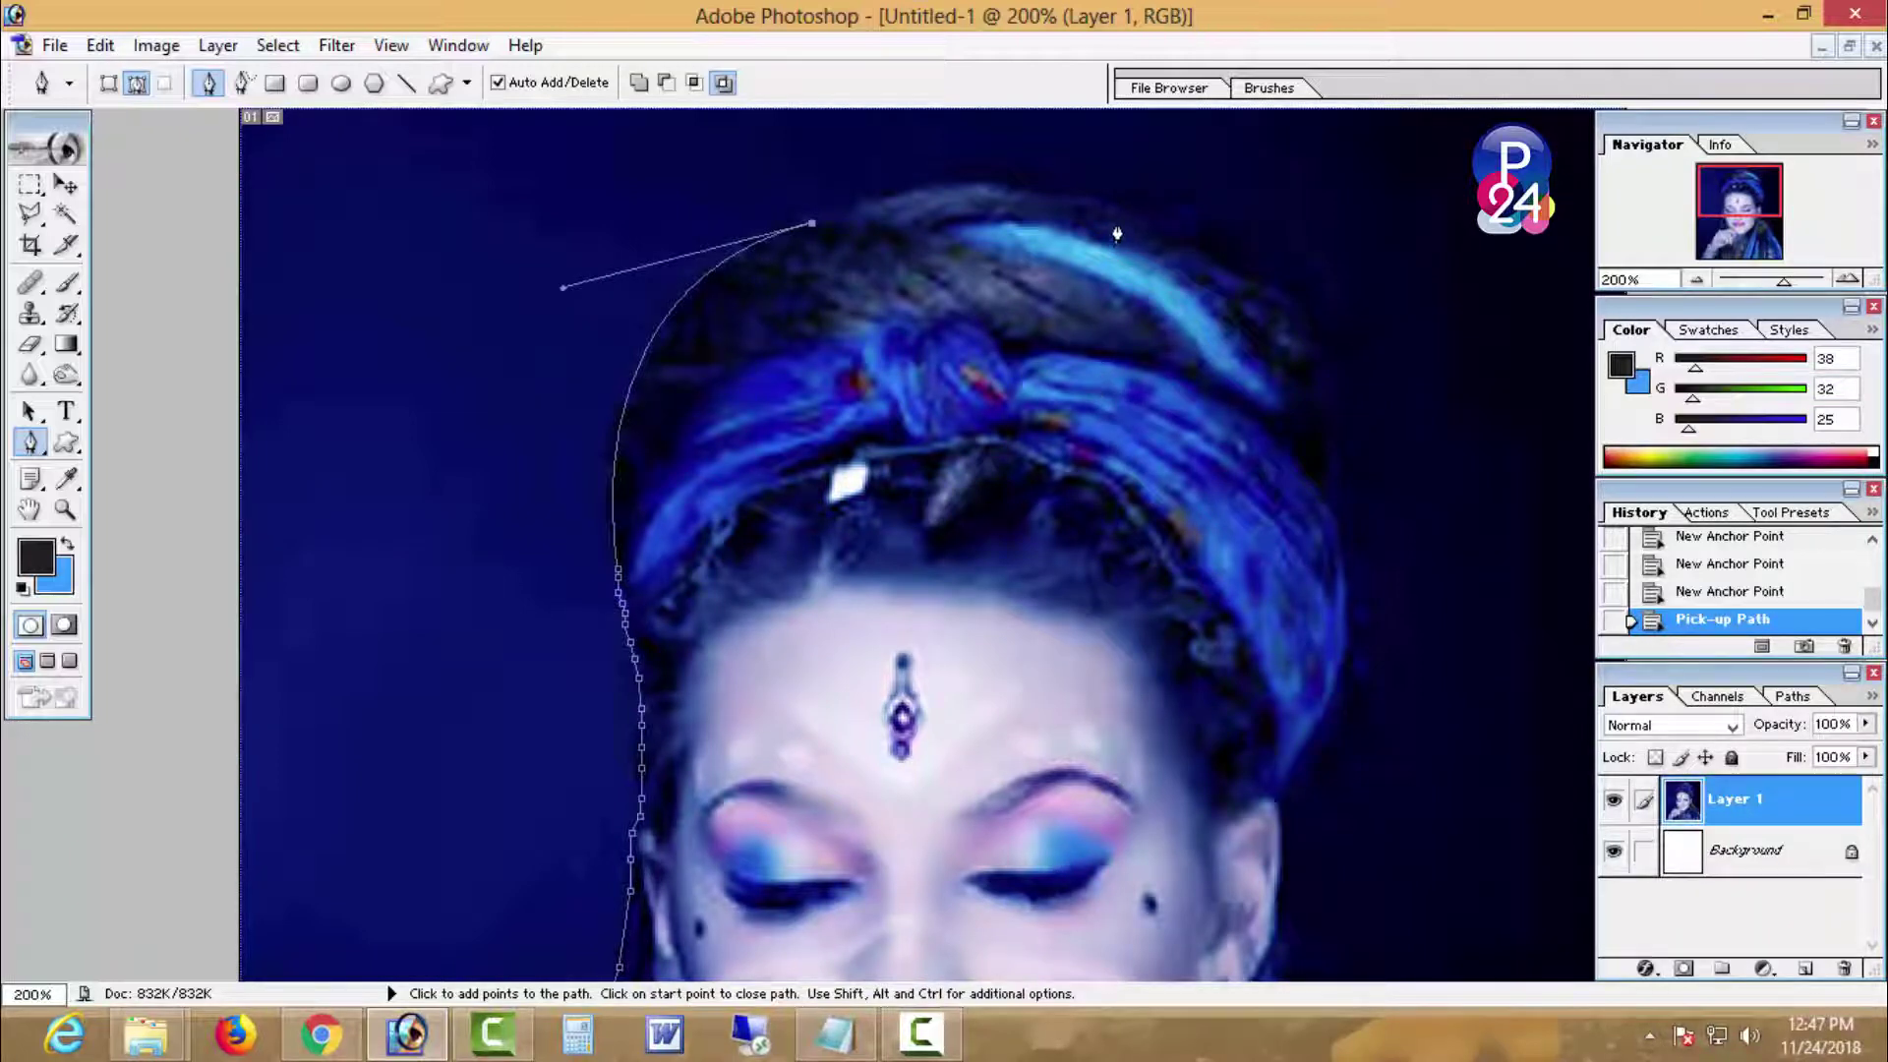
left_click_drag(1137, 215, 1312, 283)
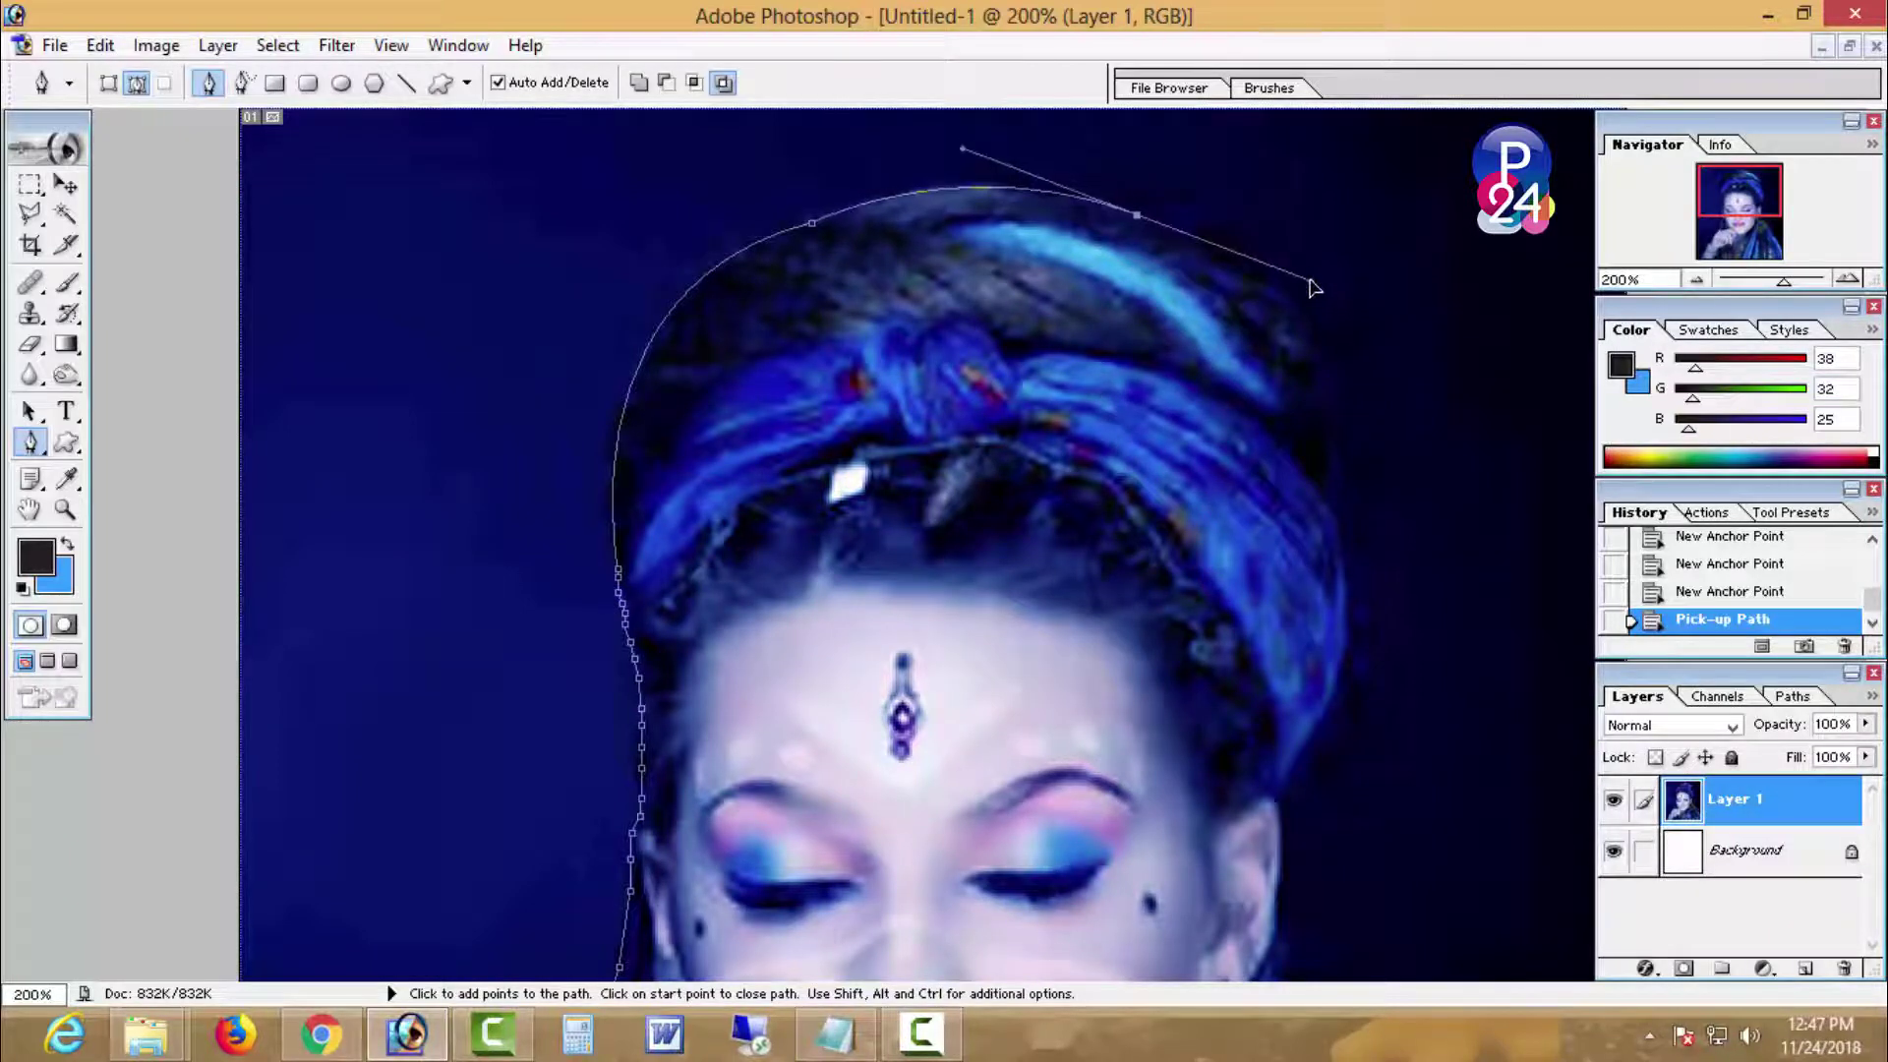
key("ctrl+alt+z")
key("ctrl+alt+z")
key("ctrl+alt+z")
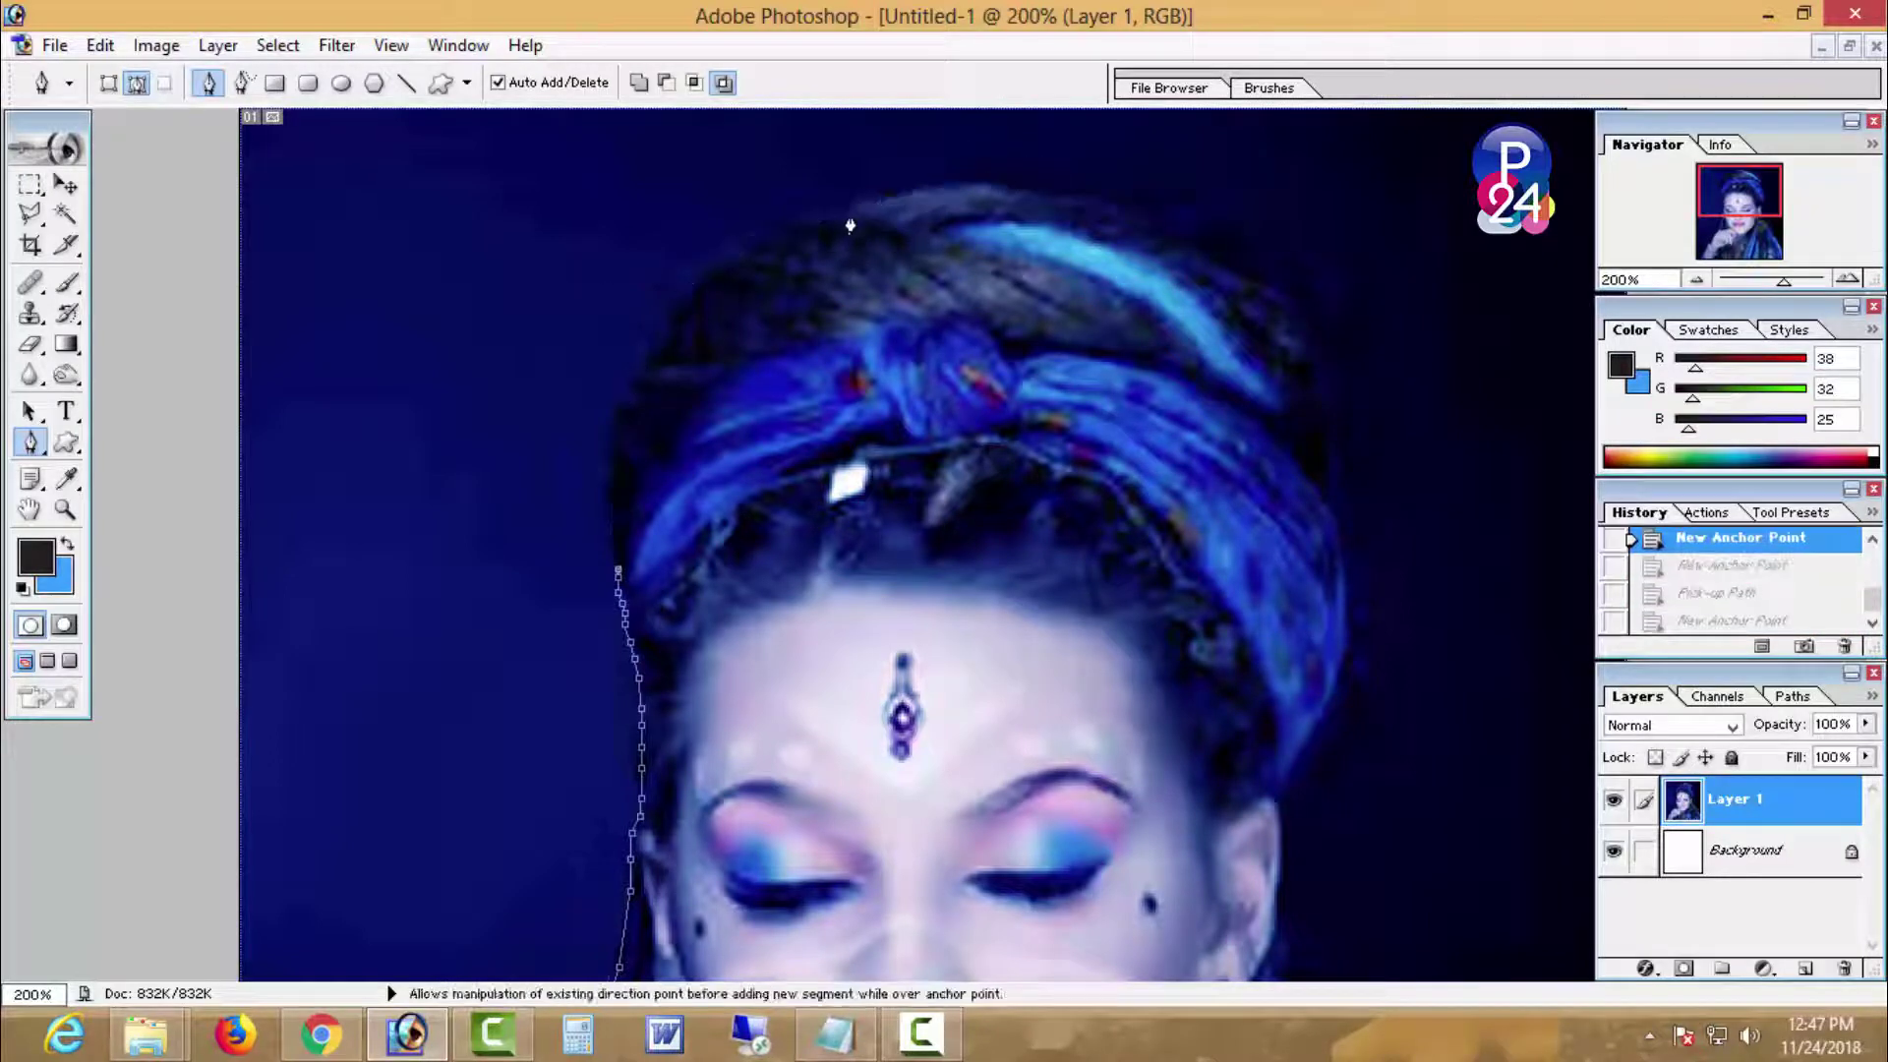
Step: Trace the headwrap's outline with curved Pen segments over its crown and down its right side, removing the outgoing handles at the curve anchors
left_click_drag(841, 209, 1131, 145)
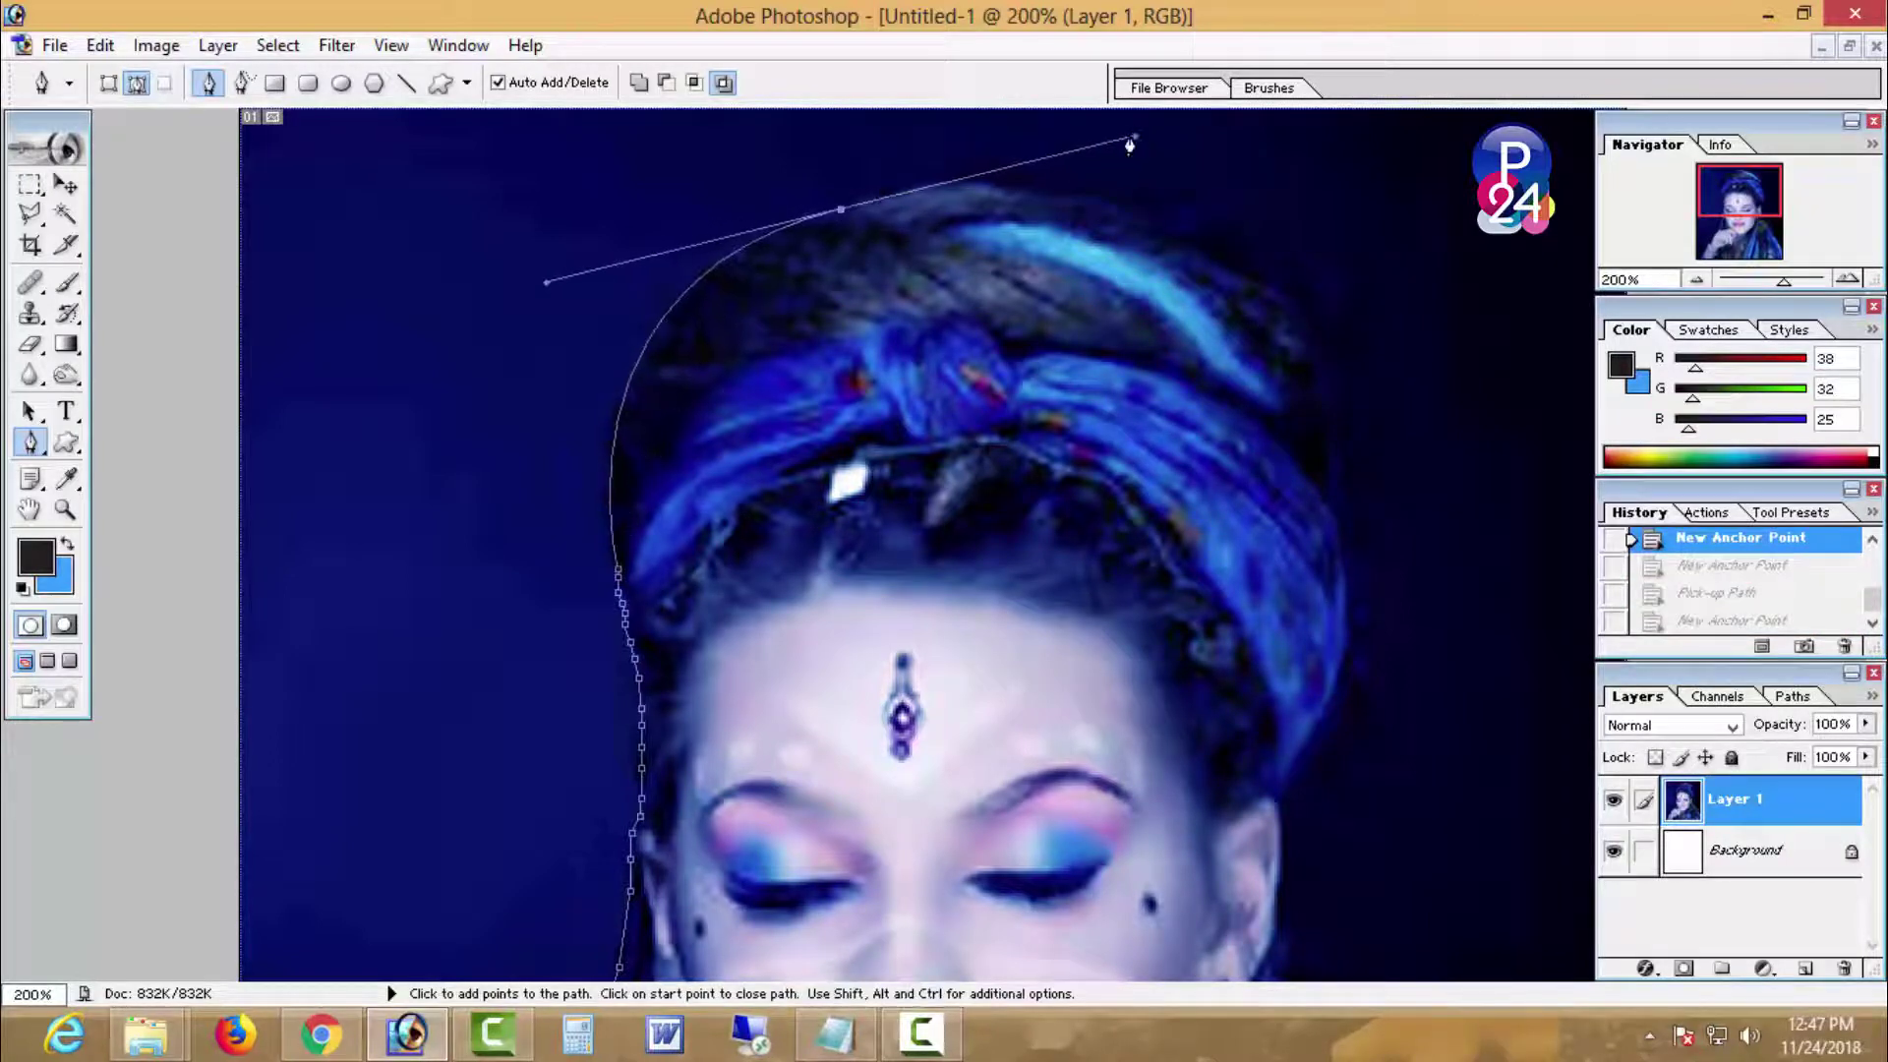
left_click(841, 209, "alt")
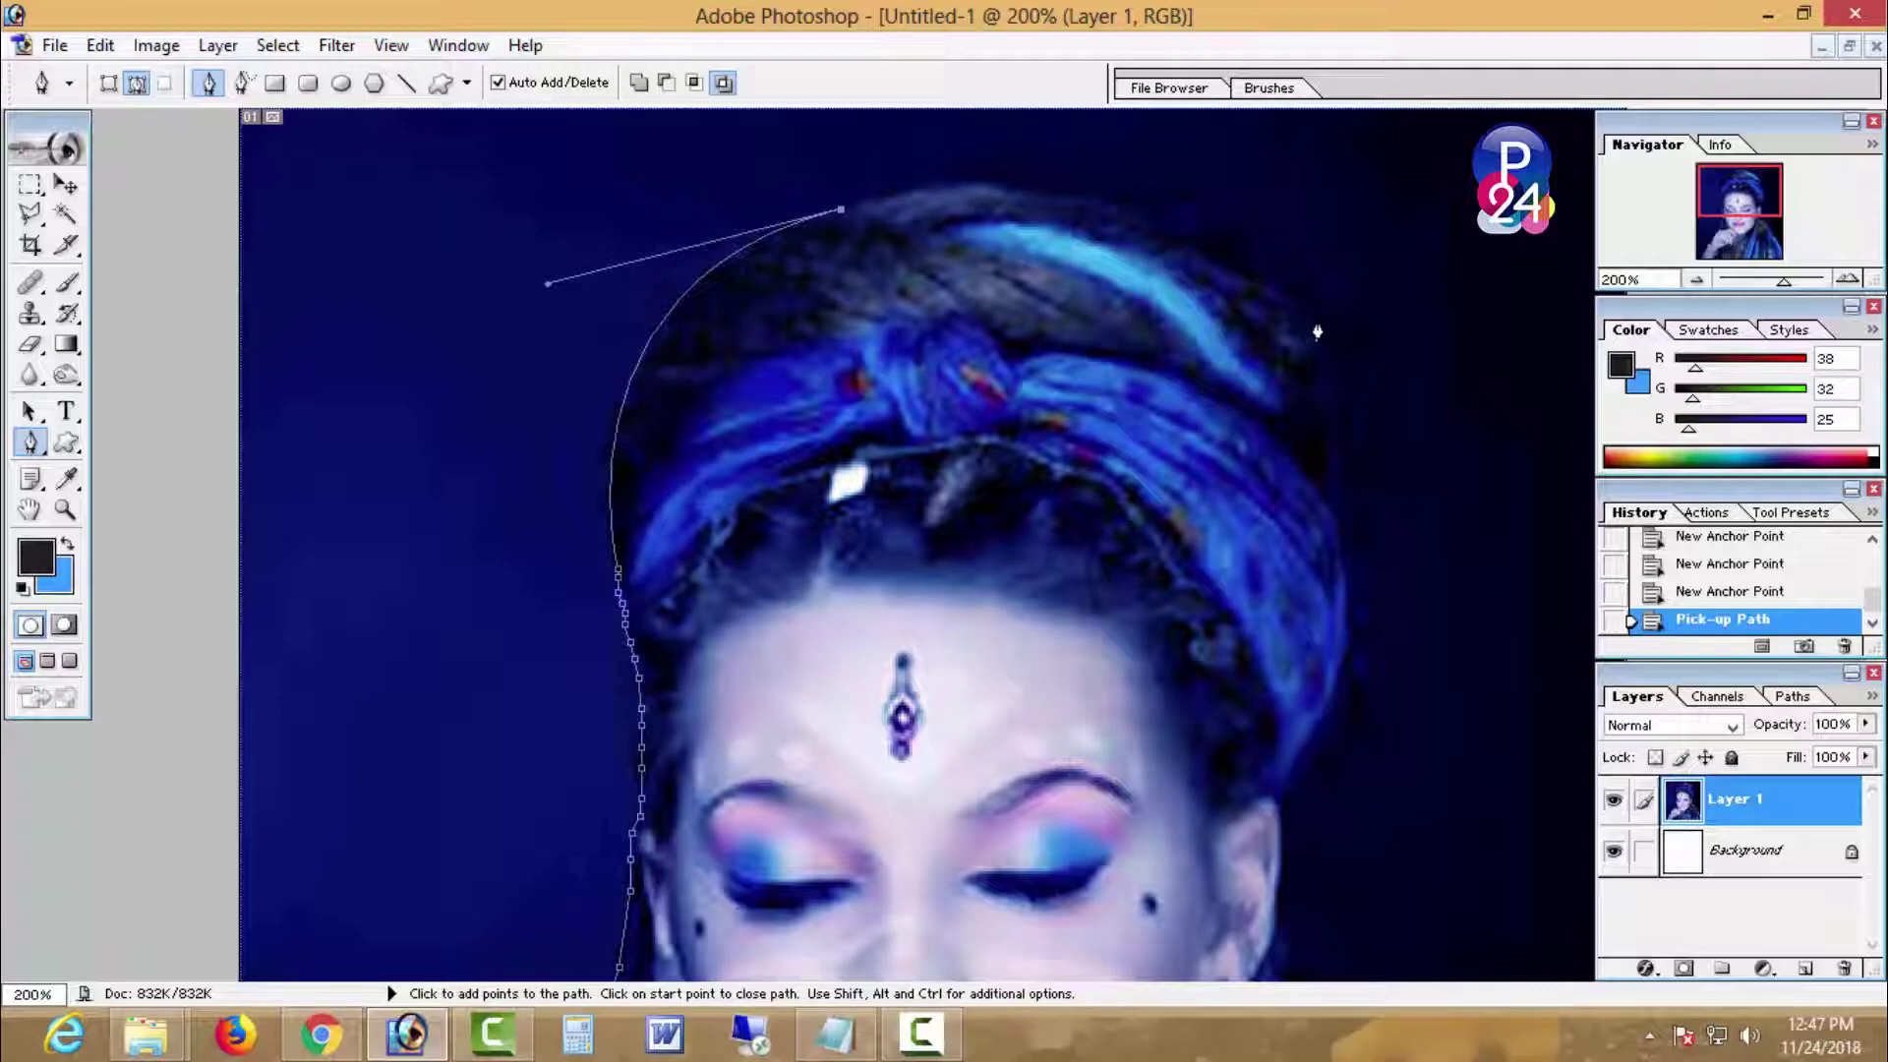
left_click_drag(1316, 304, 1527, 491)
key("ctrl+z")
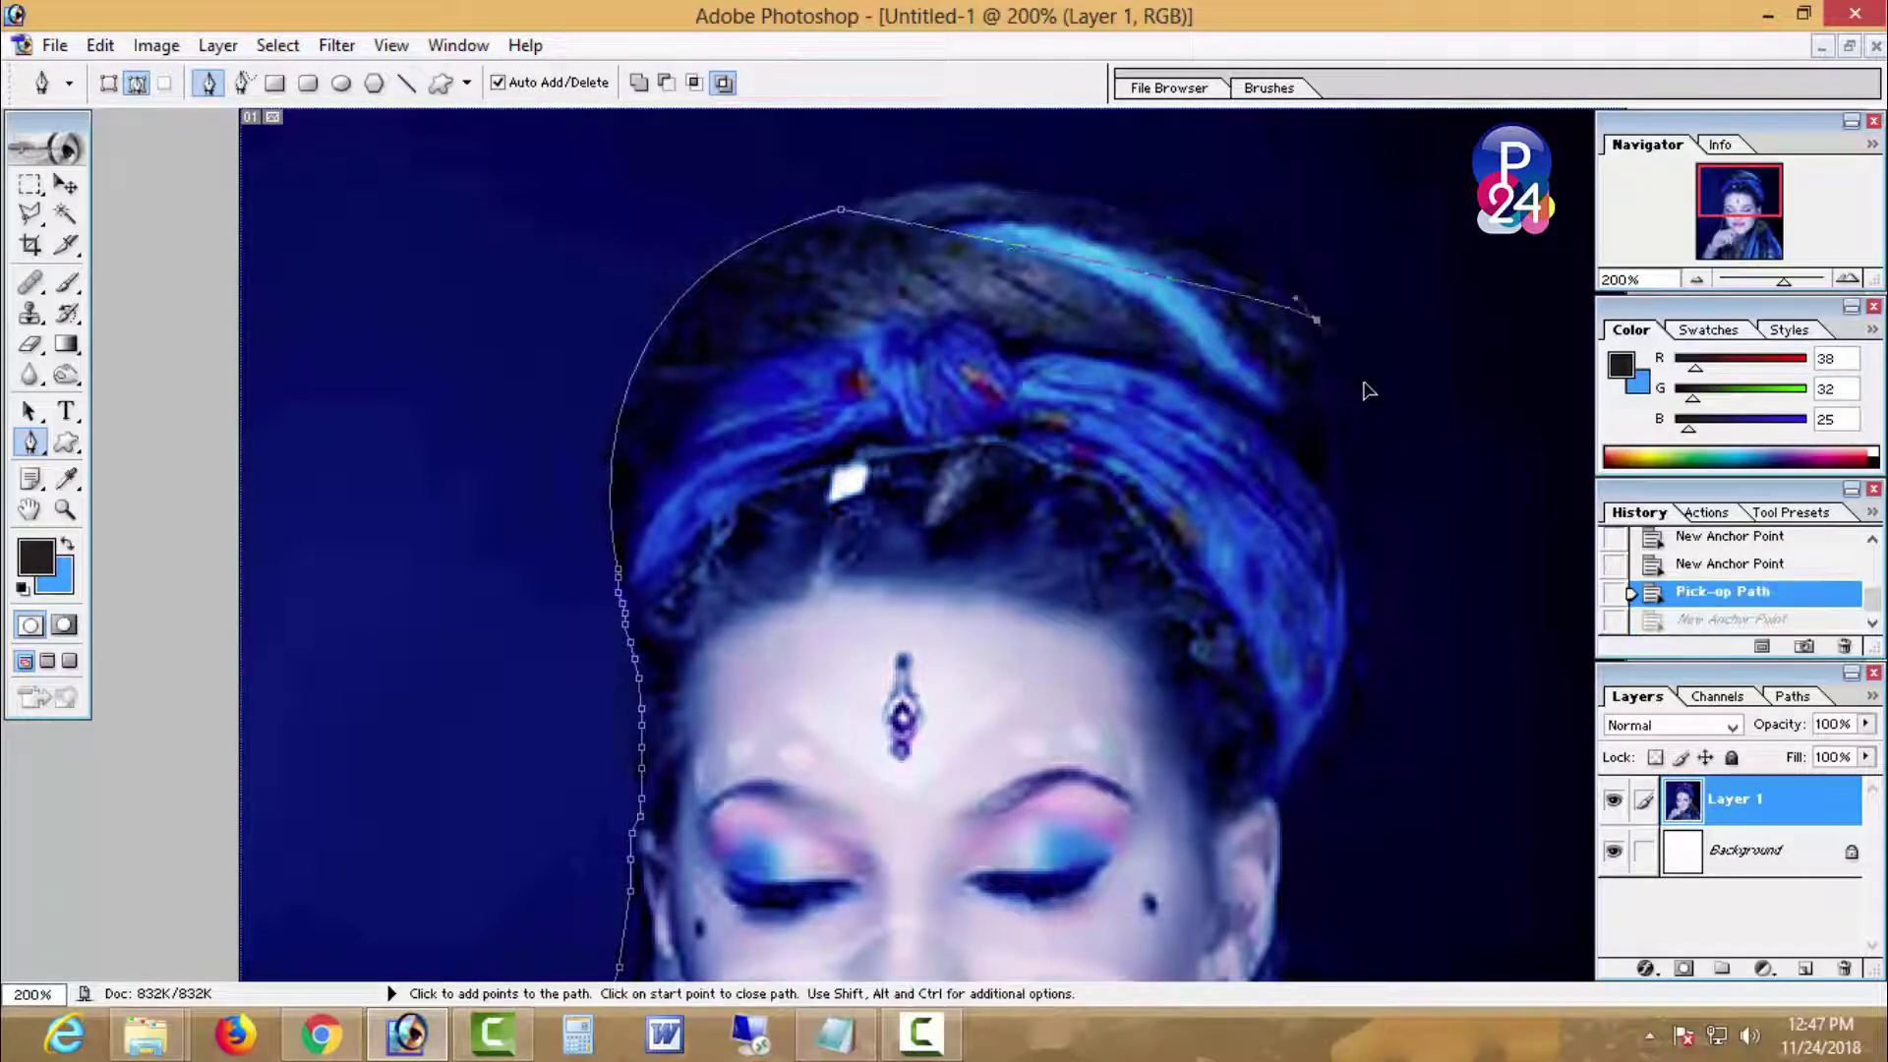
left_click_drag(1316, 319, 1462, 481)
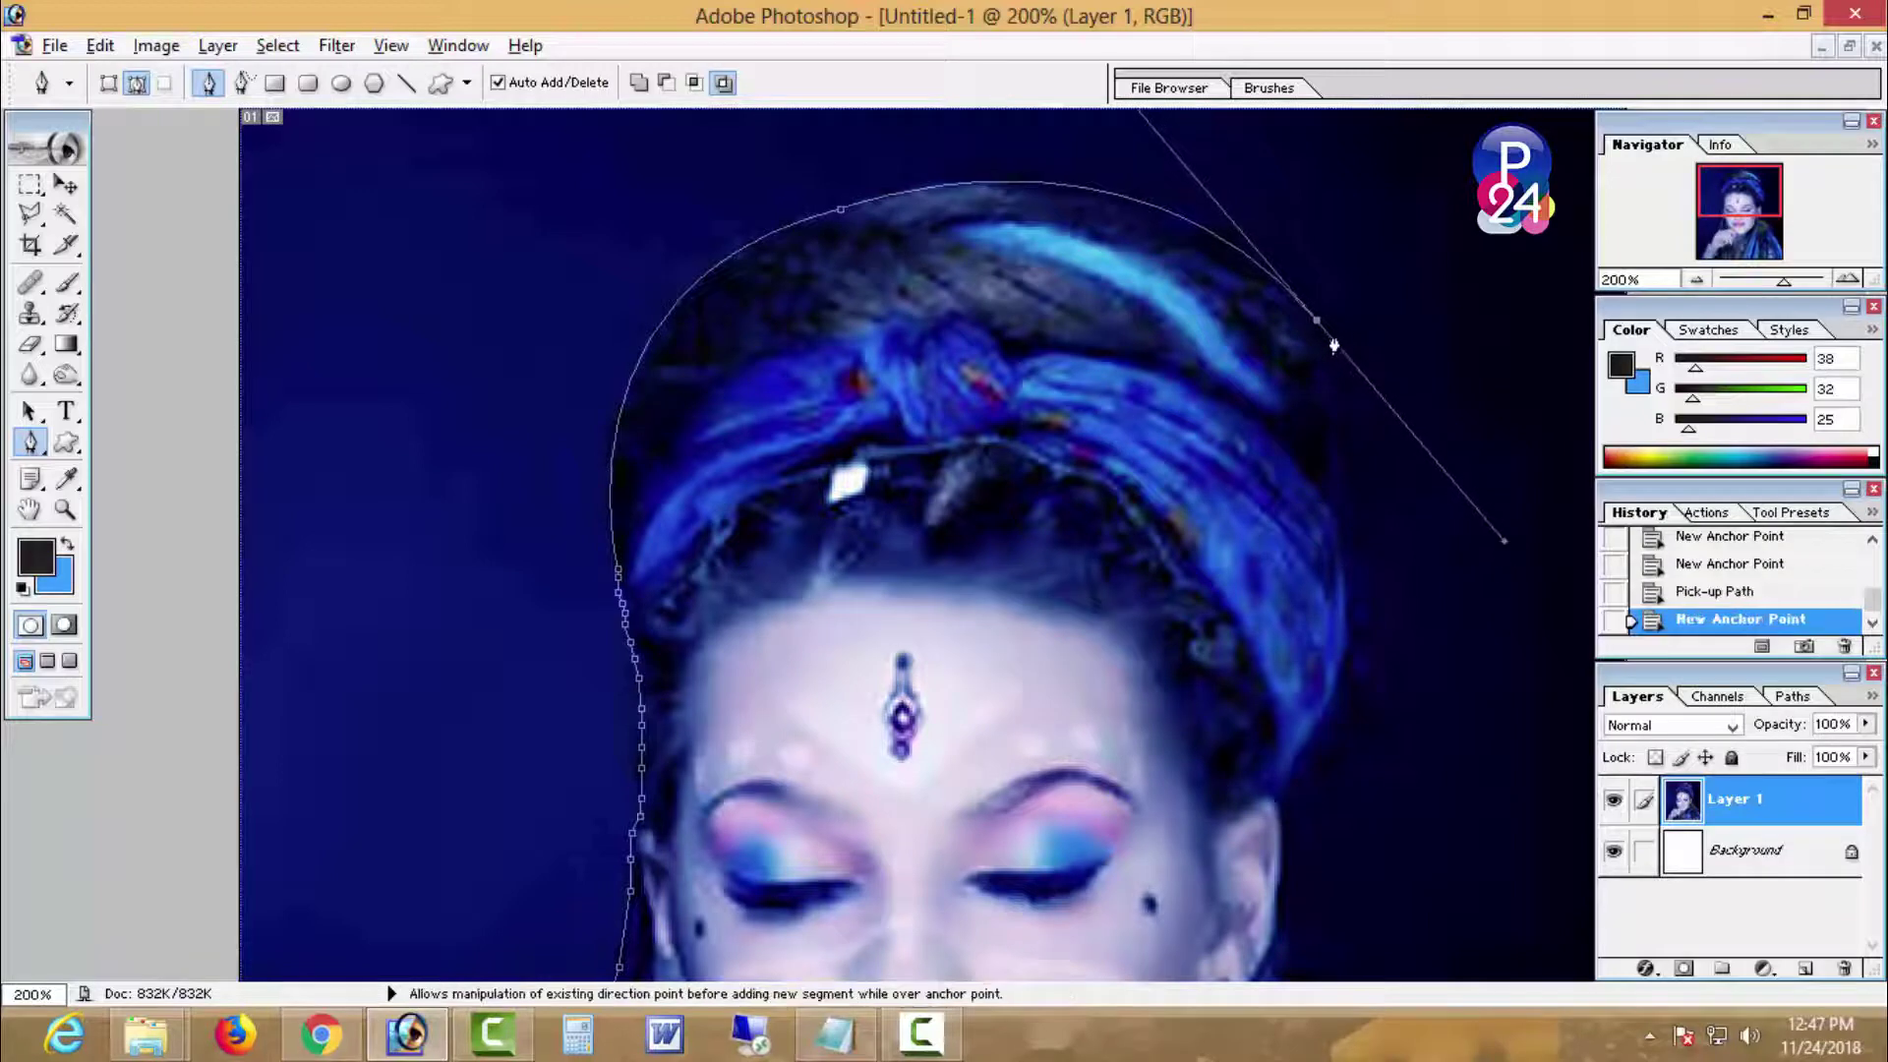
left_click(1318, 320, "alt")
left_click_drag(1347, 570, 1318, 725)
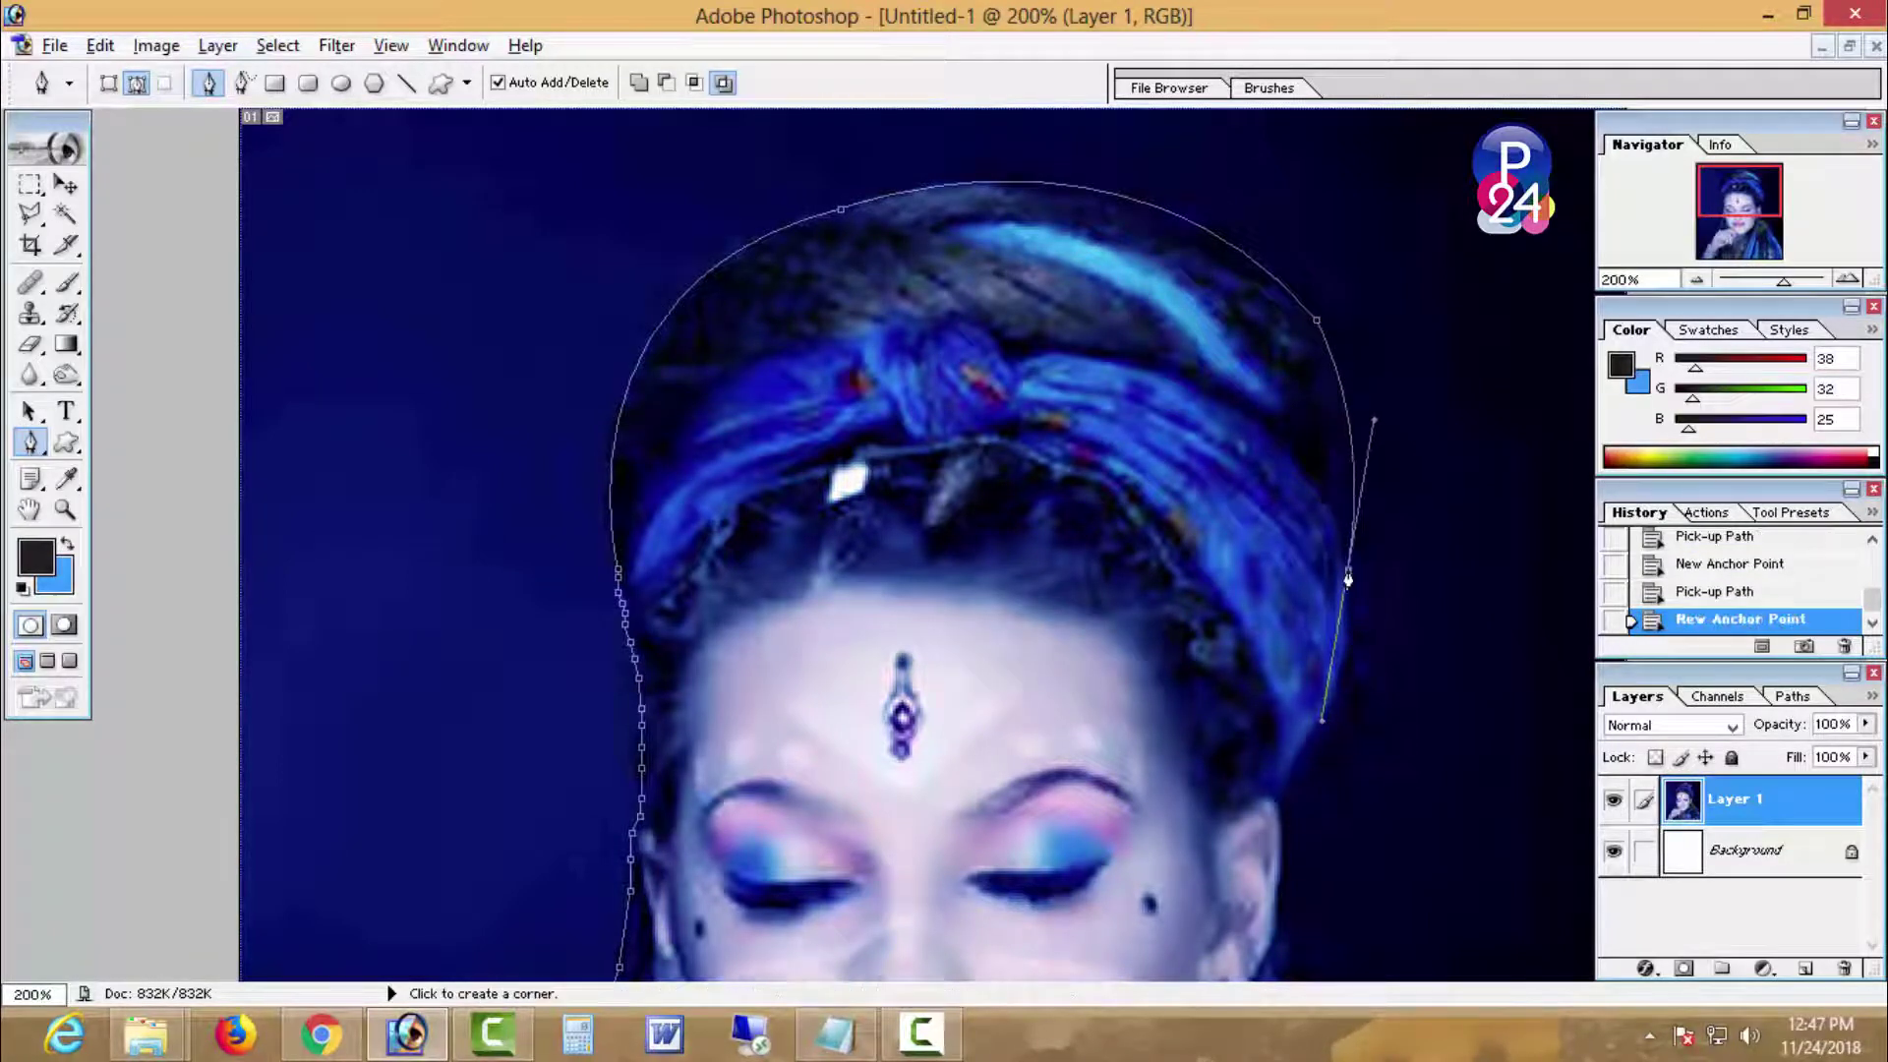
left_click(1347, 572, "alt")
left_click(1348, 646)
Step: Continue the Pen path down the headwrap's lower right edge and around the ear to just below the earlobe
scroll(1348, 639, "down", 5)
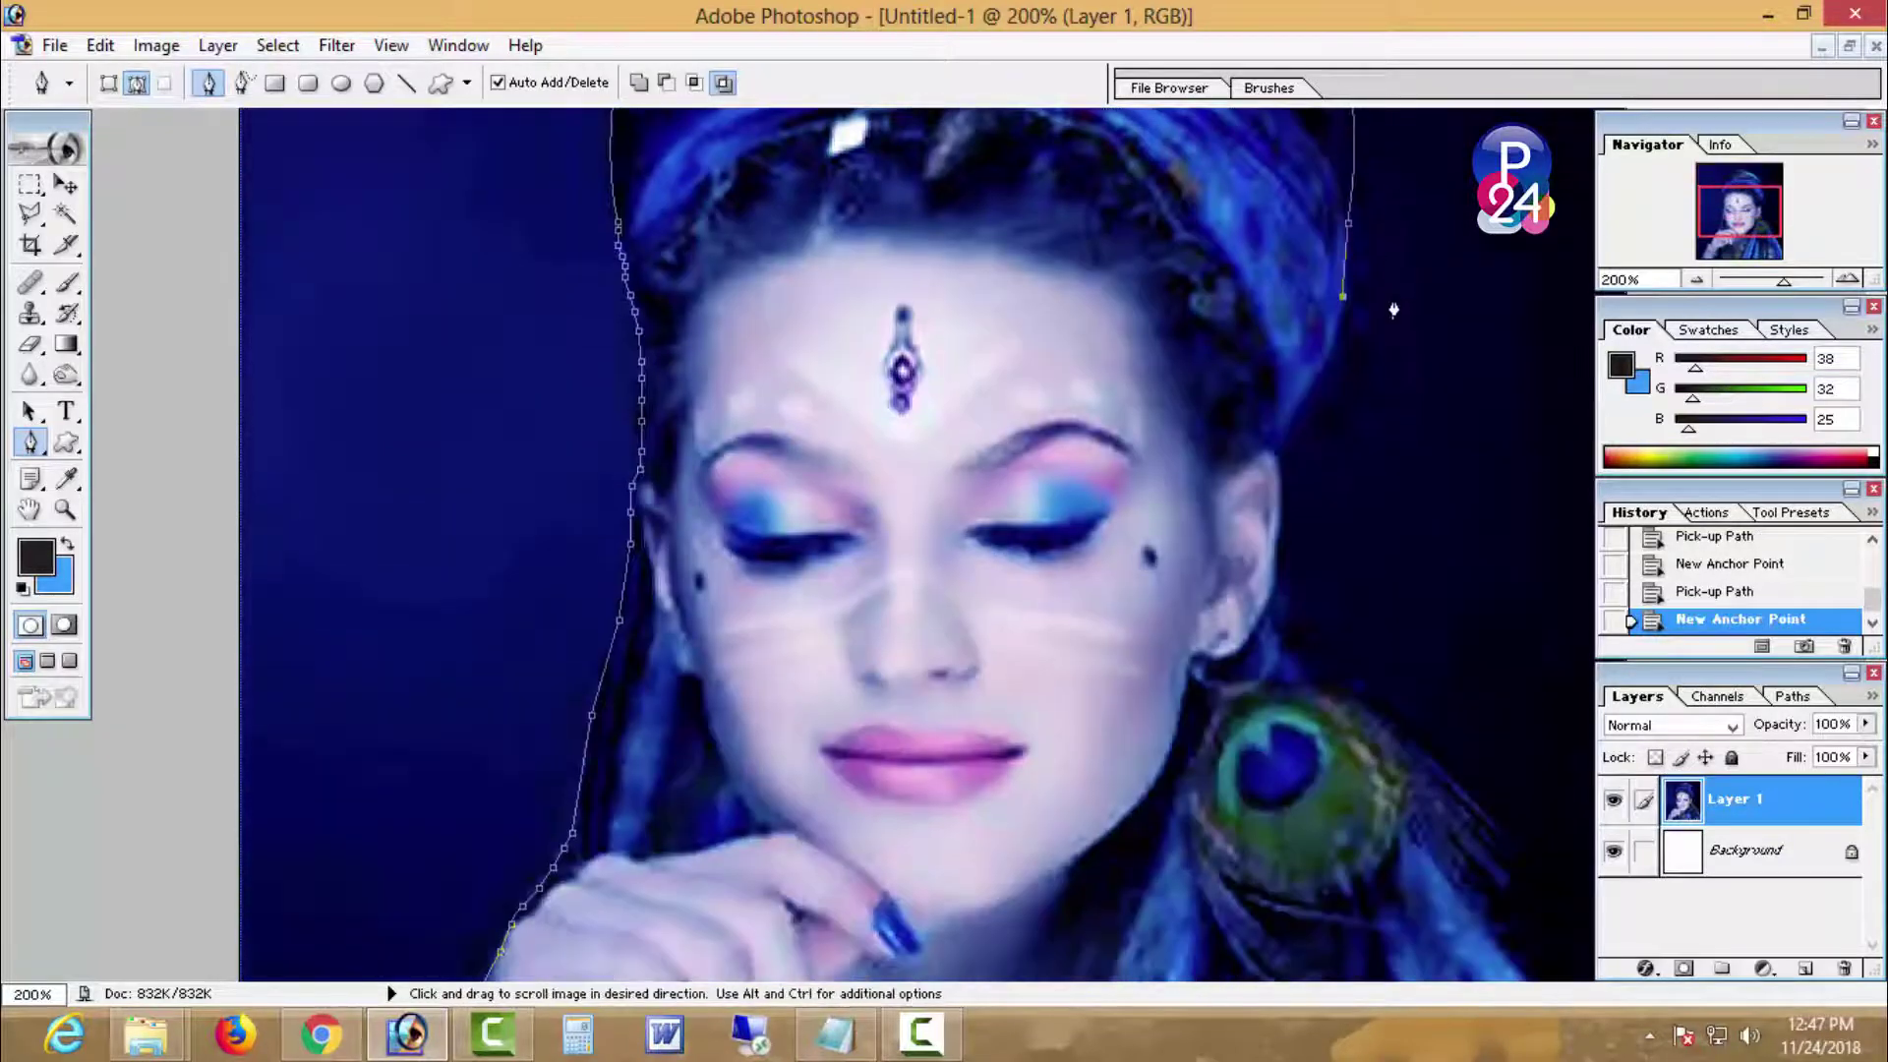
left_click(1291, 426)
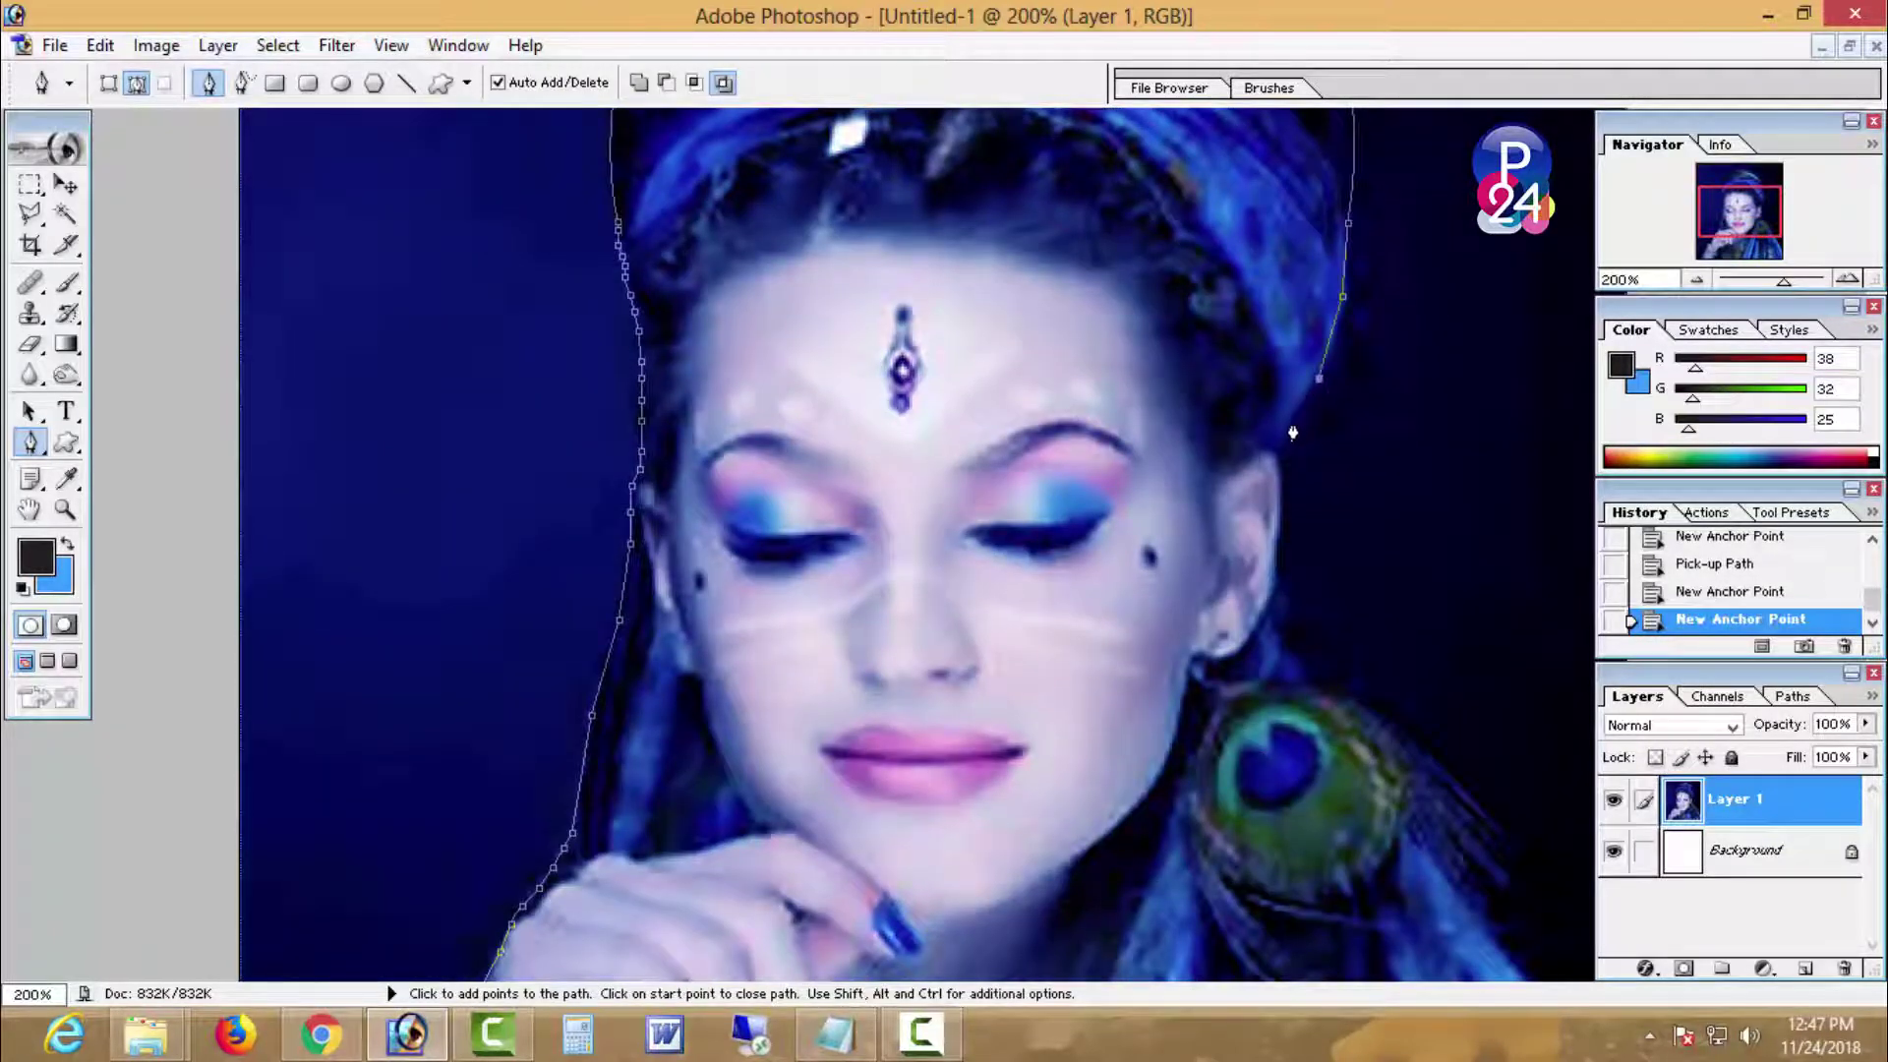
left_click(1284, 435)
left_click(1282, 444)
left_click(1274, 455)
left_click(1279, 491)
left_click(1271, 600)
left_click(1271, 632)
Step: Trace the Pen path along the outer edge of the peacock feather and around its tip
left_click(1345, 692)
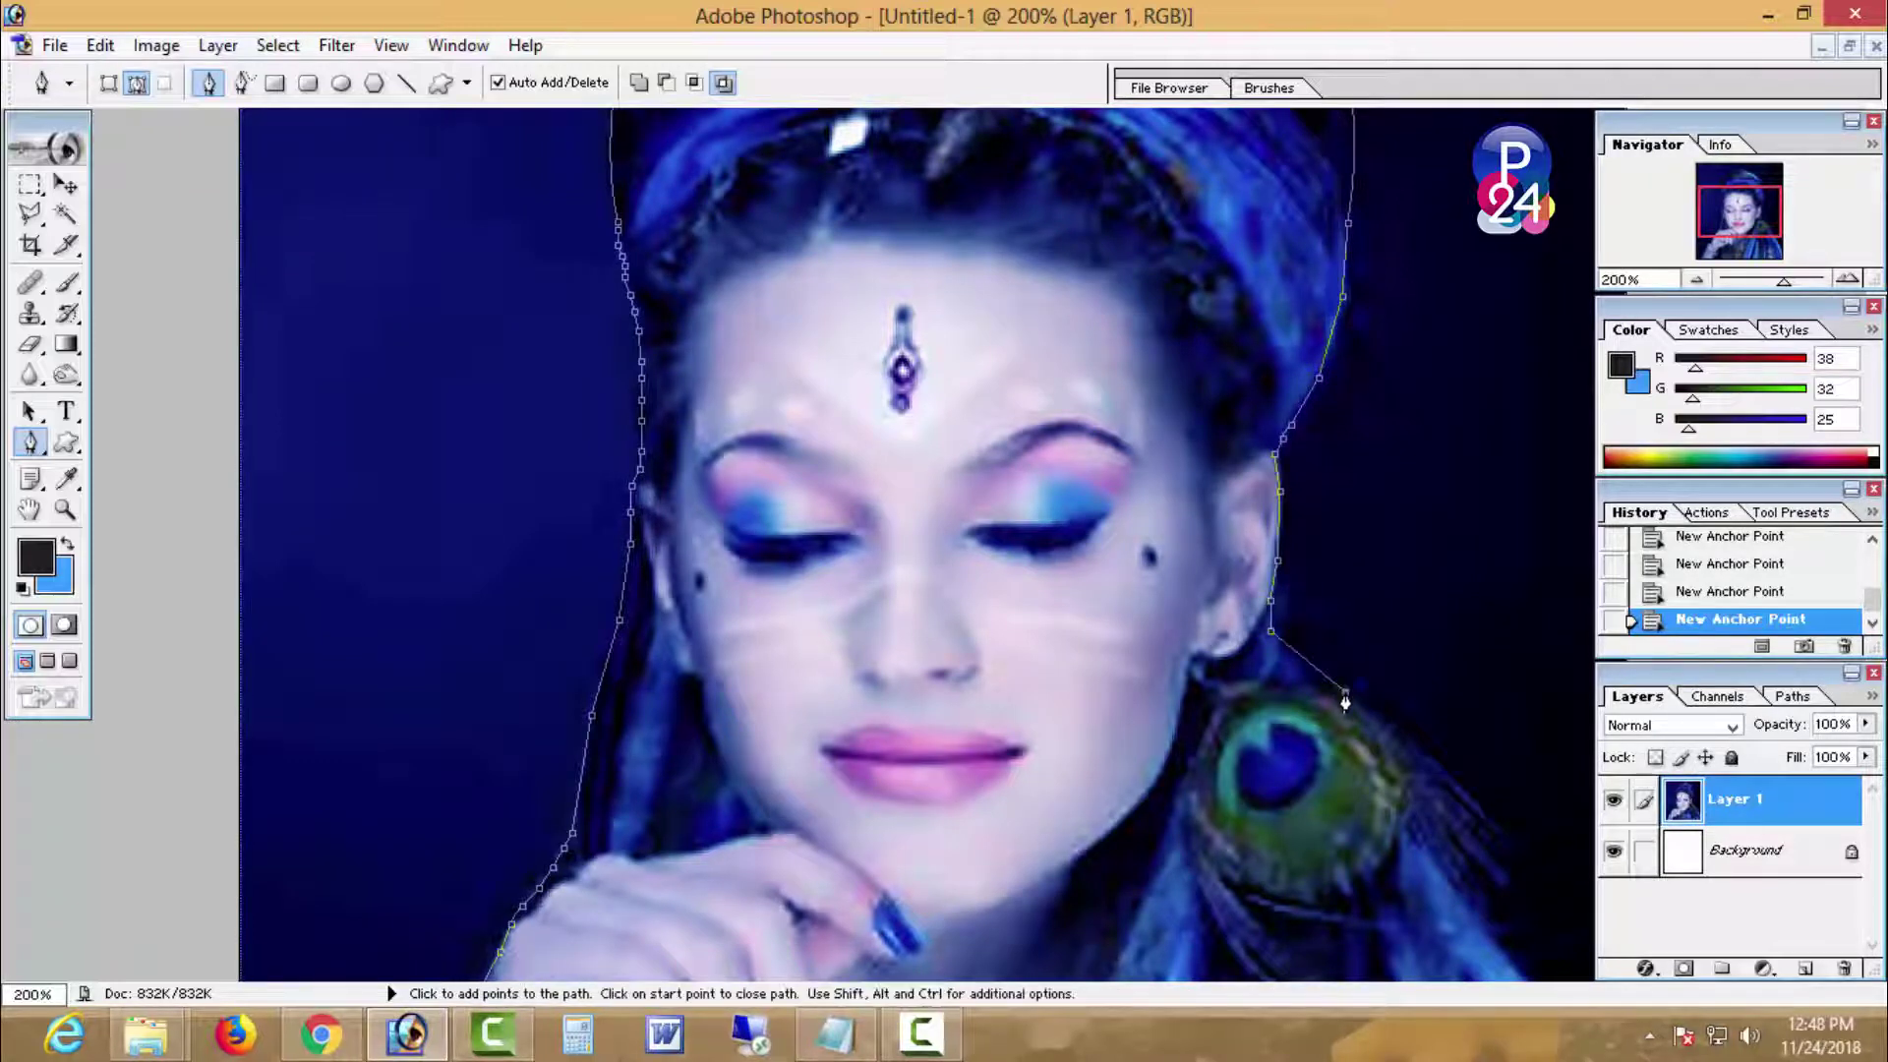
left_click(1446, 784)
left_click(1488, 819)
left_click(1515, 880)
left_click(1497, 892)
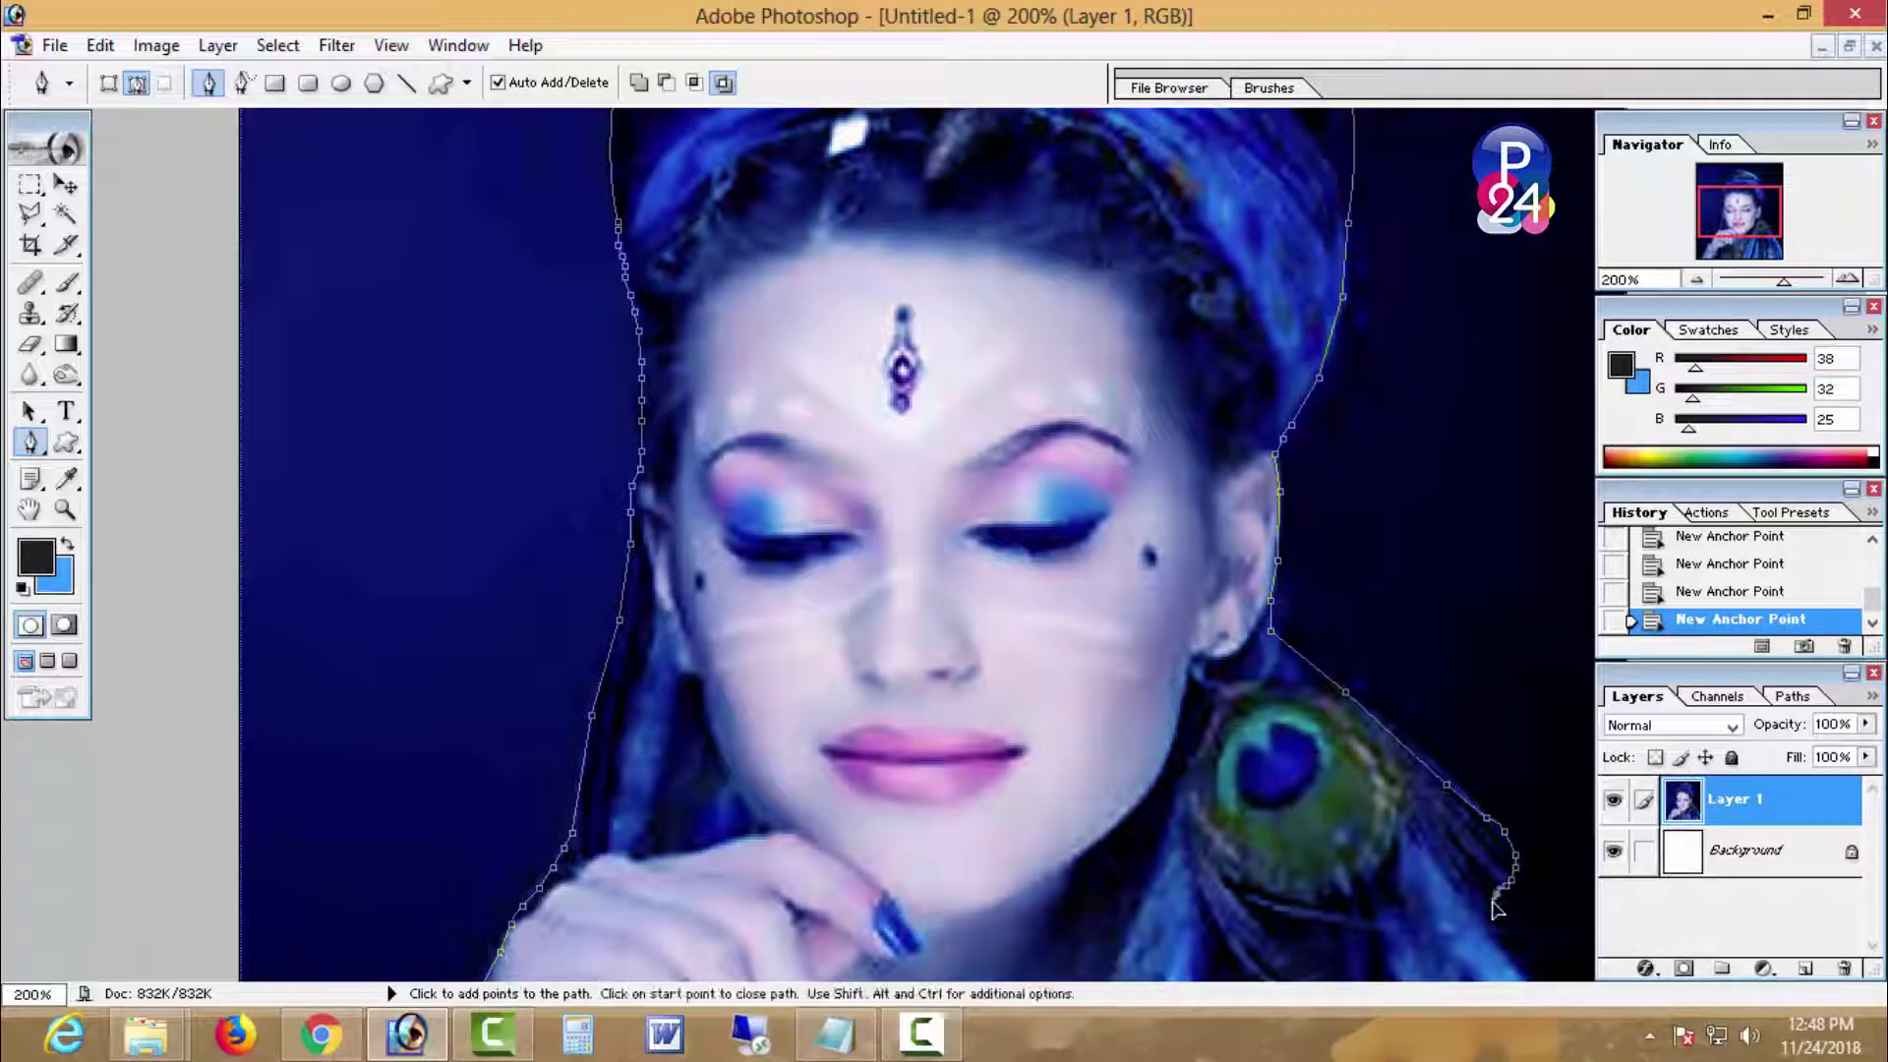
Step: Trace the blue hair down to the photo's lower right corner and close the path at its starting point in the lower left
key("ctrl+minus")
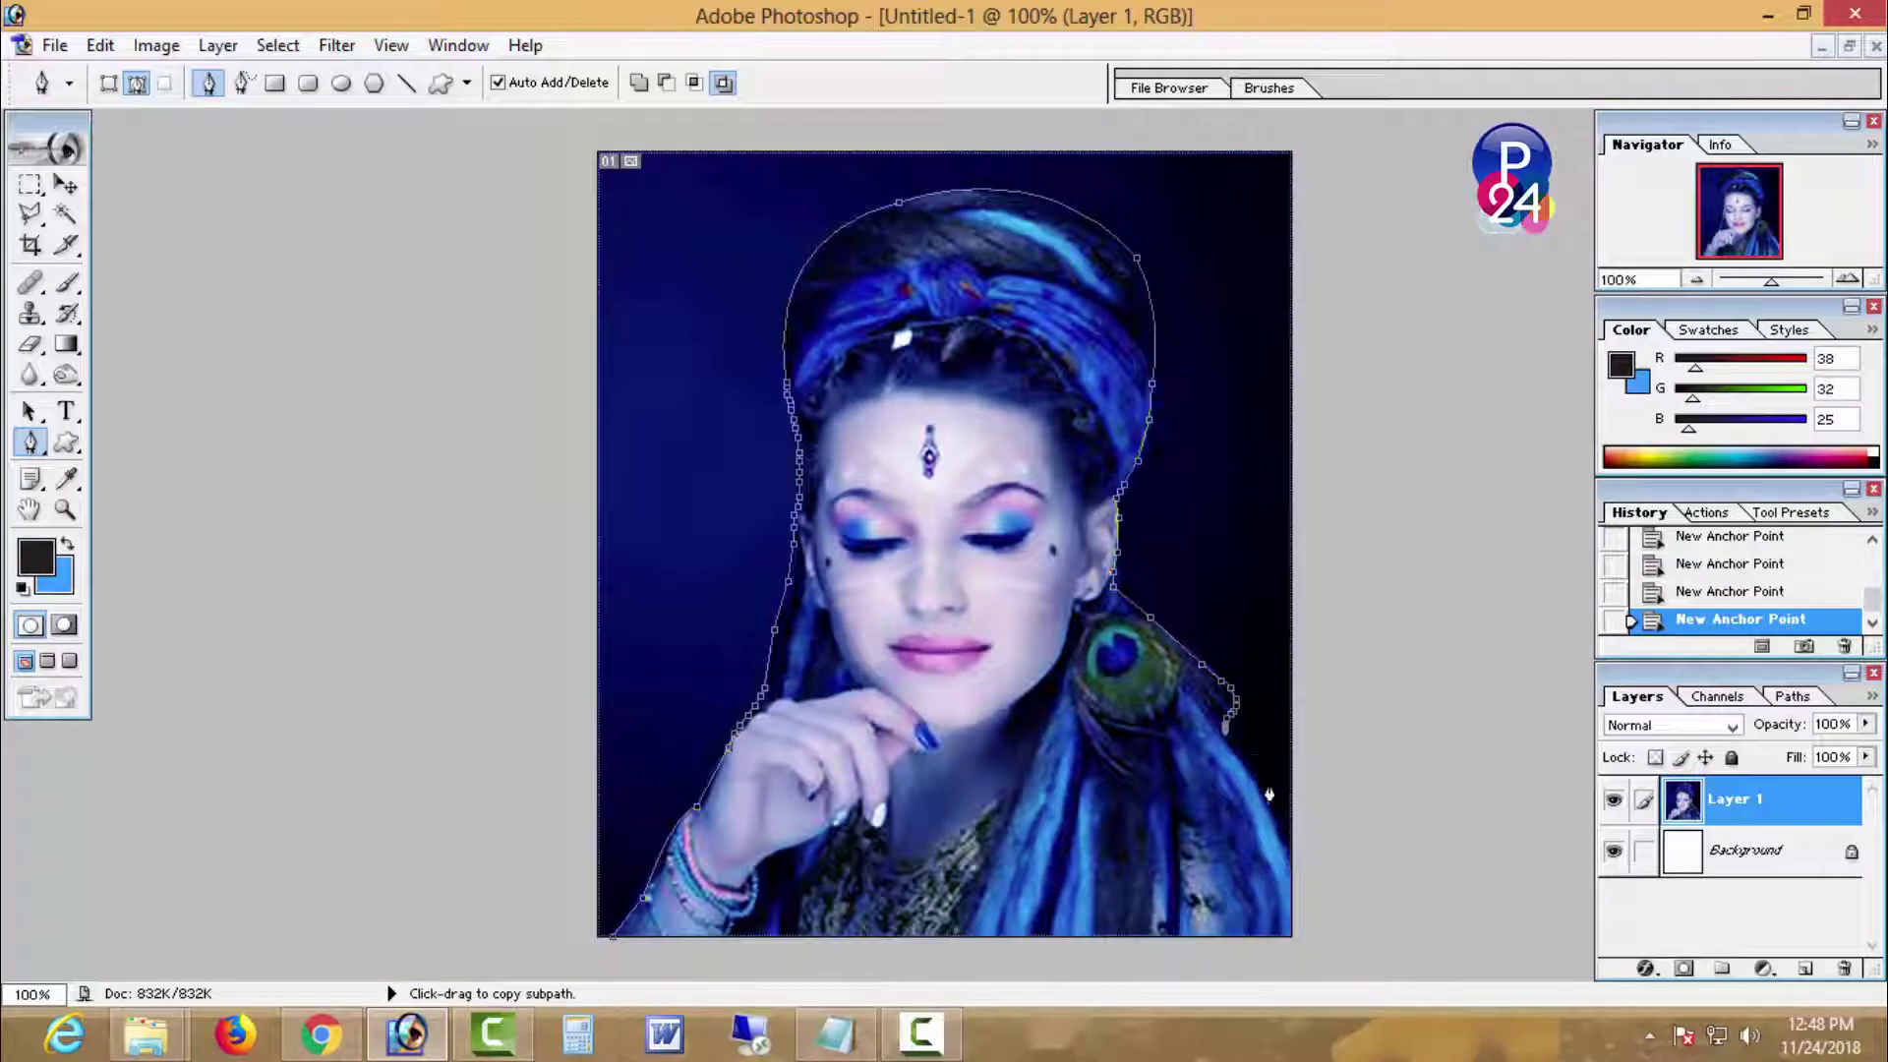
left_click_drag(1291, 864, 1318, 934)
left_click(1292, 875)
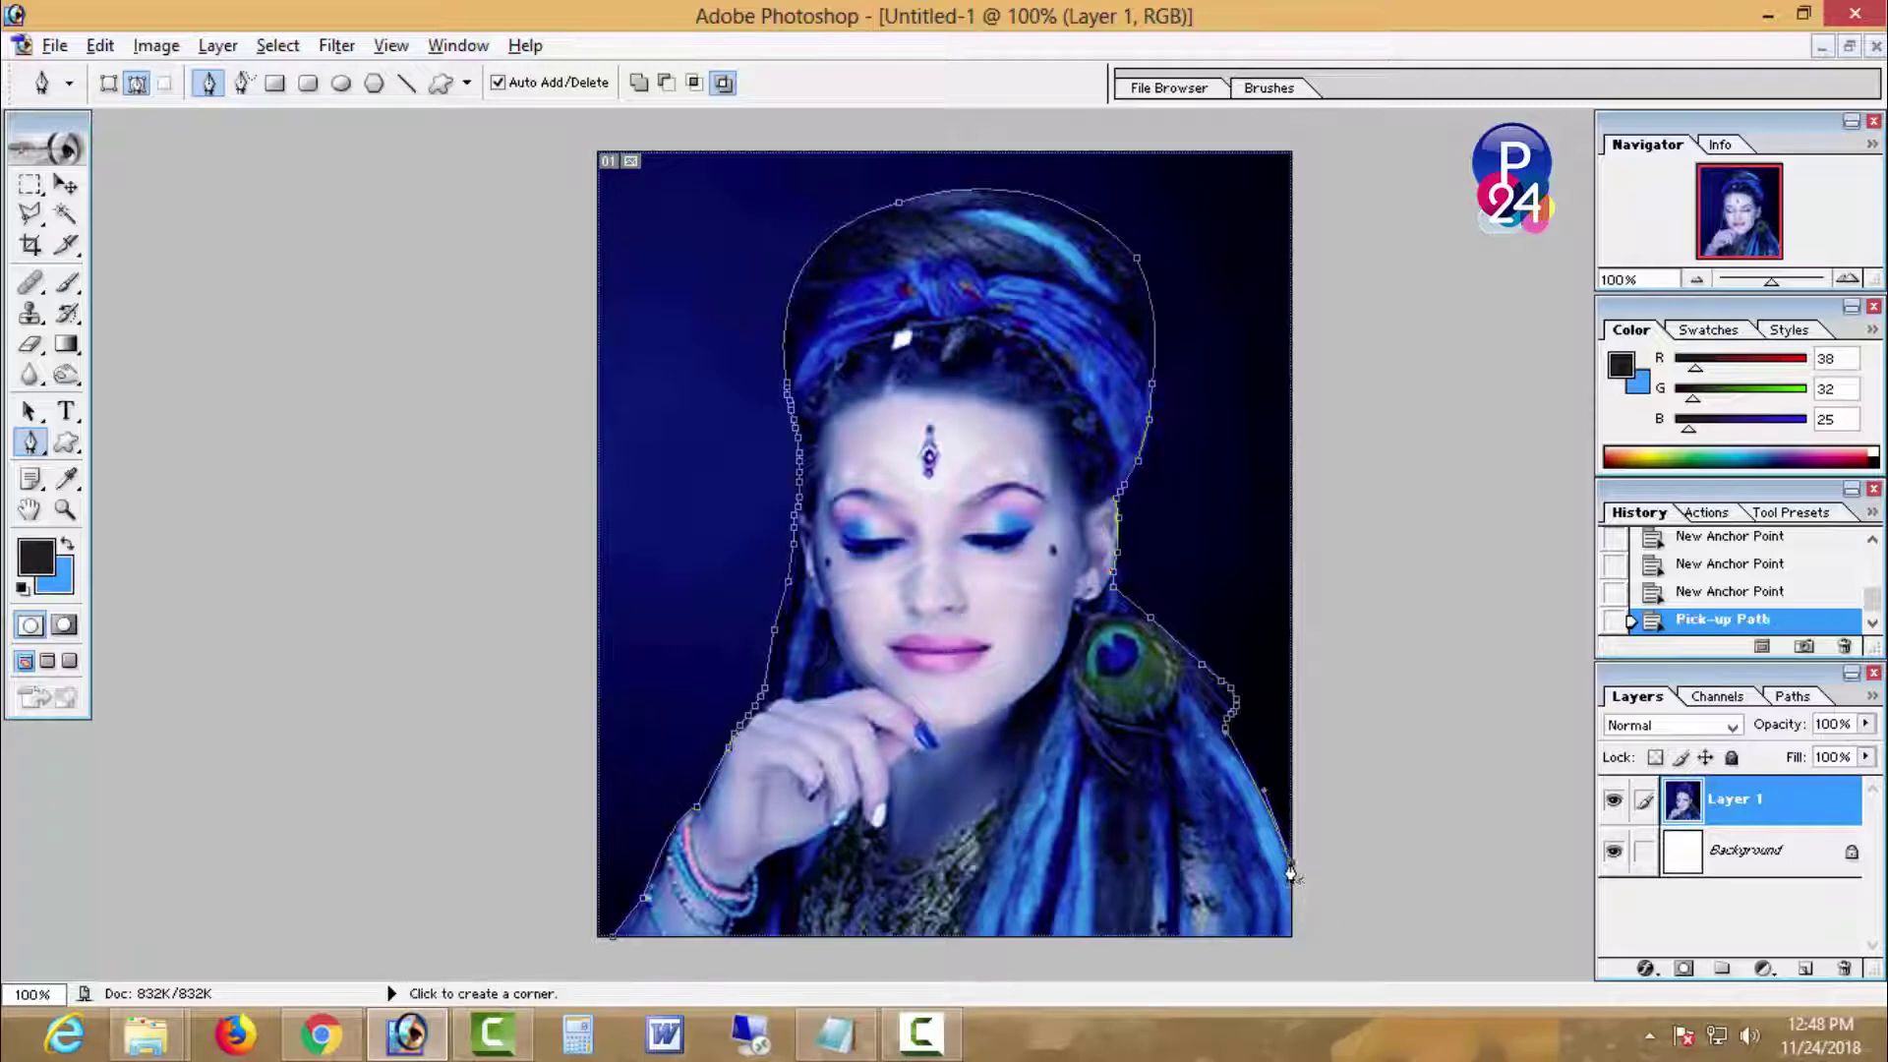
left_click(1293, 938)
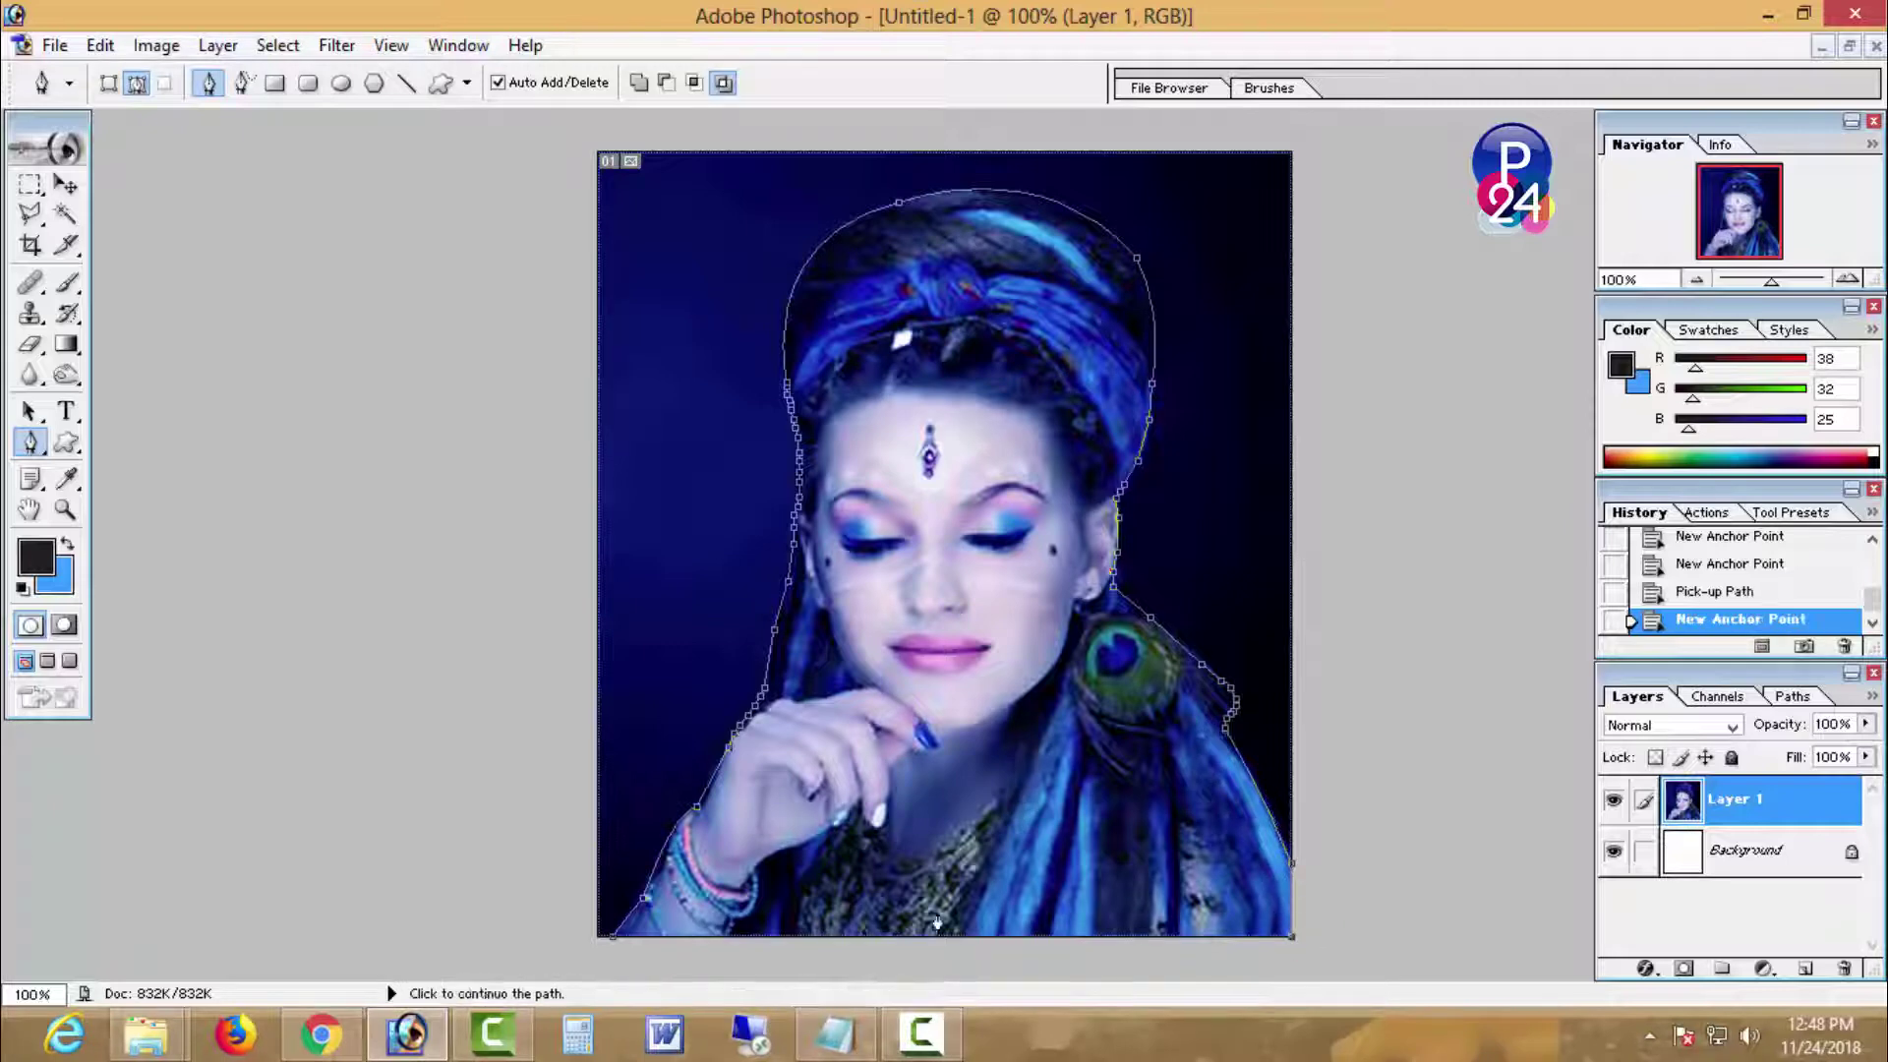
left_click(614, 937)
Step: Convert the closed path into a new anti-aliased selection with a feather radius of 0 pixels
right_click(945, 529)
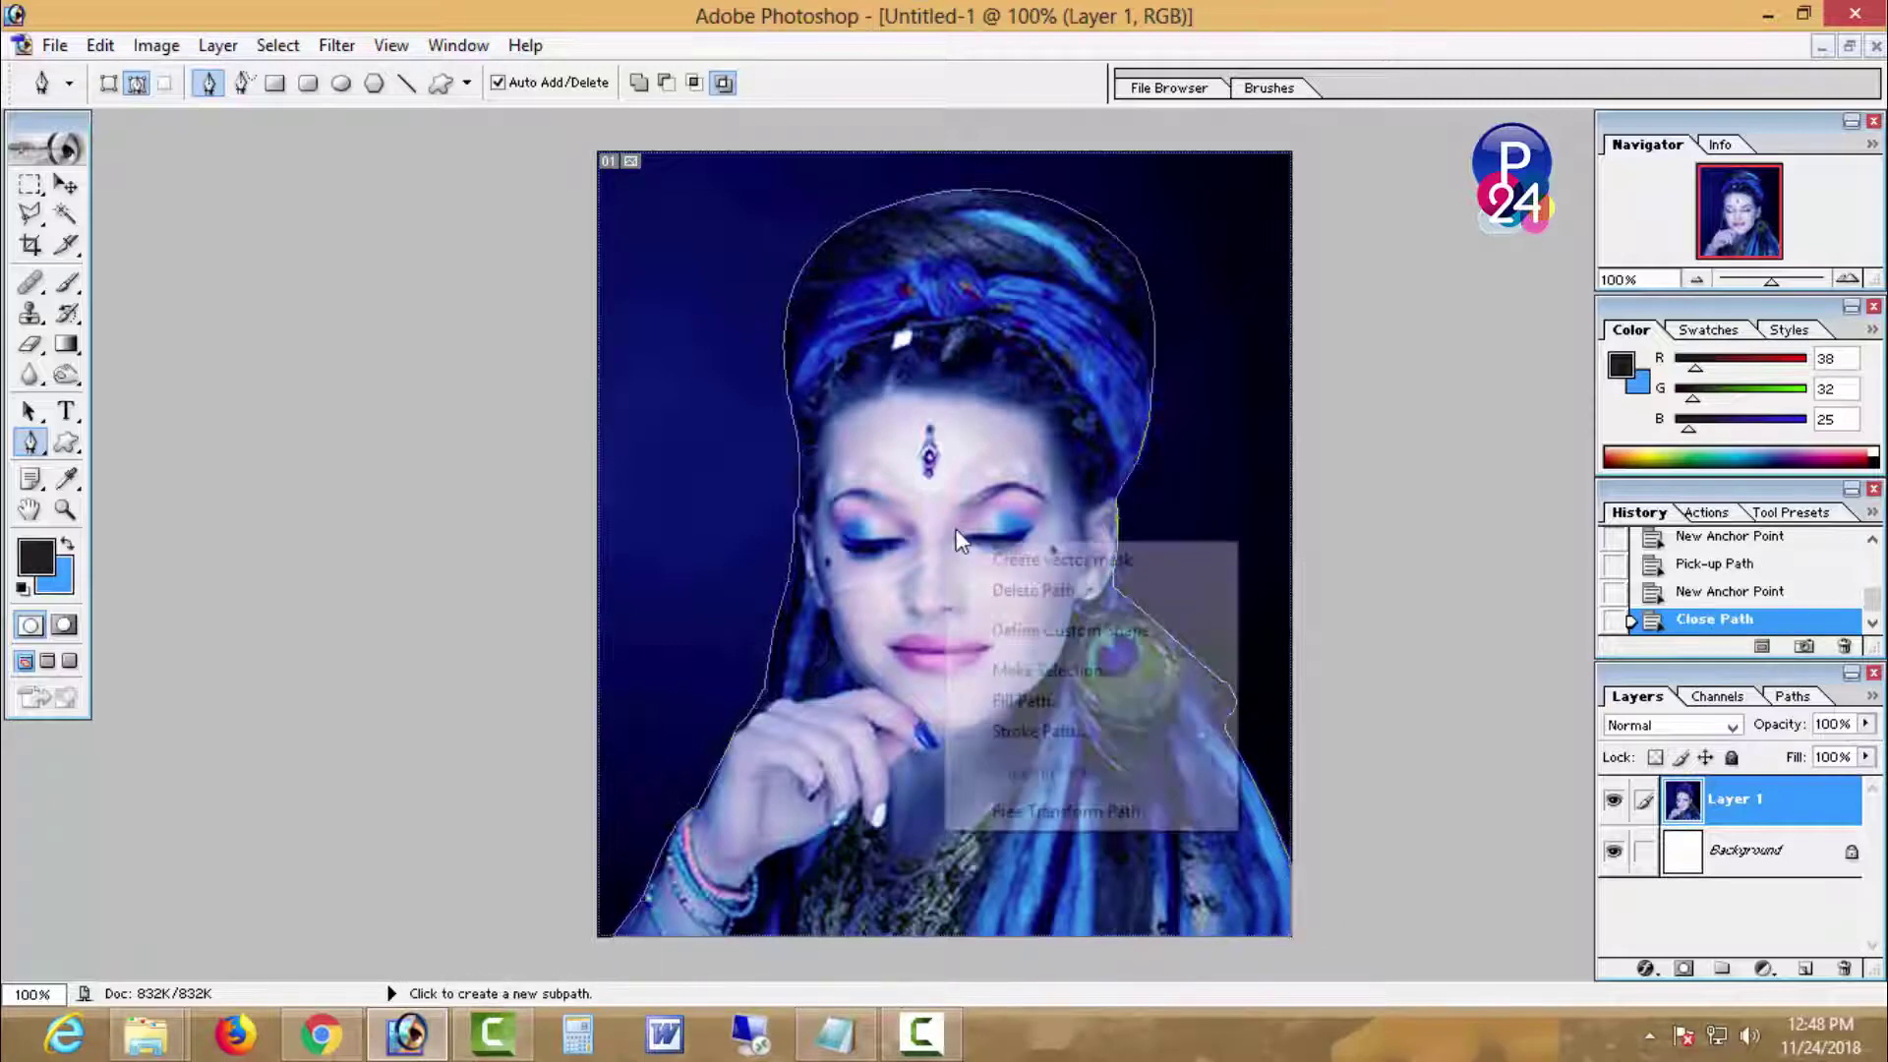
left_click(1046, 669)
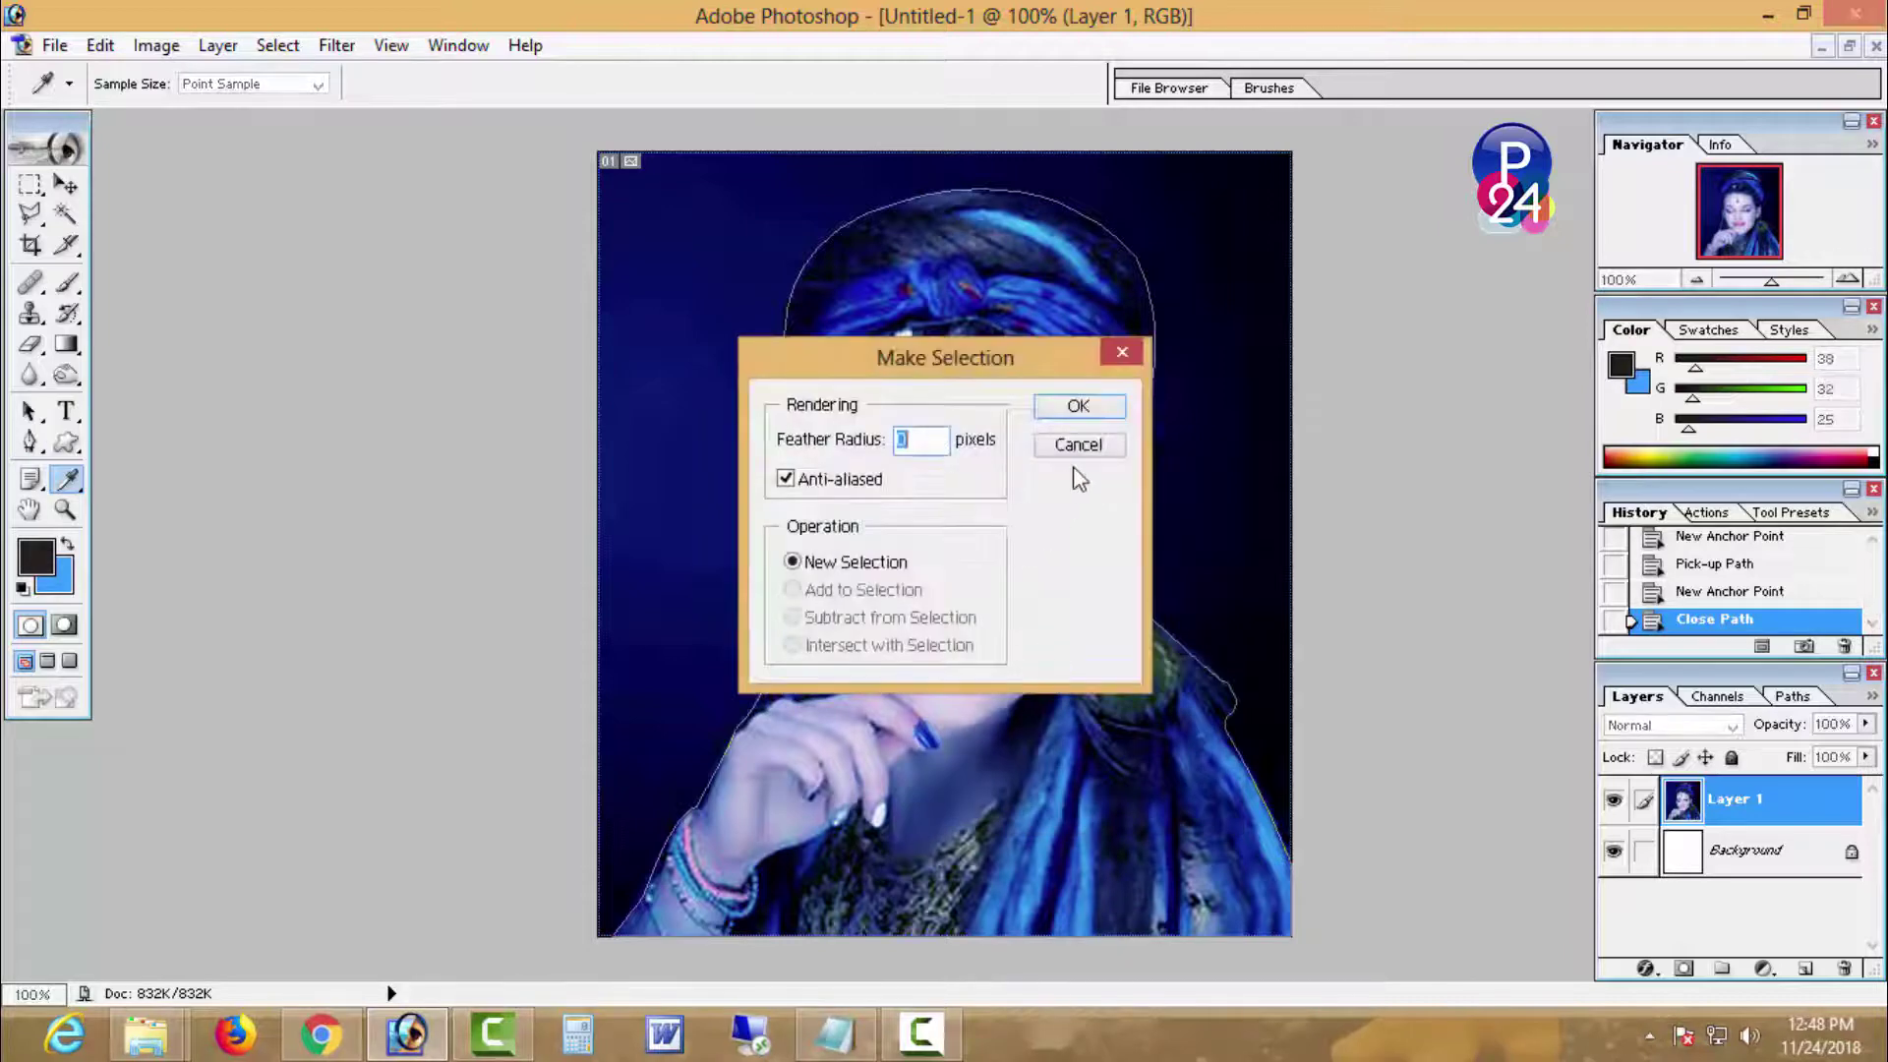
key("Return")
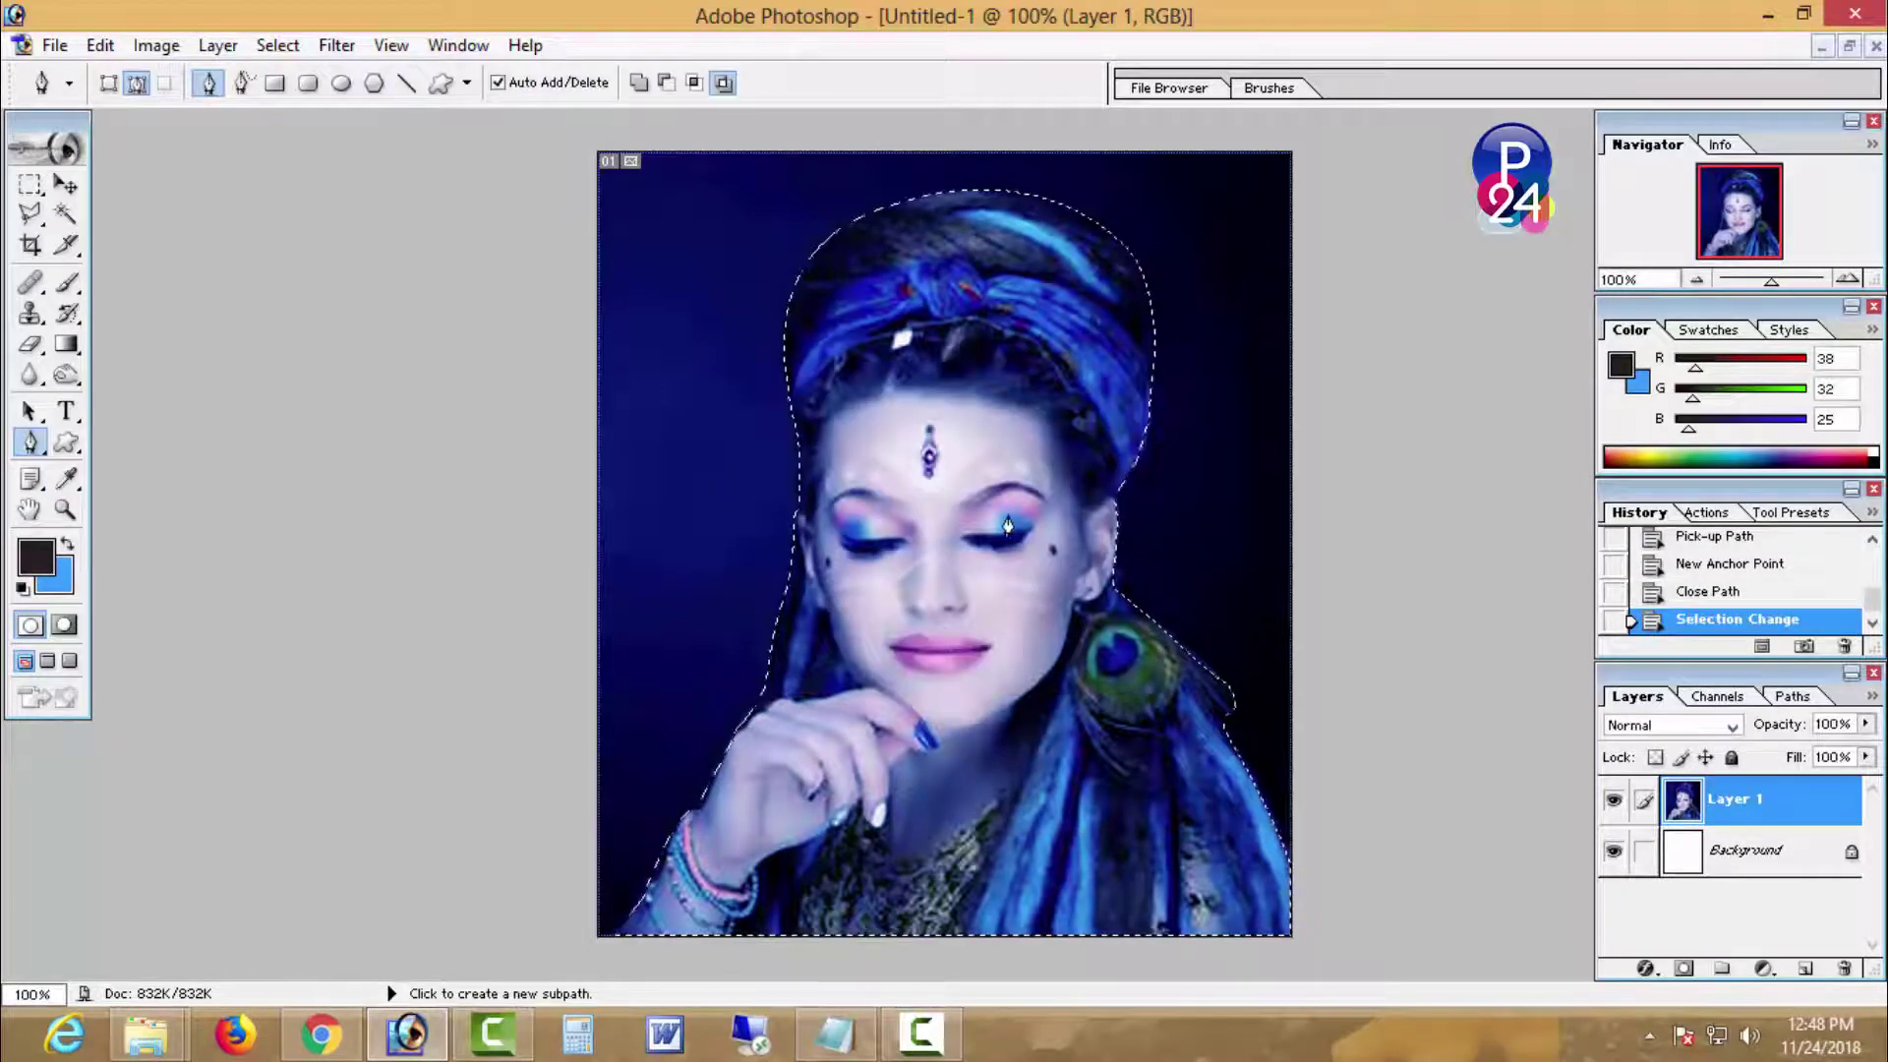
Step: Minimize the portrait document, open 22446735.jpg from the Desktop and maximize its window
left_click(1822, 46)
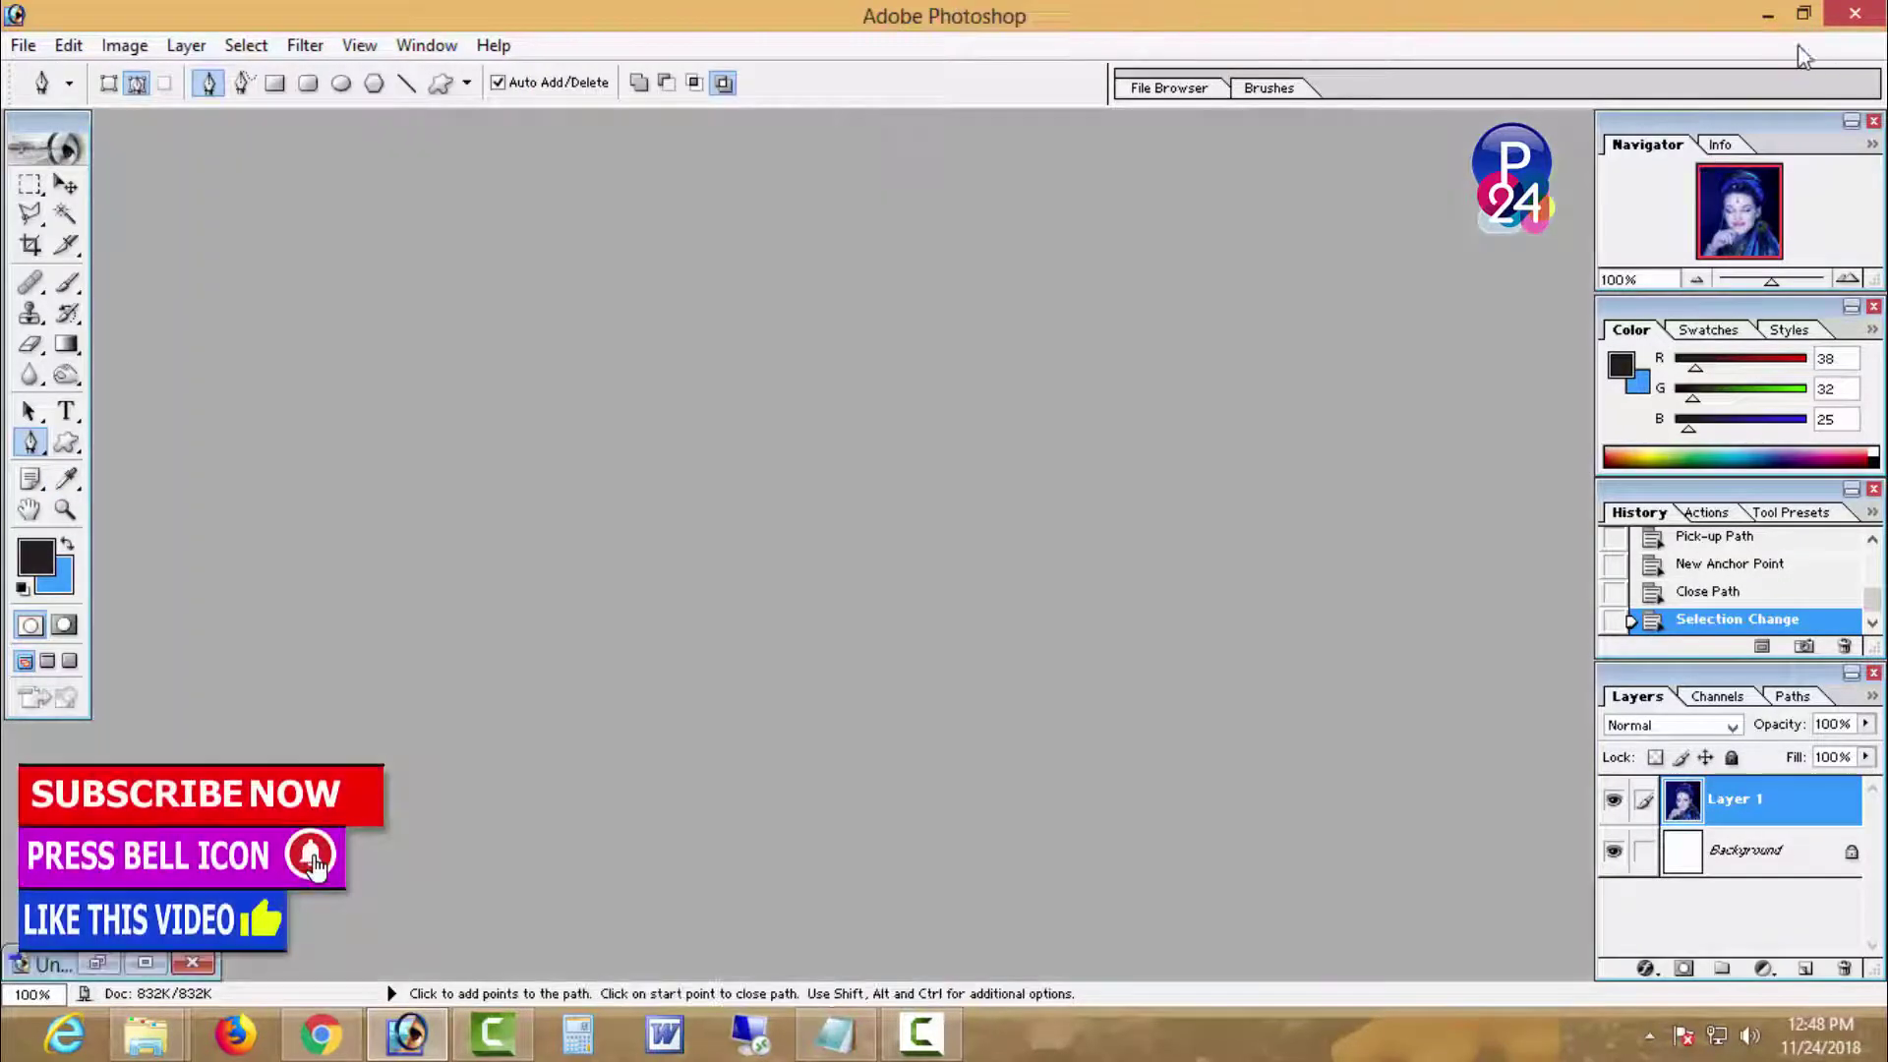
left_click(33, 189)
key("ctrl+o")
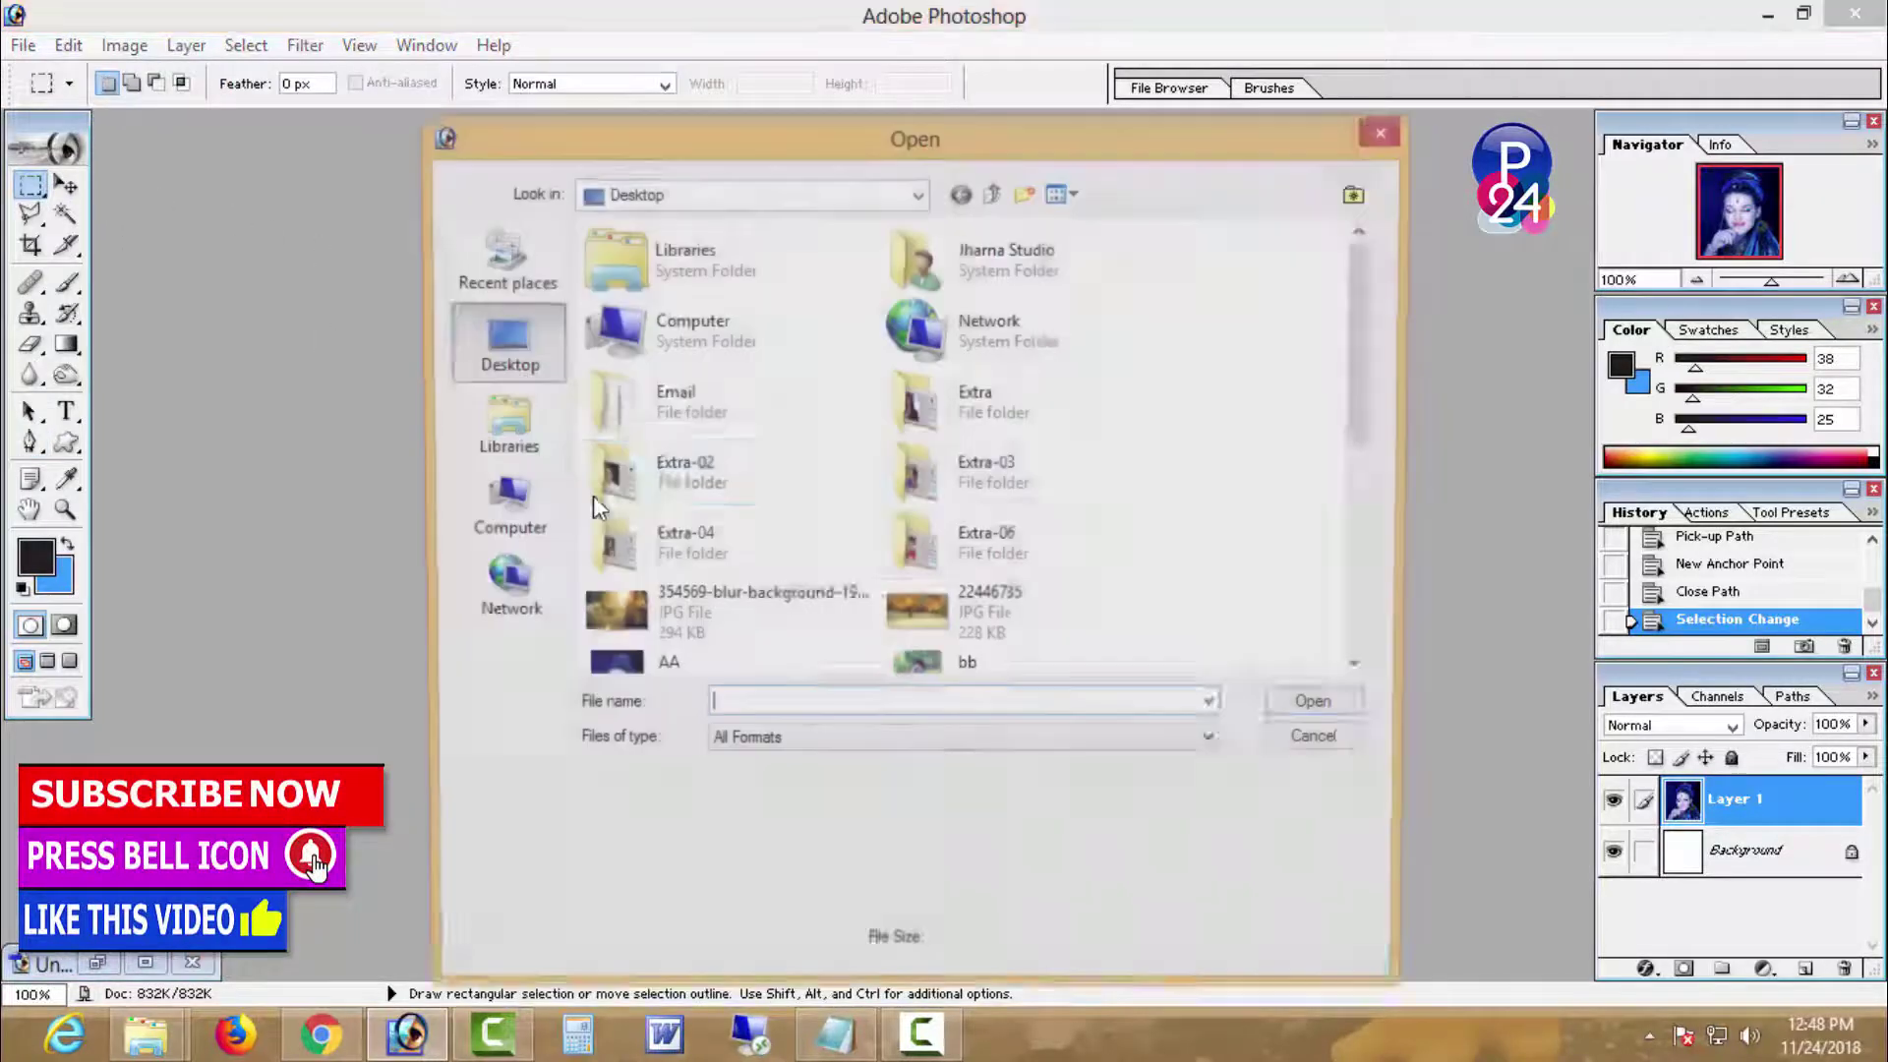
double_click(915, 610)
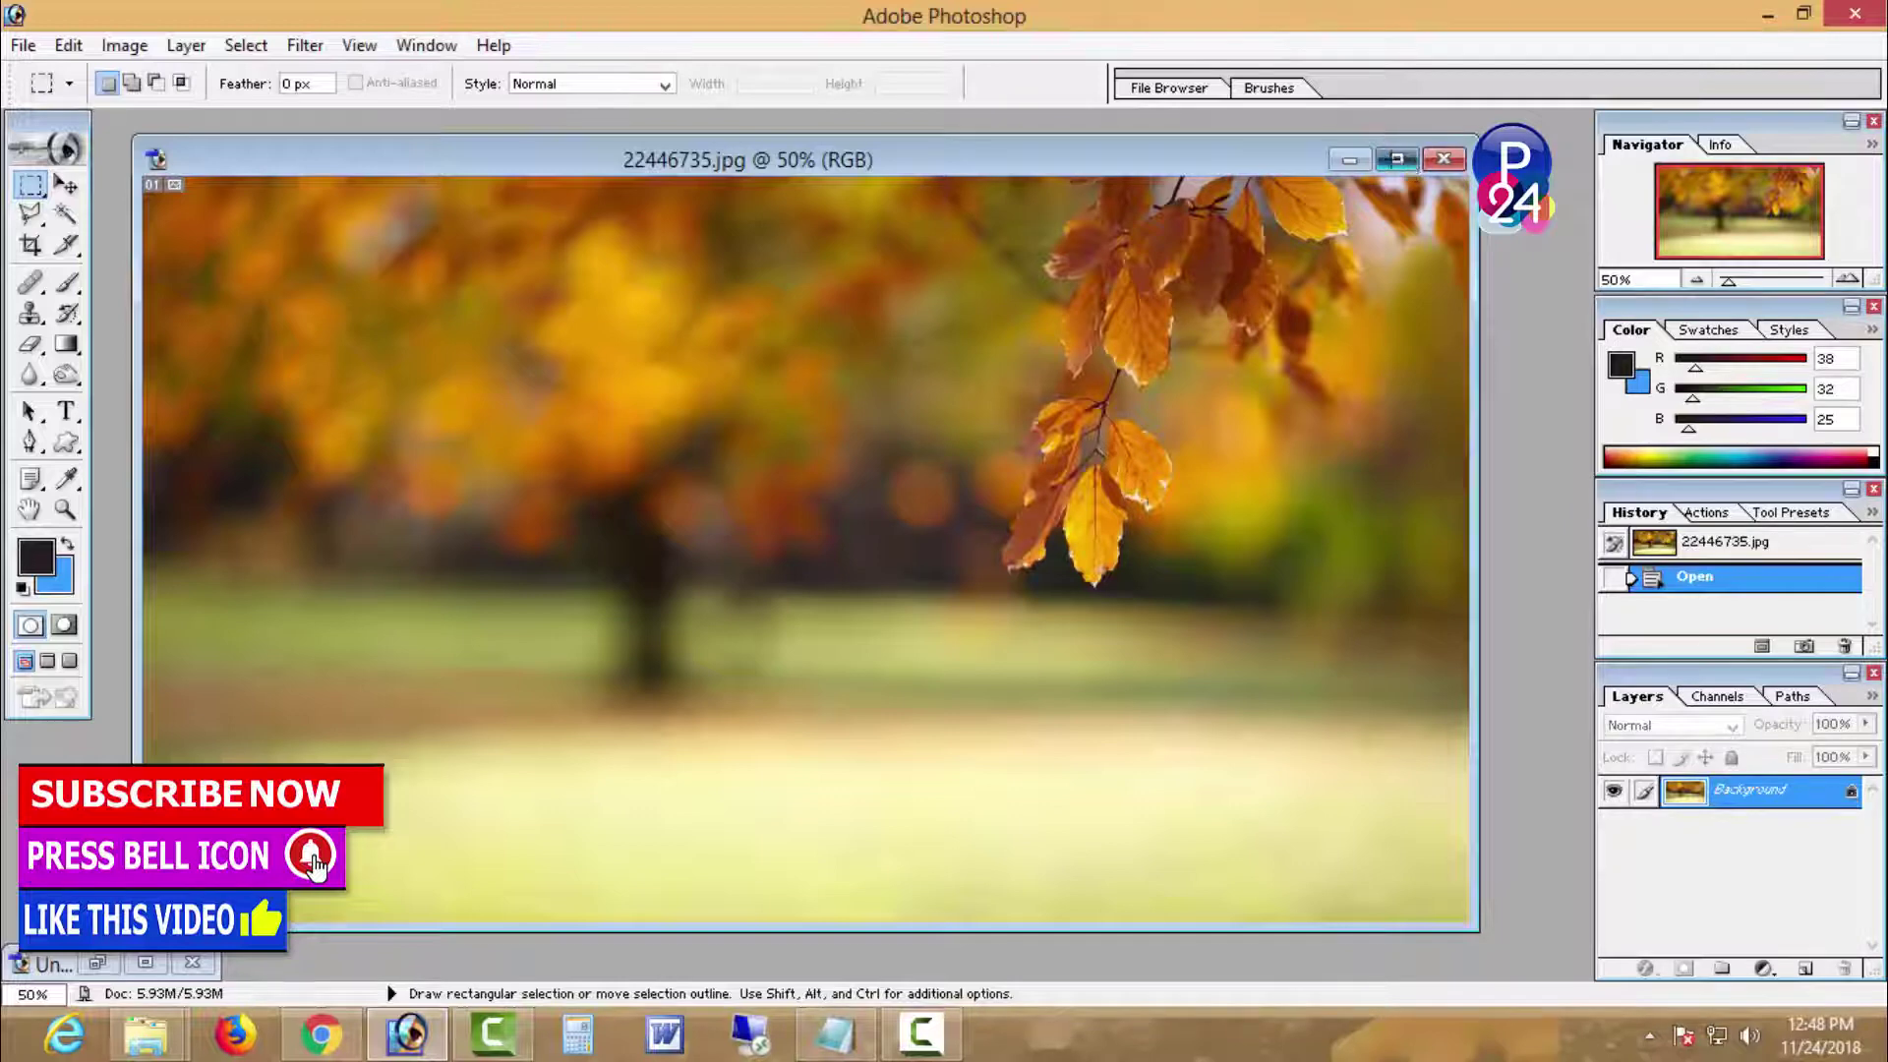
left_click(1407, 159)
Step: Paste the cut-out woman onto the autumn background and scale her proportionally to 196.5% from the image's bottom edge
key("ctrl+v")
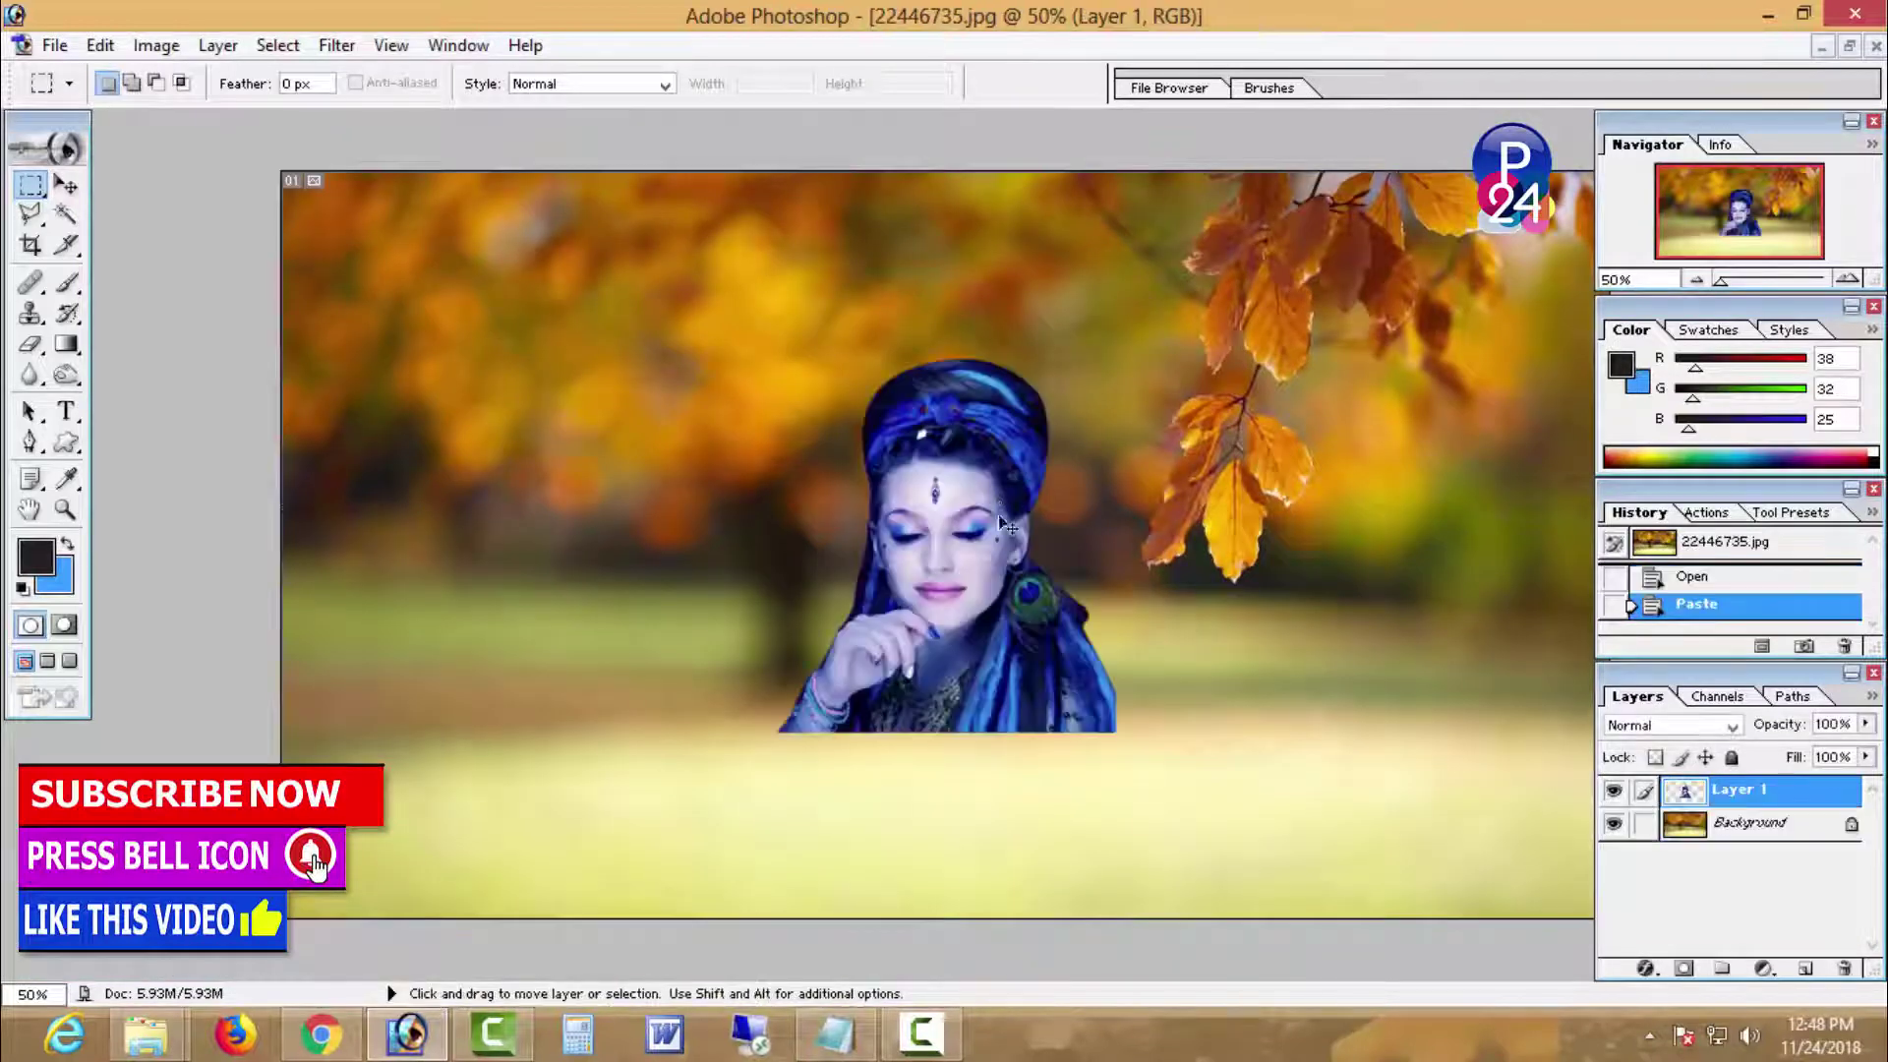
key("ctrl+t")
left_click_drag(1000, 607, 1017, 789)
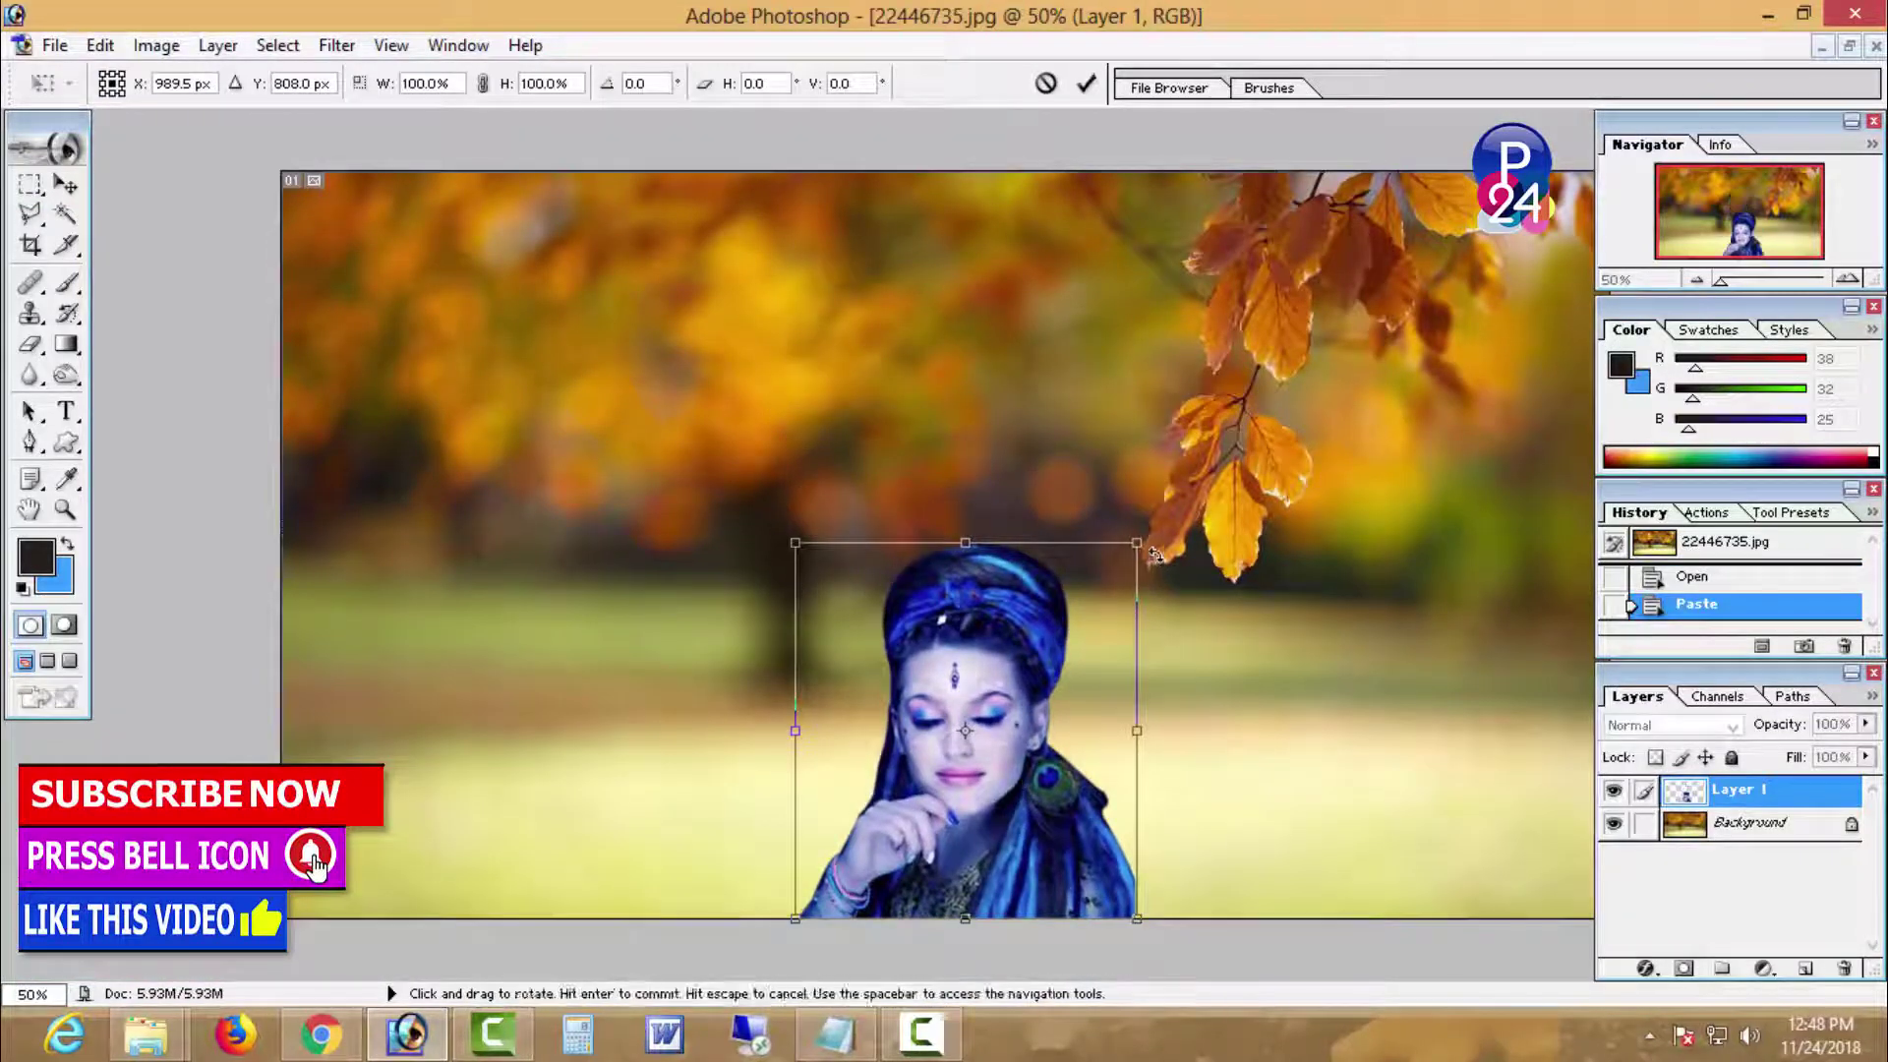
left_click_drag(1137, 542, 1368, 71)
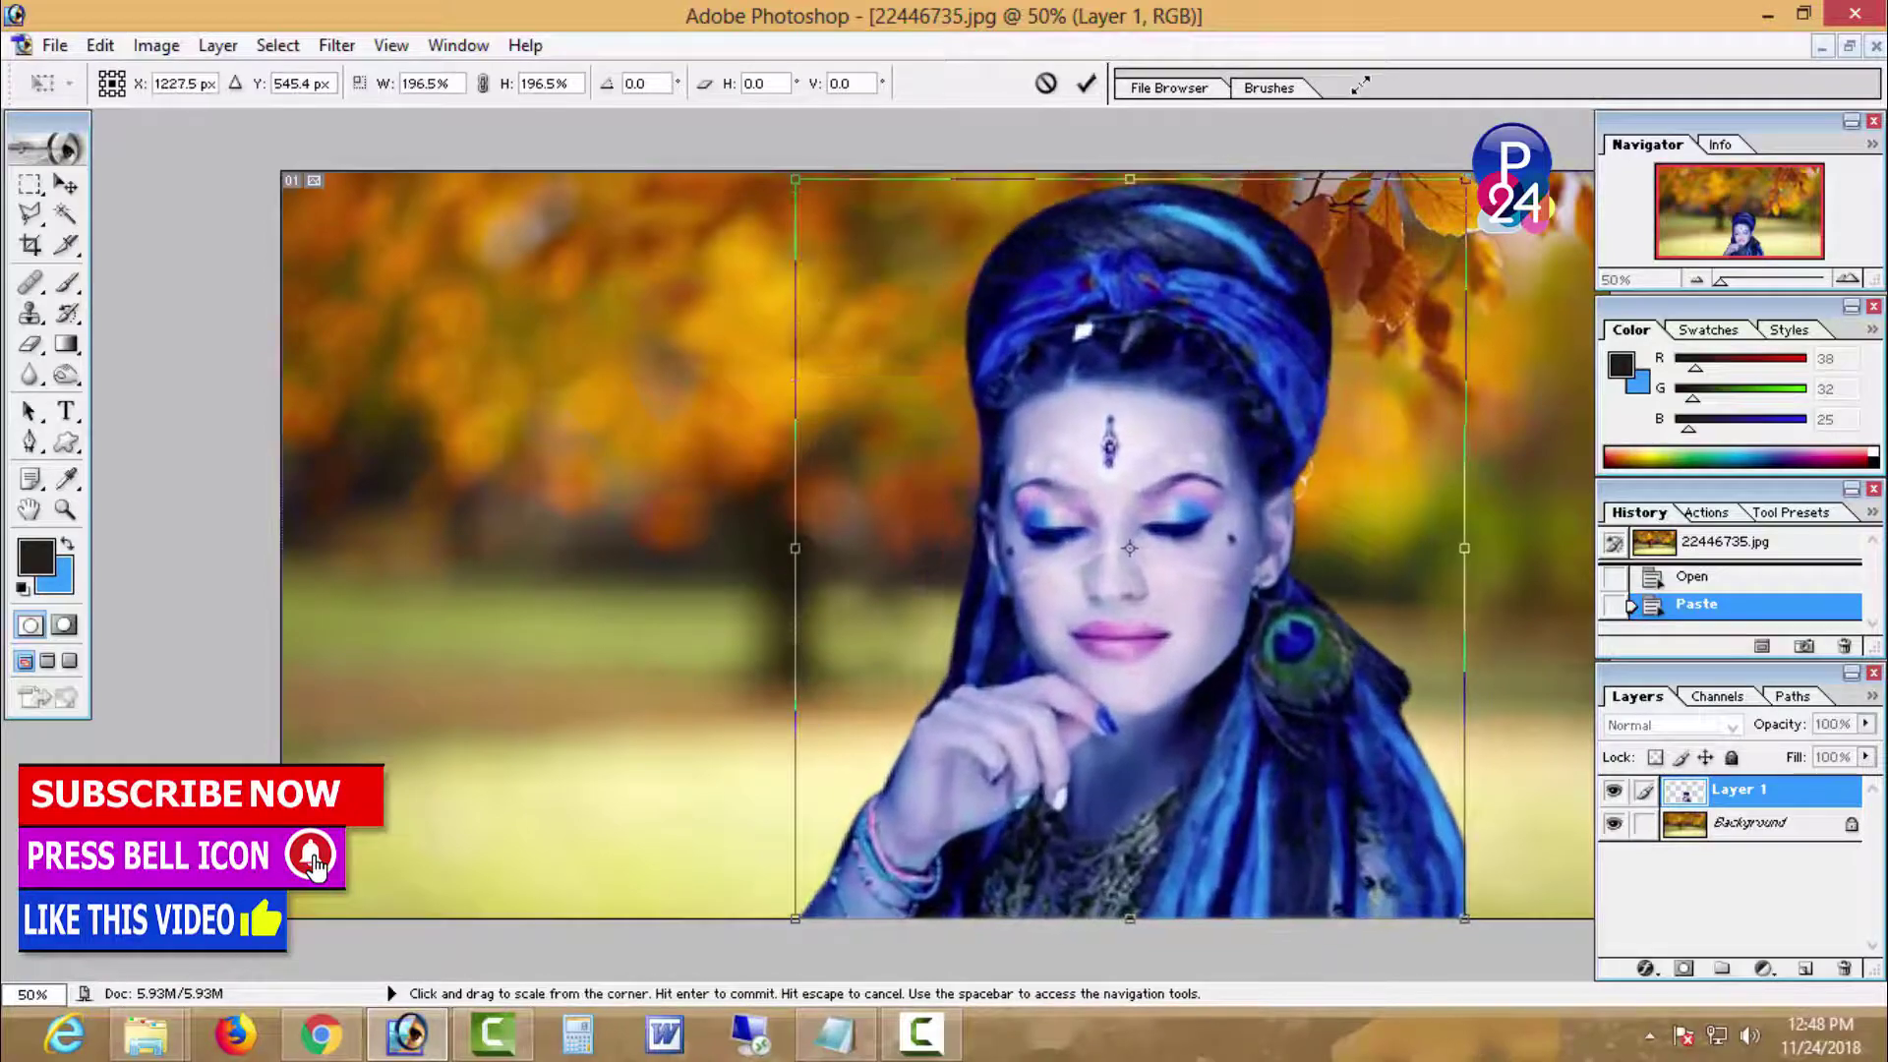
Step: Move the enlarged cut-out to the right edge of the background and apply the transform
left_click_drag(1217, 452, 1288, 455)
left_click(1287, 454, "alt")
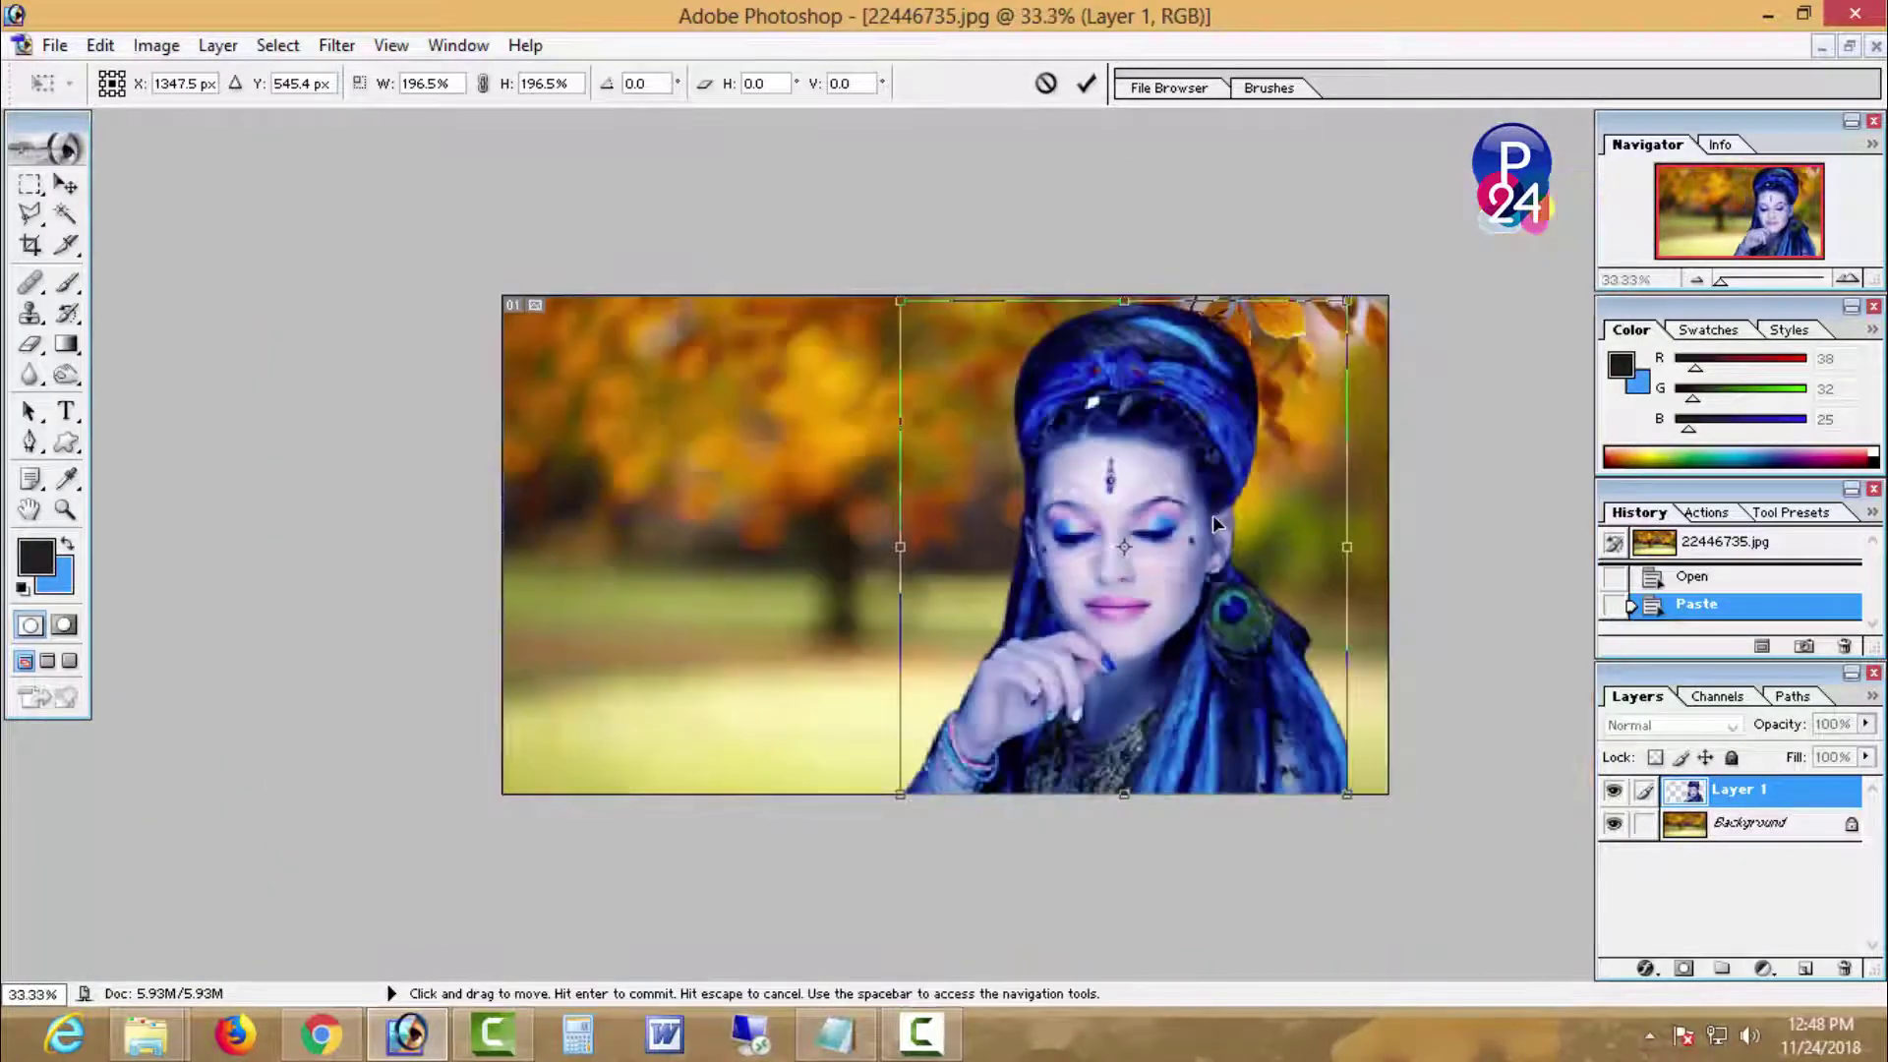
left_click_drag(1213, 515, 1247, 522)
key("Return")
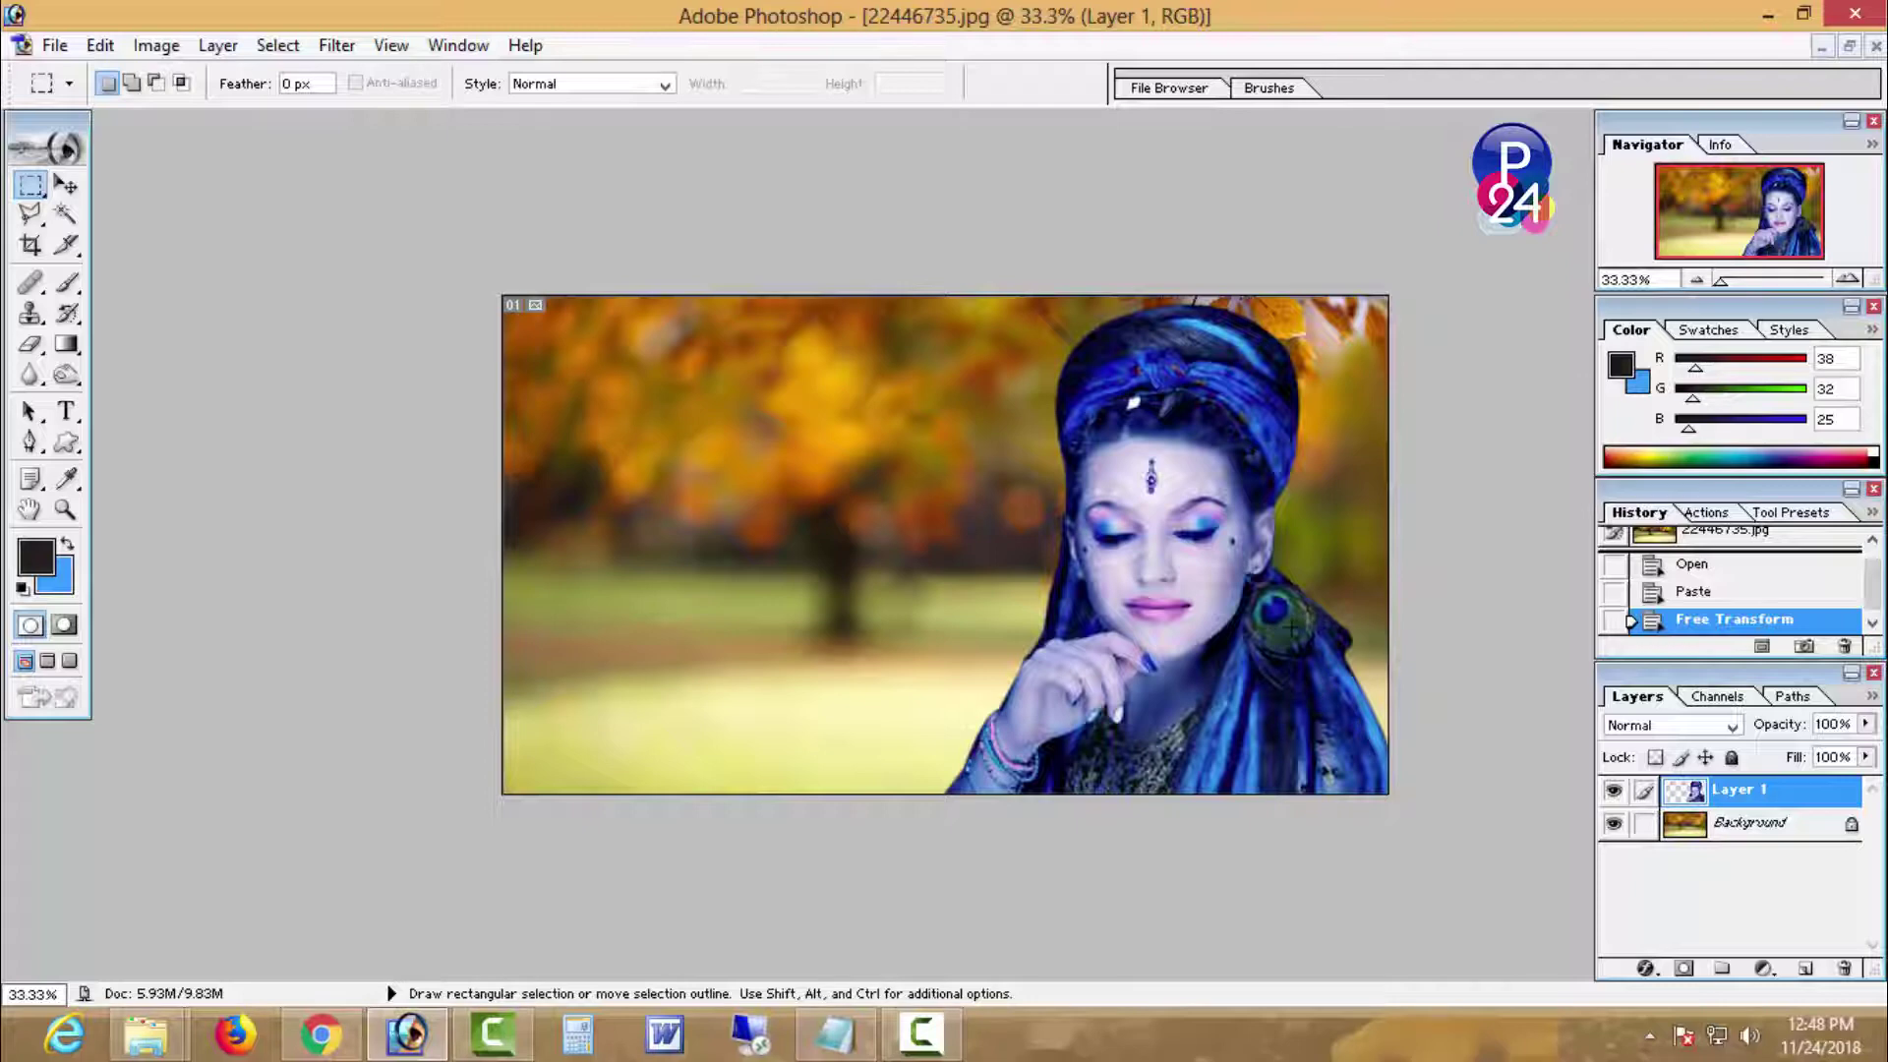
Step: Apply a midtone Color Balance to the woman's layer with cyan-red at +80, magenta-green at 0 and yellow-blue at +100
key("ctrl")
key("ctrl+b")
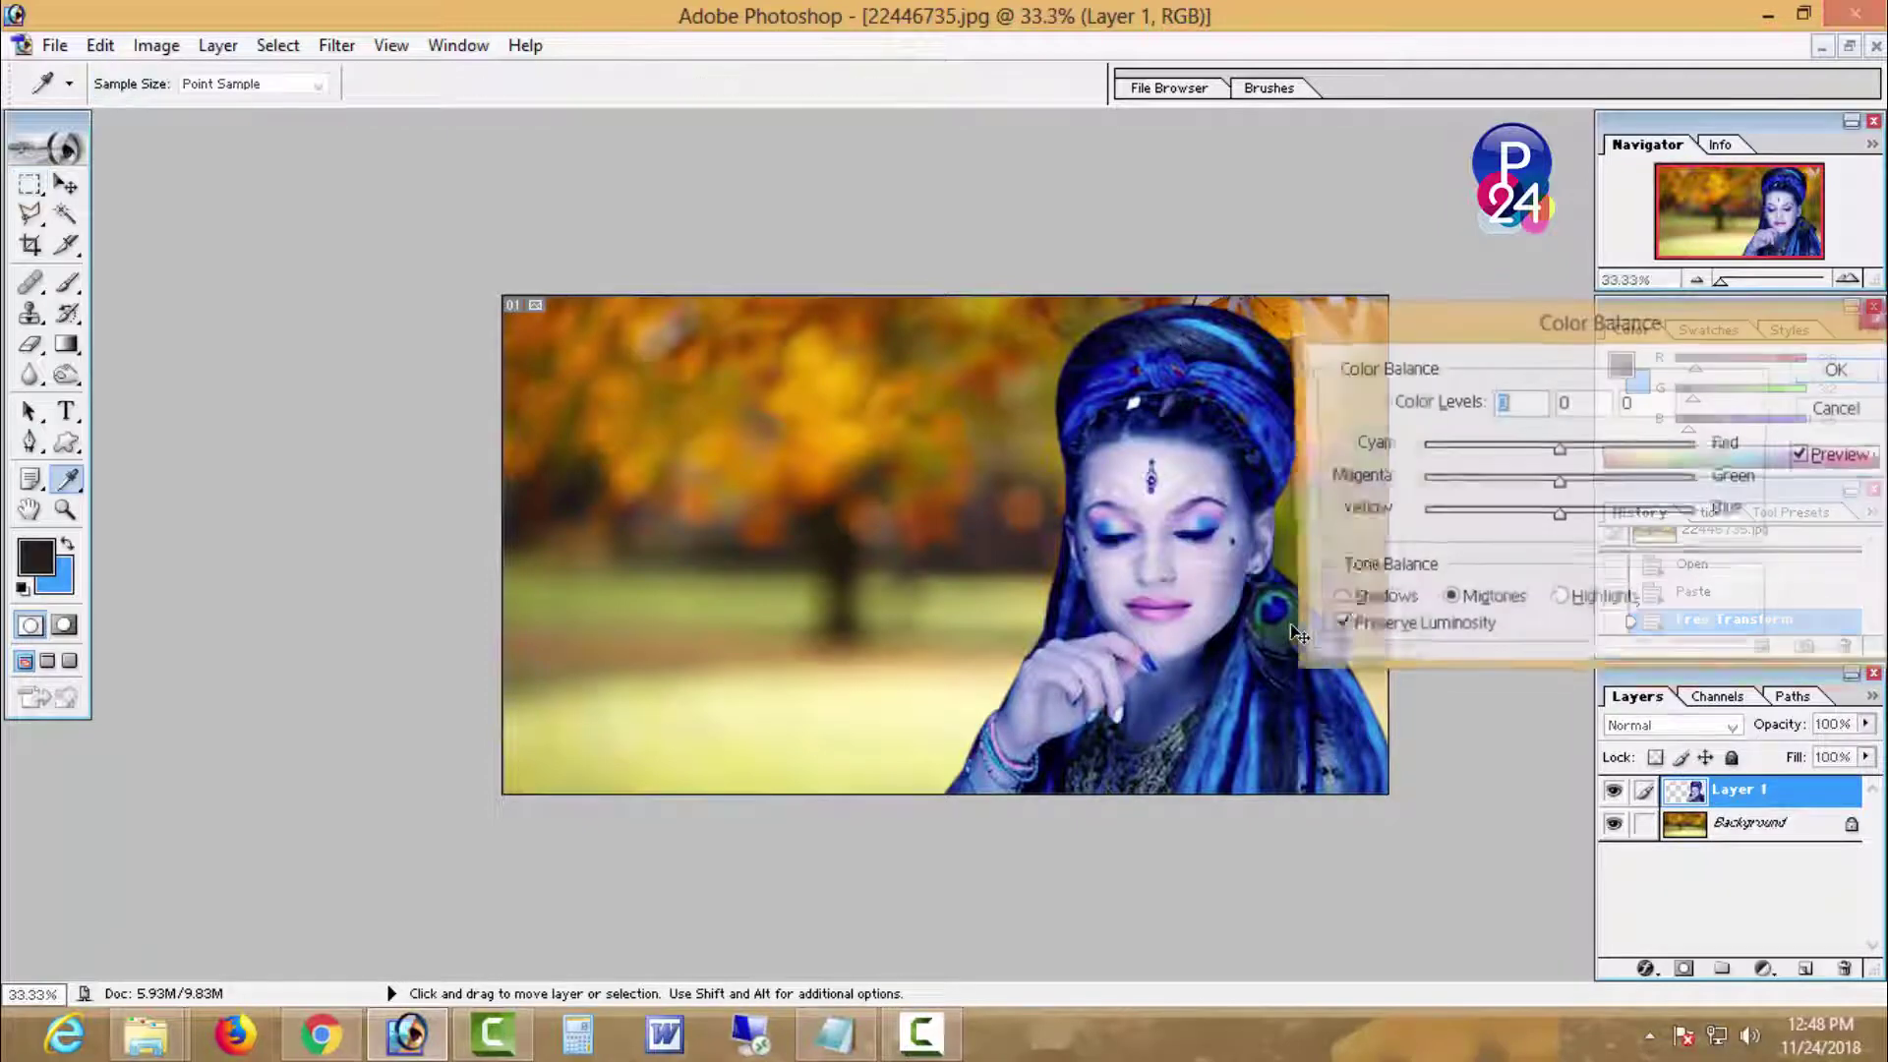
left_click_drag(1563, 519, 1699, 522)
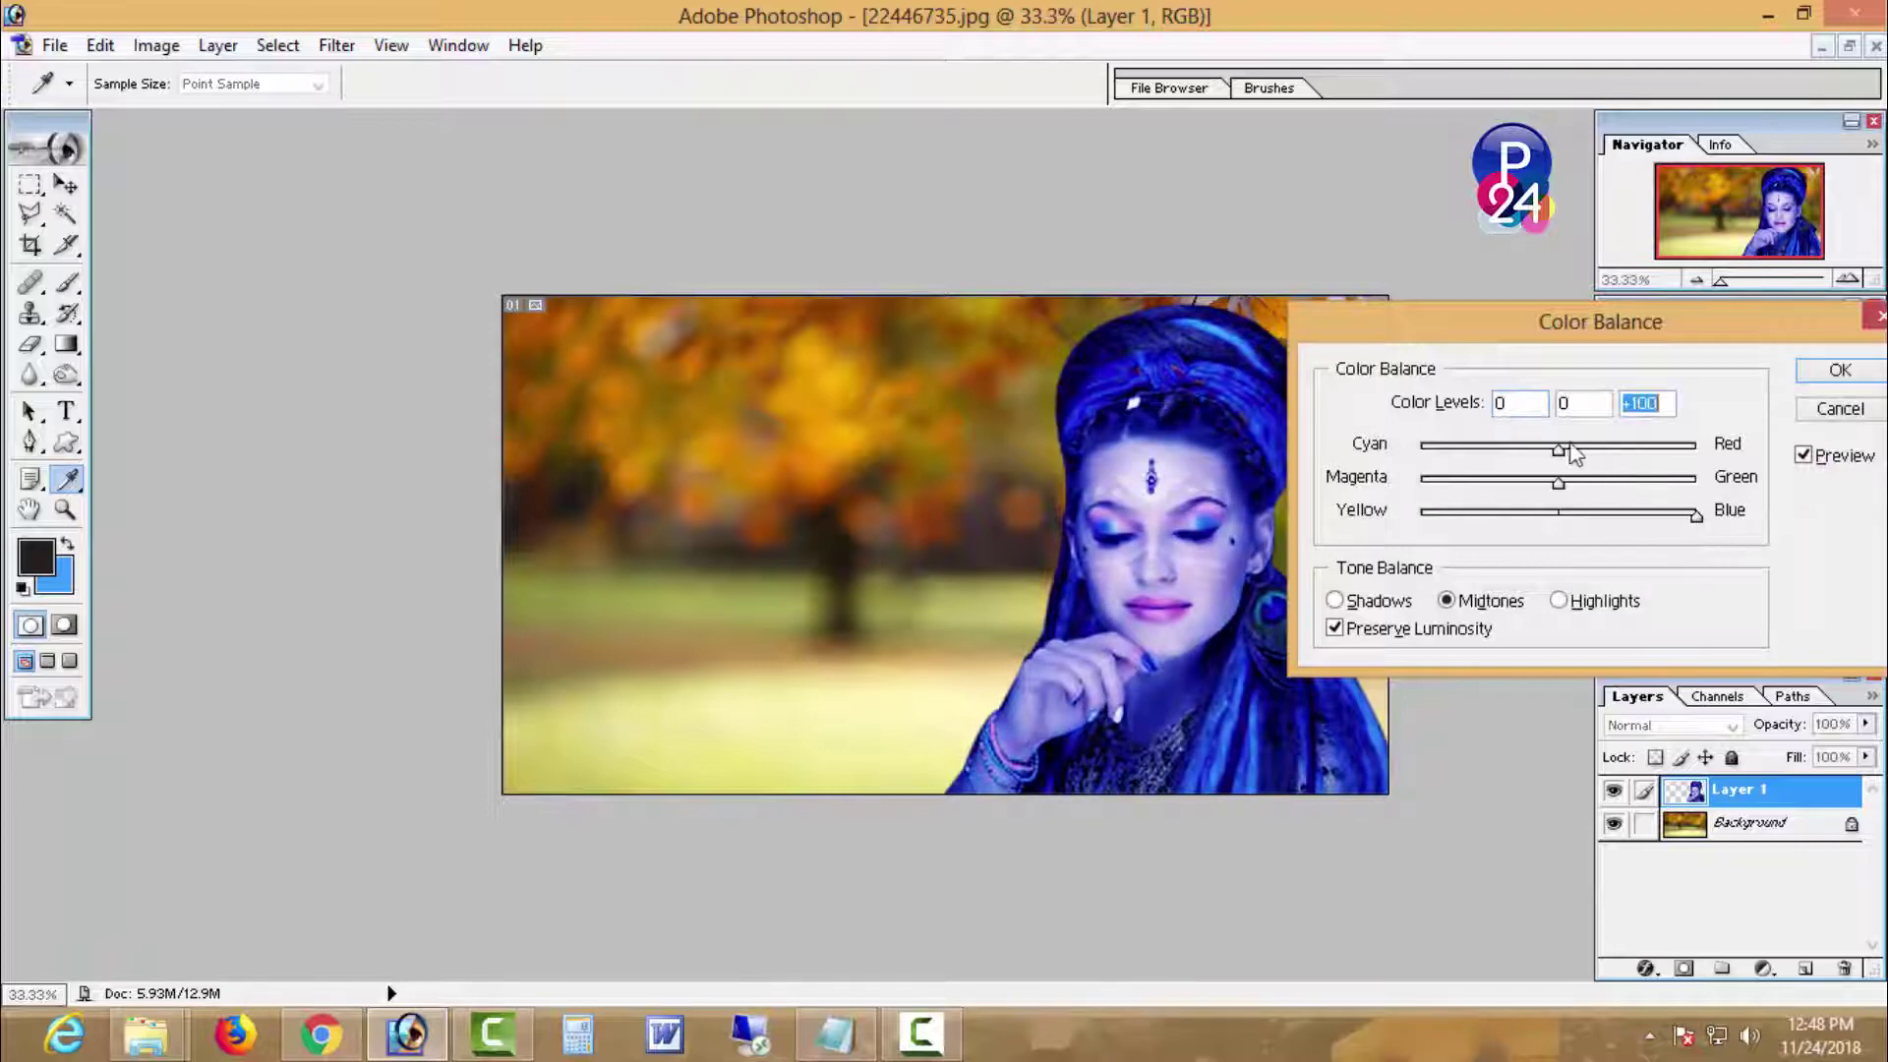
left_click_drag(1559, 449, 1669, 458)
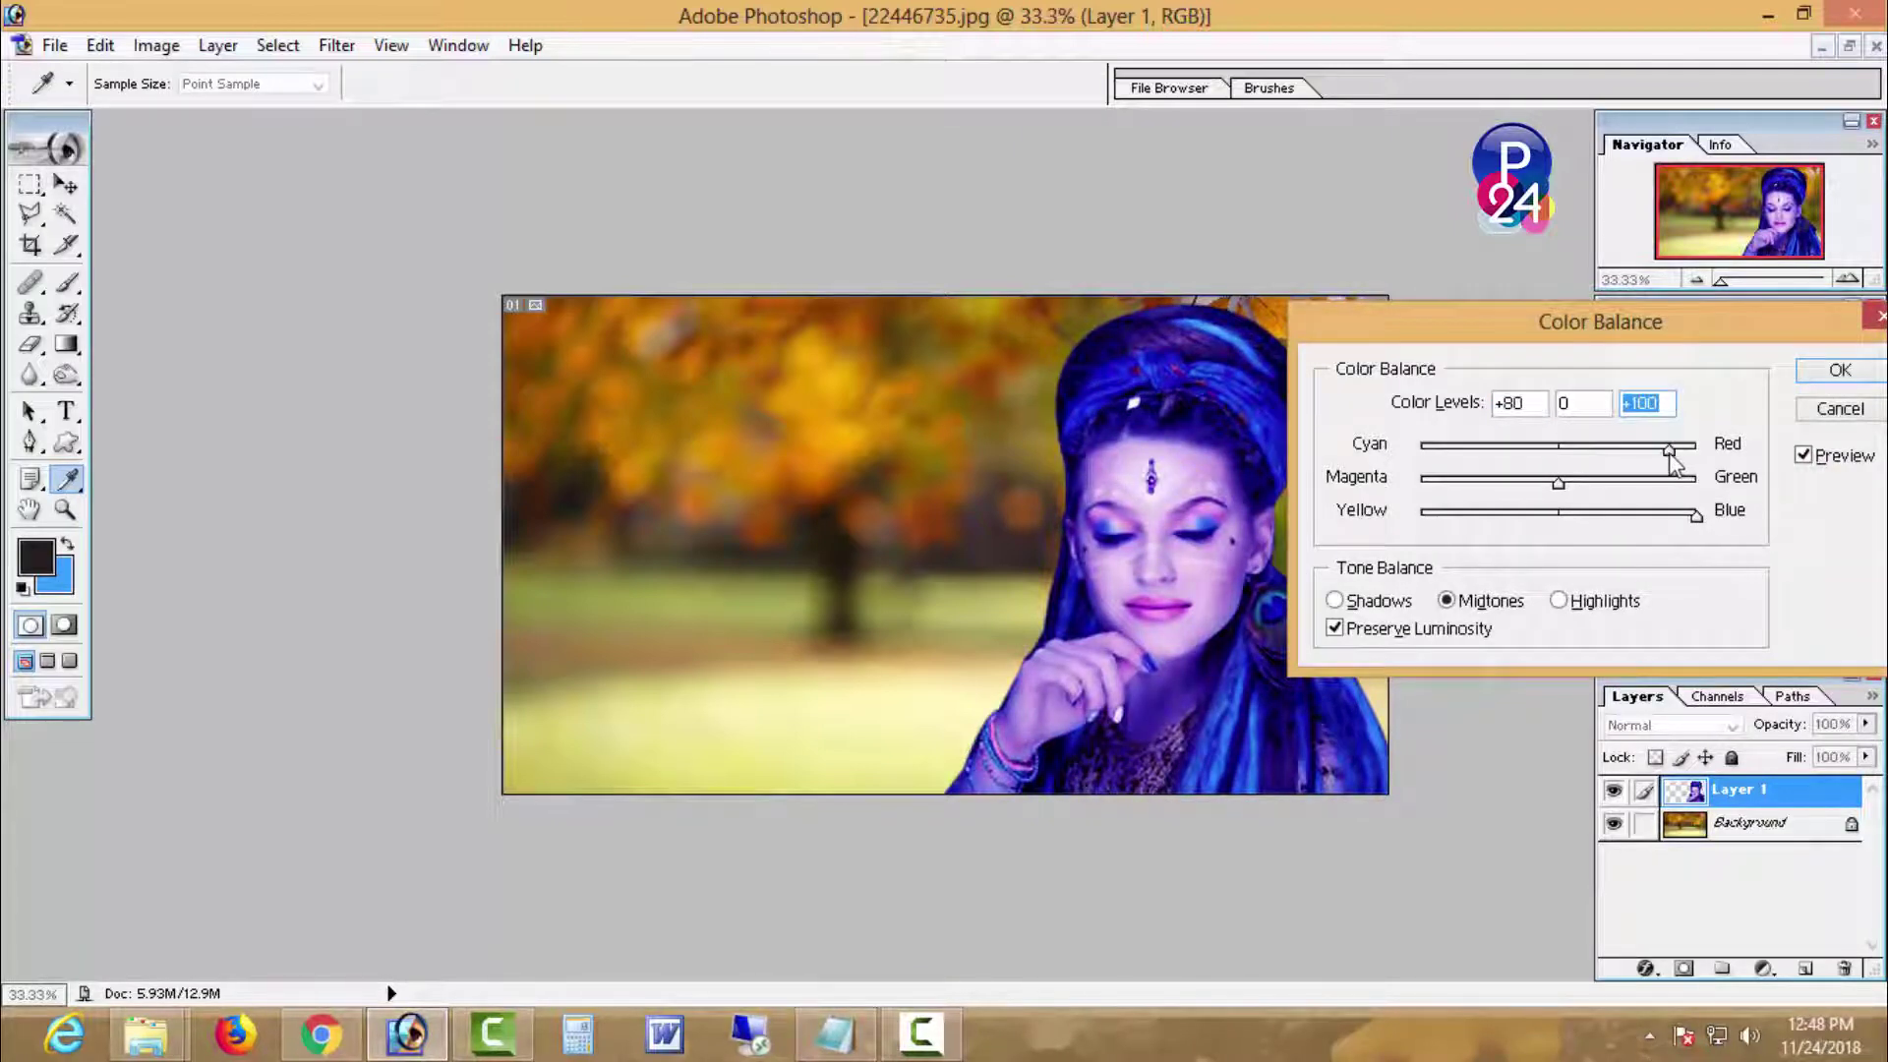
left_click(1670, 450)
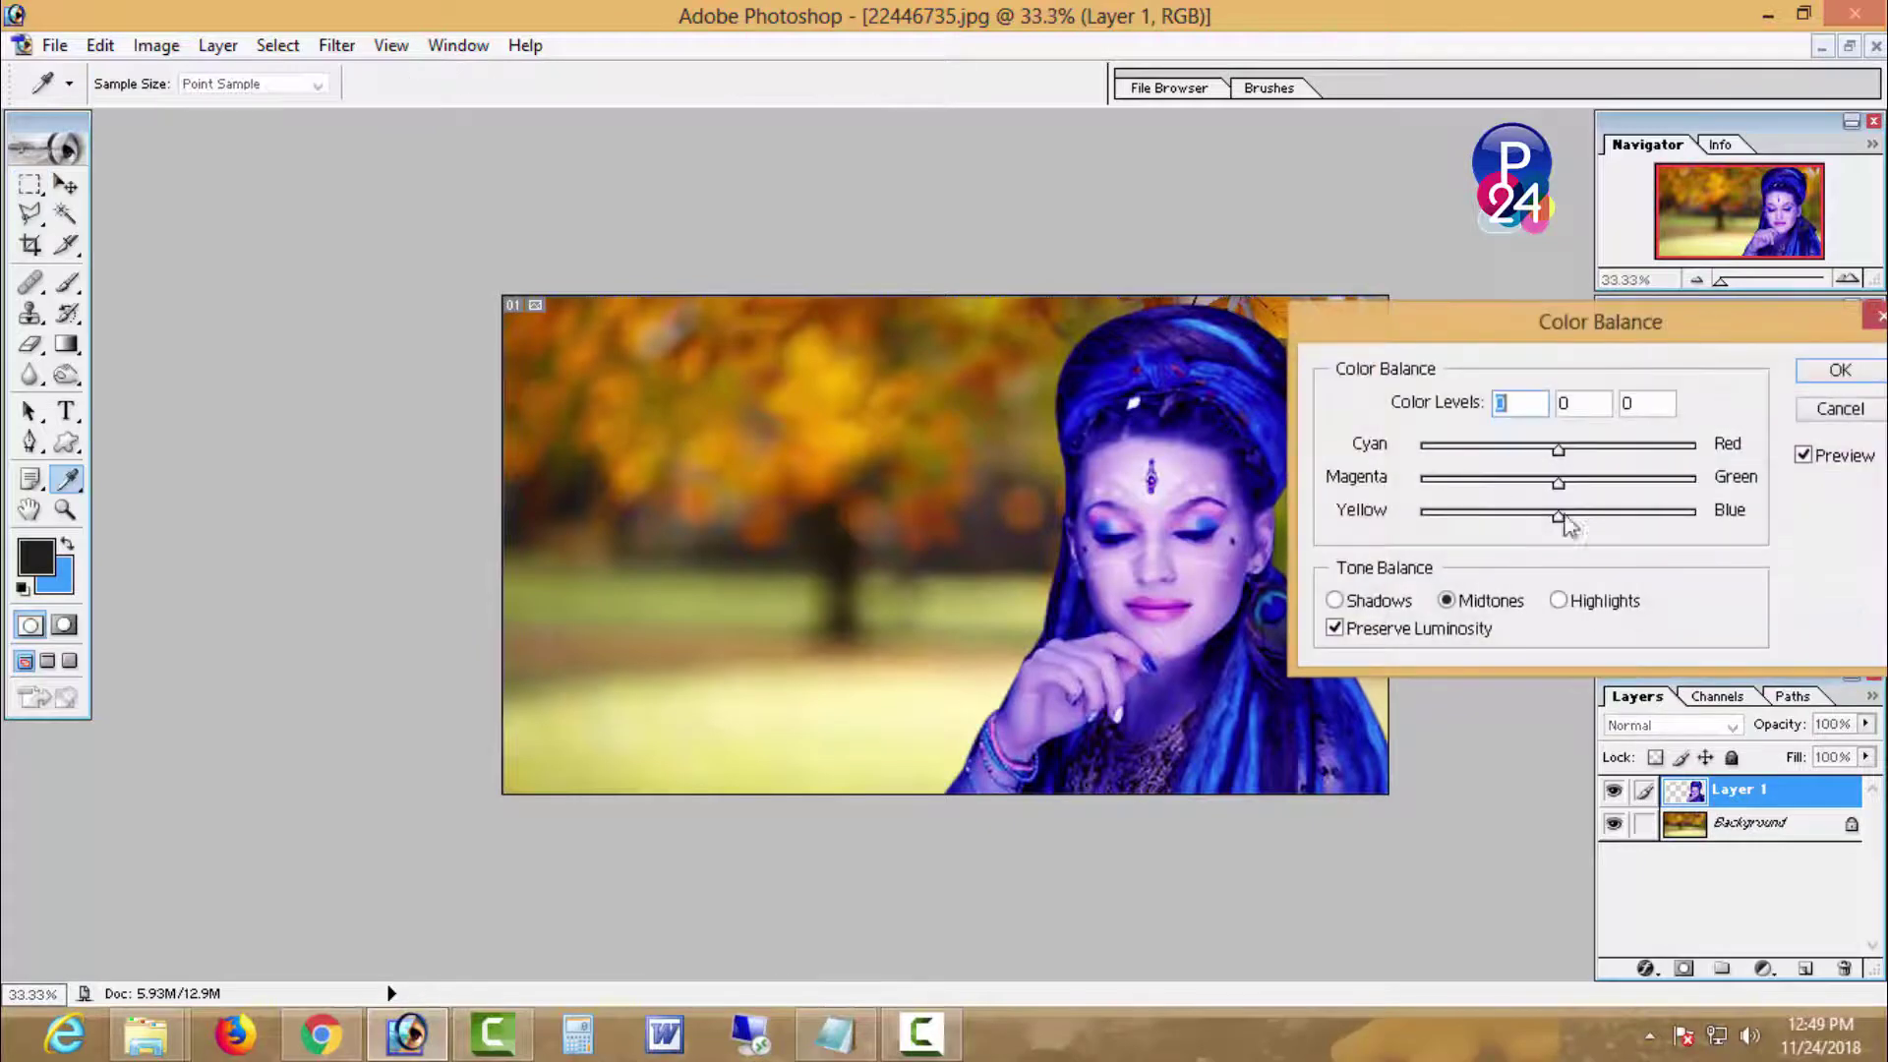
Step: Apply another midtone Color Balance to the woman with magenta-green at +22, yellow-blue at -100 and a slight shift toward red
left_click_drag(1558, 516, 1352, 515)
left_click_drag(1560, 454, 1619, 458)
left_click_drag(1458, 523, 1415, 531)
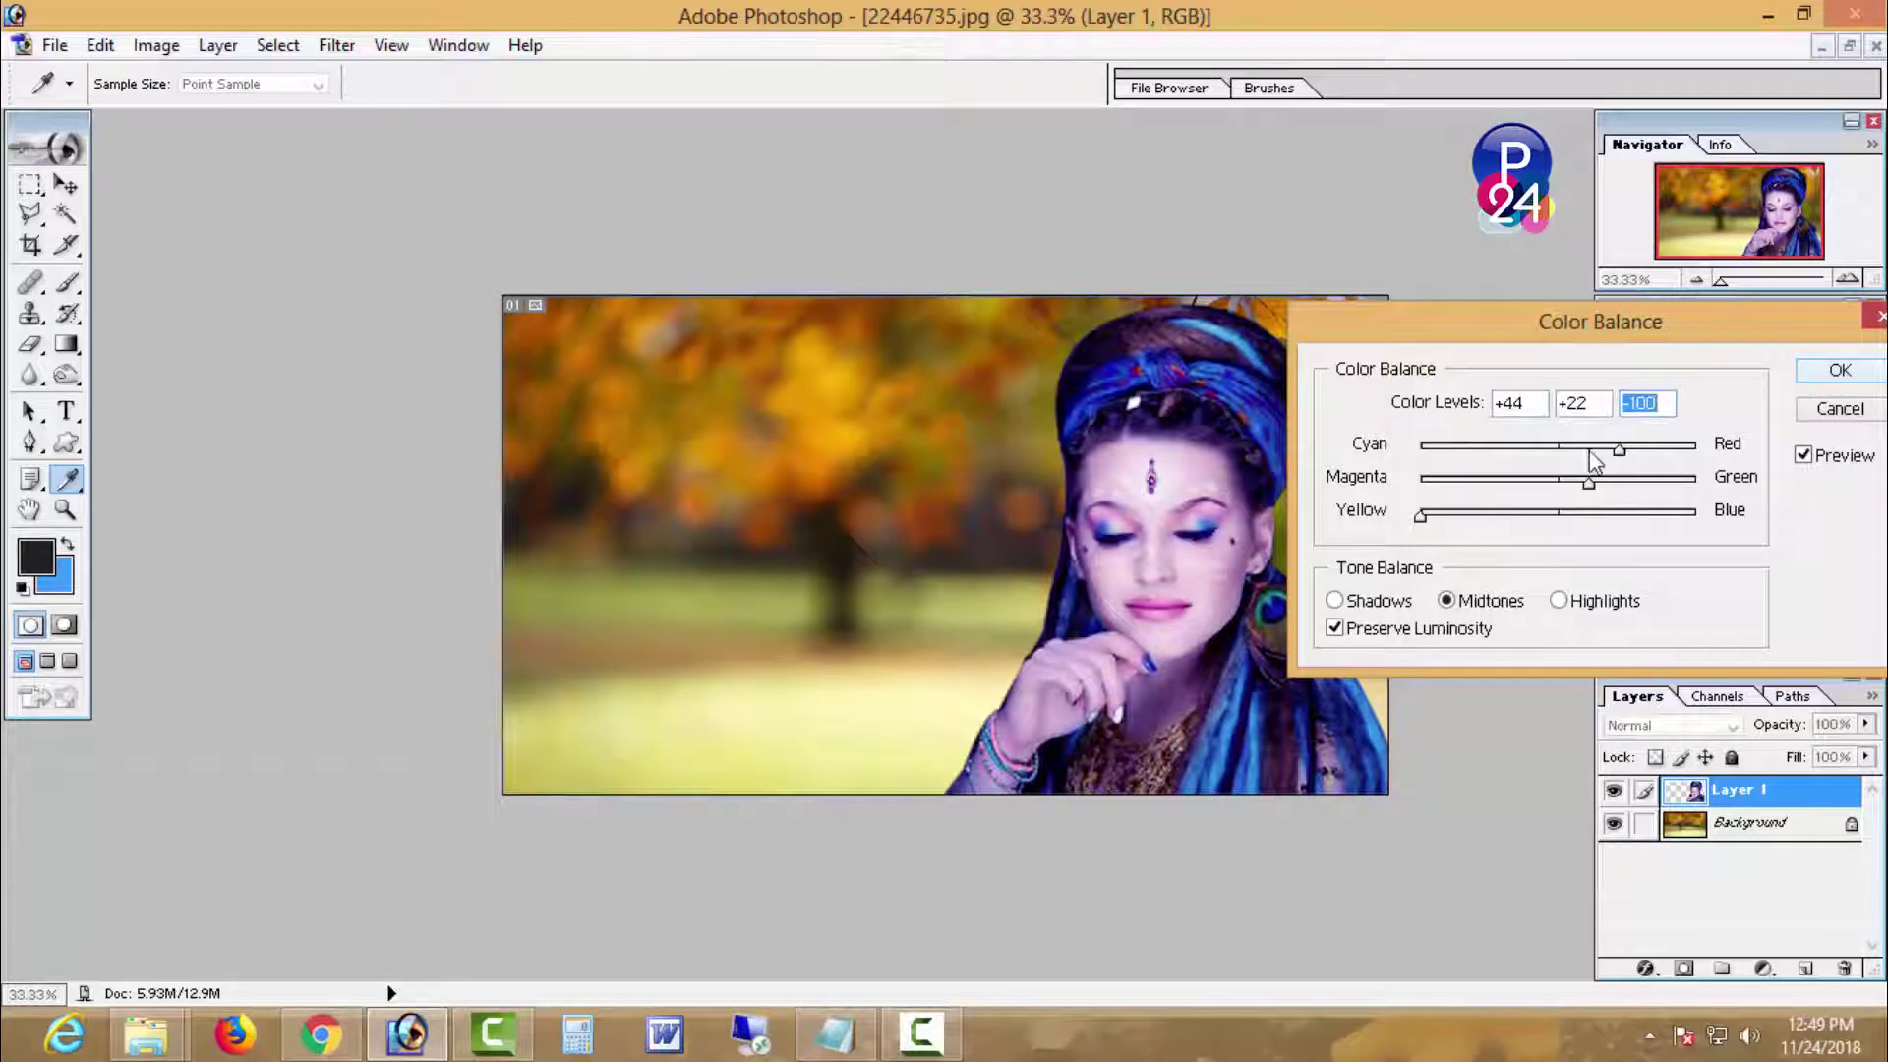
left_click_drag(1619, 450, 1576, 470)
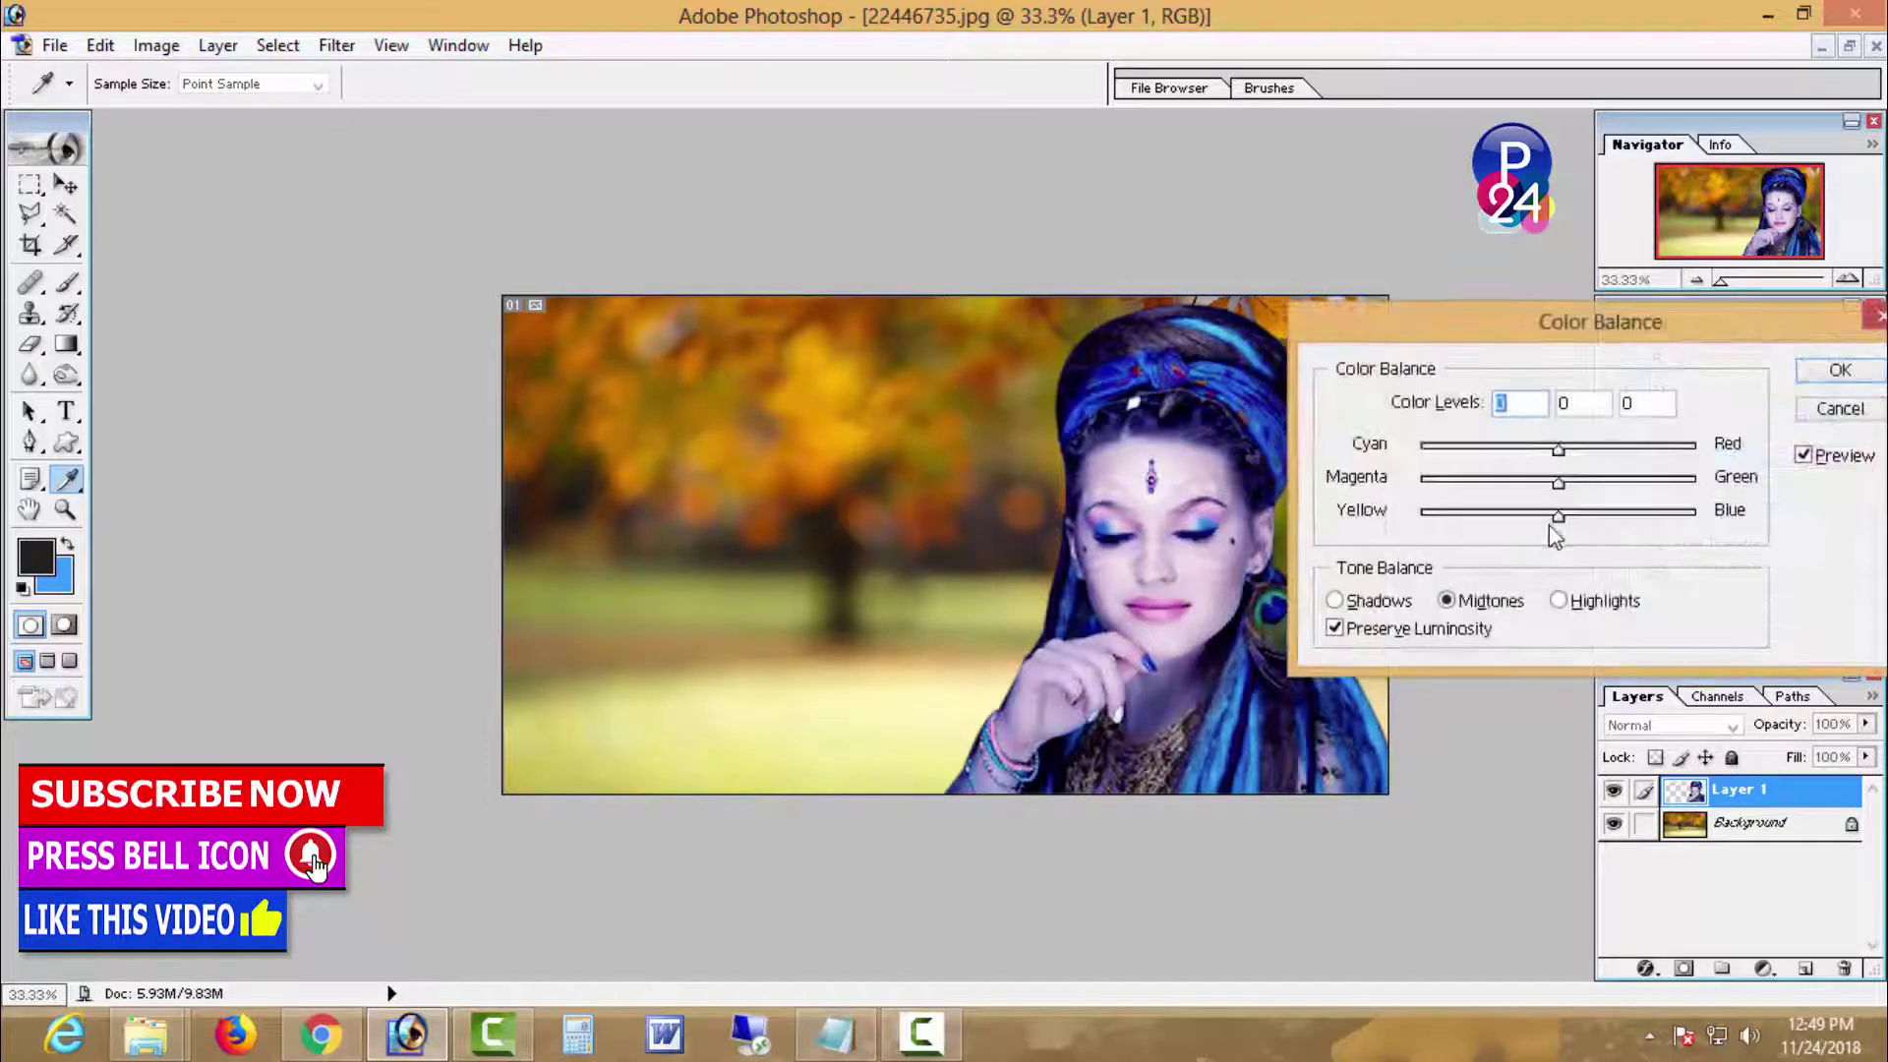
Step: Counter the remaining blue tint with a further midtone Color Balance of +4, +4 and -65 on the woman's layer
left_click_drag(1558, 526, 1474, 543)
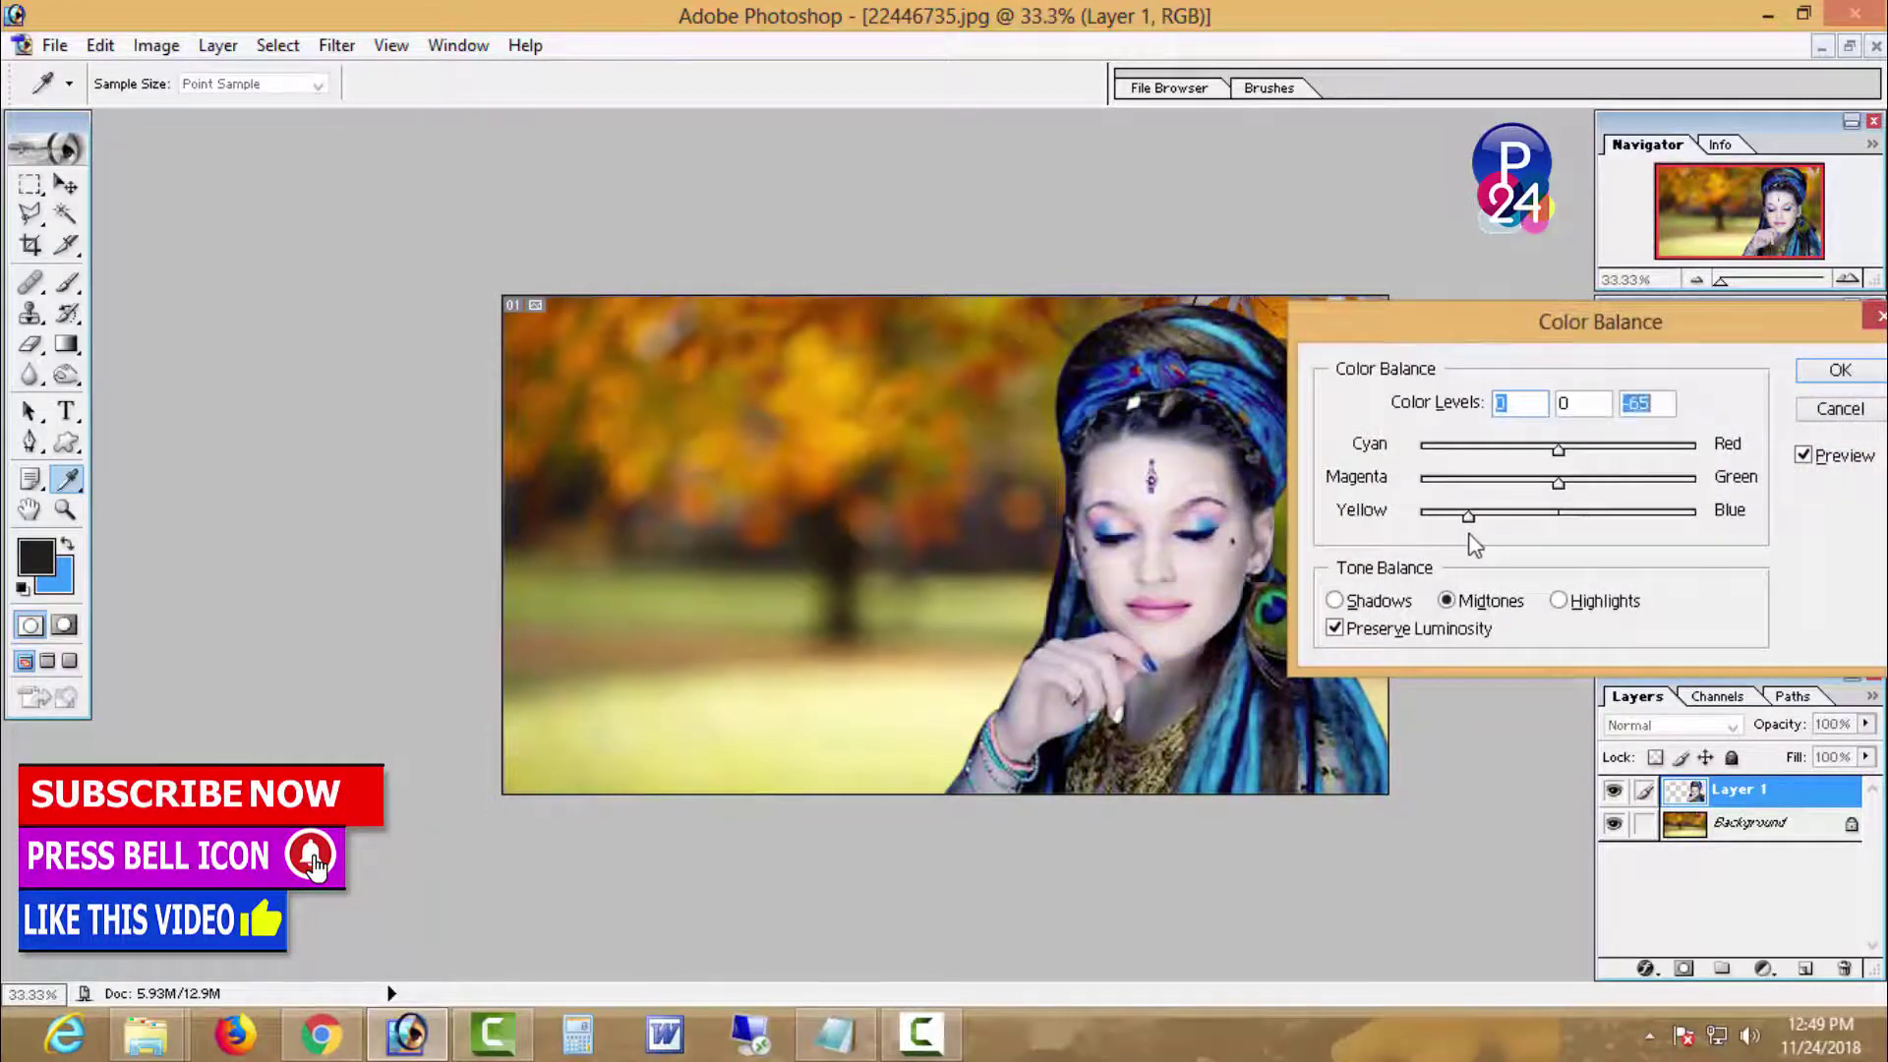
mouse_move(1570, 495)
left_mouse_down()
mouse_move(1585, 489)
mouse_move(1530, 498)
mouse_move(1591, 459)
mouse_move(1534, 460)
mouse_move(1591, 463)
mouse_move(1564, 482)
left_mouse_up()
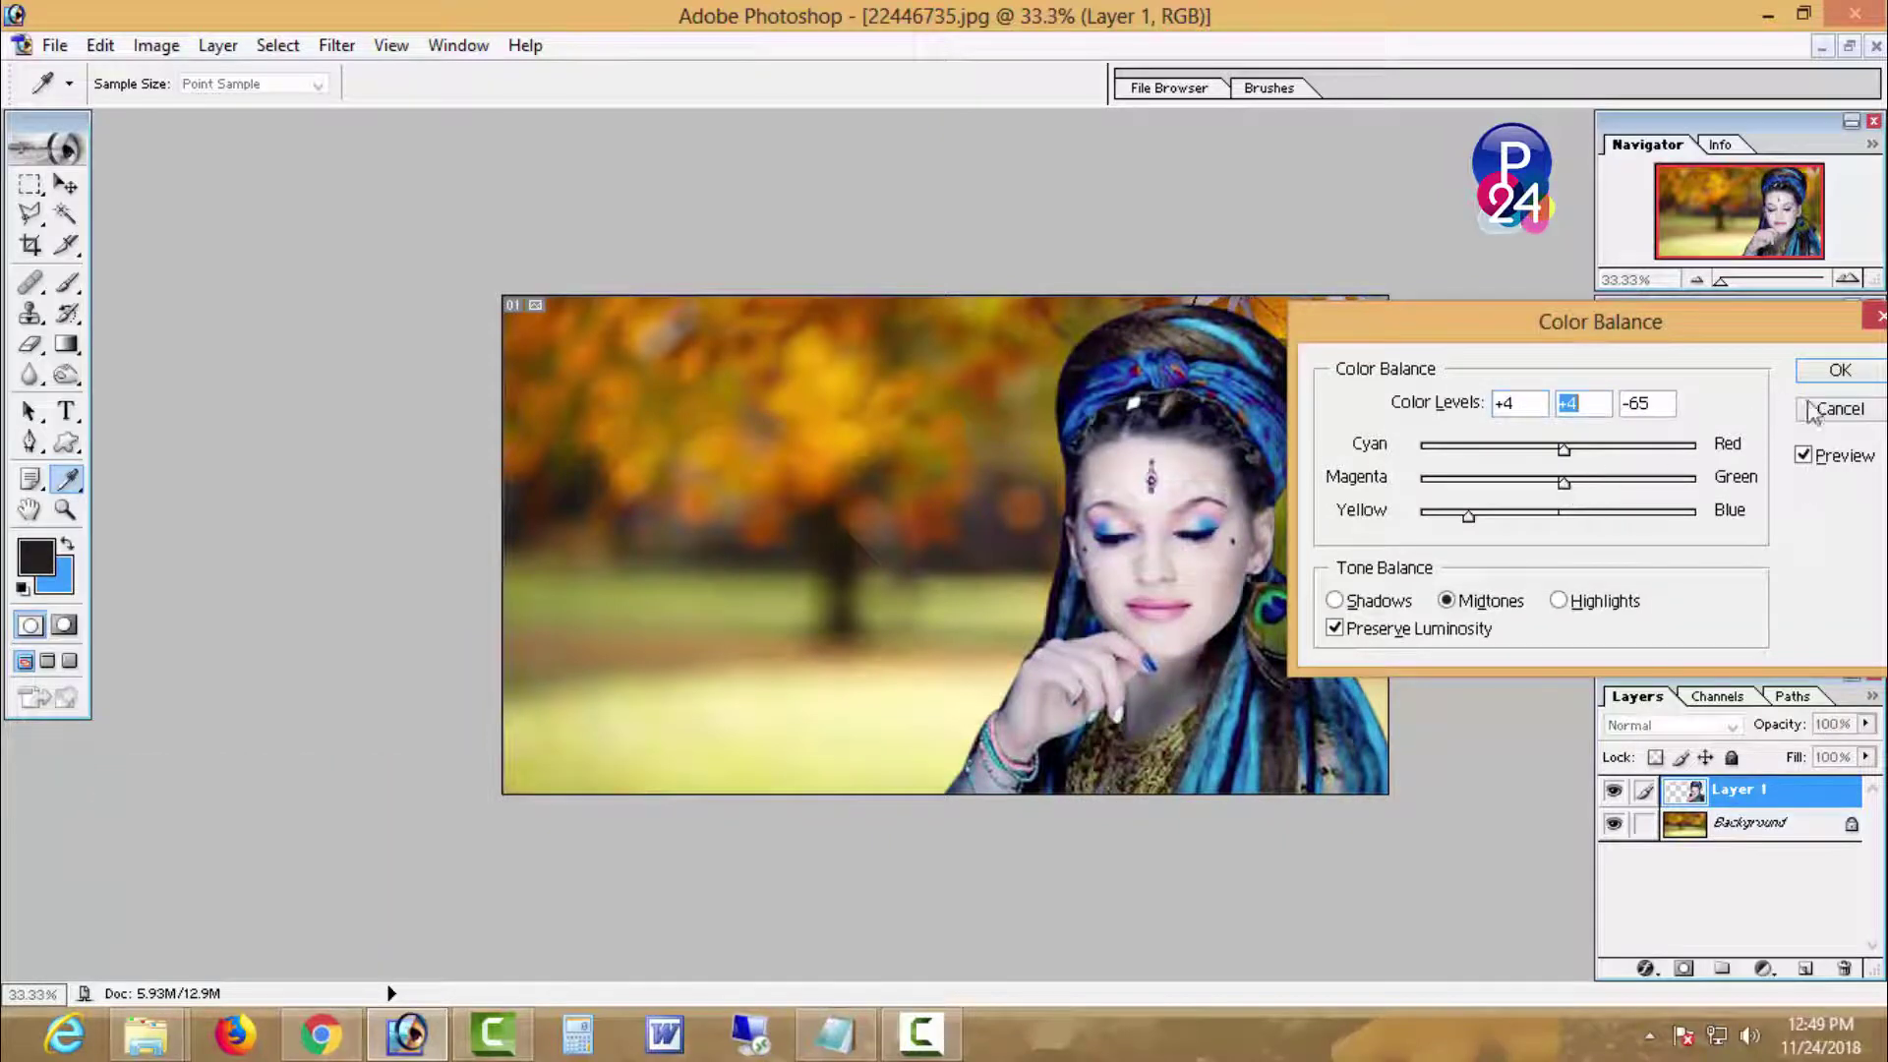
left_click(1829, 372)
key("m")
key("ctrl+minus")
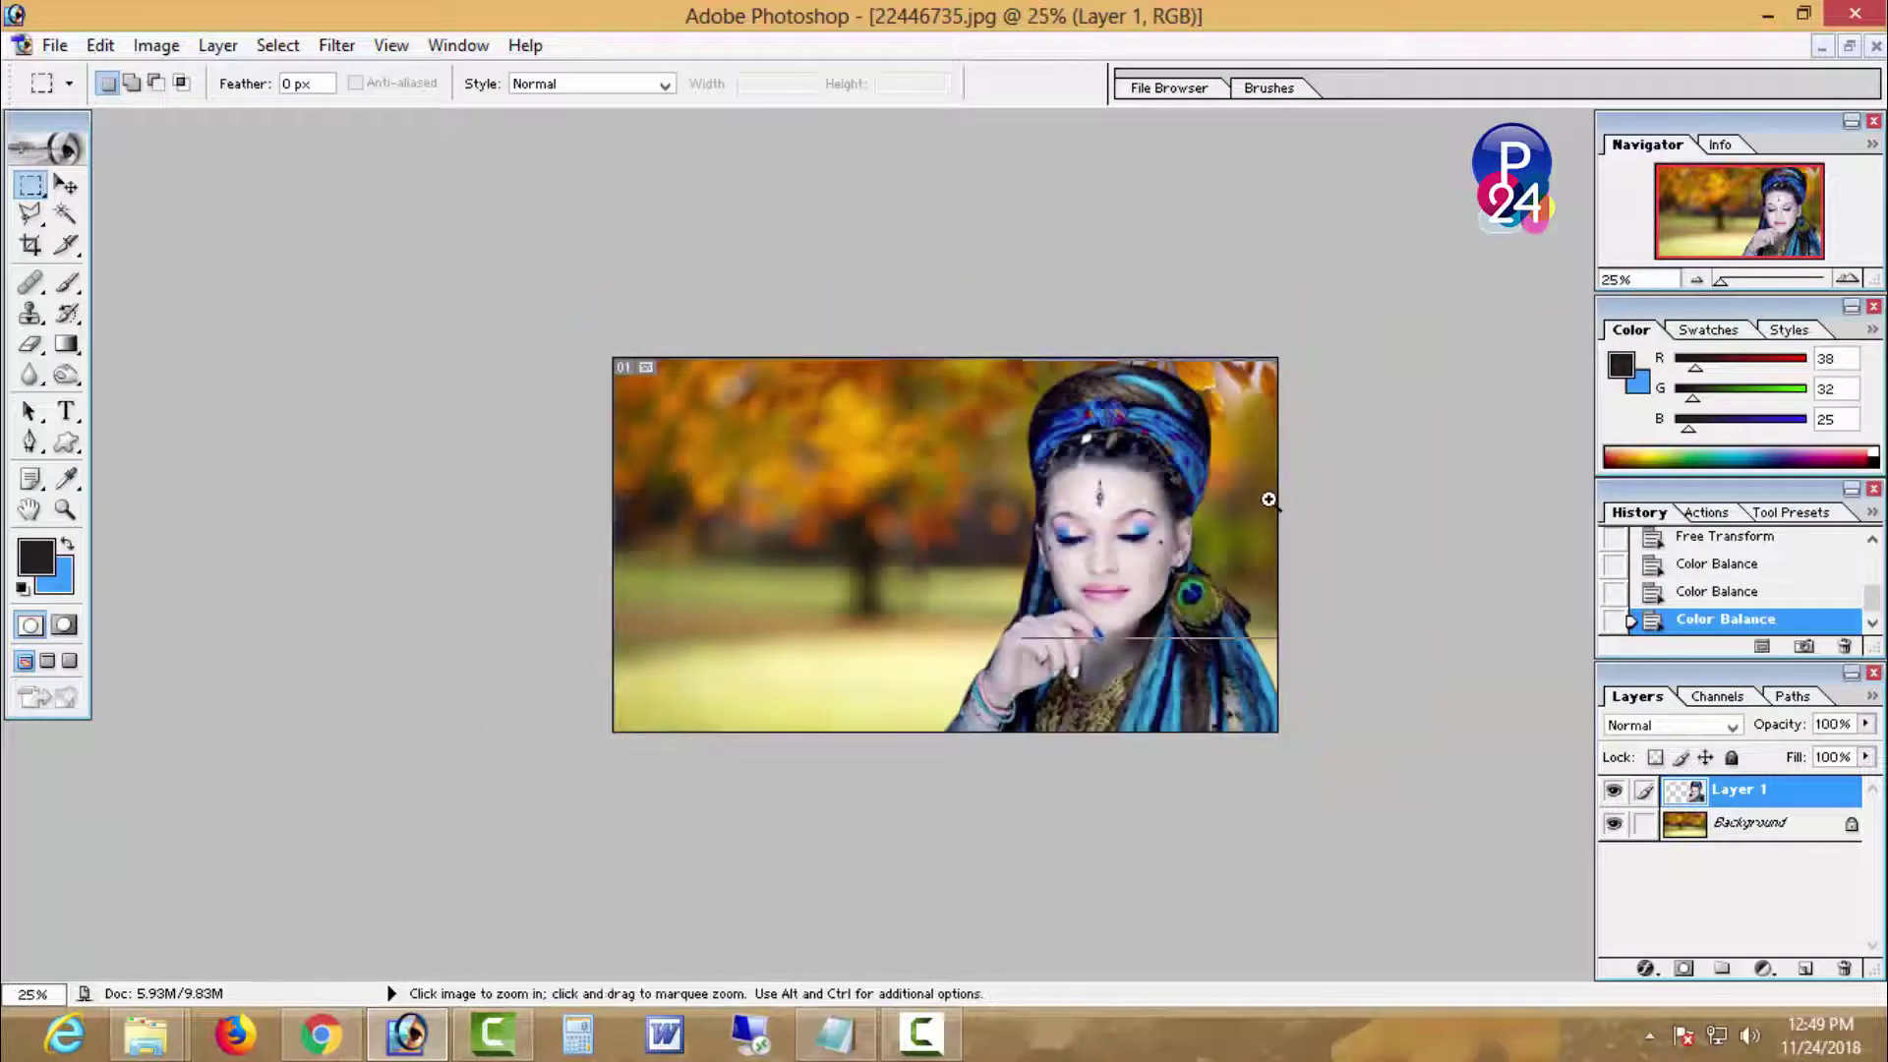
key("ctrl+plus")
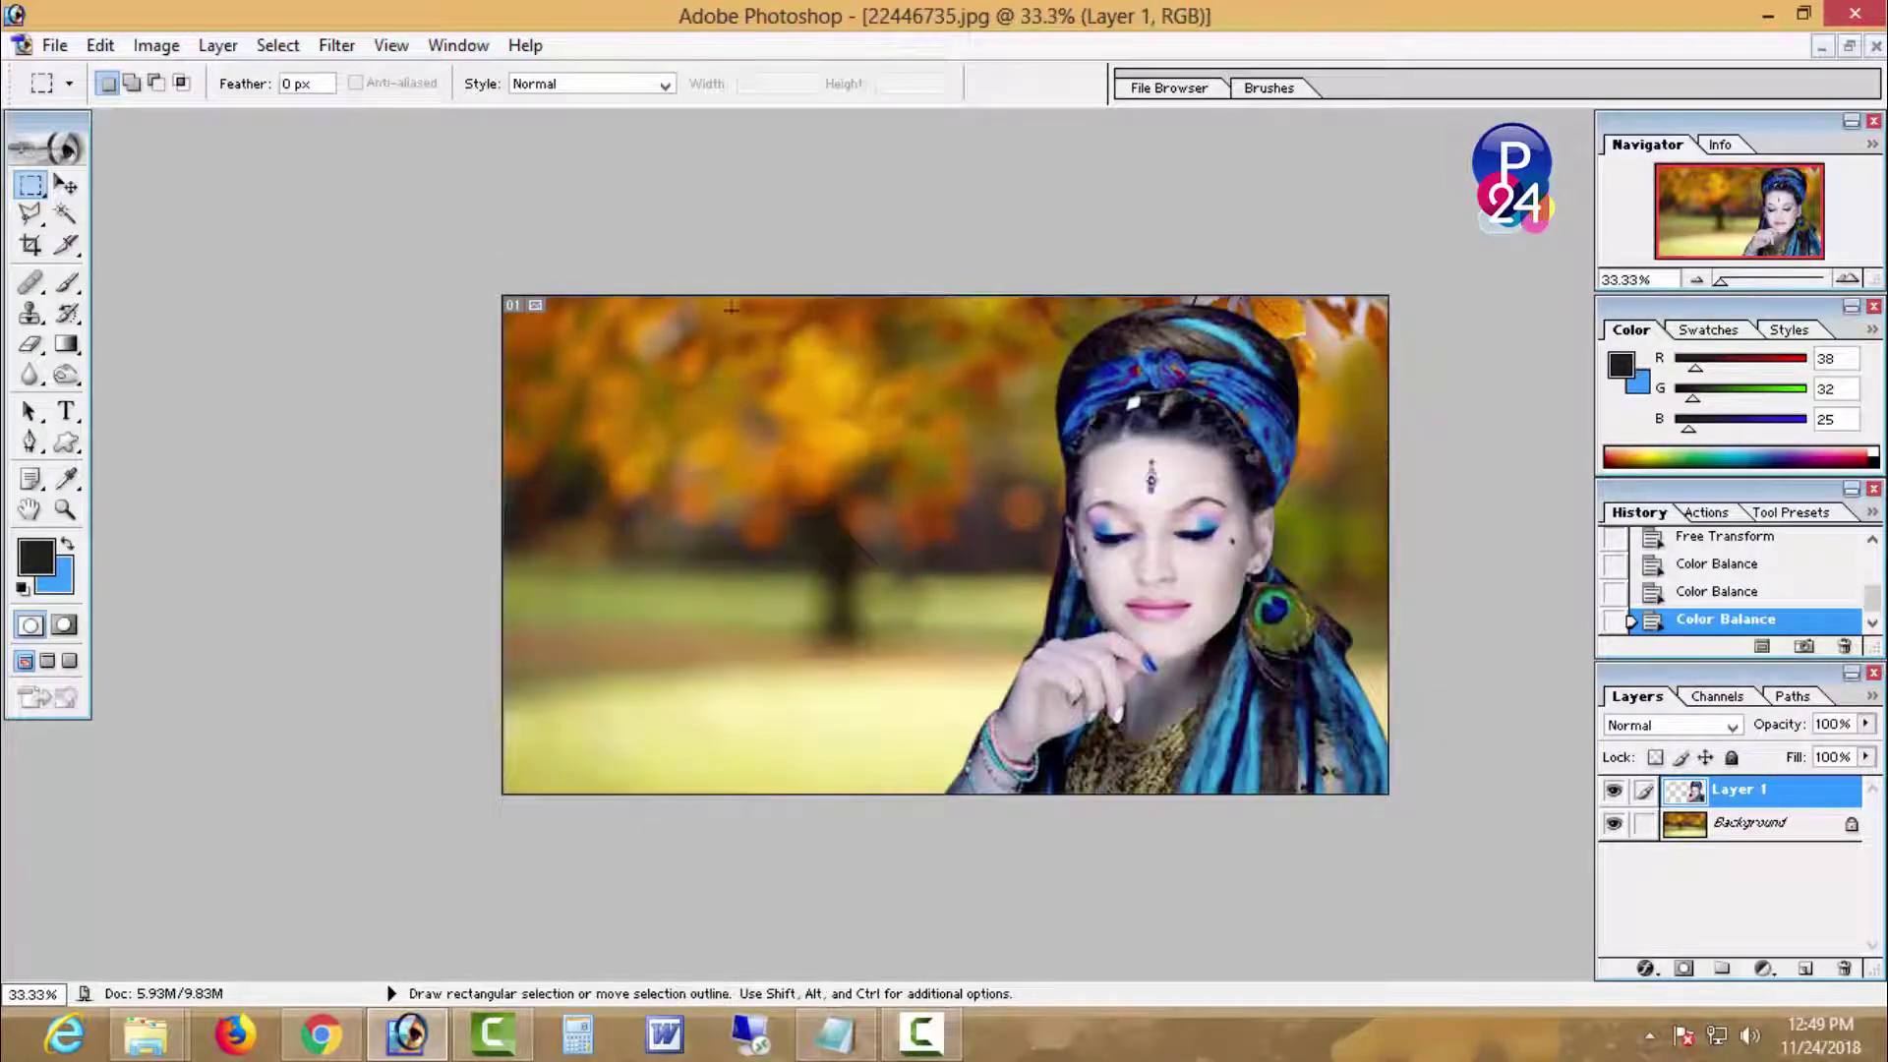
Step: Adjust the woman's layer with Brightness/Contrast, setting brightness to -12 and contrast to +19
left_click(156, 45)
mouse_move(198, 128)
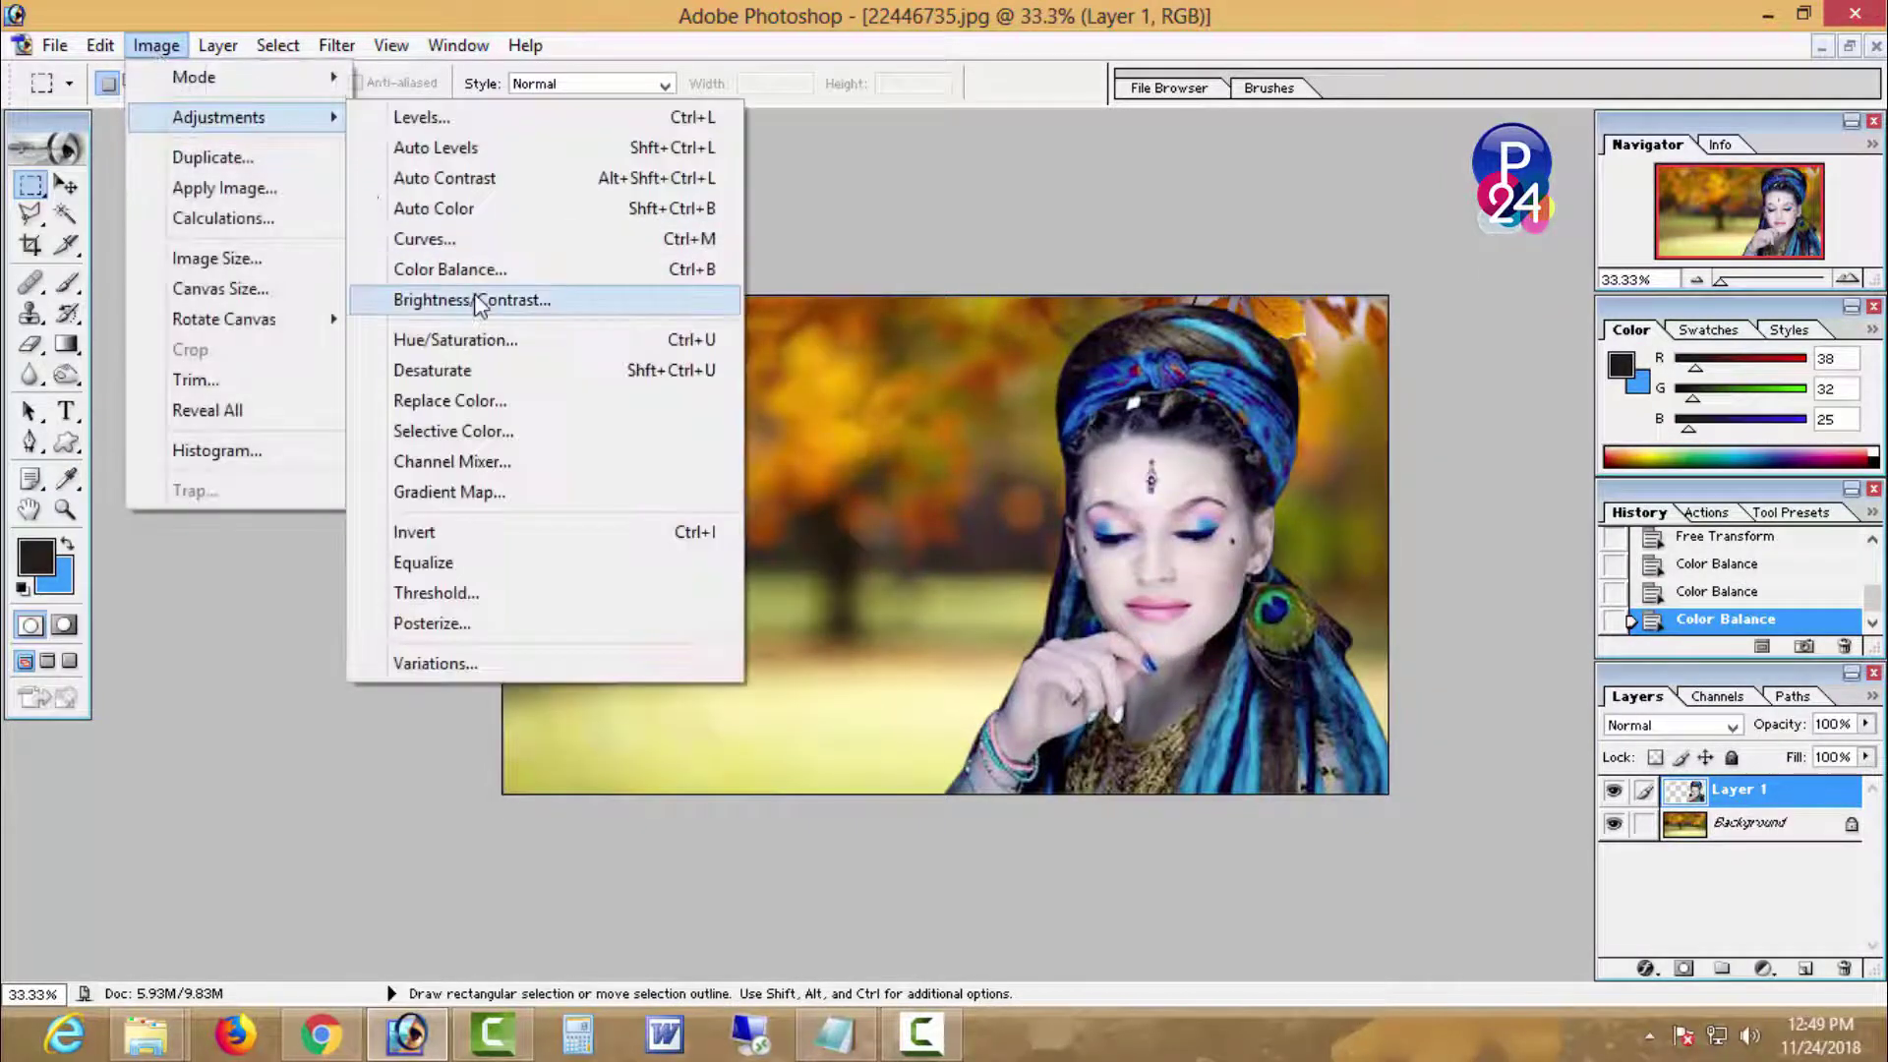
left_click(475, 298)
left_click_drag(1413, 347, 1492, 253)
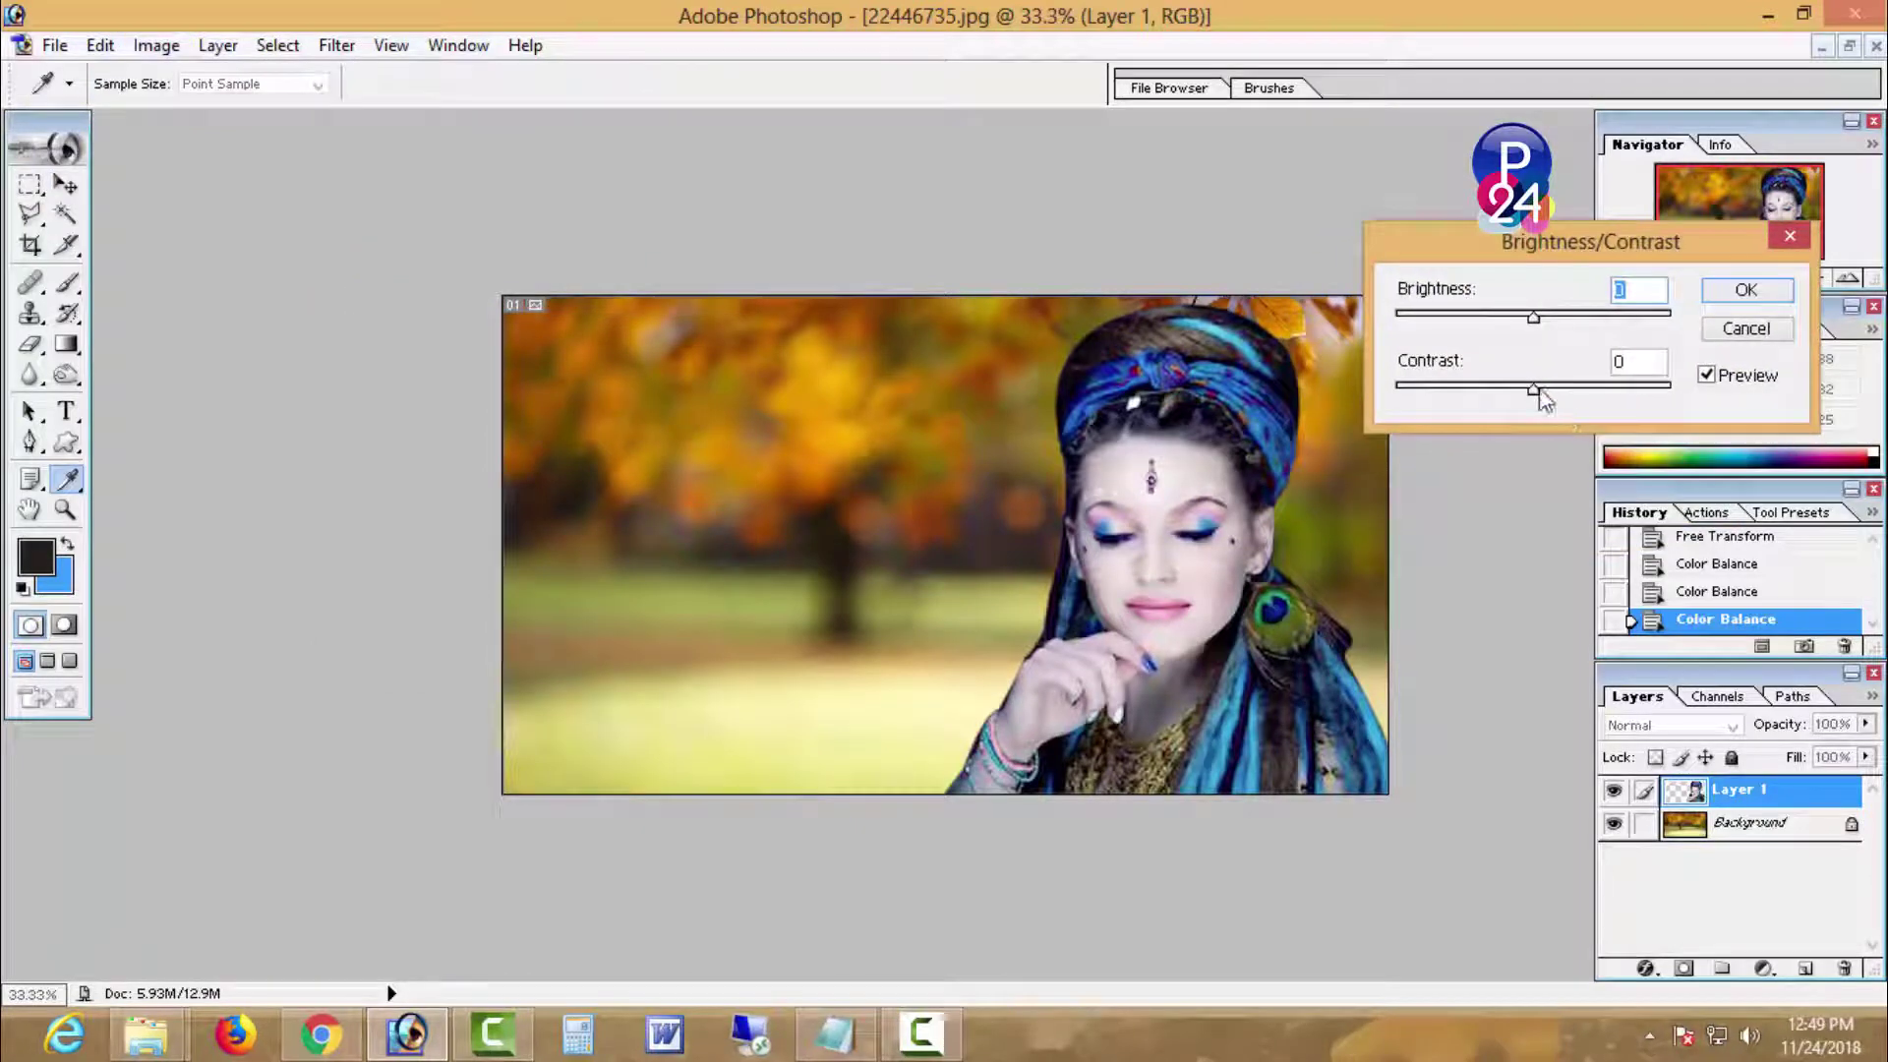
left_click_drag(1532, 390, 1551, 397)
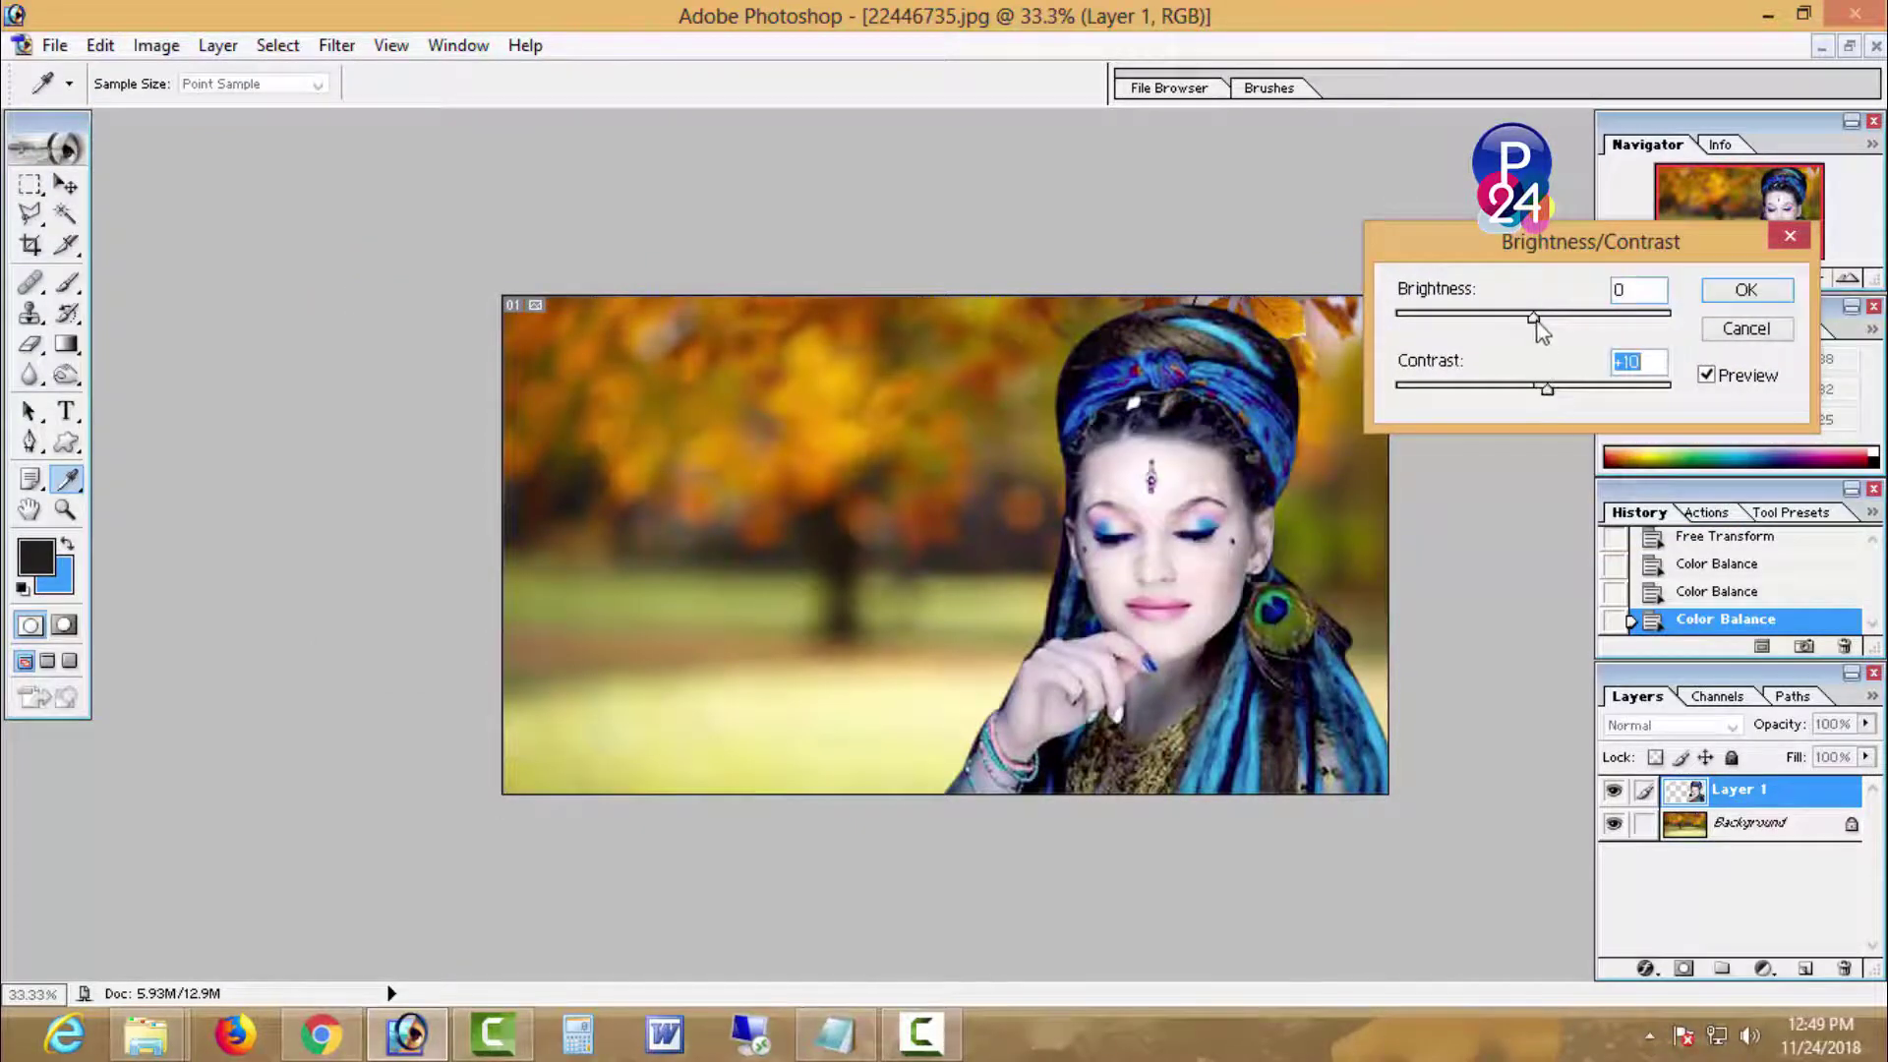
left_click_drag(1533, 316, 1528, 316)
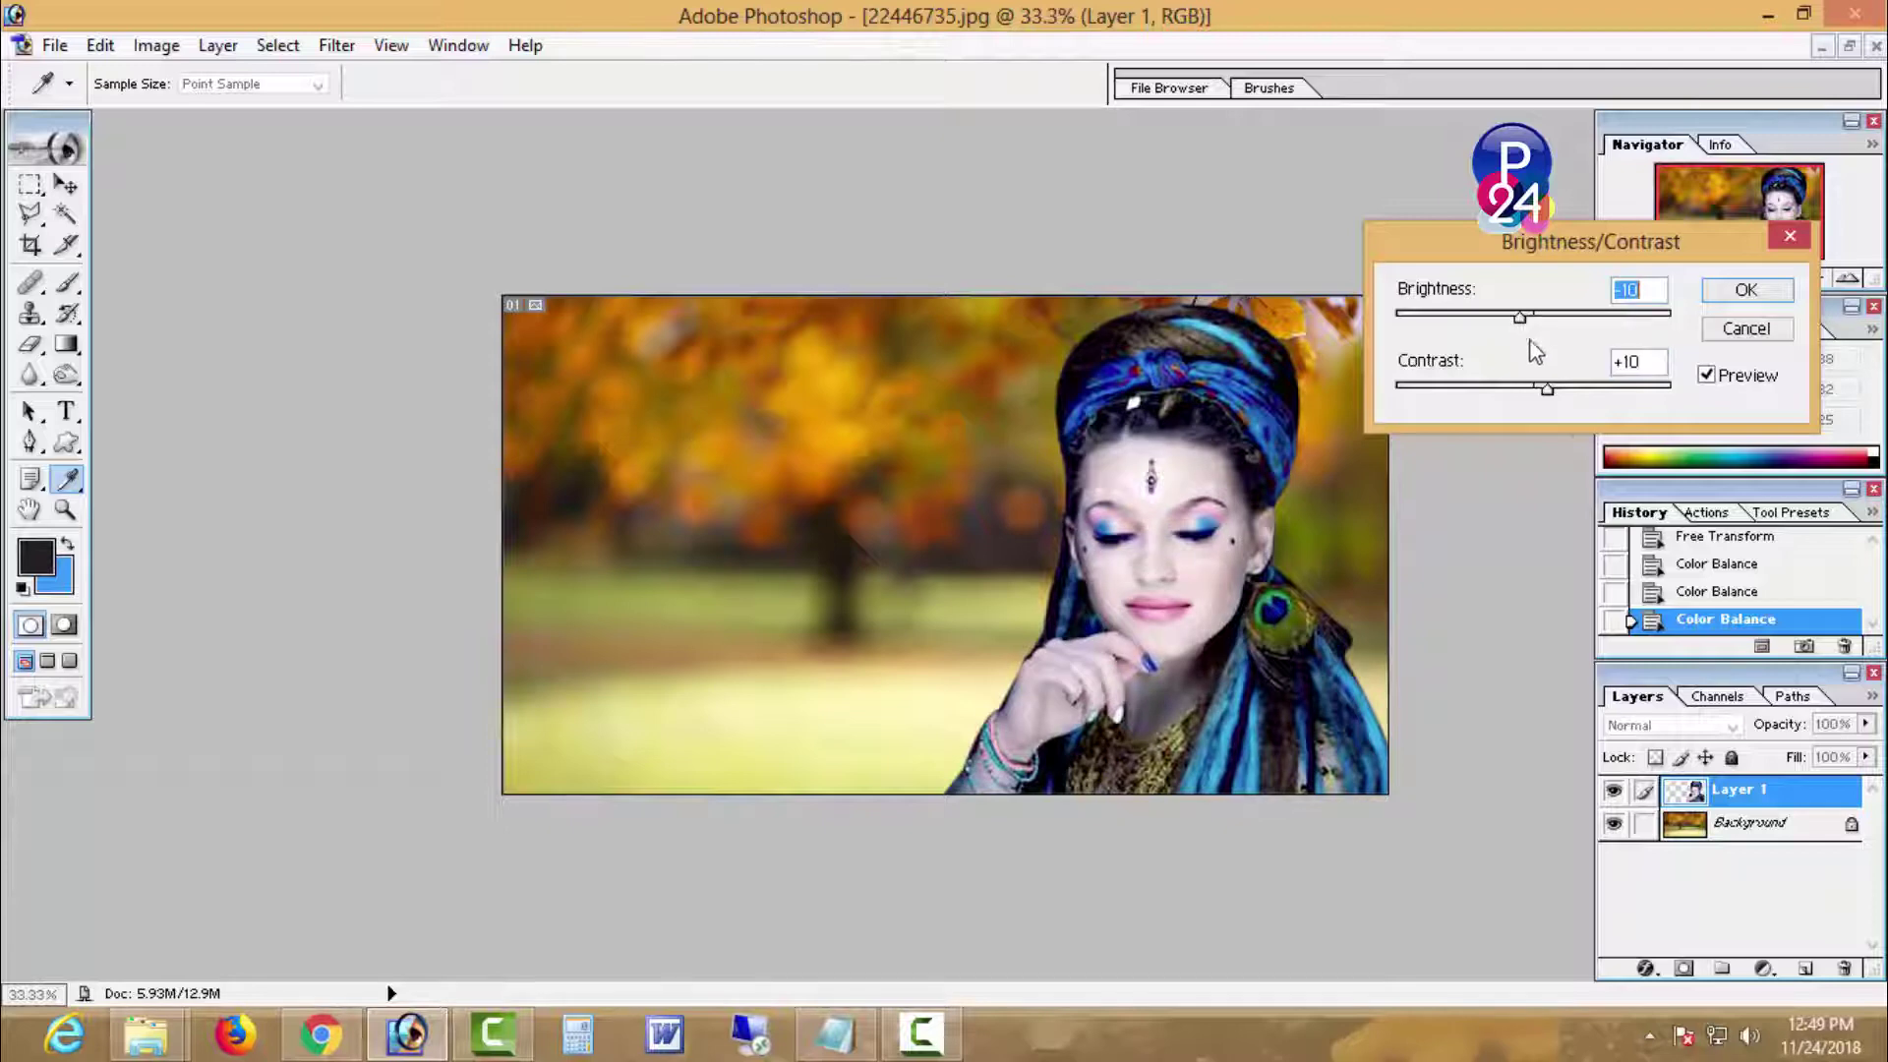
left_click_drag(1550, 393, 1553, 389)
left_click_drag(1519, 319, 1514, 318)
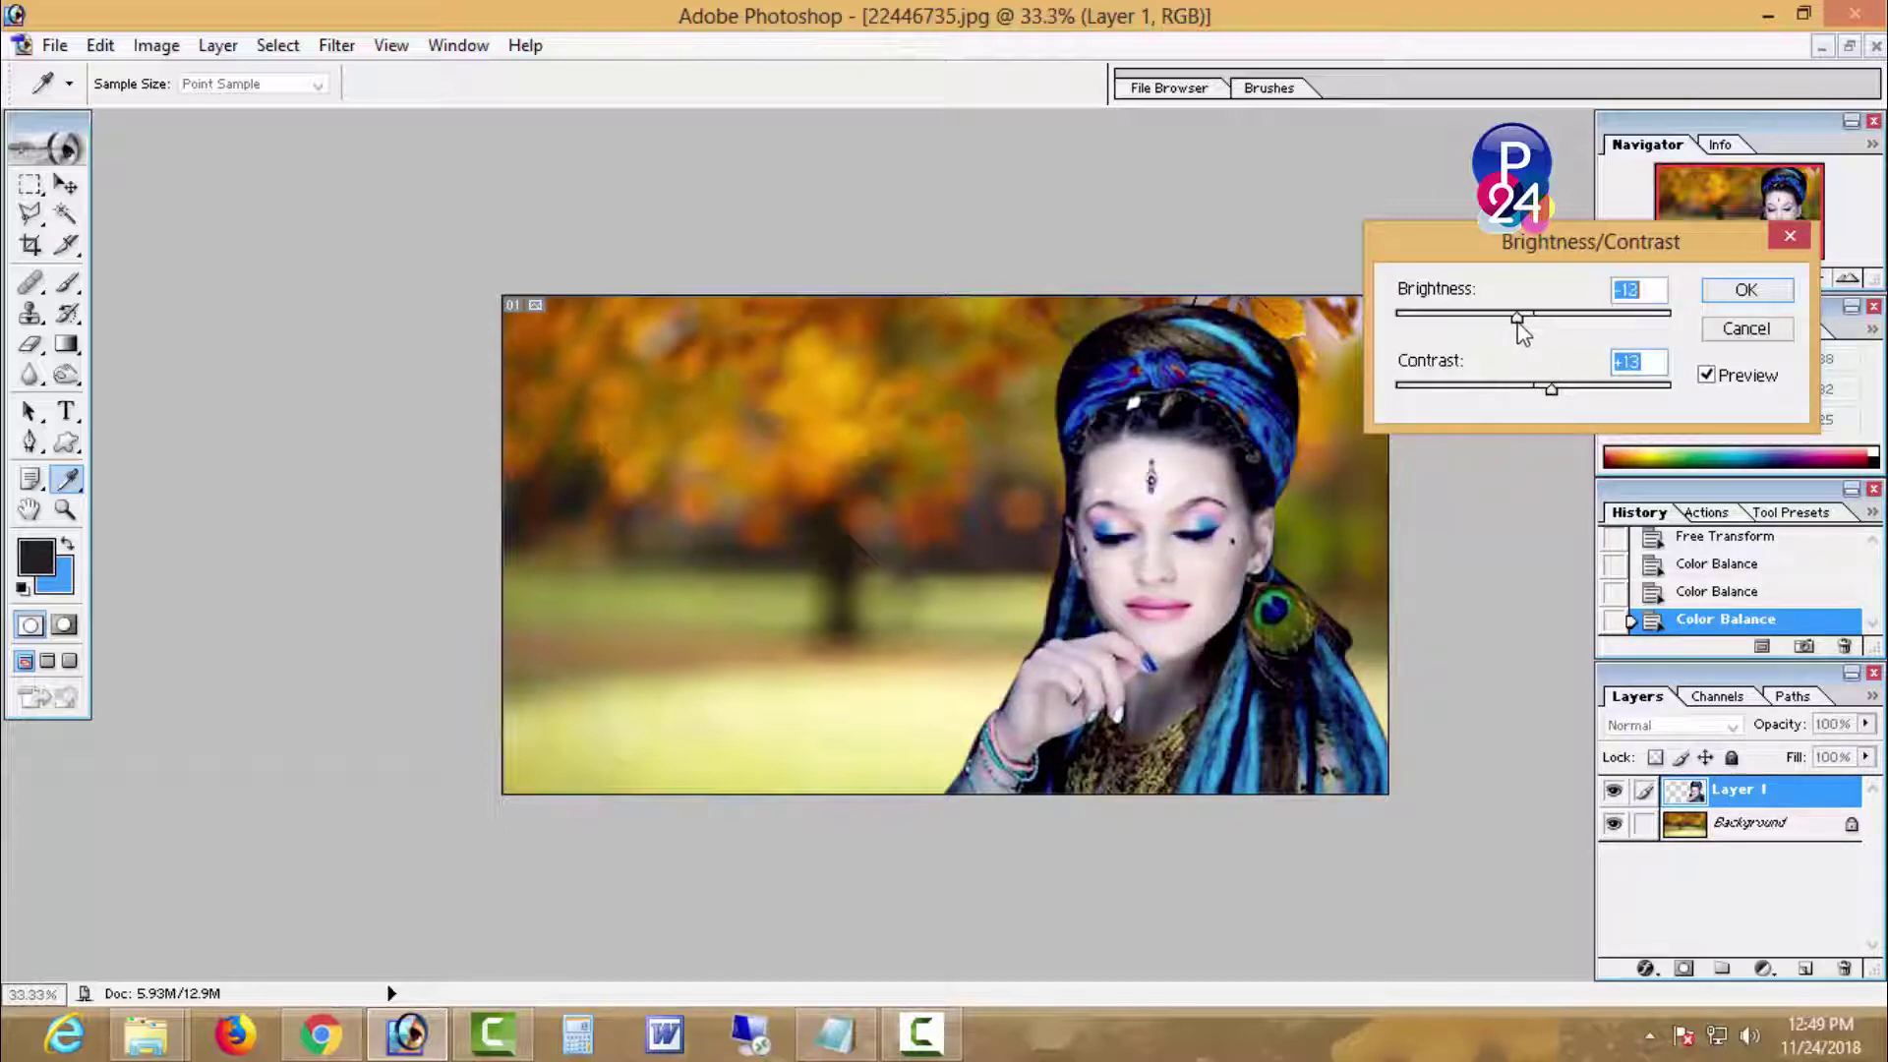
left_click_drag(1548, 385, 1561, 392)
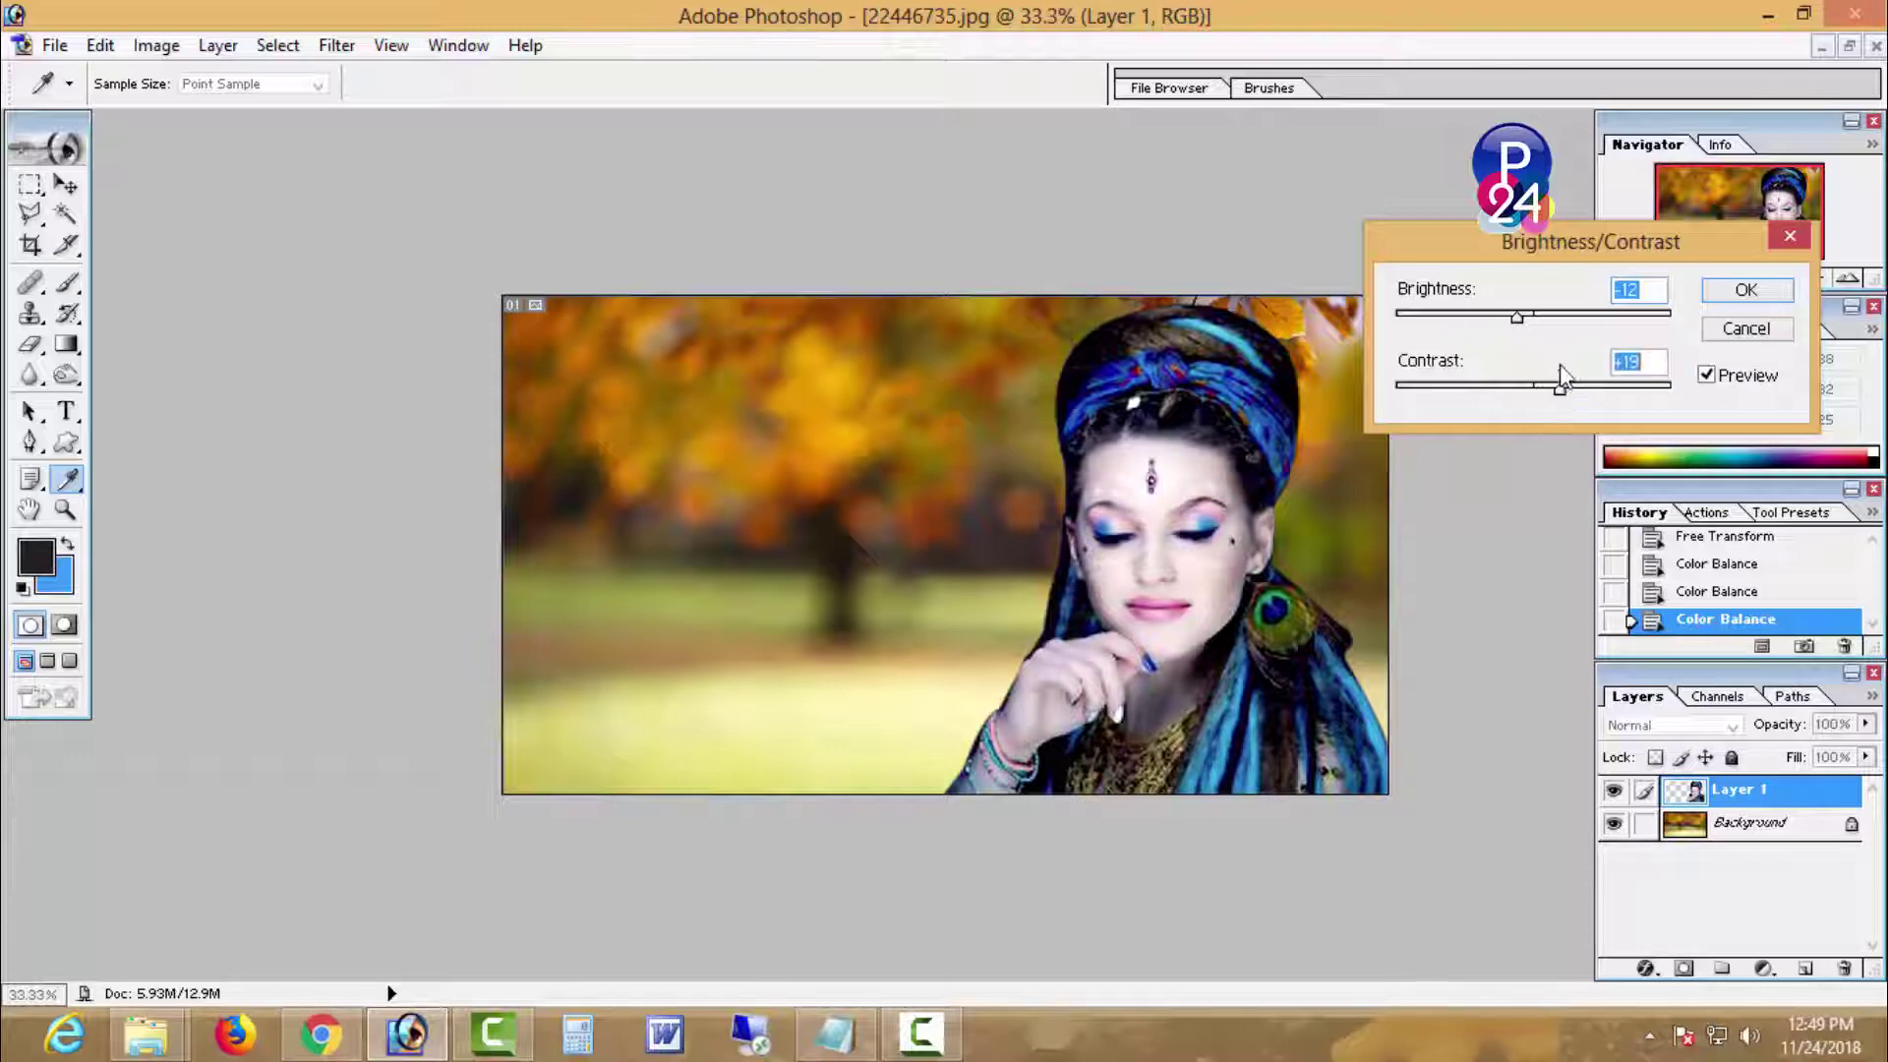
left_click(1733, 293)
key("m")
Step: Compare the woman before and after the Brightness/Contrast adjustment by undoing and redoing it
key("ctrl+z")
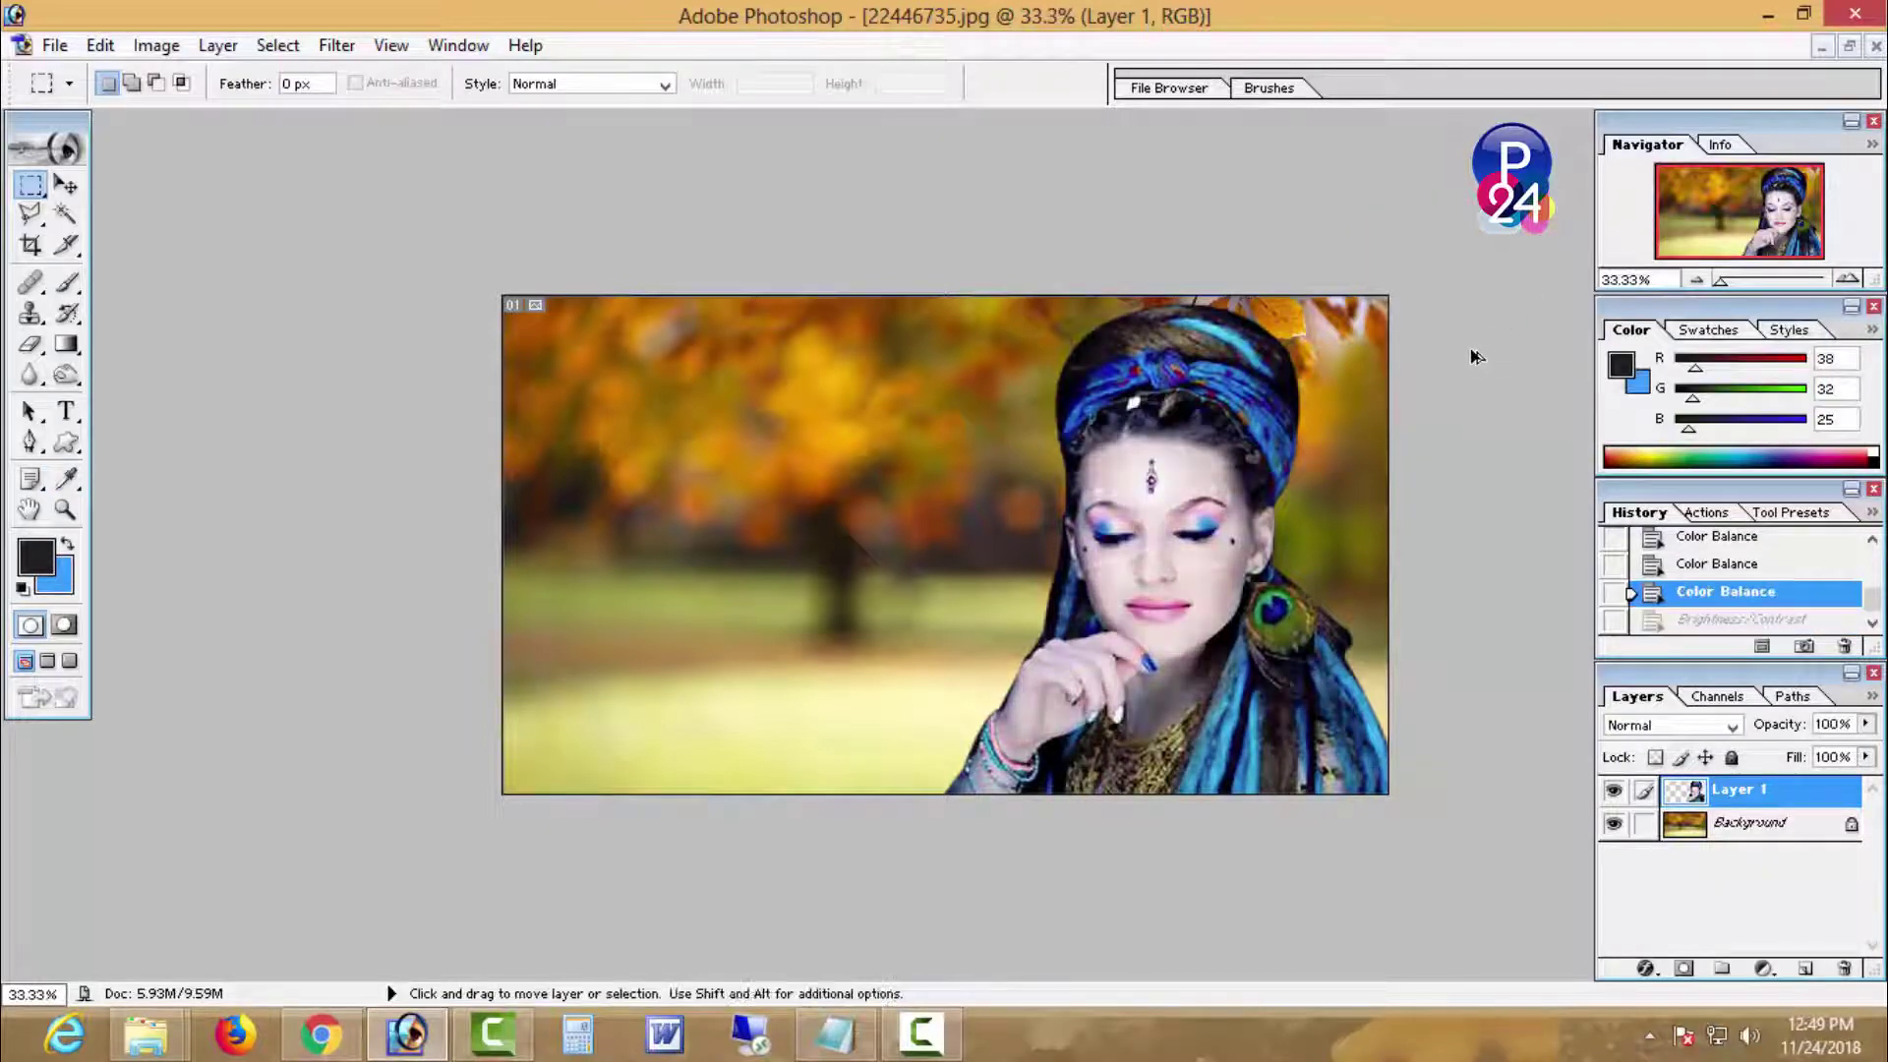
key("ctrl+z")
key("ctrl+z")
key("ctrl+z")
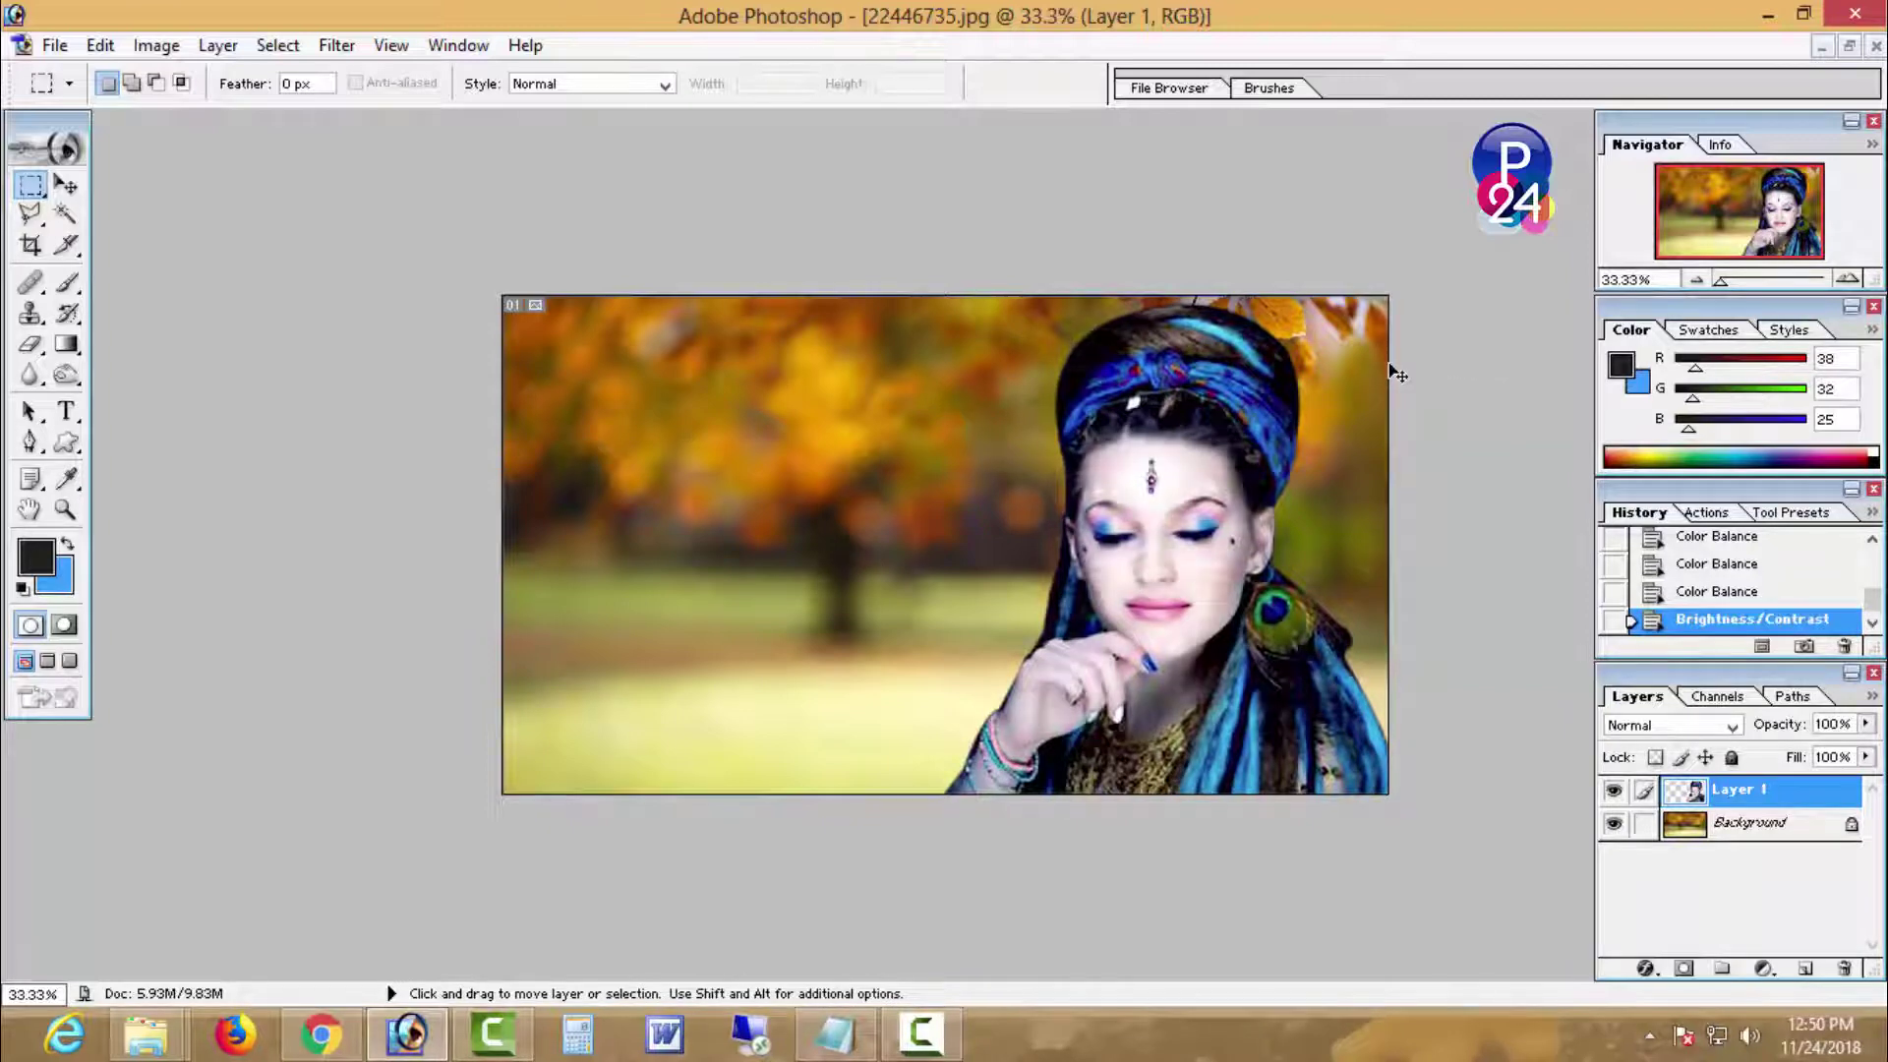
Step: Apply a midtone Color Balance of +17, -11 and -3 to the woman's layer to warm her skin
left_click(157, 45)
left_click(826, 236)
key("ctrl+b")
left_click_drag(1582, 307, 1710, 252)
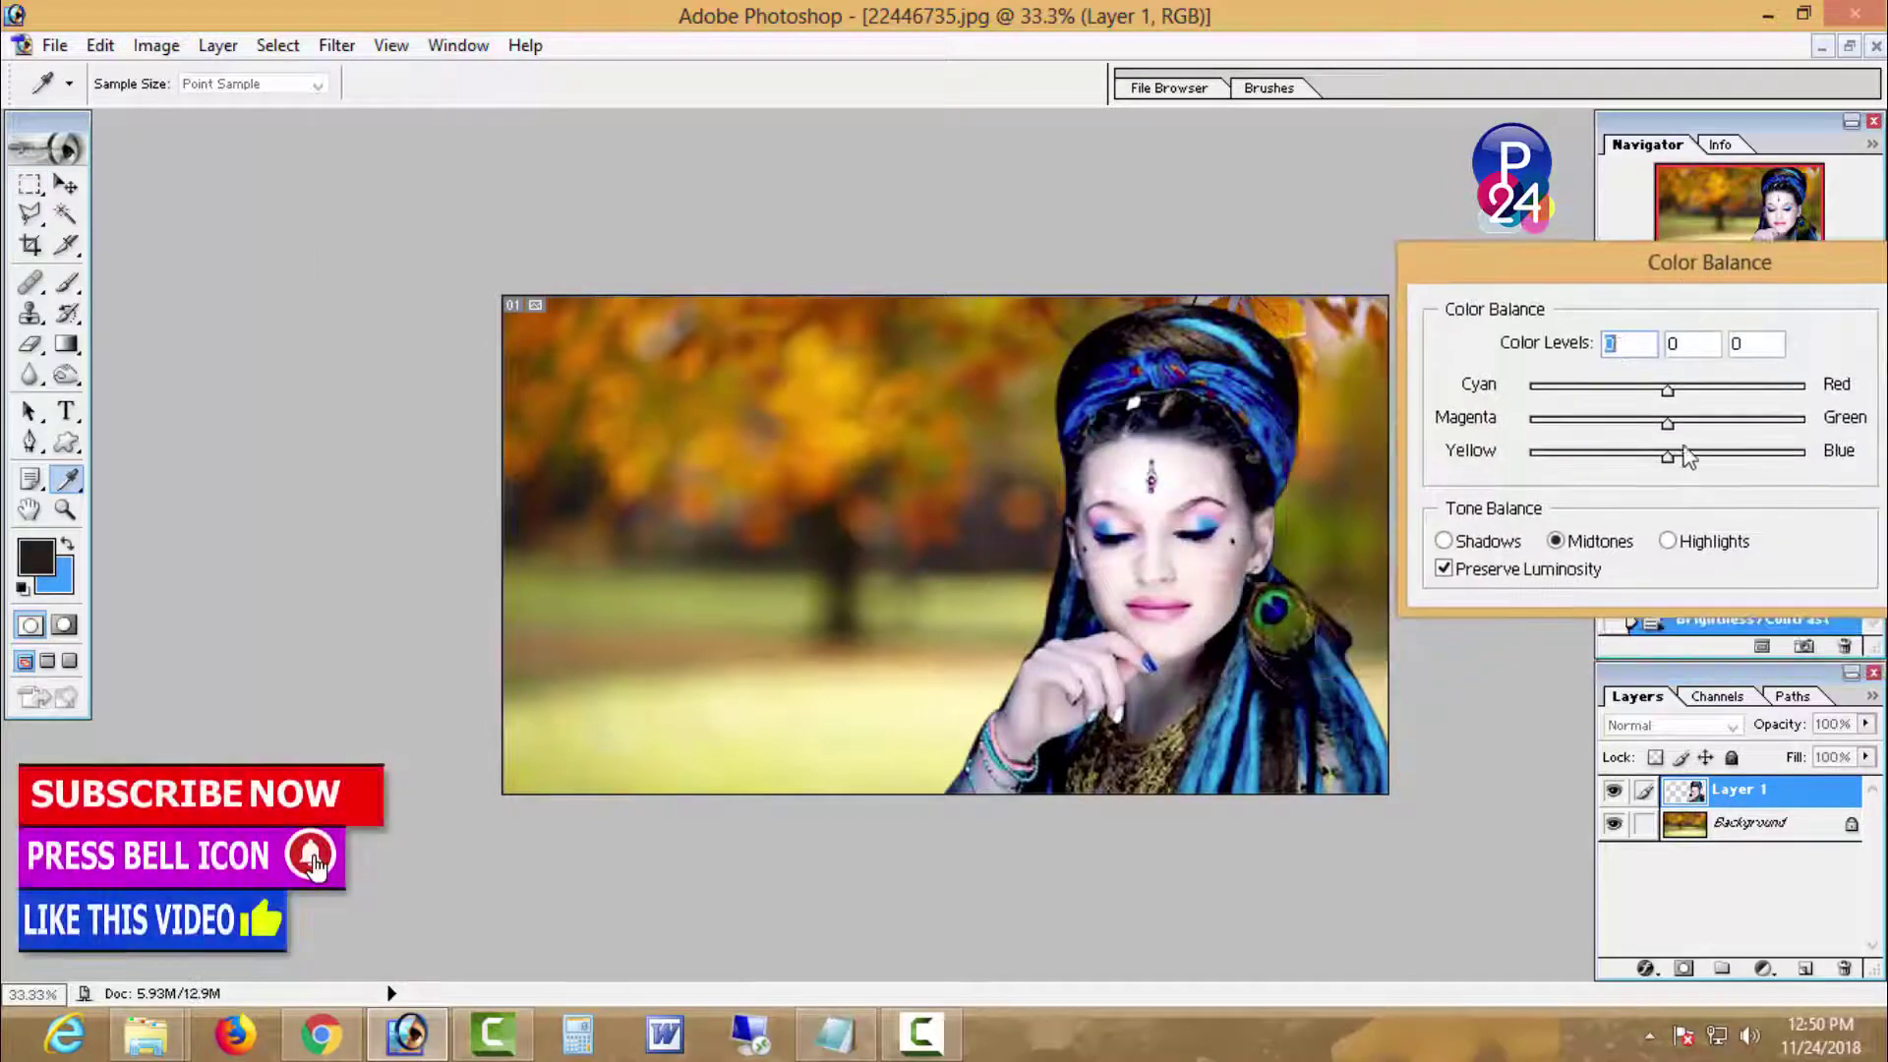
mouse_move(1669, 423)
left_mouse_down()
mouse_move(1684, 424)
mouse_move(1652, 427)
left_mouse_up()
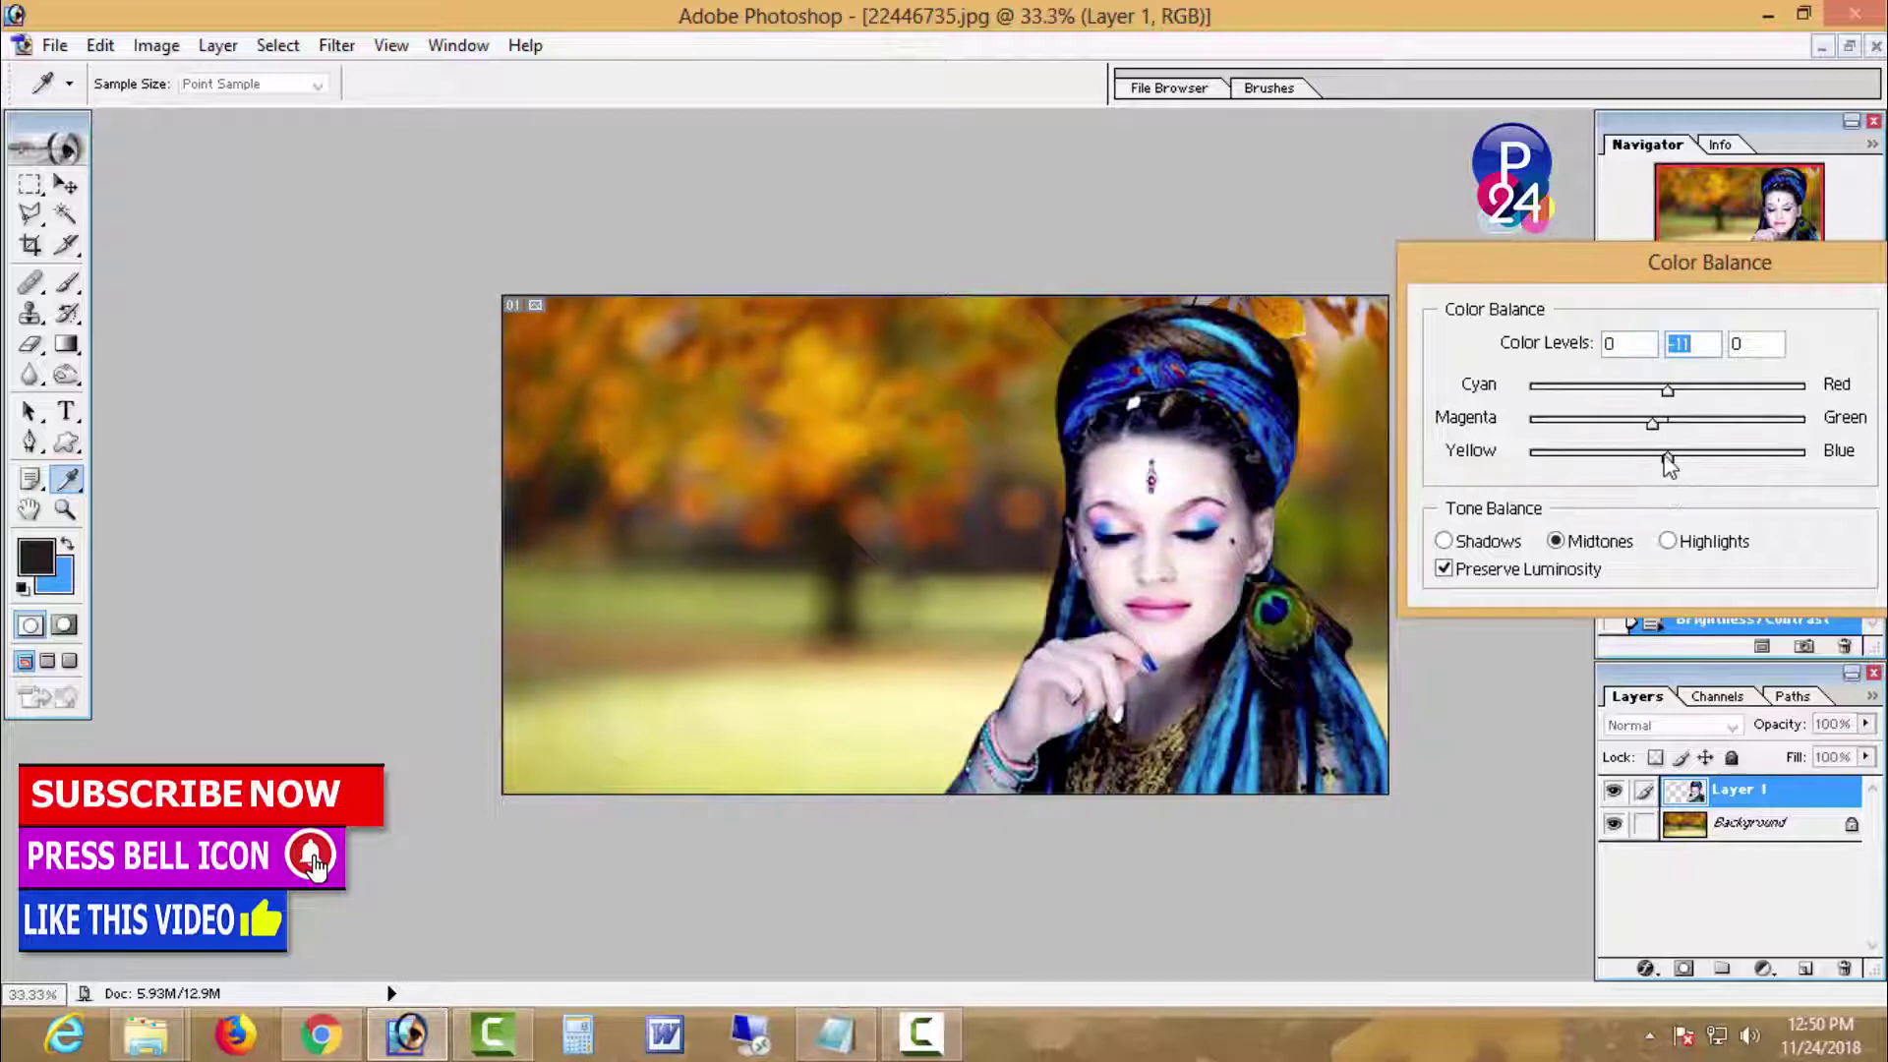
mouse_move(1667, 458)
left_mouse_down()
mouse_move(1643, 462)
mouse_move(1665, 466)
left_mouse_up()
left_click_drag(1669, 393, 1692, 406)
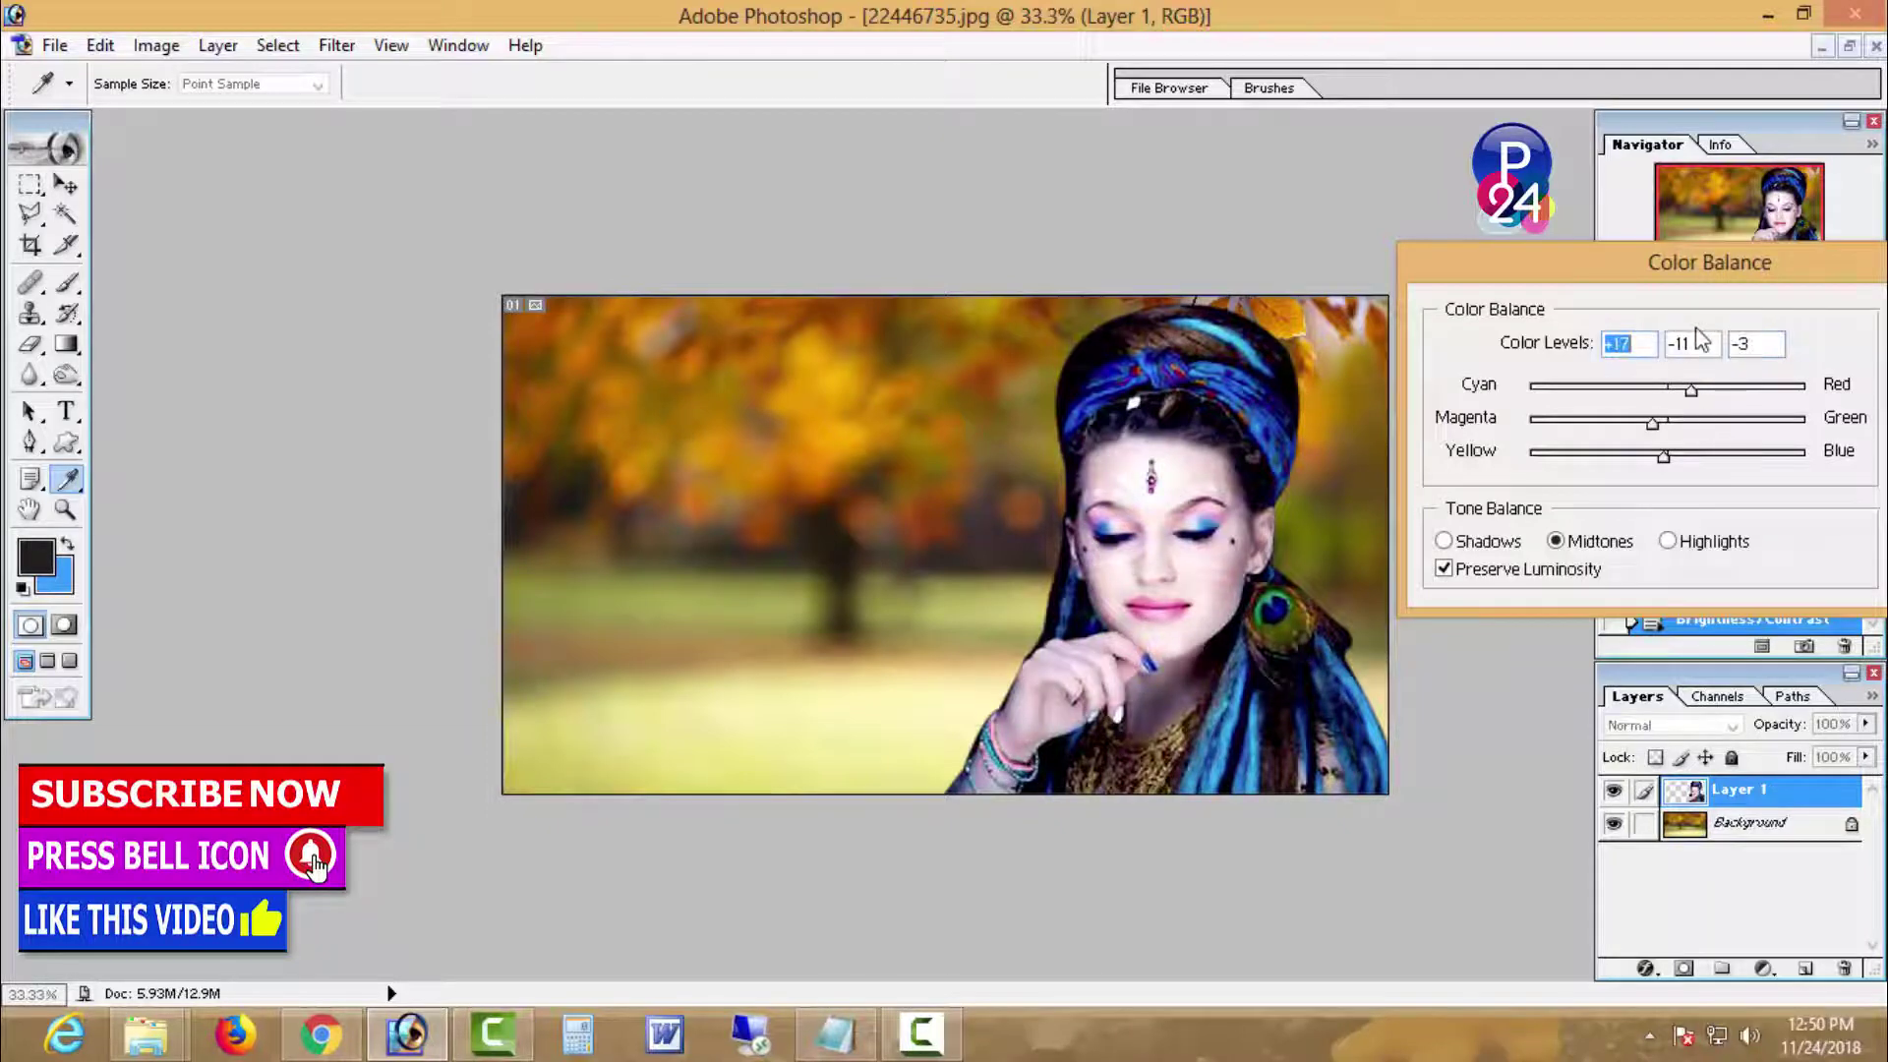
left_click(1782, 372)
key("m")
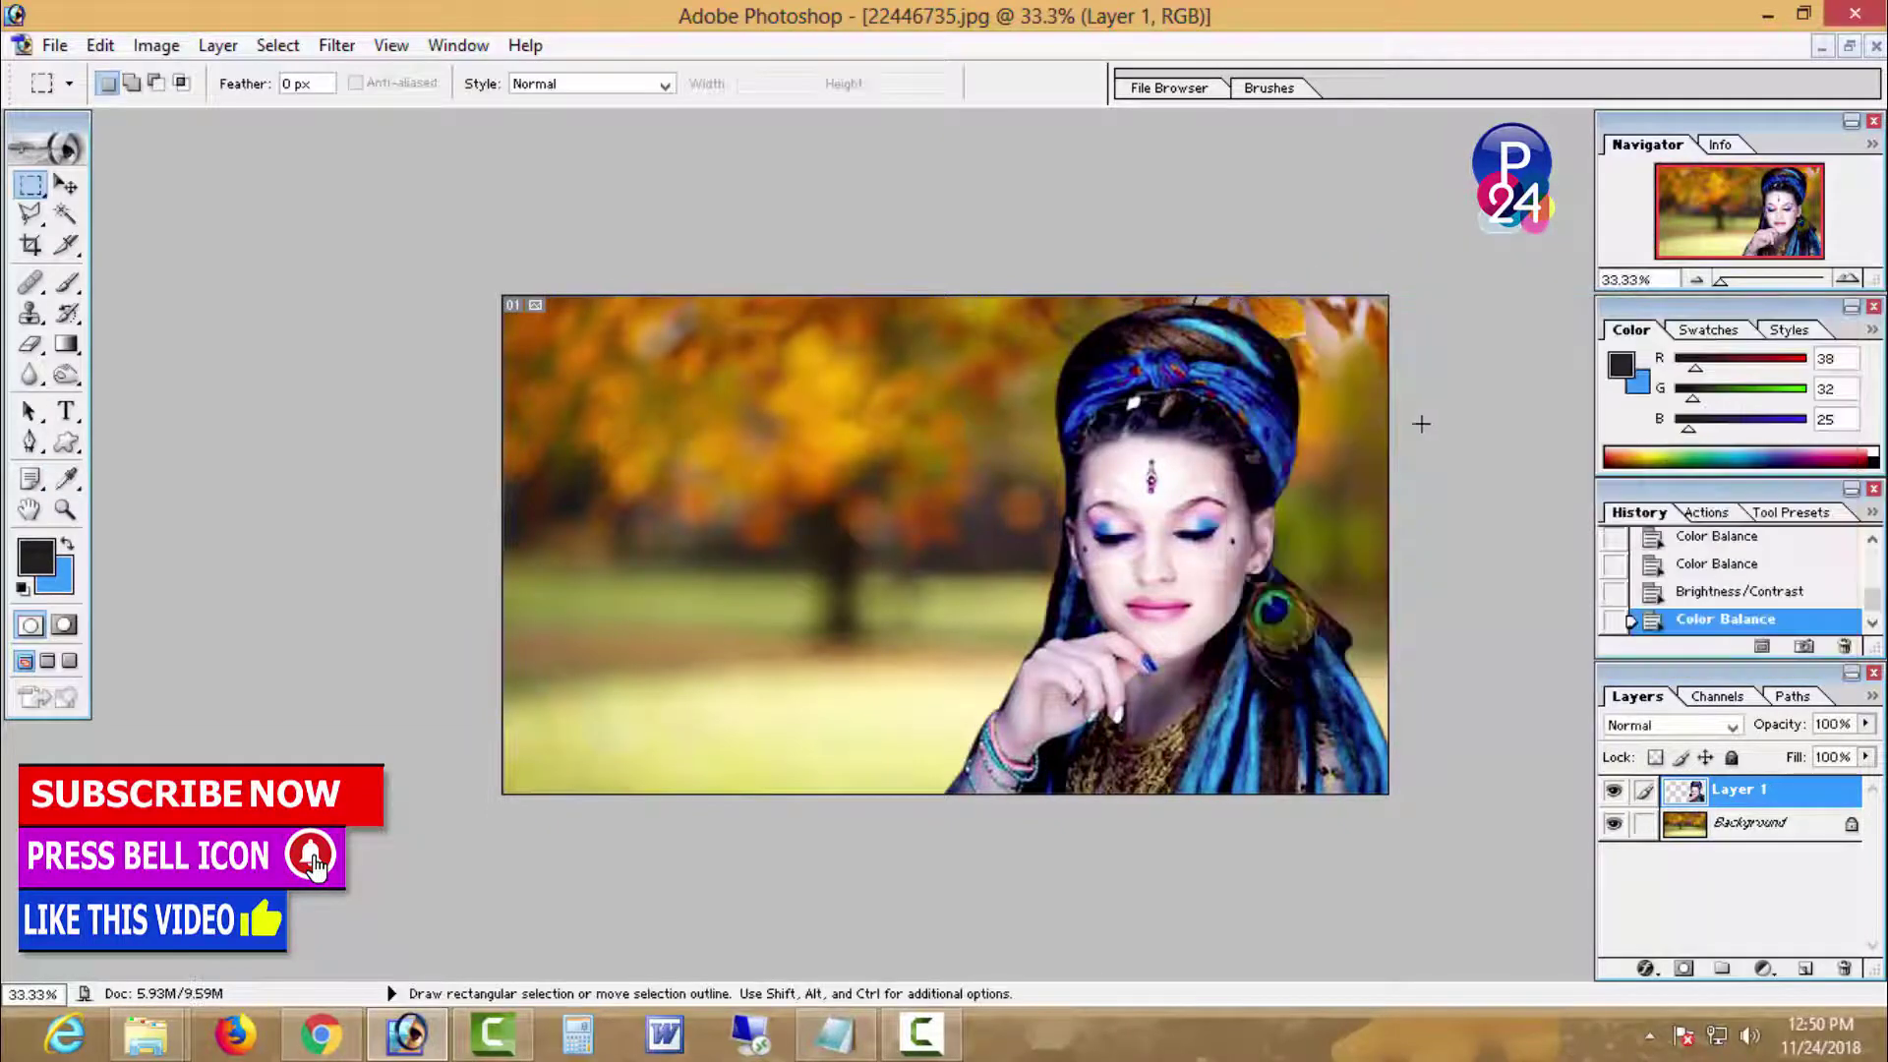
Step: Move the woman with Free Transform to just left of the image centre, at X 919.5 px and Y 545.5 px
left_click(1255, 594, "alt")
left_click(1255, 594, "alt")
left_click(1241, 590, "alt")
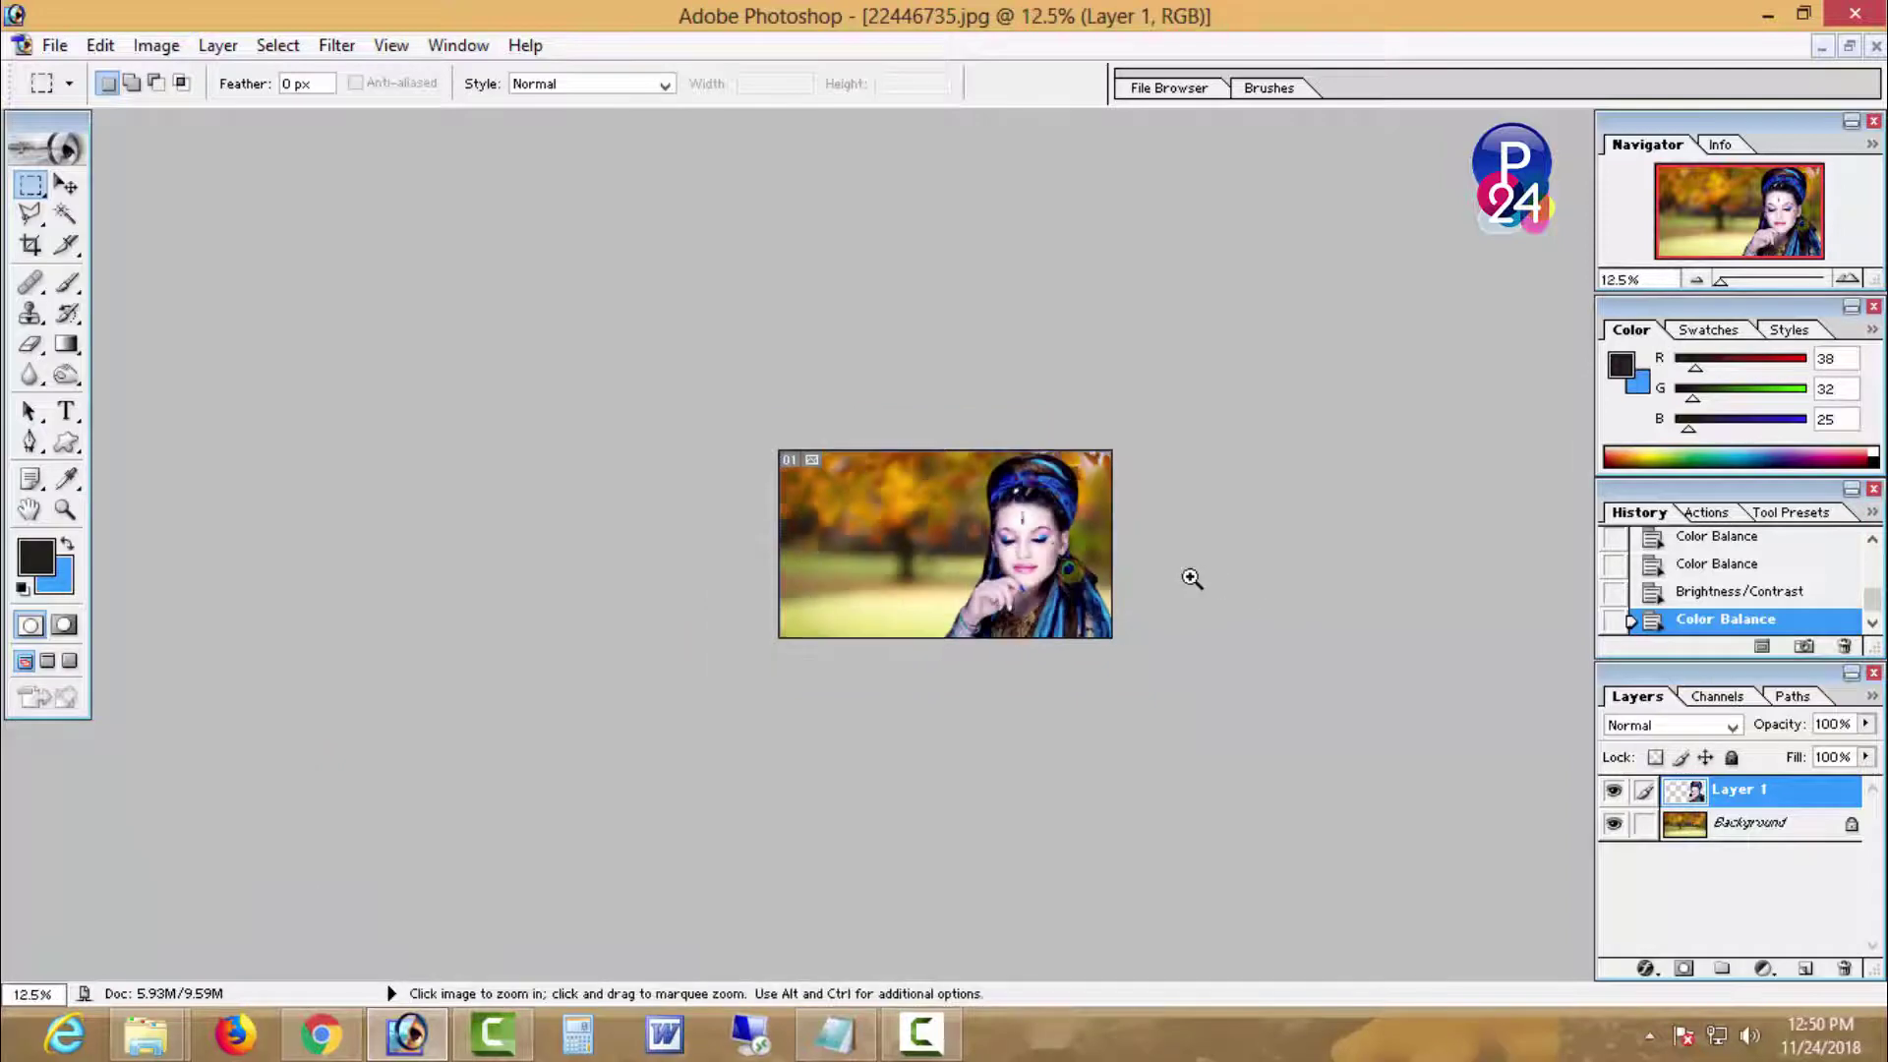
left_click(1190, 578, "ctrl")
left_click(1190, 577, "ctrl")
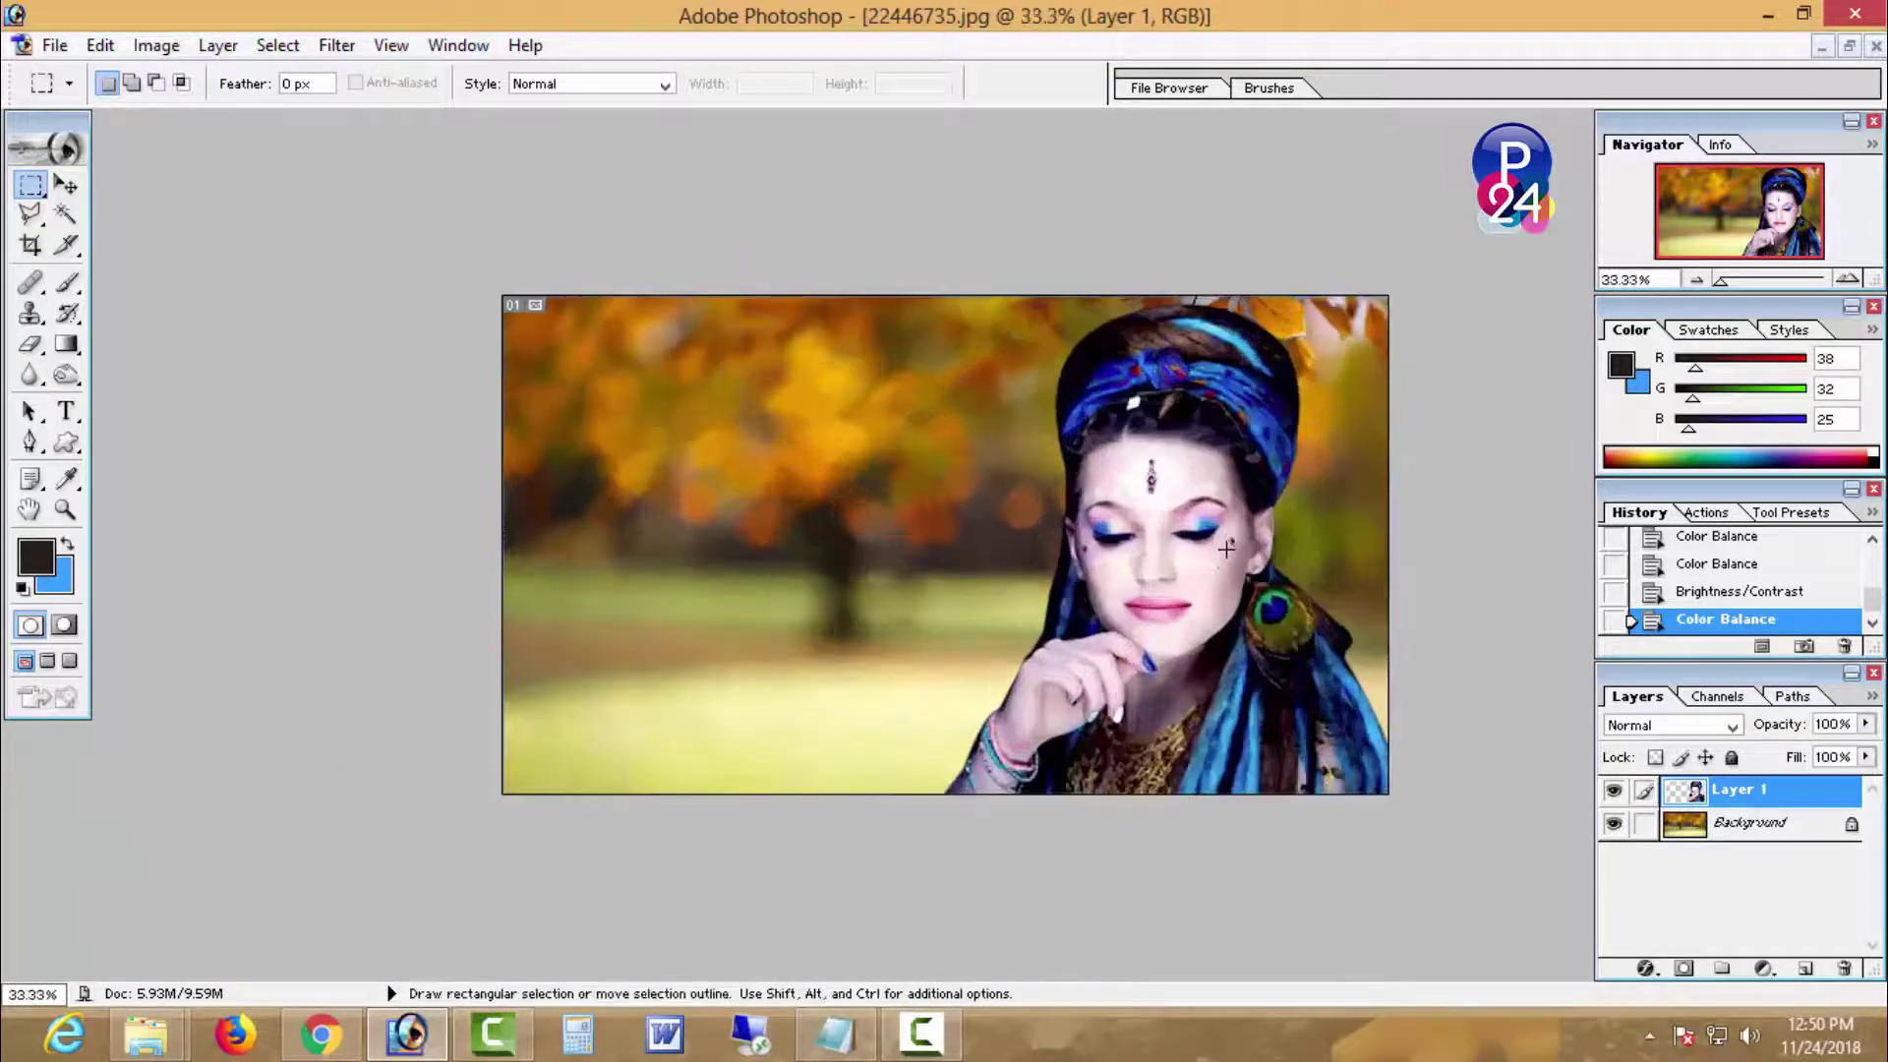
key("ctrl+t")
left_click_drag(1190, 603, 975, 587)
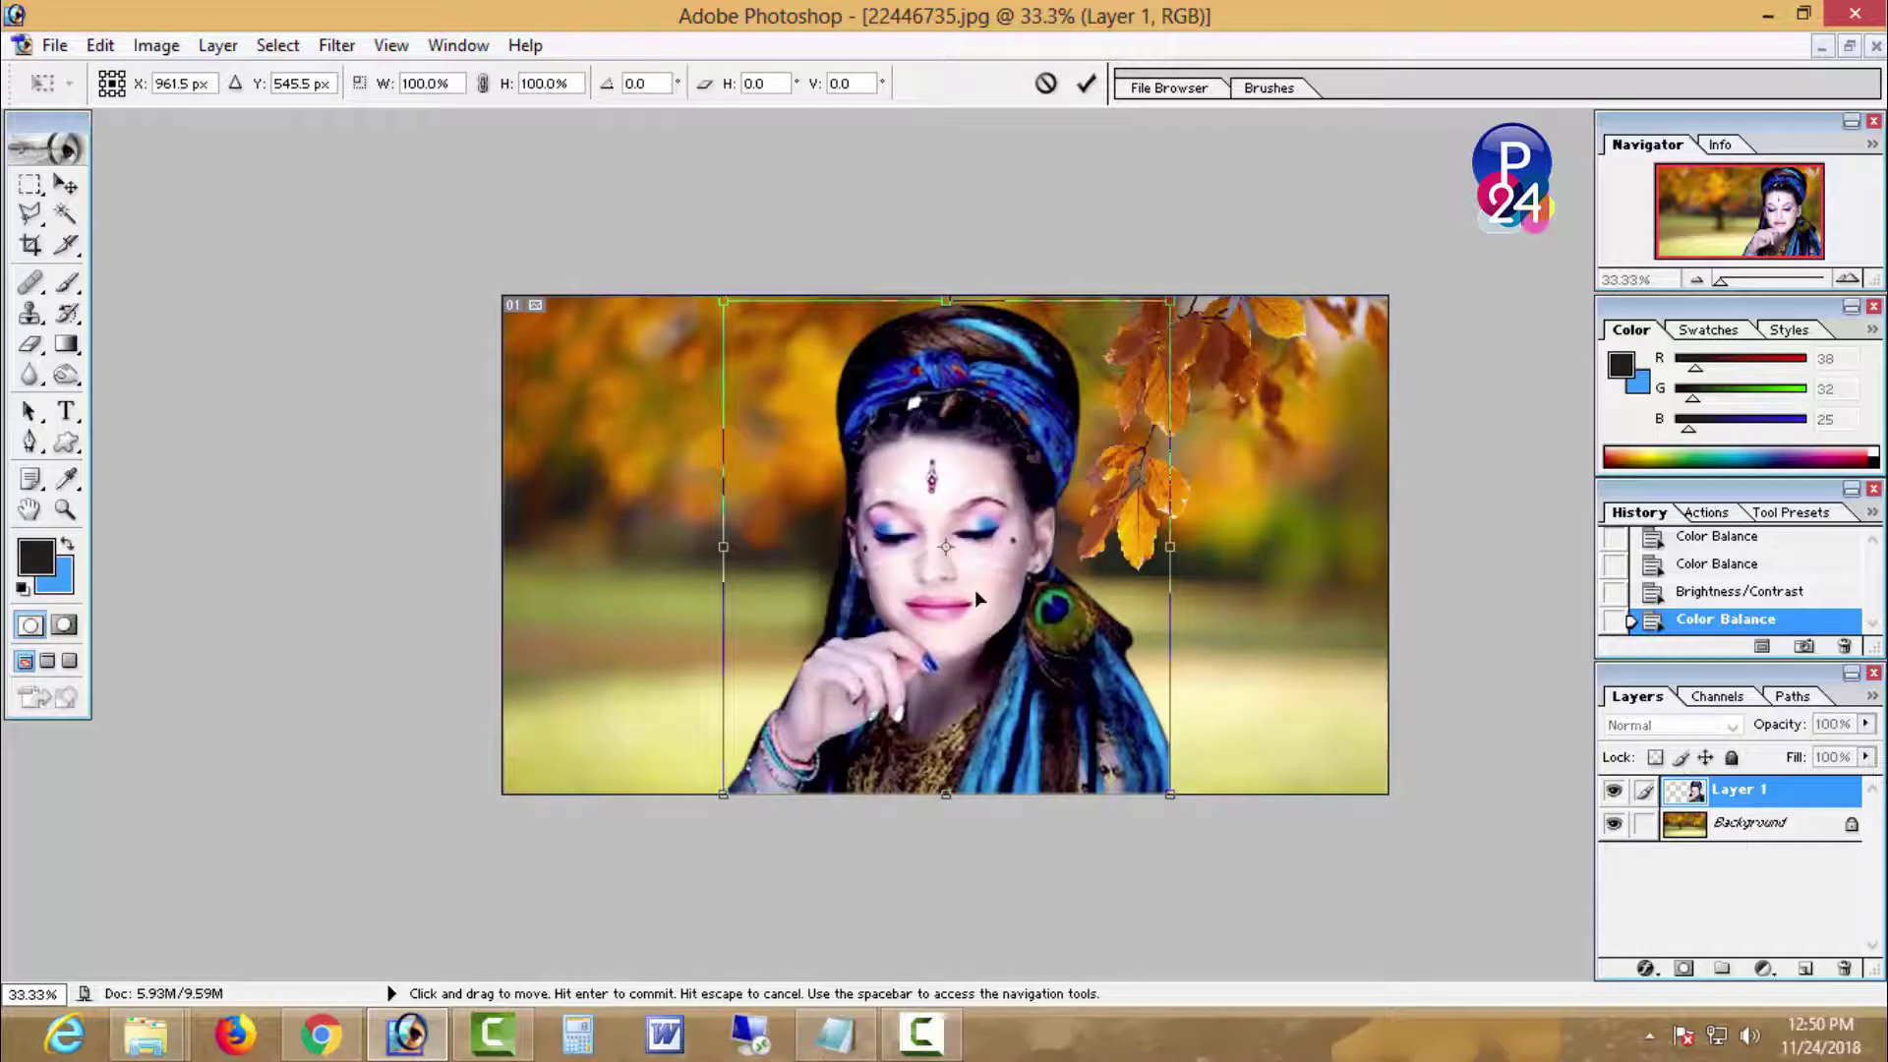
left_click_drag(974, 588, 953, 588)
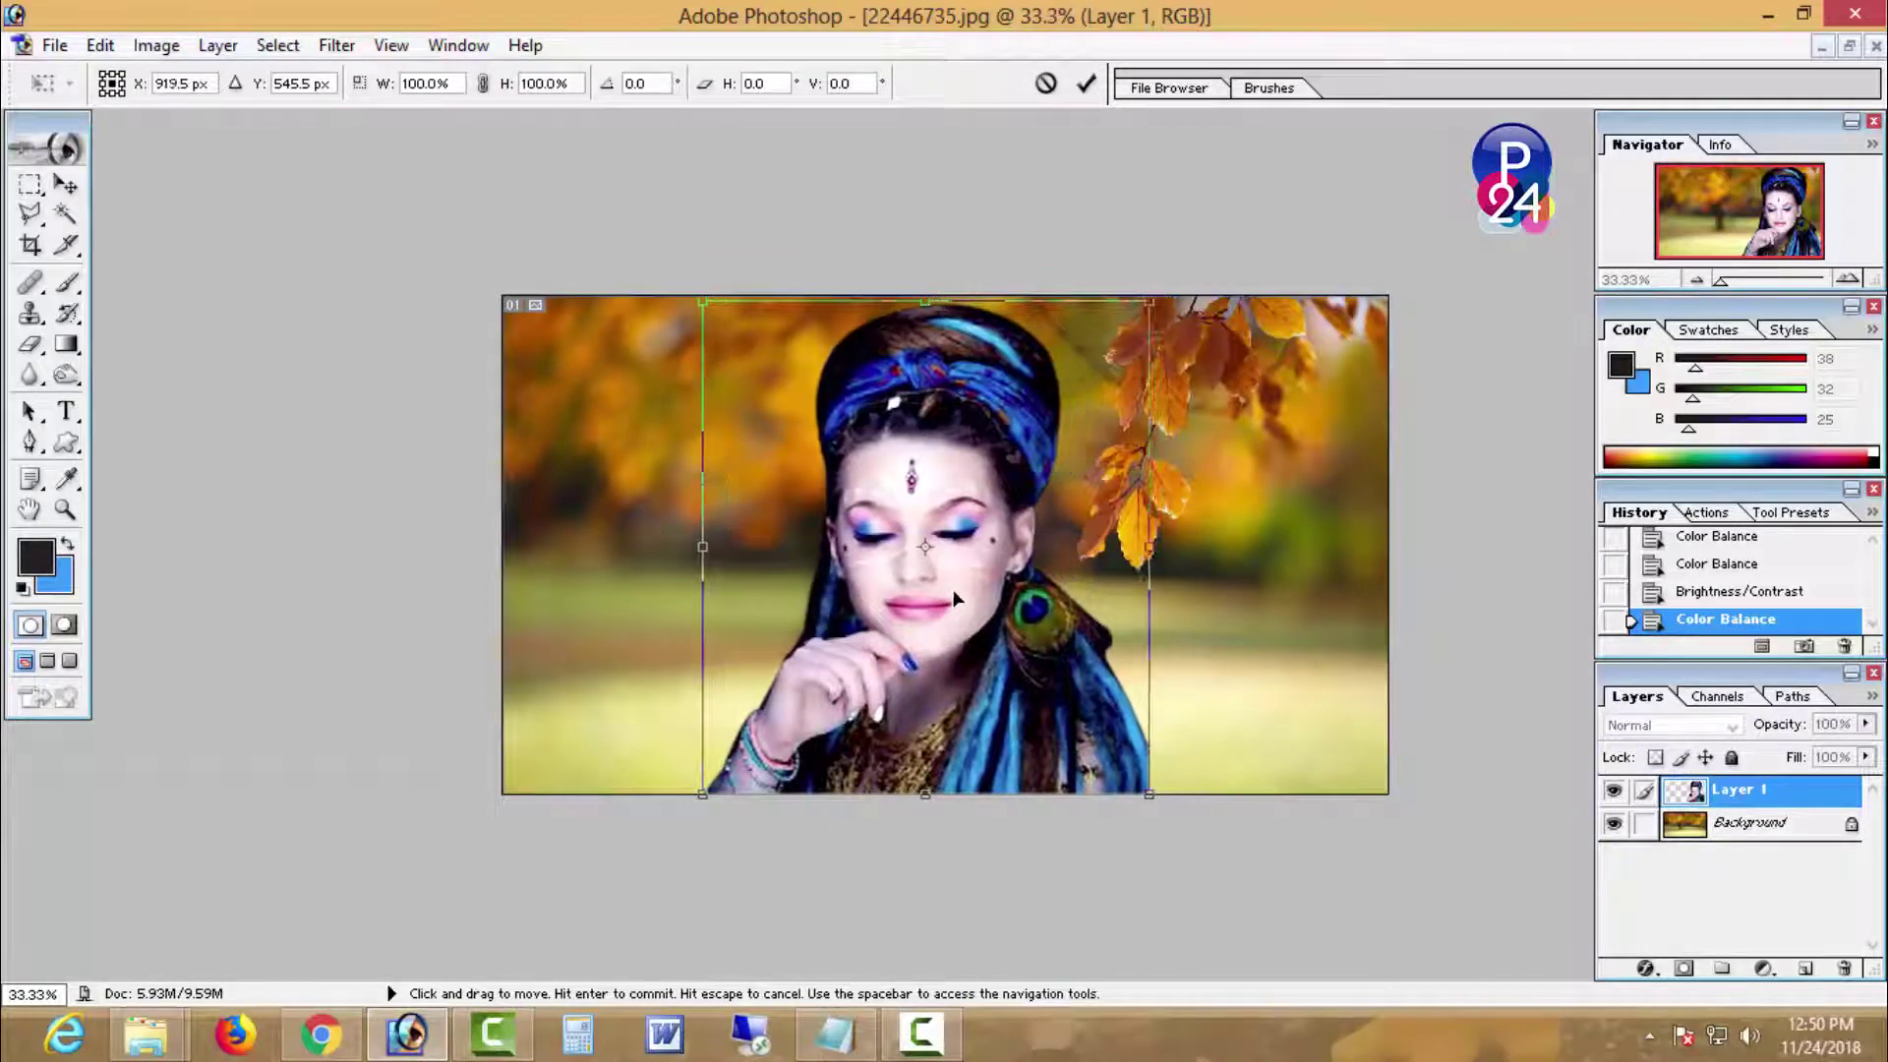
key("Return")
key("m")
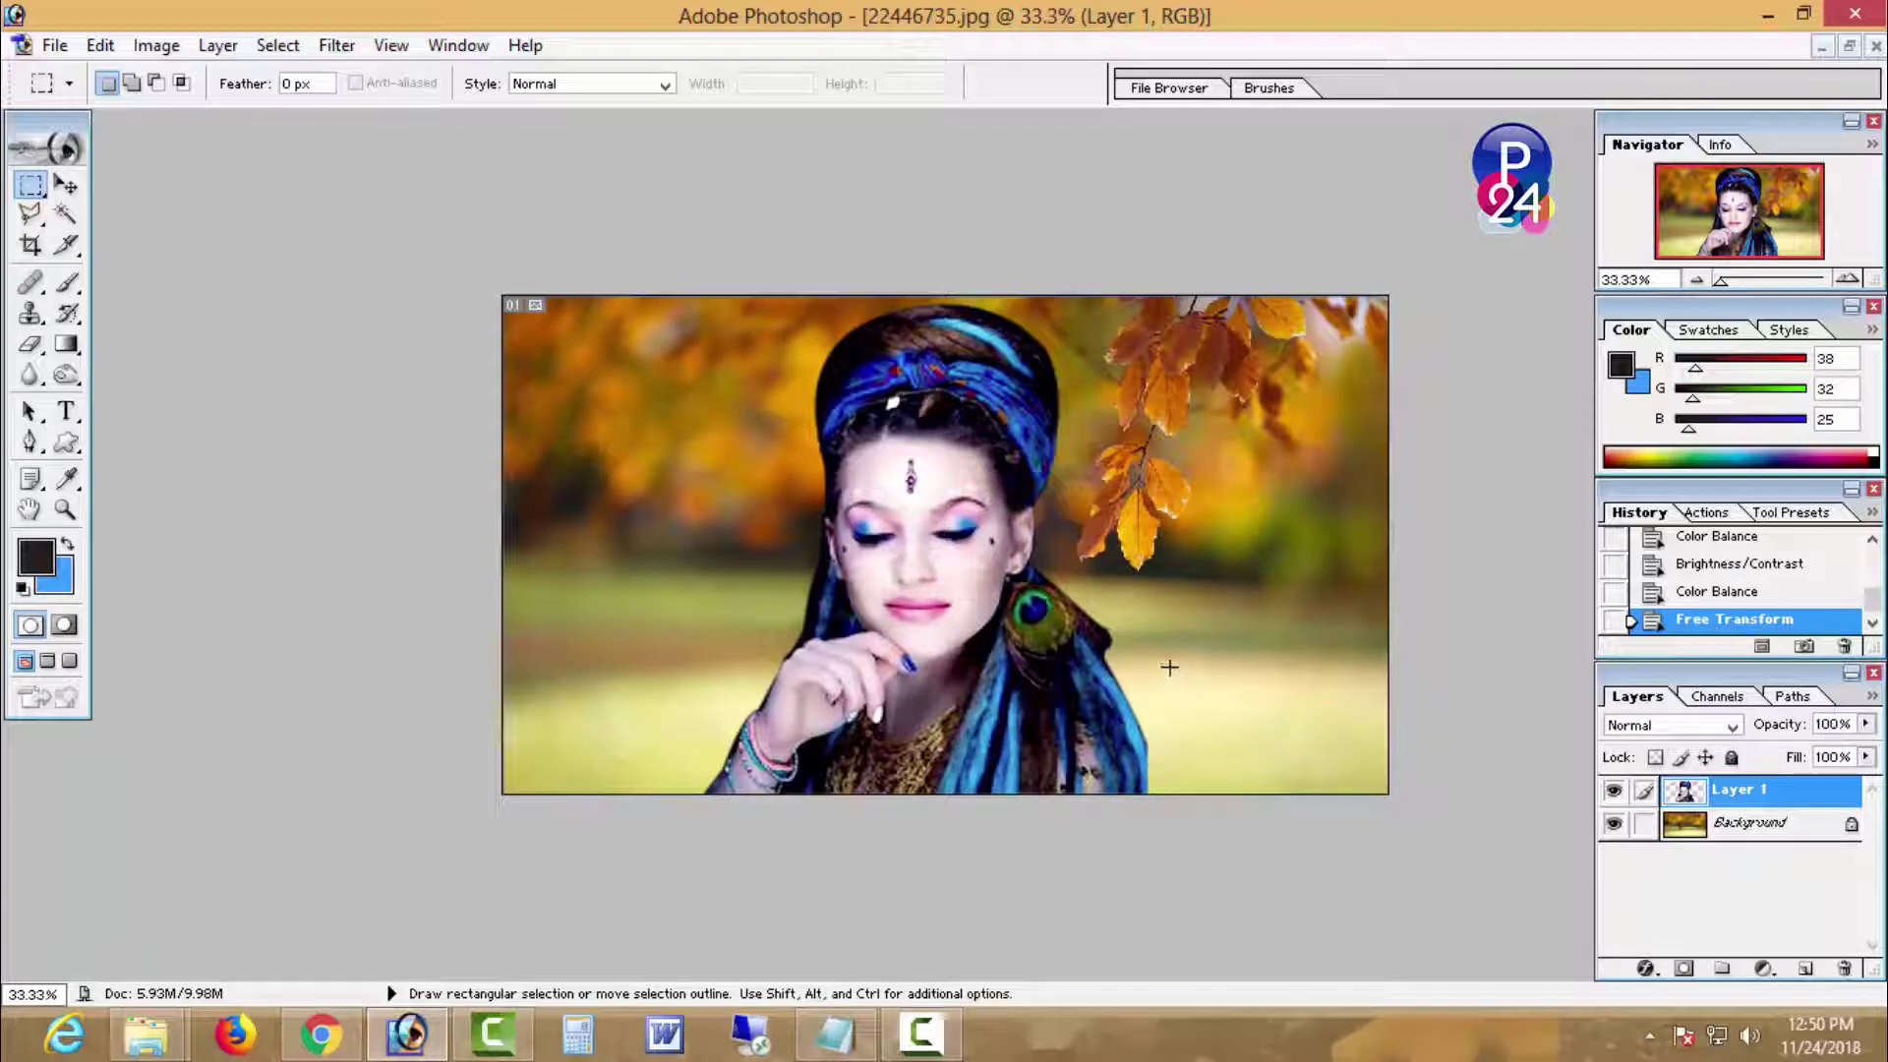
Step: Darken the top of the woman's turban with the Burn tool, using a 250 px brush on Midtones at 48% exposure
left_click(67, 376)
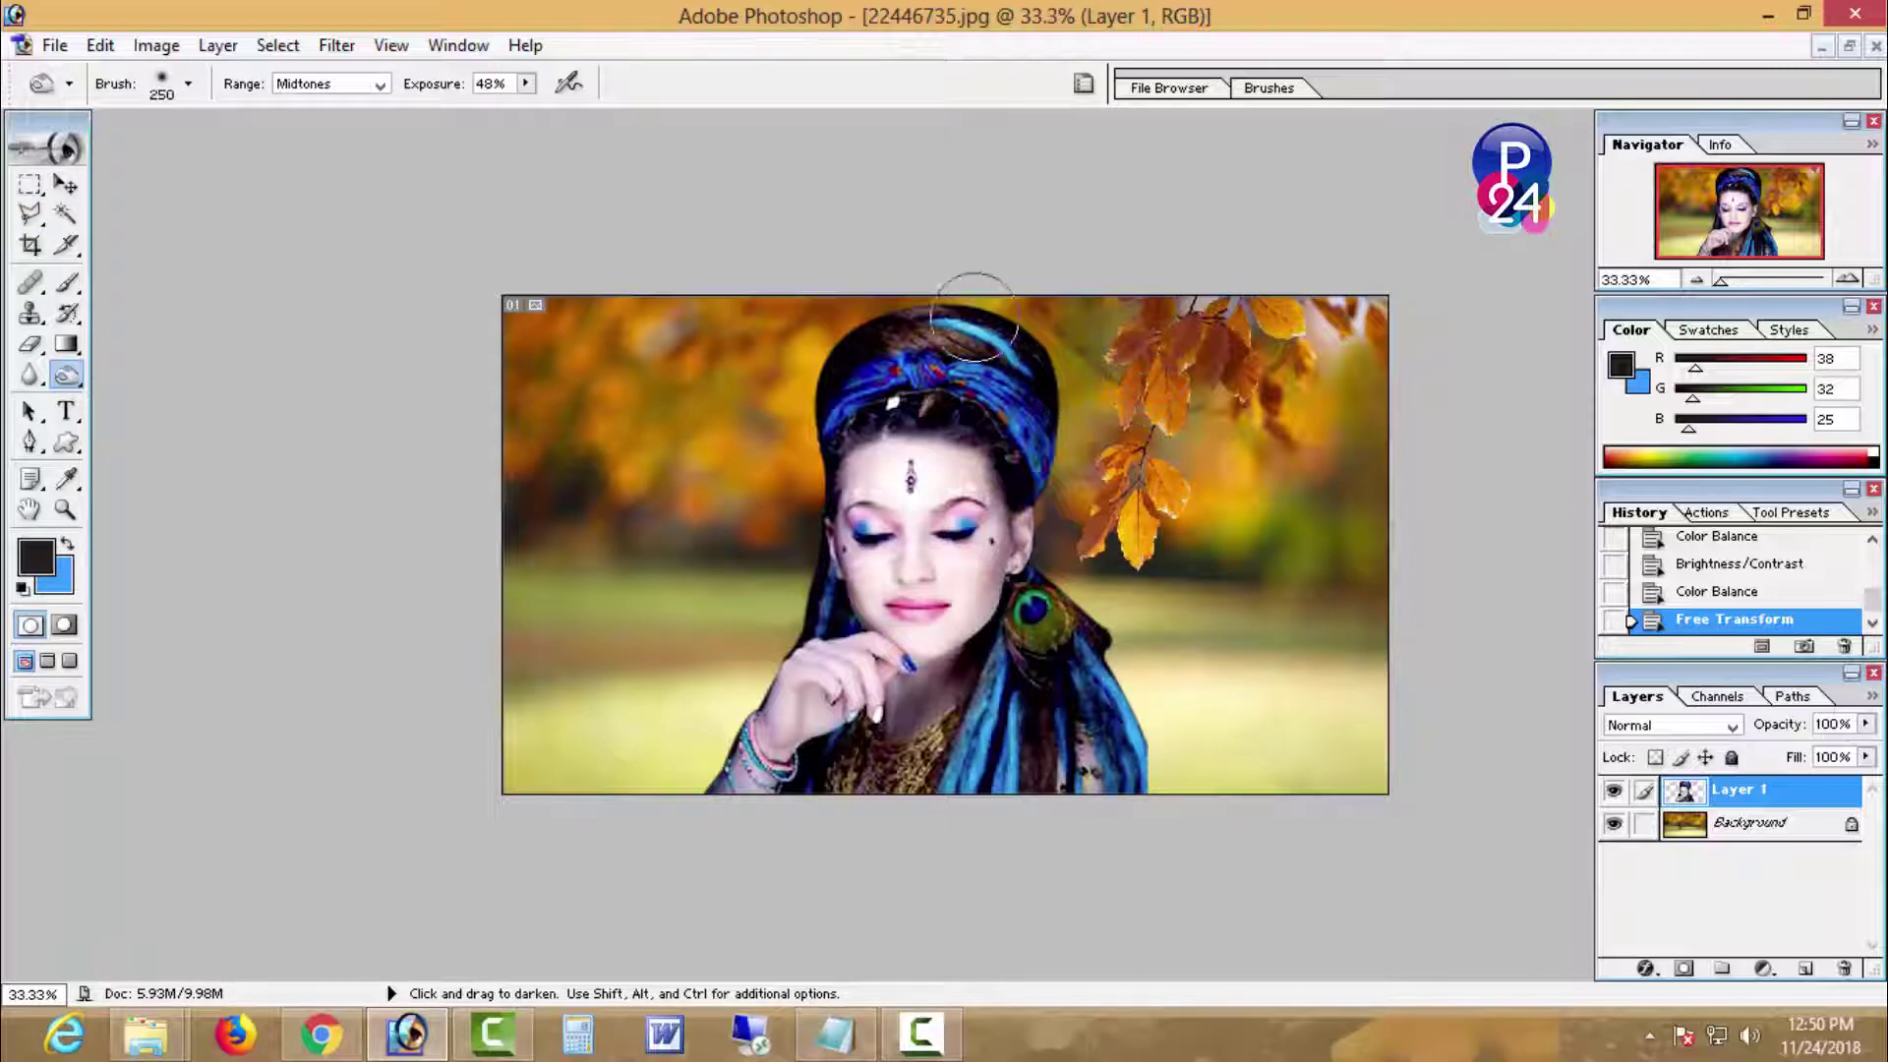
mouse_move(975, 320)
left_mouse_down()
mouse_move(813, 342)
mouse_move(924, 297)
mouse_move(981, 324)
mouse_move(877, 341)
mouse_move(965, 342)
left_mouse_up()
left_click(958, 342)
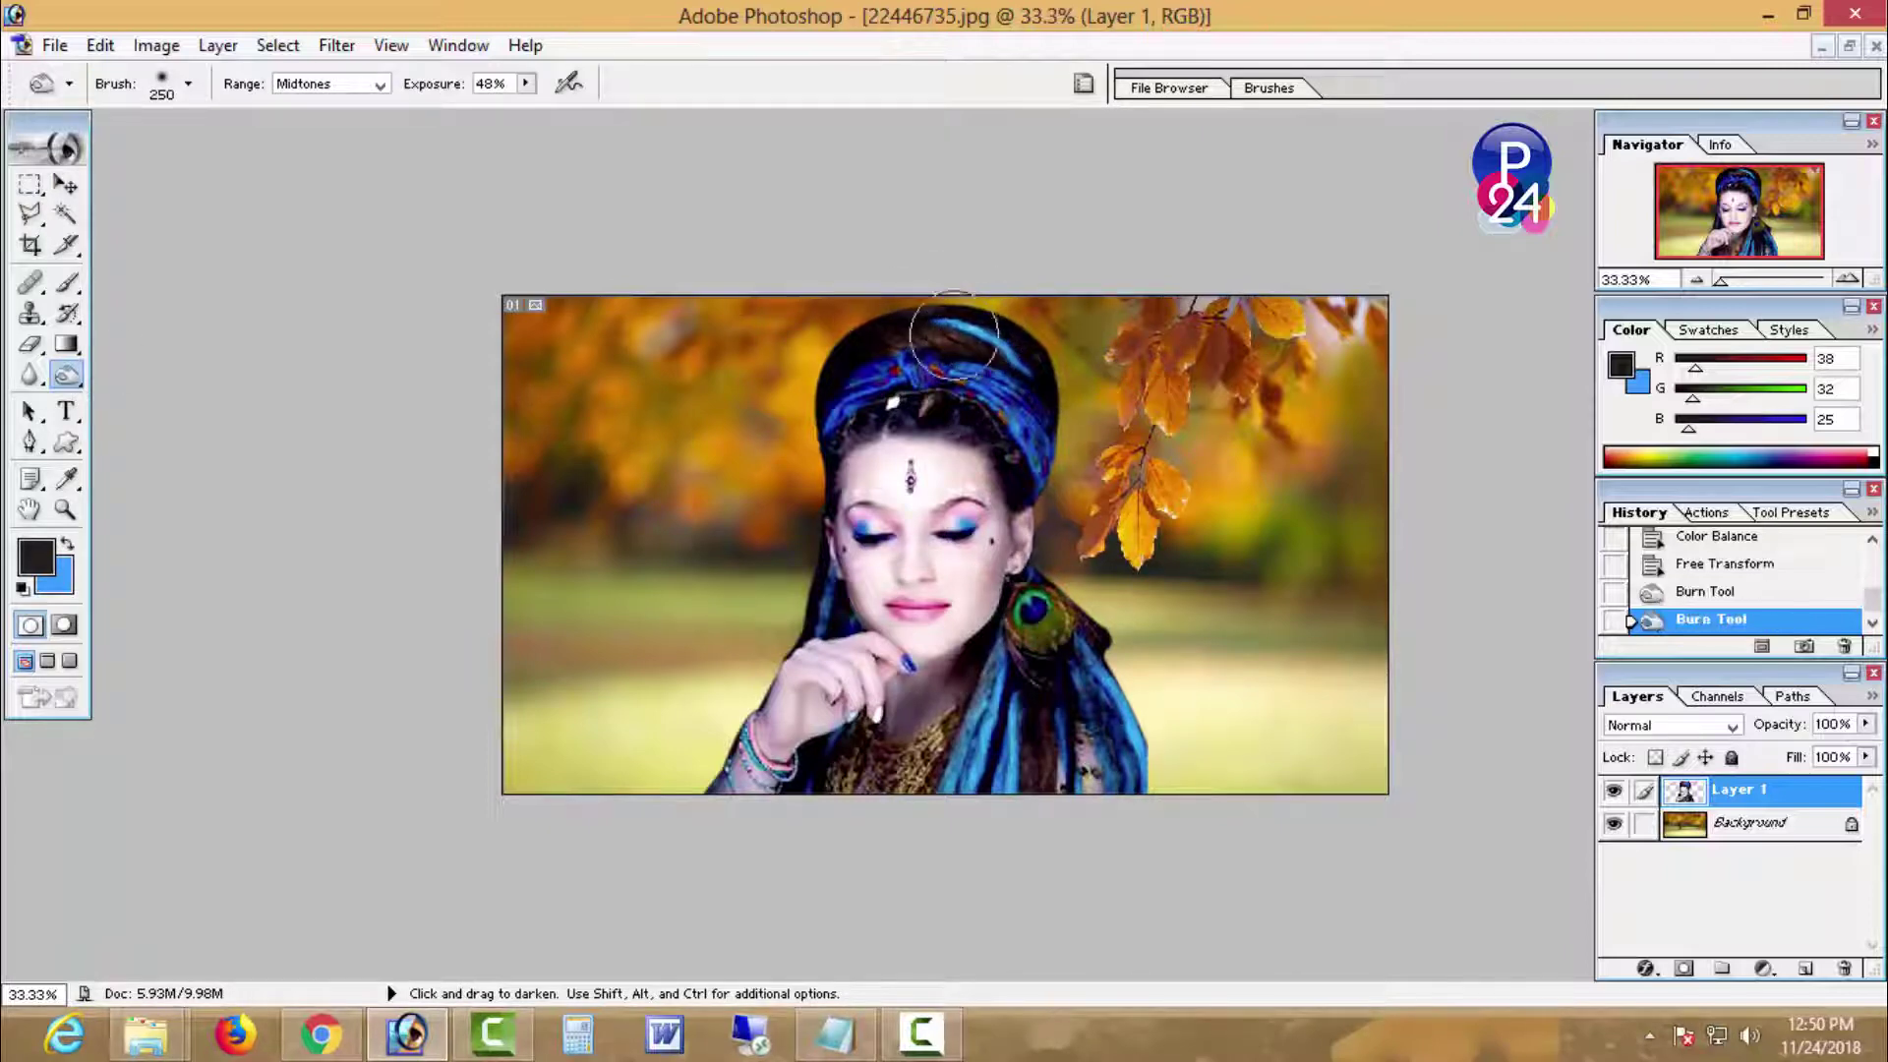
left_click(932, 340)
left_click(909, 347)
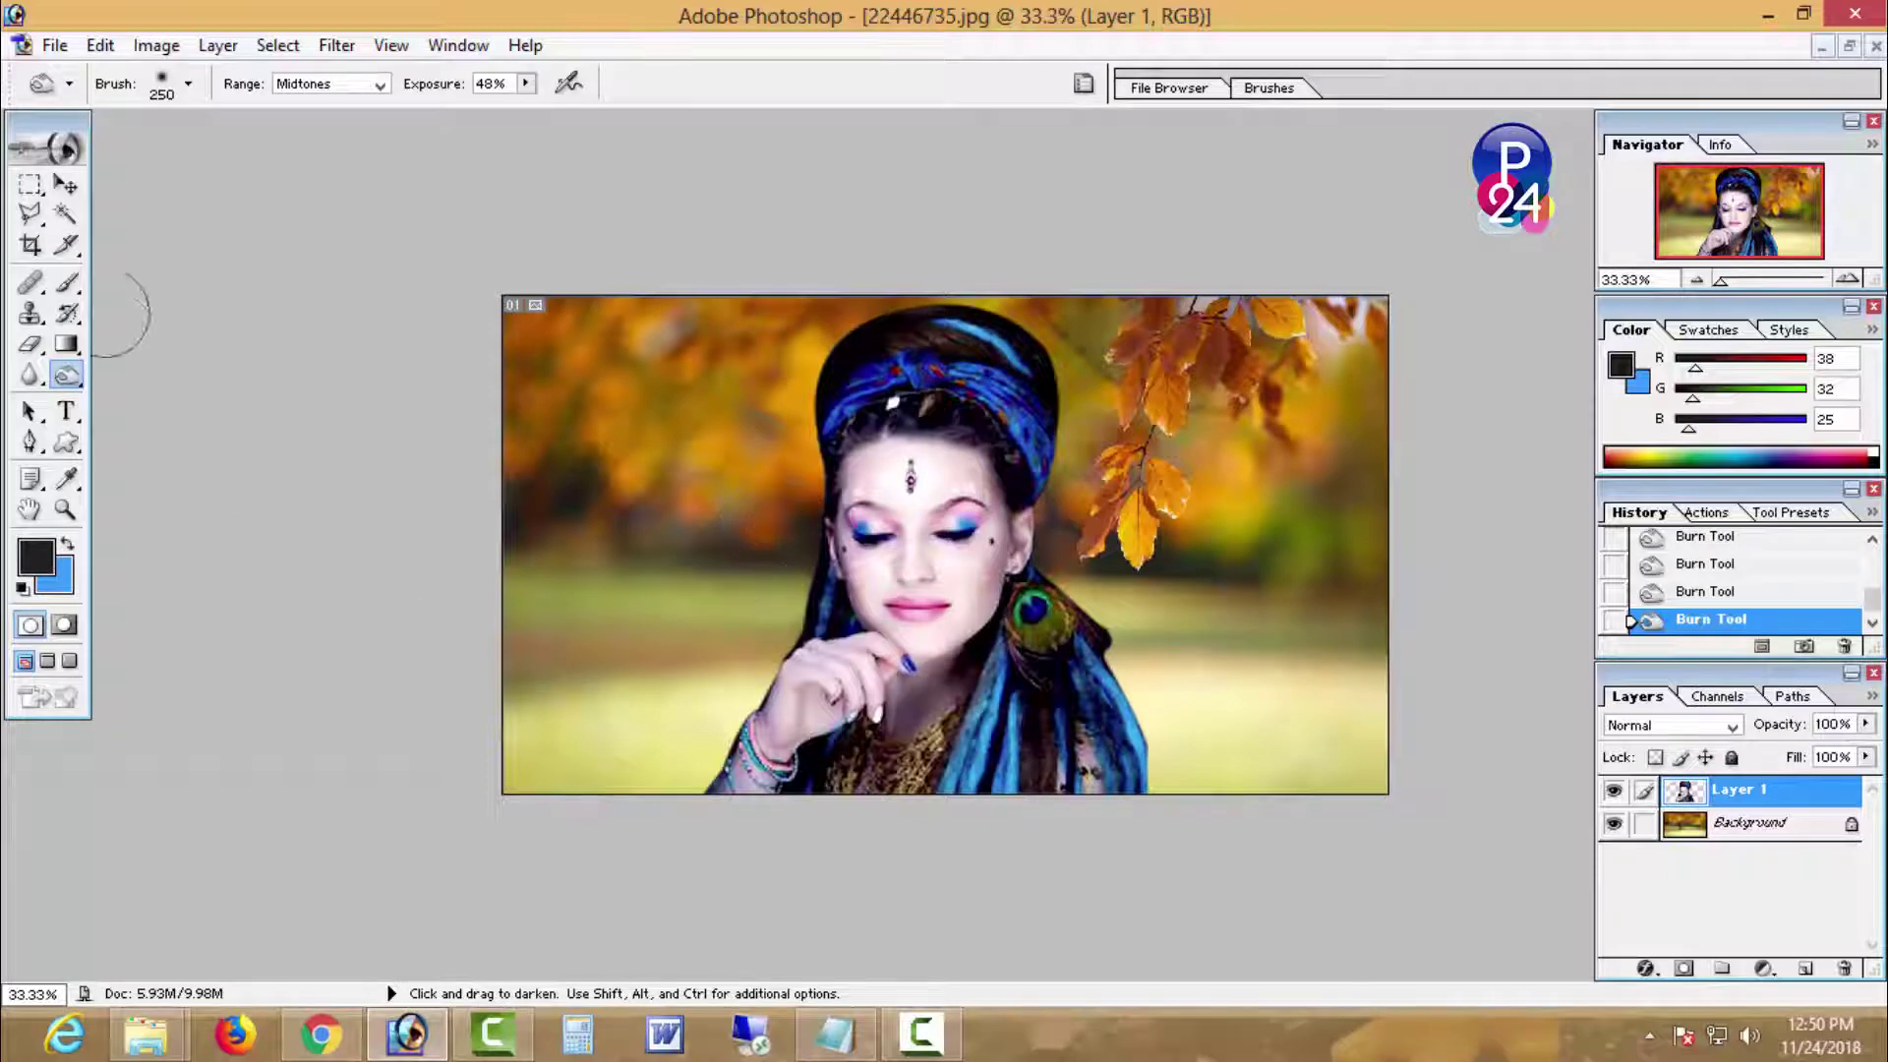
Step: Select the blue scarf hanging below the peacock feather with the Polygonal Lasso at 0 px feather, anti-aliased
left_click(31, 213)
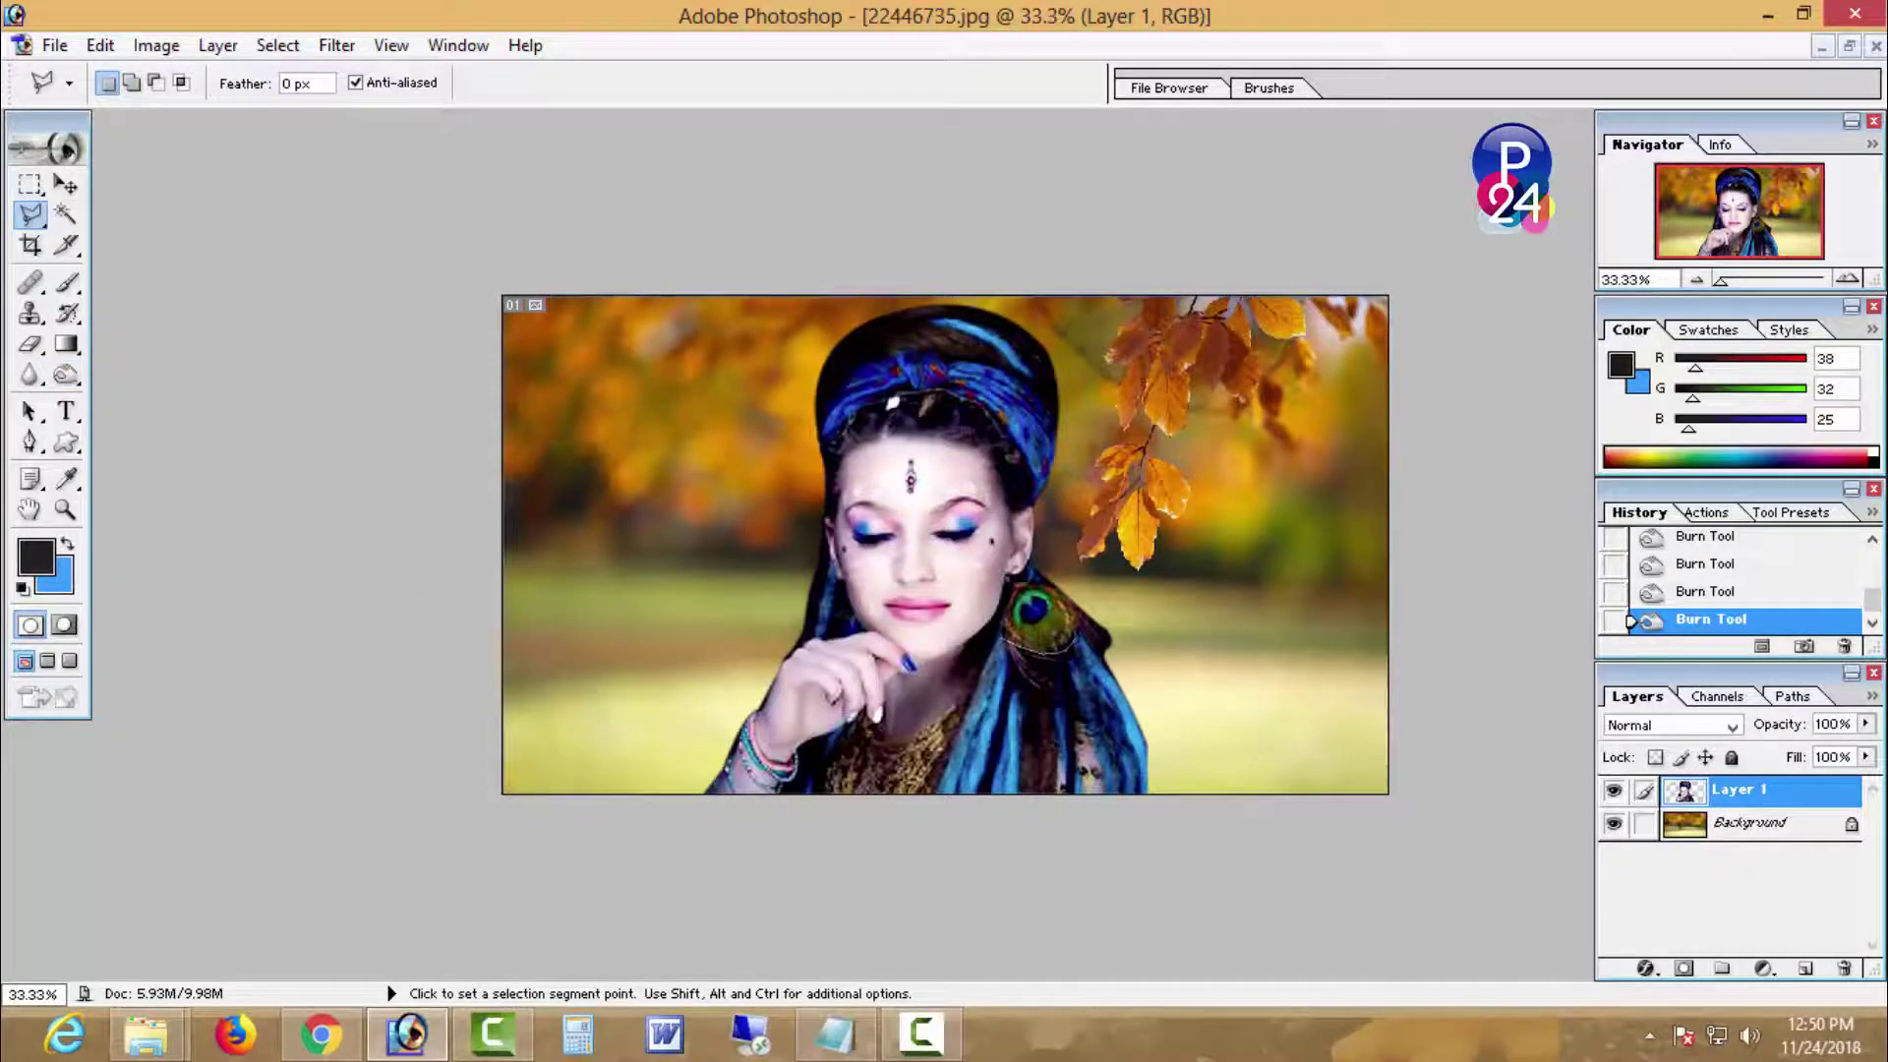
left_click(933, 818)
left_click(1222, 817)
double_click(1209, 675)
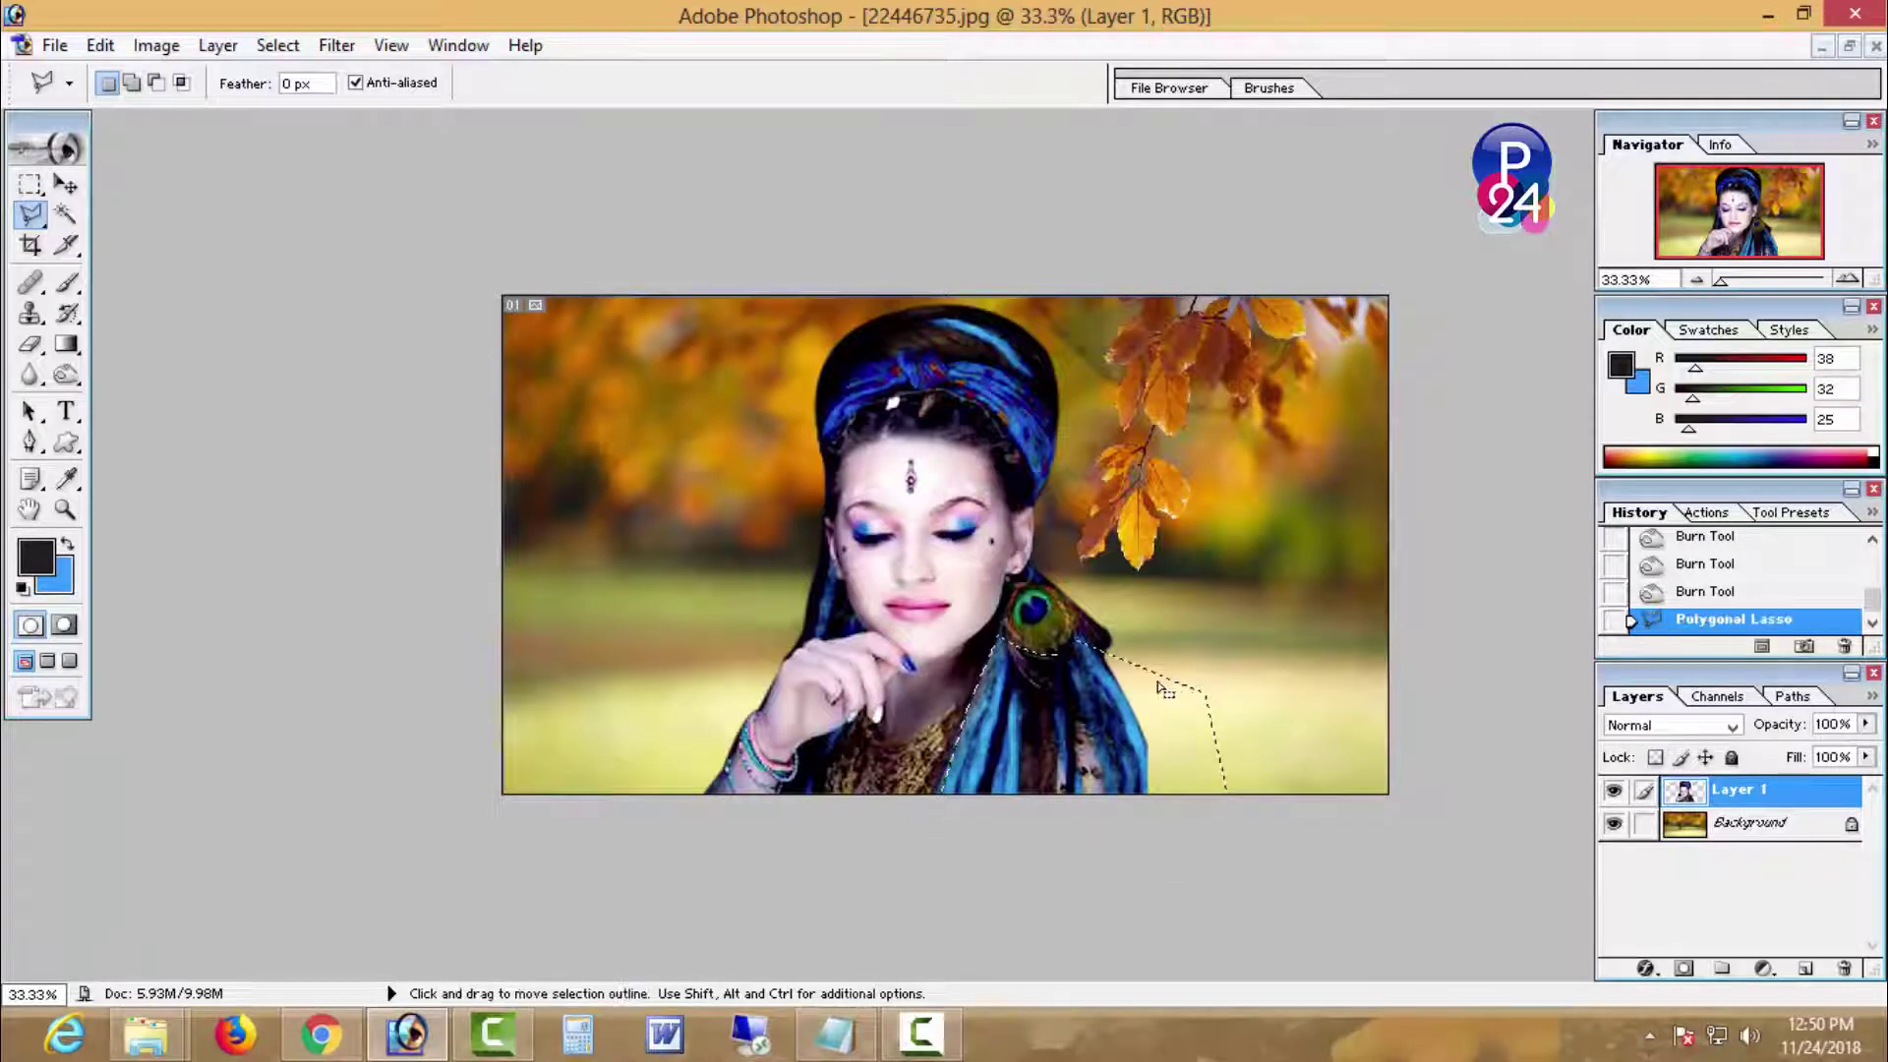
key("shift")
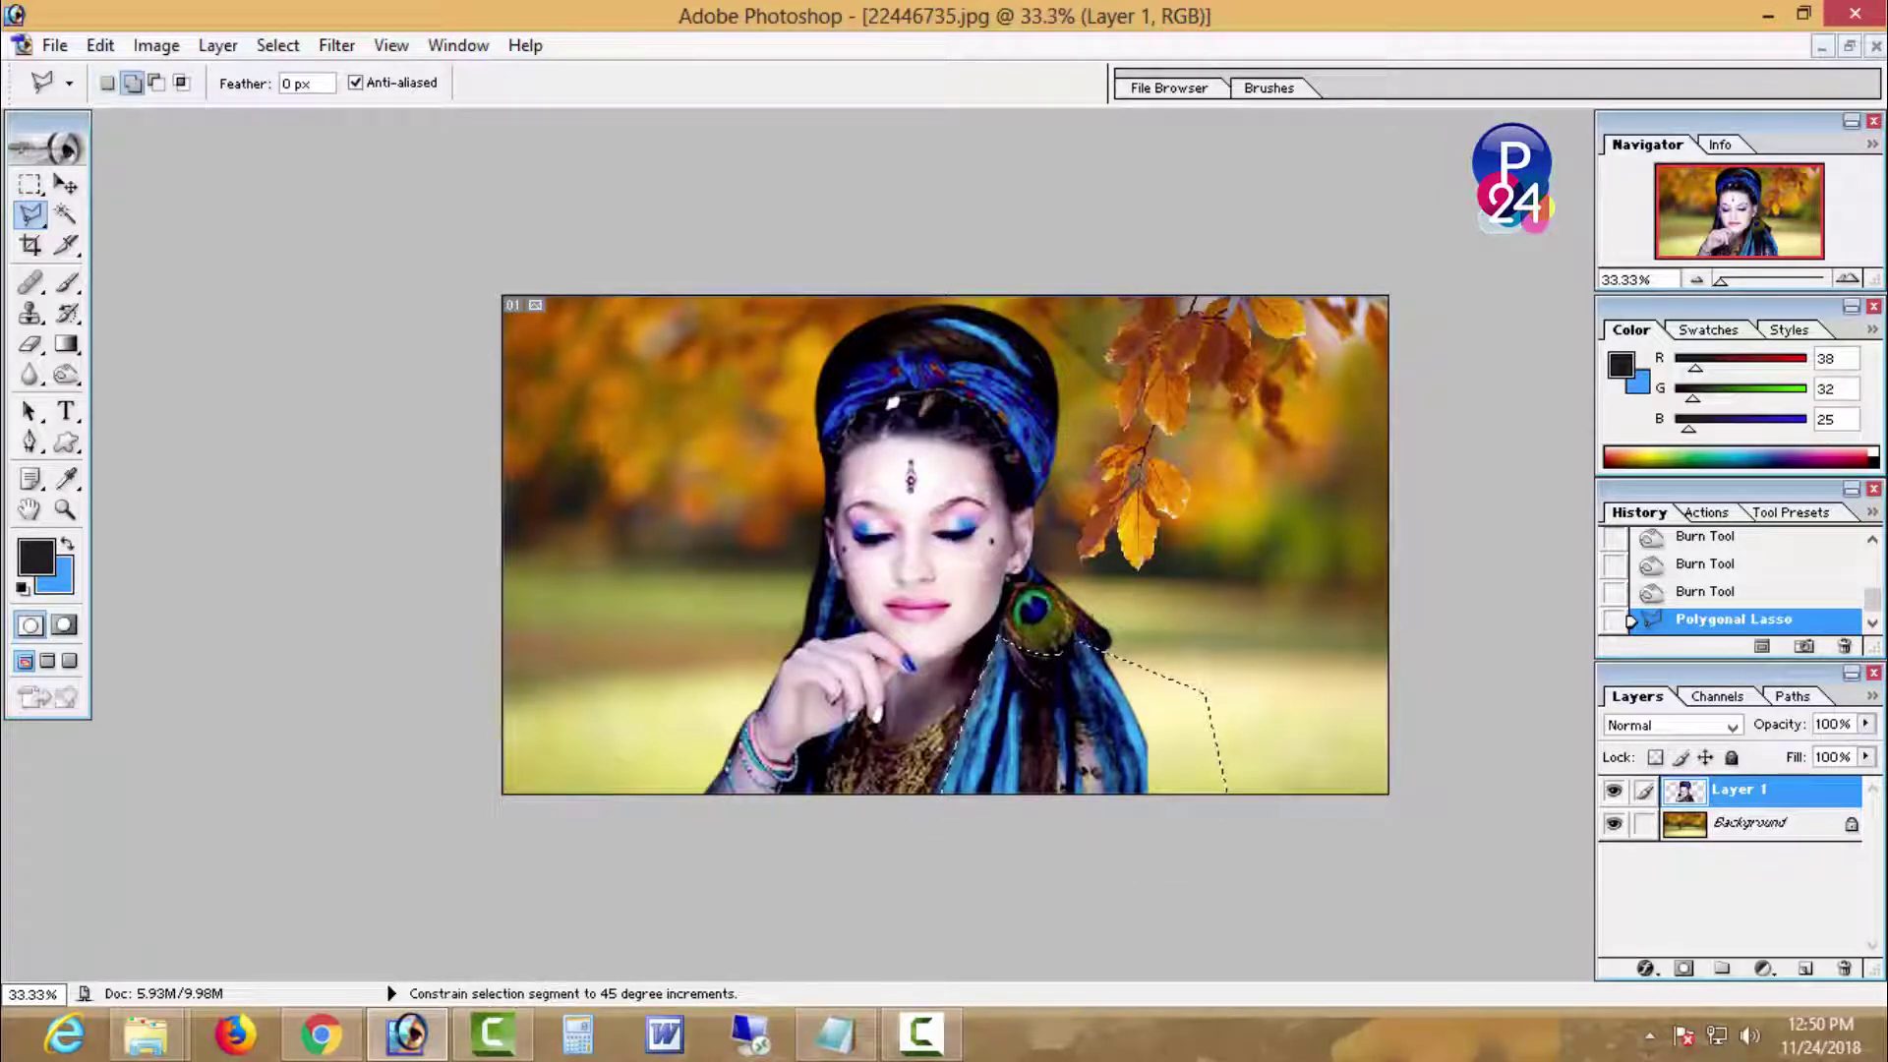
double_click(1108, 672)
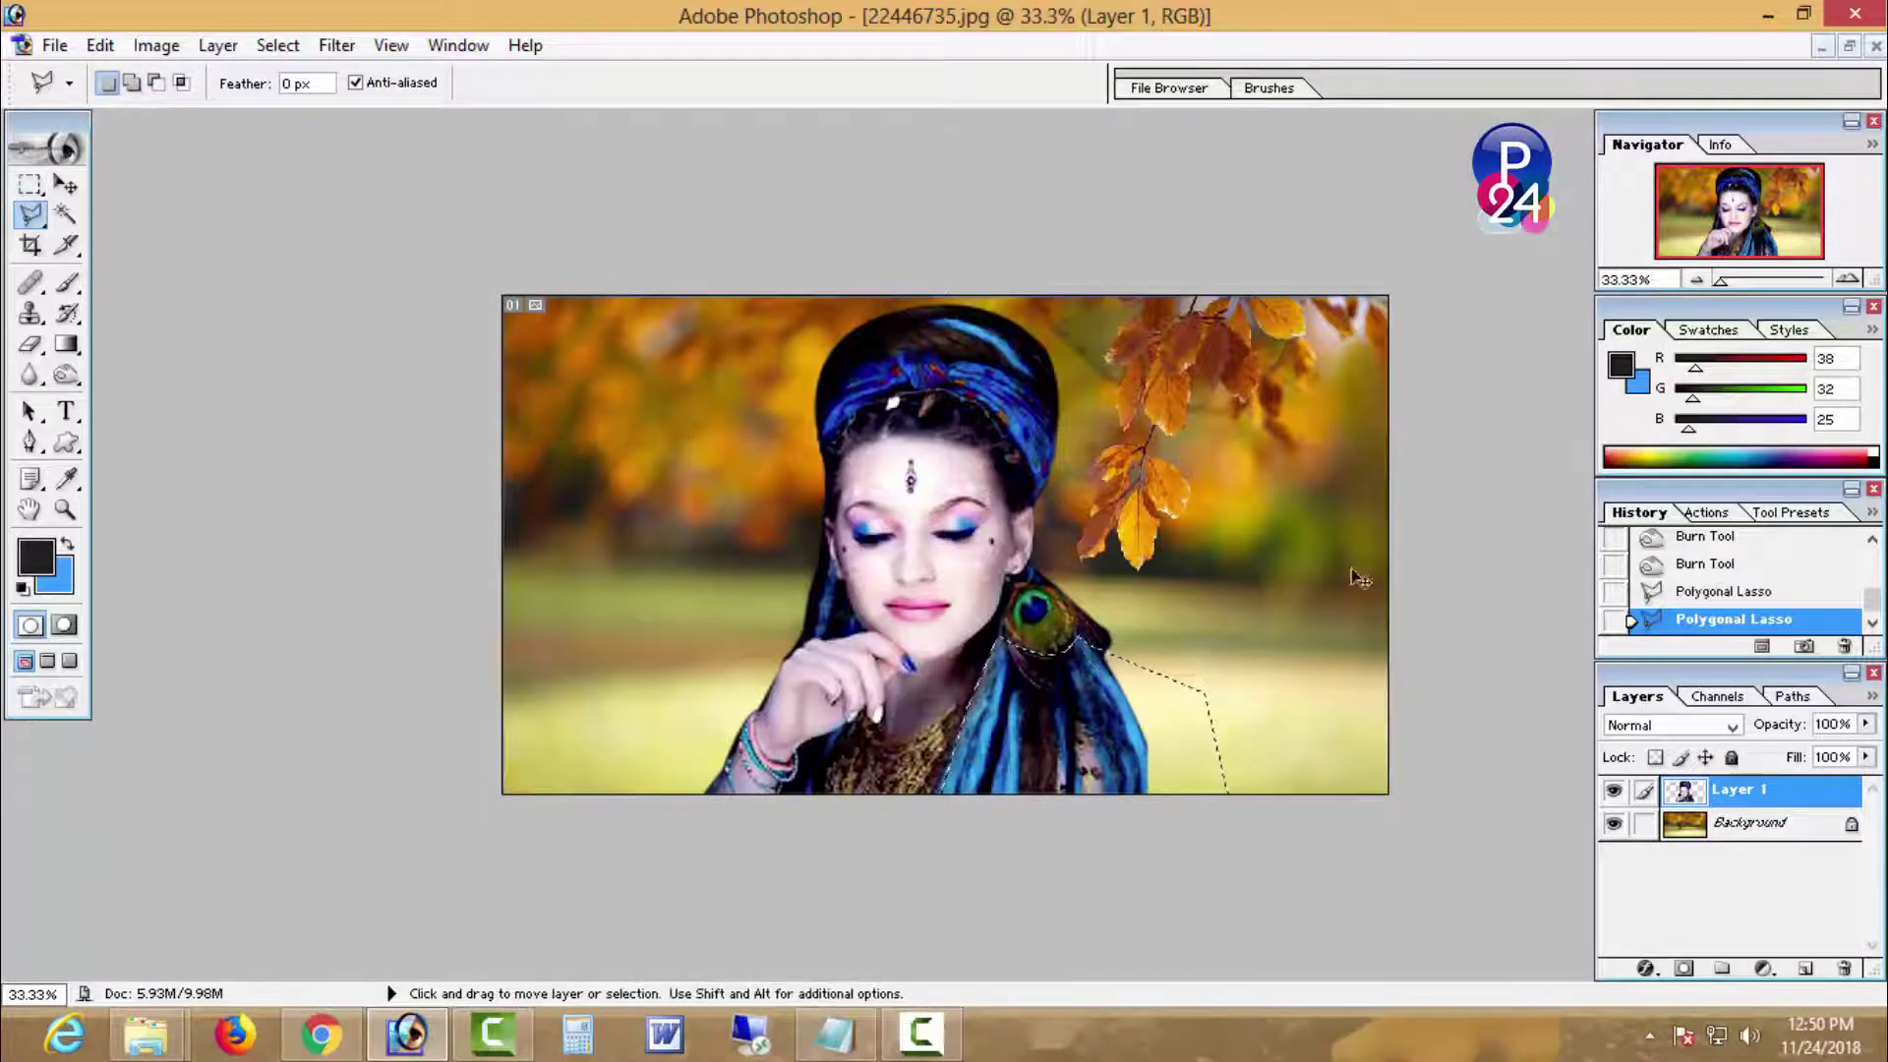
Step: Raise the Blue channel of the selected scarf in Curves, from input 86 to output 170
left_click(157, 45)
mouse_move(189, 114)
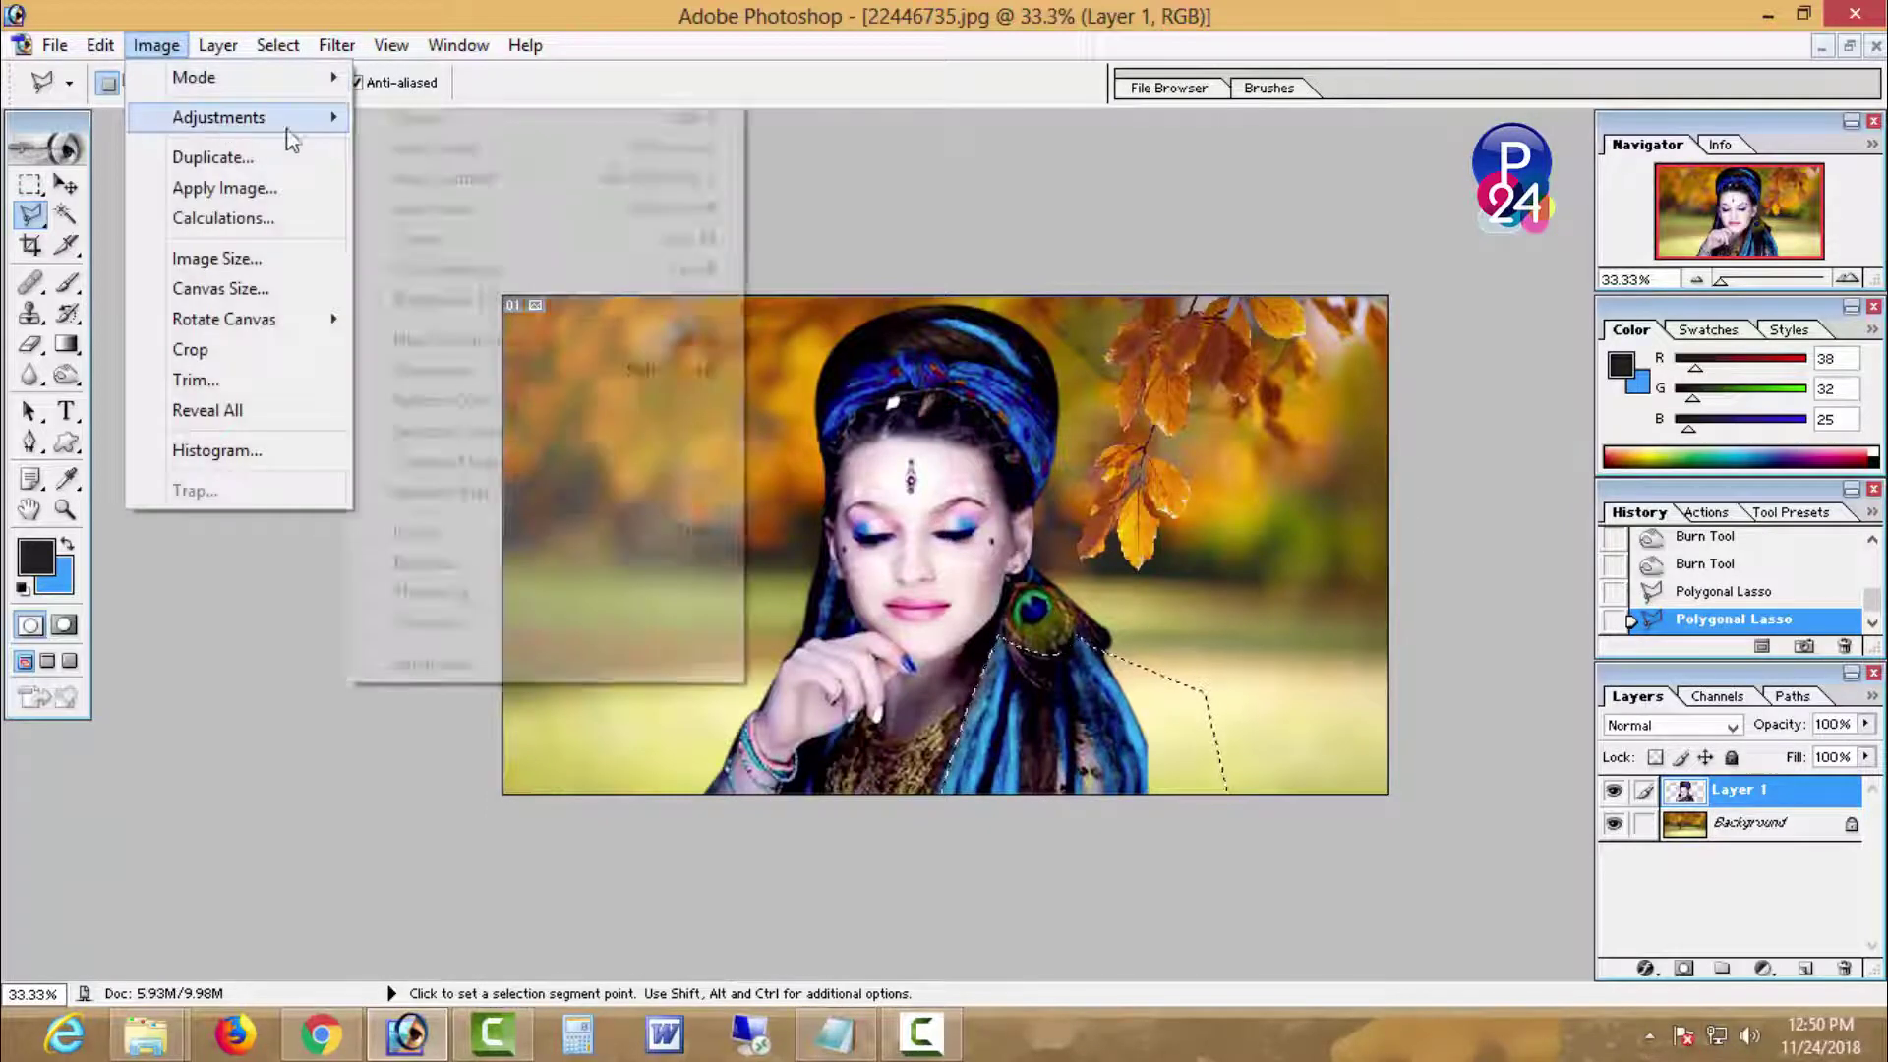
left_click(555, 239)
left_click(1672, 302)
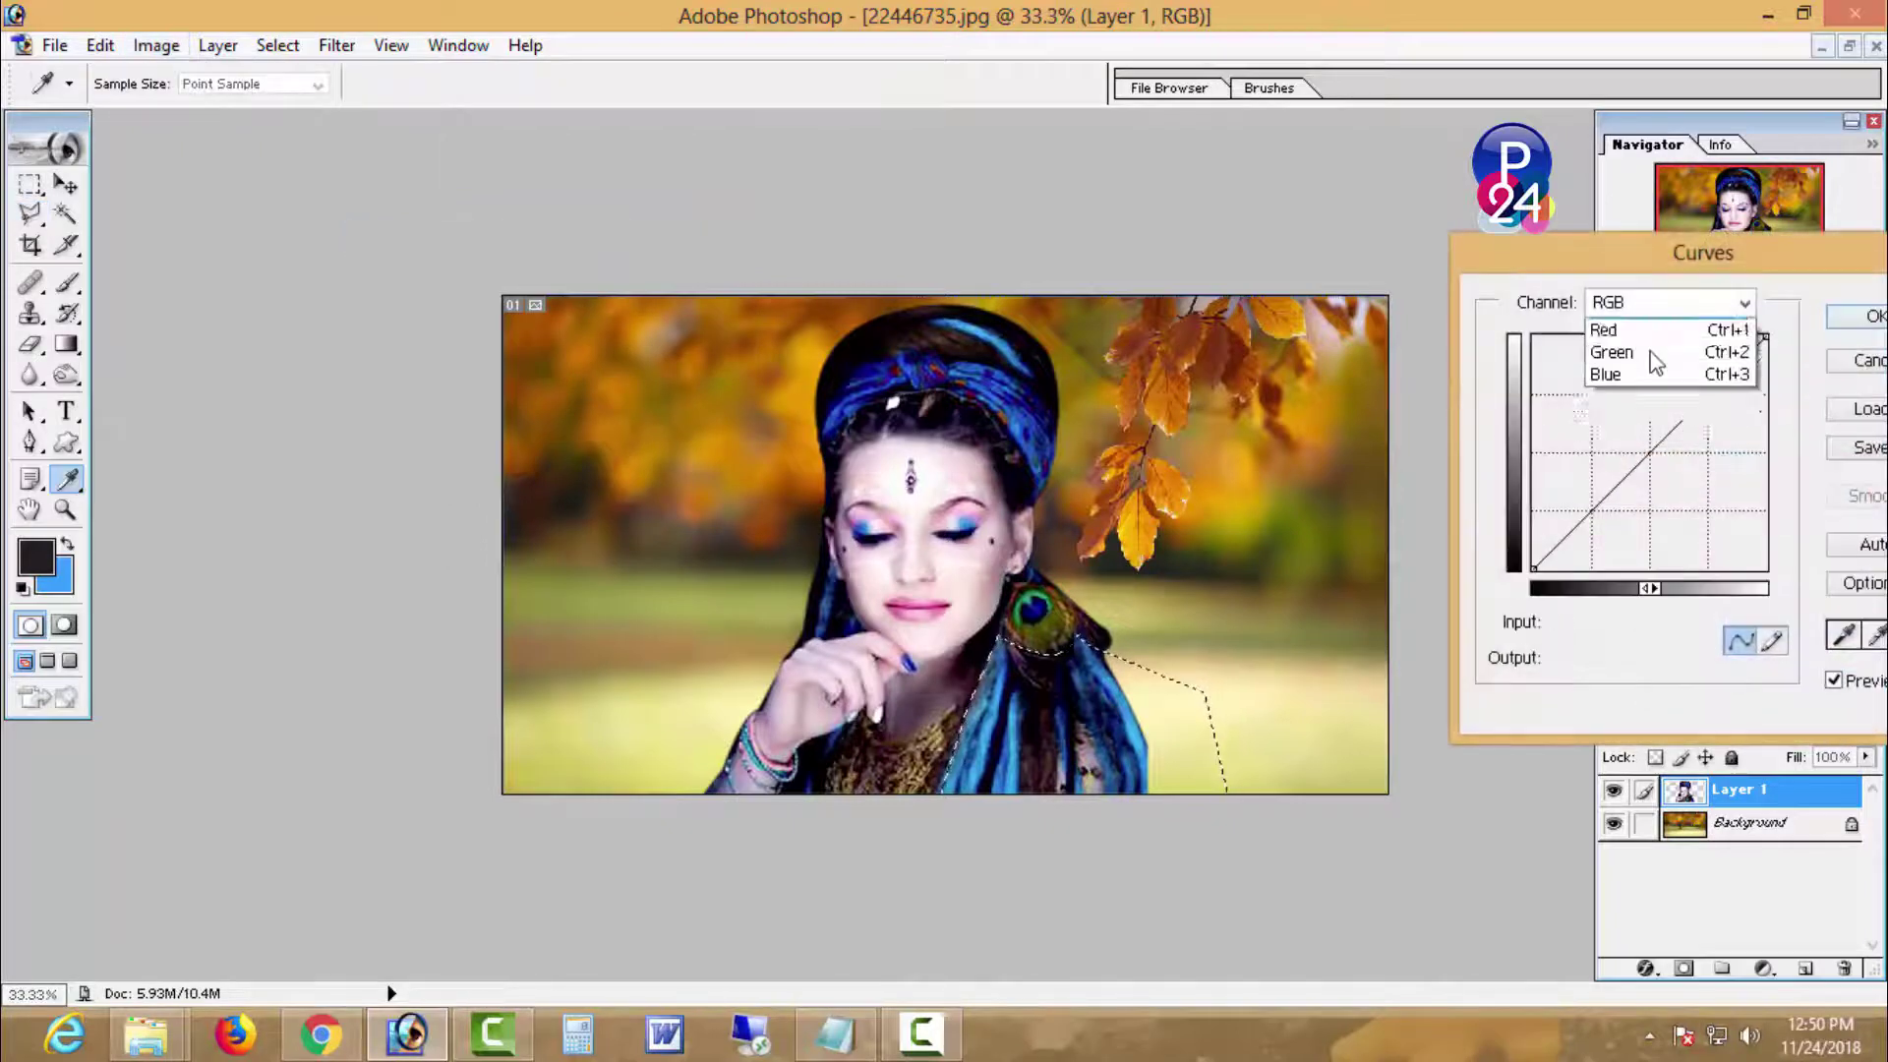
left_click(1632, 403)
left_click_drag(1648, 450, 1611, 409)
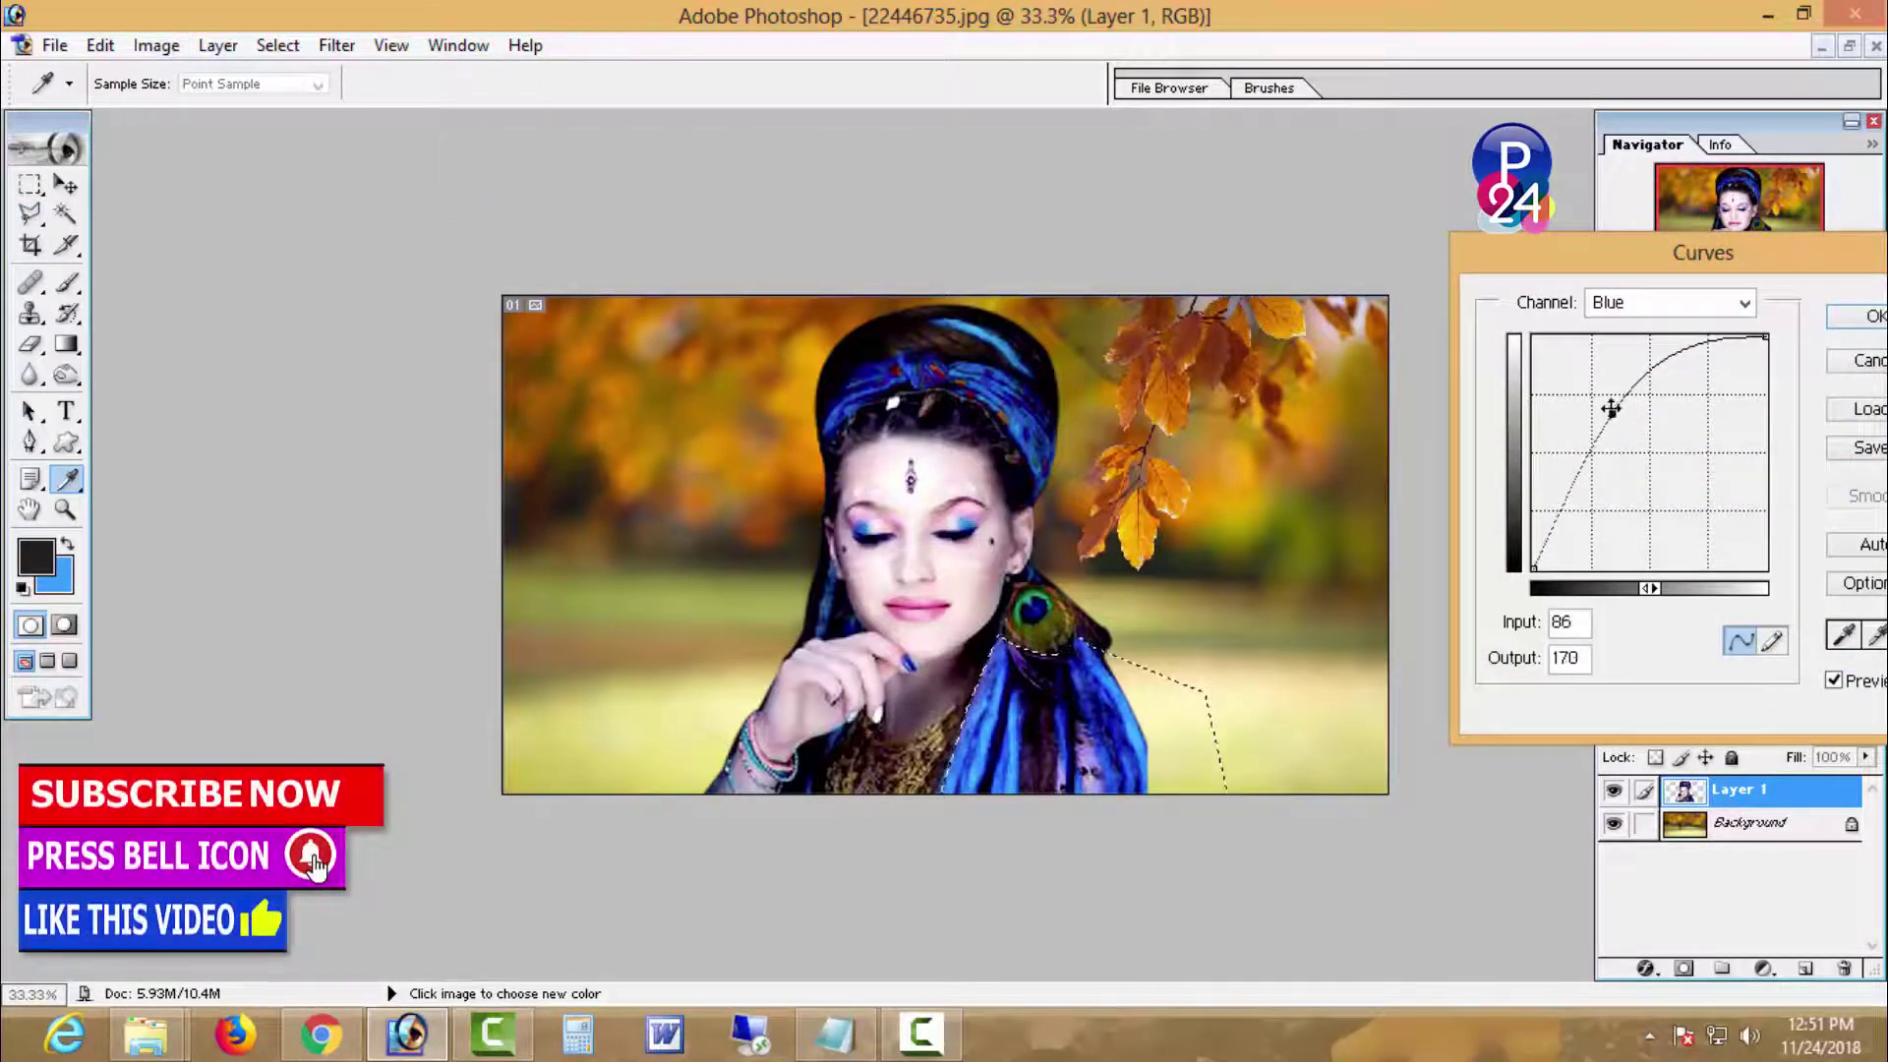
Step: Darken the scarf's midtones slightly with the RGB curve, apply the Curves adjustment and deselect the scarf
left_click(1657, 303)
left_click(1648, 332)
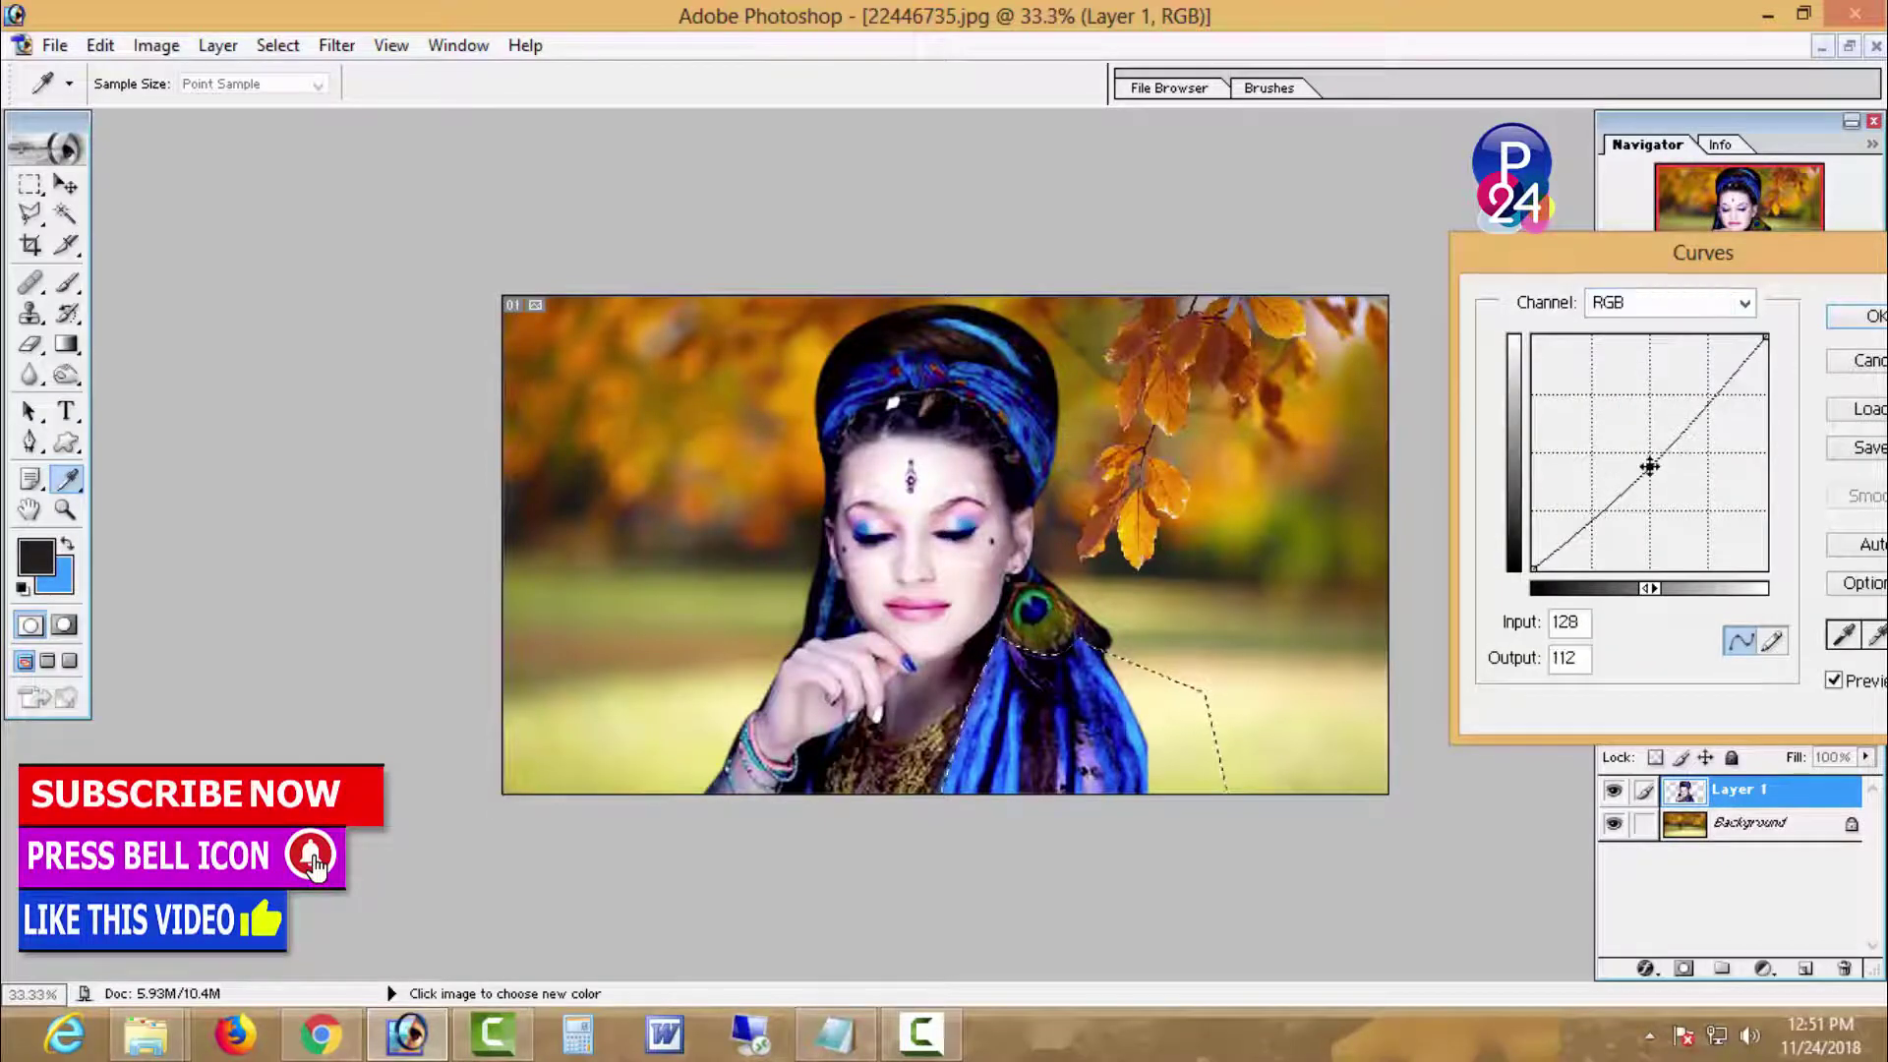
key("Return")
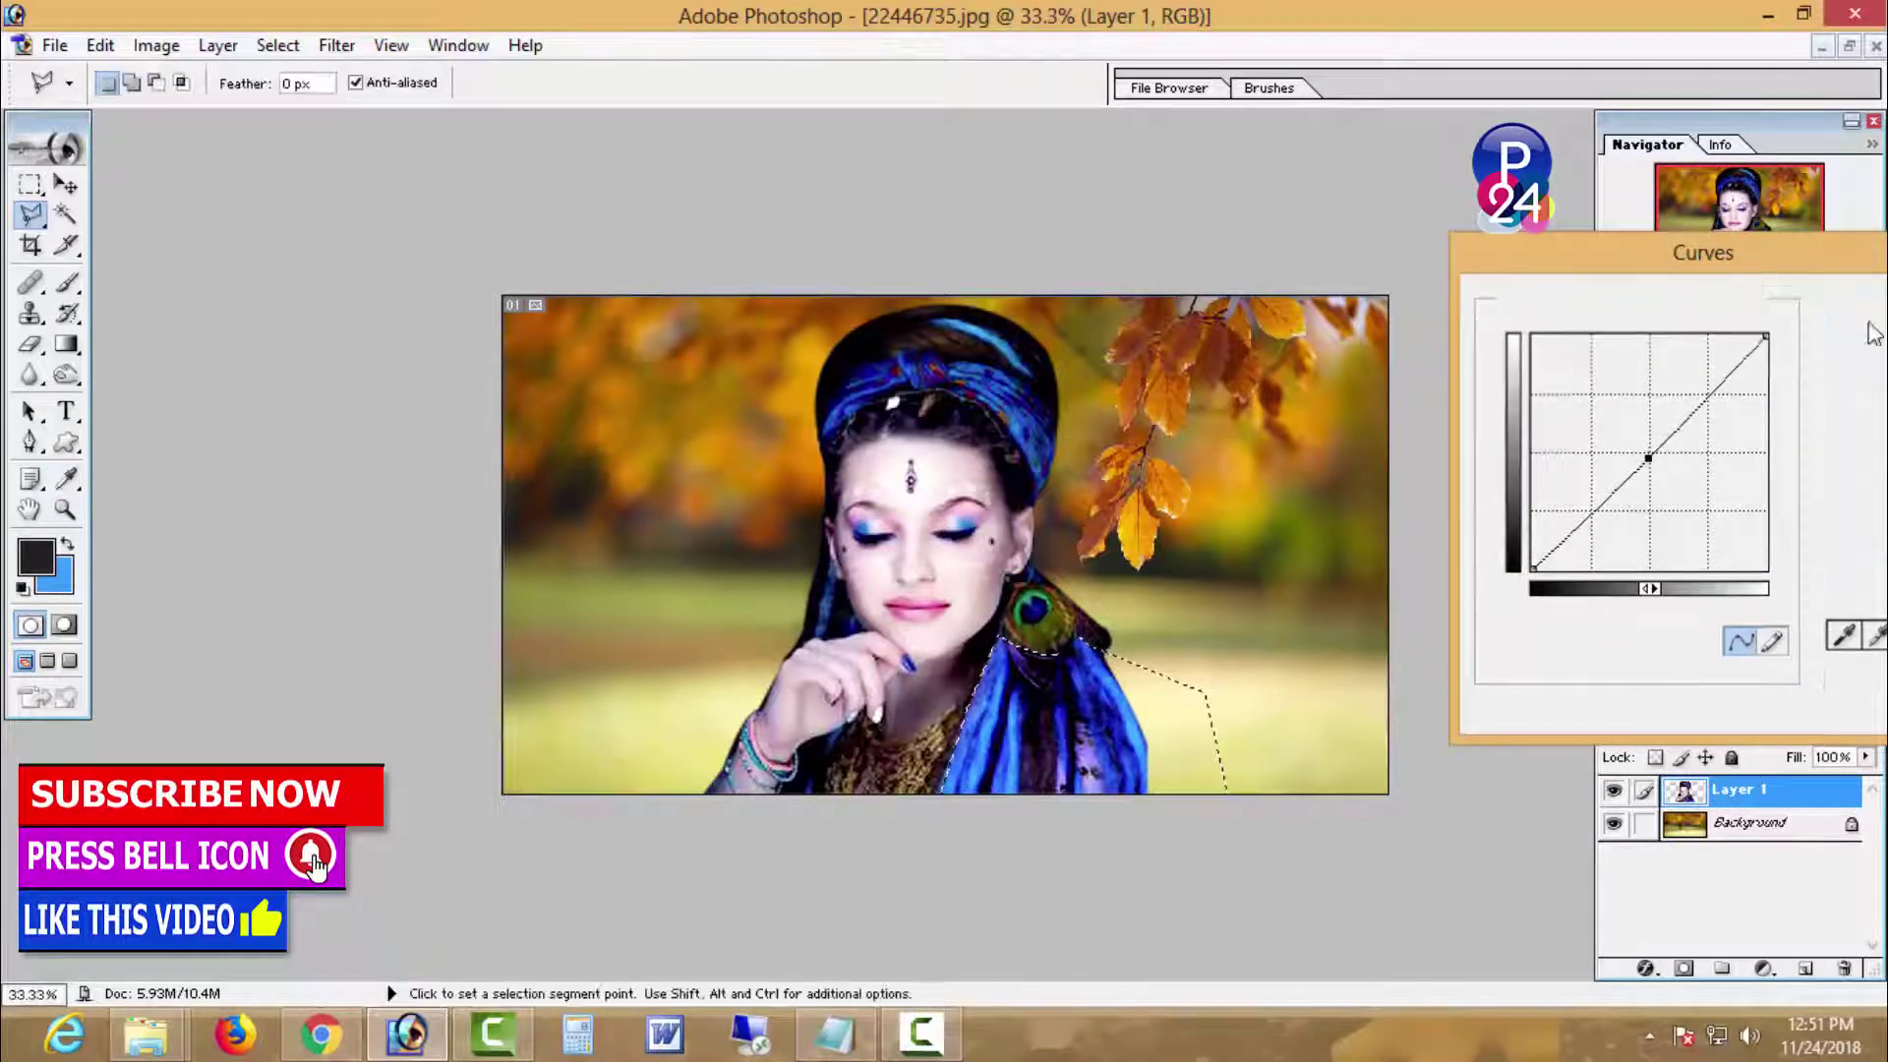
right_click(1133, 457)
left_click(1162, 470)
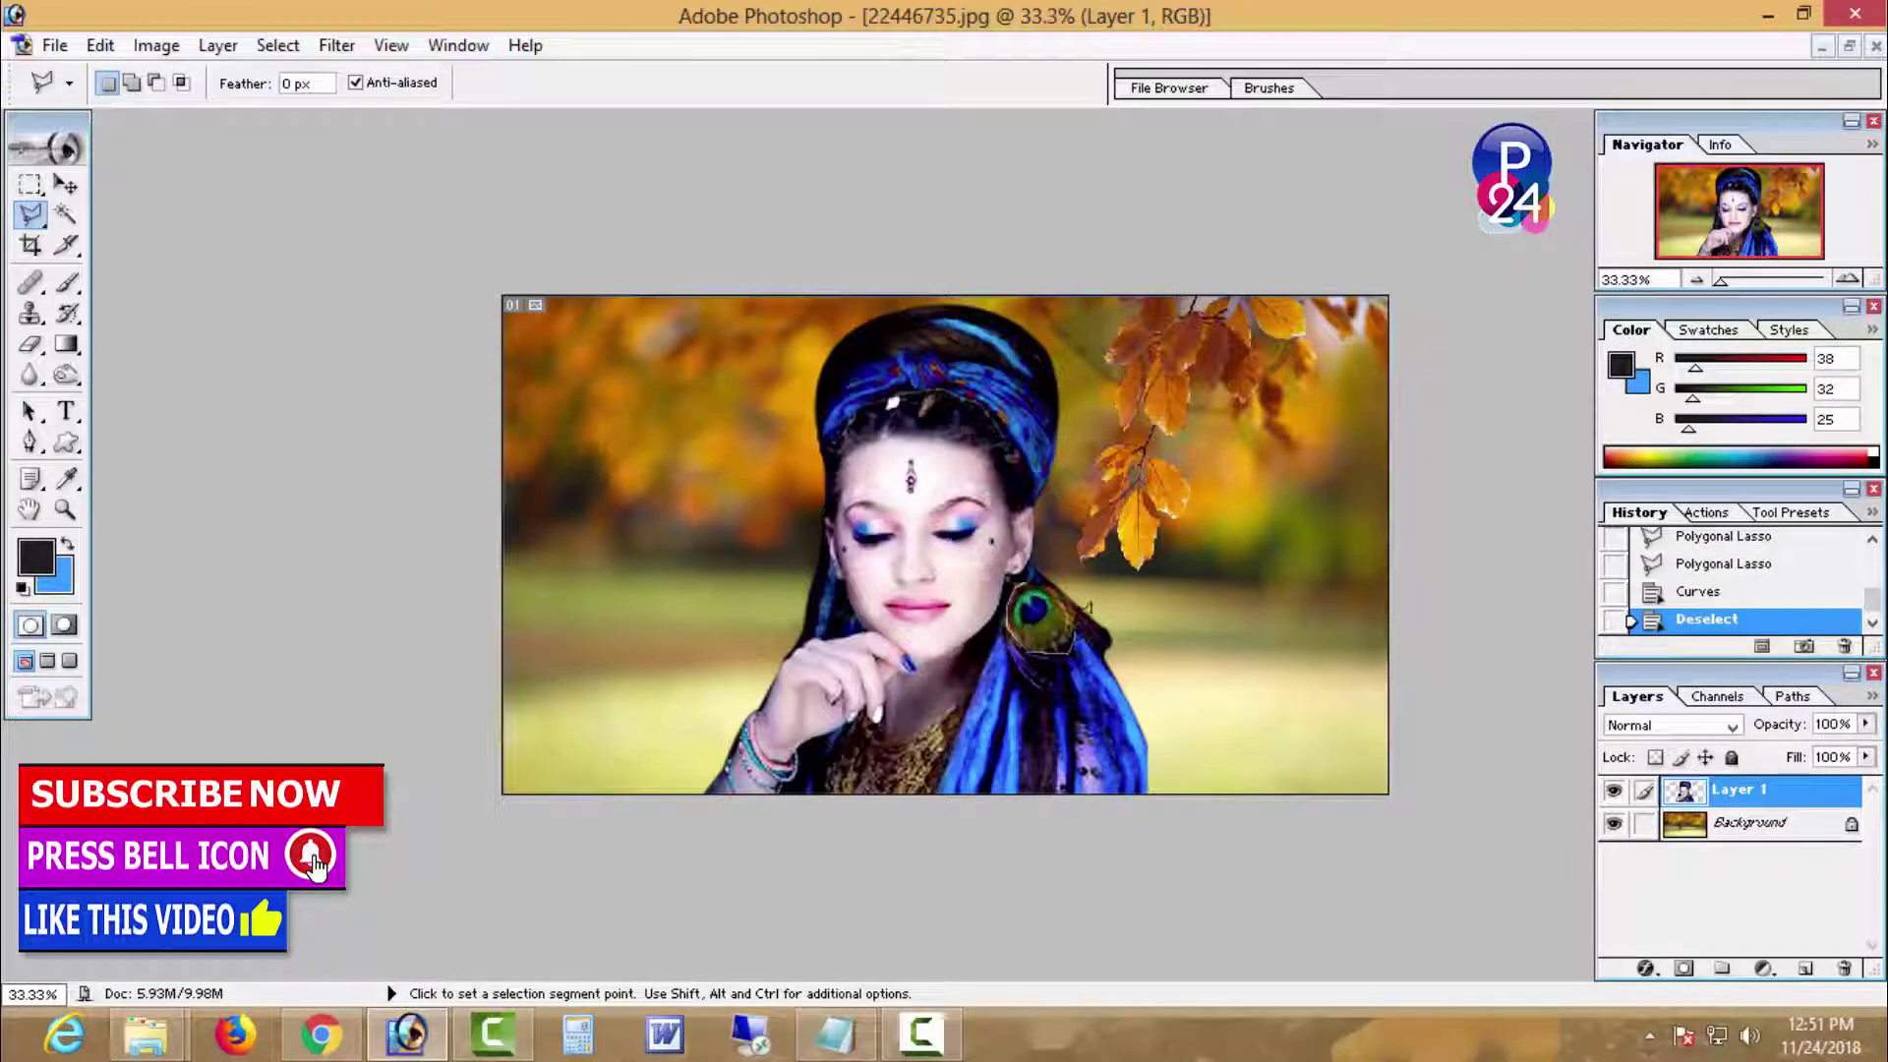
Step: Select the round eye of the peacock feather with the Polygonal Lasso at 0 px feather, anti-aliased
left_click(1056, 582)
right_click(1125, 471)
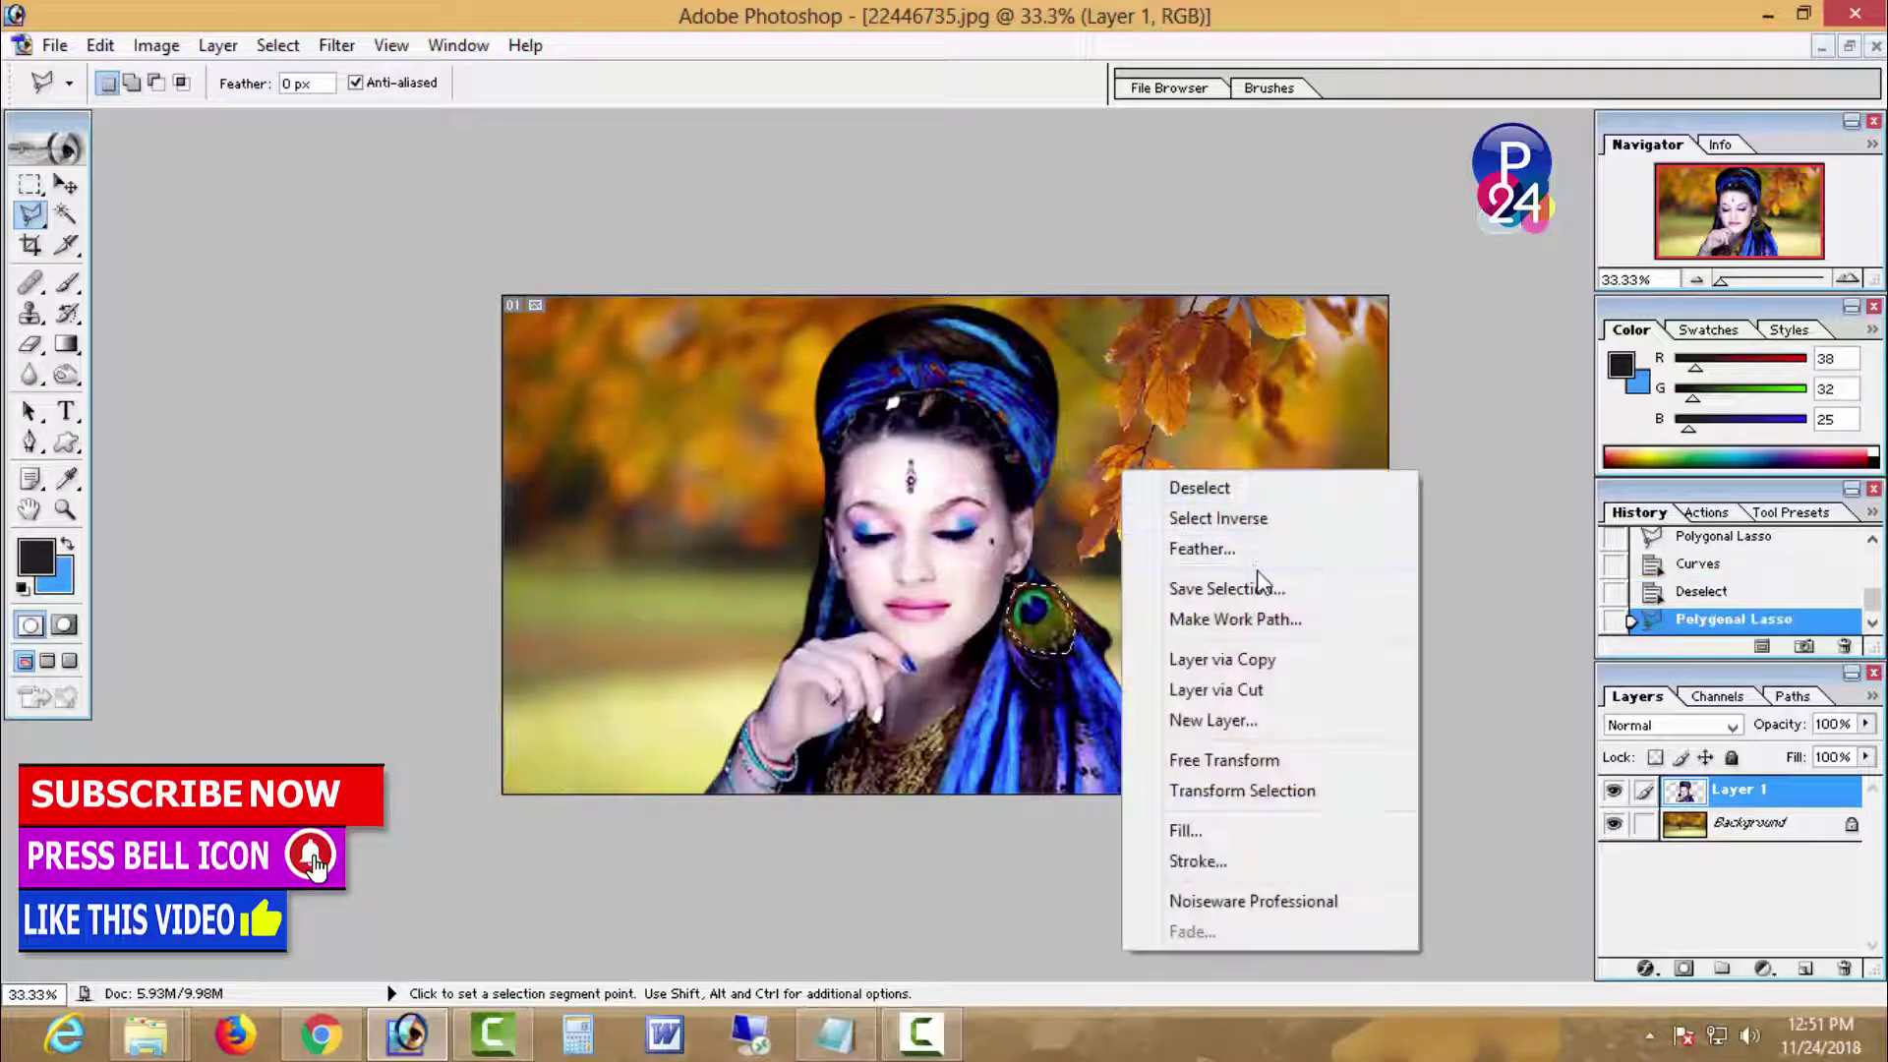
left_click(1214, 473)
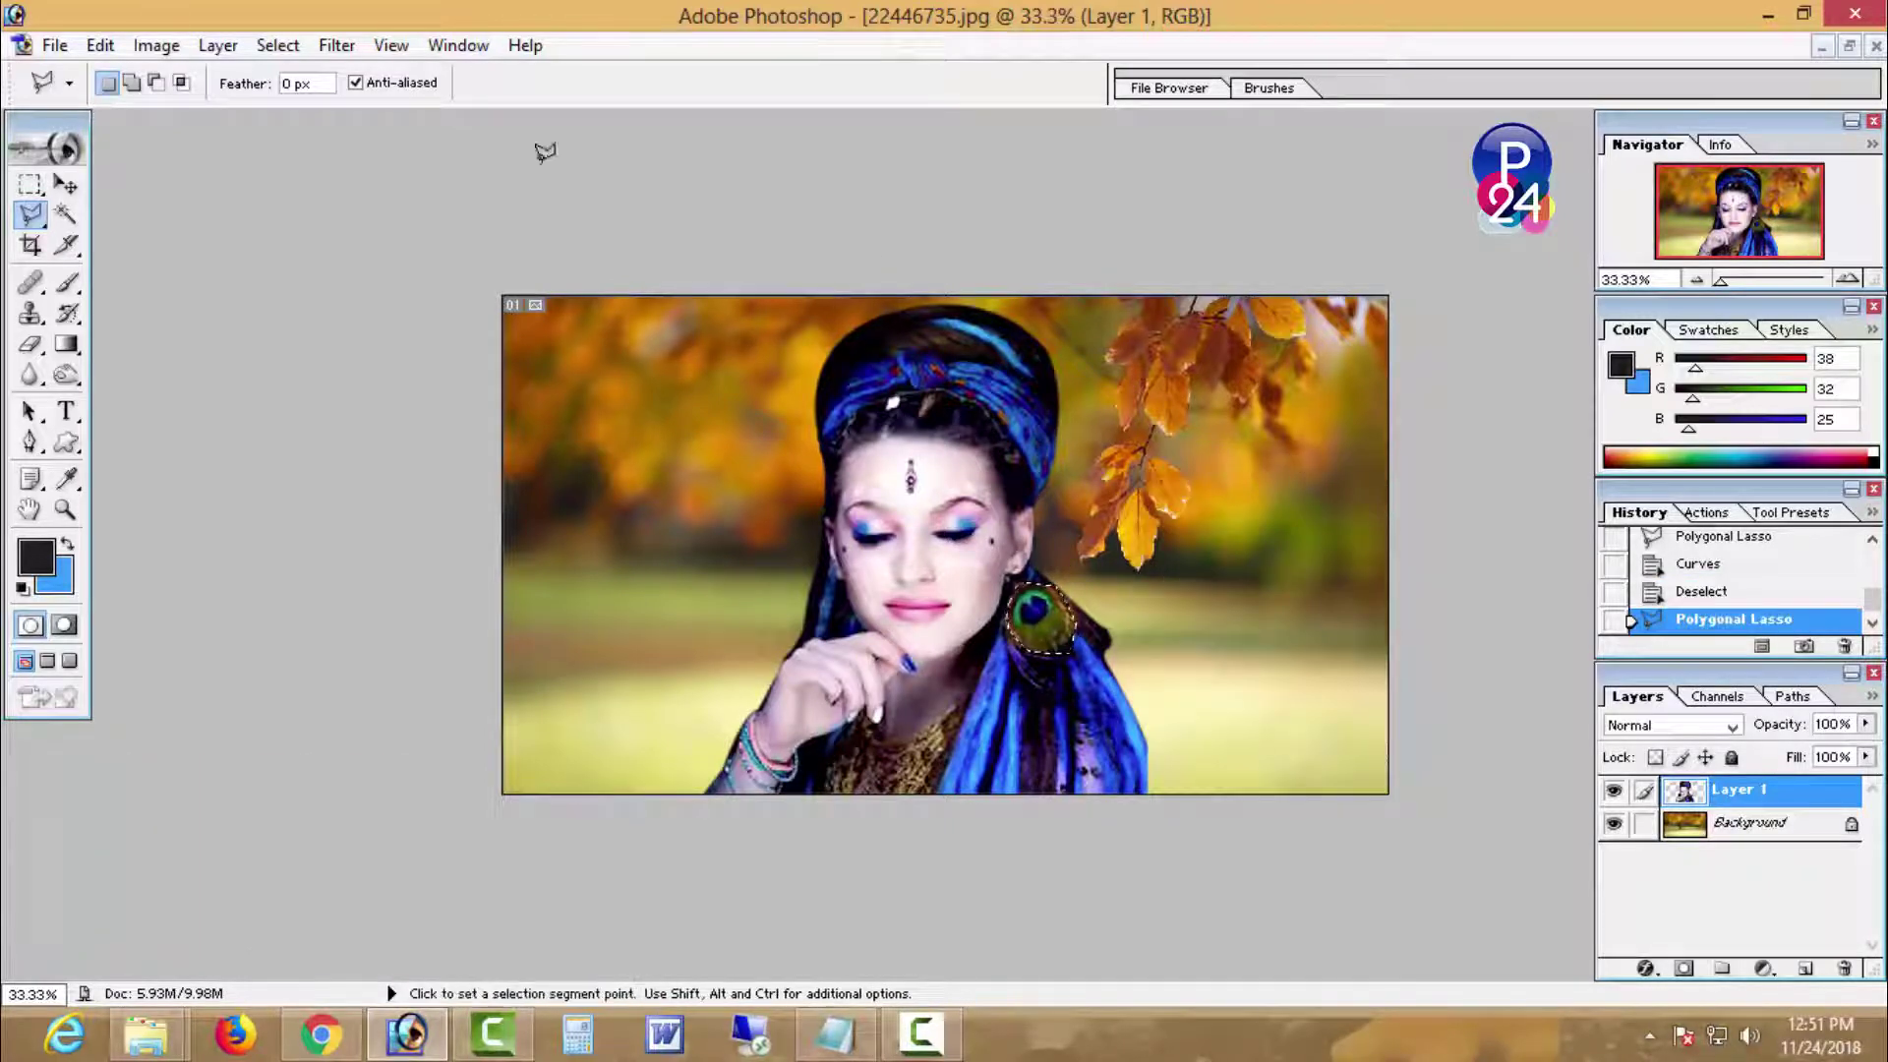
Step: Adjust the Greens of the peacock feather with Selective Color: Cyan -39%, Magenta -59%, Black -5%, using the Relative method
left_click(157, 45)
mouse_move(275, 118)
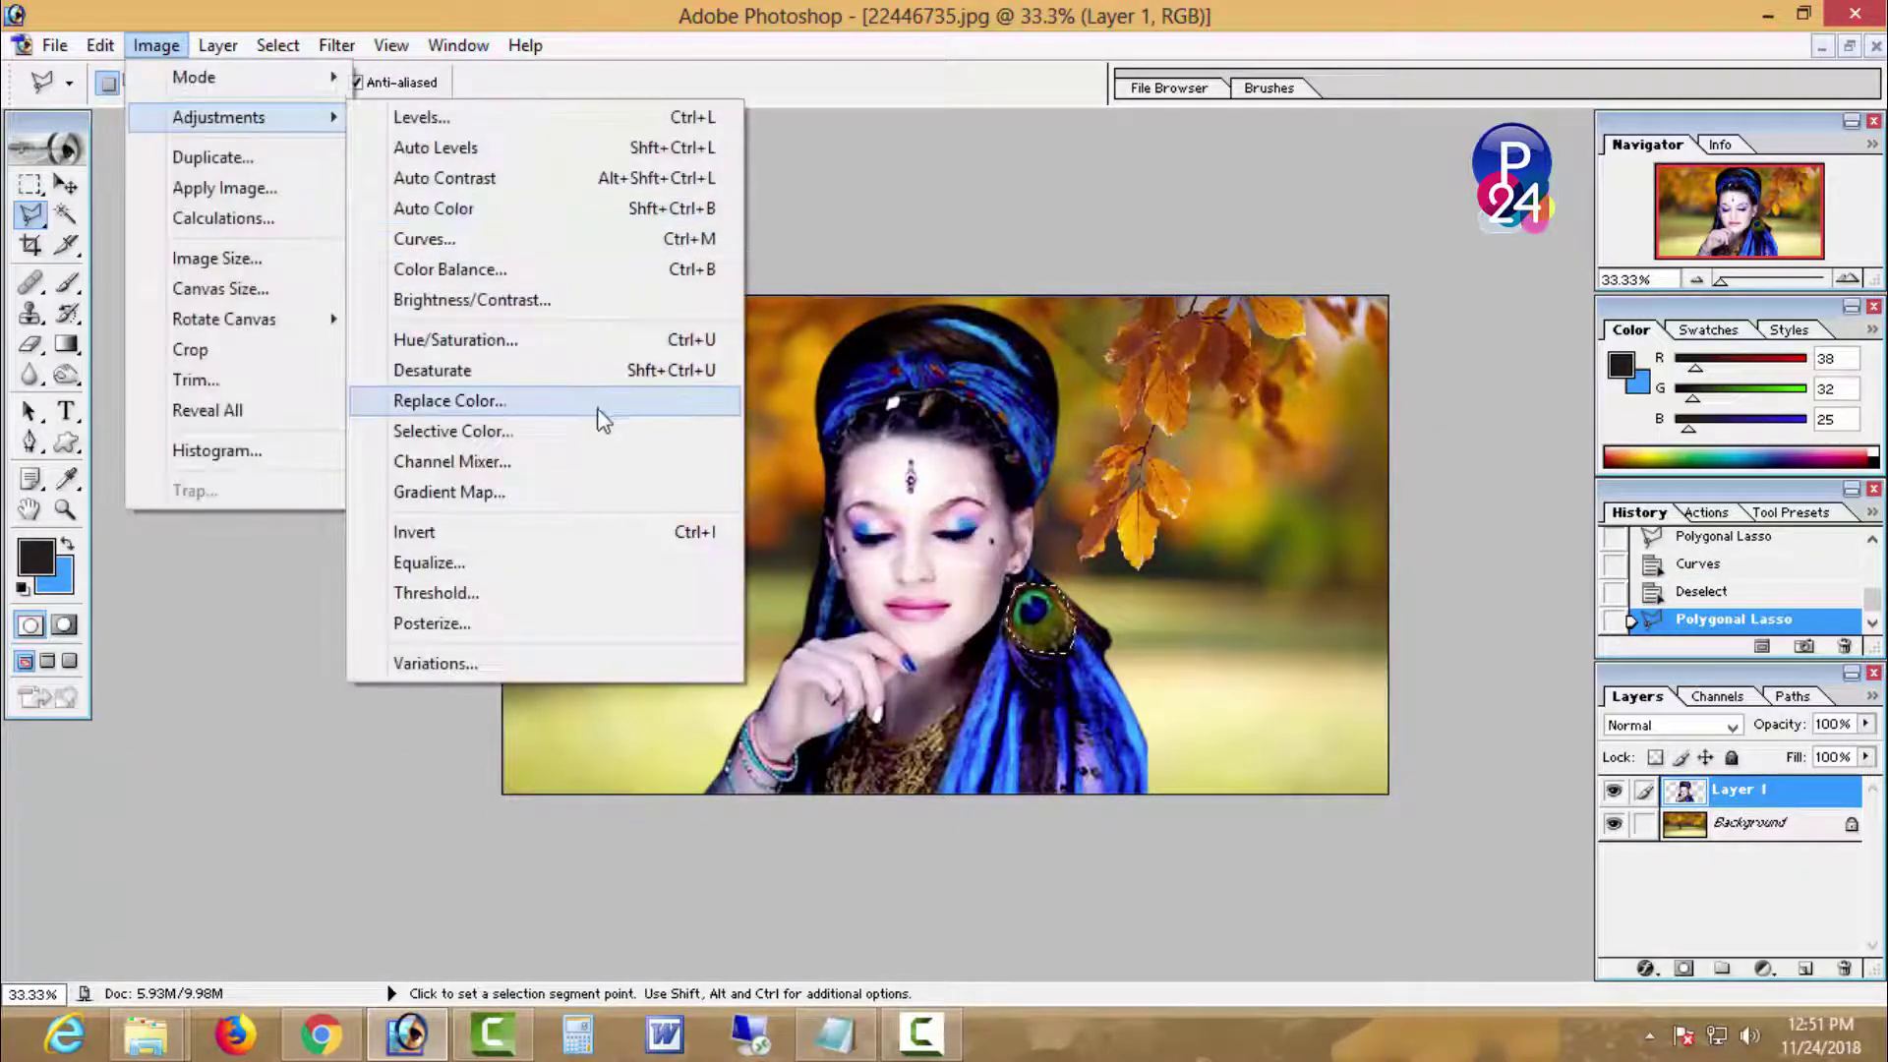
left_click(606, 431)
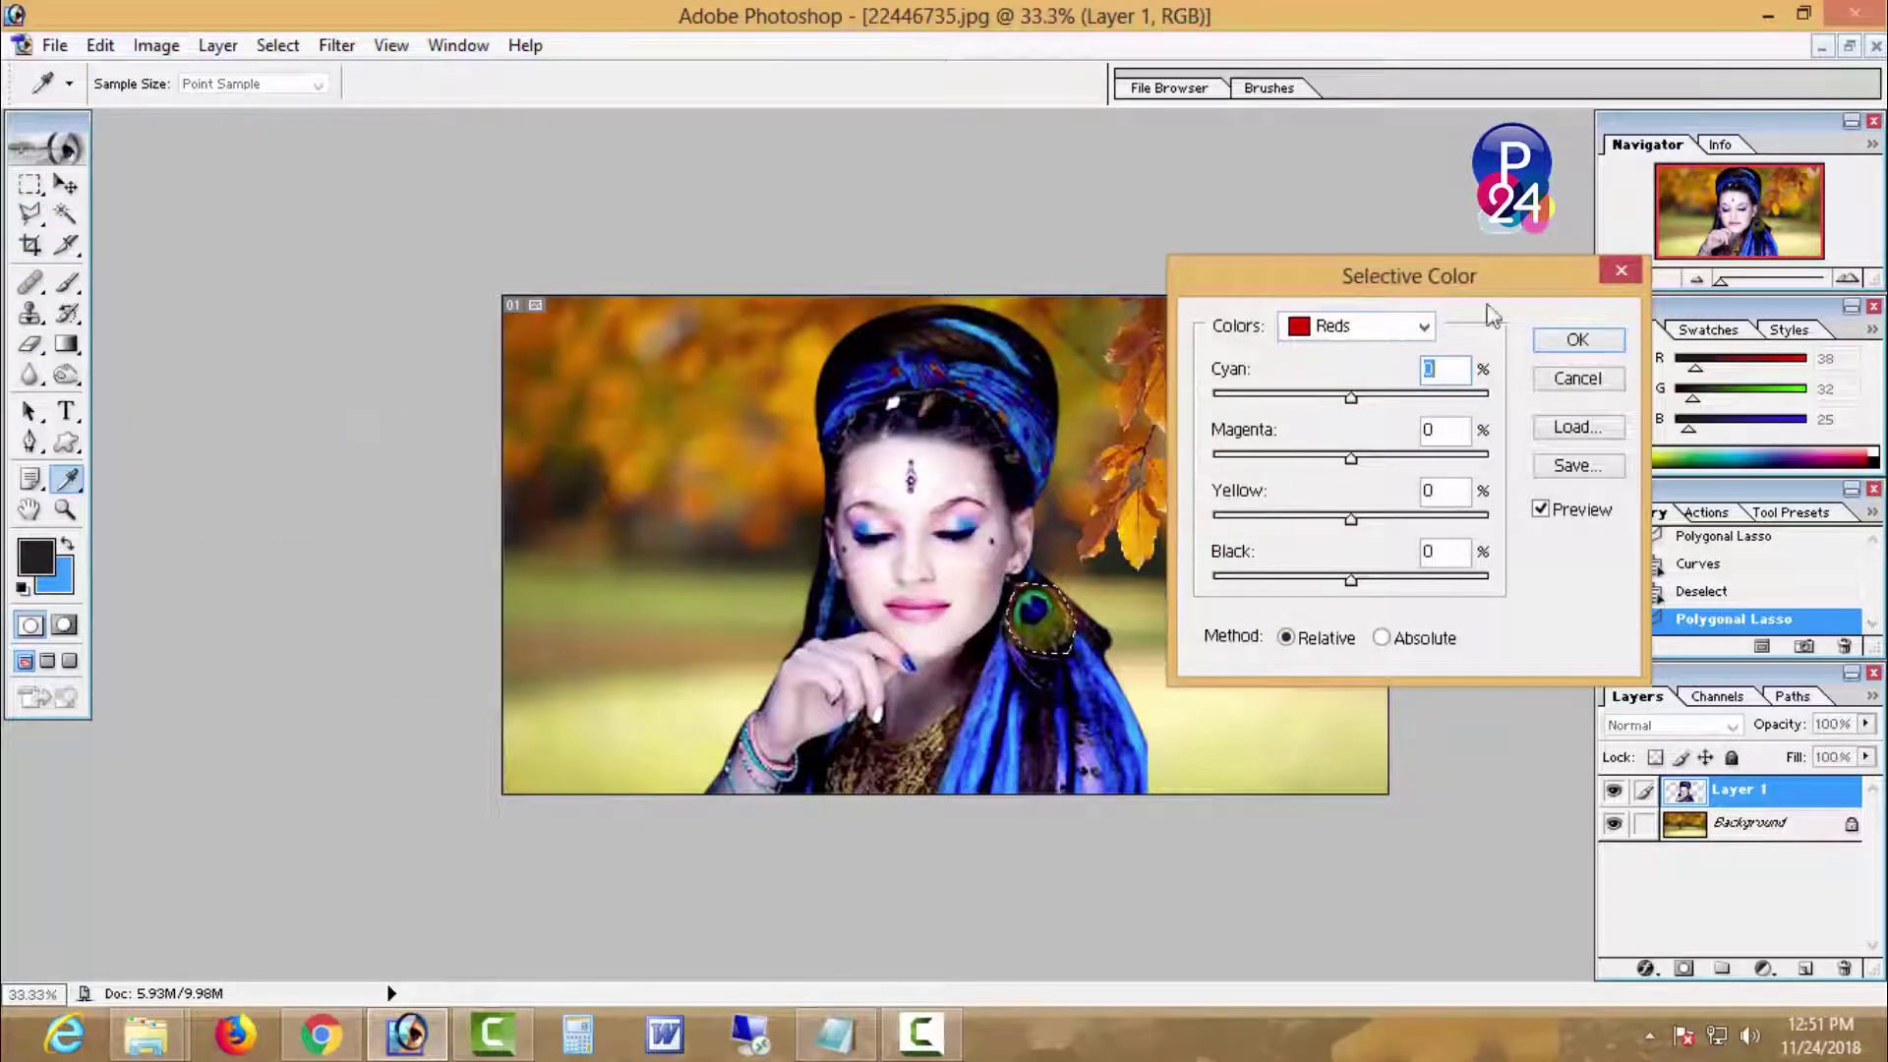
left_click_drag(1386, 278, 1550, 282)
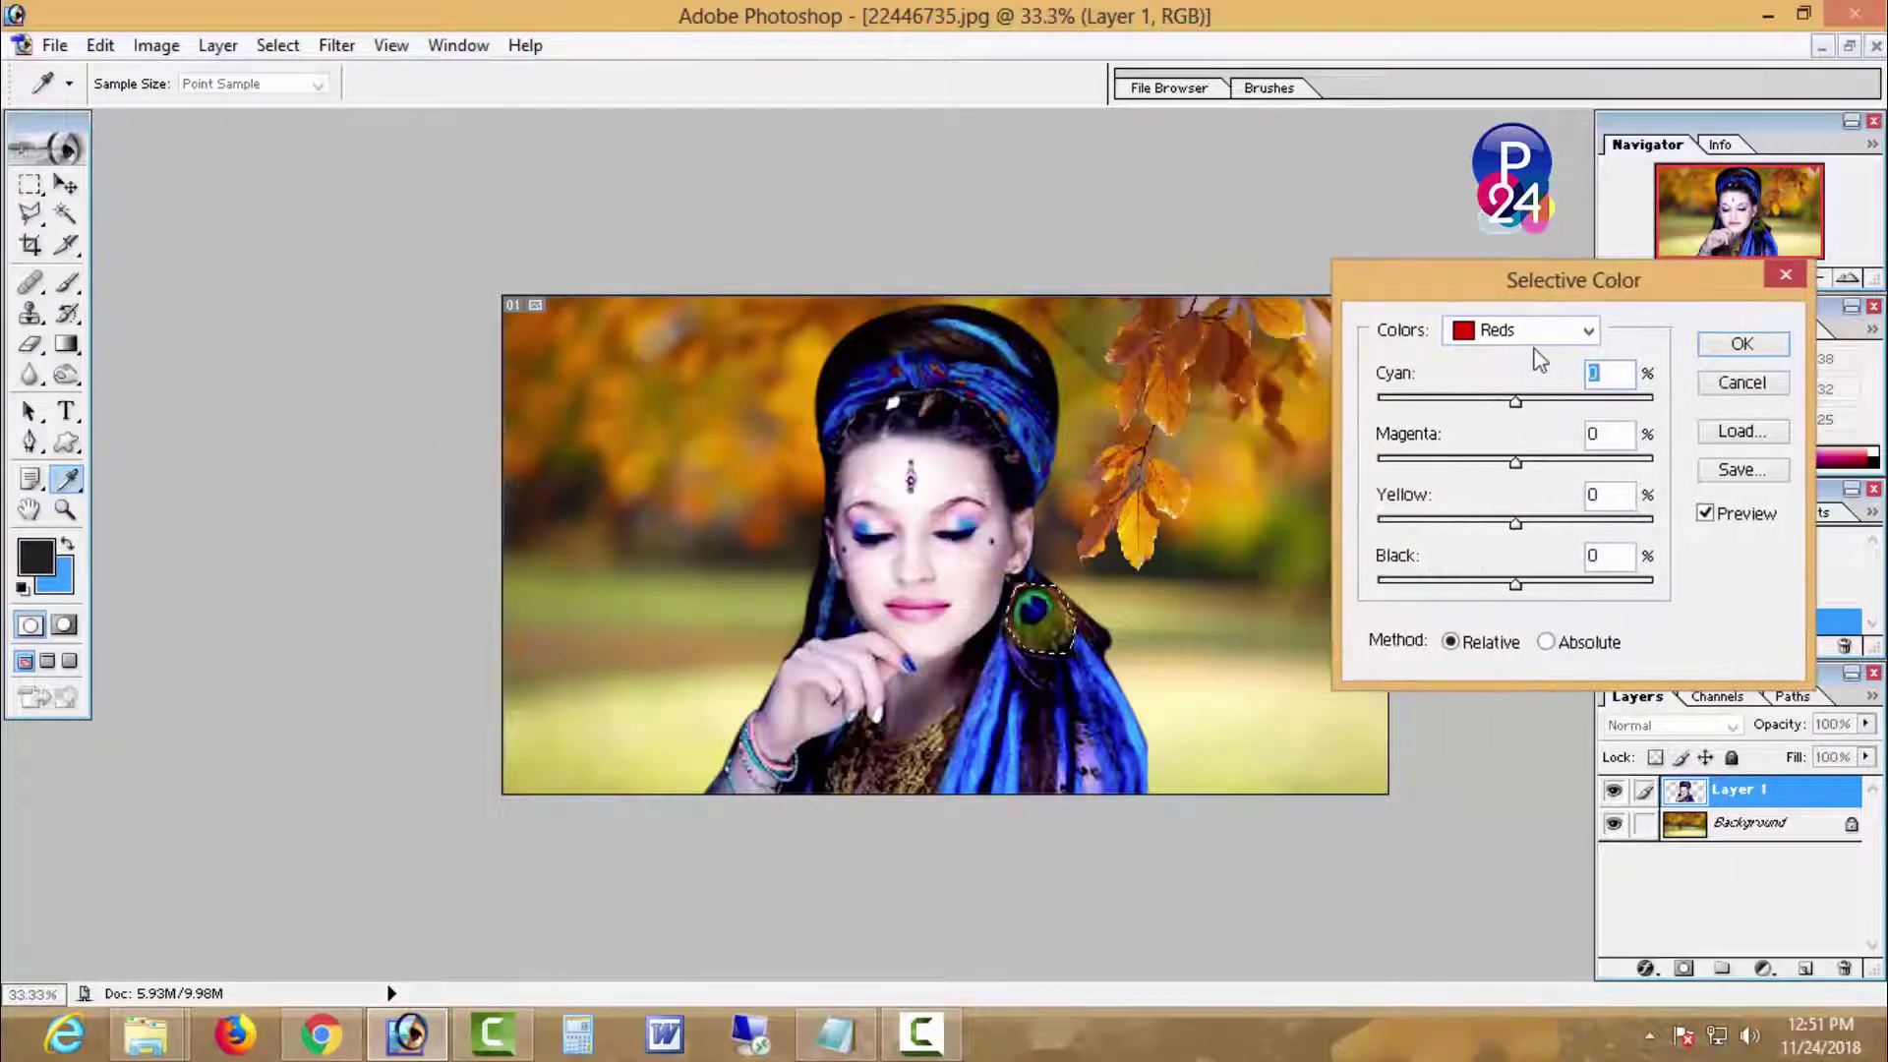
left_click(1524, 330)
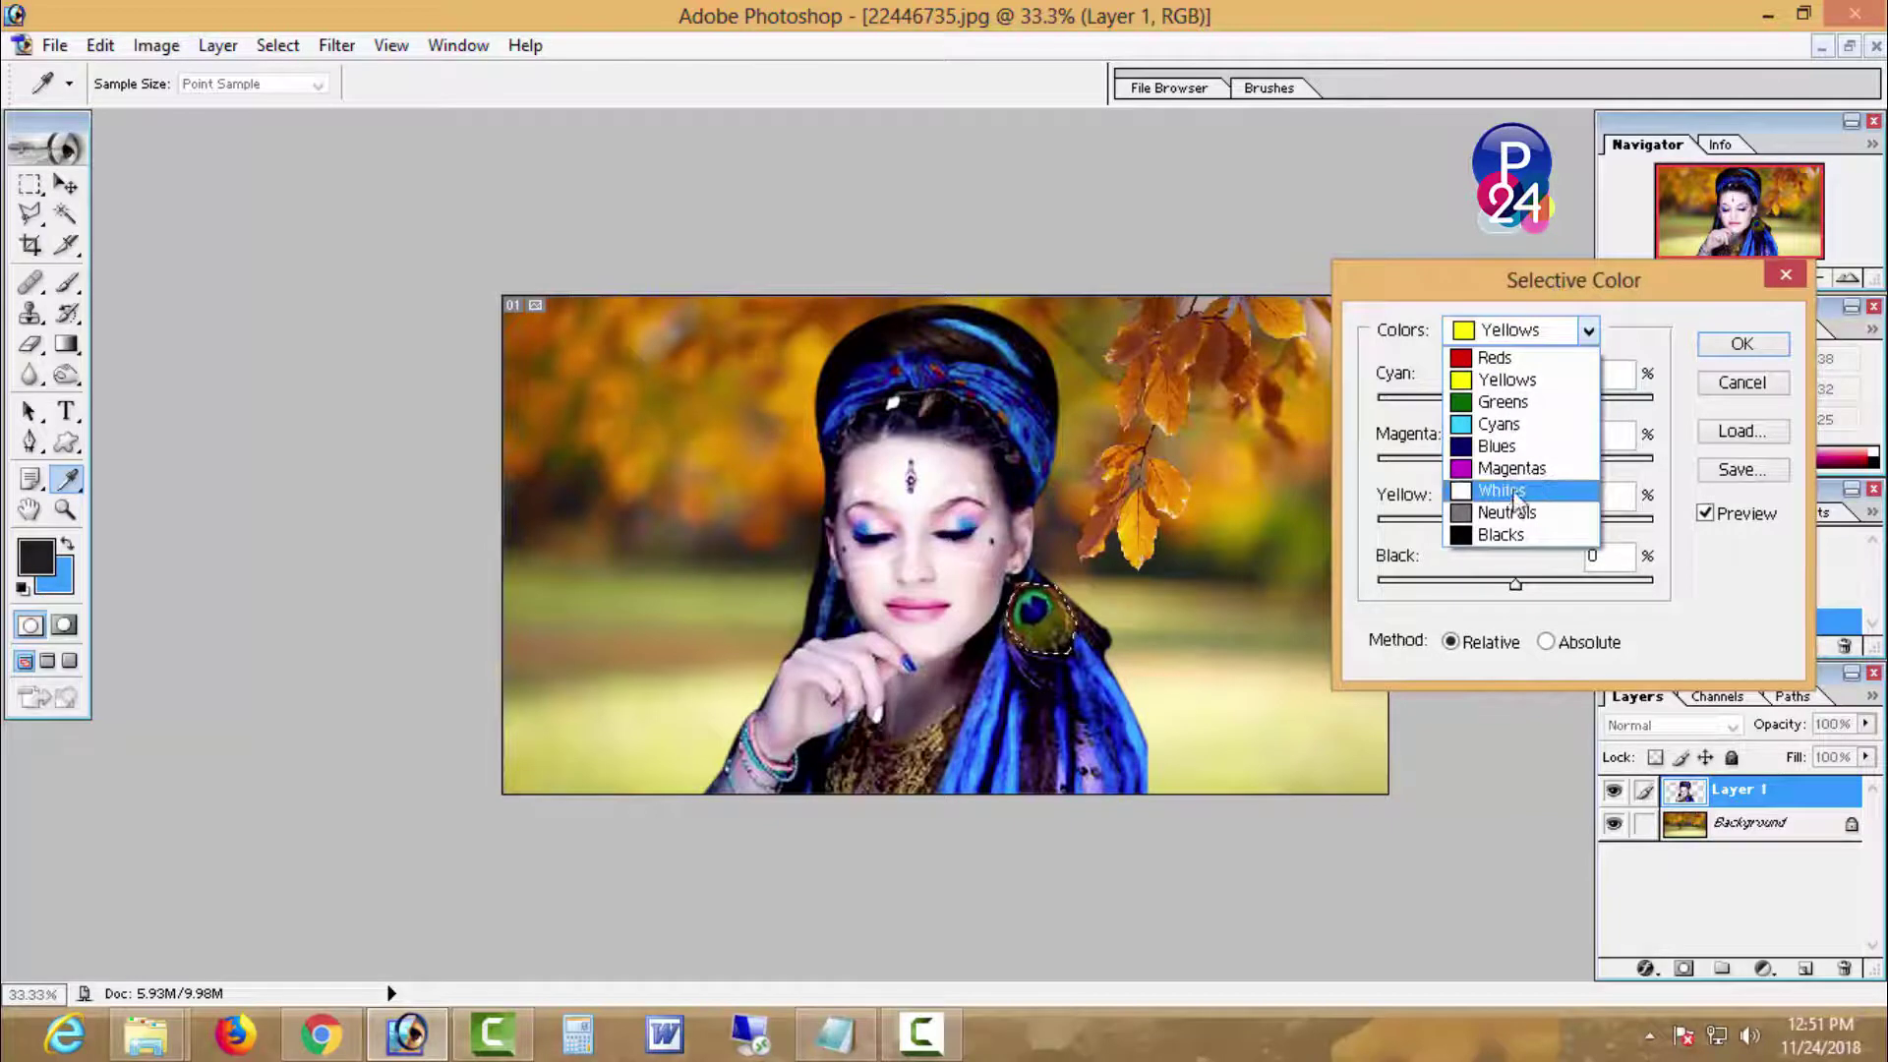
left_click(1504, 402)
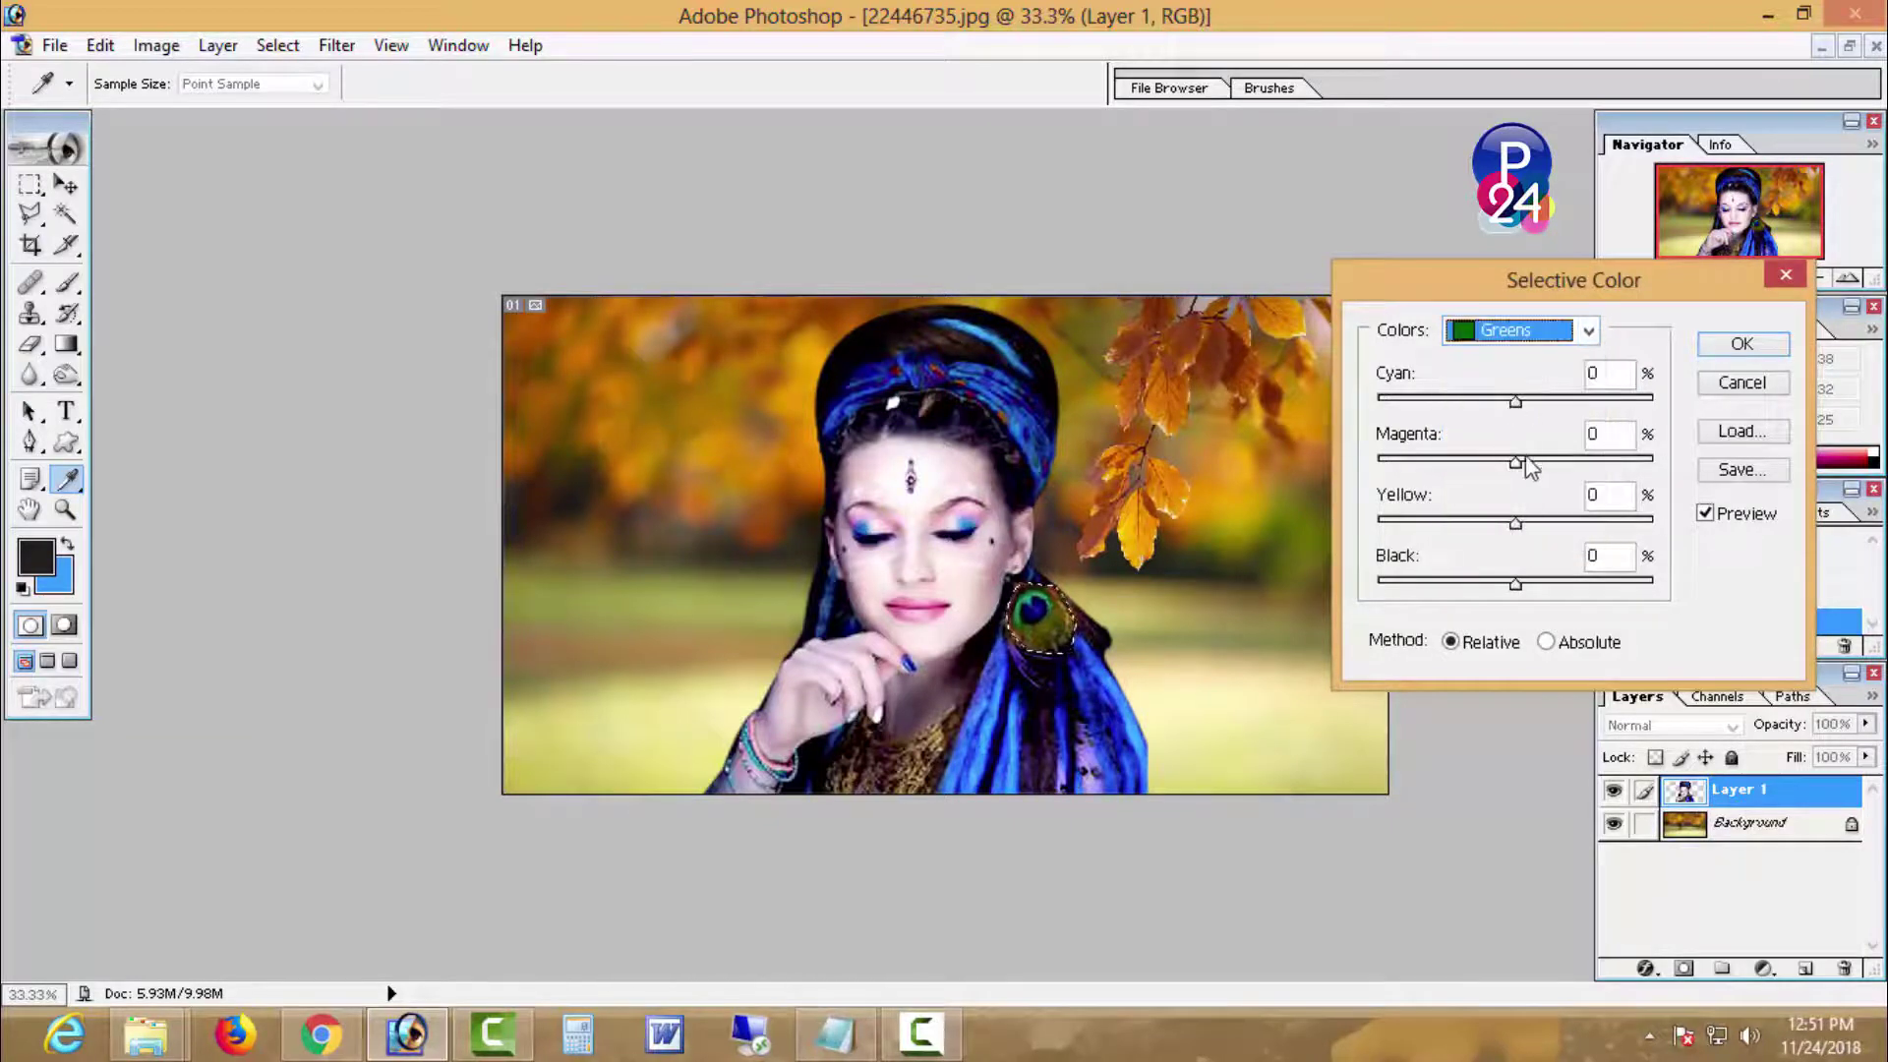
left_click_drag(1531, 474, 1438, 482)
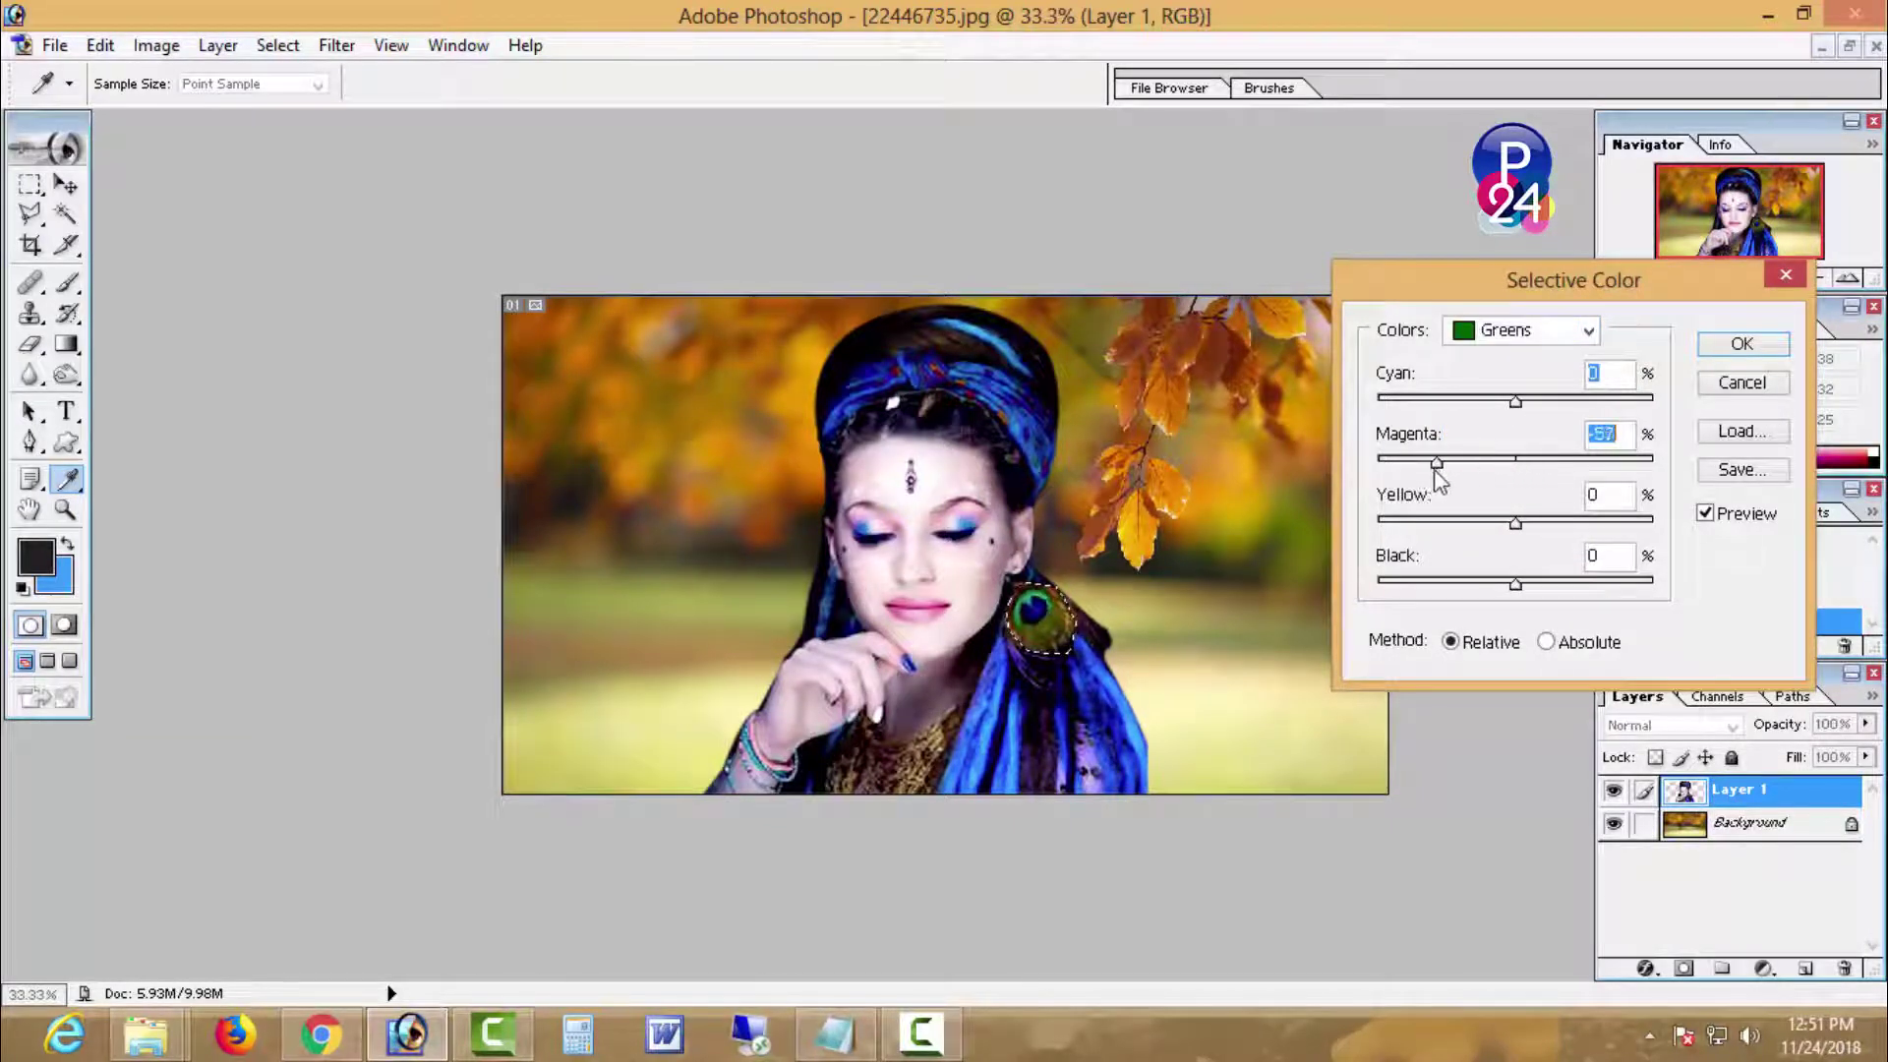
left_click_drag(1519, 405, 1462, 403)
left_click(1515, 584)
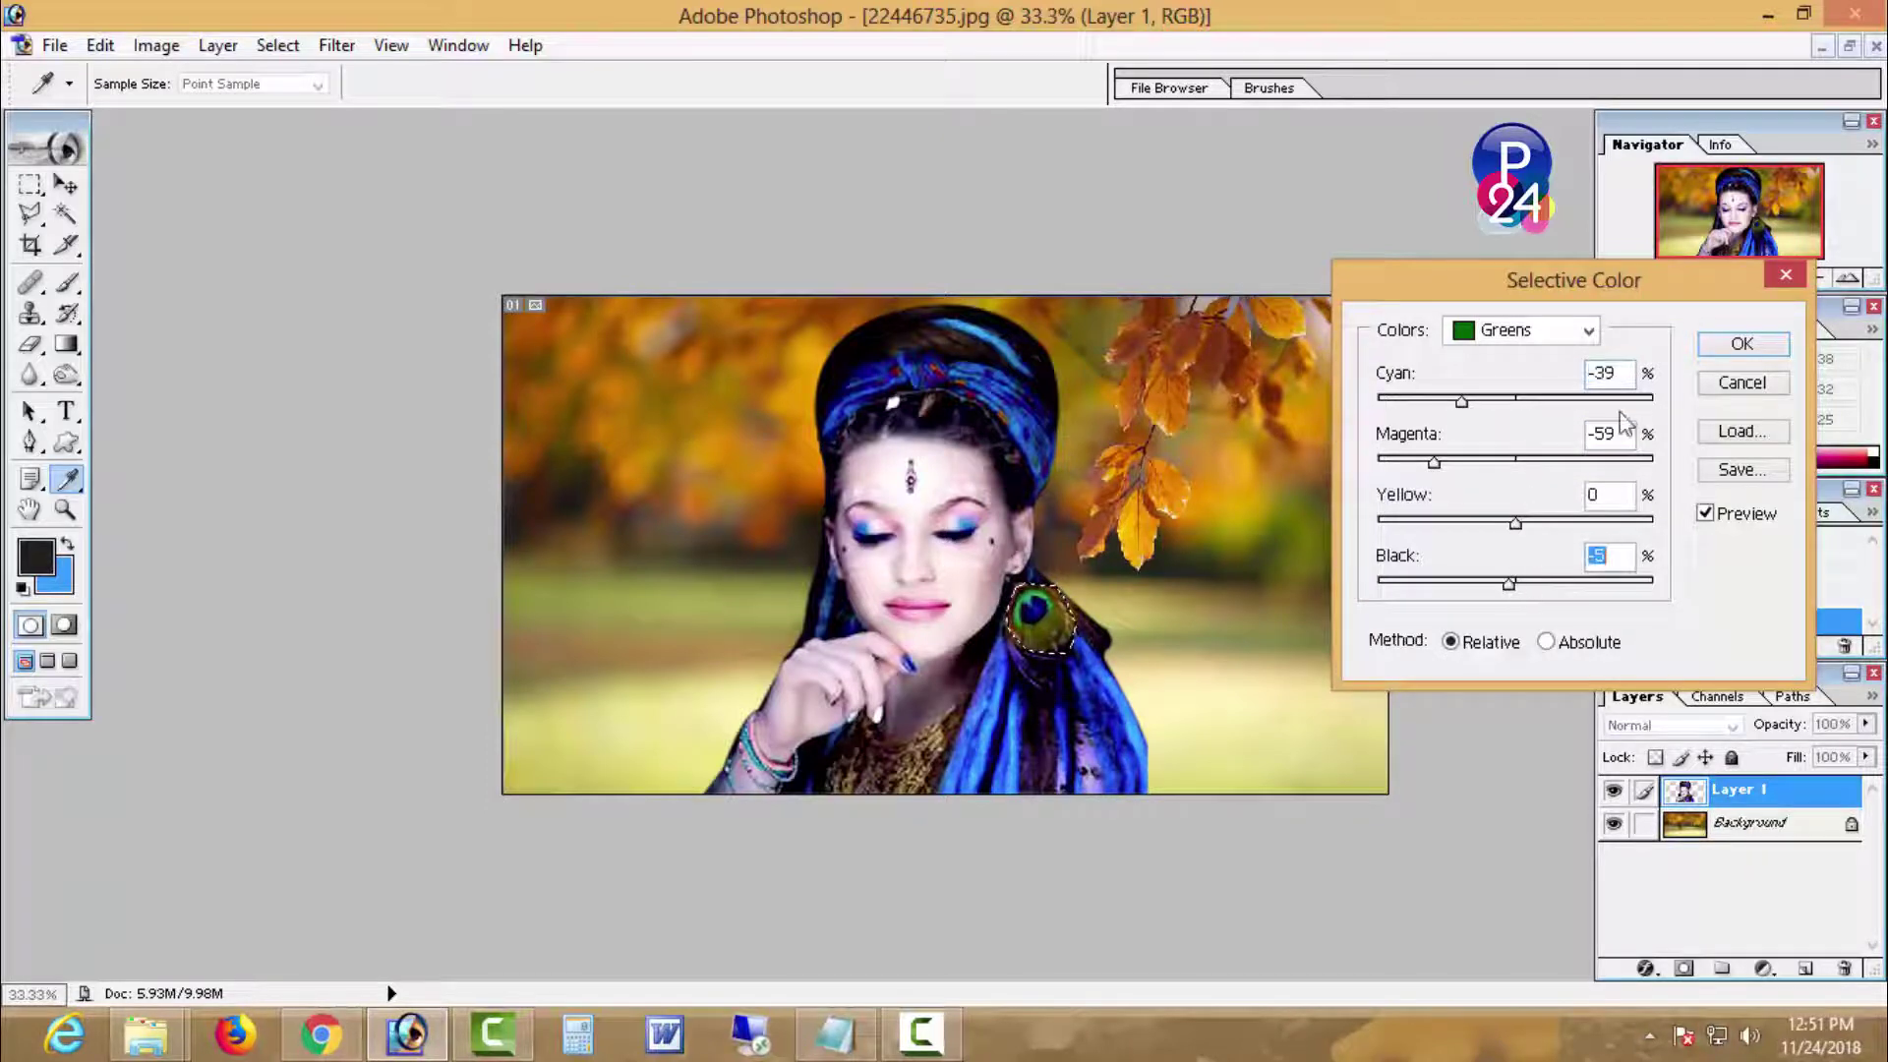
left_click(1741, 343)
Step: Increase the peacock feather's contrast with Brightness/Contrast and deselect it
left_click(156, 45)
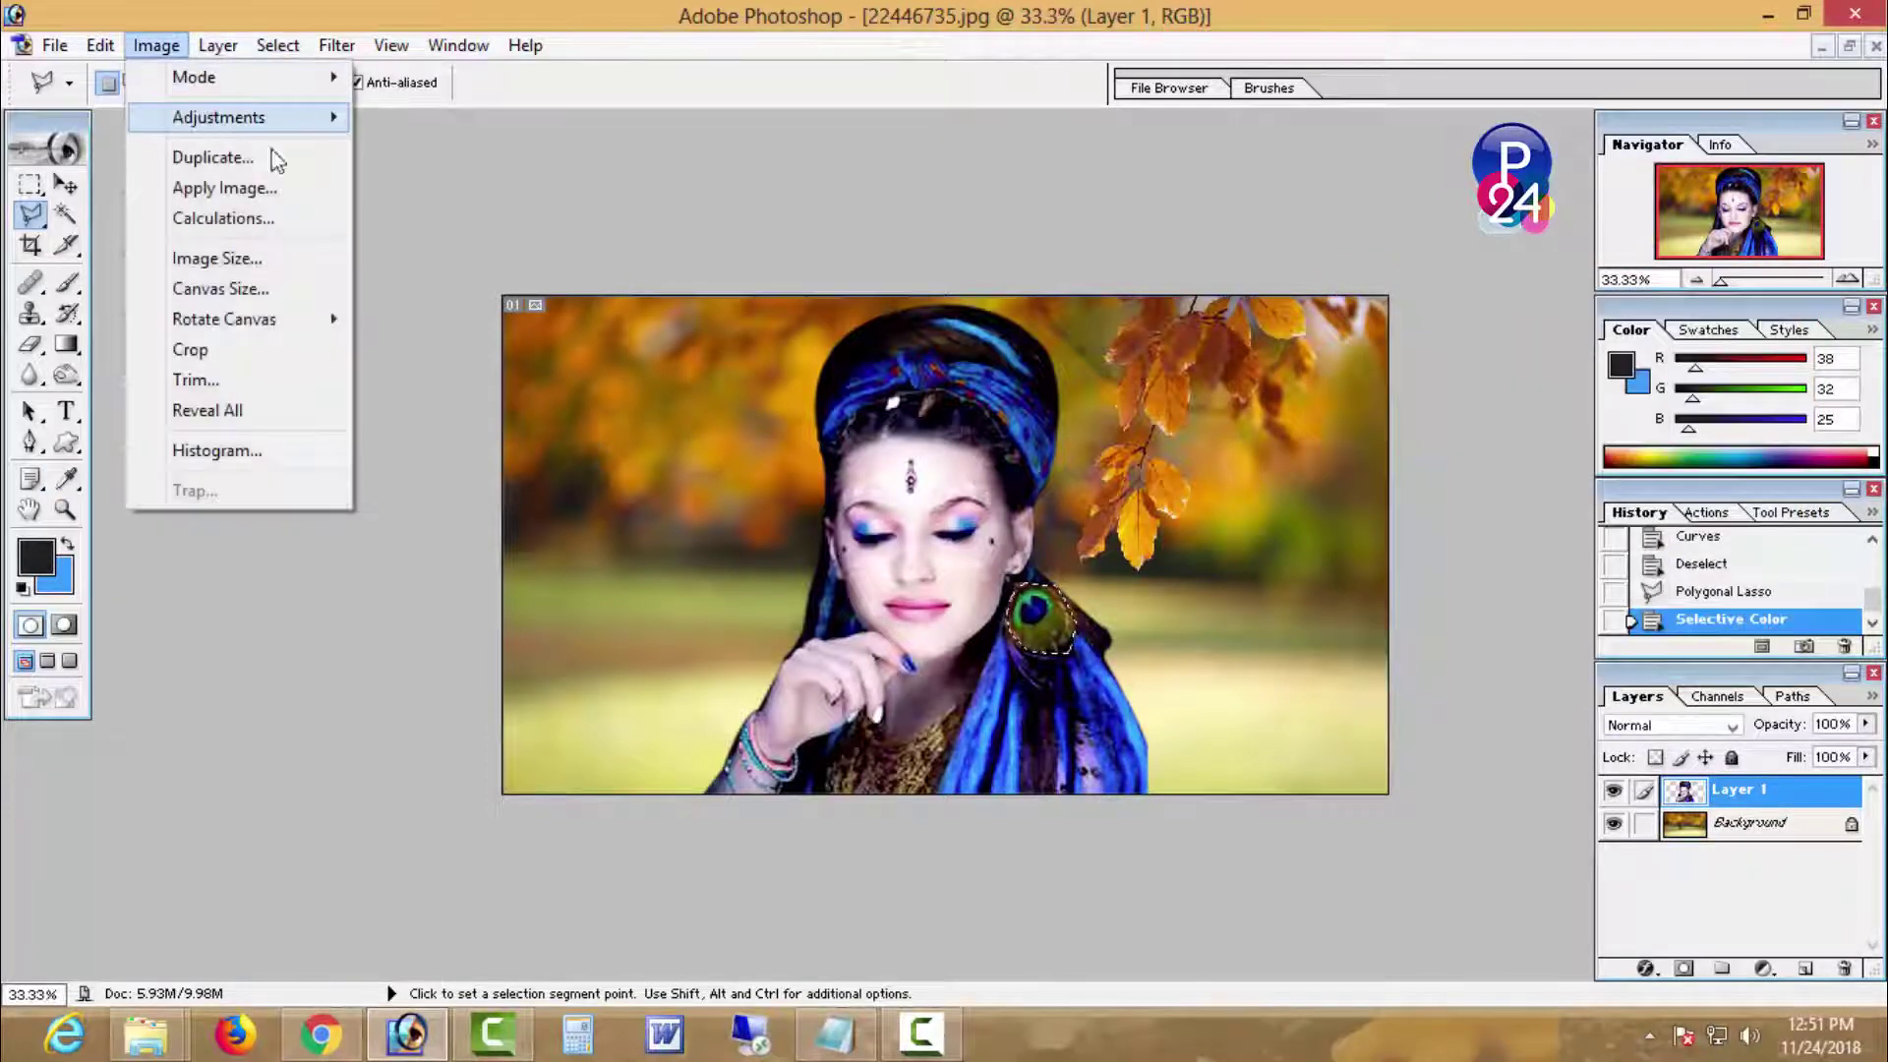
mouse_move(295, 117)
left_click(530, 301)
left_click_drag(1534, 389, 1545, 390)
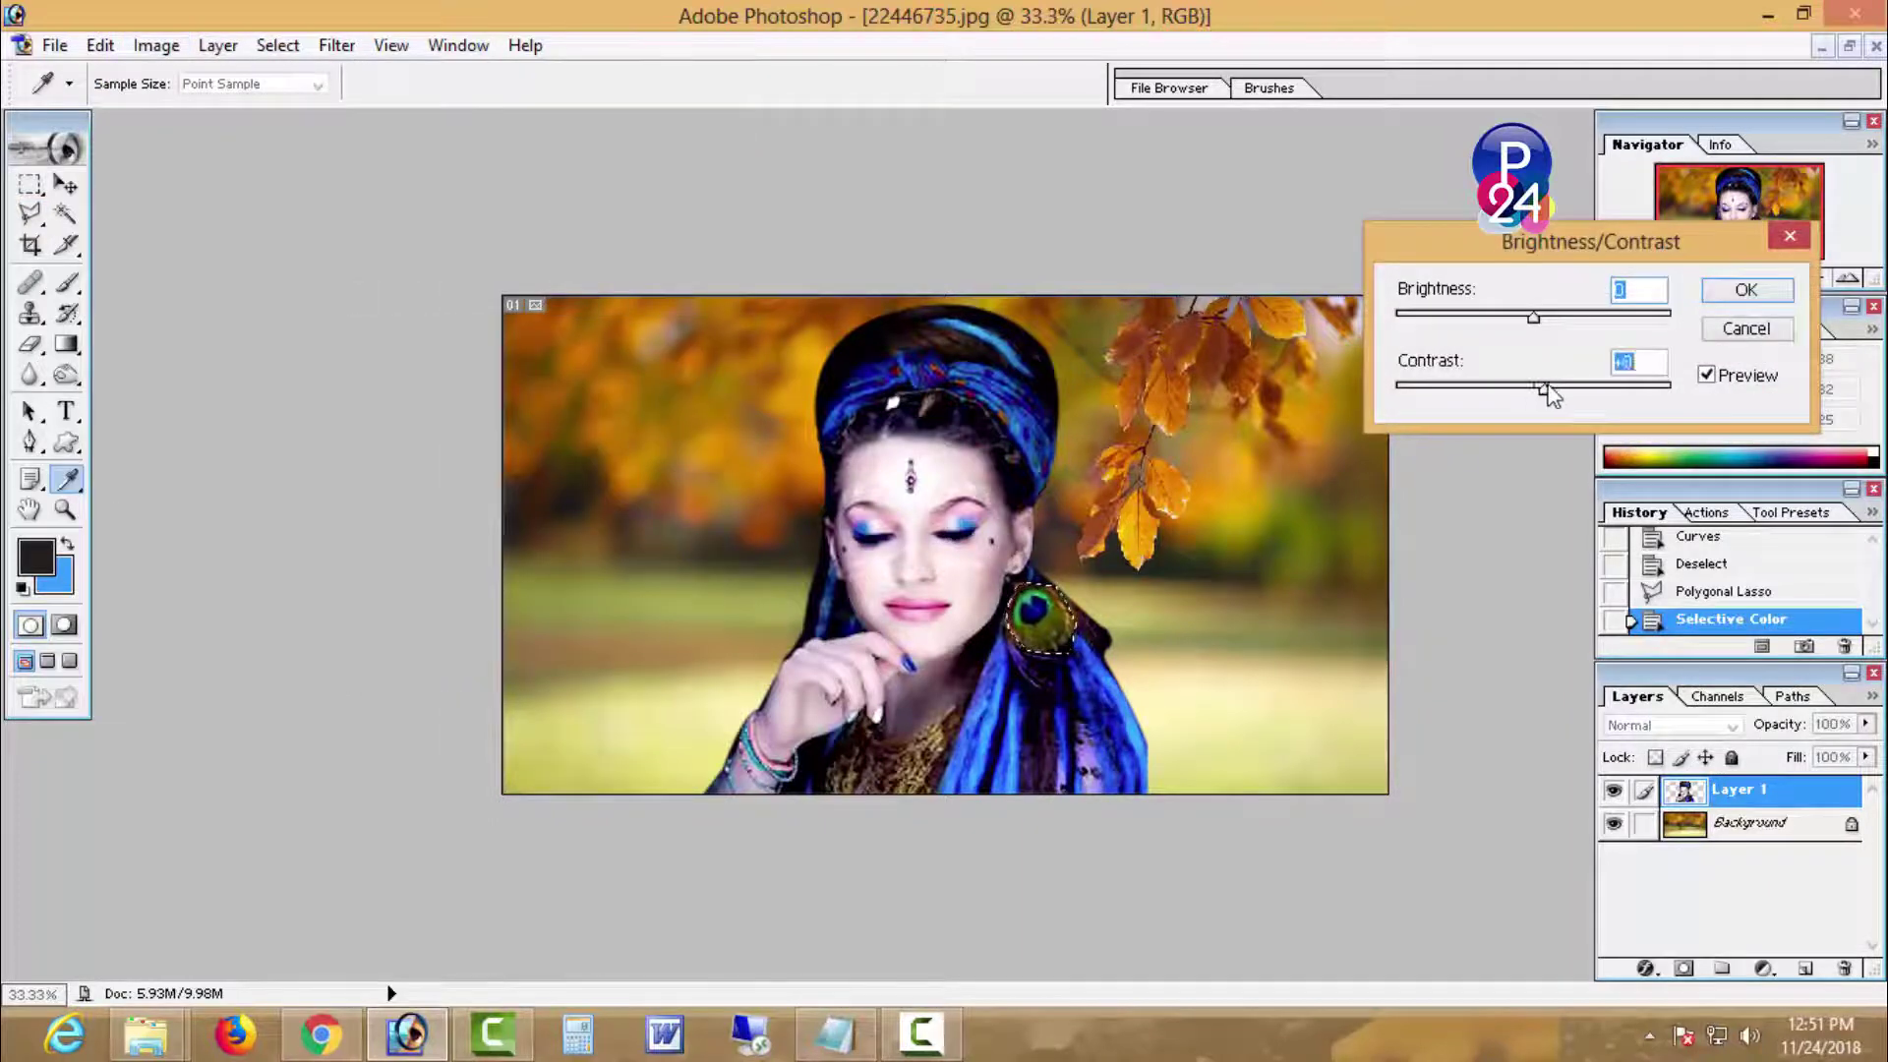
left_click(1742, 291)
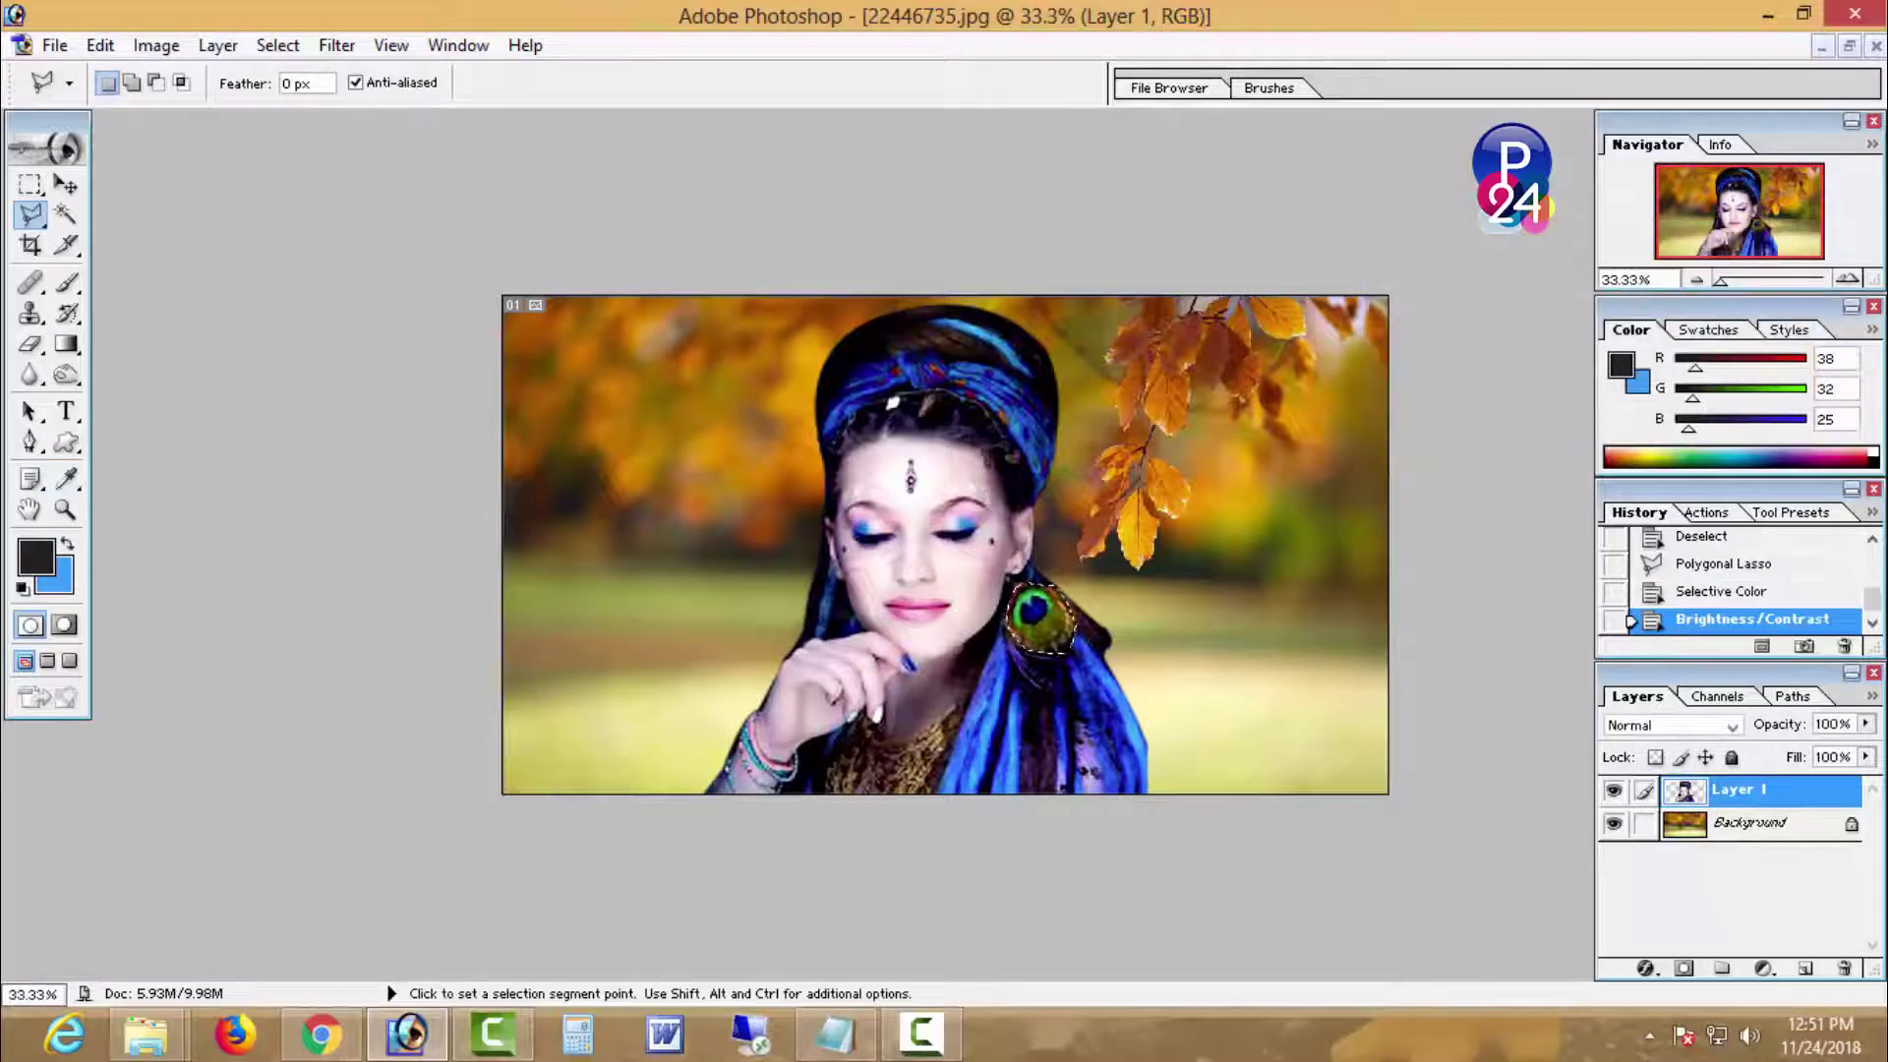
right_click(987, 474)
left_click(1023, 488)
Step: Select the skin of the woman's hand, face and neck with the Magic Wand at tolerance 52 and feather the selection
left_click(954, 630)
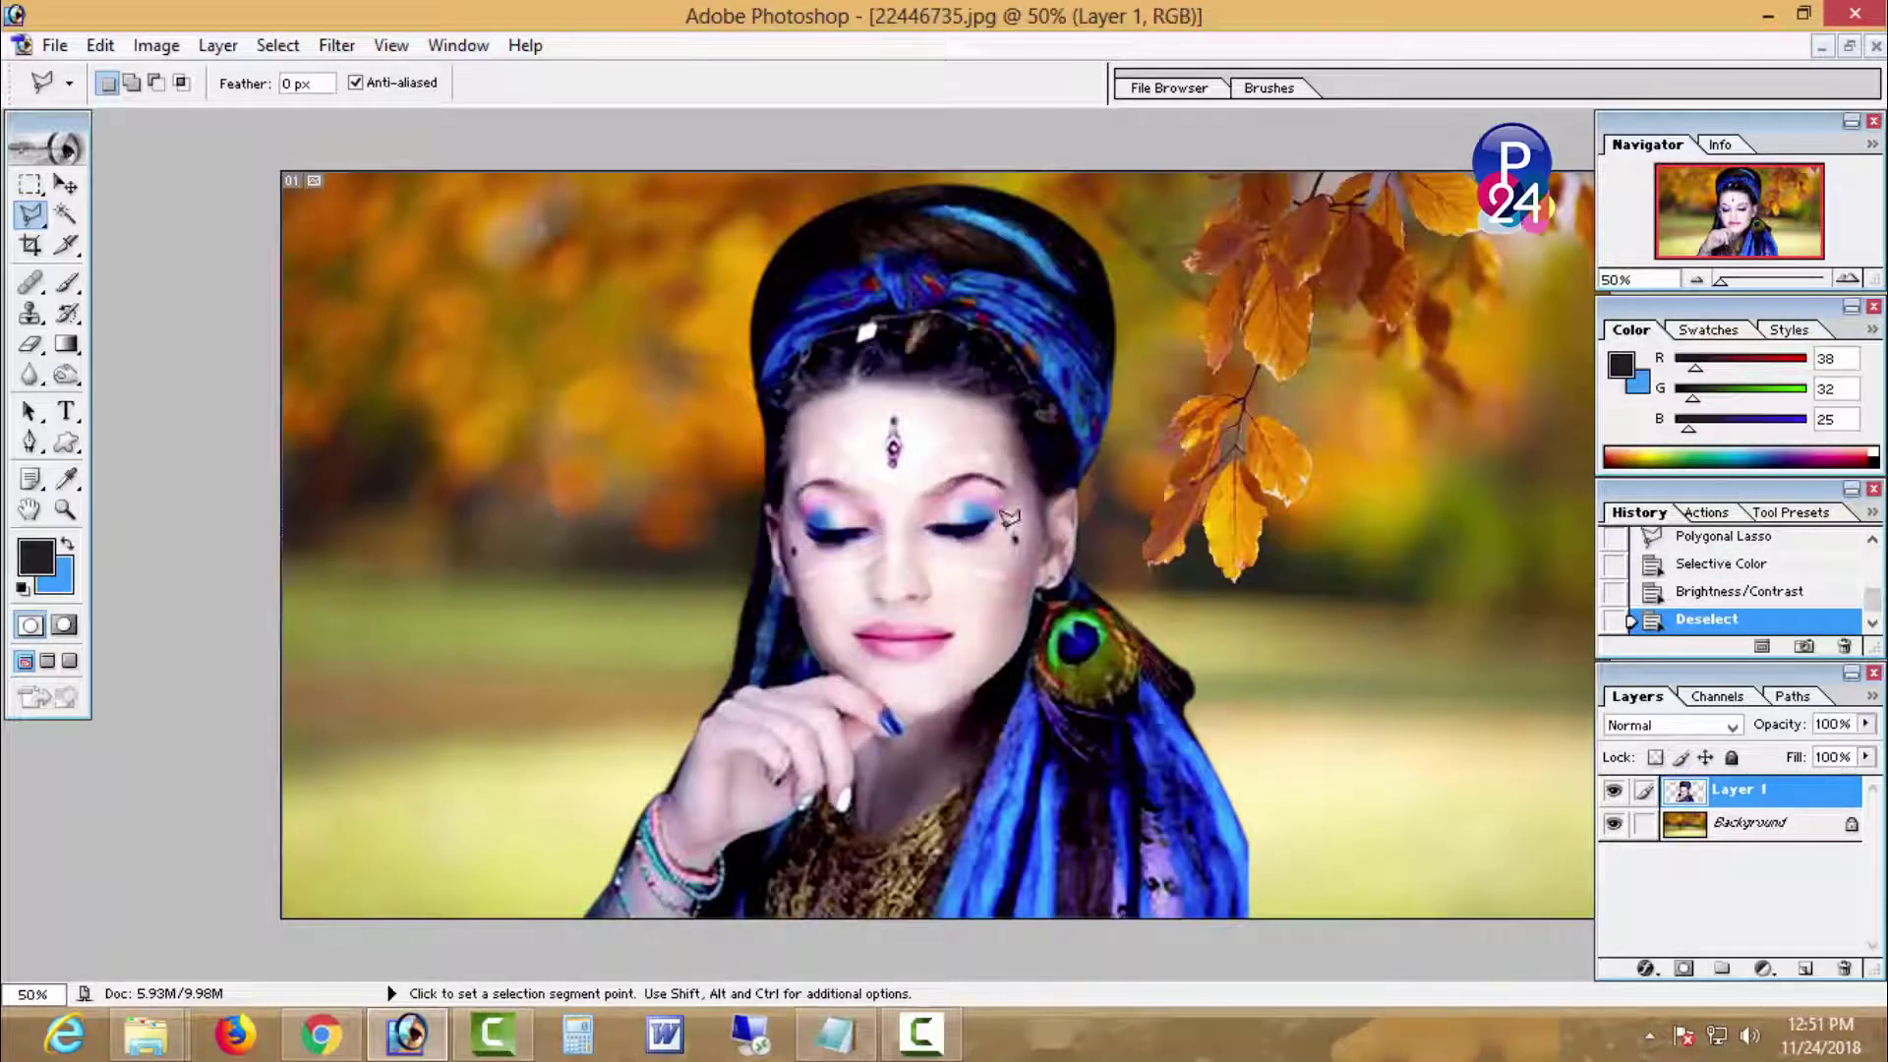
left_click(65, 213)
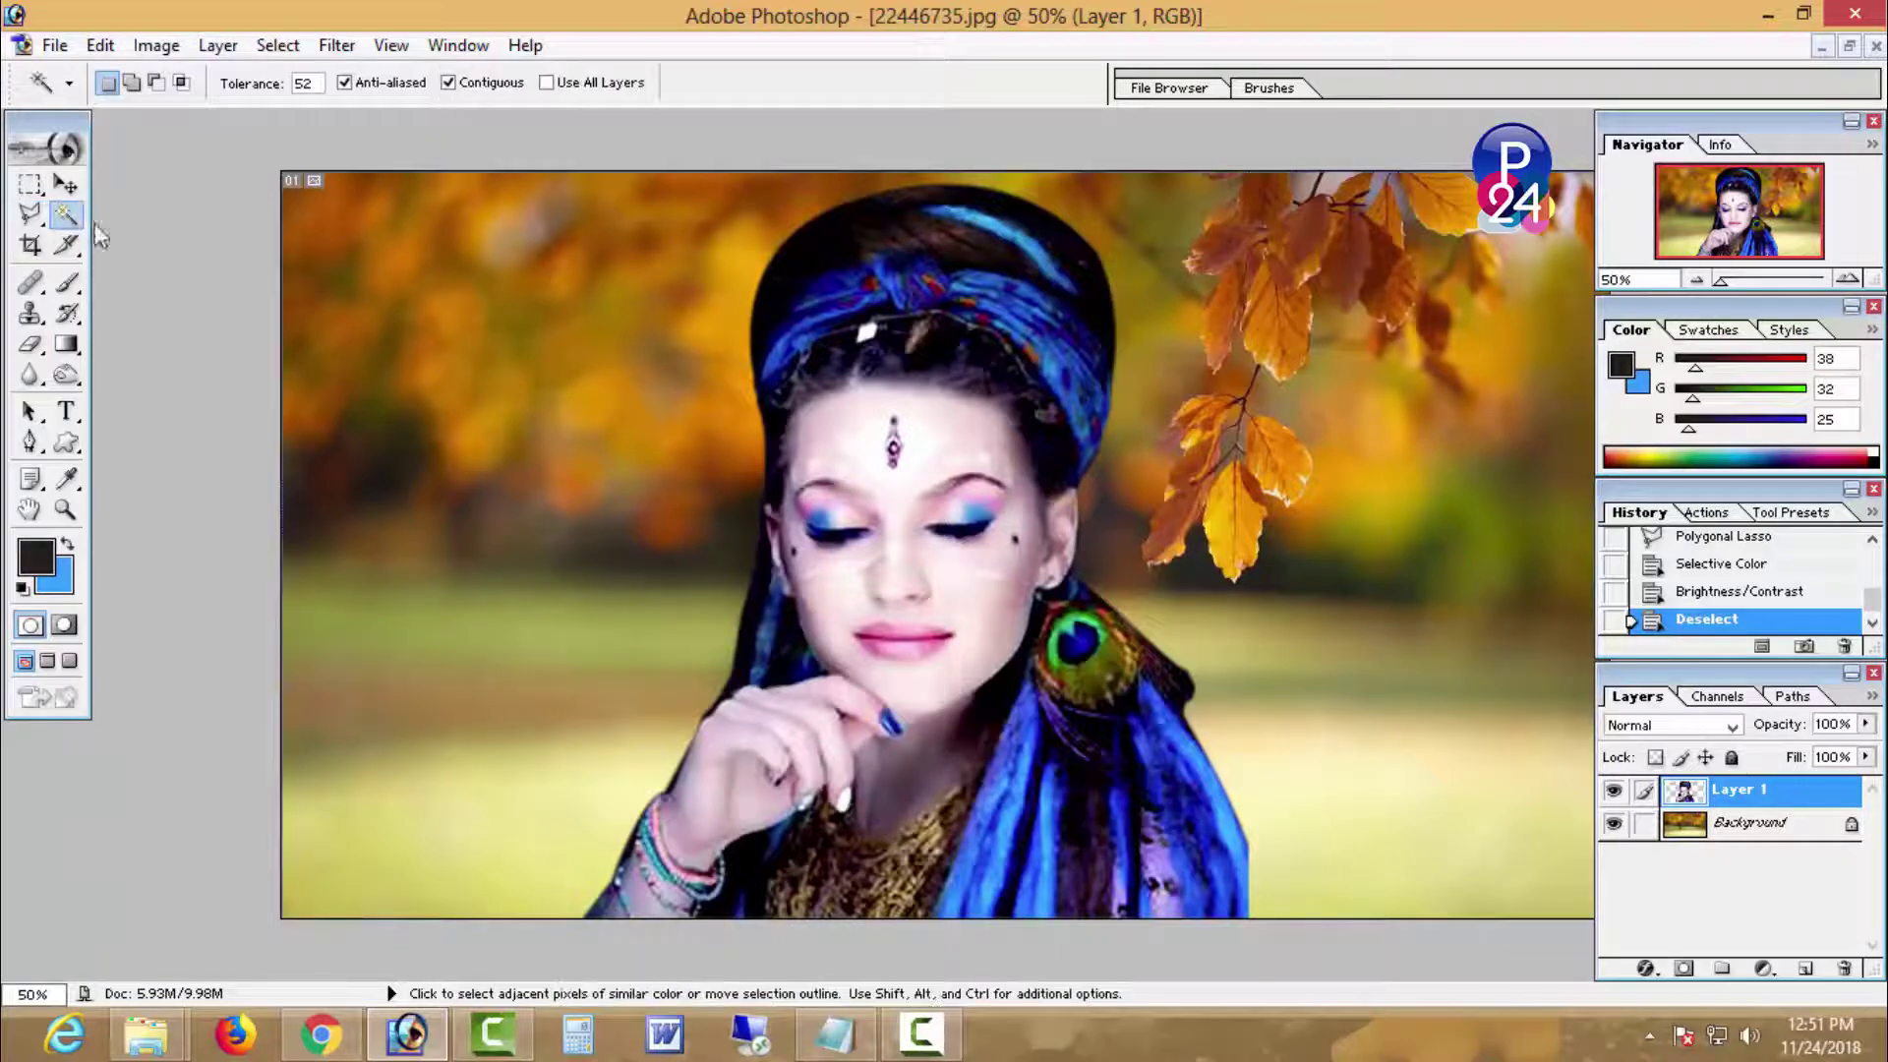
left_click(714, 797)
left_click(710, 822, "shift")
left_click(916, 785, "shift")
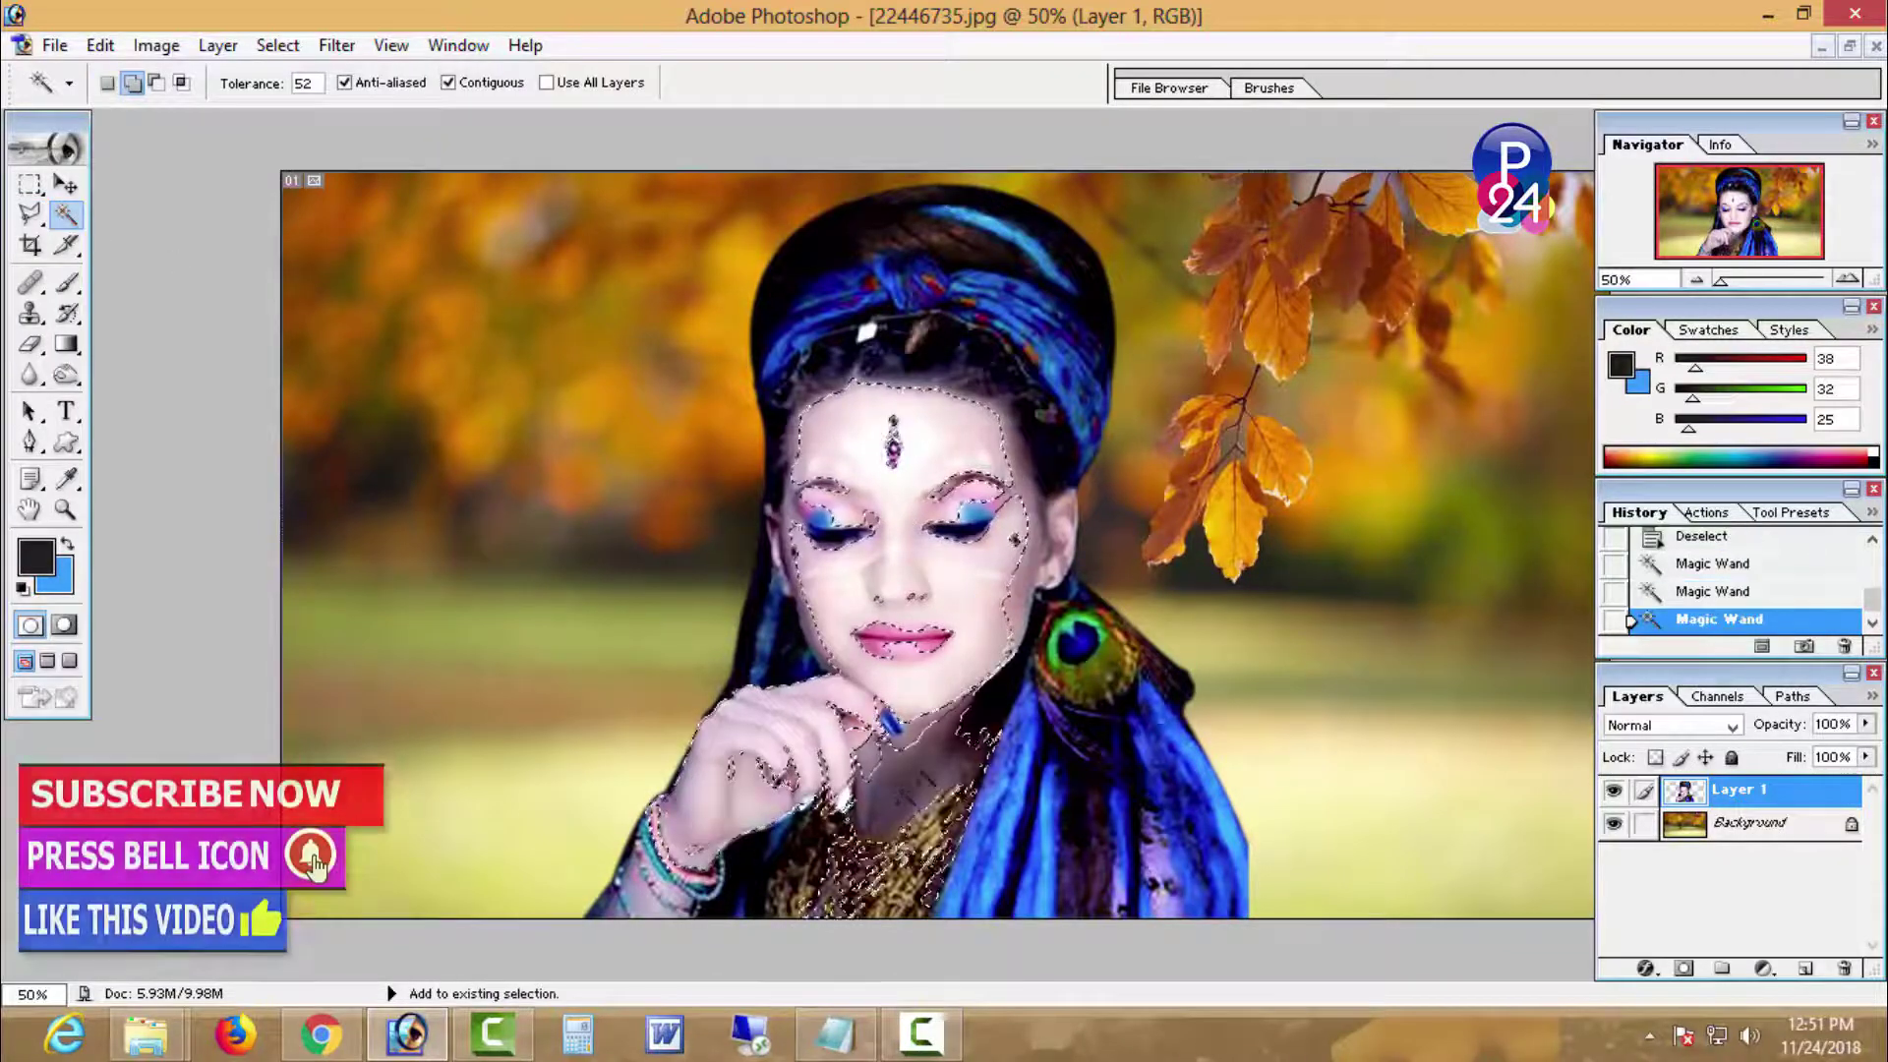
right_click(1054, 366)
left_click(1170, 619)
key("Return")
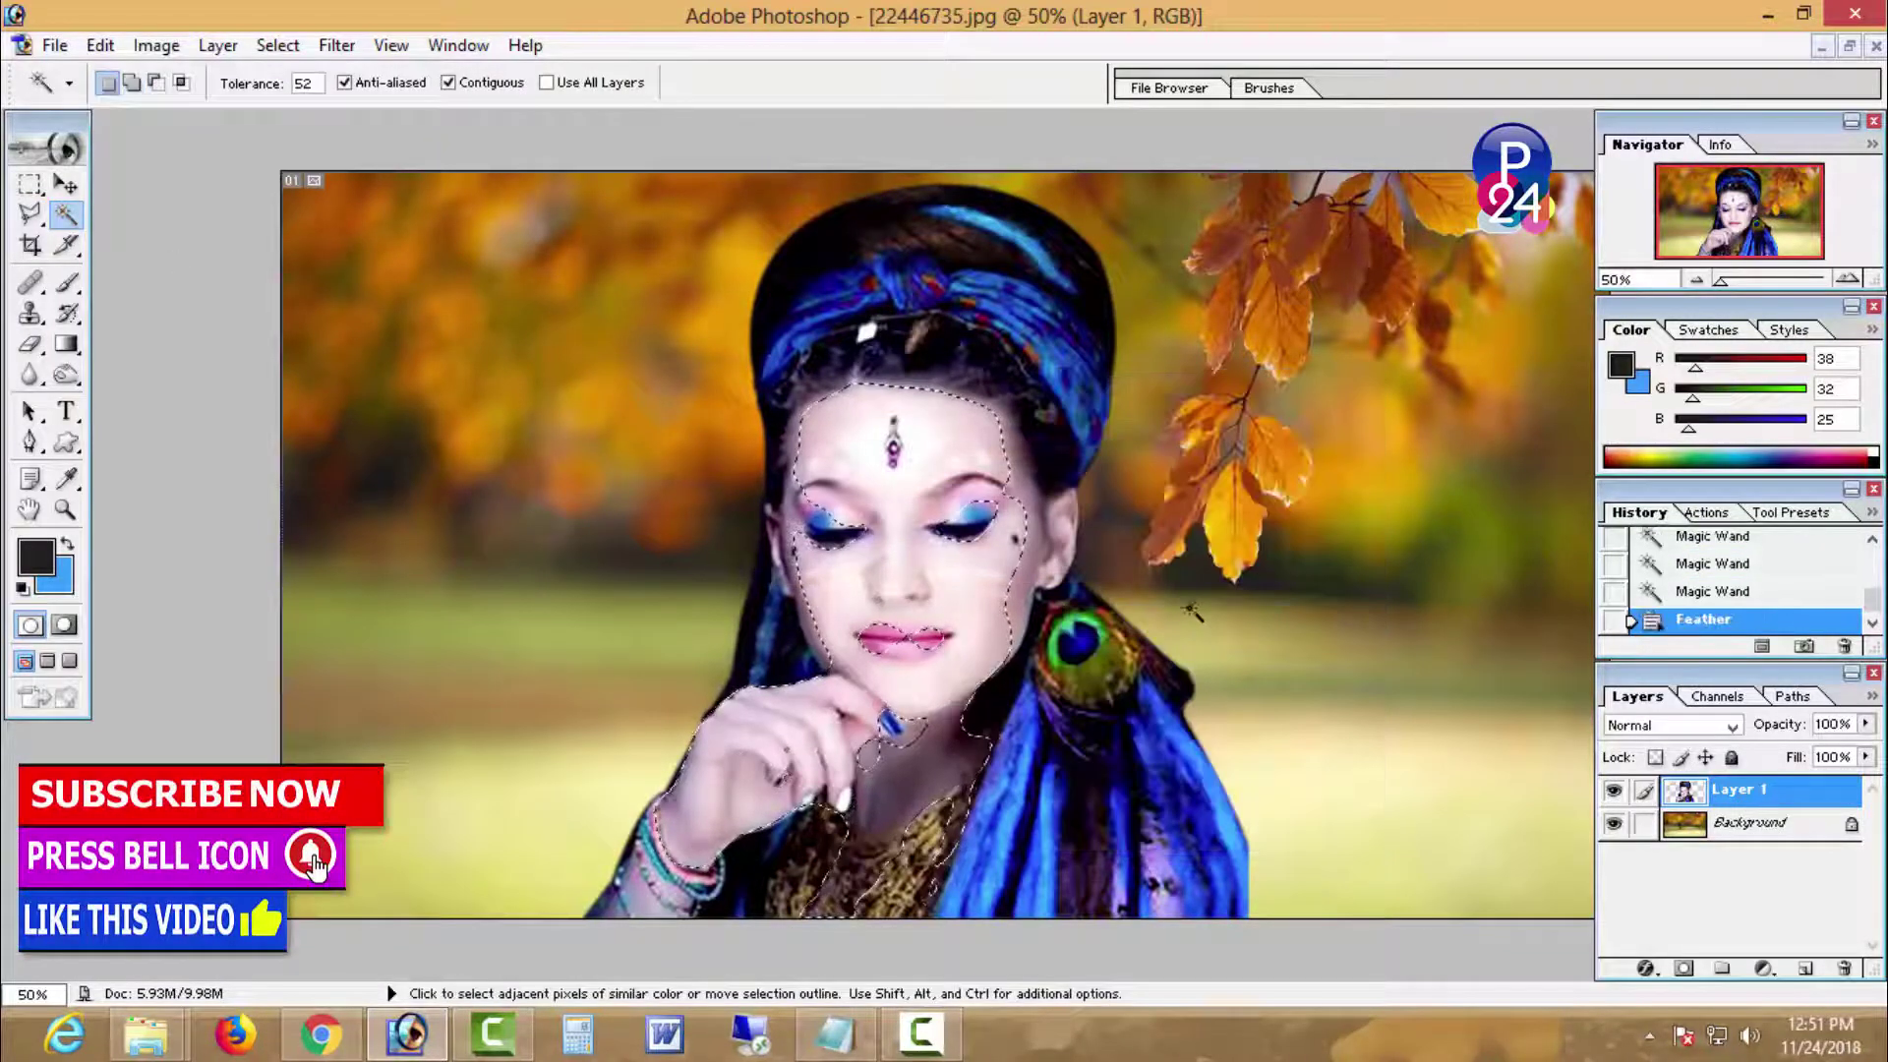
Step: Subtract the woman's face from the skin selection with the Polygonal Lasso and feather the remaining hand and neck selection
left_click(30, 183)
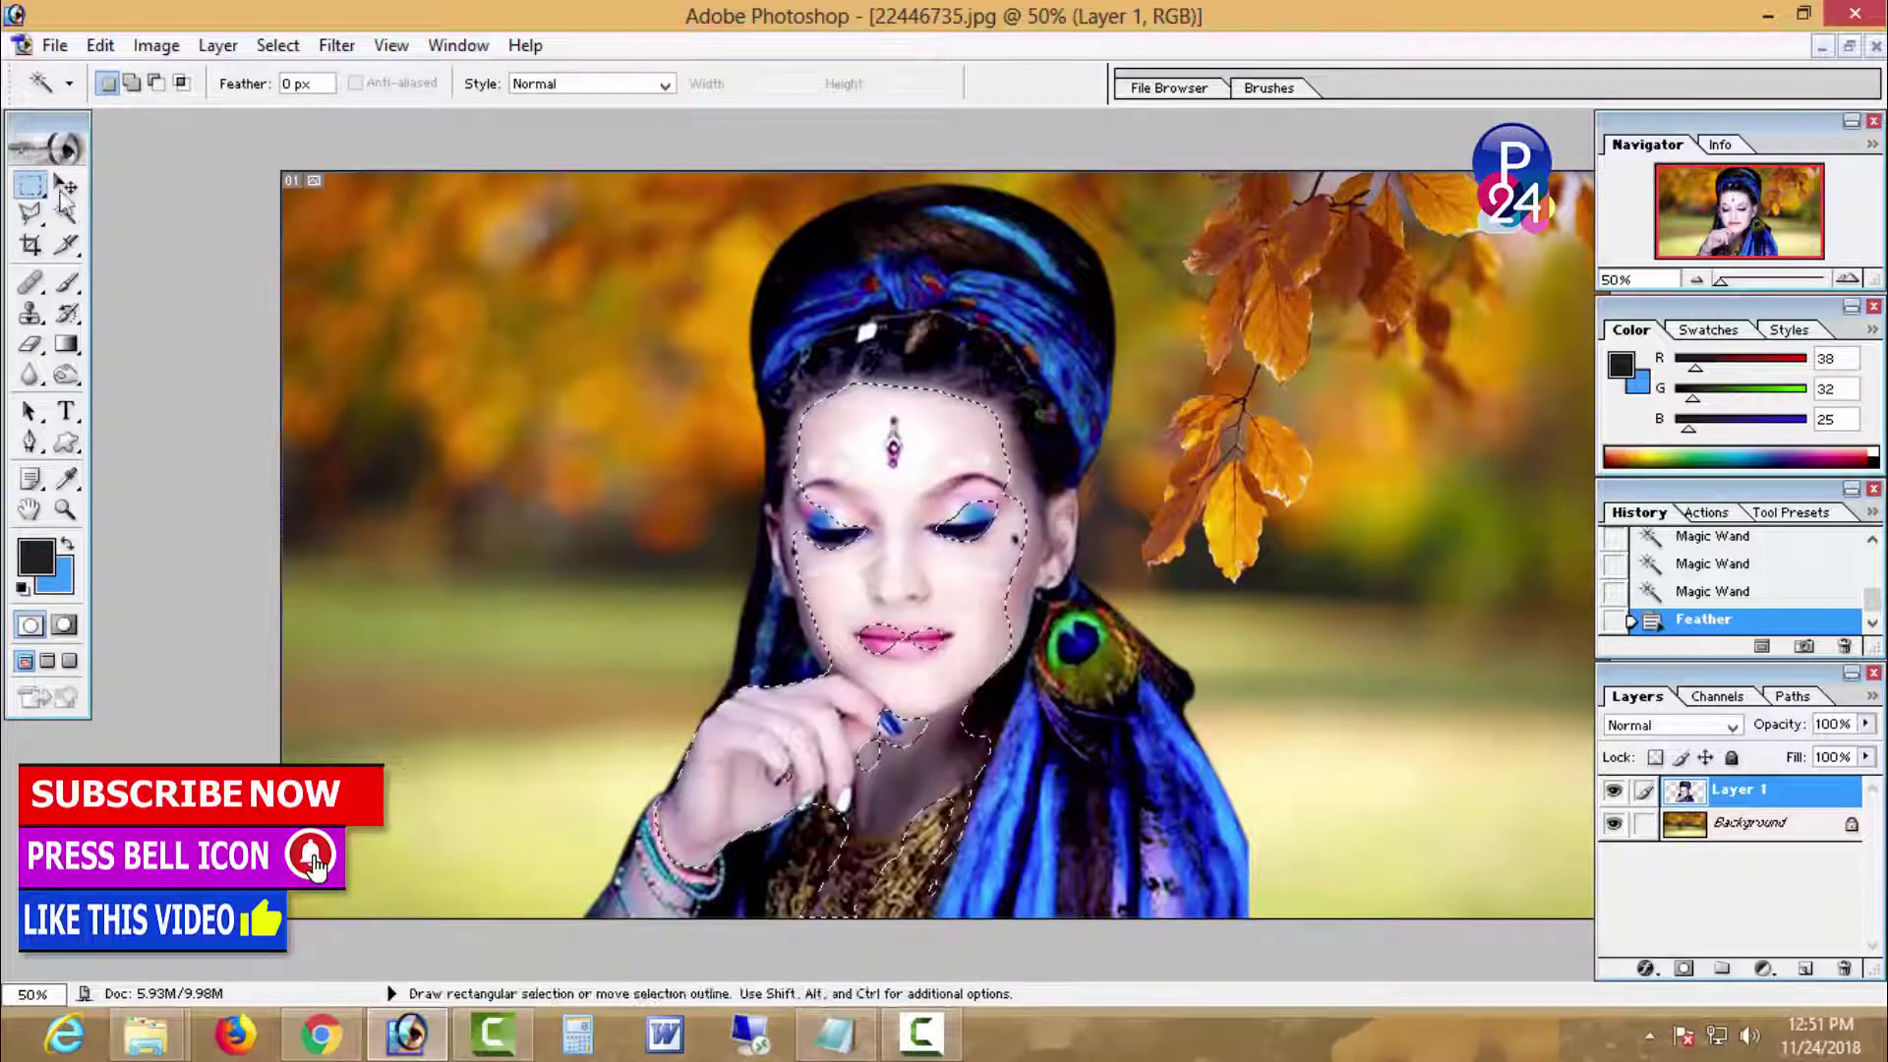
left_click(31, 213)
left_click(155, 82)
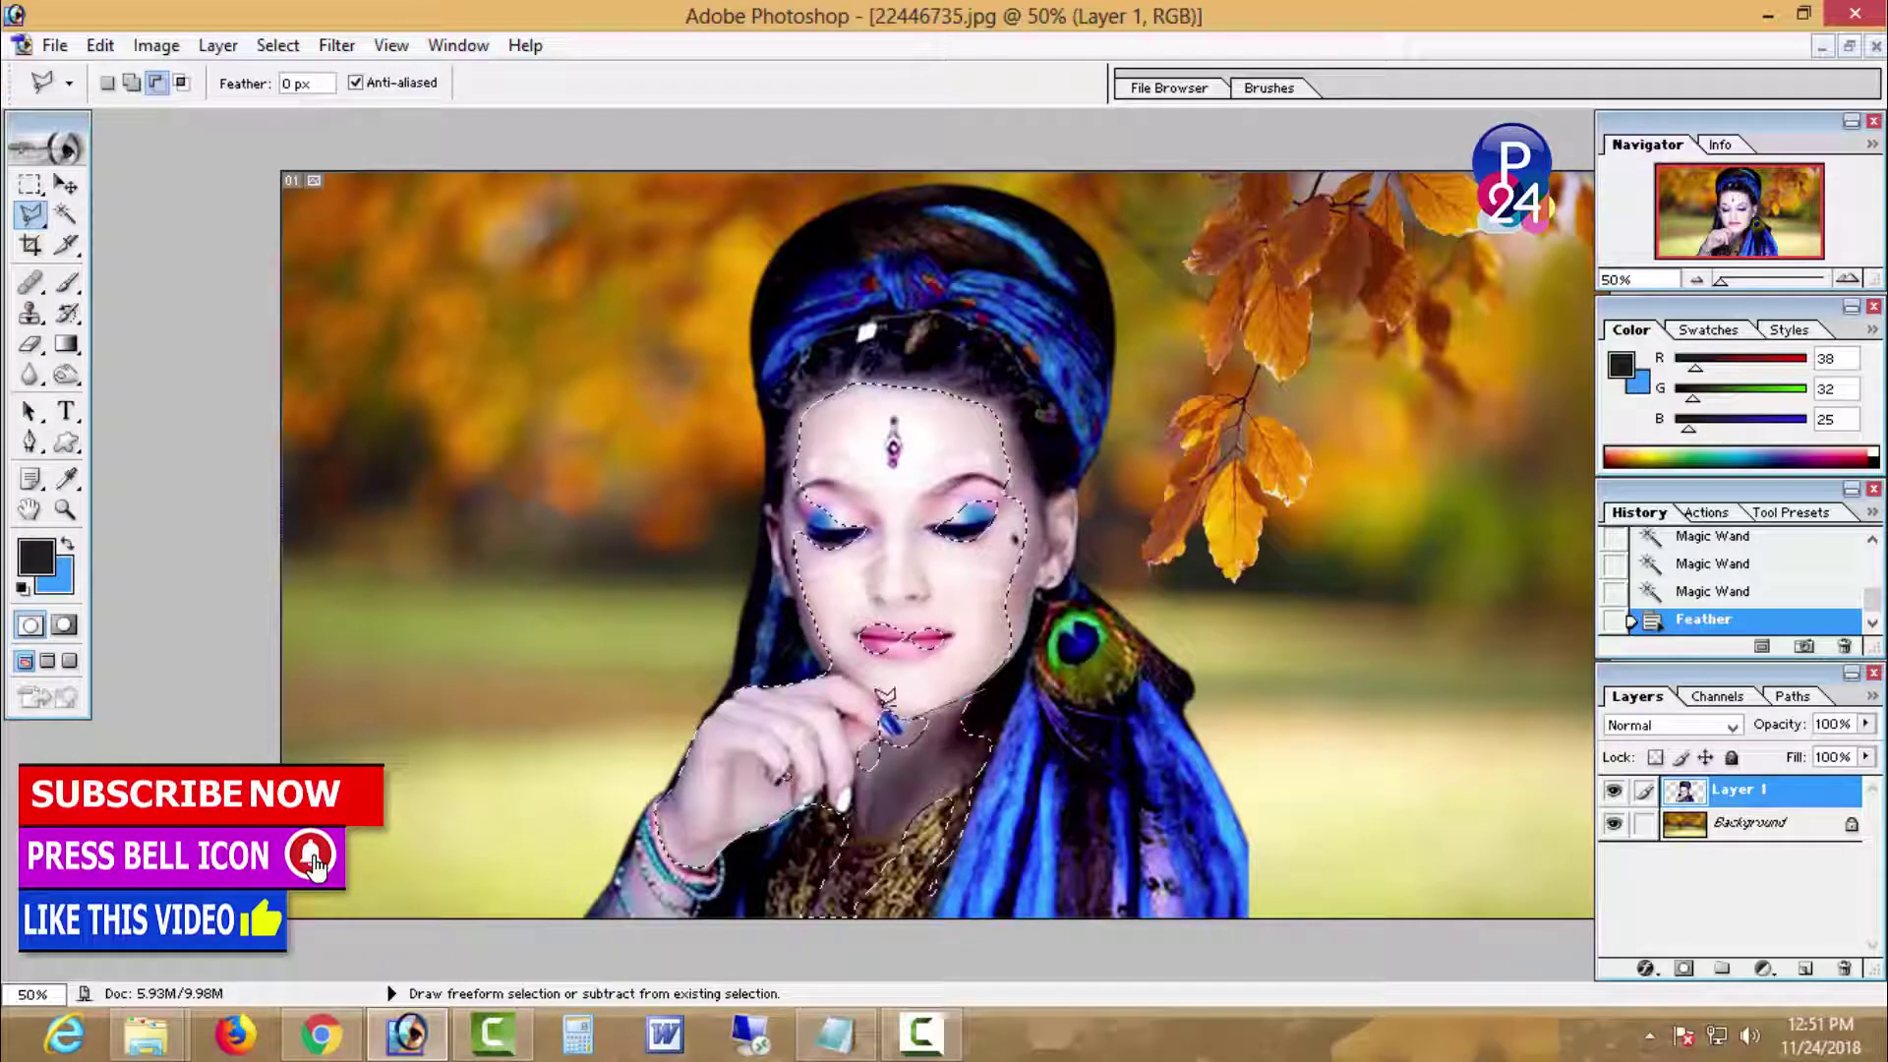
left_click(748, 596)
left_click(706, 480)
left_click(726, 327)
left_click(950, 286)
left_click(1122, 344)
left_click(1153, 537)
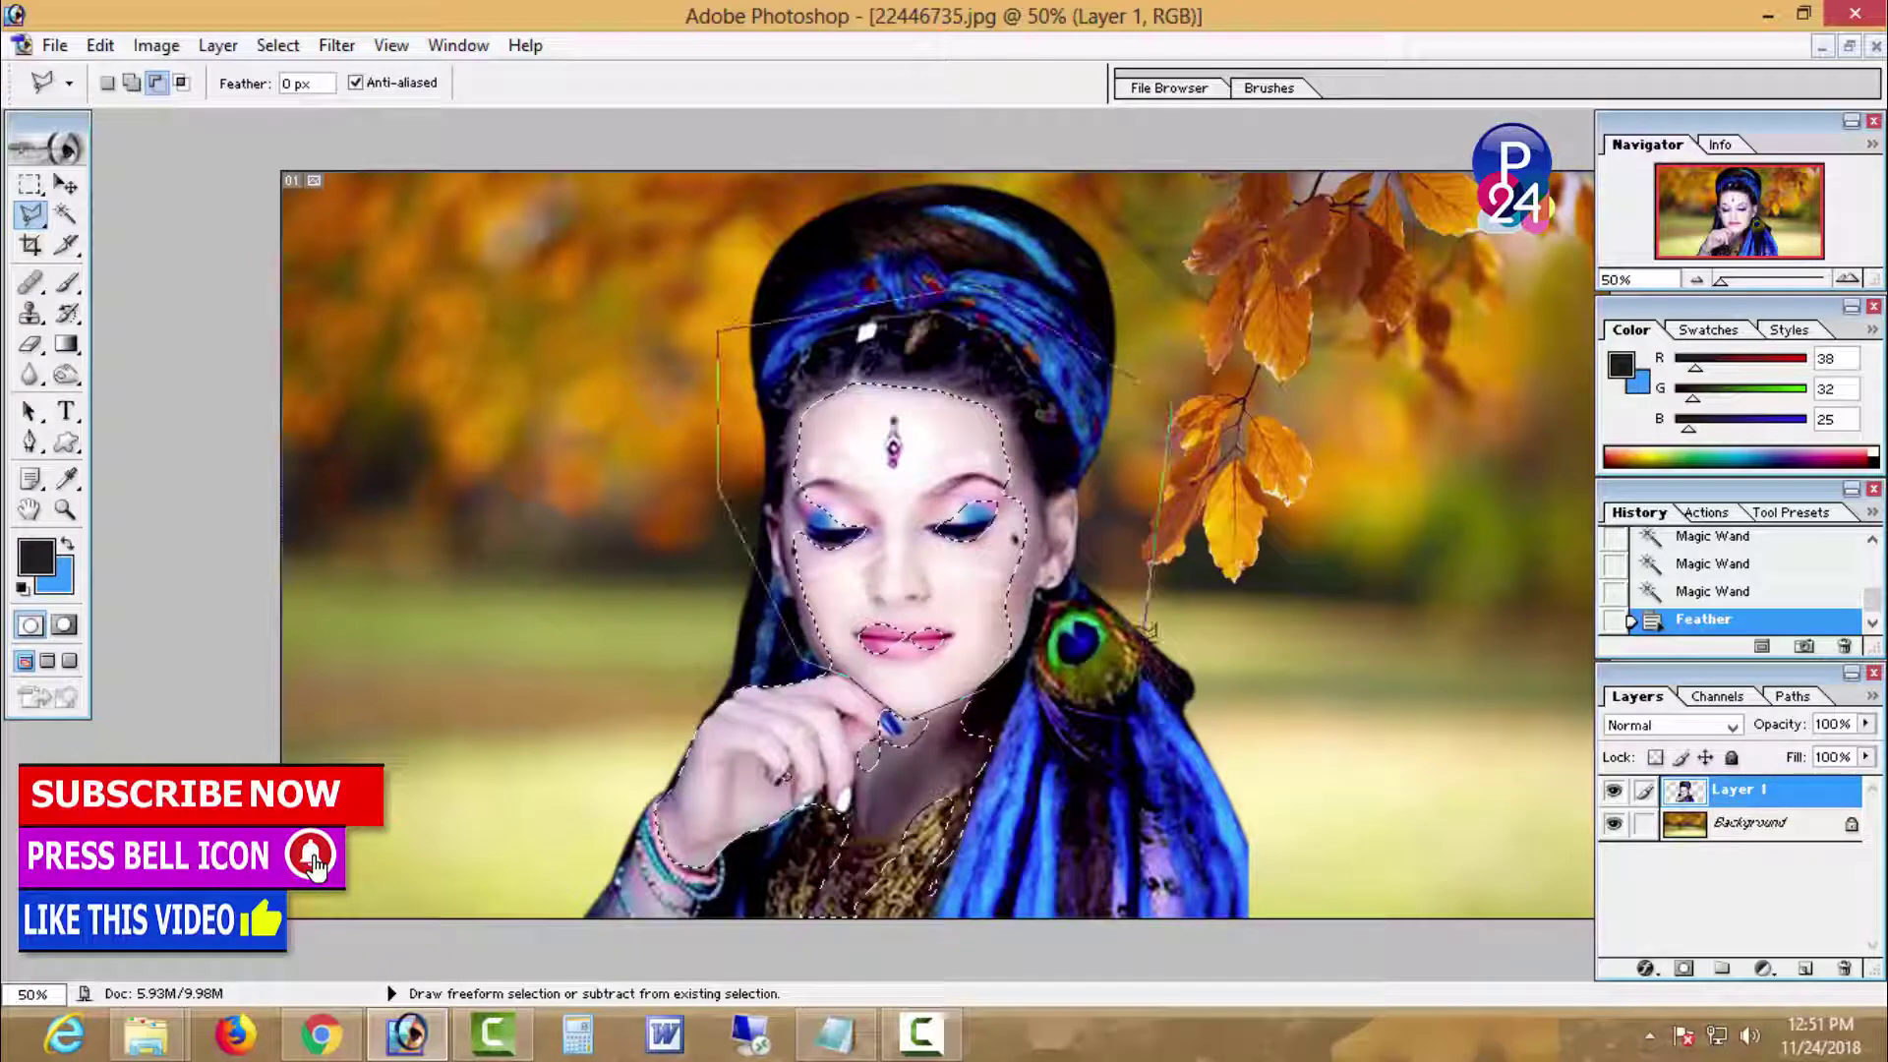
double_click(1139, 644)
right_click(1080, 428)
left_click(1160, 507)
key("Return")
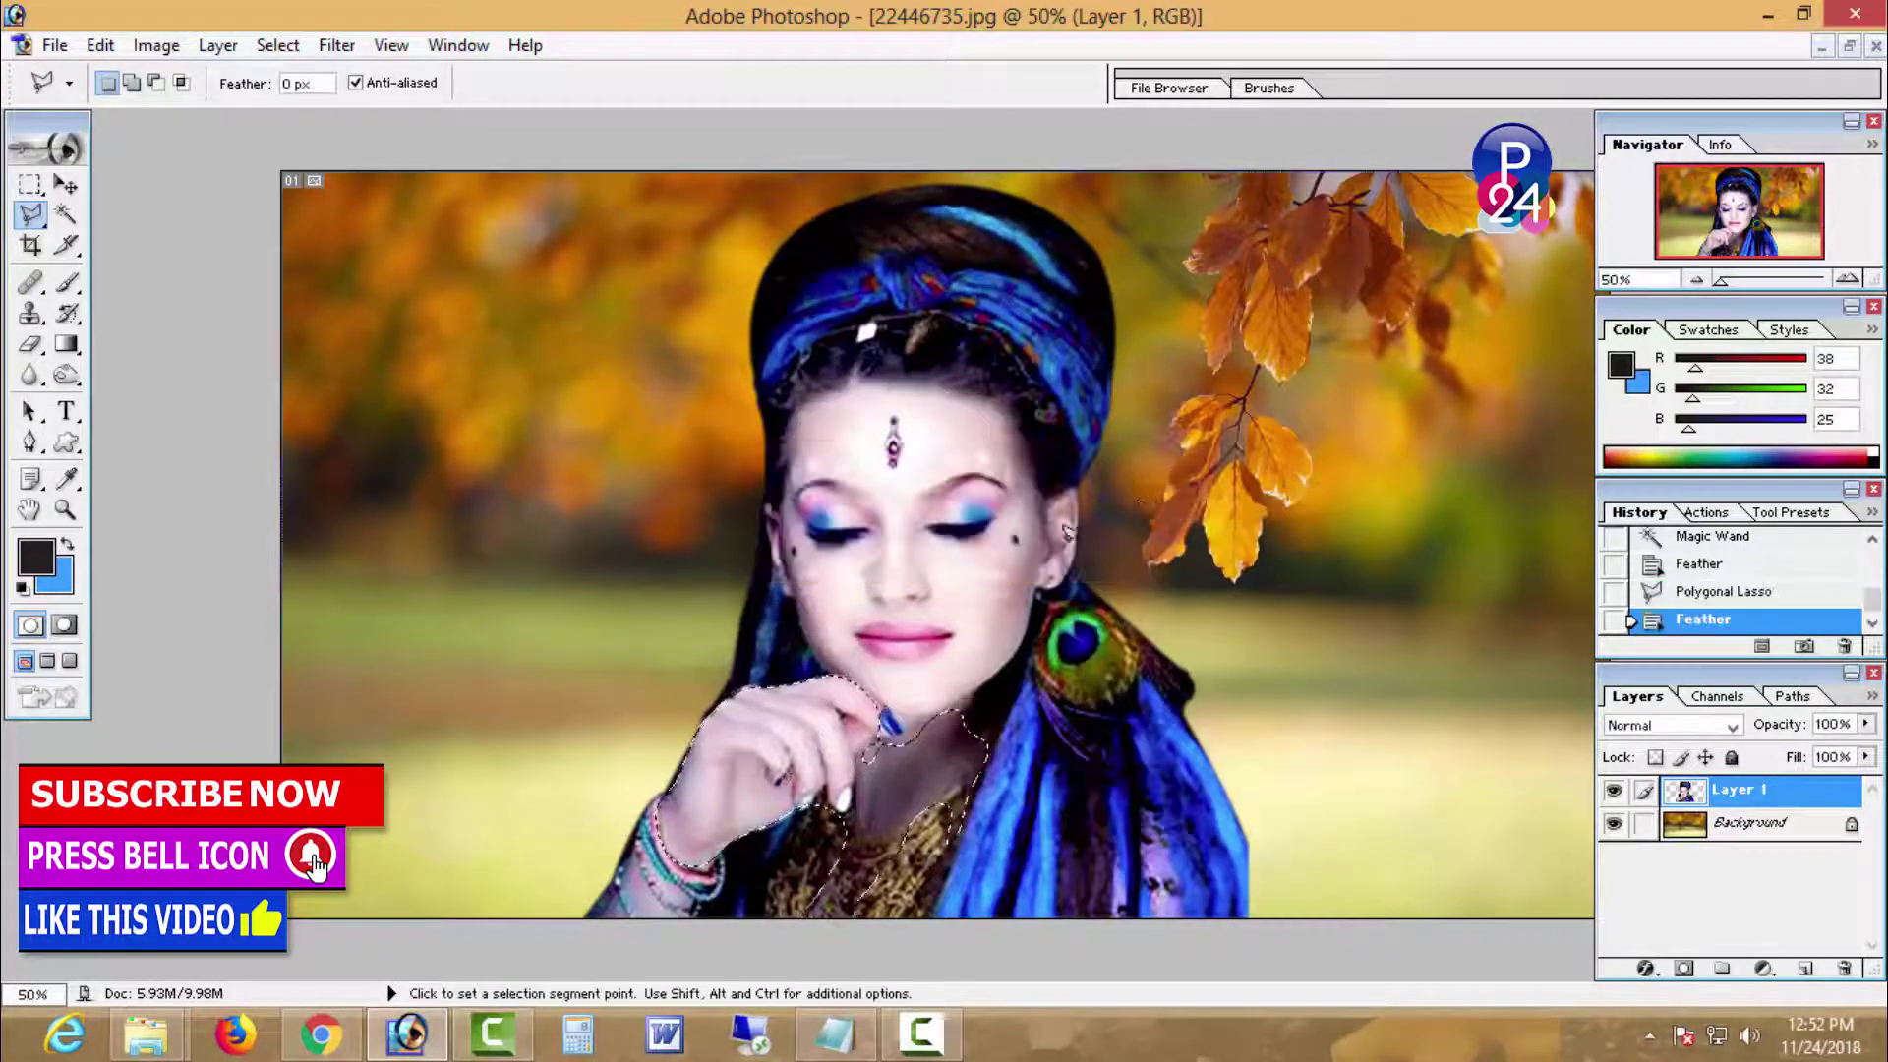
Step: Brighten the selected hand and neck with an RGB Curves point at input 85, output 129, and deselect
left_click(155, 45)
mouse_move(246, 117)
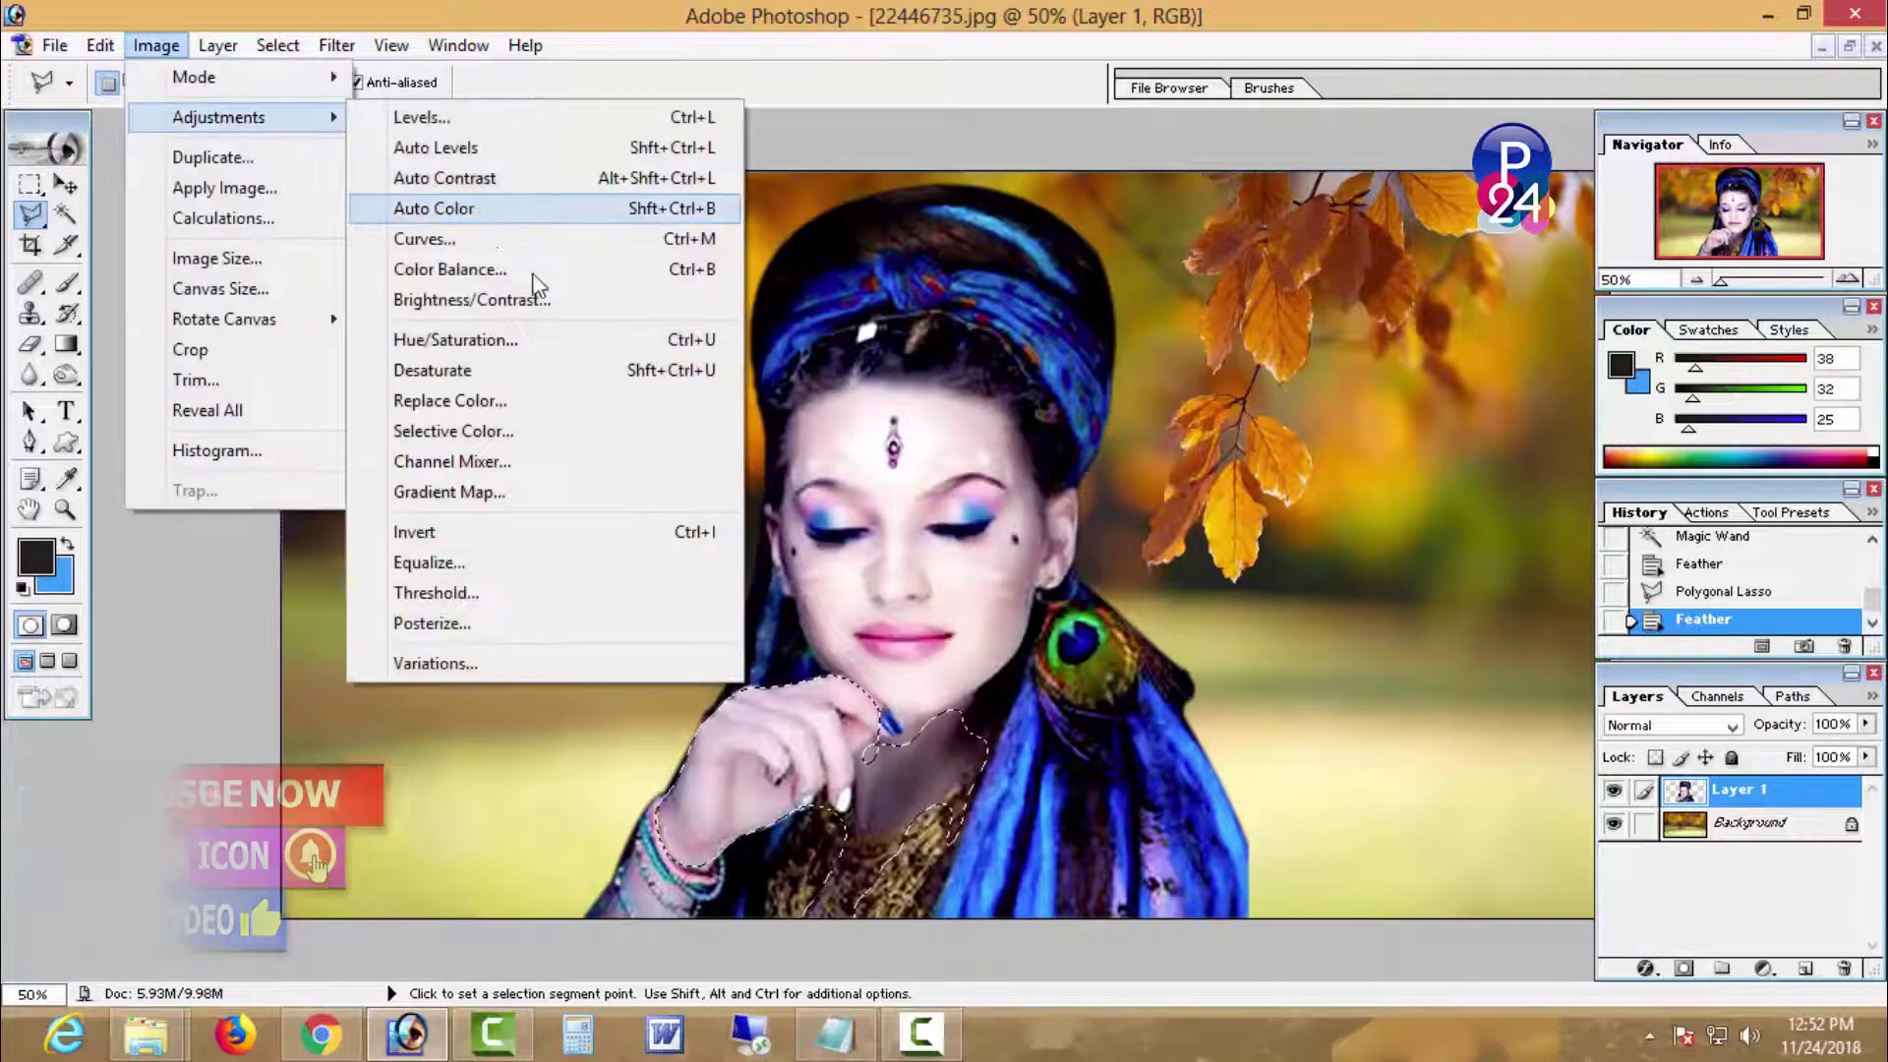
left_click(536, 239)
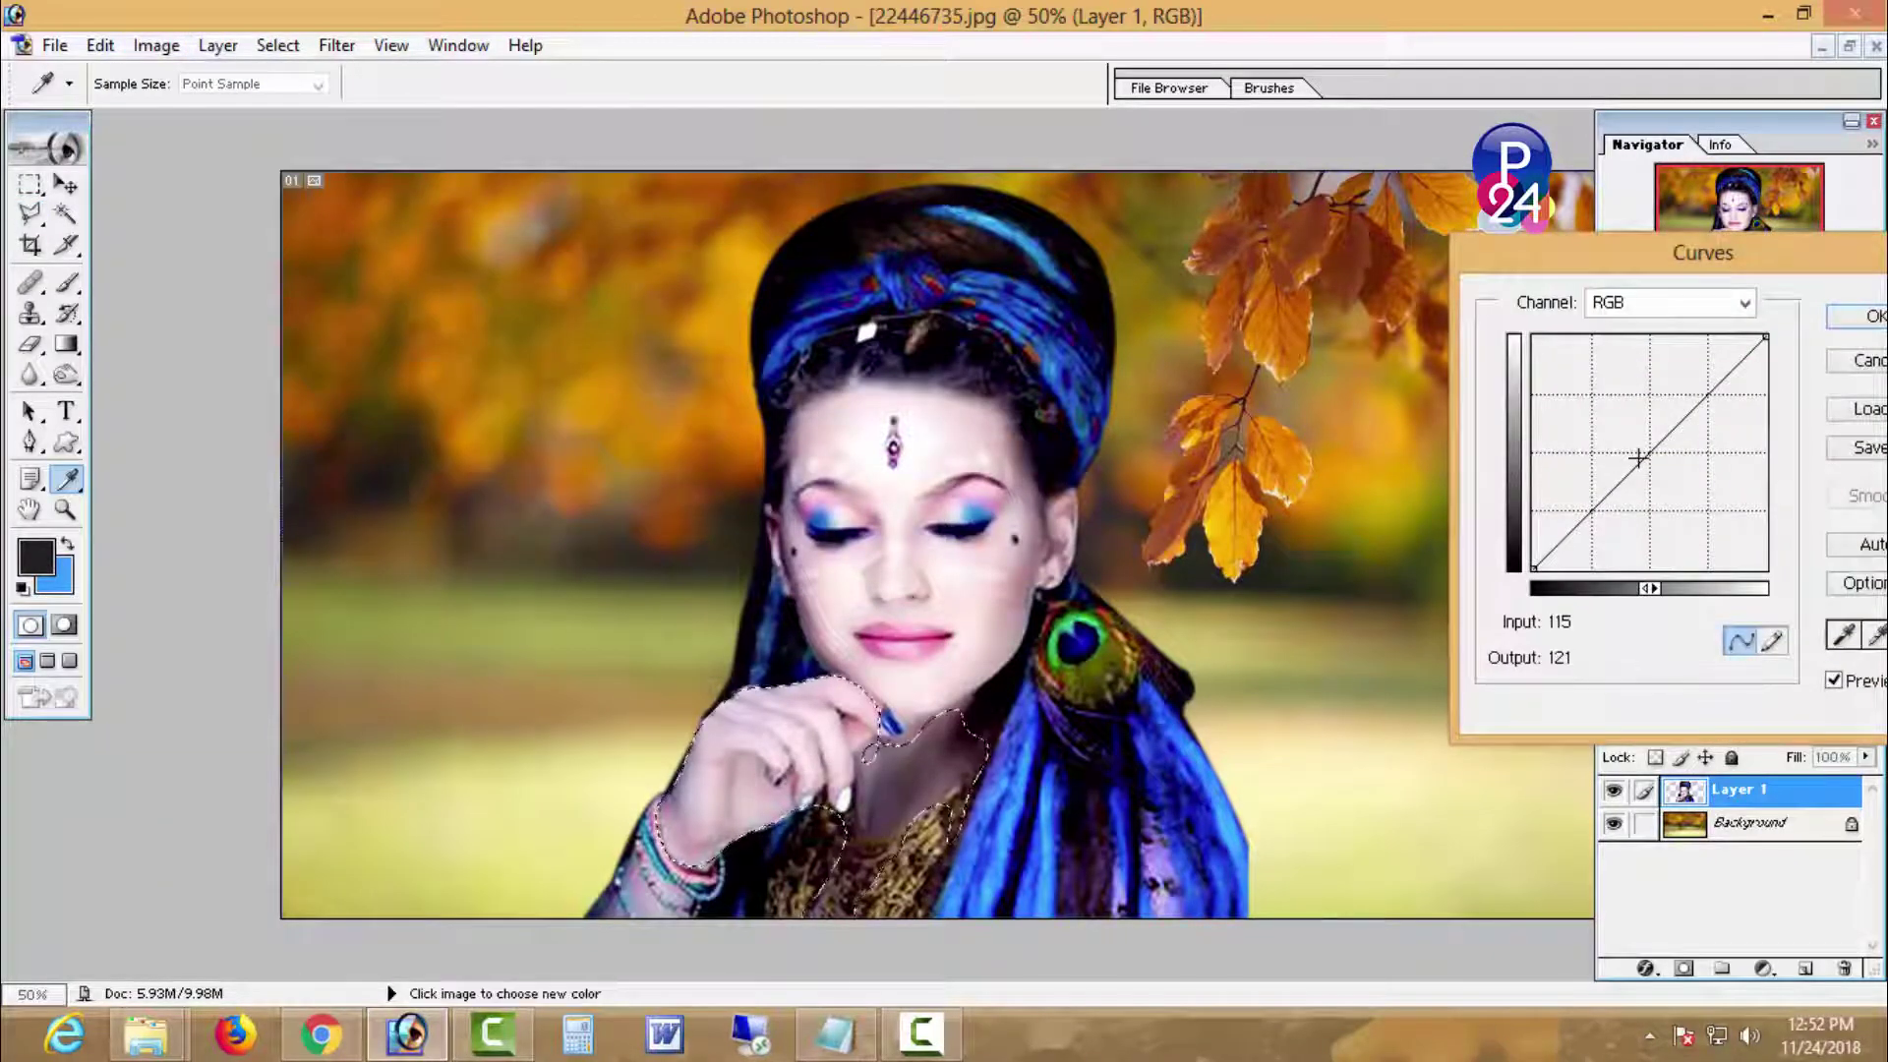
left_click_drag(1635, 457, 1611, 452)
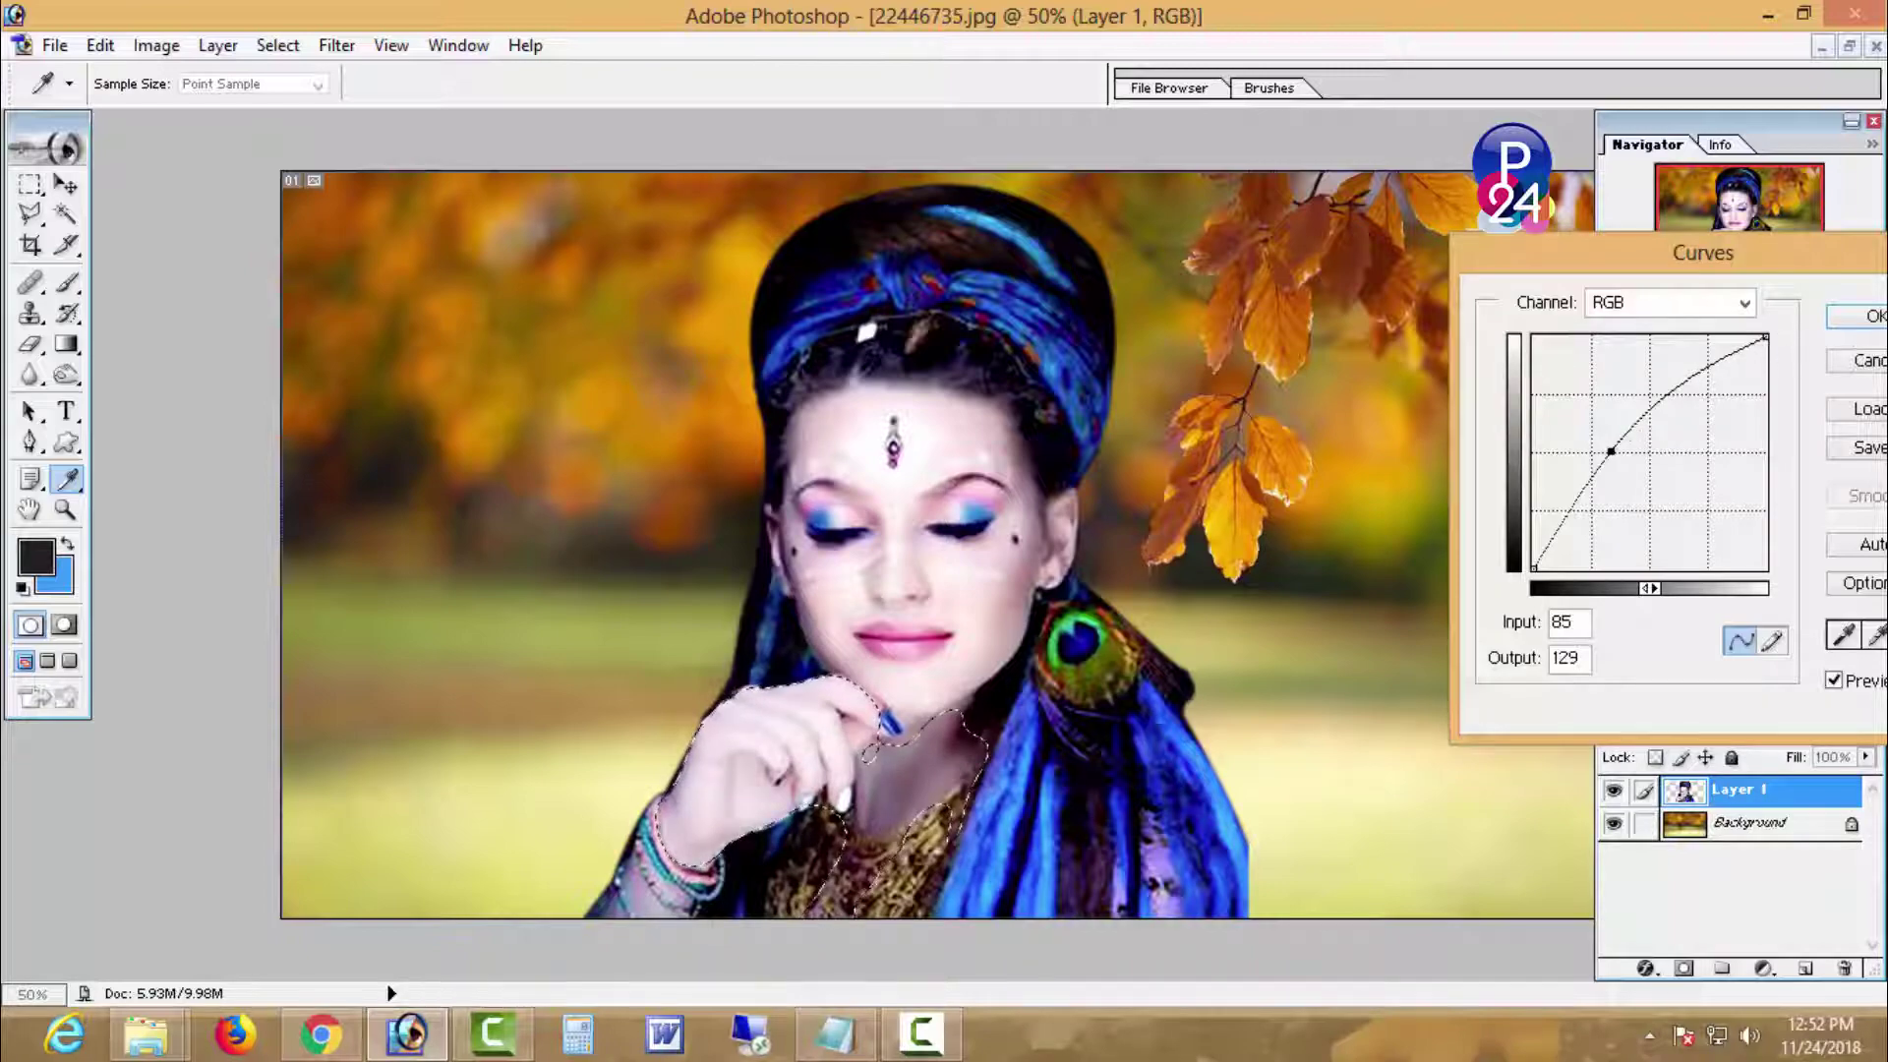
key("Return")
right_click(1078, 403)
left_click(1121, 421)
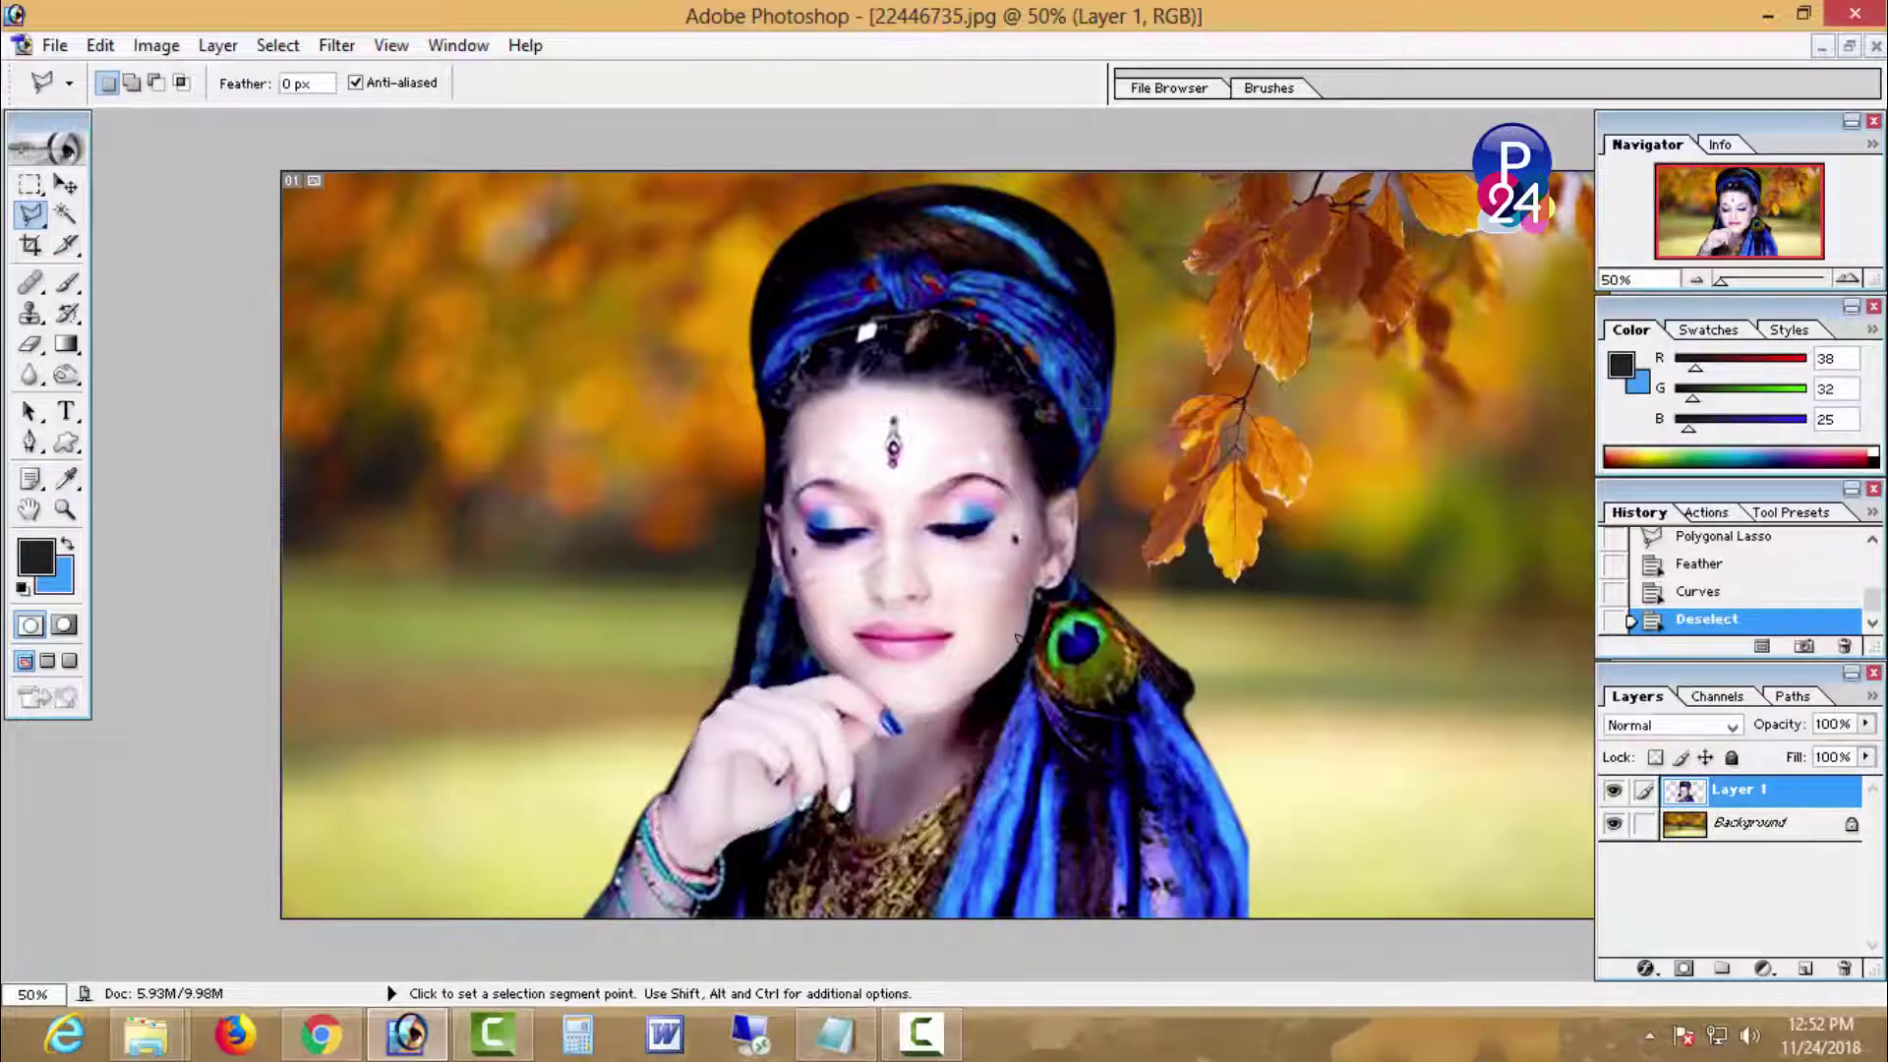
Step: Move the woman with Free Transform to the right edge of the image, at X 1435.5 px and Y 545.5 px
key("ctrl+minus")
key("ctrl+minus")
key("ctrl+minus")
left_click(946, 676)
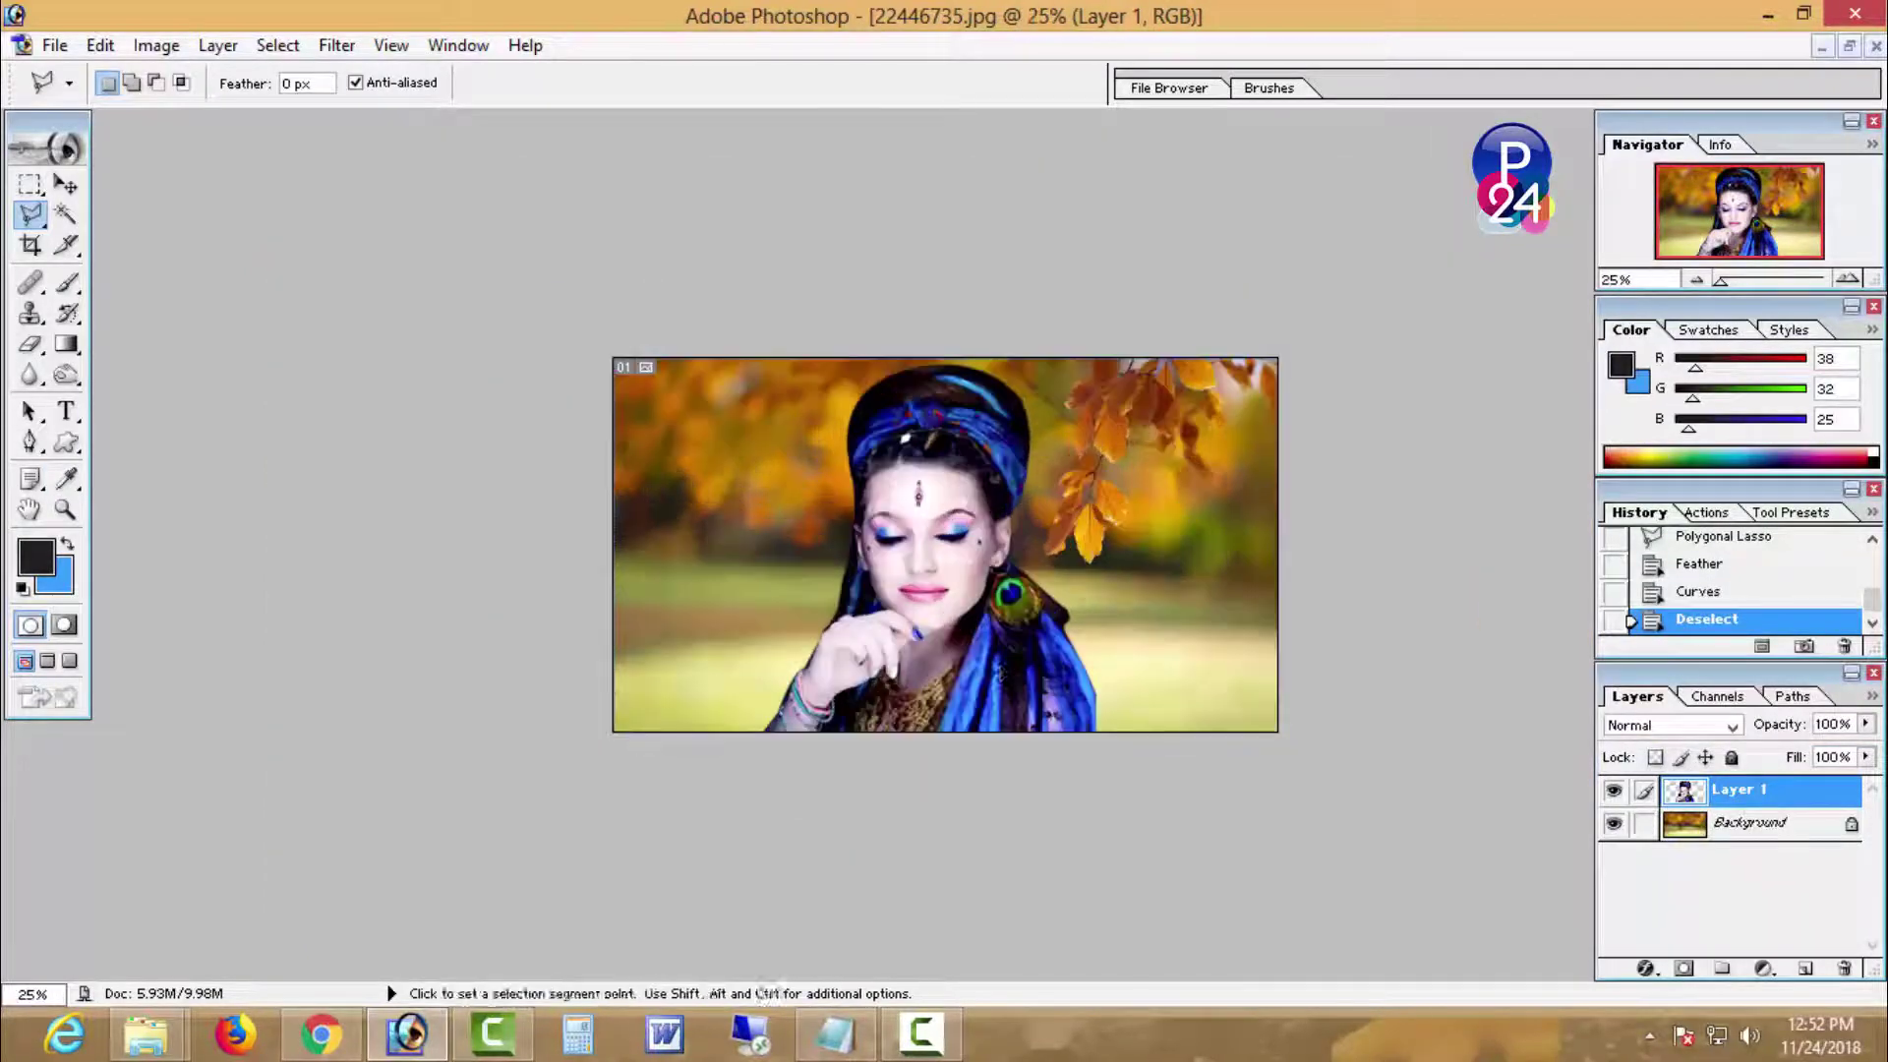
key("ctrl+t")
left_click_drag(993, 669, 1178, 670)
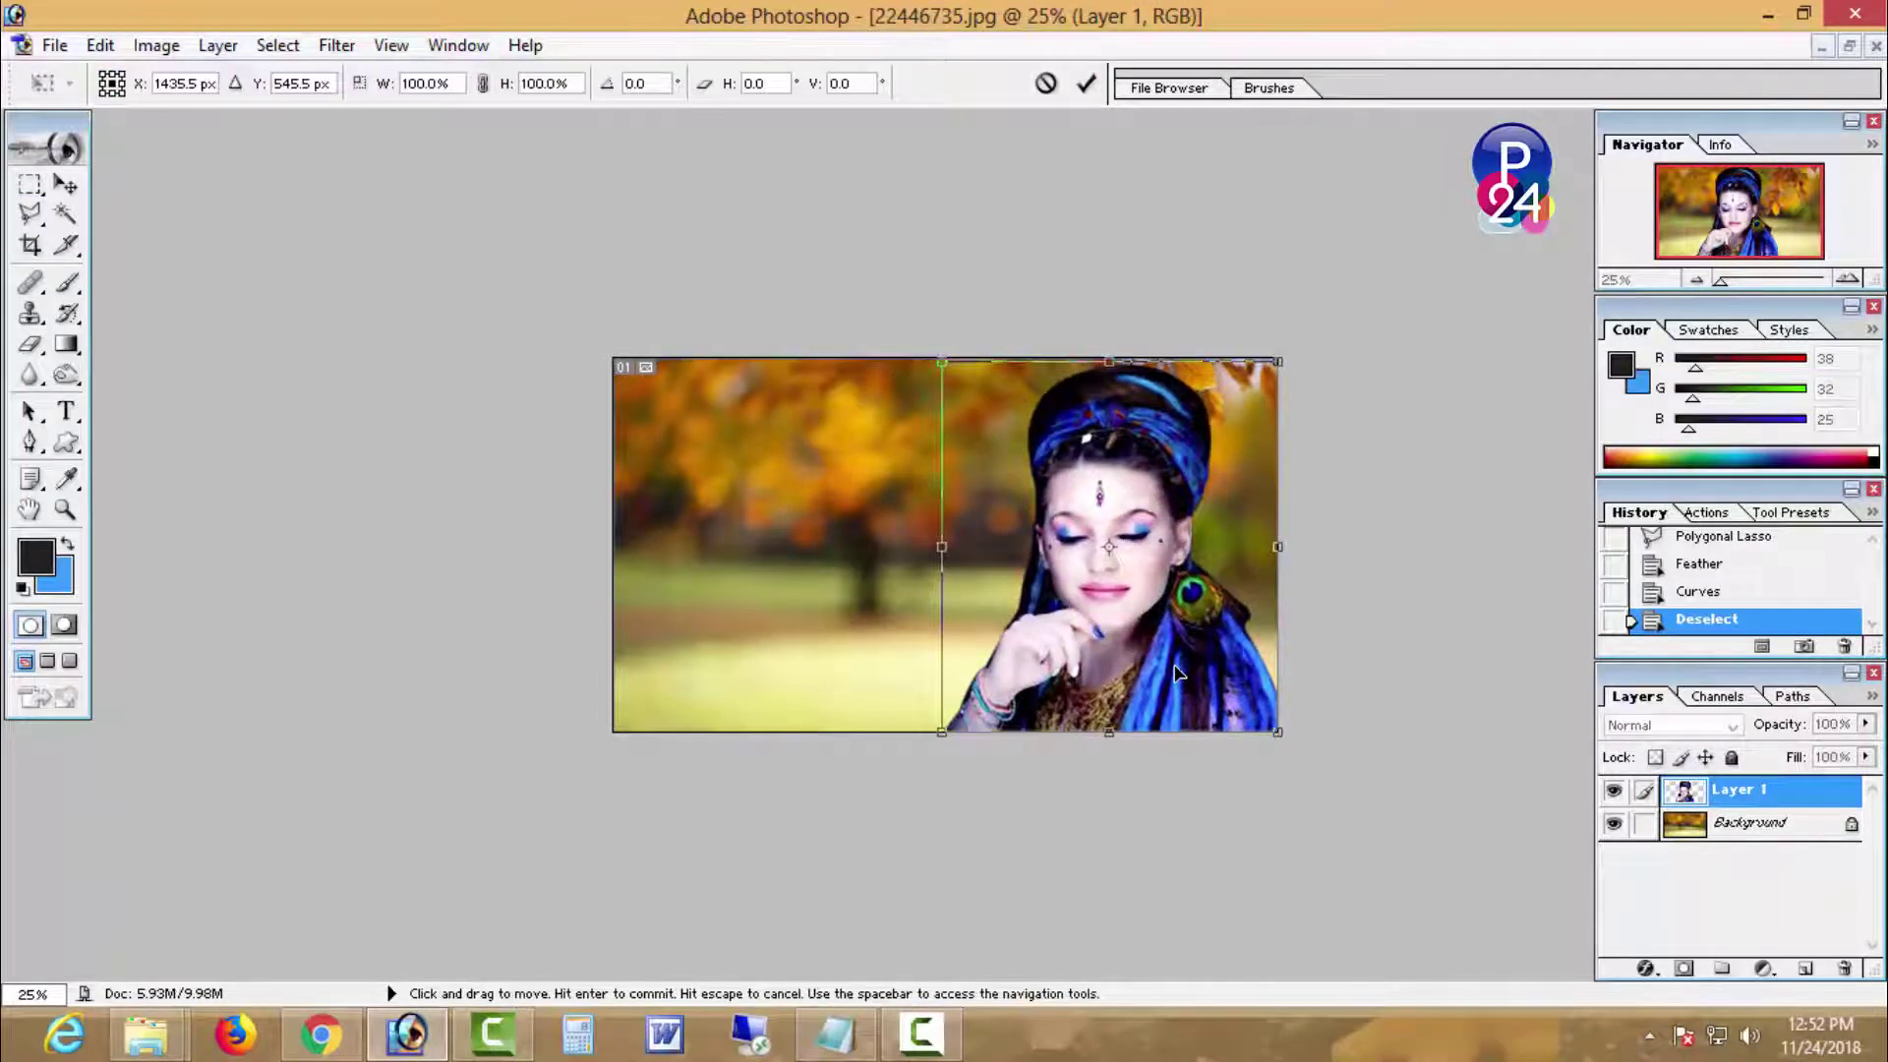
key("Return")
key("l")
key("ctrl+plus")
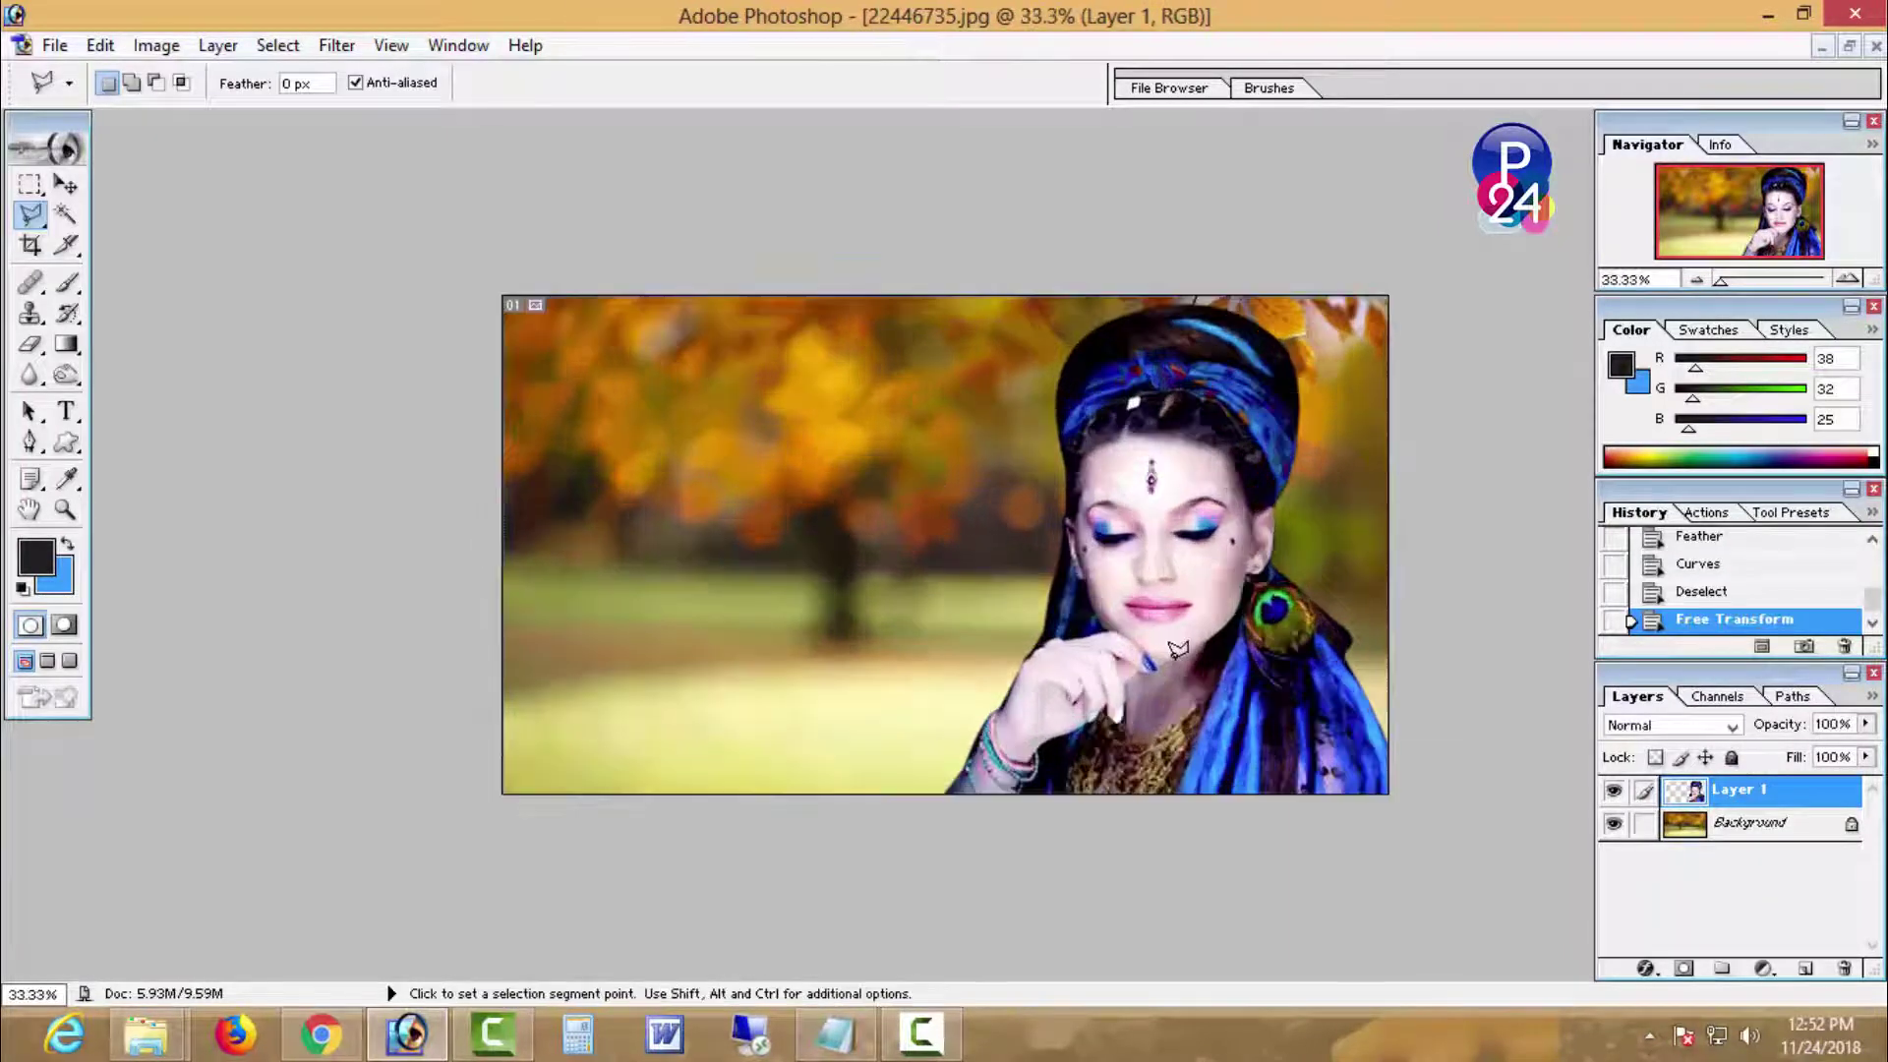
left_click(1367, 724, "ctrl")
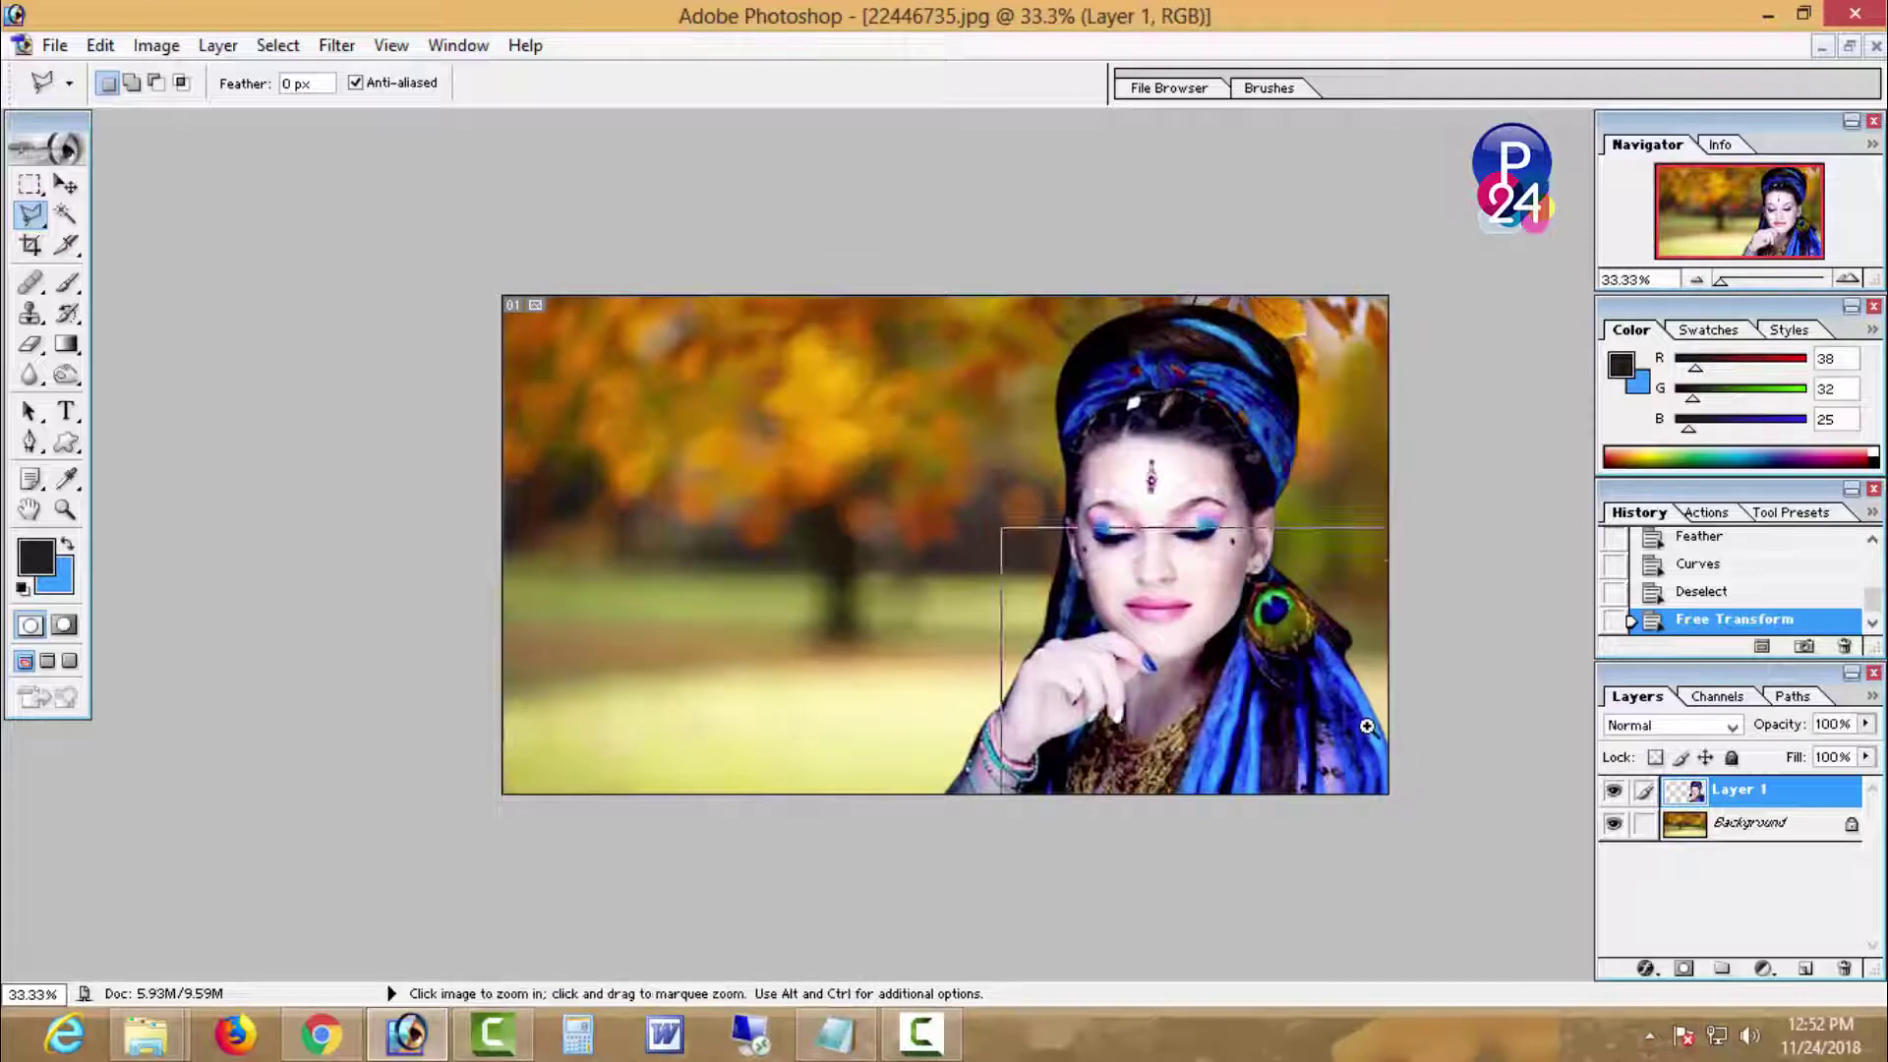
left_click(1366, 724, "alt")
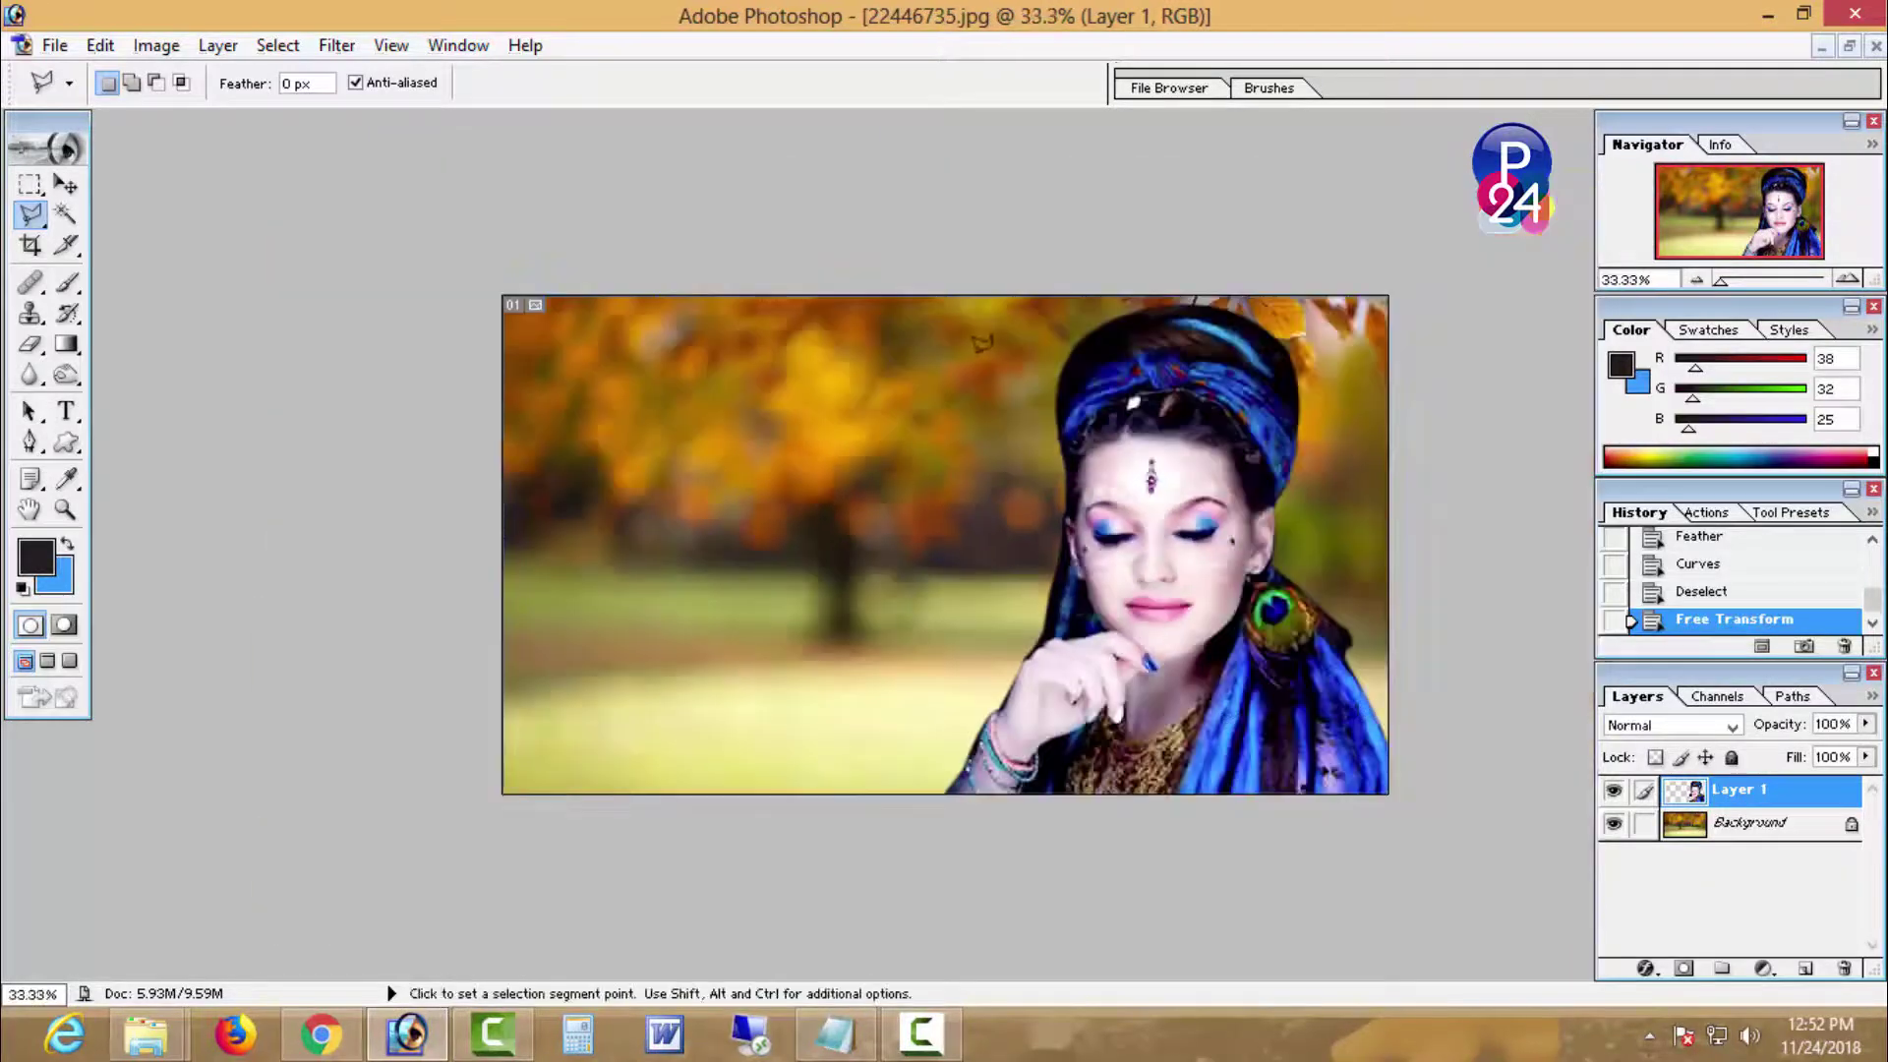
Step: Shift the hue of the Background layer to +180 with Hue/Saturation, turning the autumn colours blue
left_click(1760, 826)
key("i")
key("ctrl+u")
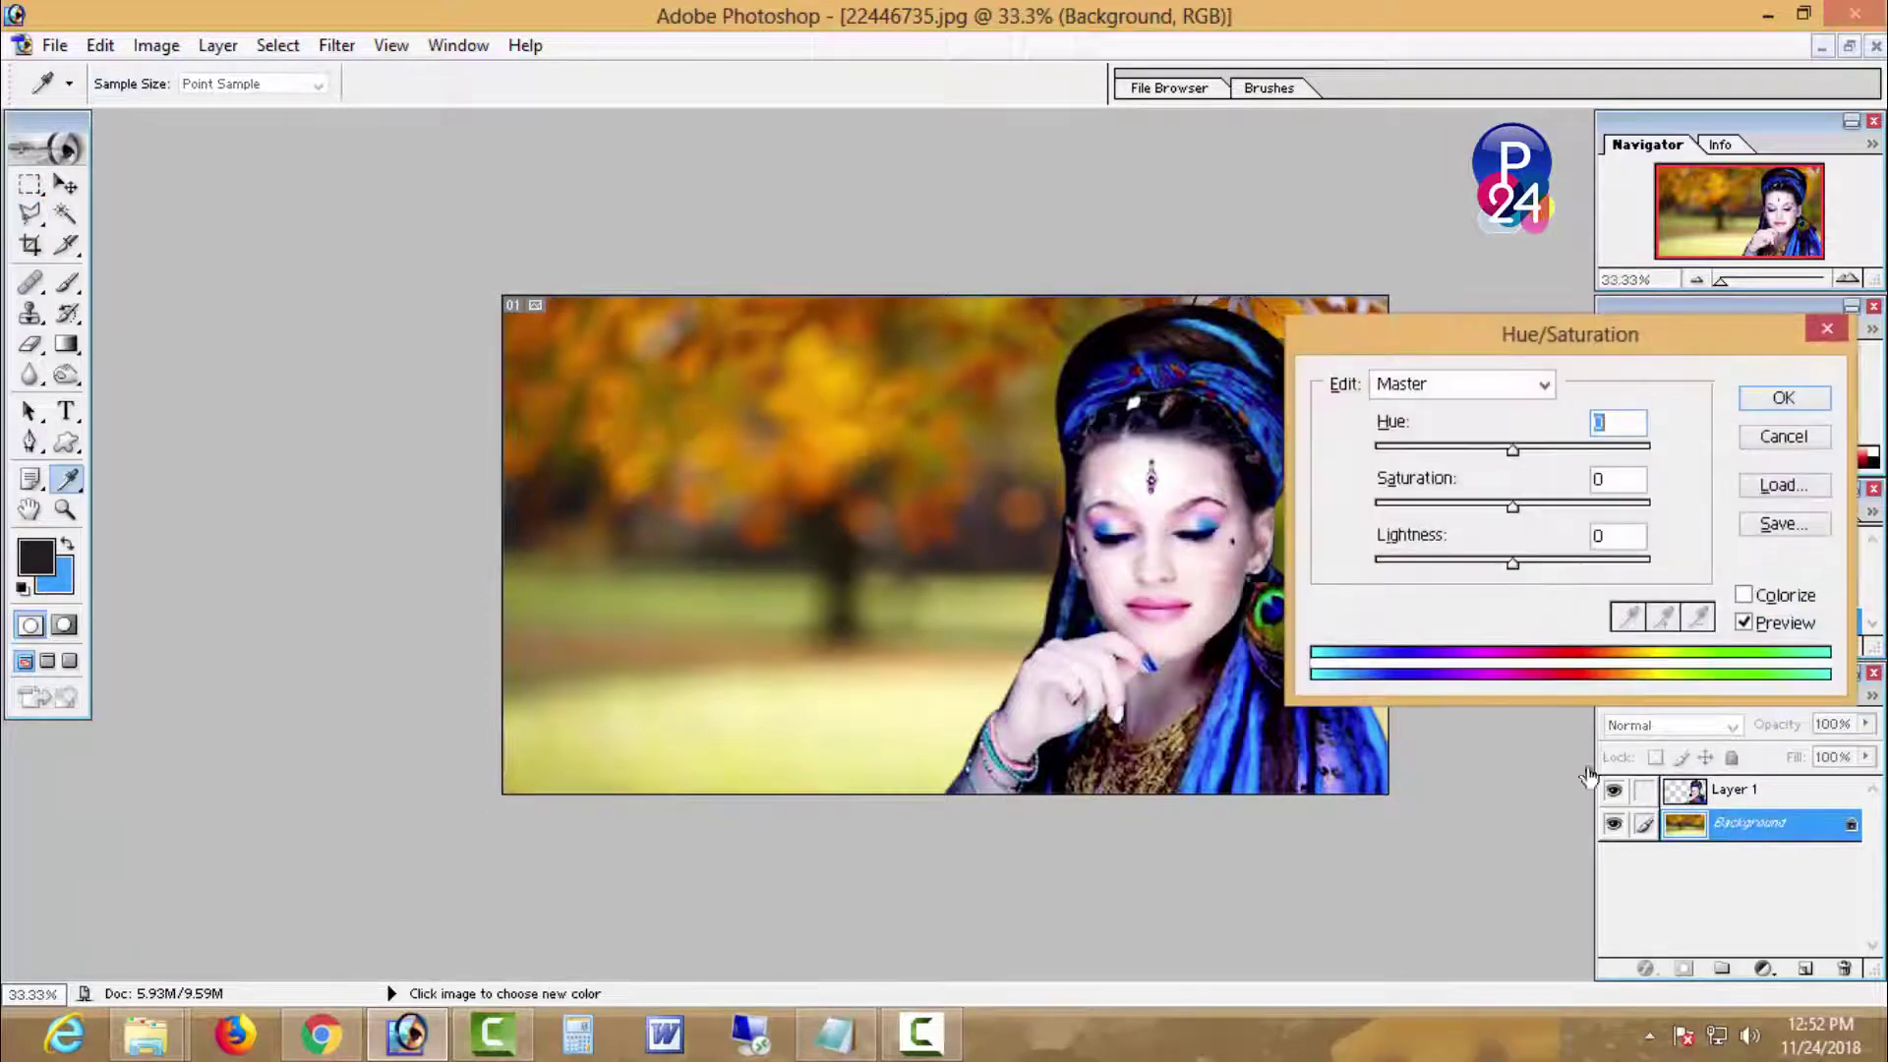
left_click_drag(1519, 455, 1664, 468)
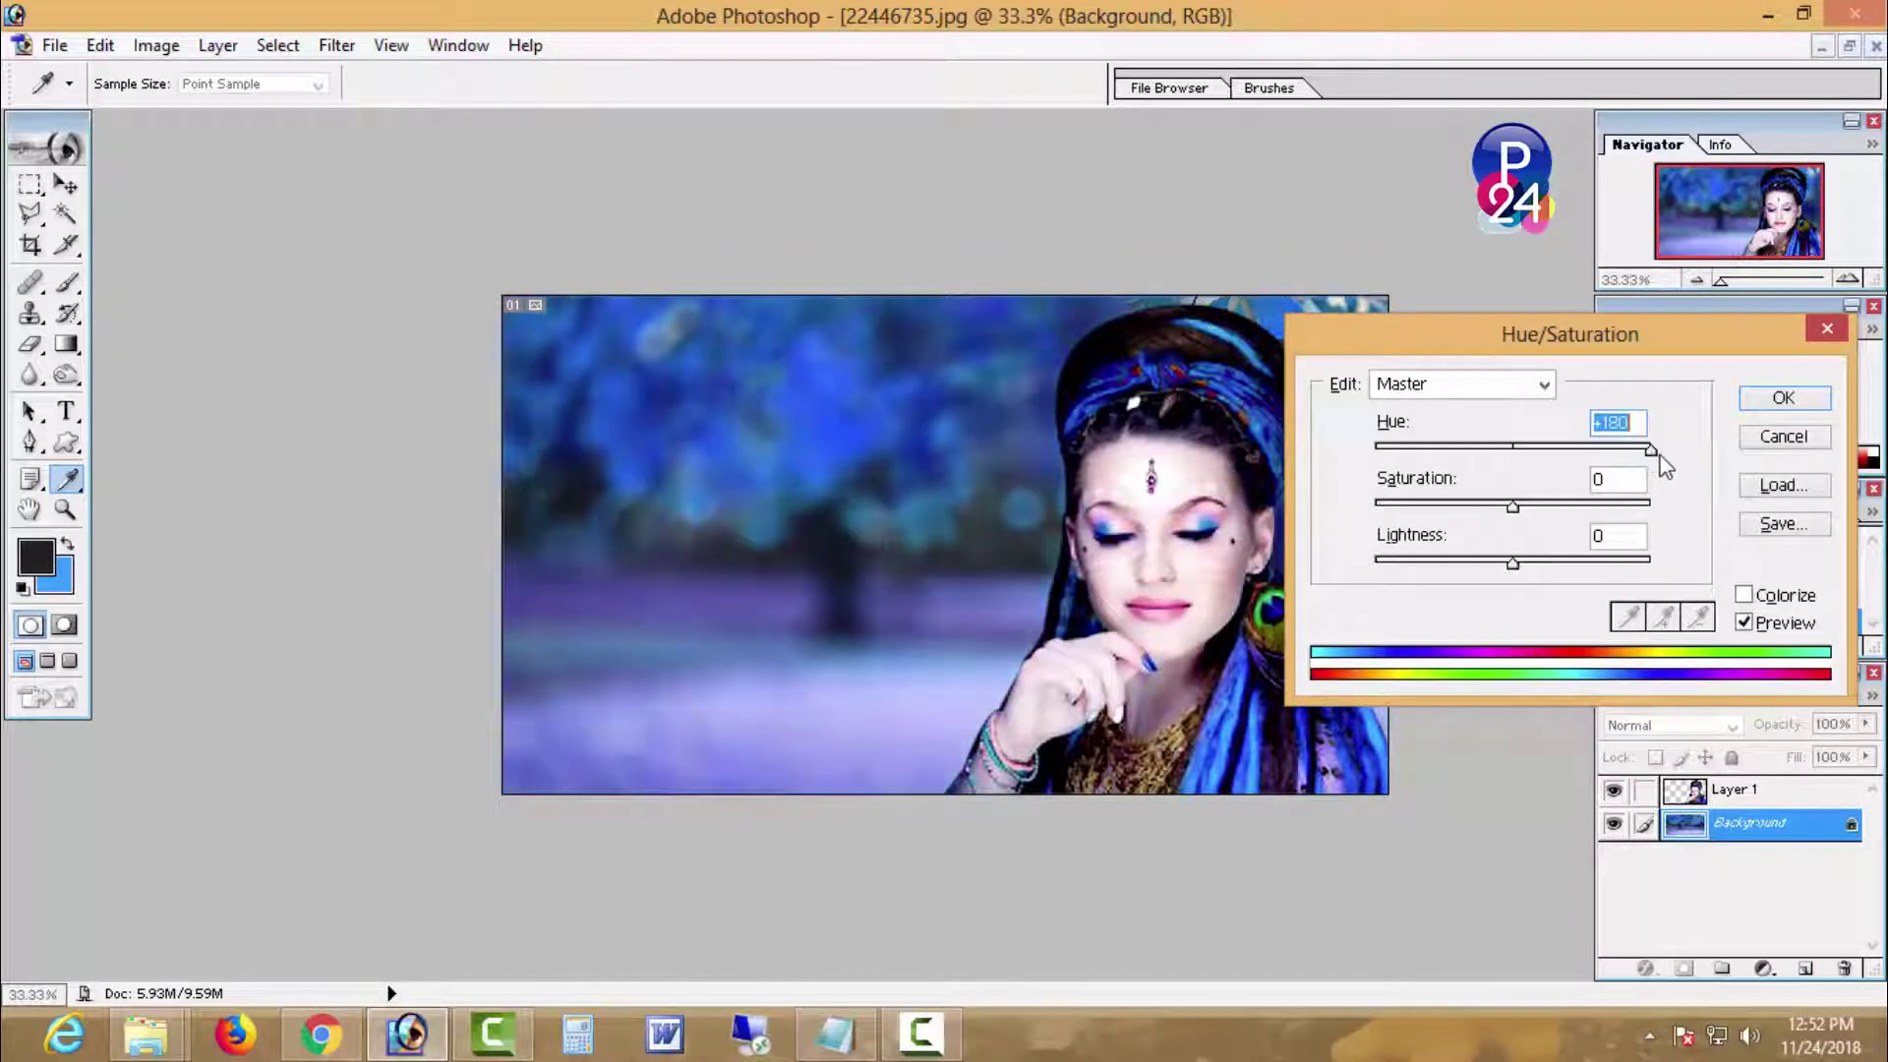
Step: Move the woman on Layer 1 over to the left side of the image and merge her down into the background
right_click(1184, 547)
left_click(1197, 560)
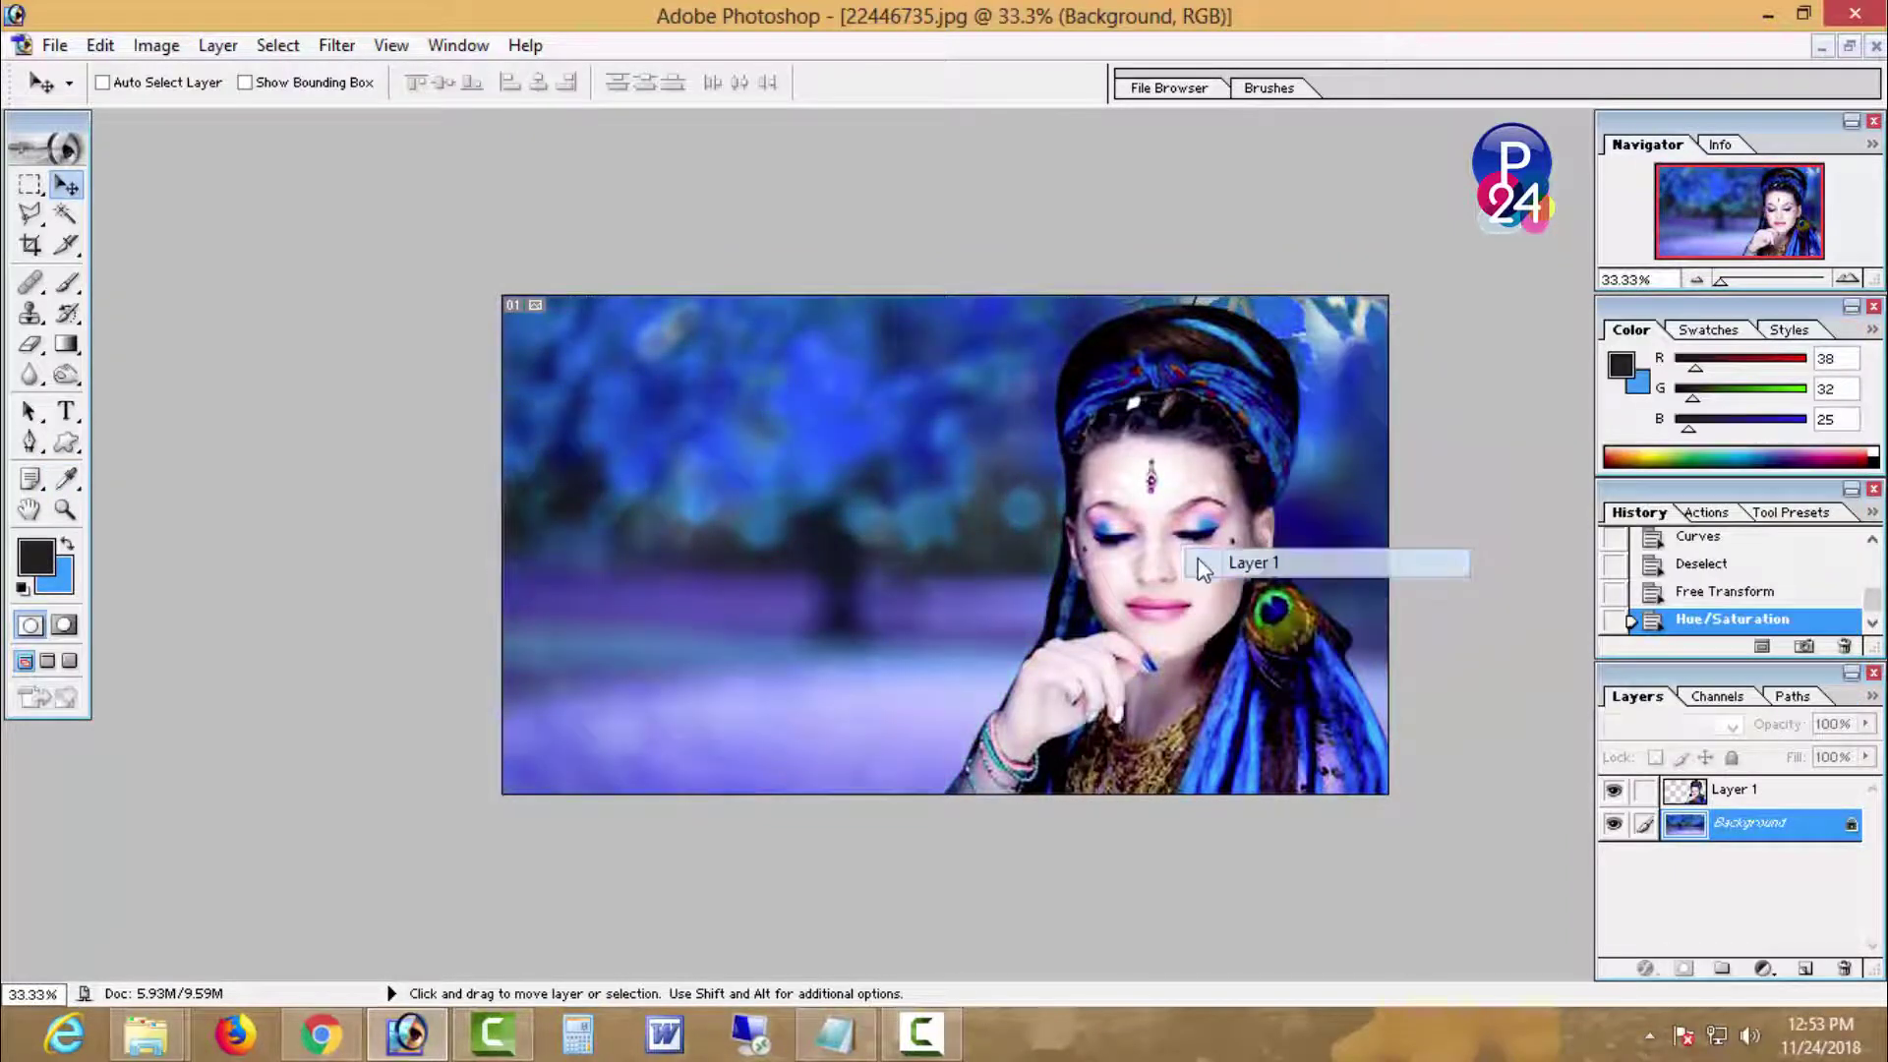
left_click_drag(1196, 561, 798, 568)
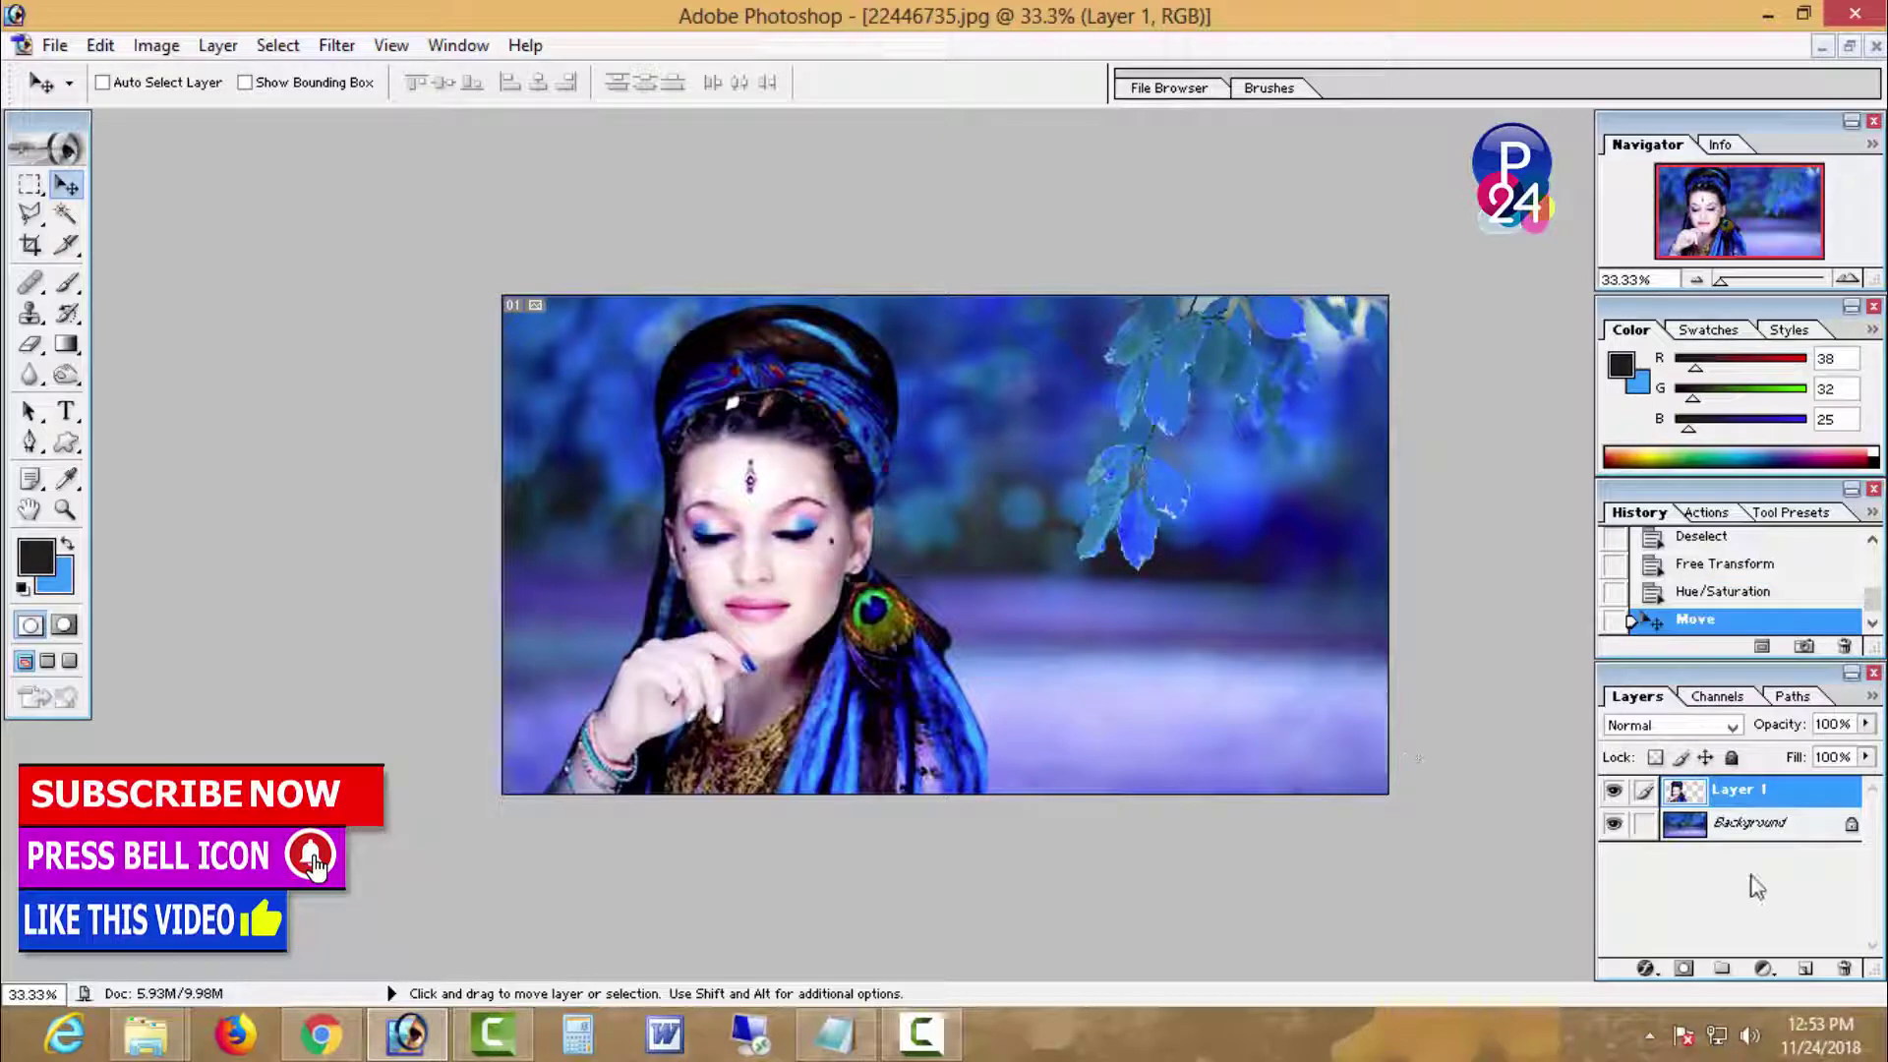
key("ctrl+e")
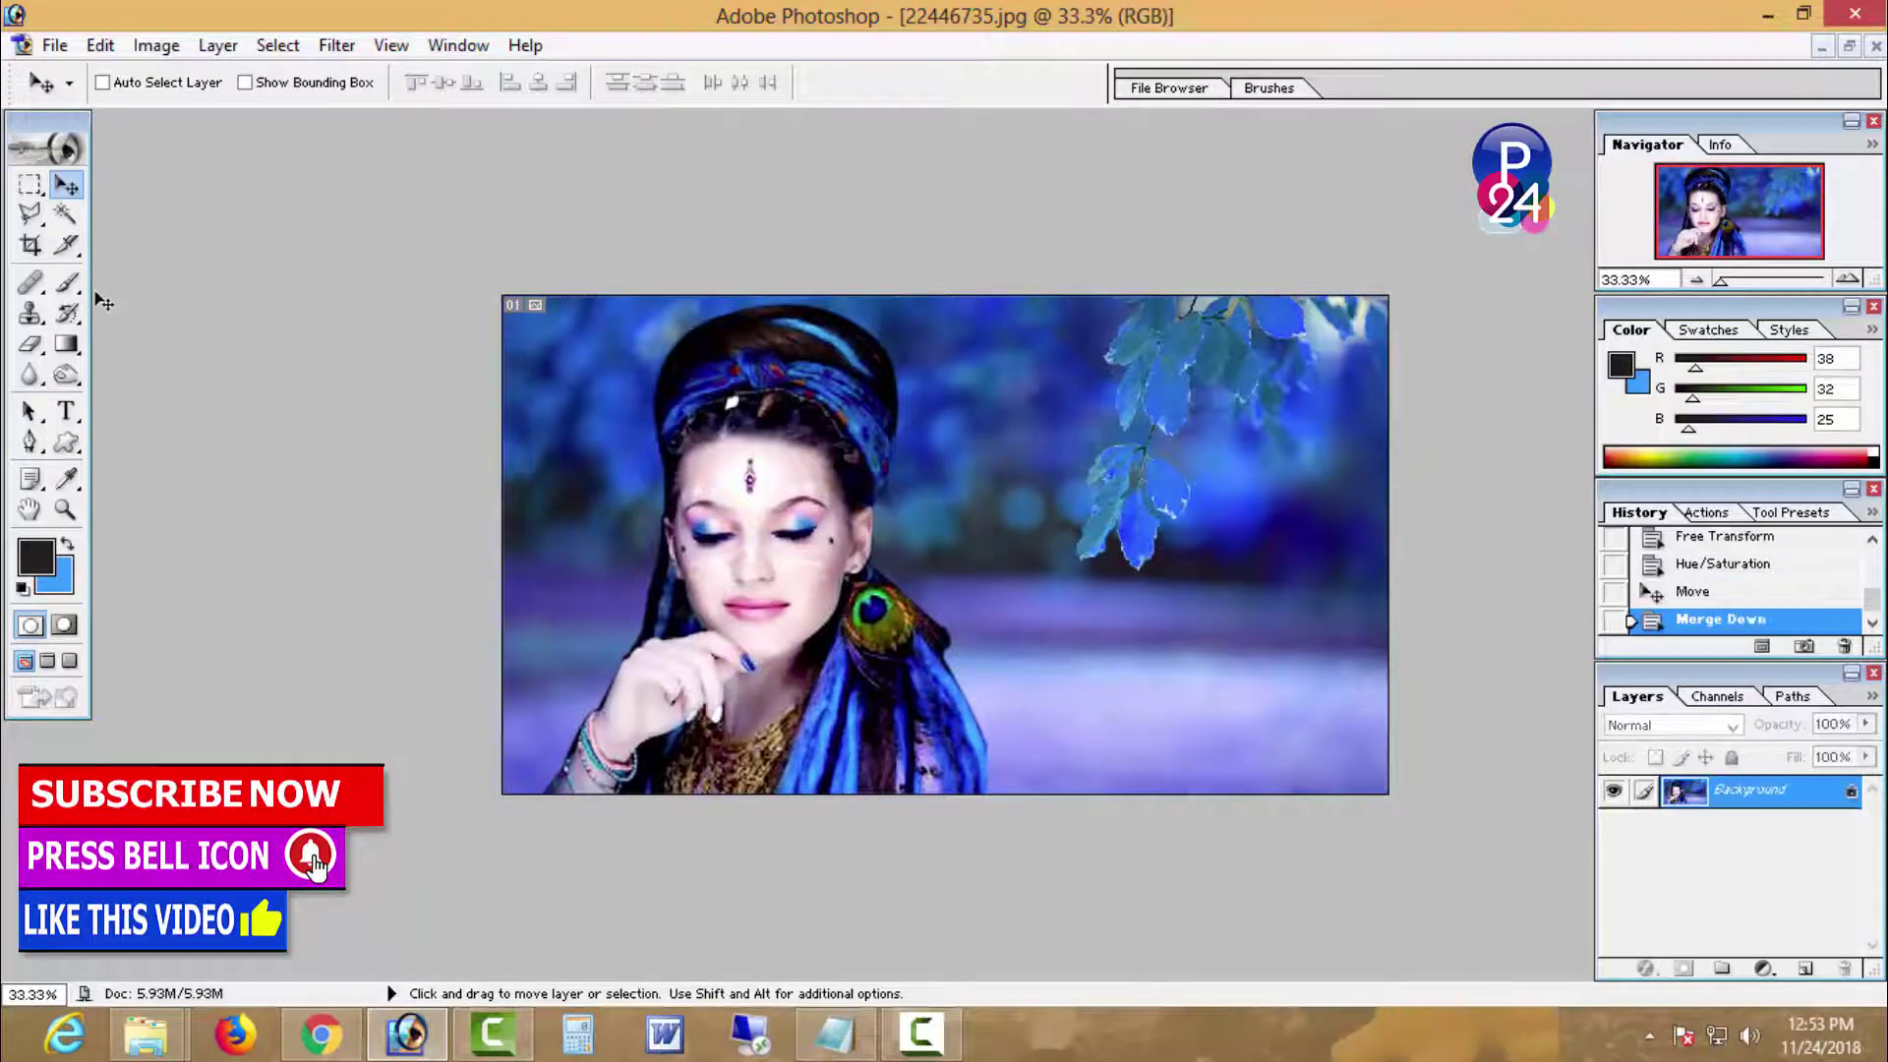
Step: Select the woman at full image height with the Rectangular Marquee and shift the selection outline slightly right so it frames her
left_click(29, 185)
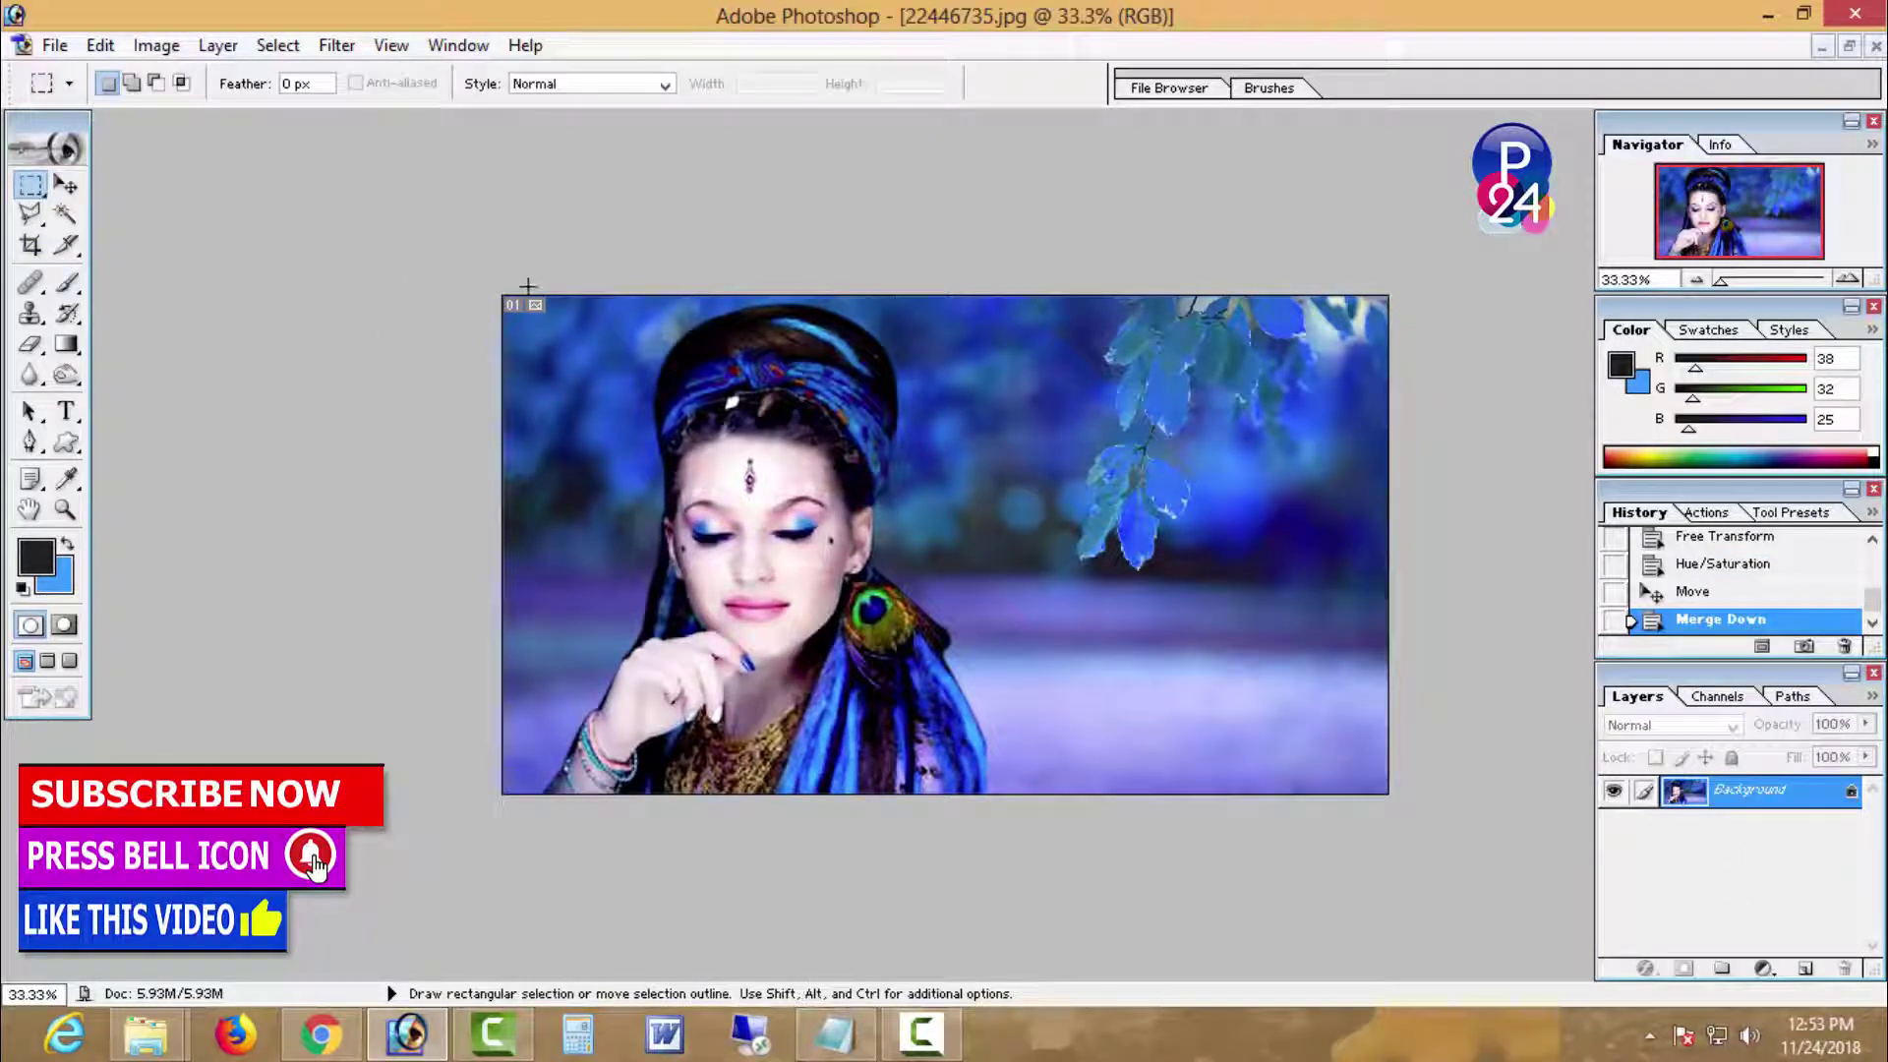
left_click_drag(535, 295, 963, 898)
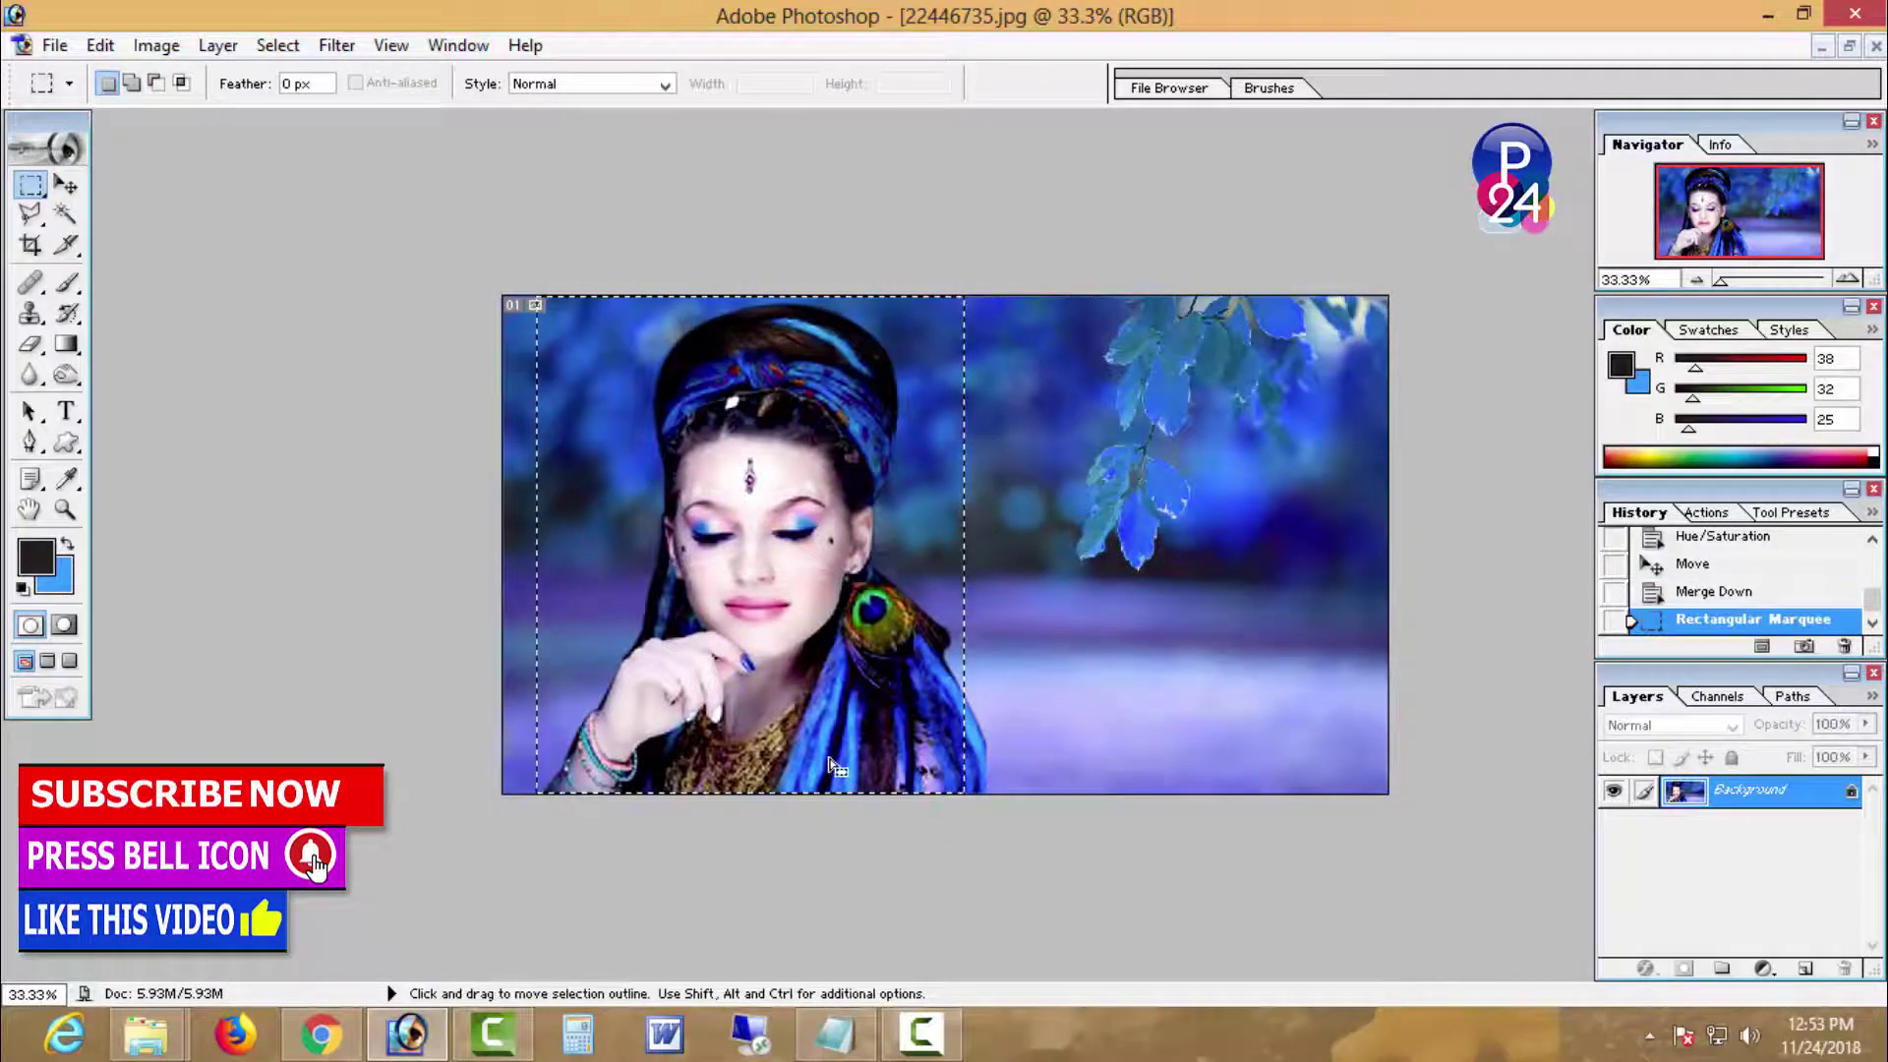
left_click_drag(830, 764, 848, 764)
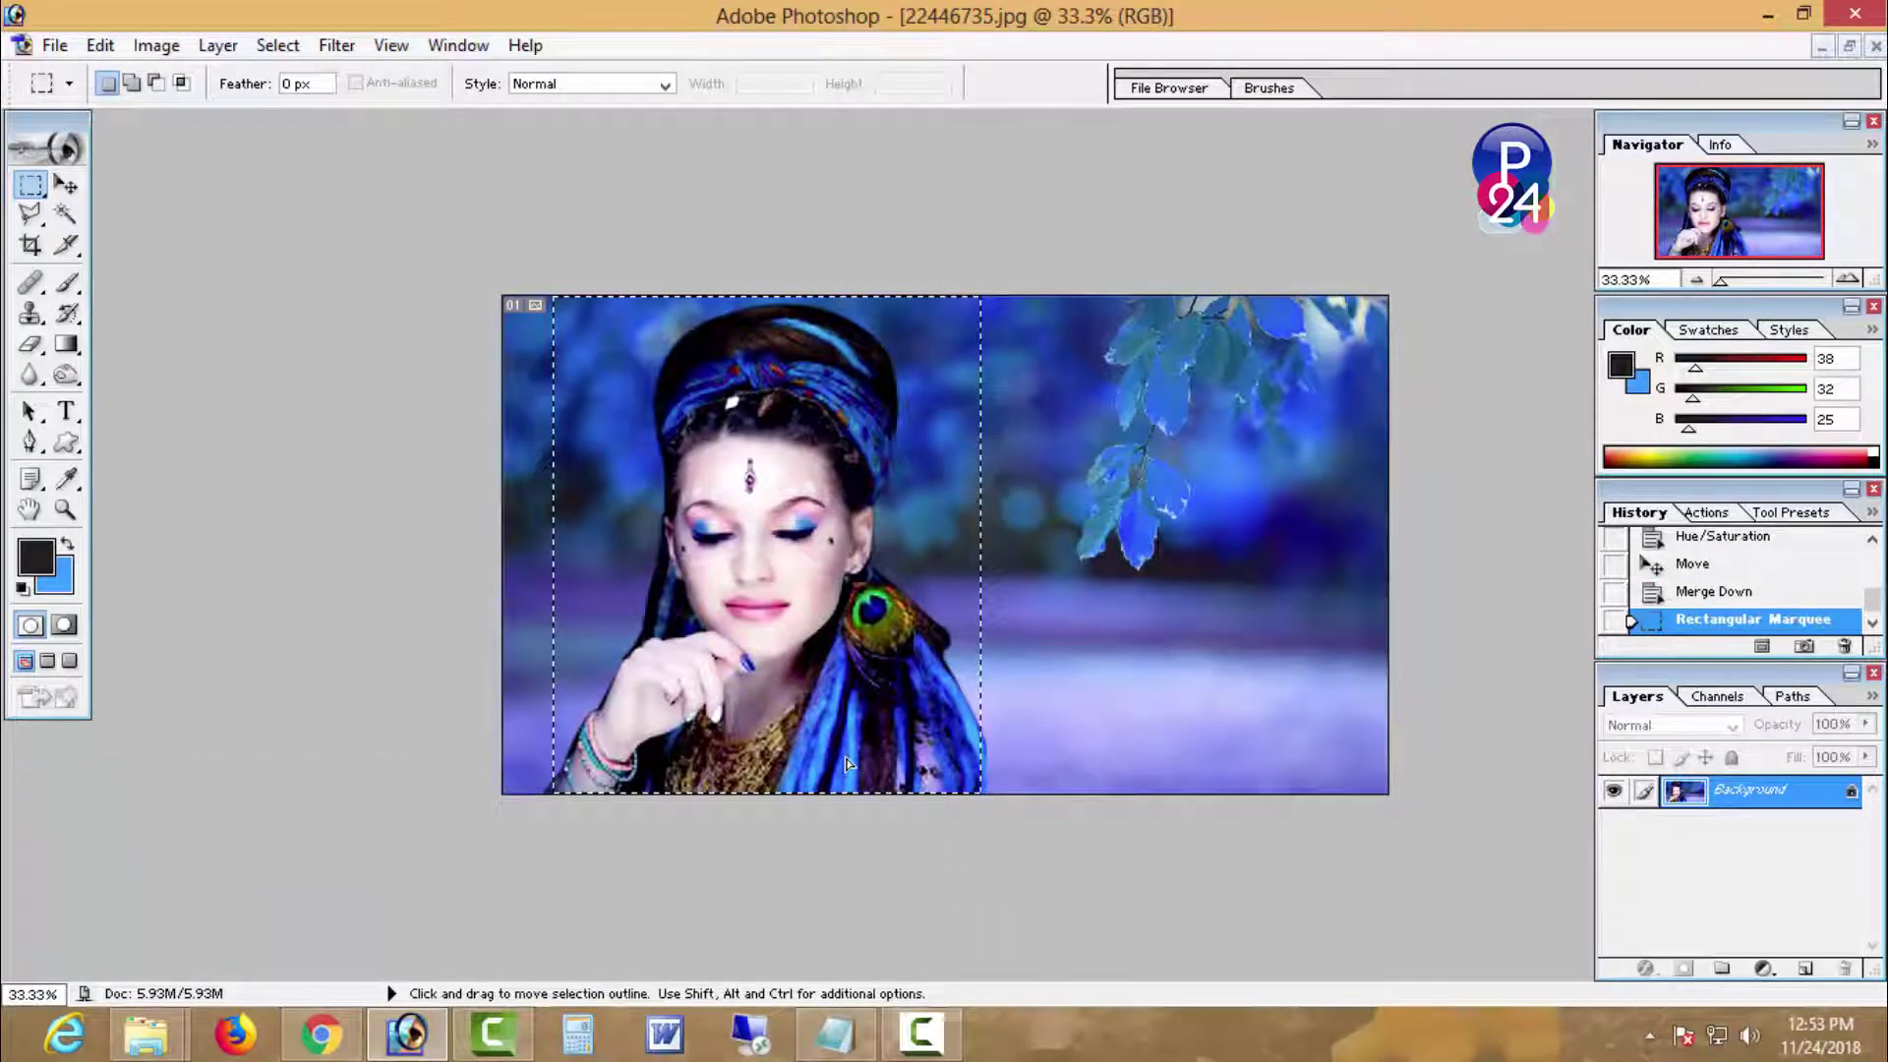
Step: Create a white 930 x 1080 pixel RGB document at 72 pixels/inch and paste the framed woman into it
key("ctrl+n")
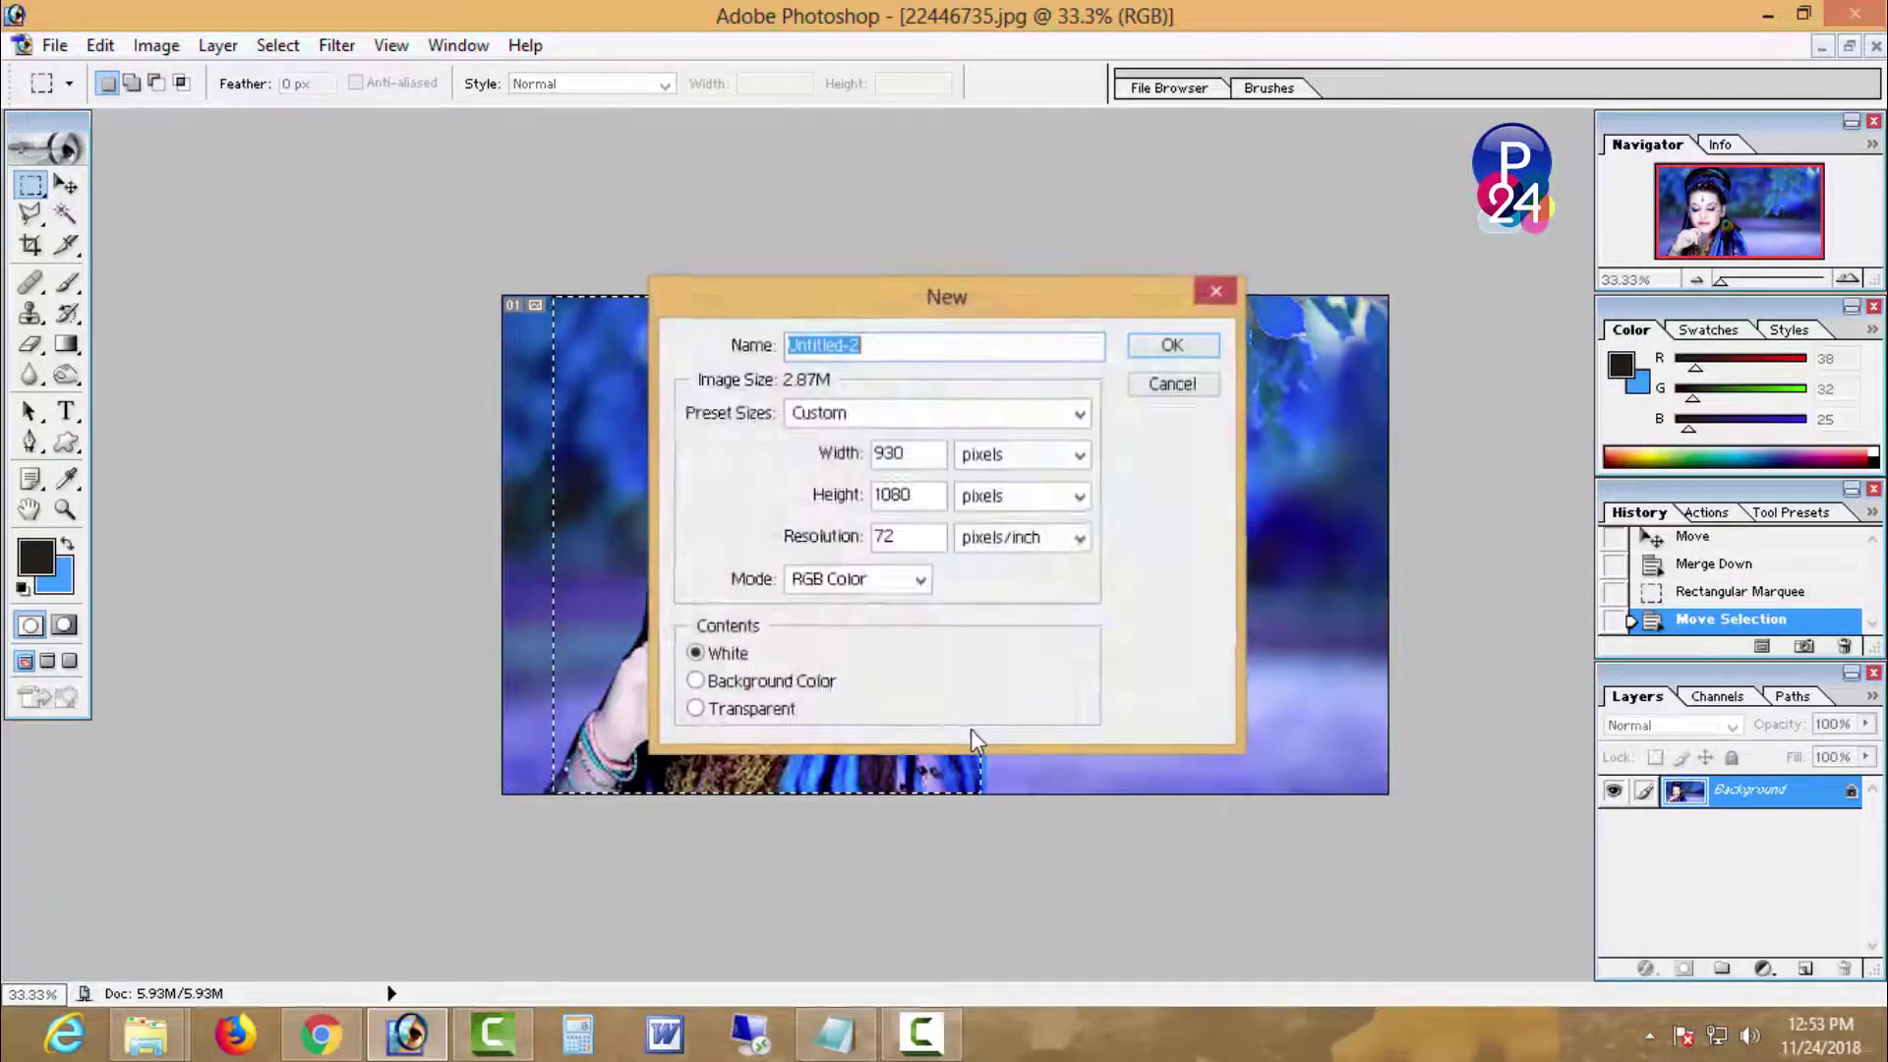
key("Return")
key("ctrl+v")
Step: Close 22446735.jpg and maximize the new portrait document at 50% zoom
left_click(1012, 422)
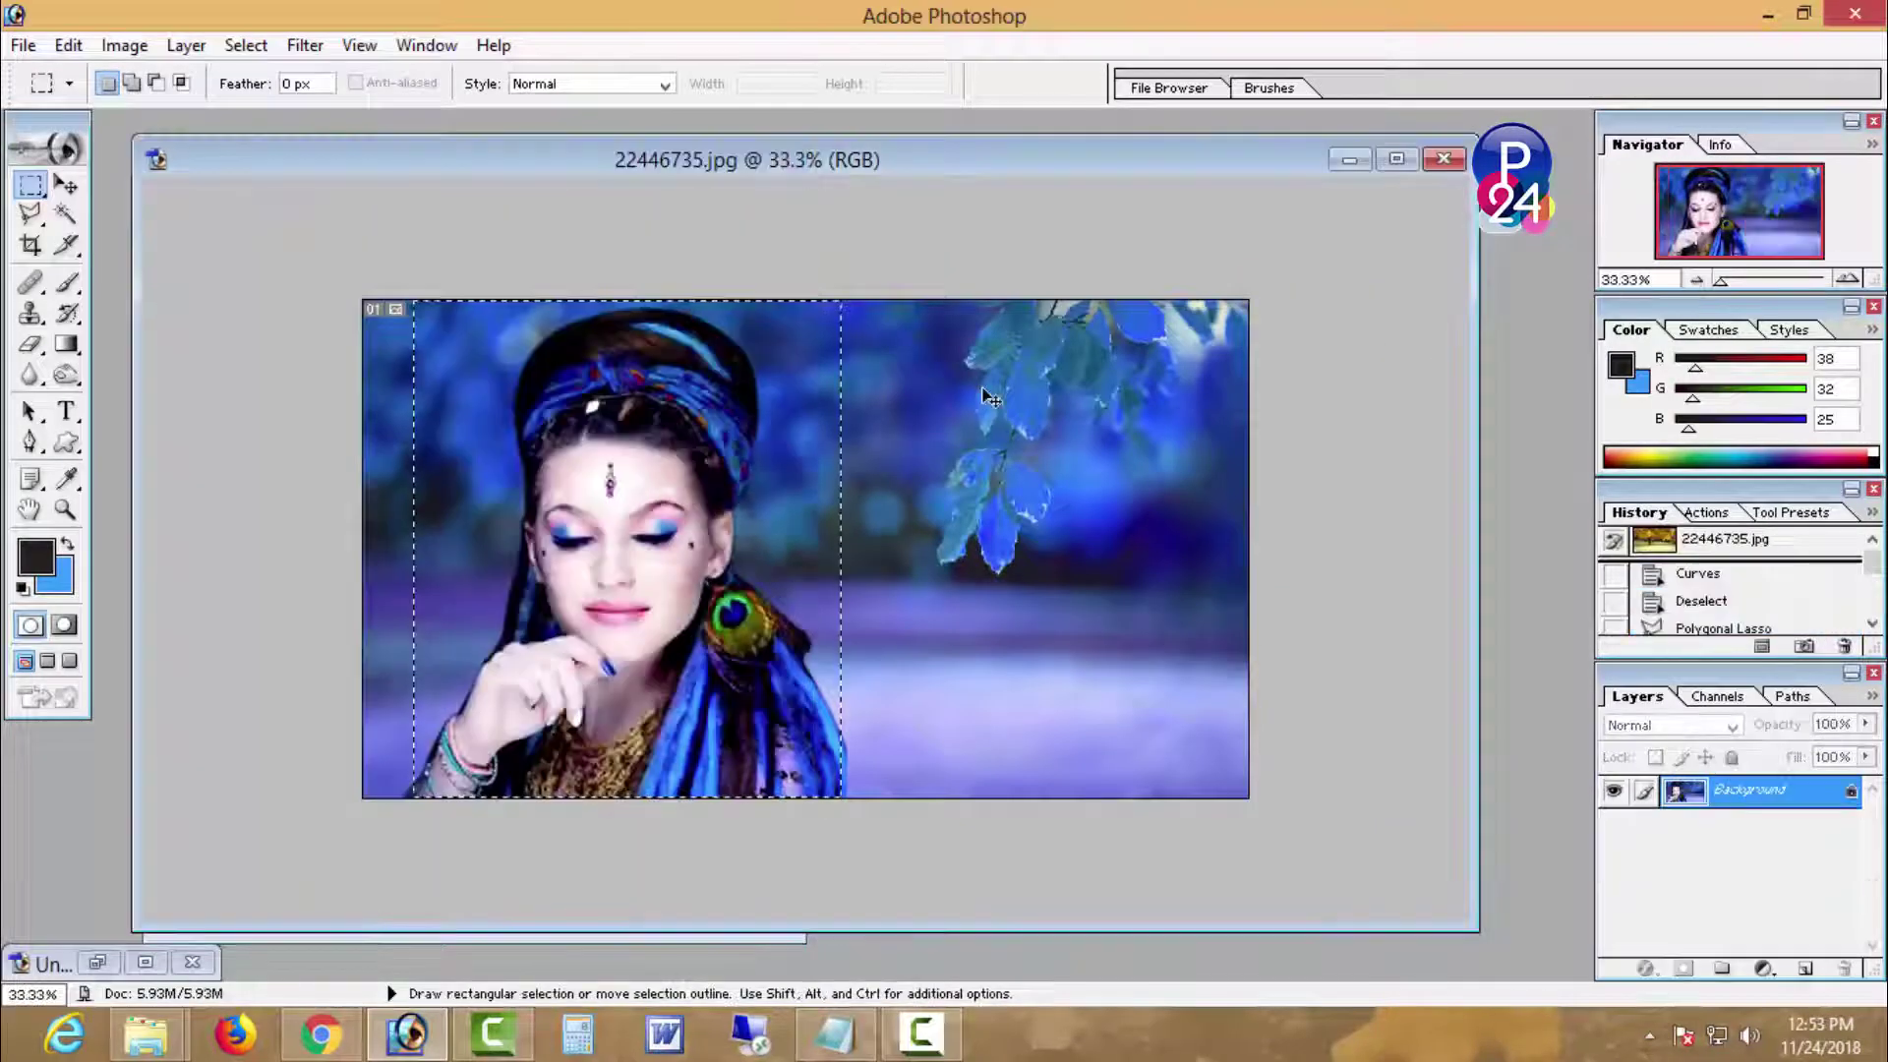
key("ctrl+w")
left_click(934, 416)
left_click_drag(568, 173, 890, 172)
left_click(1022, 170)
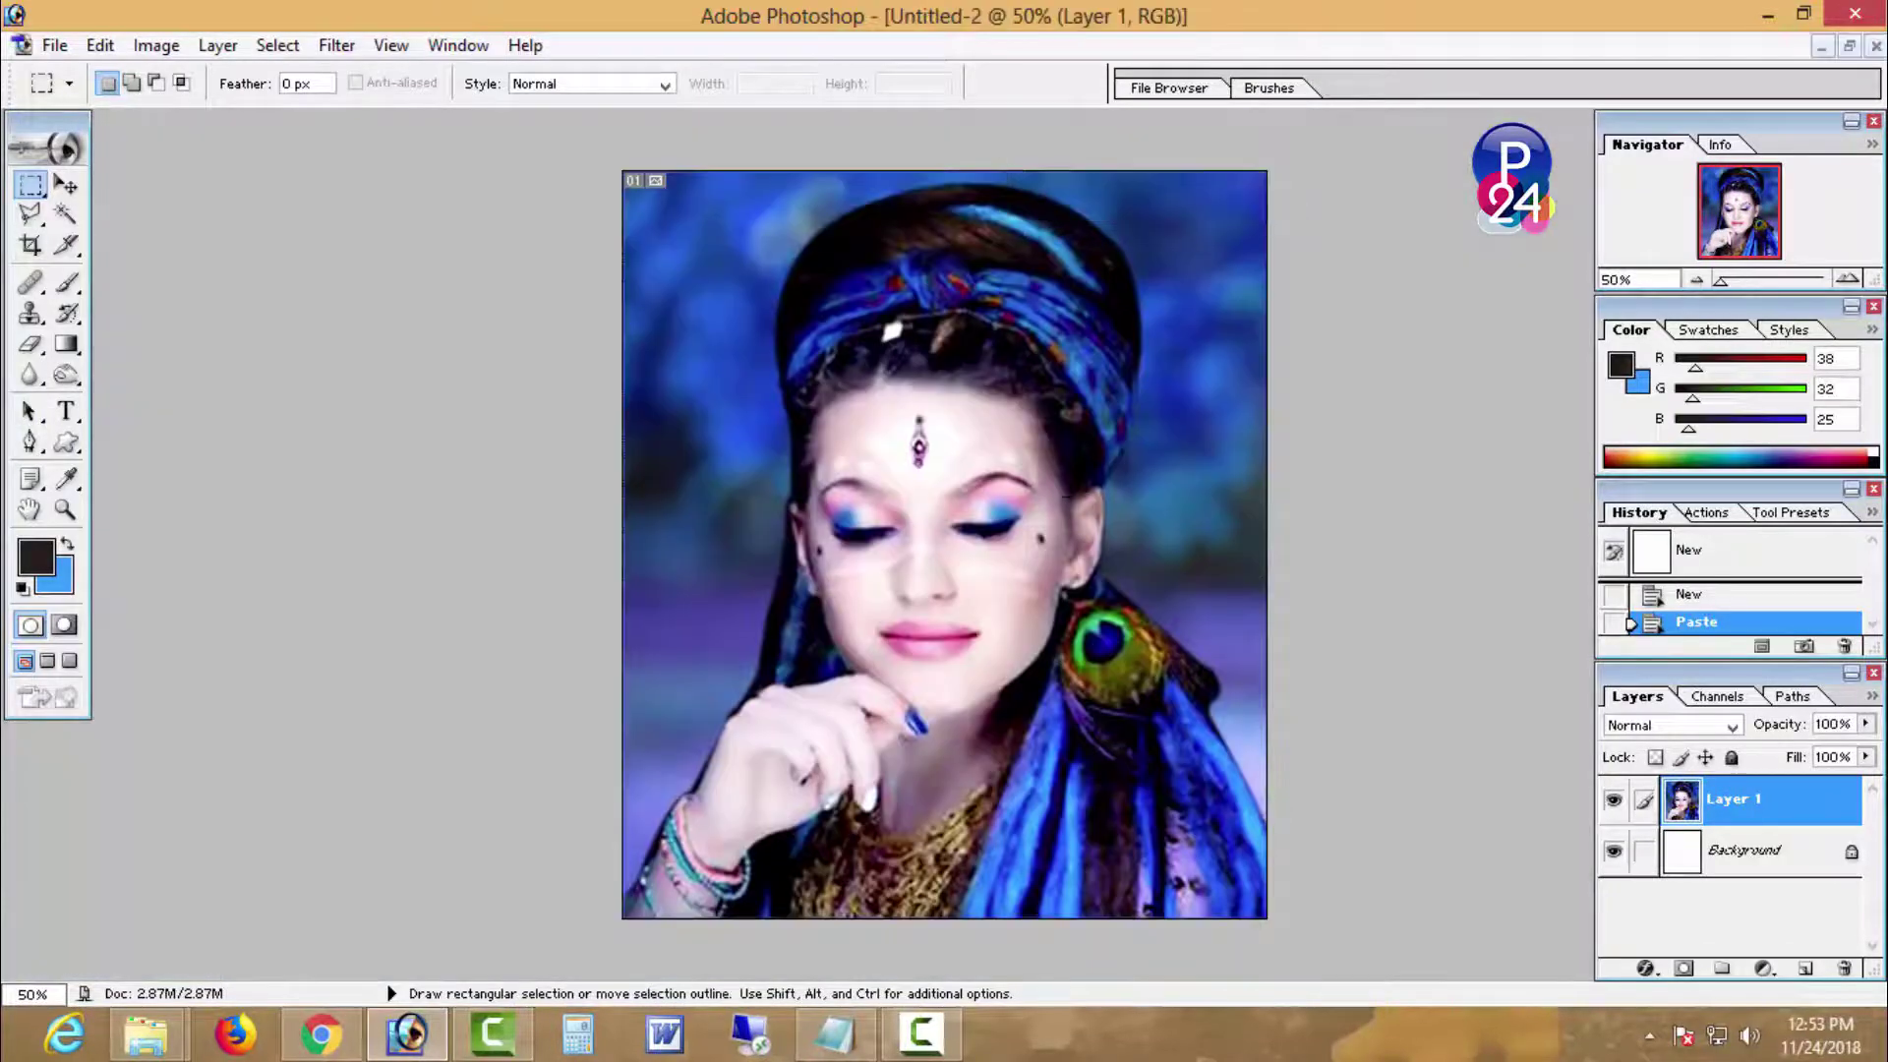
key("ctrl+minus")
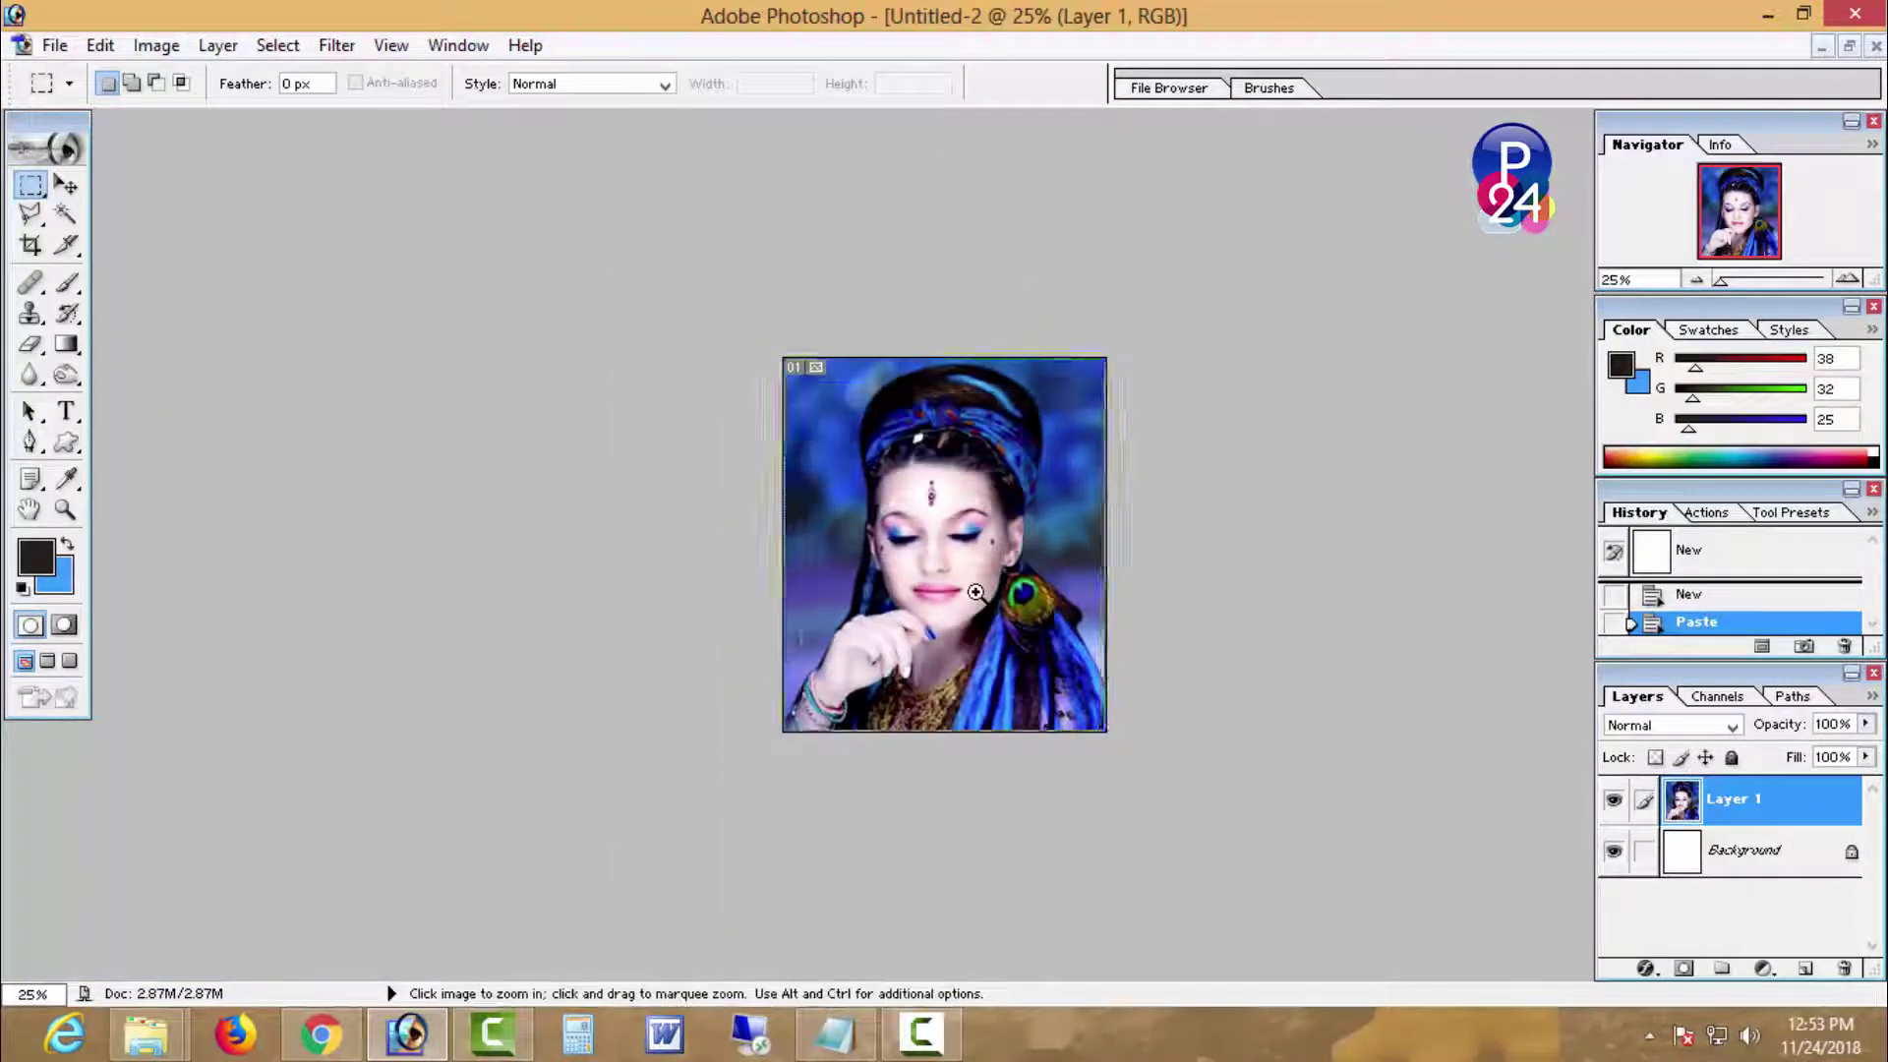
key("ctrl+plus")
Step: Brighten the pasted portrait by about +2 with Brightness/Contrast
left_click(156, 45)
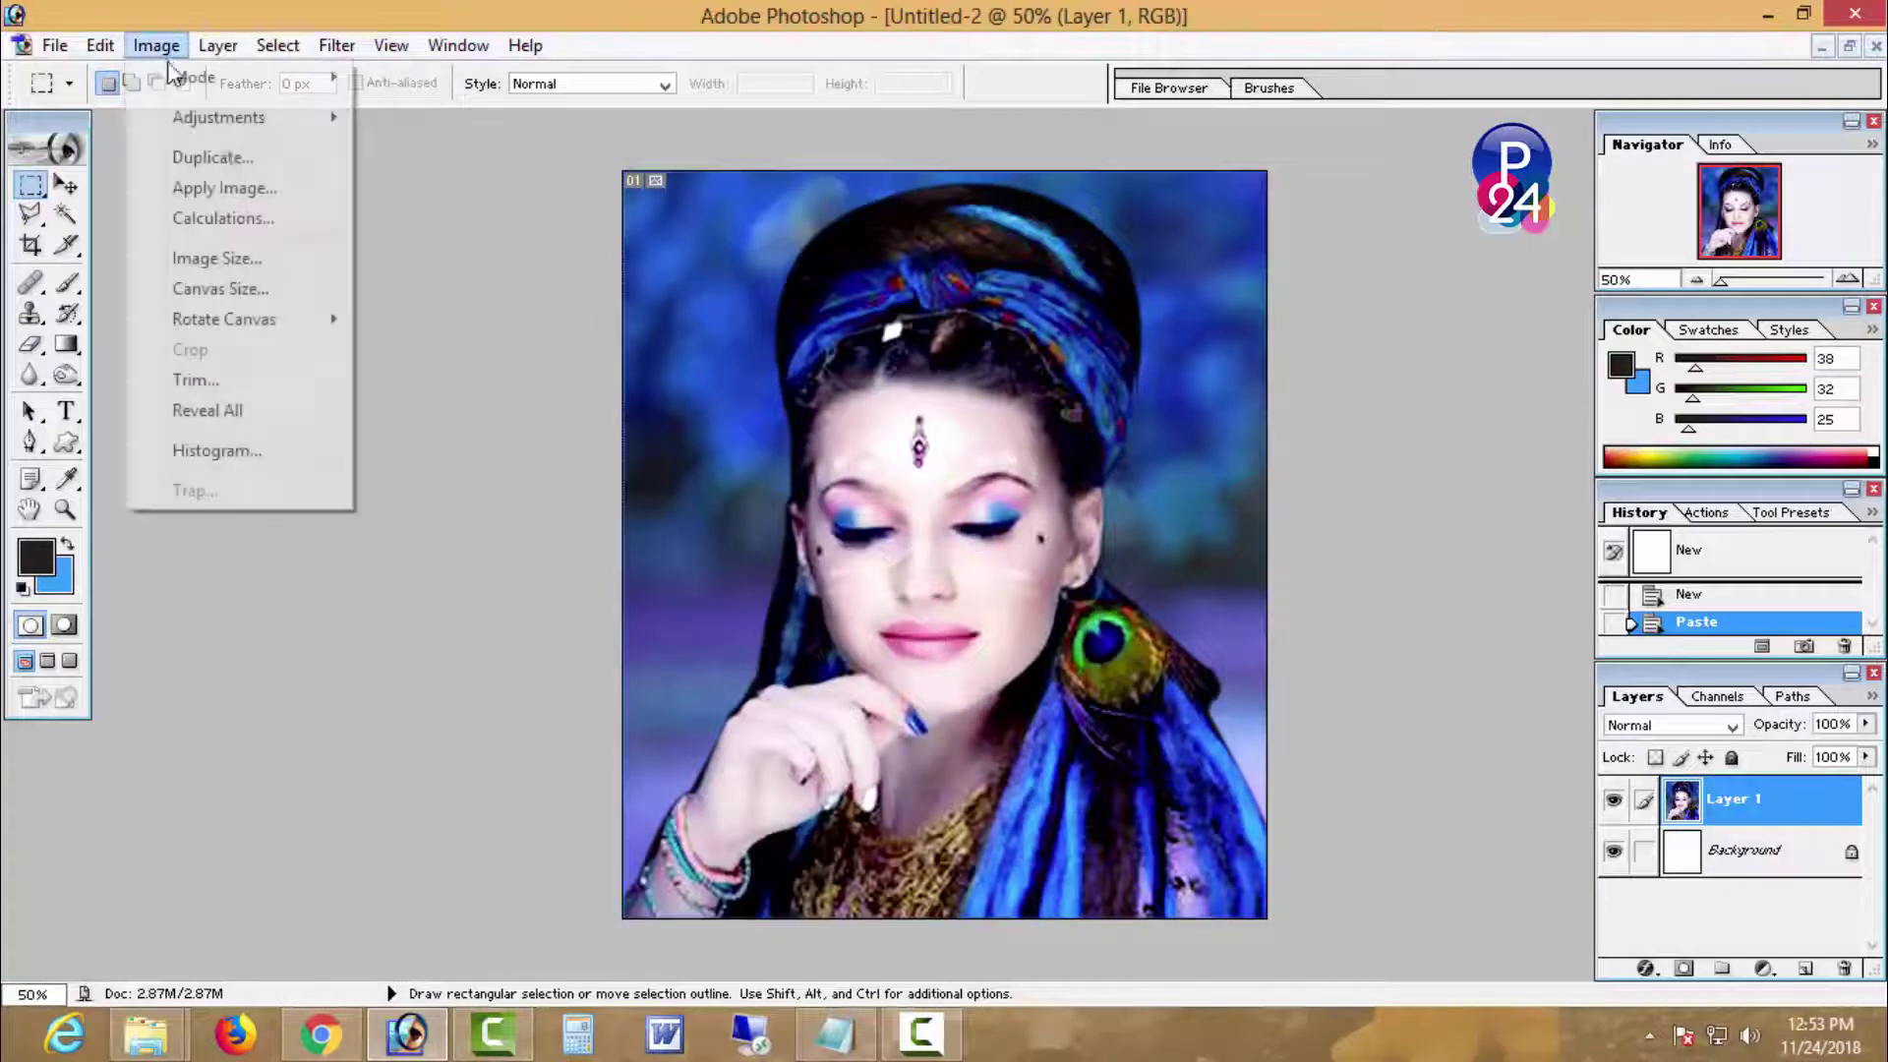
mouse_move(285, 117)
left_click(538, 301)
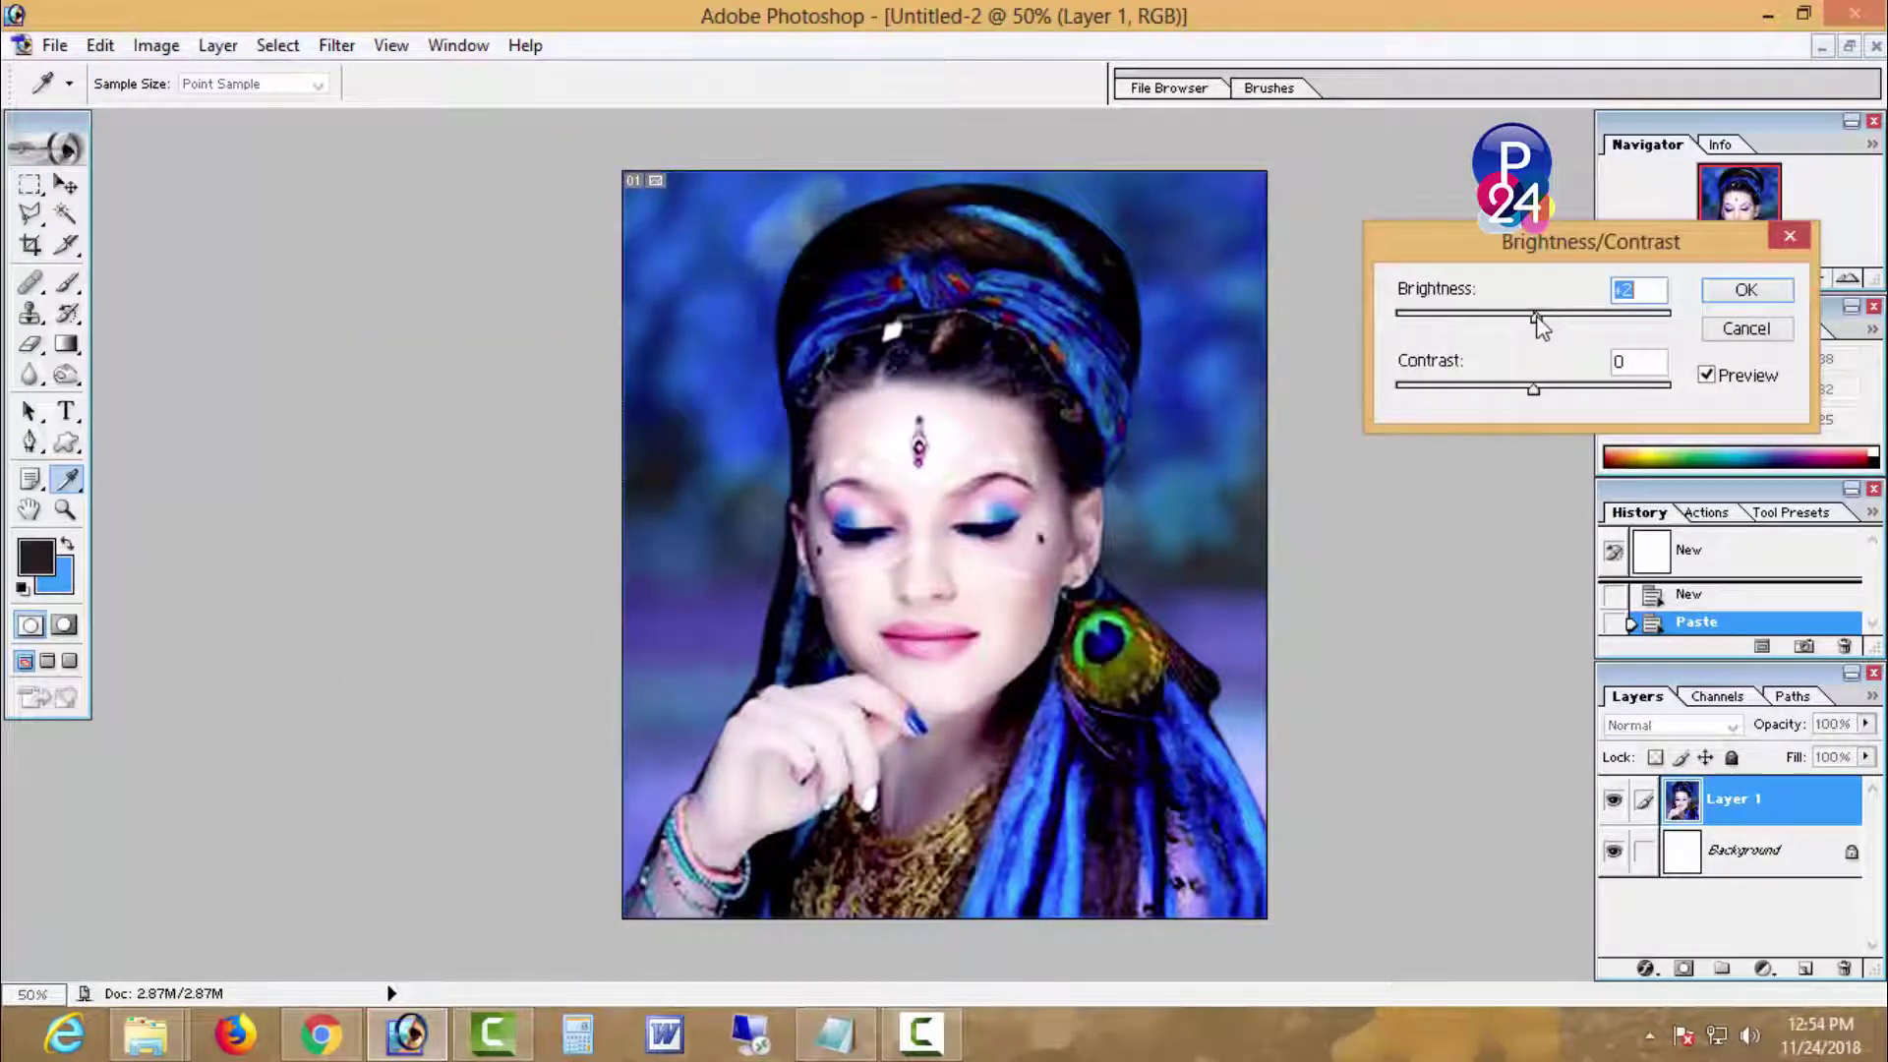
left_click_drag(1537, 316, 1535, 316)
left_click(1746, 290)
key("m")
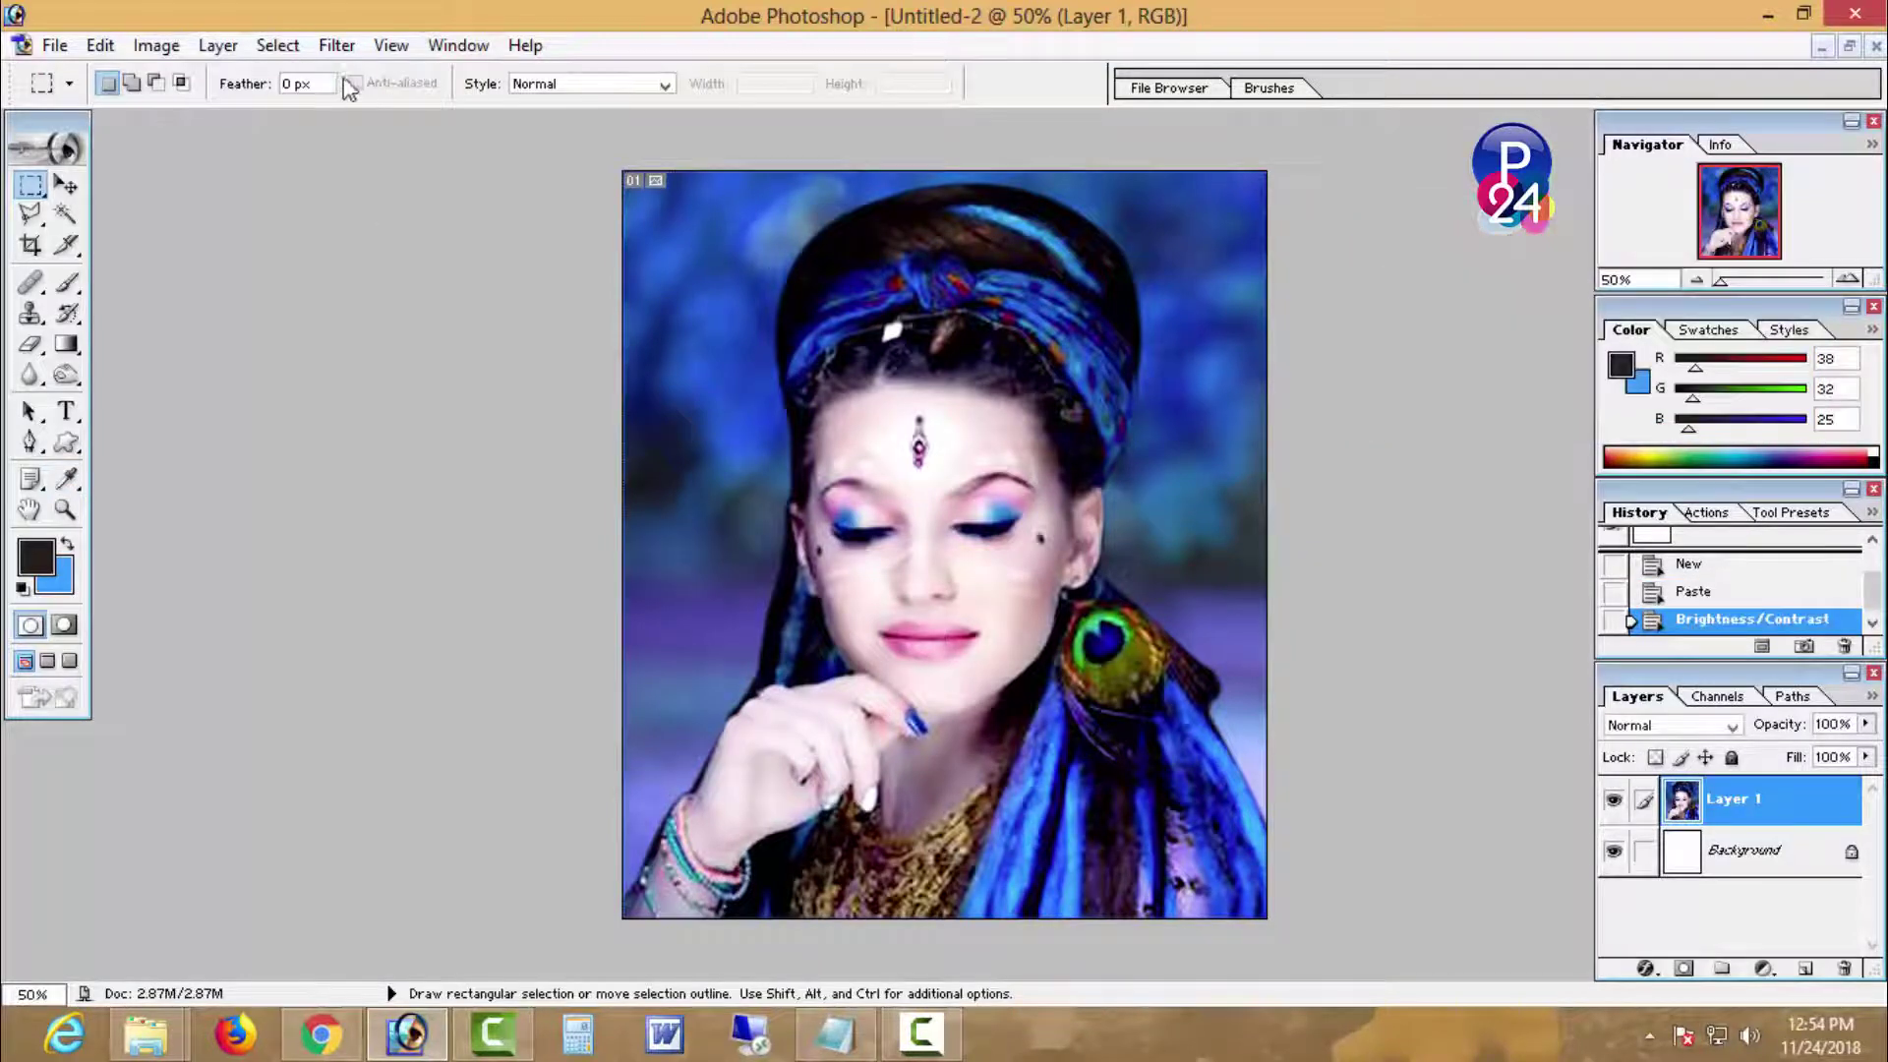
Step: Apply AutoEye in manual mode to the portrait with slightly higher Saturate, Tonal Range and Blue, and lower Contrast
left_click(338, 45)
mouse_move(601, 627)
left_click(929, 624)
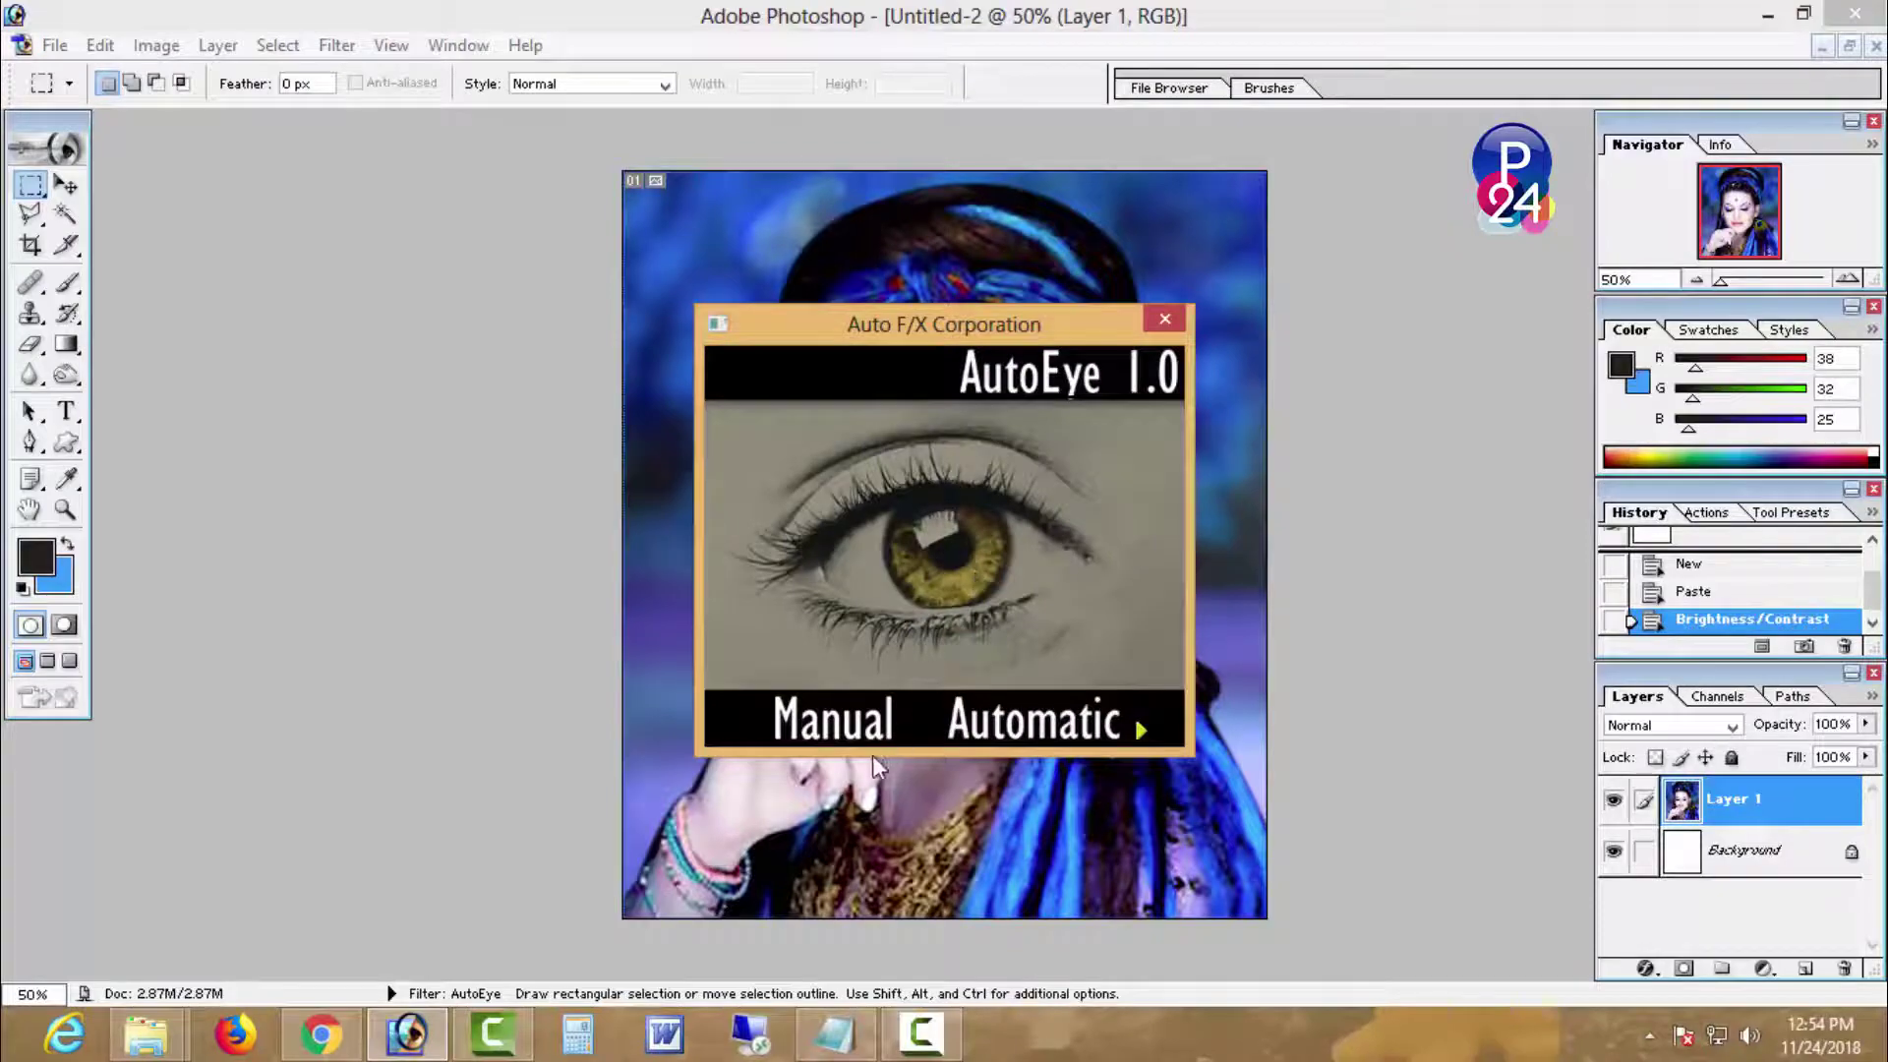
left_click(867, 732)
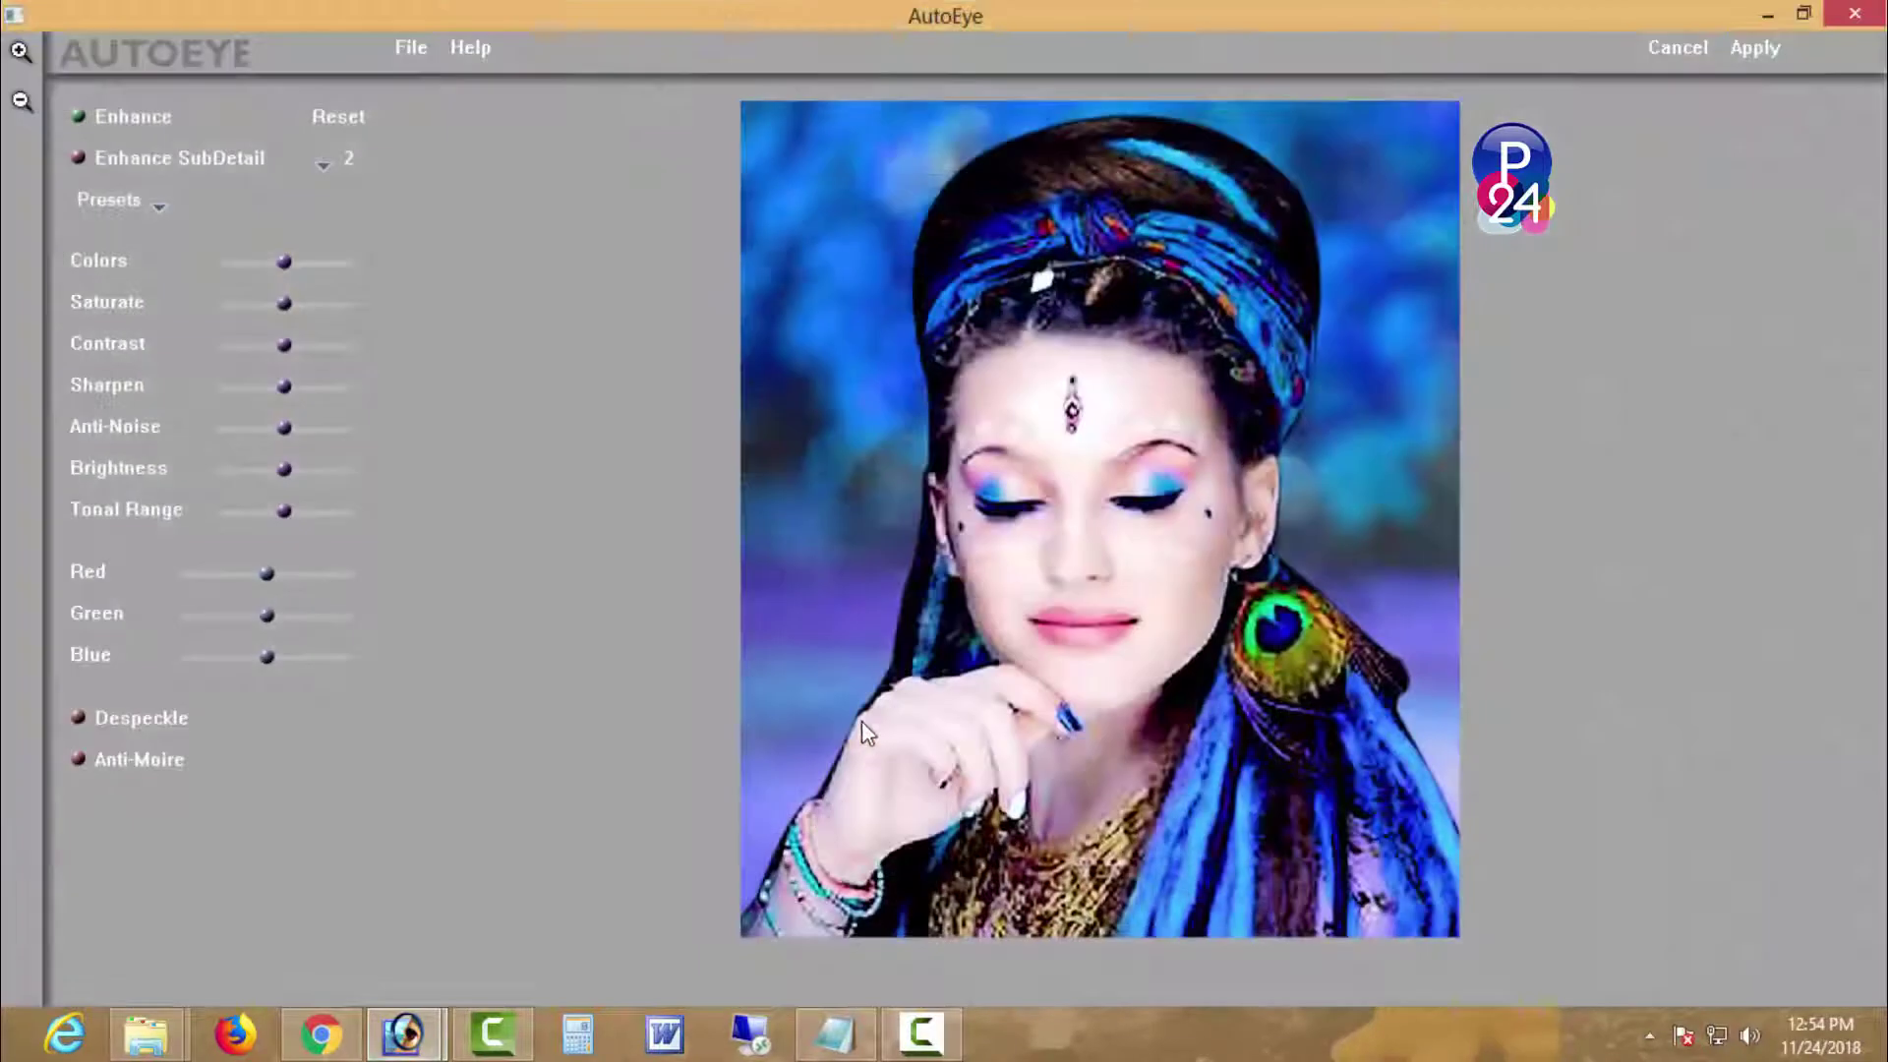
left_click(94, 162)
left_click(95, 162)
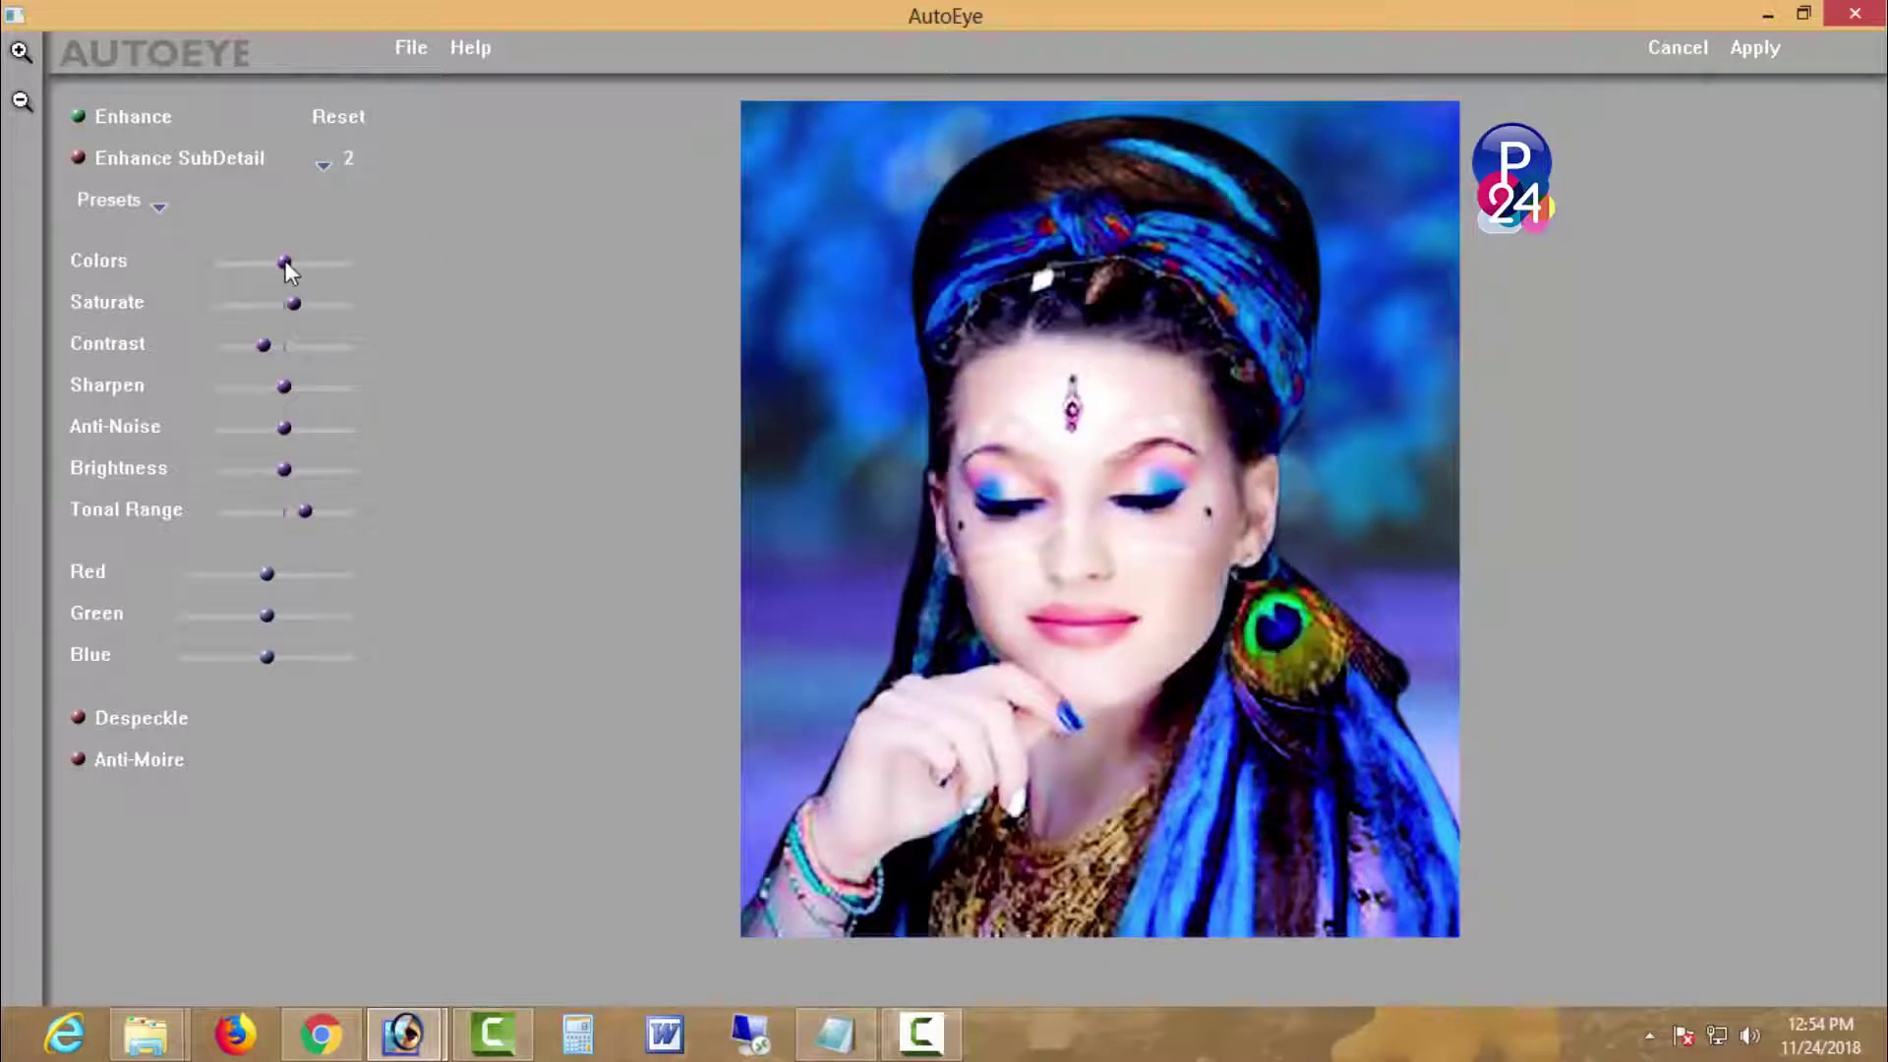
left_click_drag(273, 661, 291, 657)
left_click(1748, 49)
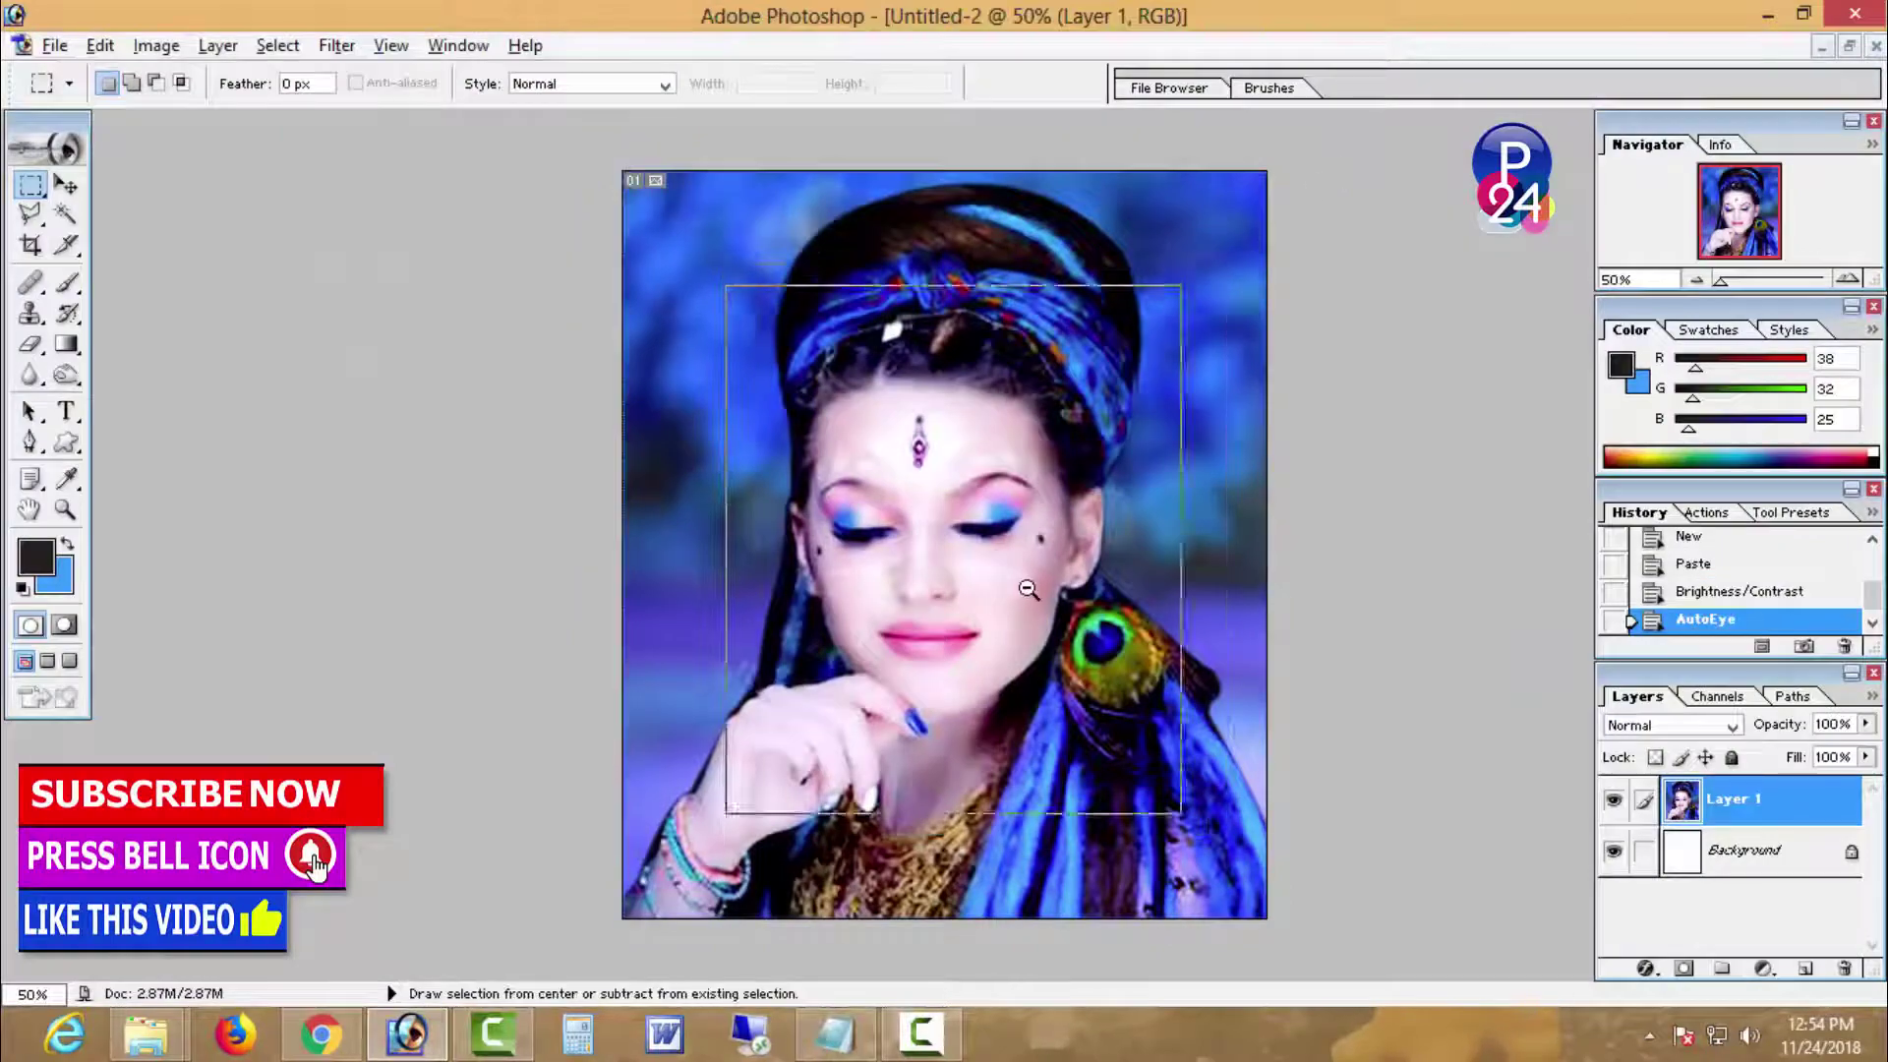
Step: Smooth the portrait with Noiseware Professional at its Default settings
key("ctrl+minus")
left_click(336, 46)
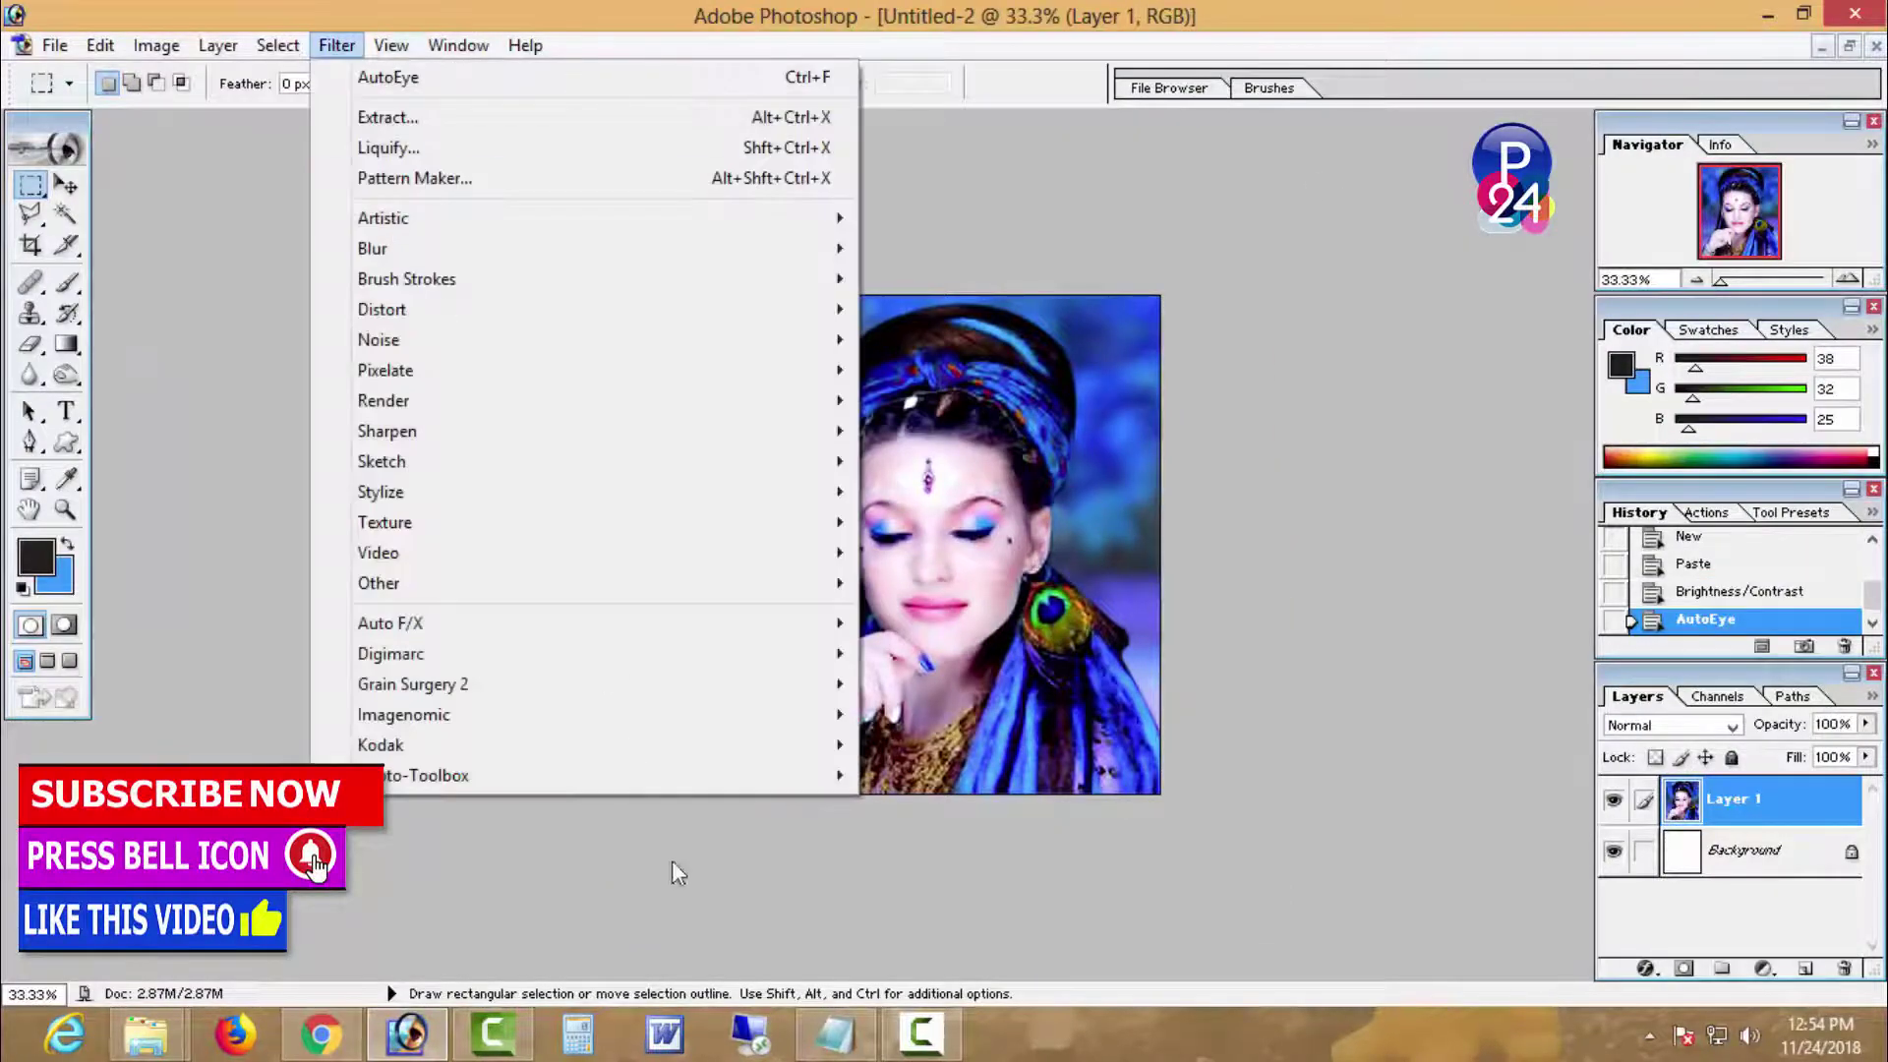
mouse_move(798, 729)
left_click(989, 715)
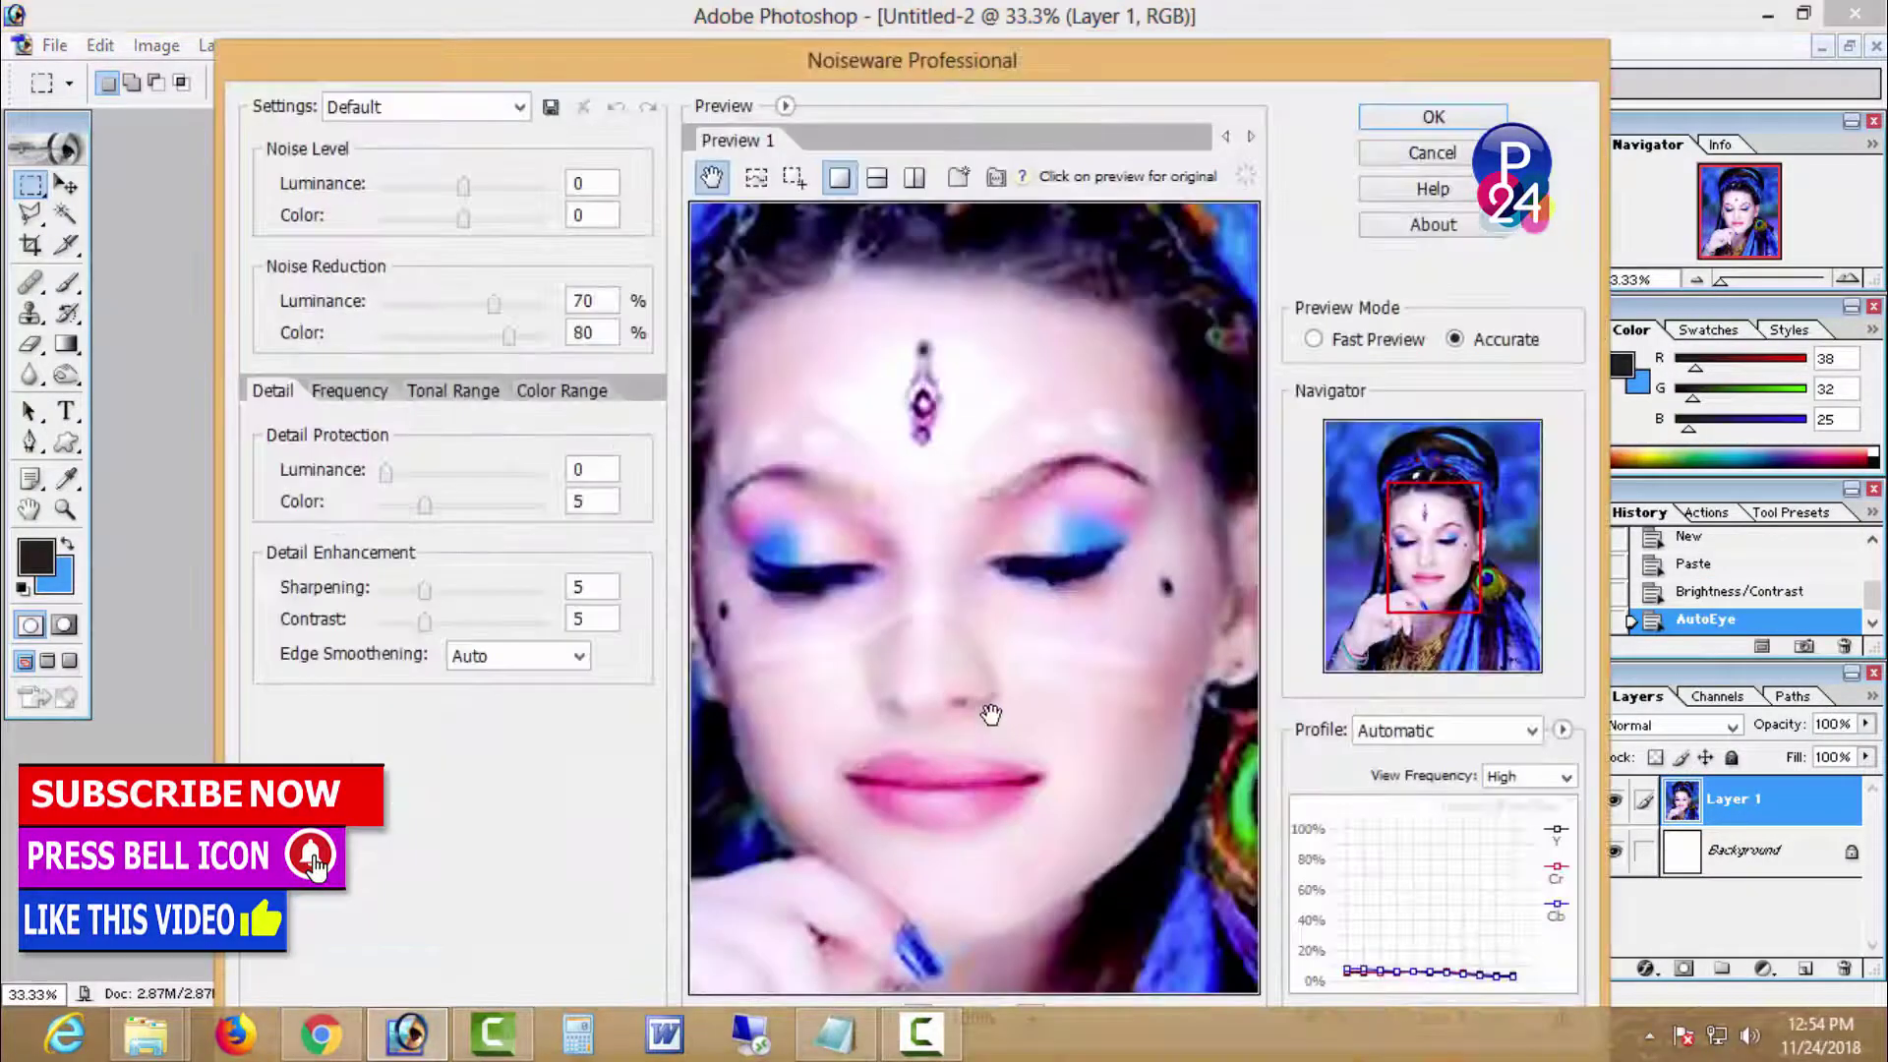
left_click(1433, 117)
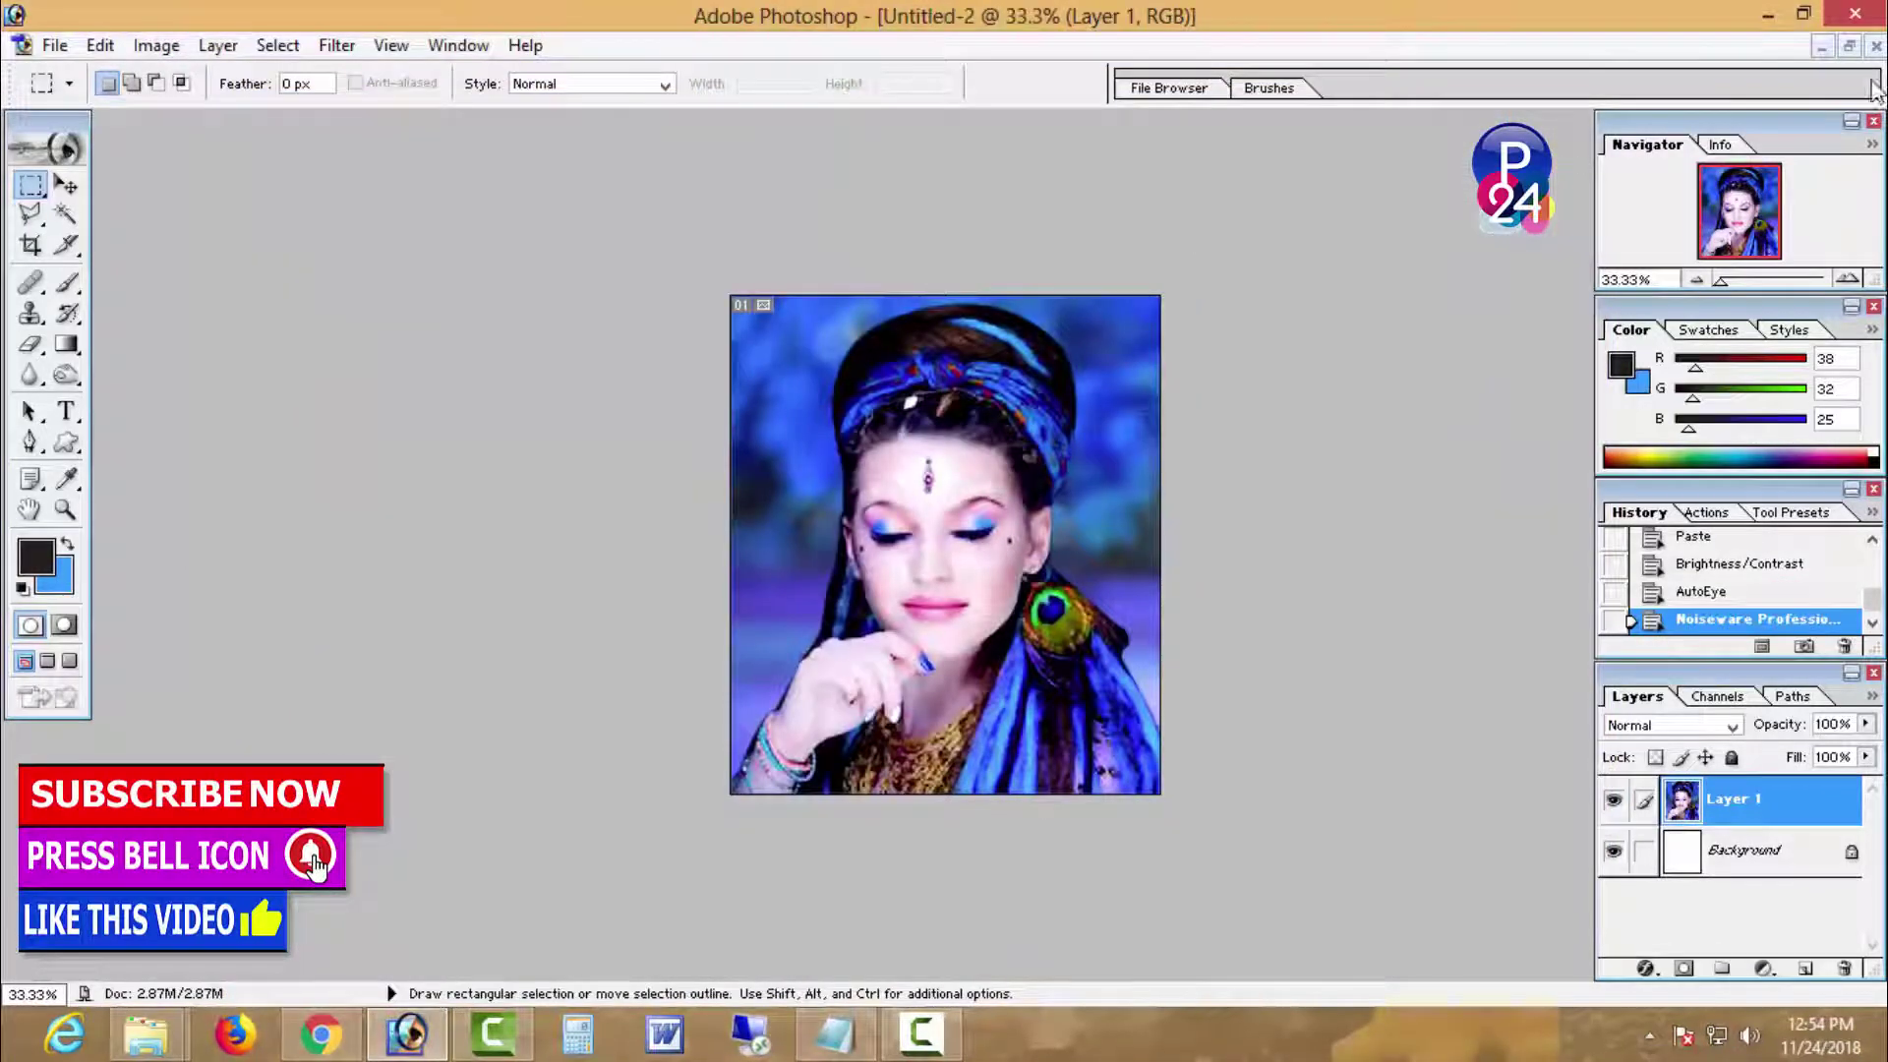
Step: Restore the portrait to a floating window, move it aside and open AA.jpg from the Desktop for comparison
left_click(1849, 46)
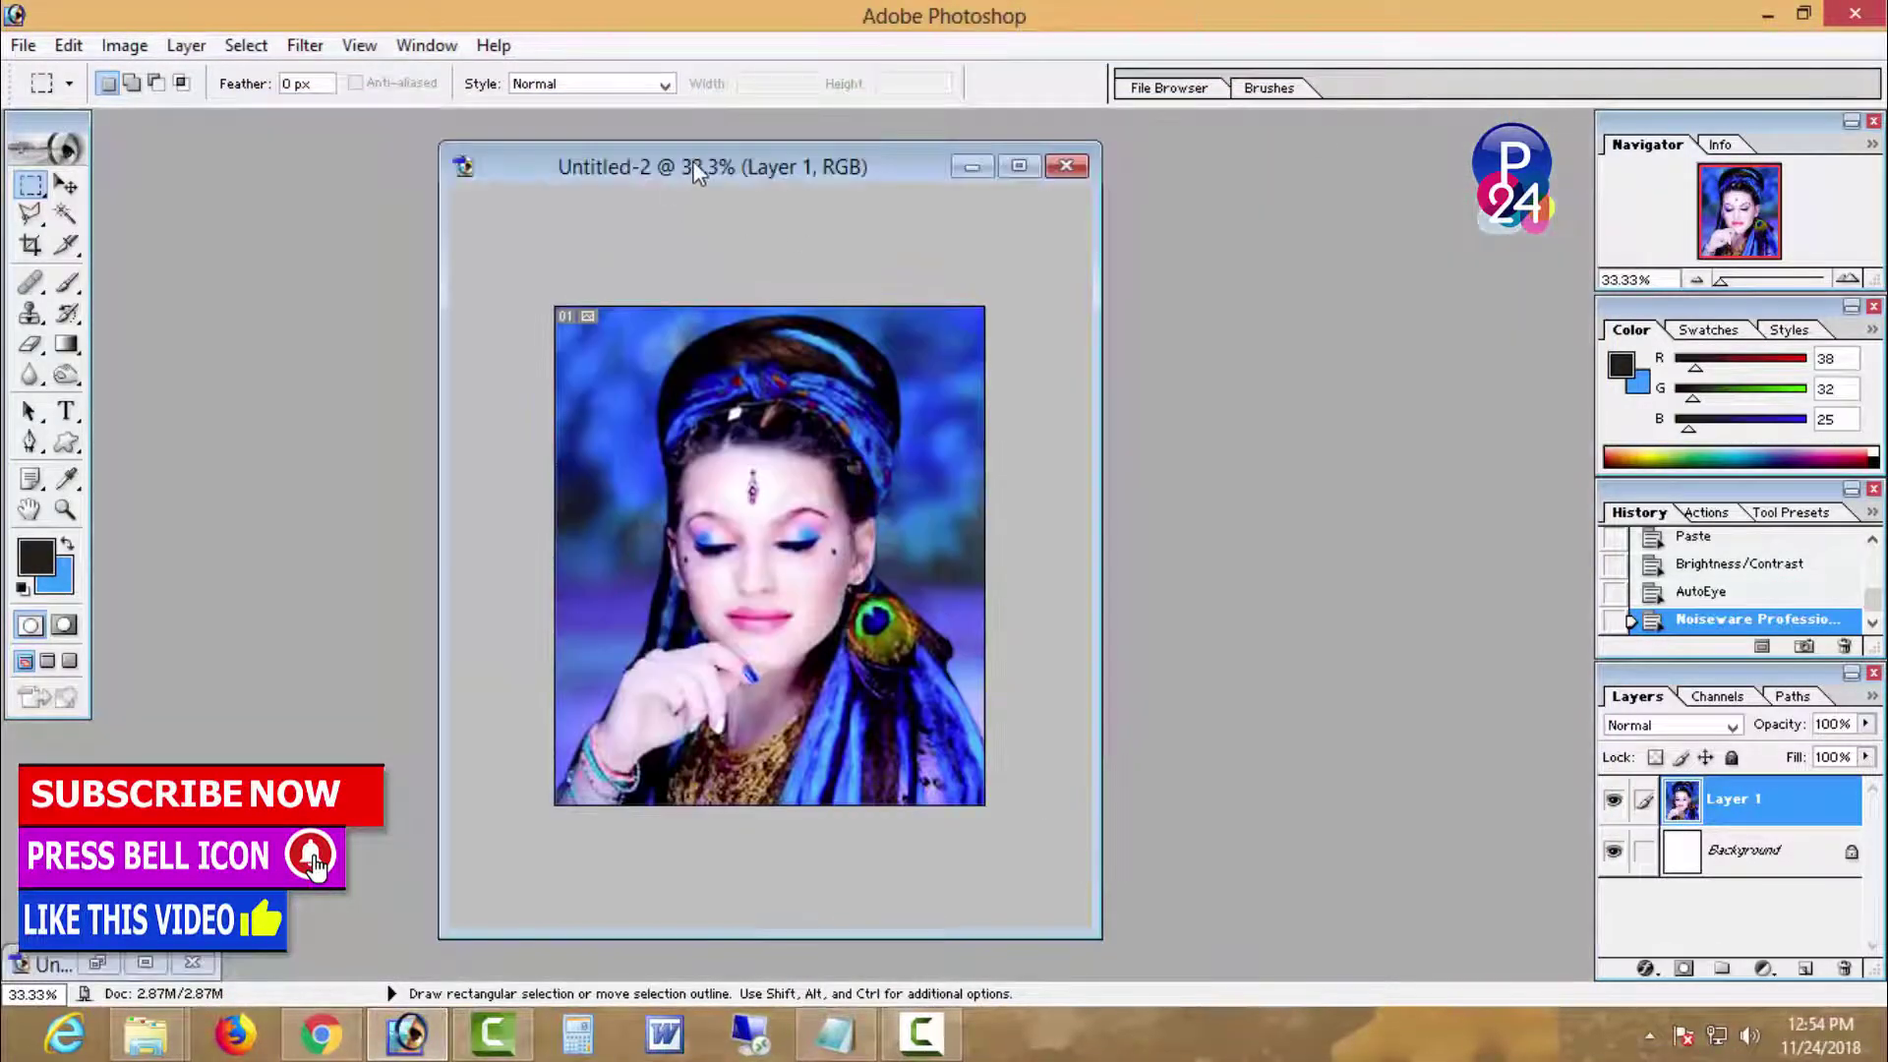
left_click_drag(602, 167, 1150, 186)
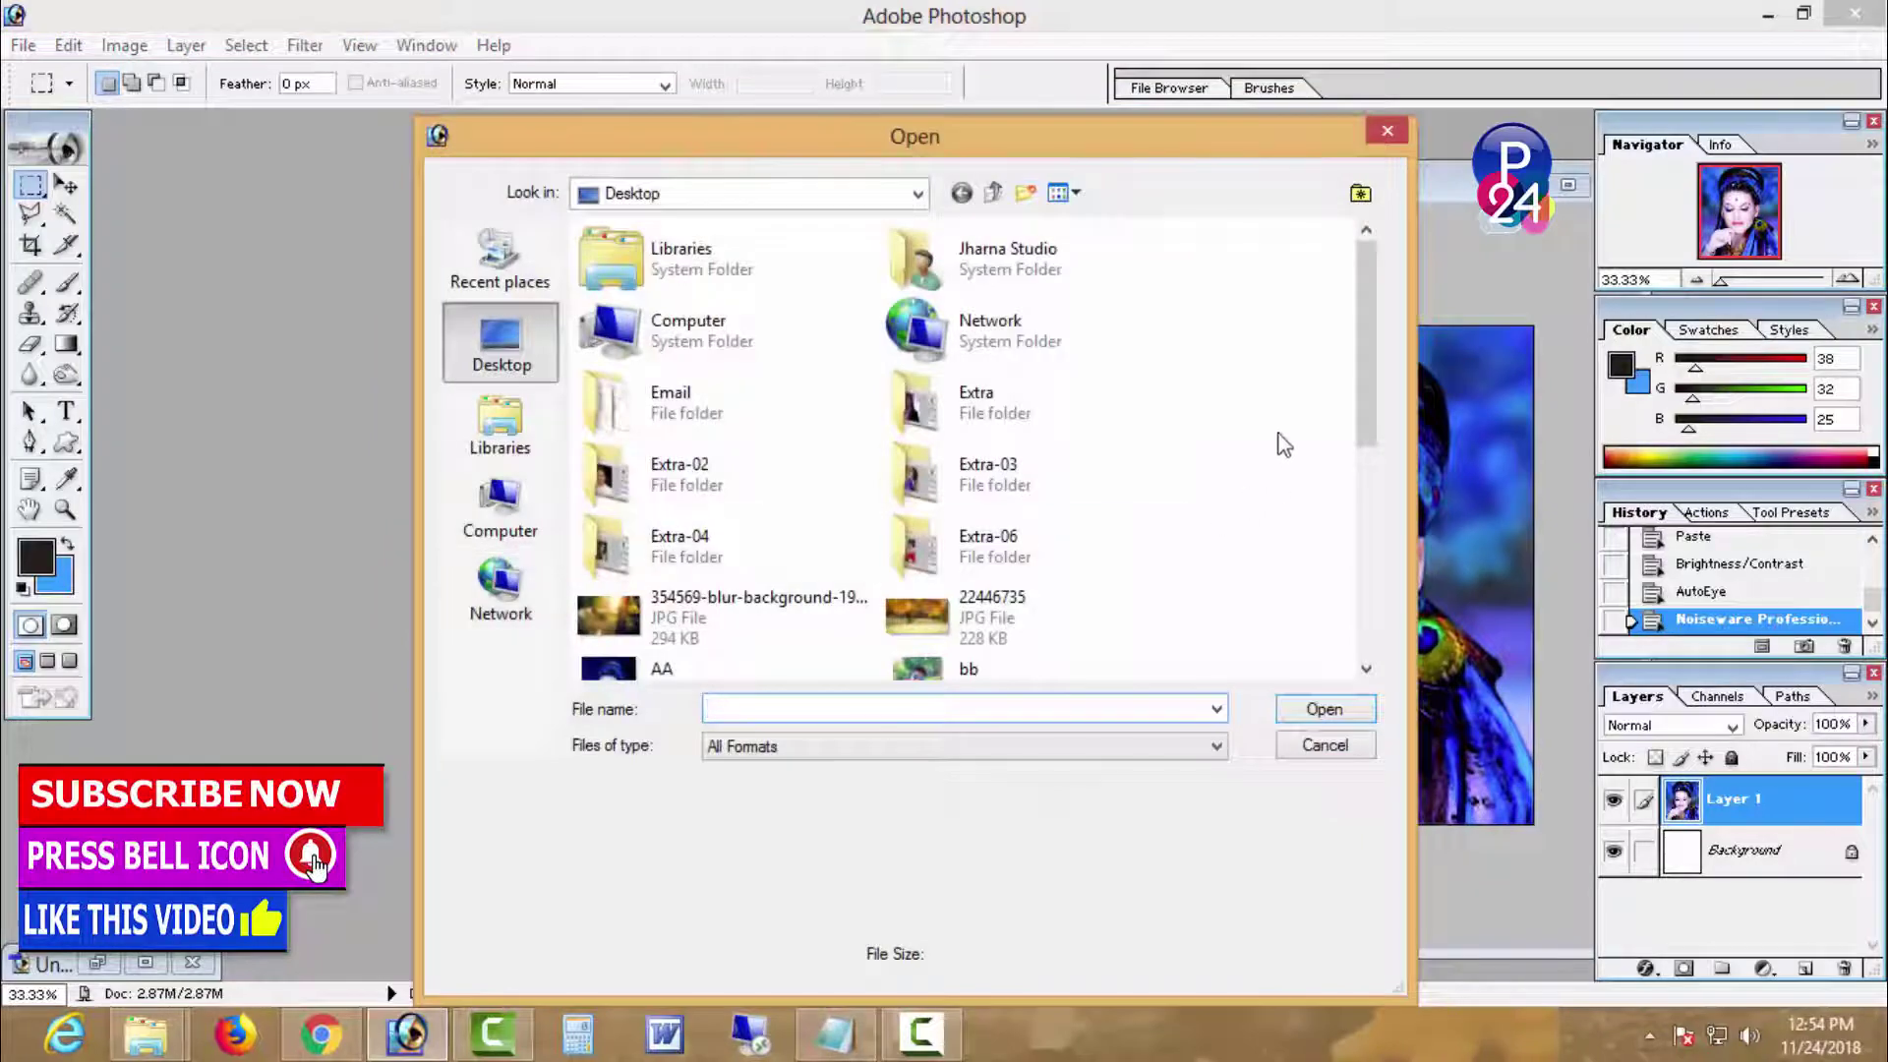
left_click_drag(1370, 400, 1370, 469)
left_click(649, 550)
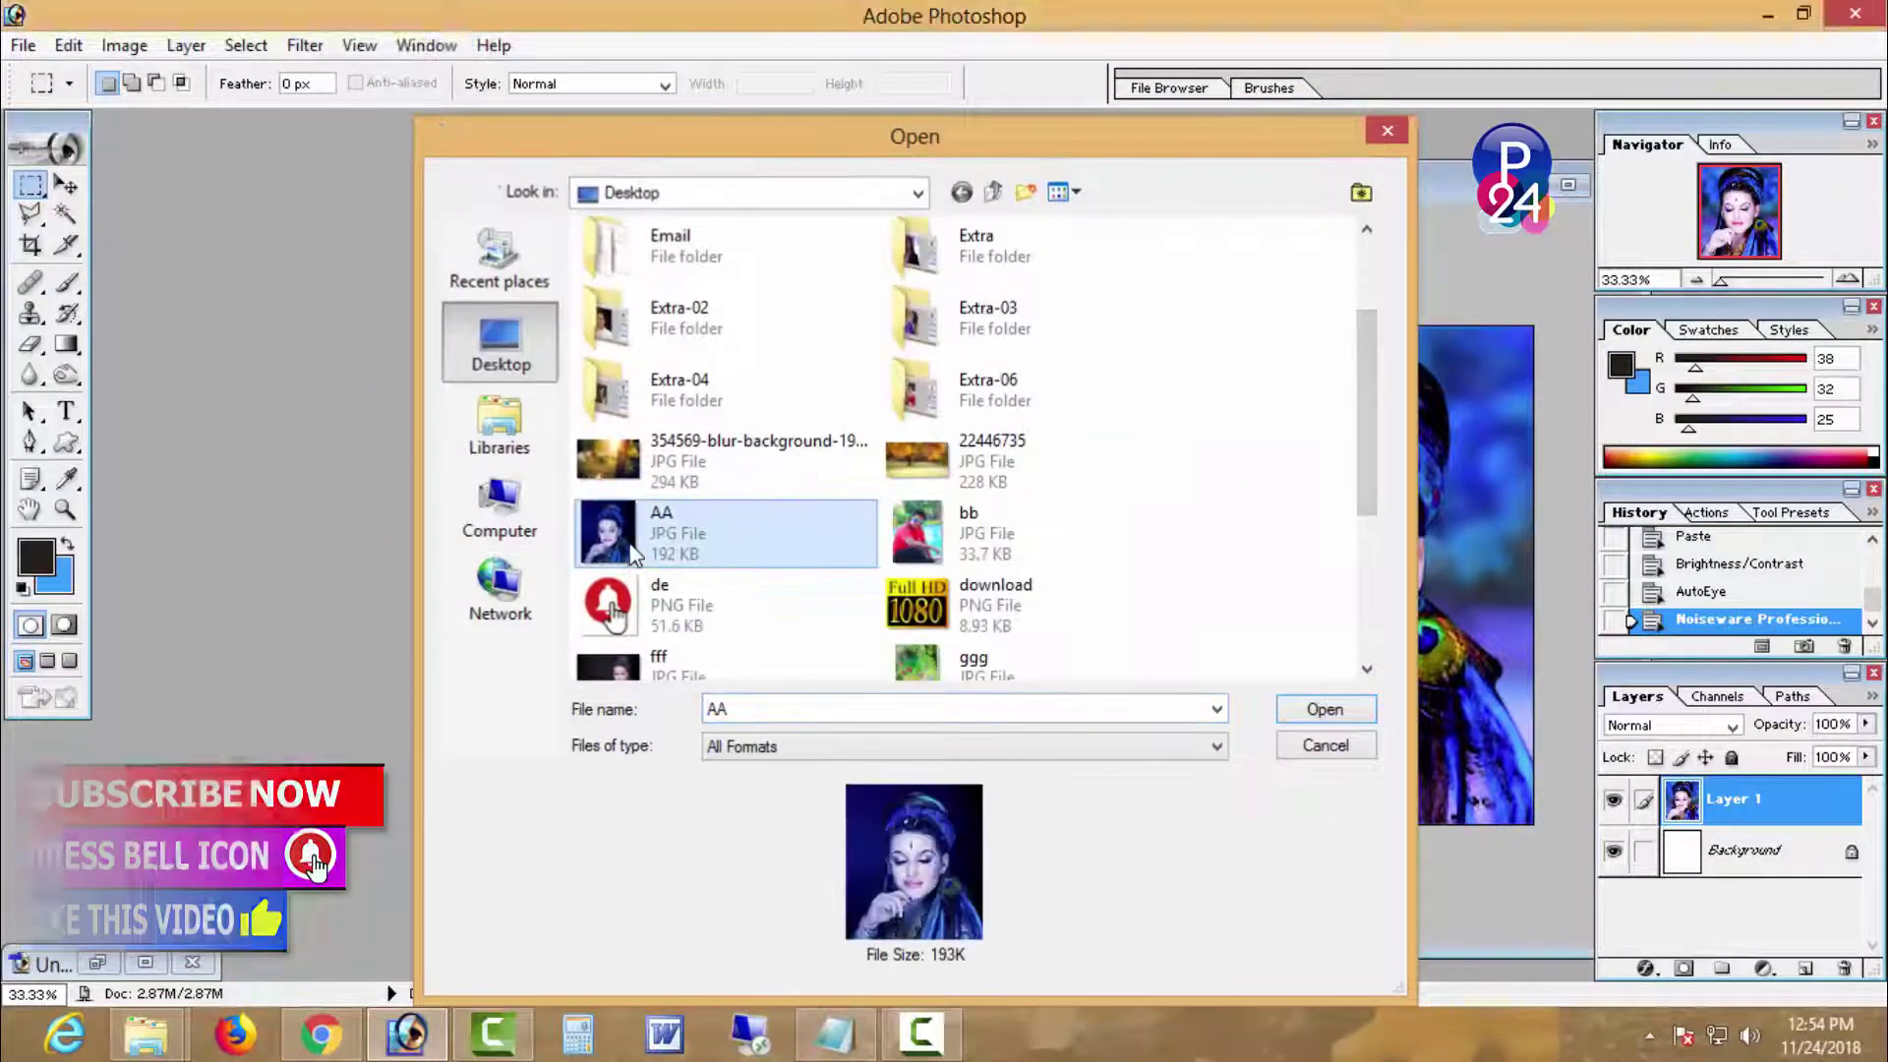
double_click(665, 557)
key("ctrl+minus")
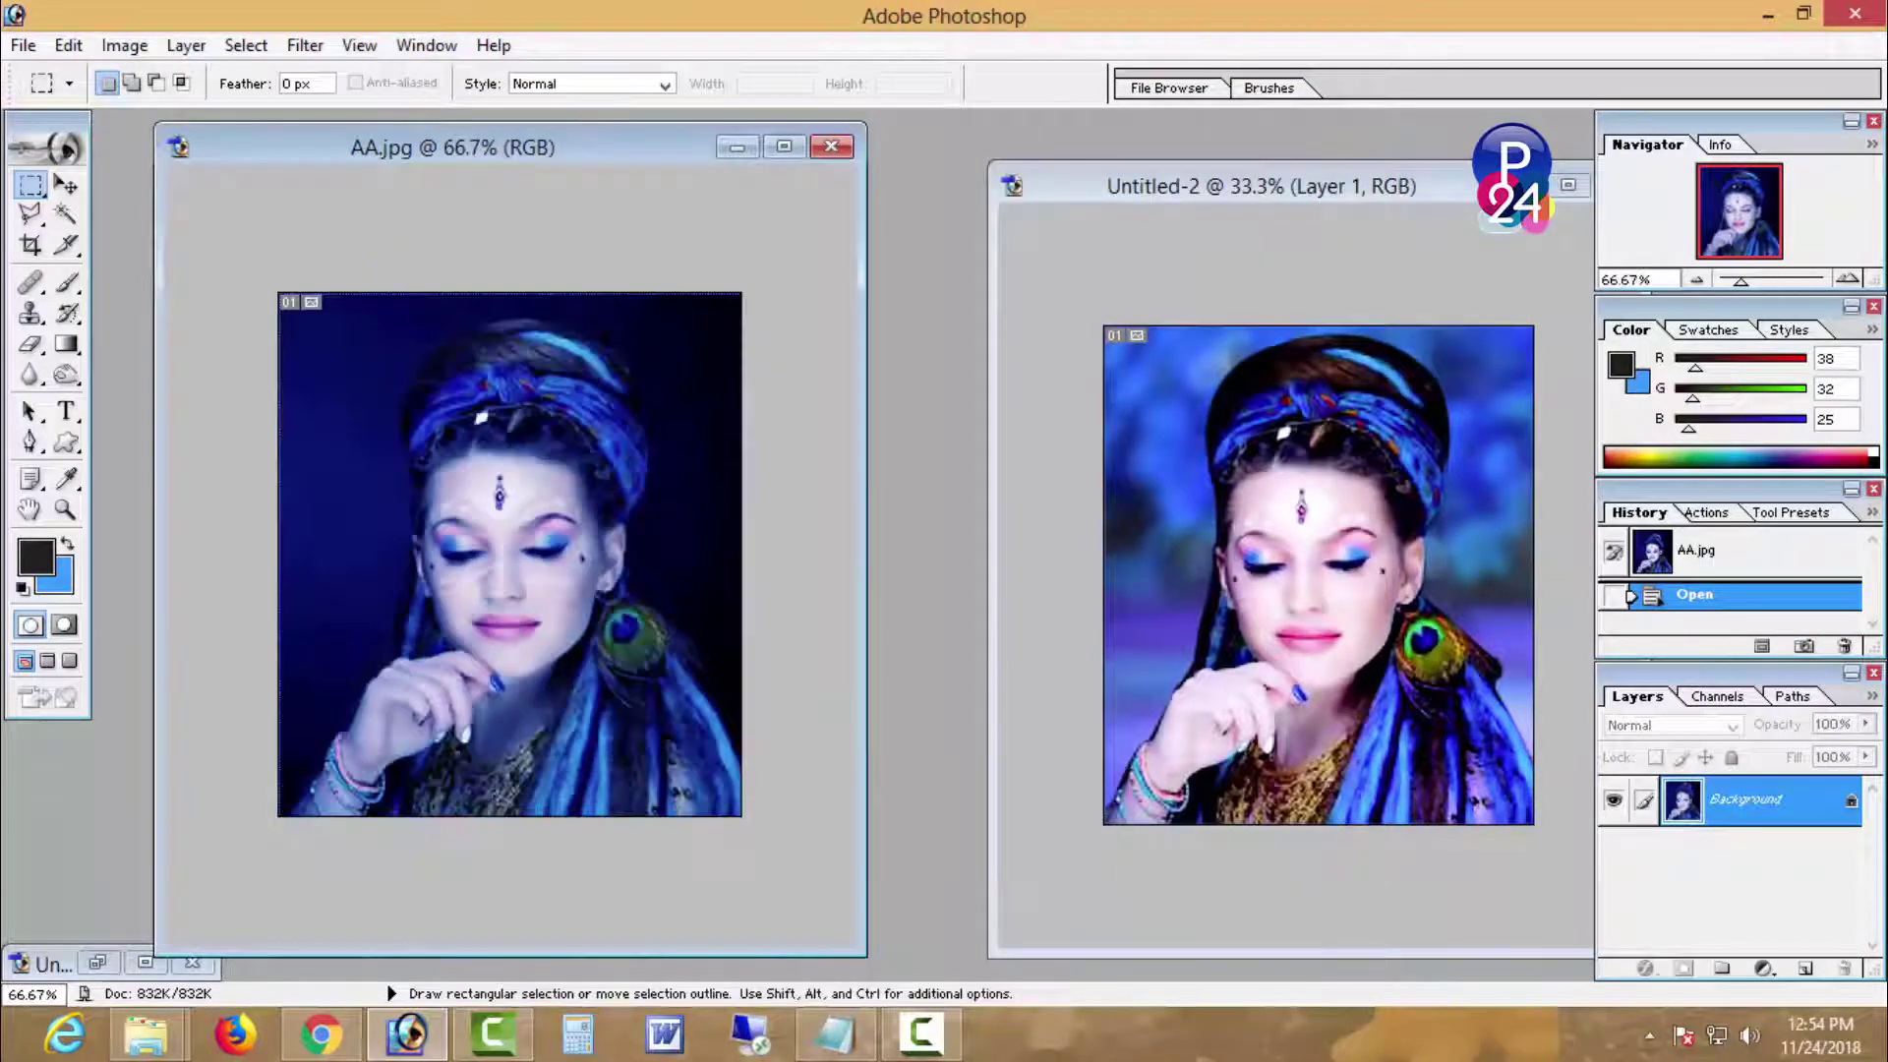
Step: Place the Untitled-2 portrait beside AA.jpg and set its midtone Color Balance levels to -3, 0 and -10
left_click_drag(1207, 193, 1090, 177)
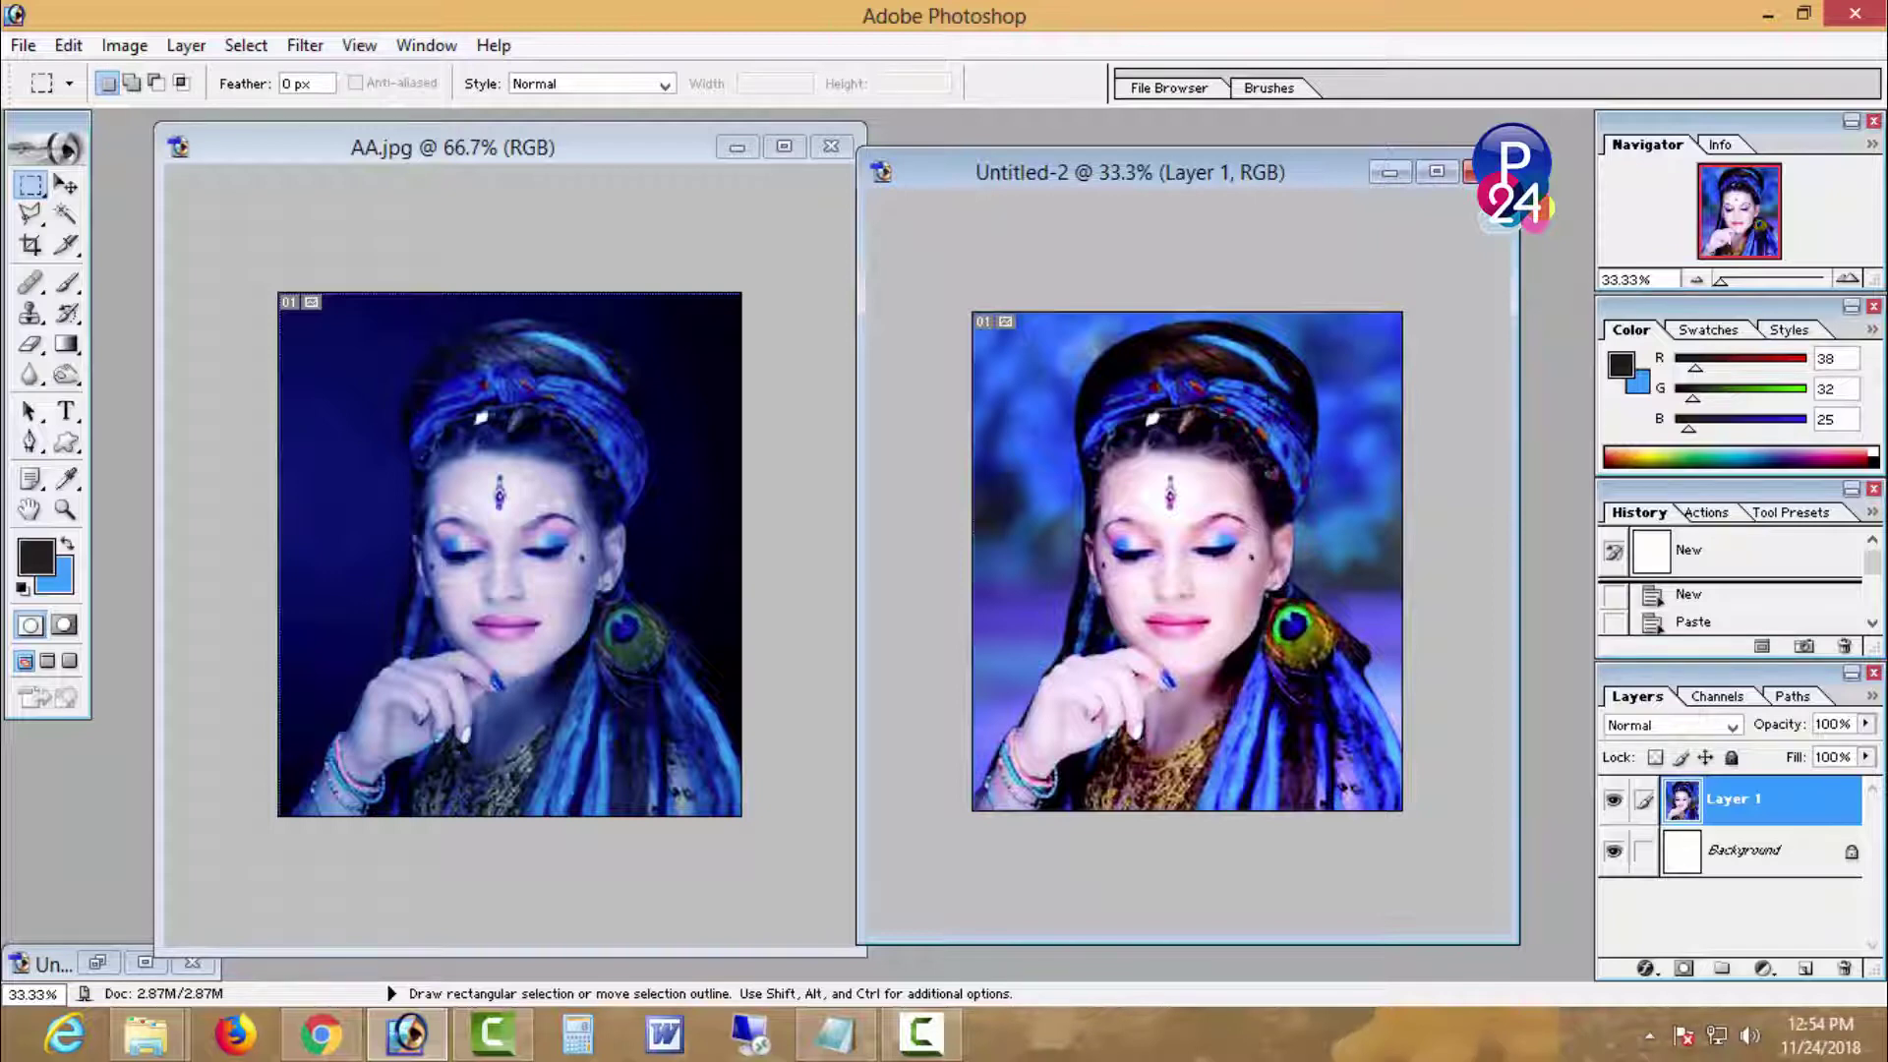
key("ctrl+b")
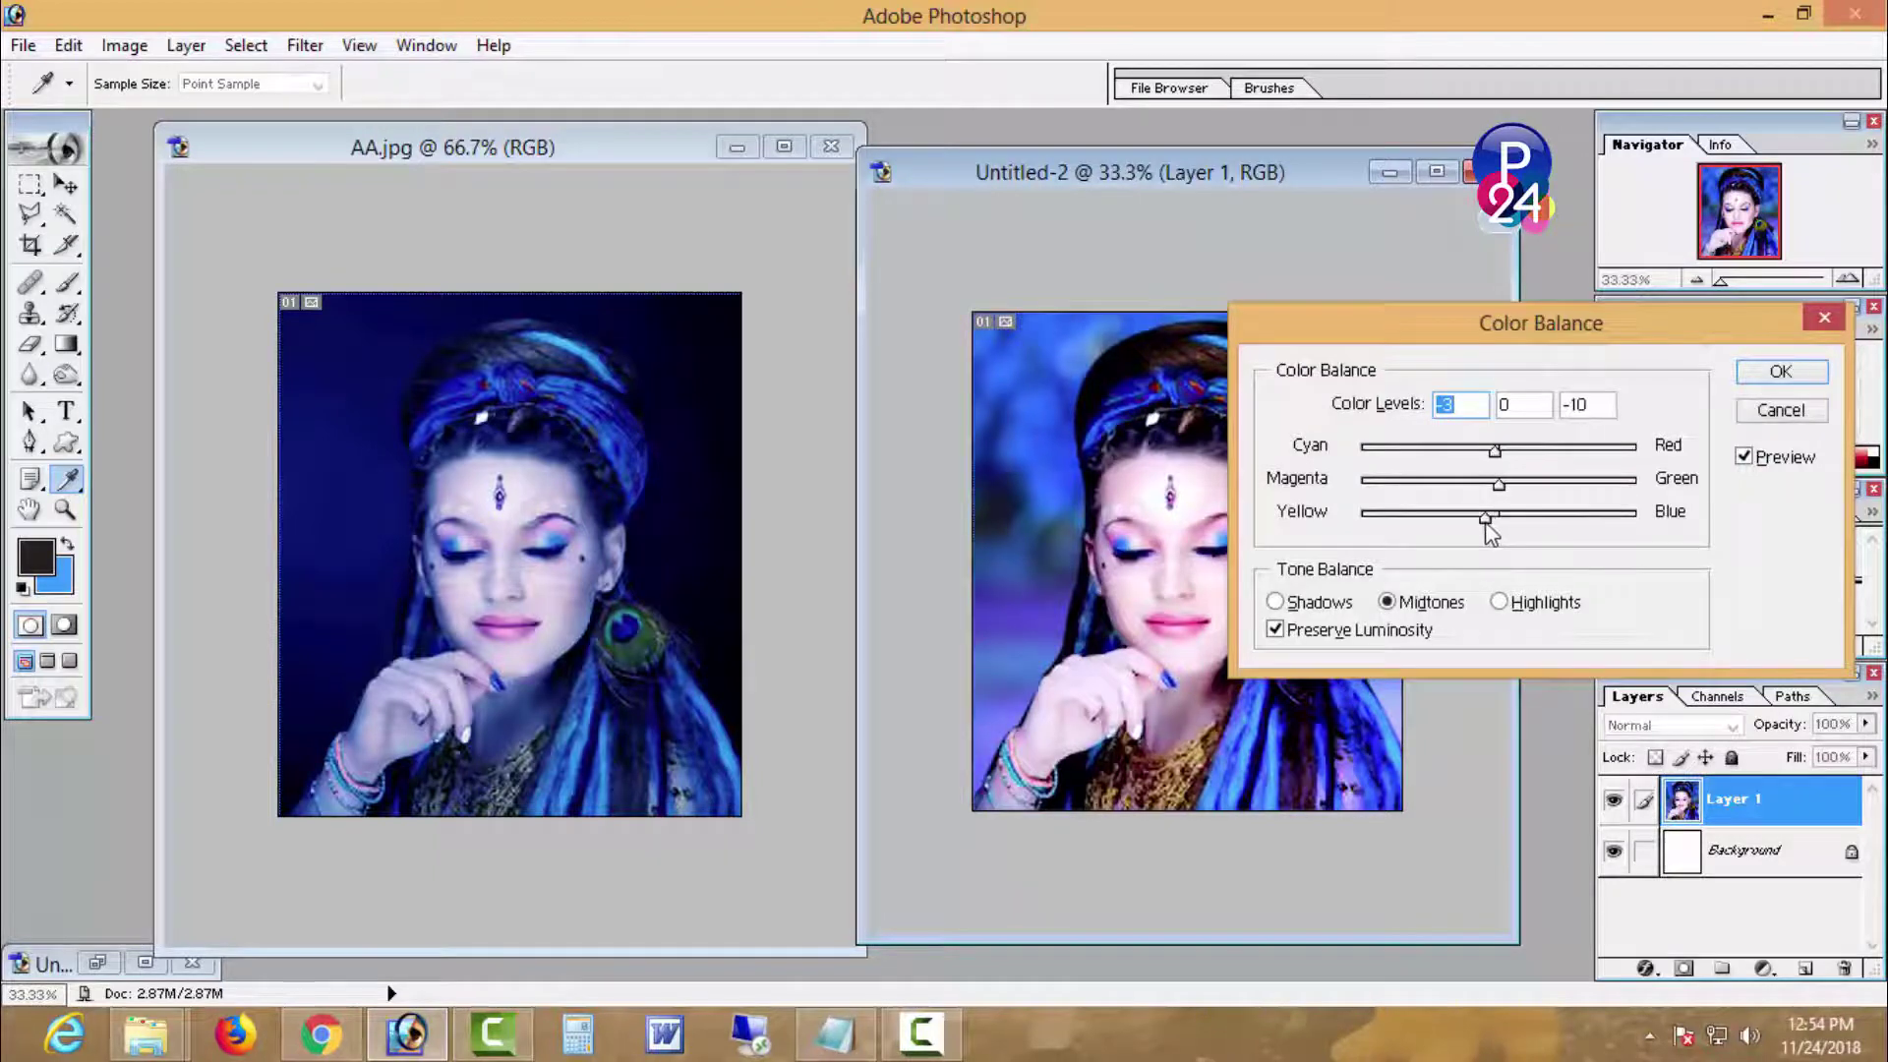
key("Return")
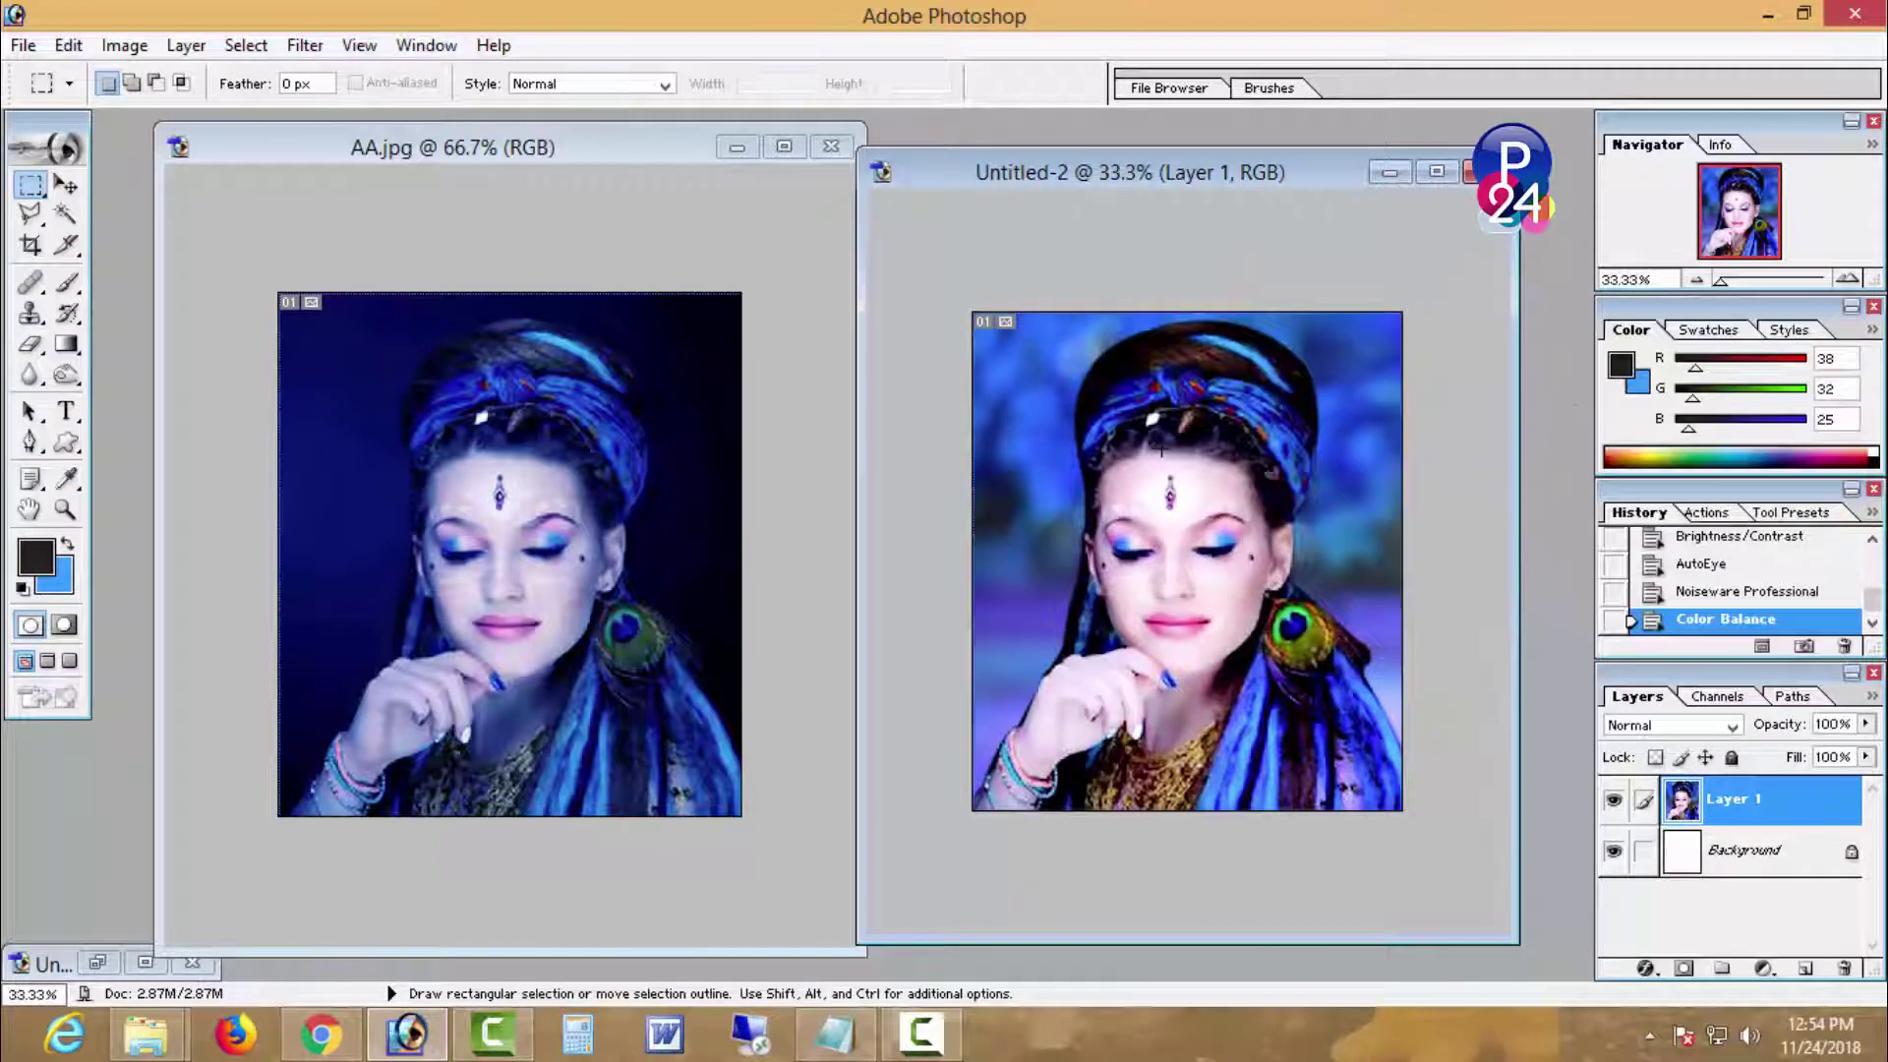
Step: Create a white document with the 1920 x 1080 HDTV 1080i preset and move its window clear of the two portraits
key("ctrl+n")
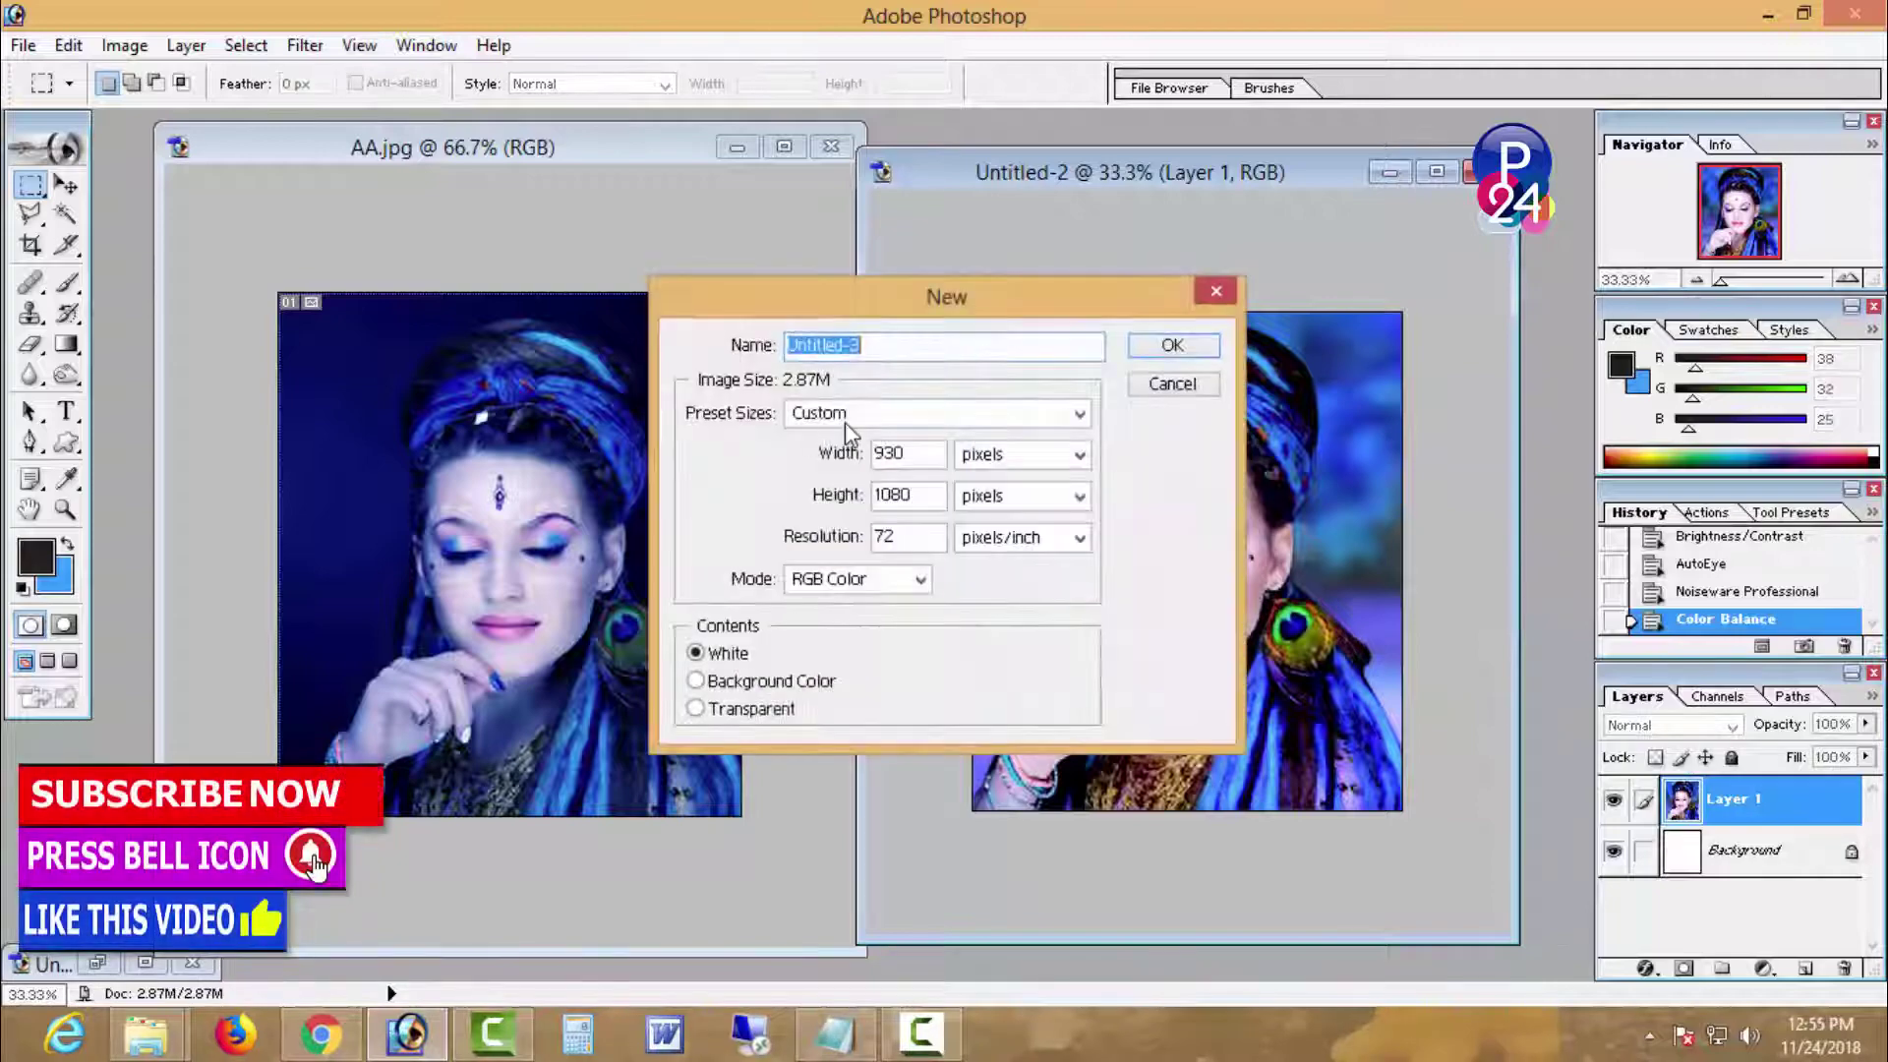
left_click(835, 413)
left_click(889, 582)
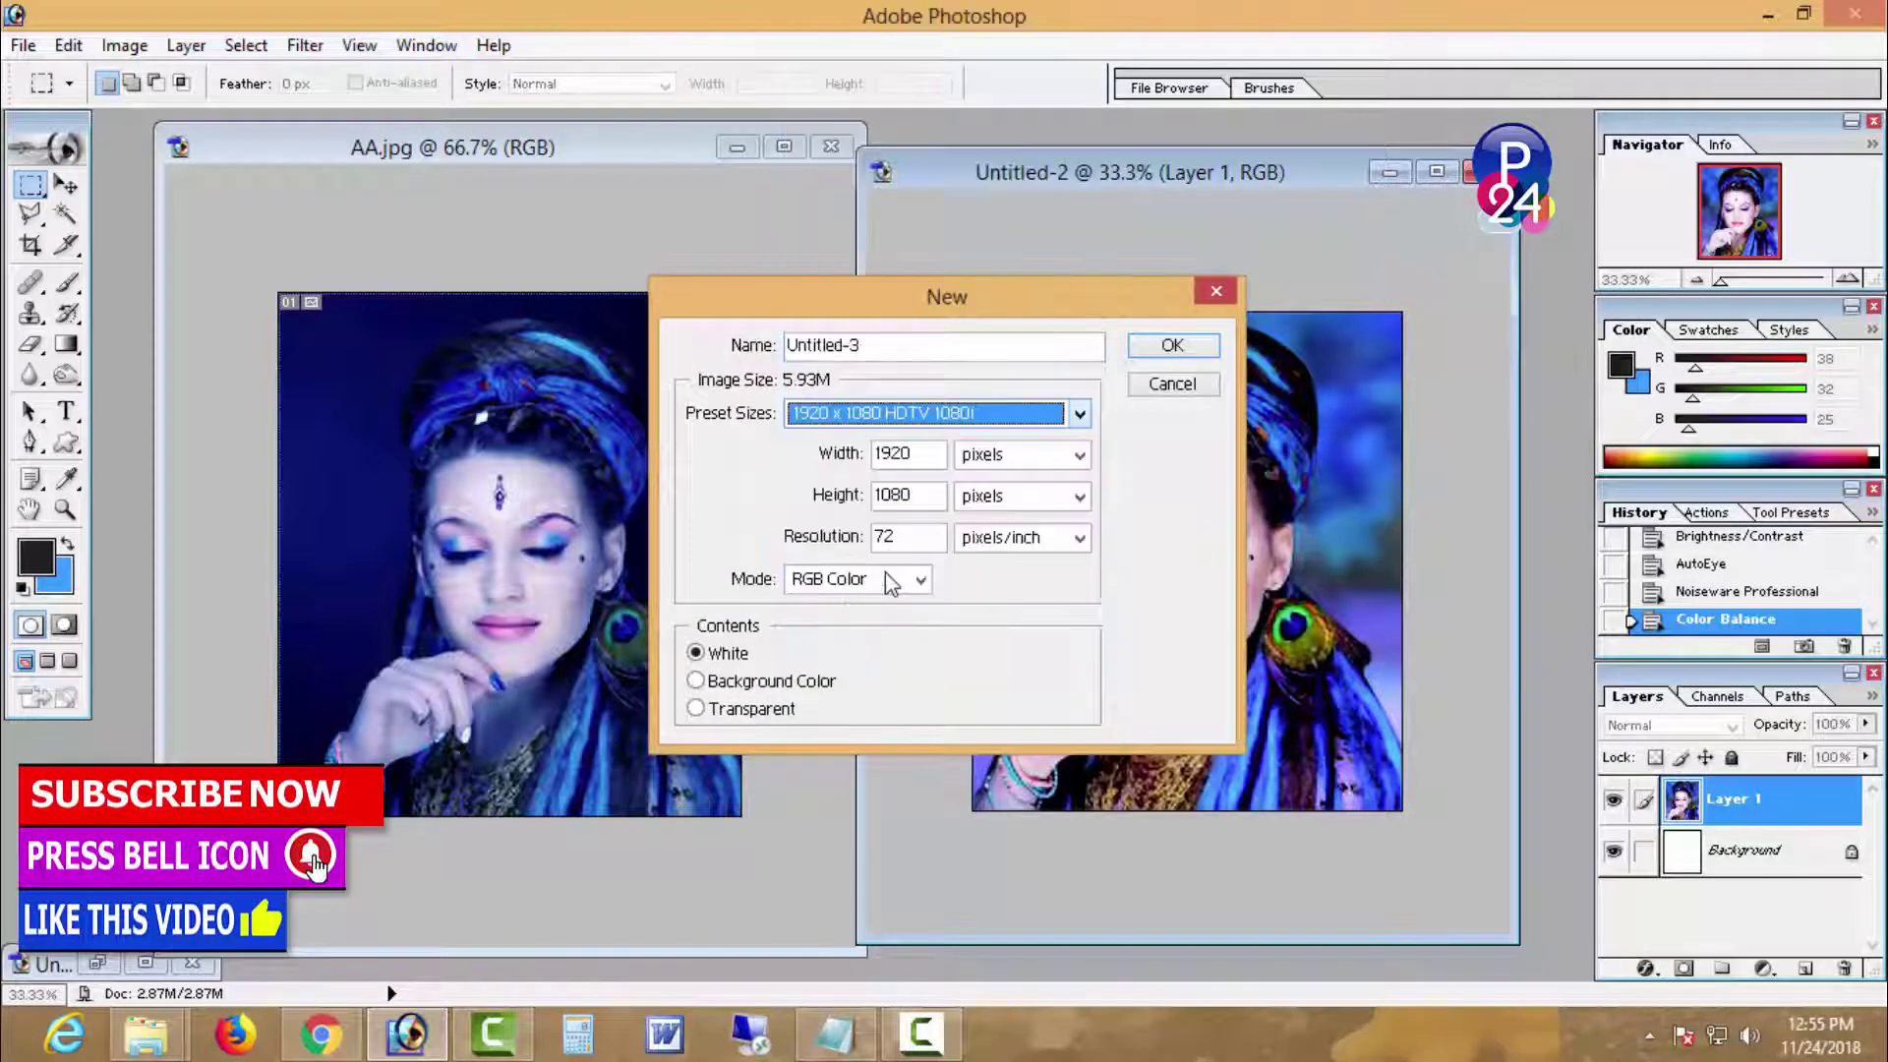
key("Return")
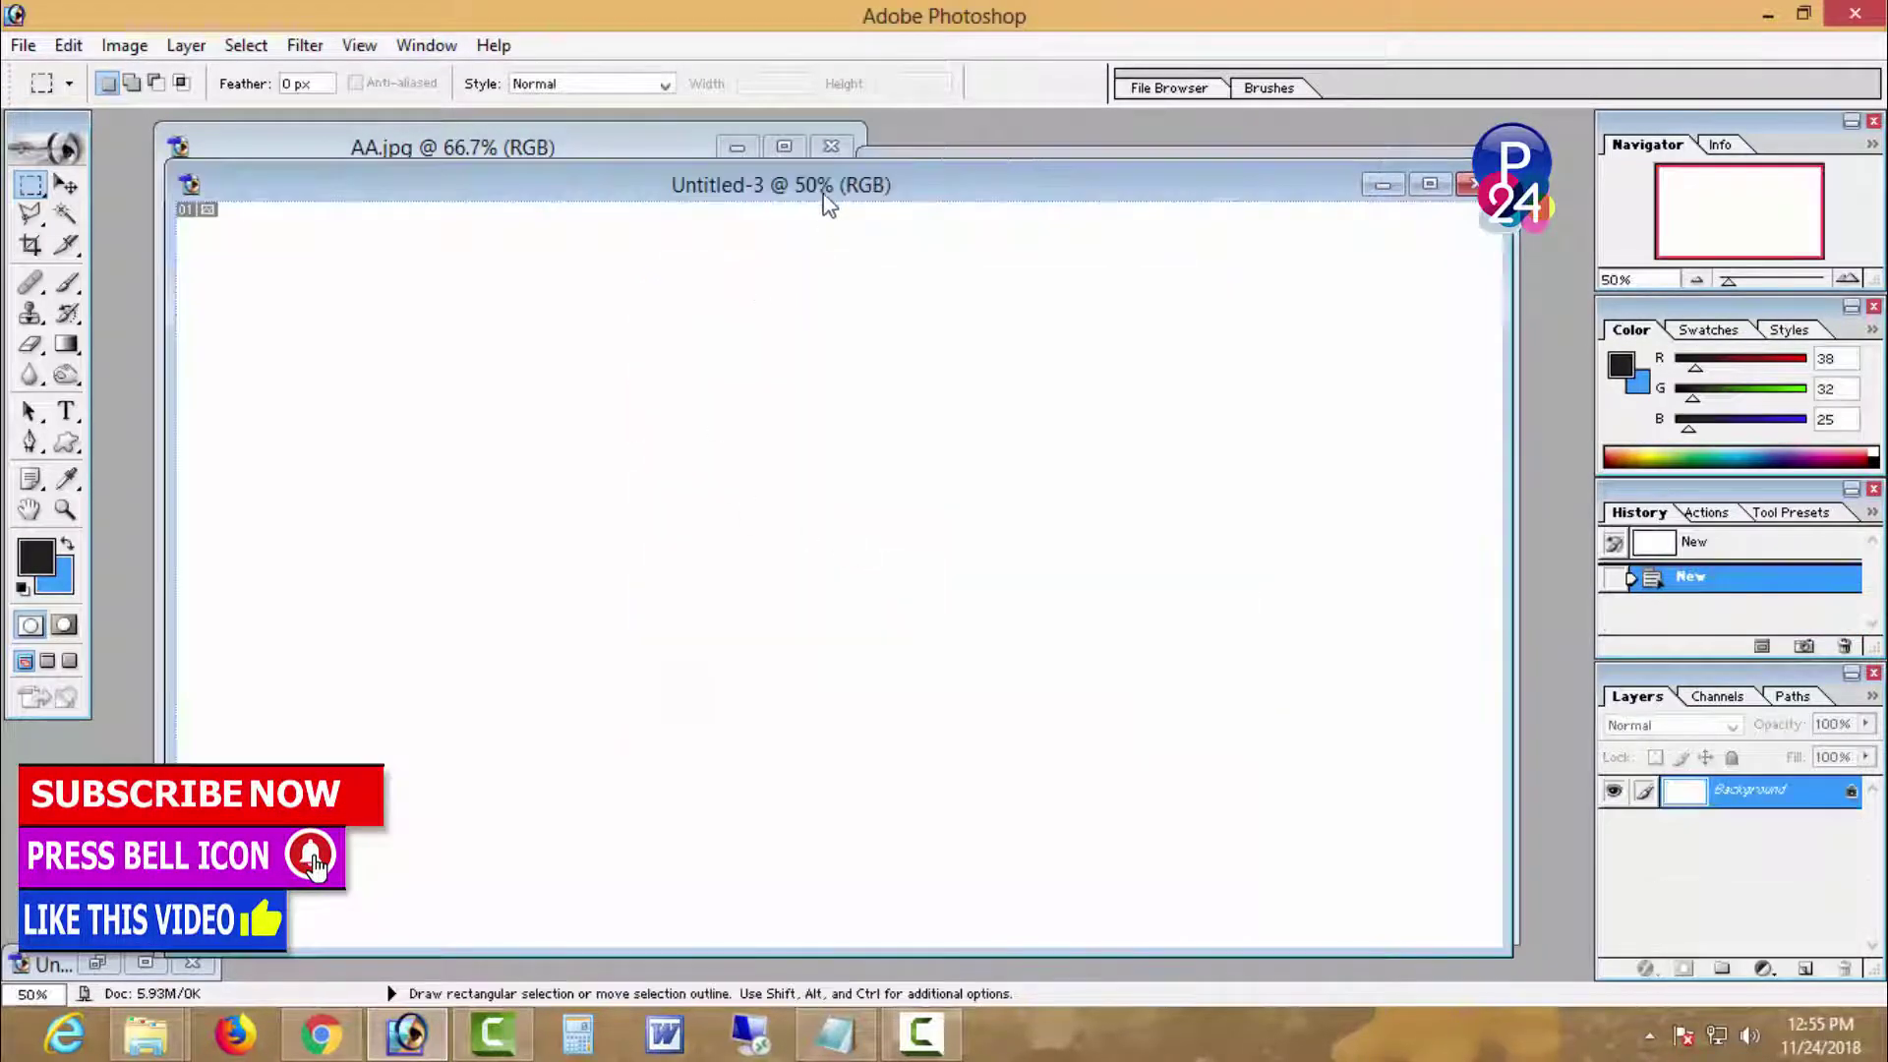
left_click_drag(829, 203, 871, 414)
Step: Copy the whole AA.jpg portrait and paste it into the white 1920 x 1080 document
key("ctrl+Tab")
key("ctrl+a")
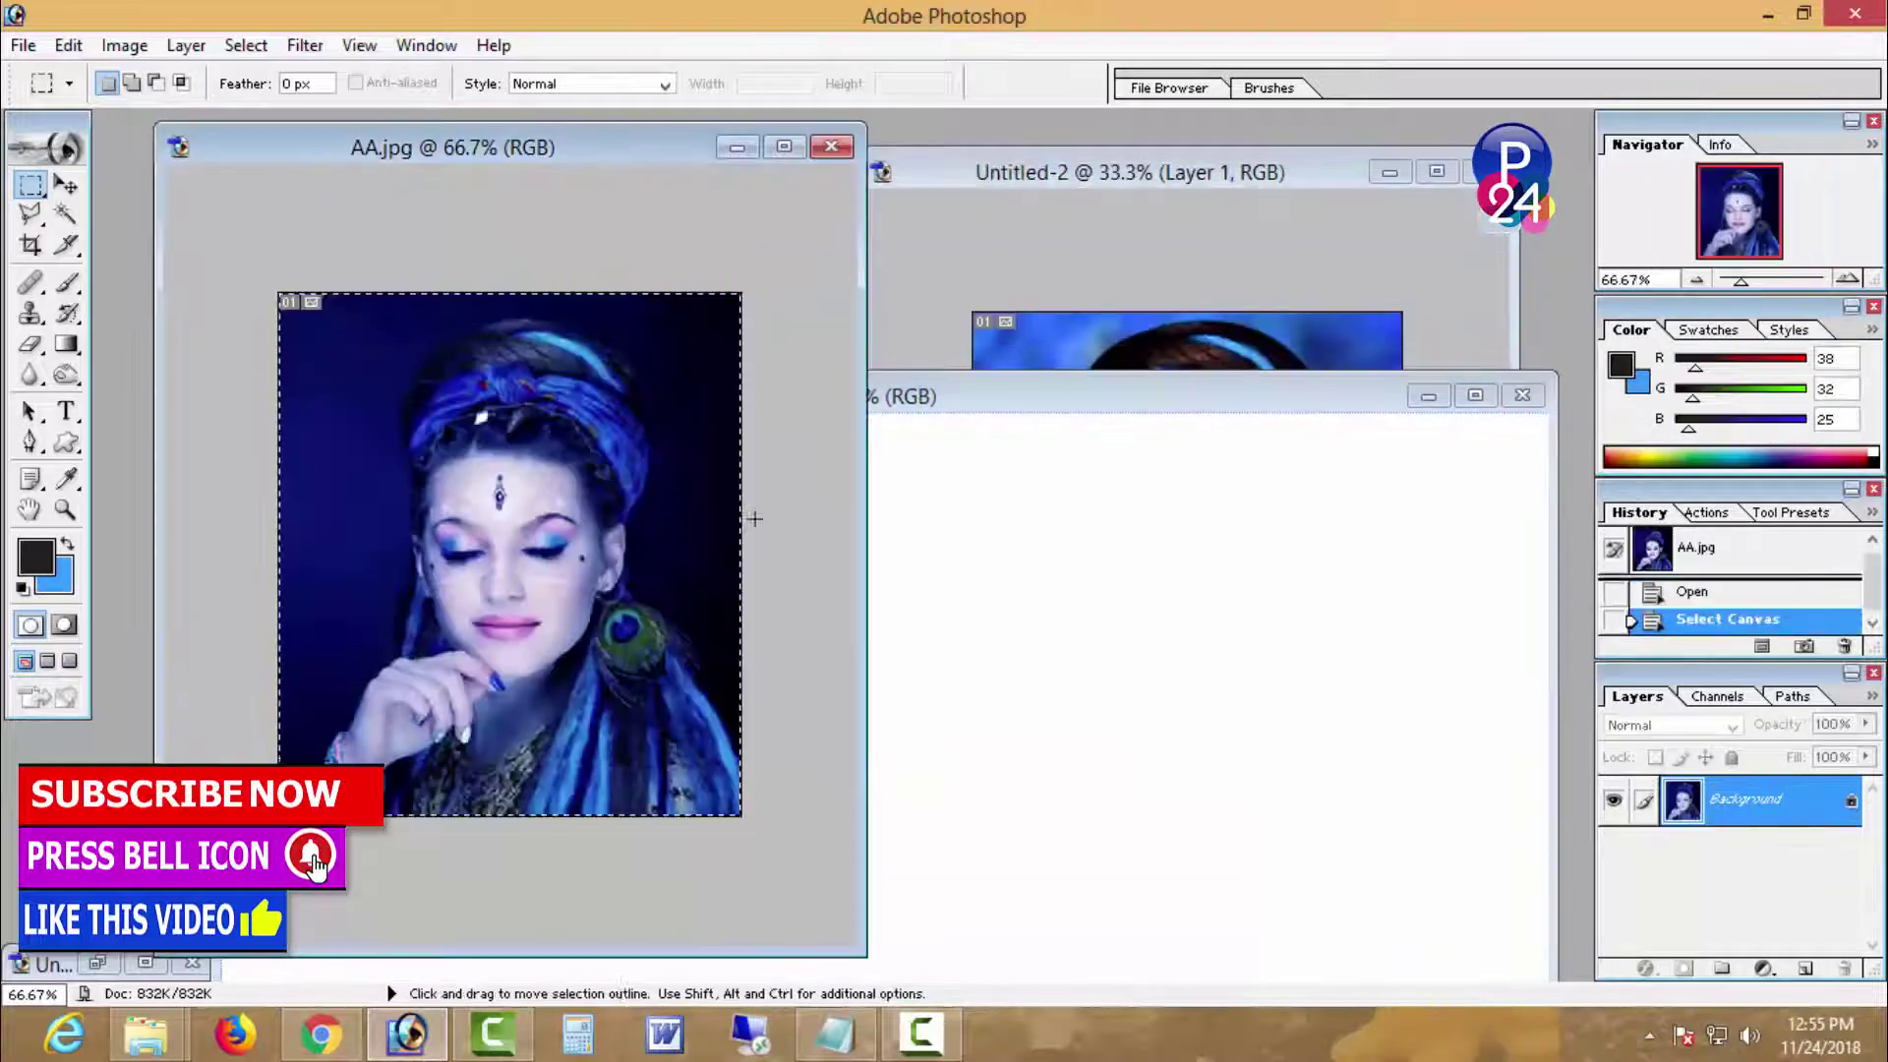
left_click(890, 634)
left_click_drag(911, 413, 967, 213)
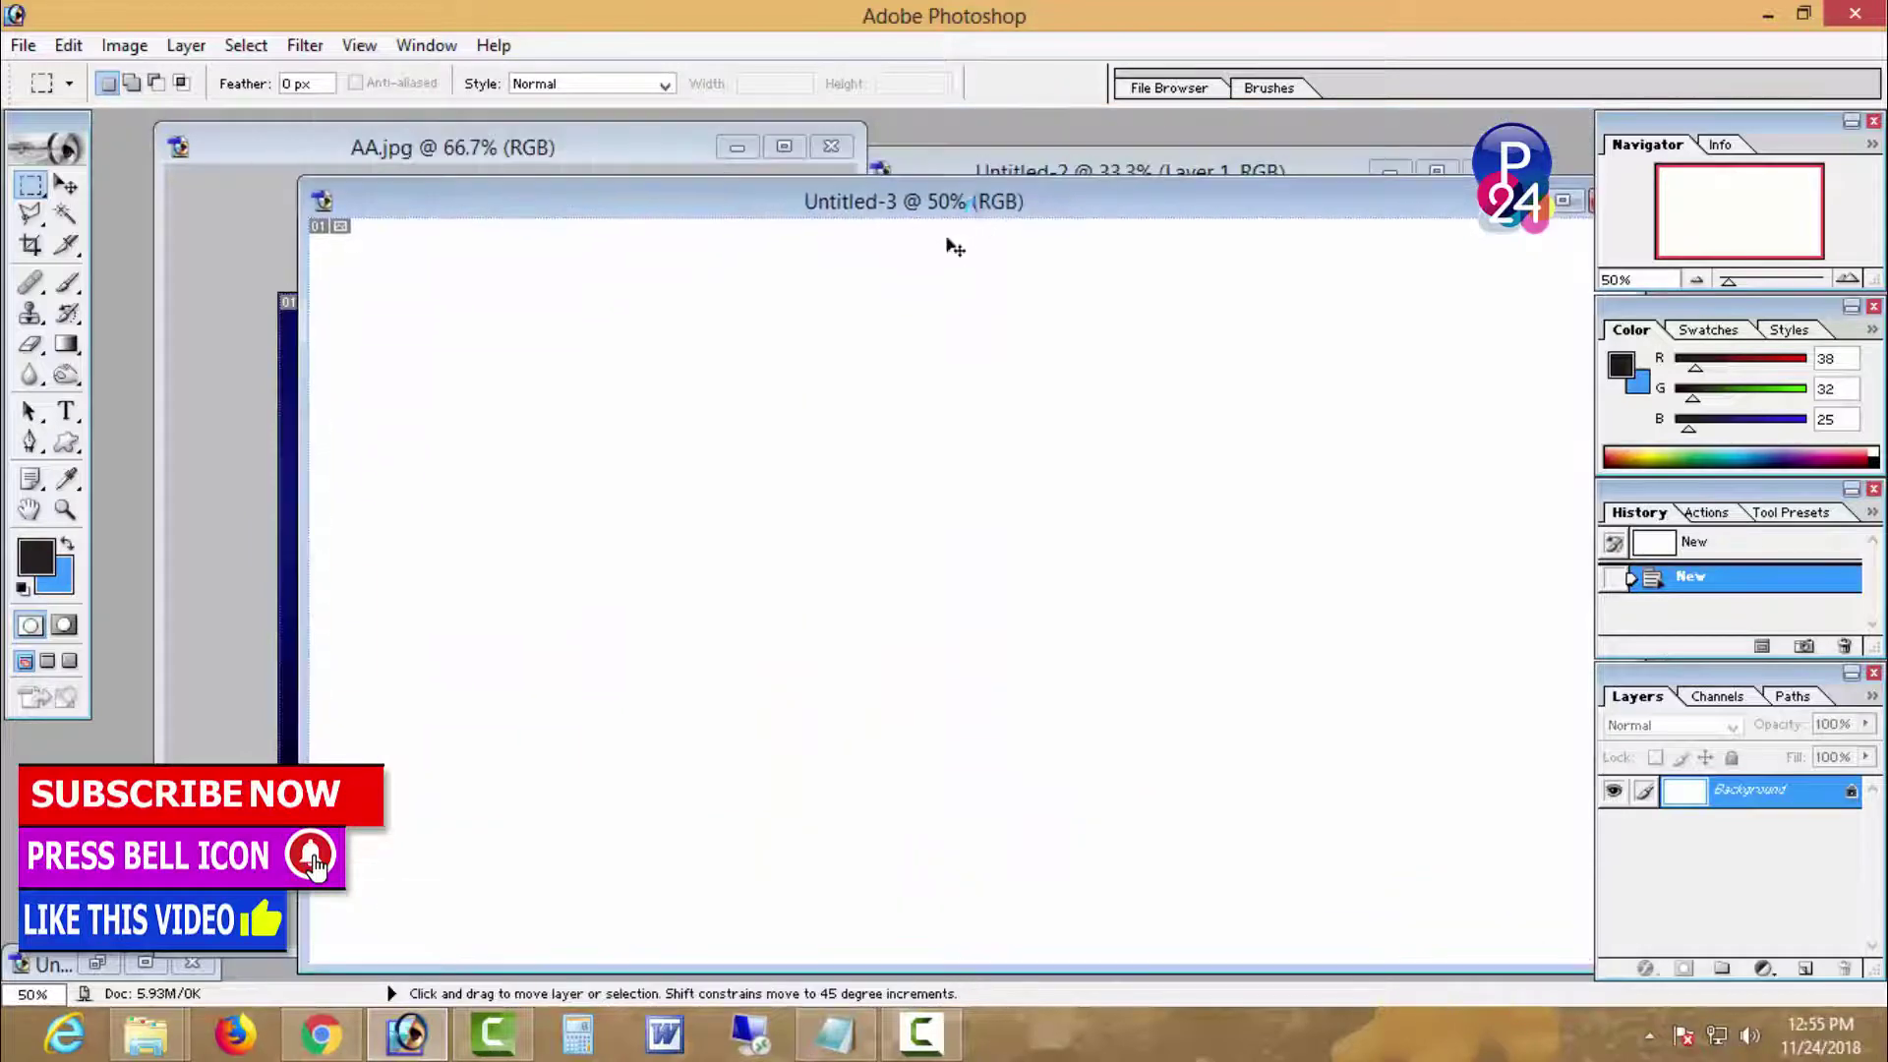
key("ctrl+v")
Step: Move the pasted original portrait to the canvas's left edge and scale it up to the full canvas height
key("ctrl+t")
left_click_drag(974, 641, 498, 796)
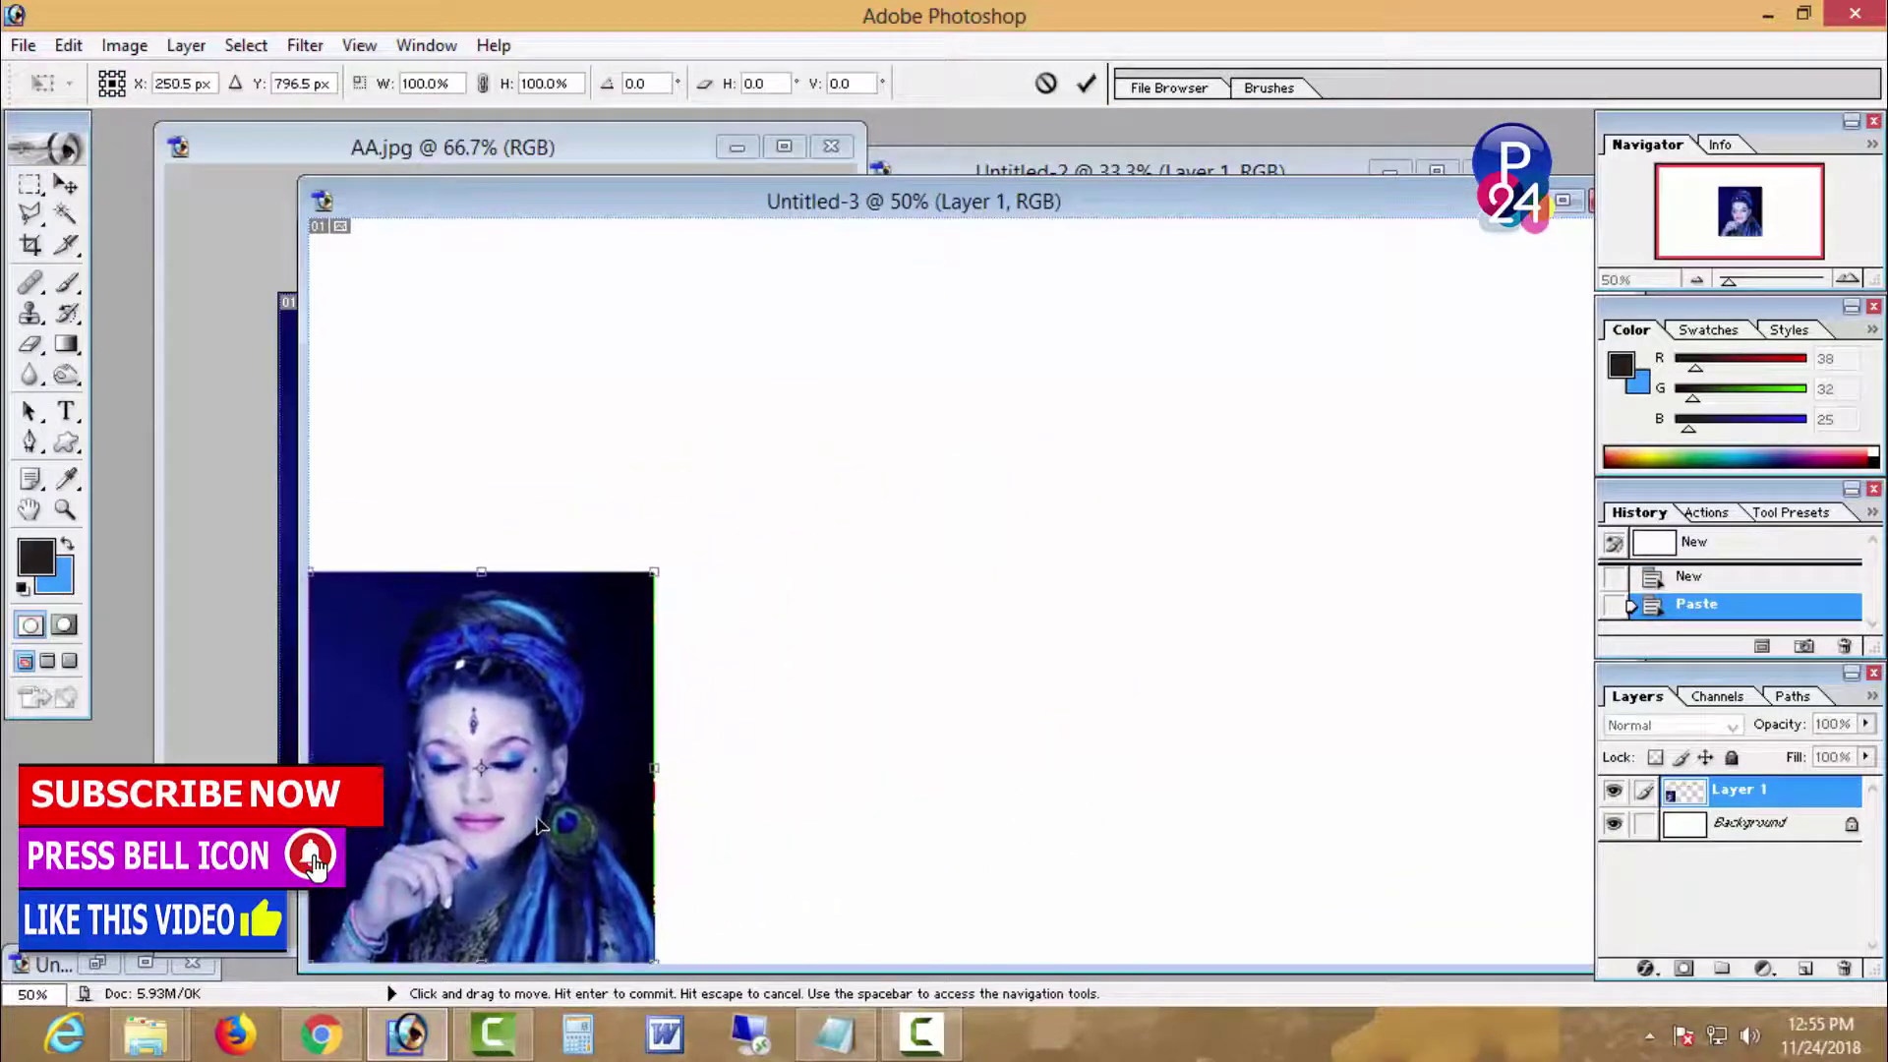
left_click_drag(653, 560, 875, 147)
left_click_drag(727, 439, 704, 440)
key("Return")
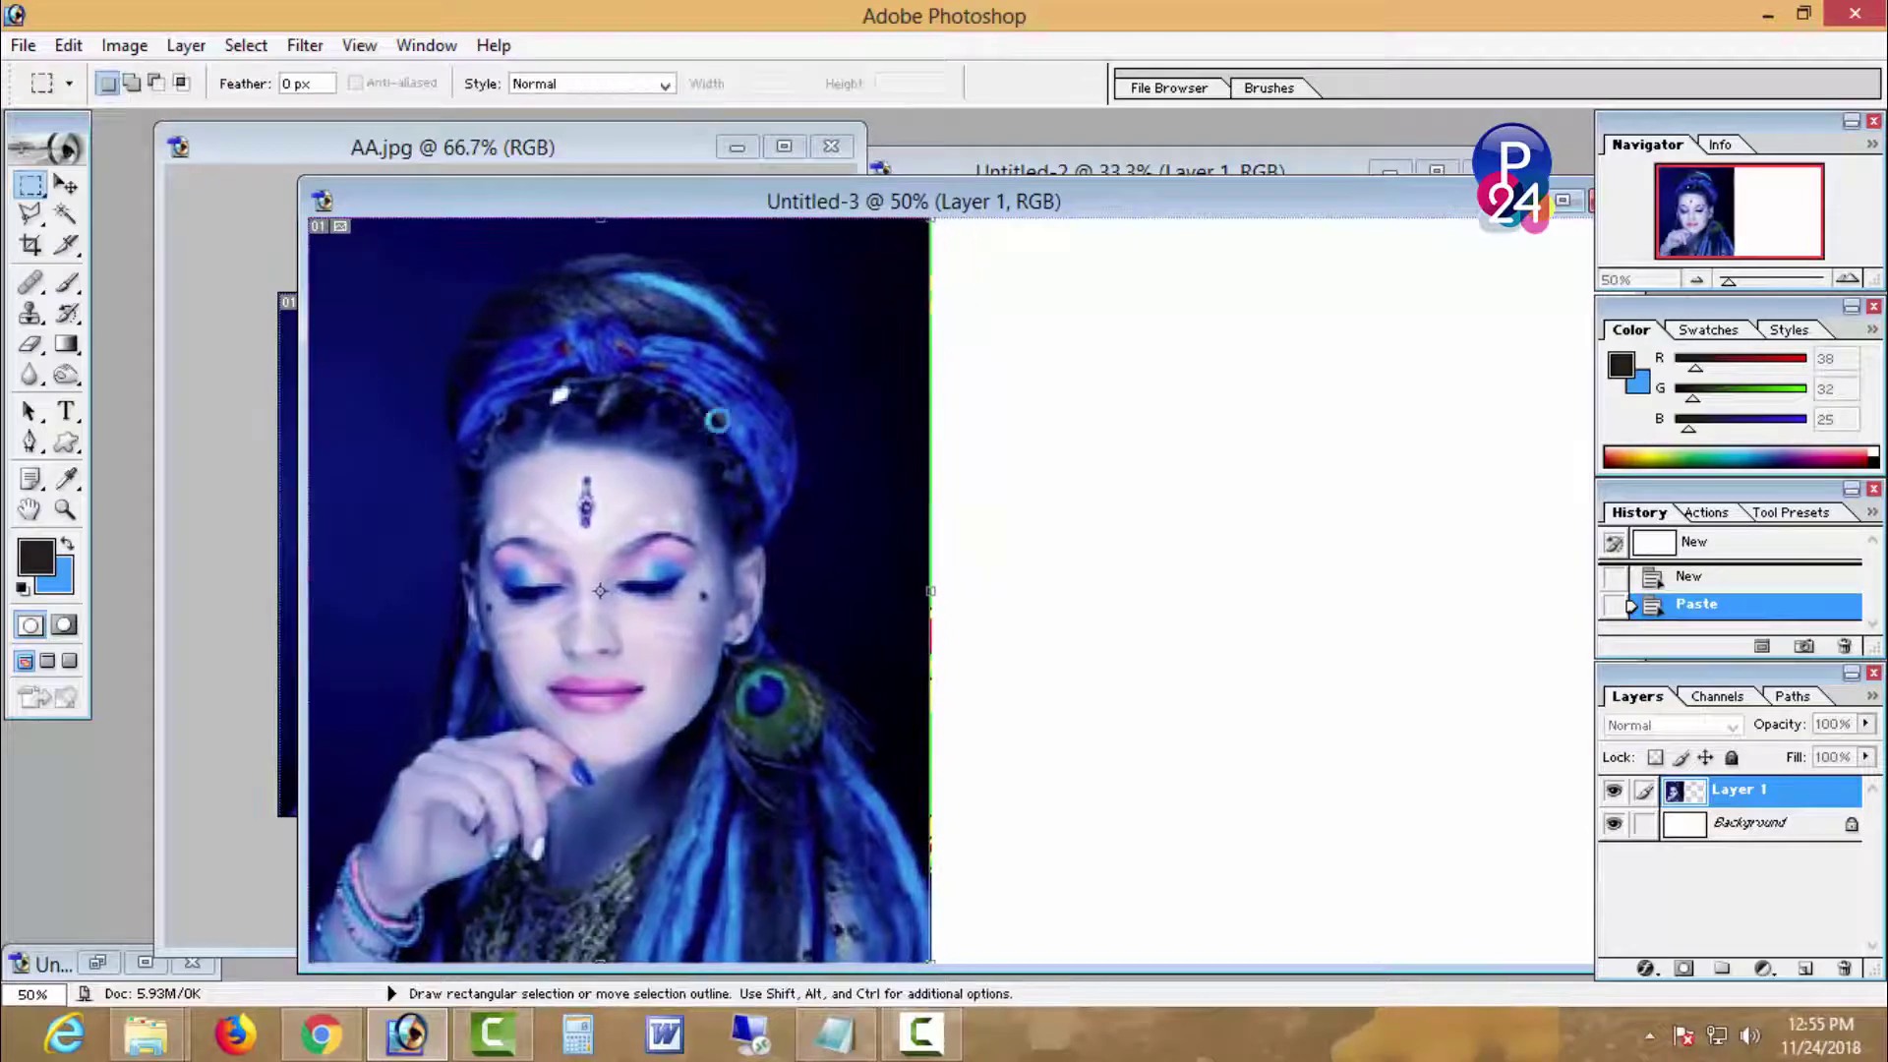
Step: Copy the whole edited portrait from Untitled-2 and paste it into the maximized Untitled-3 comparison document
left_click(1119, 154)
key("ctrl+a")
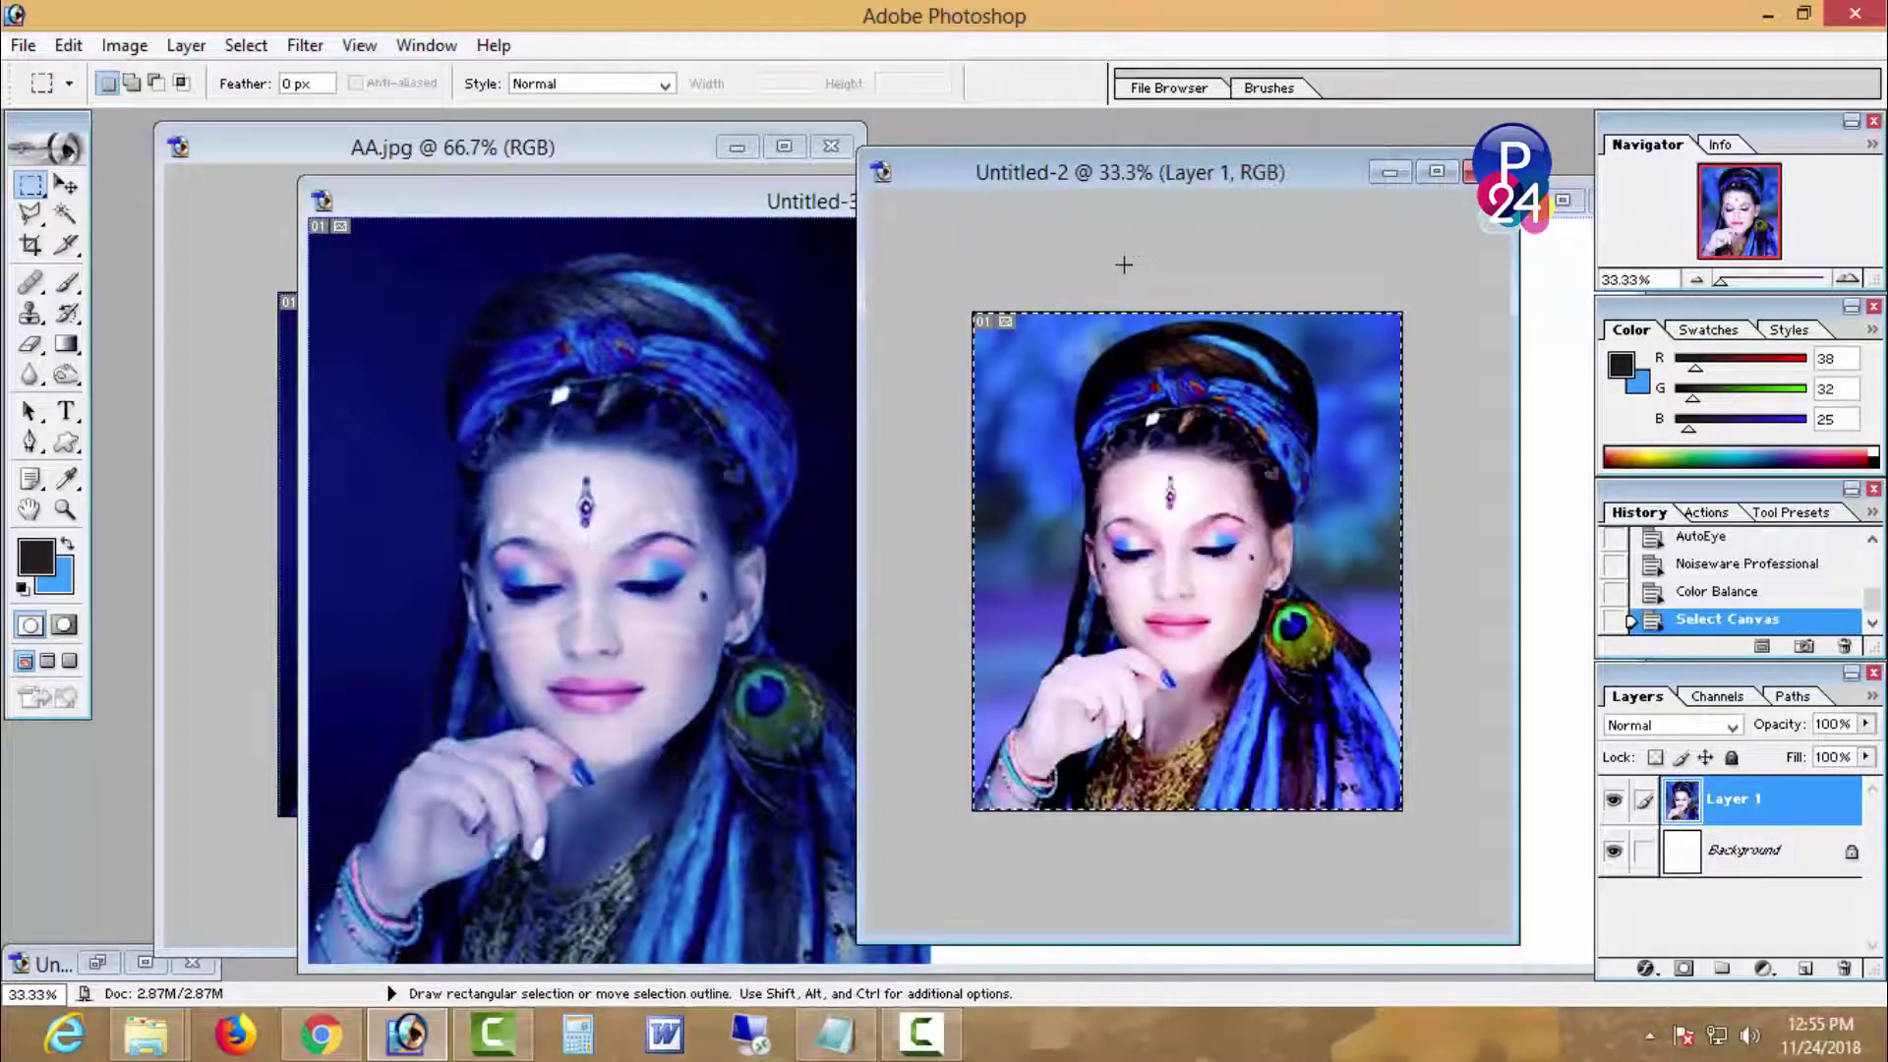
left_click(1551, 306)
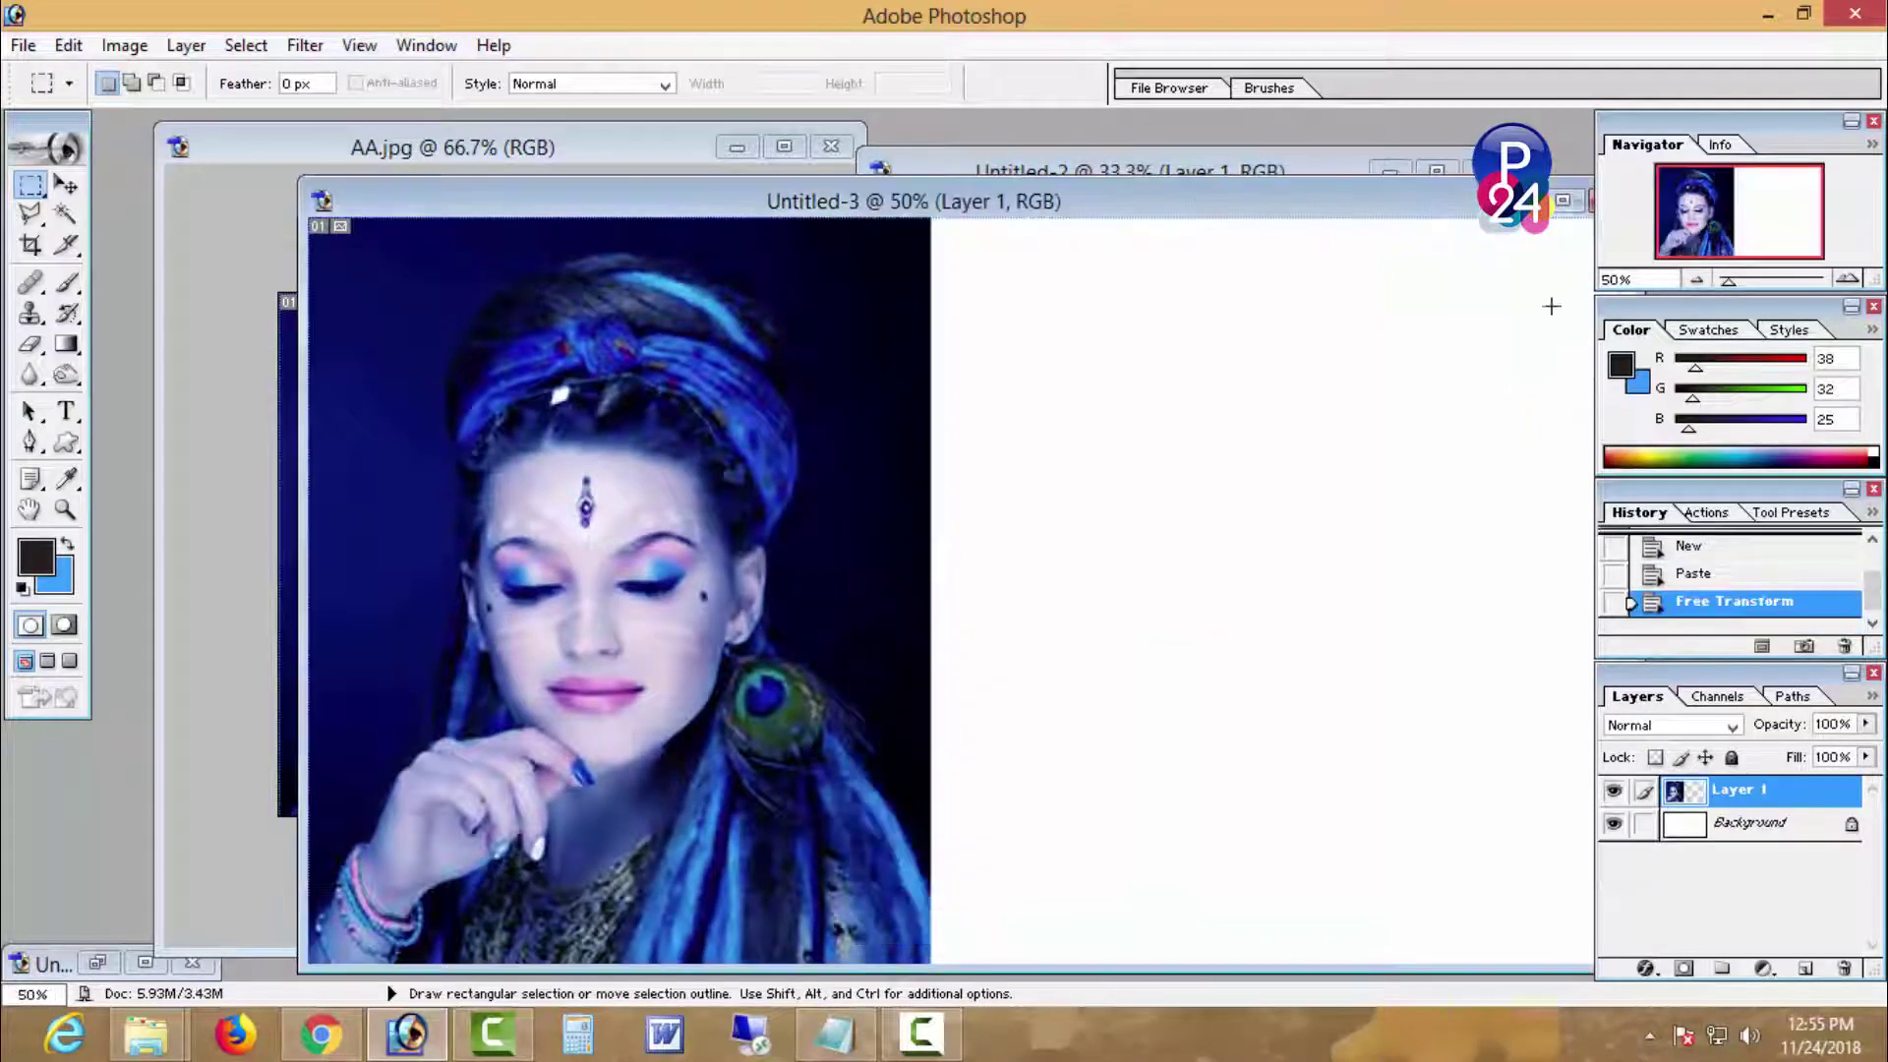
left_click(1562, 204)
key("ctrl+v")
Step: Shift the edited portrait horizontally to the canvas's right side, leaving a white gap beside the original portrait
key("ctrl+t")
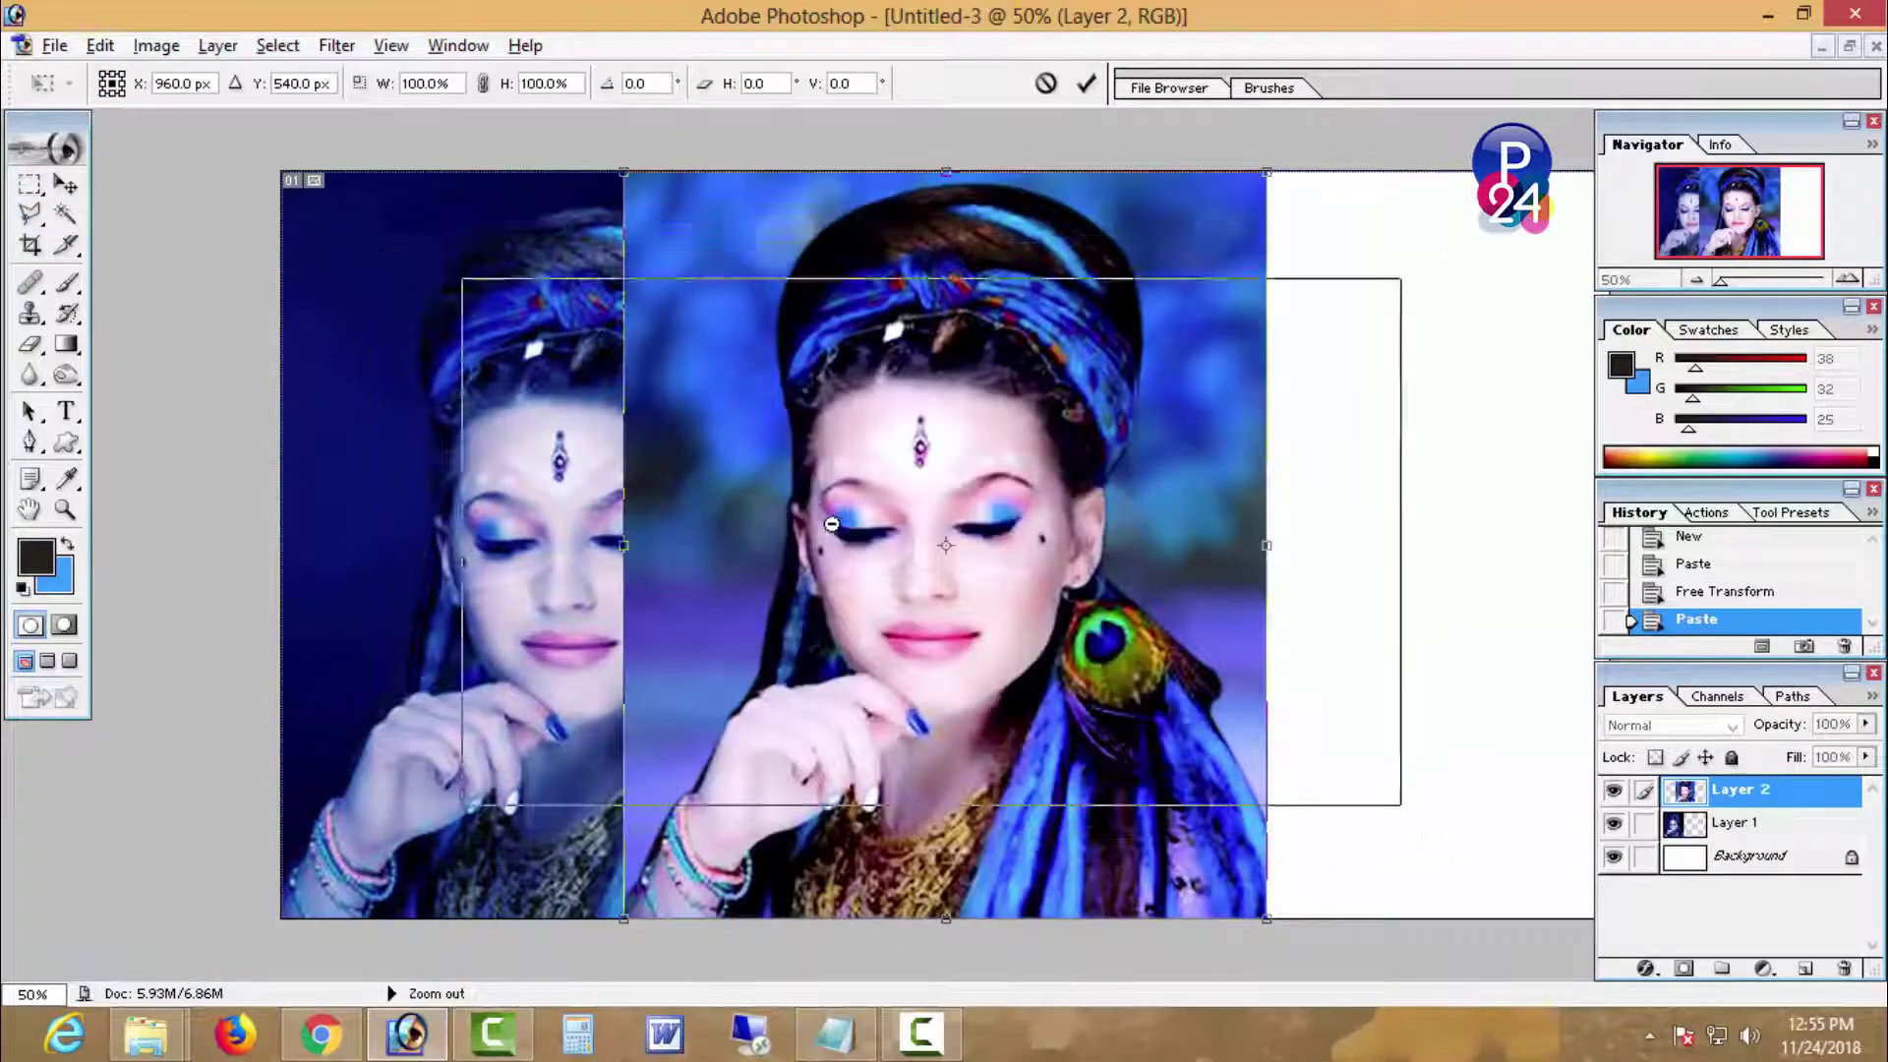
left_click(832, 524, "alt")
left_click_drag(829, 522, 1016, 521)
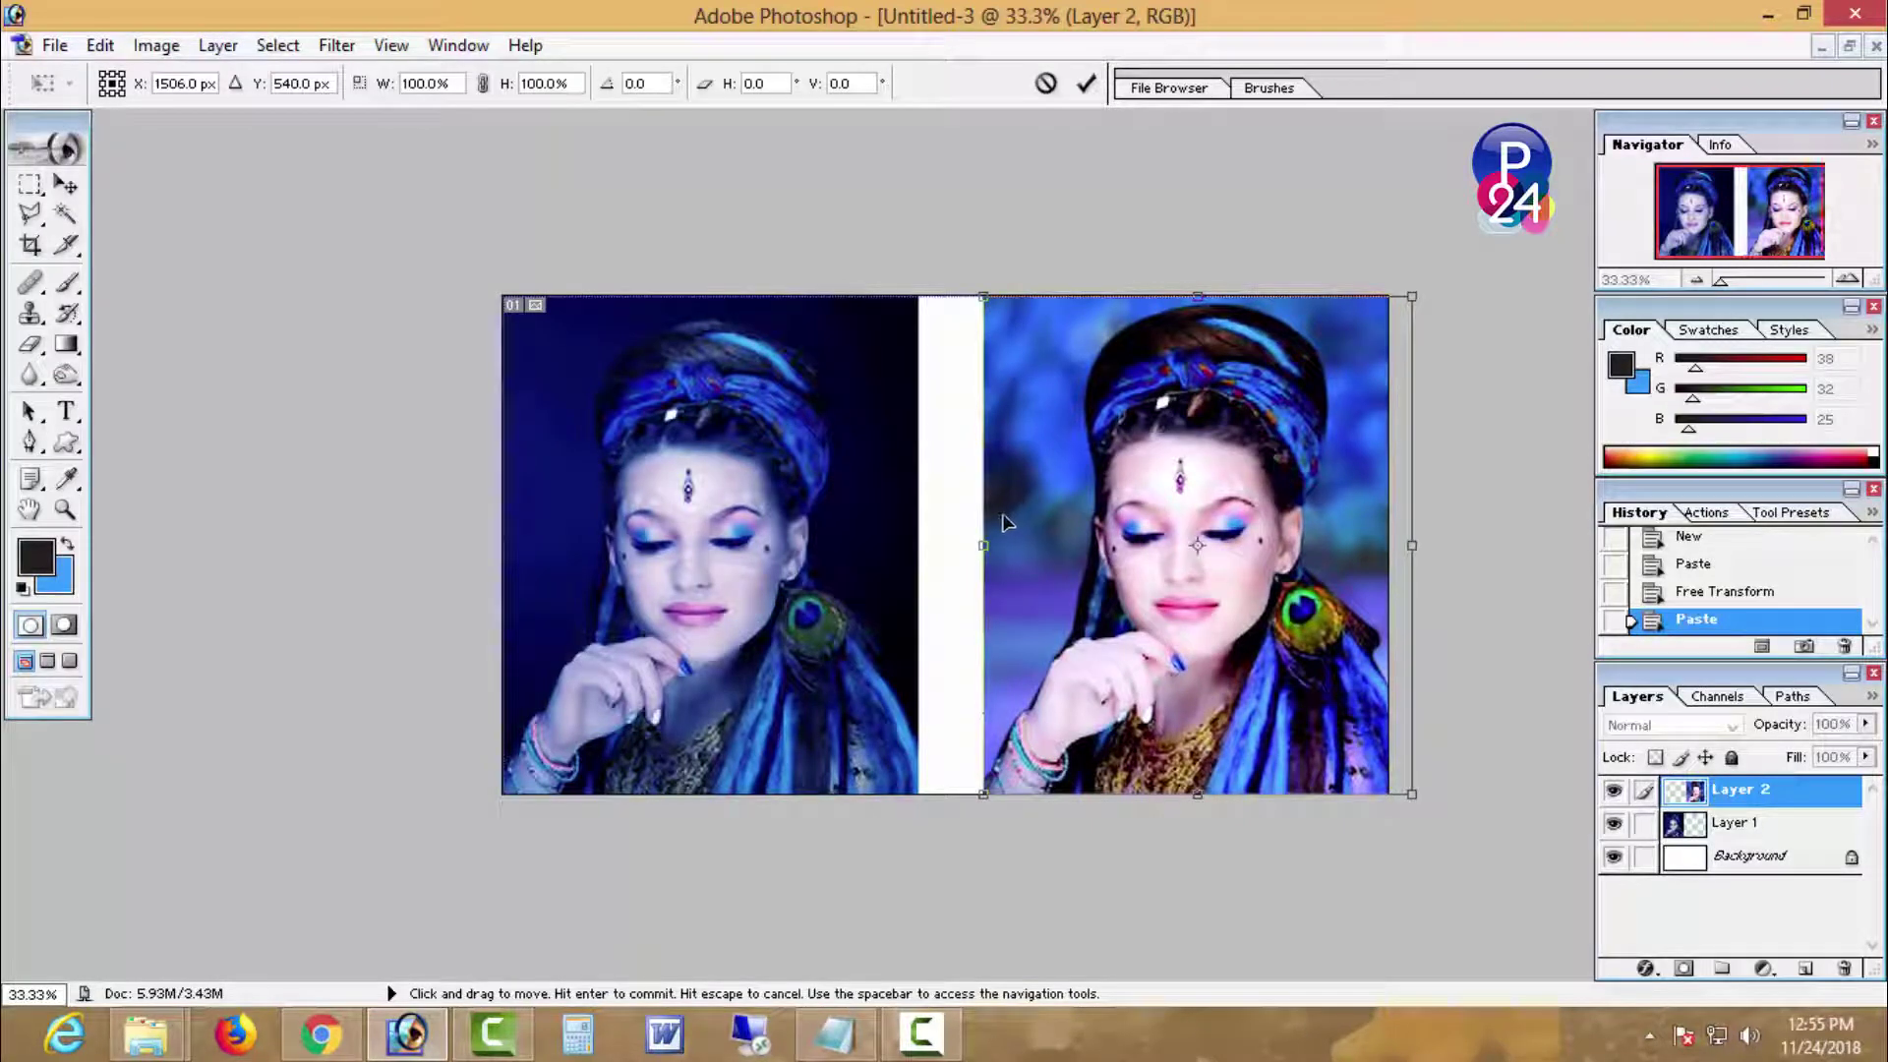
key("Return")
key("m")
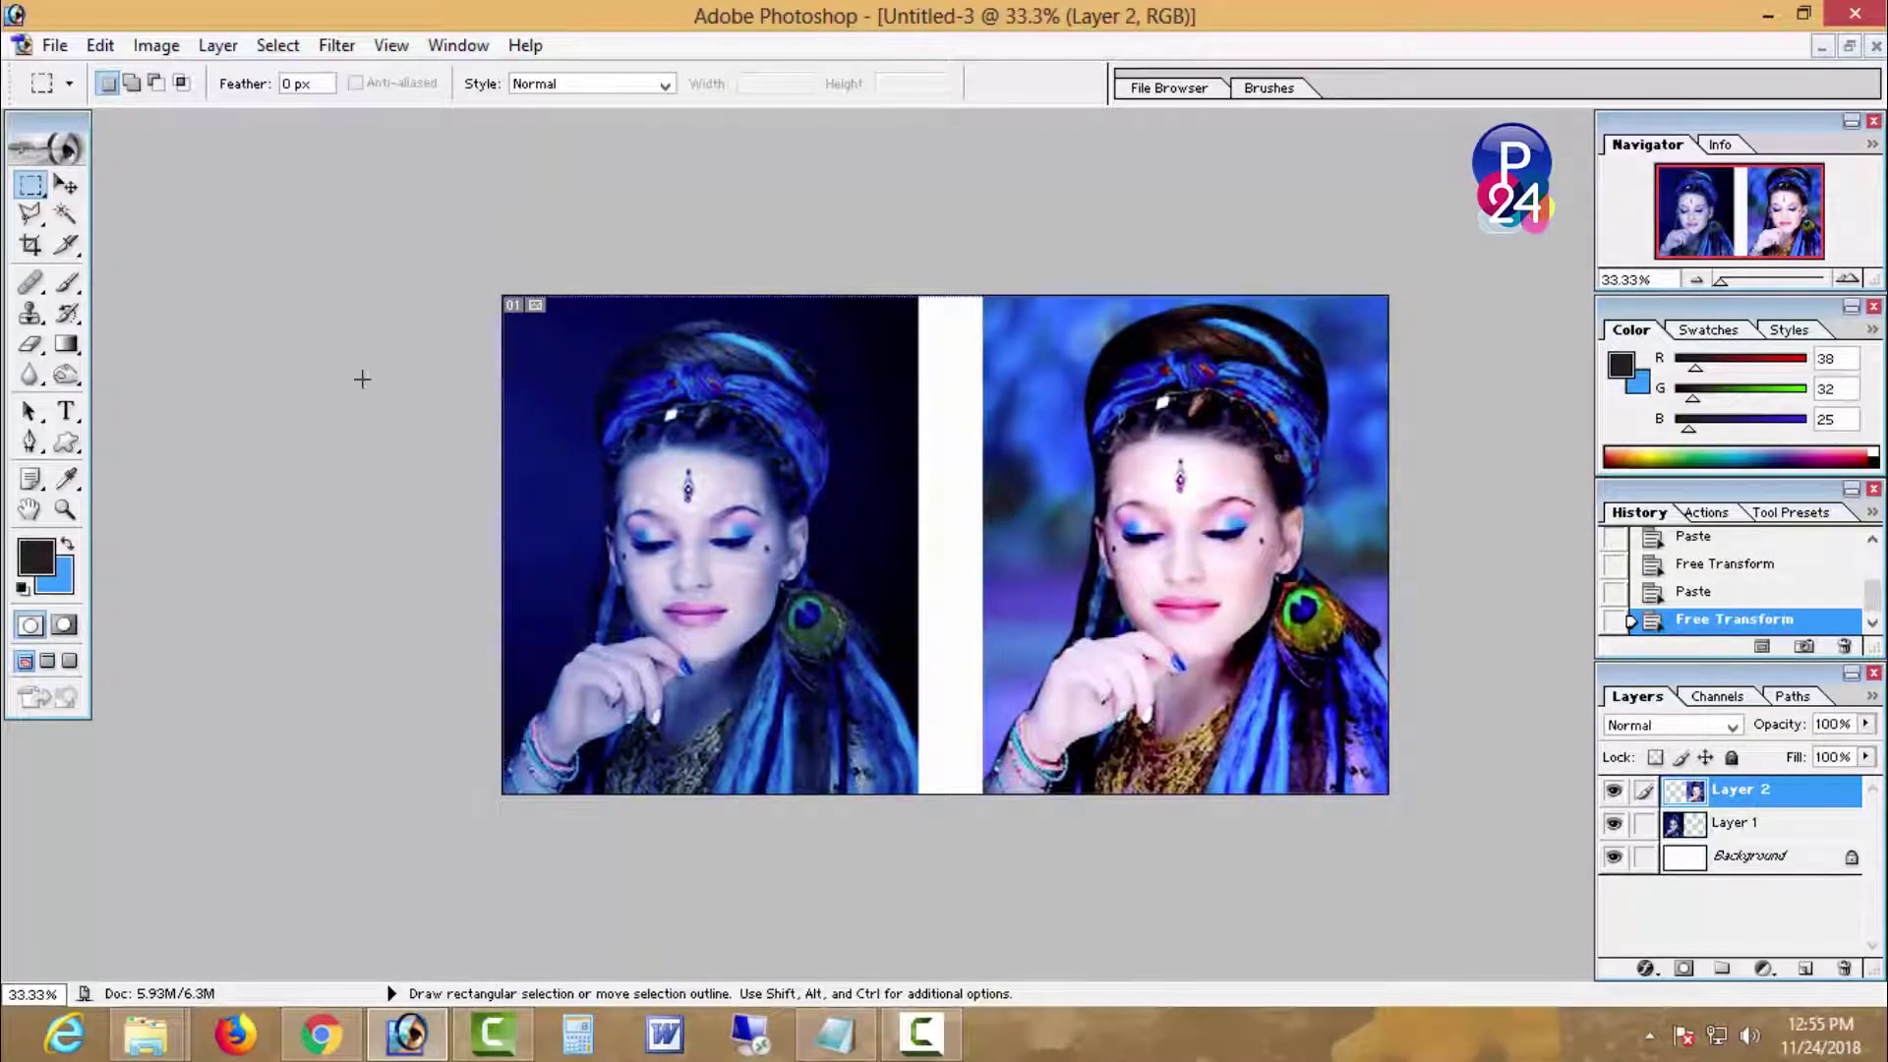
Step: Nudge the edited portrait slightly to the right to widen the white gap
left_click(83, 191)
key("Right")
key("Right")
key("Right")
key("Right")
key("Right")
key("Right")
key("Right")
key("Right")
key("Right")
key("Right")
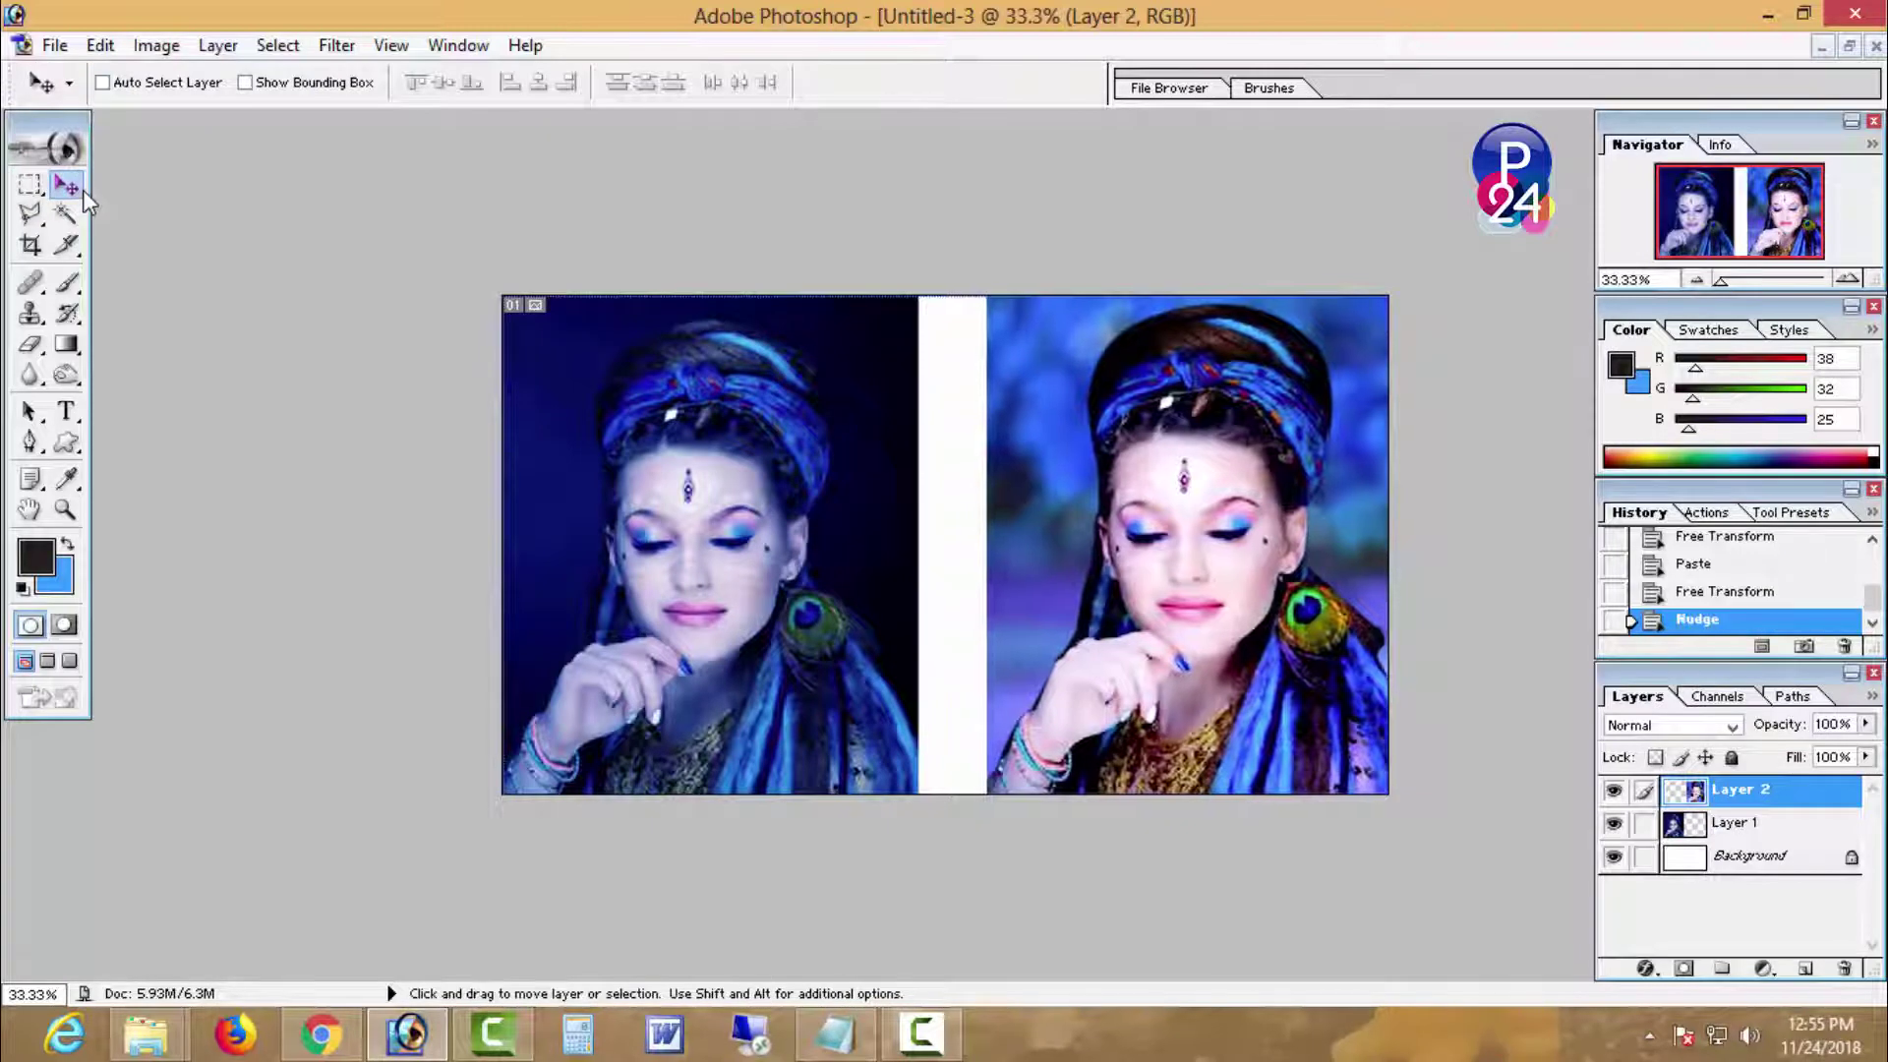
key("Right")
Step: Select the original portrait's layer, Layer 1, and nudge it left to widen the gap between the two portraits
right_click(625, 489)
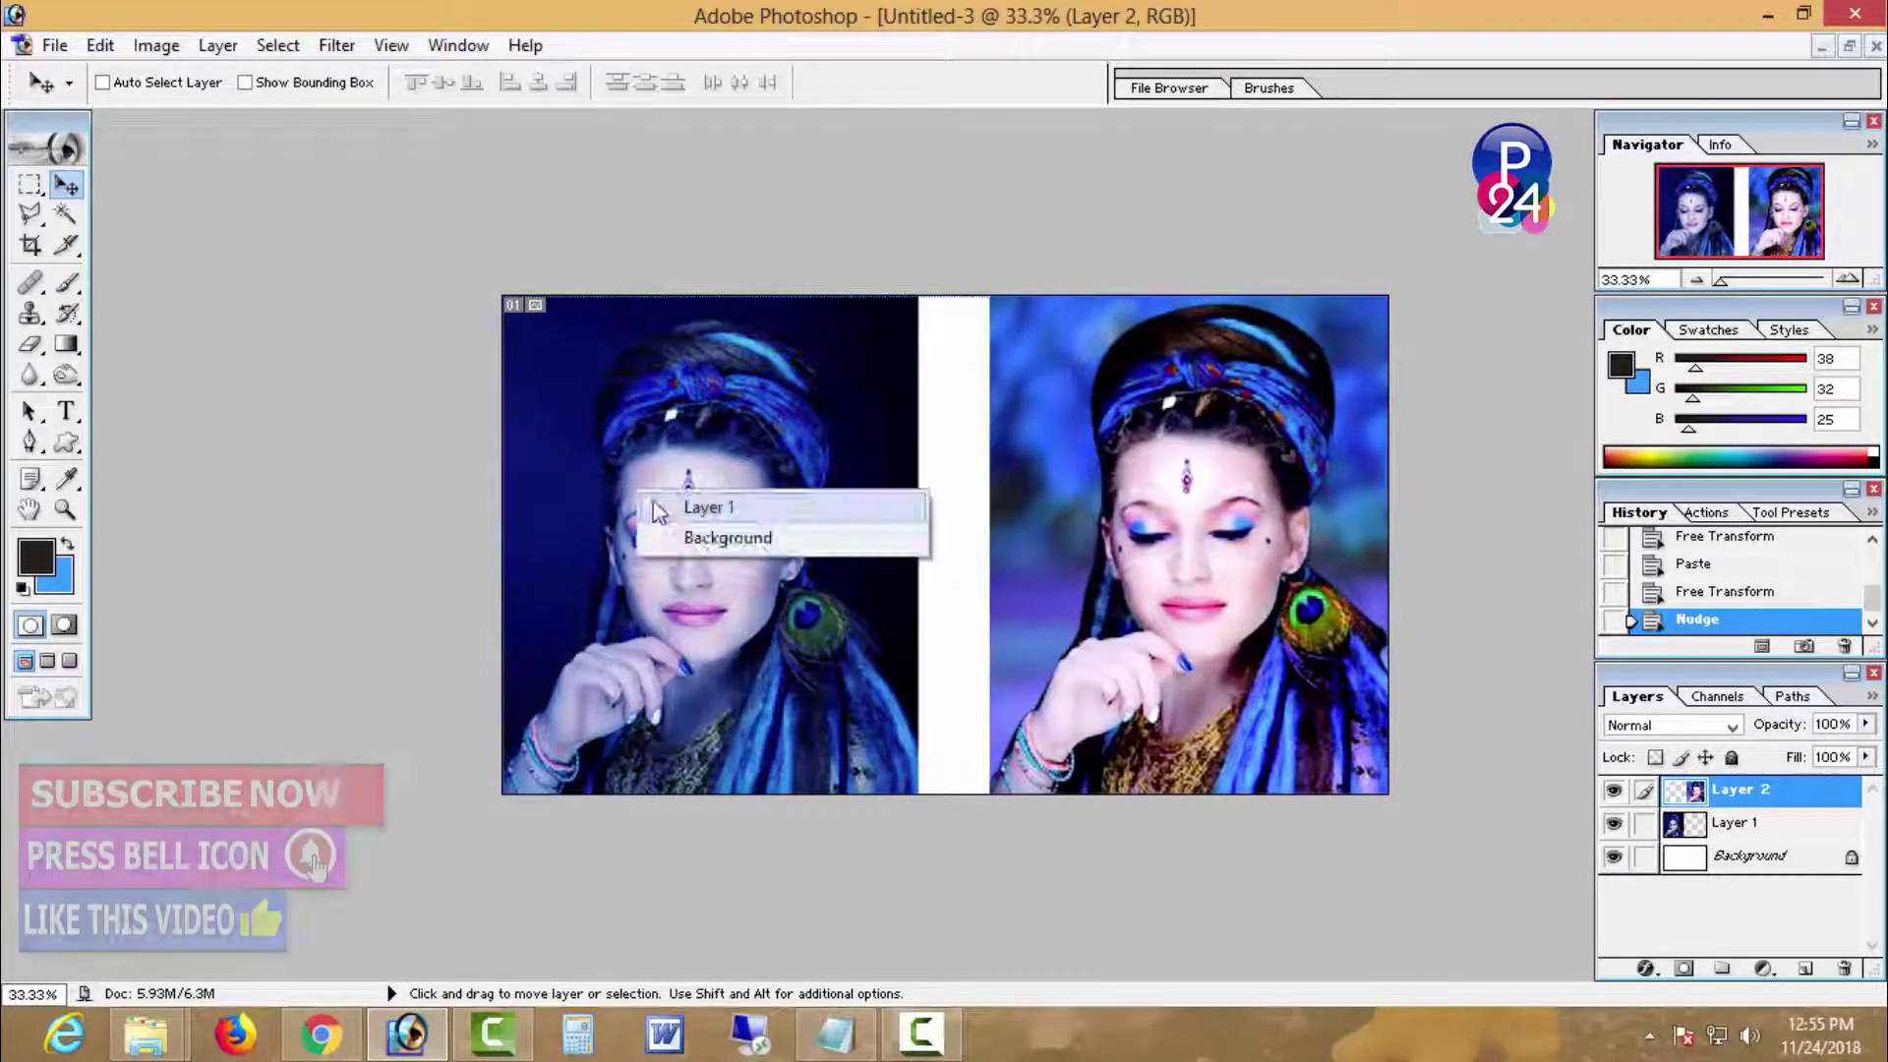
left_click(666, 511)
key("Left")
key("Left")
key("Left")
key("Left")
key("Left")
key("Left")
key("Left")
key("Left")
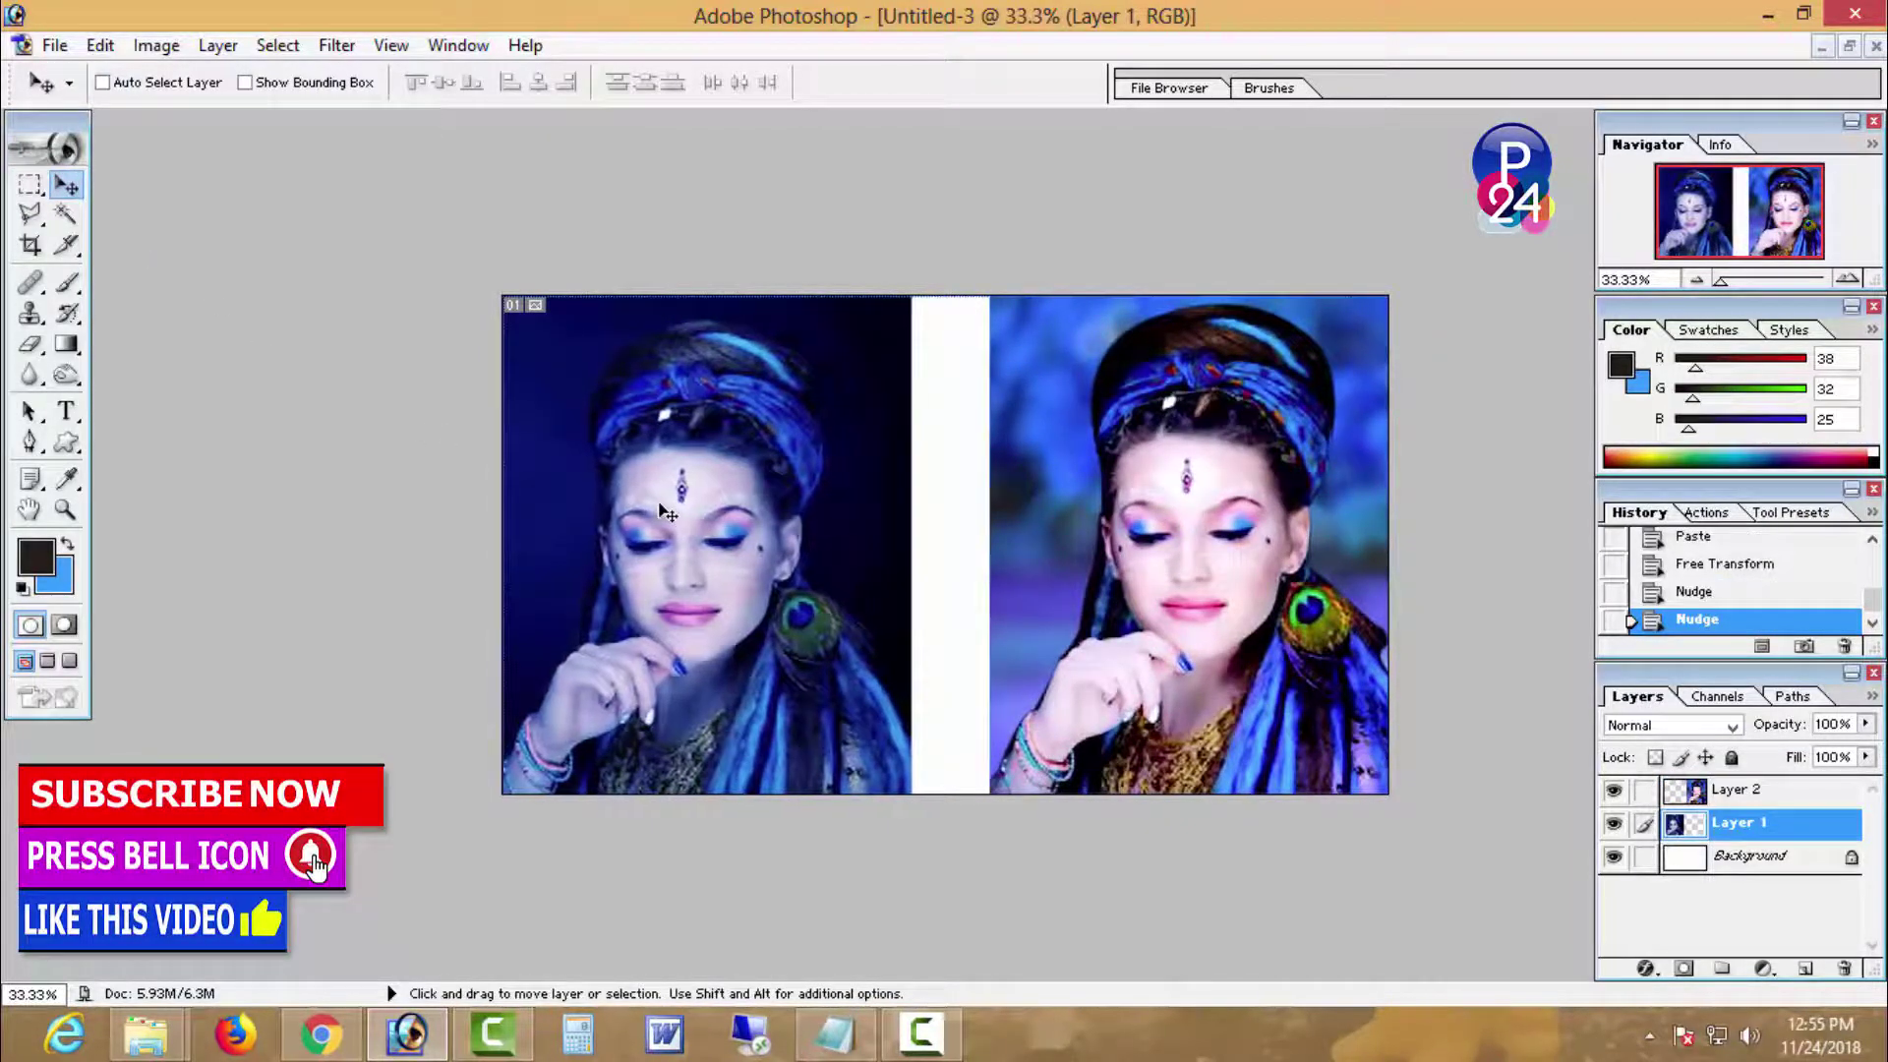
key("Left")
key("Left")
key("Left")
key("Left")
key("Left")
key("Left")
key("Left")
key("Left")
key("Left")
key("Left")
key("Left")
key("Left")
key("Left")
key("Left")
key("Left")
key("Left")
key("Left")
key("Left")
key("Left")
key("Left")
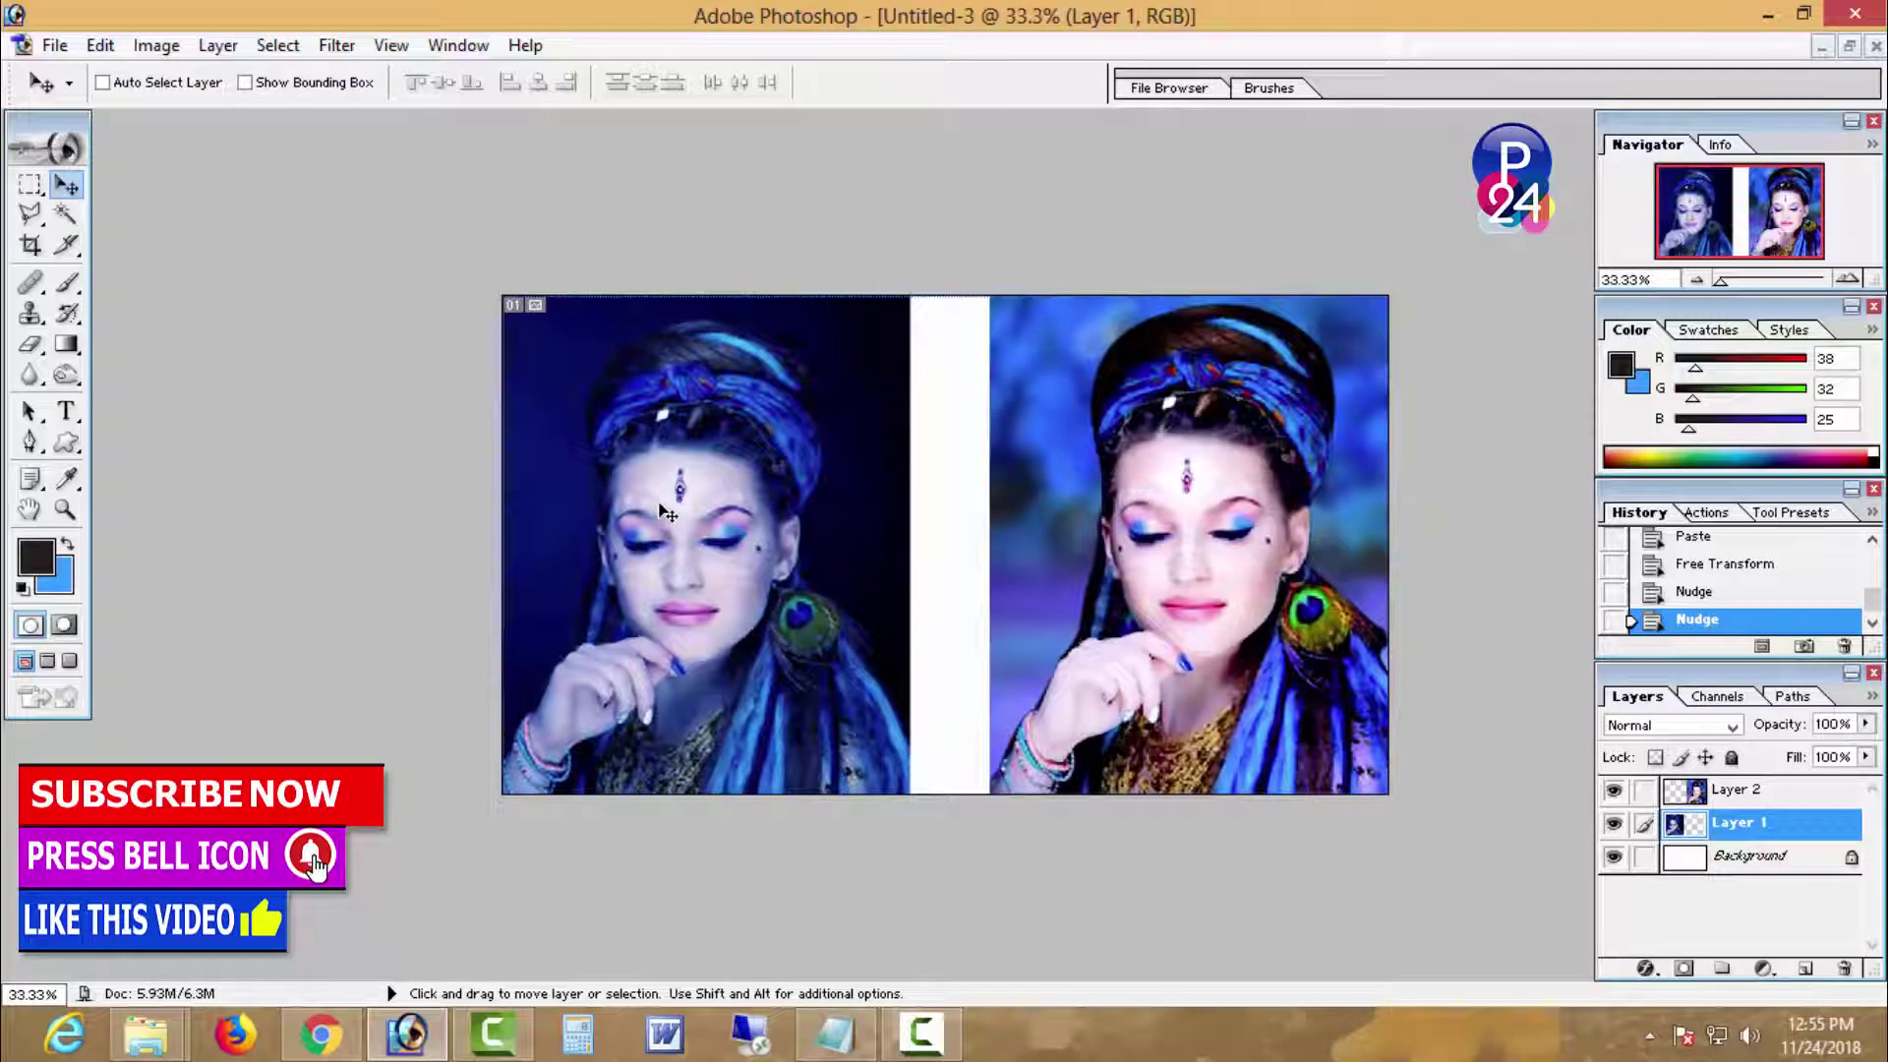
key("Left")
key("Left")
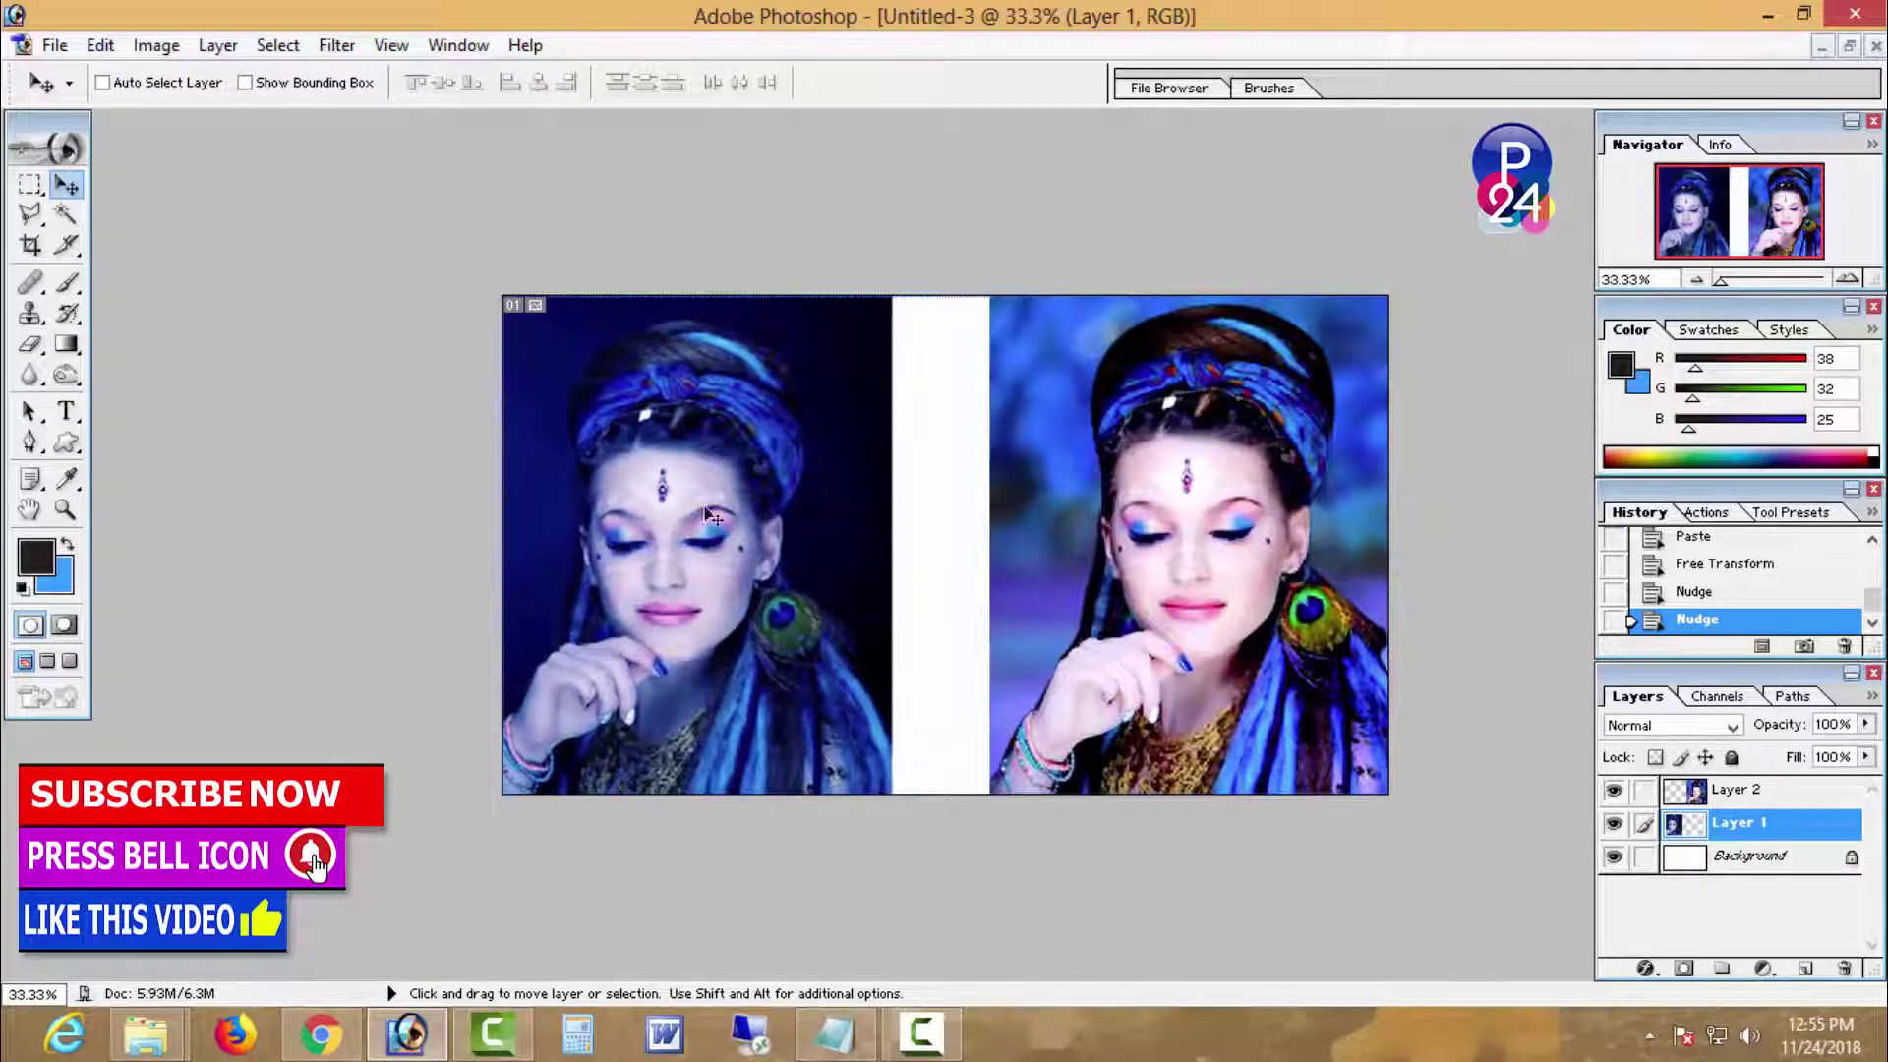
Step: Reselect the edited portrait's layer and nudge it further right until the central white gap is evenly placed
right_click(1241, 614)
left_click(1252, 625)
key("Right")
key("Right")
key("Right")
key("Right")
key("Right")
key("Right")
key("Right")
key("Right")
key("Right")
key("Right")
key("Right")
key("Right")
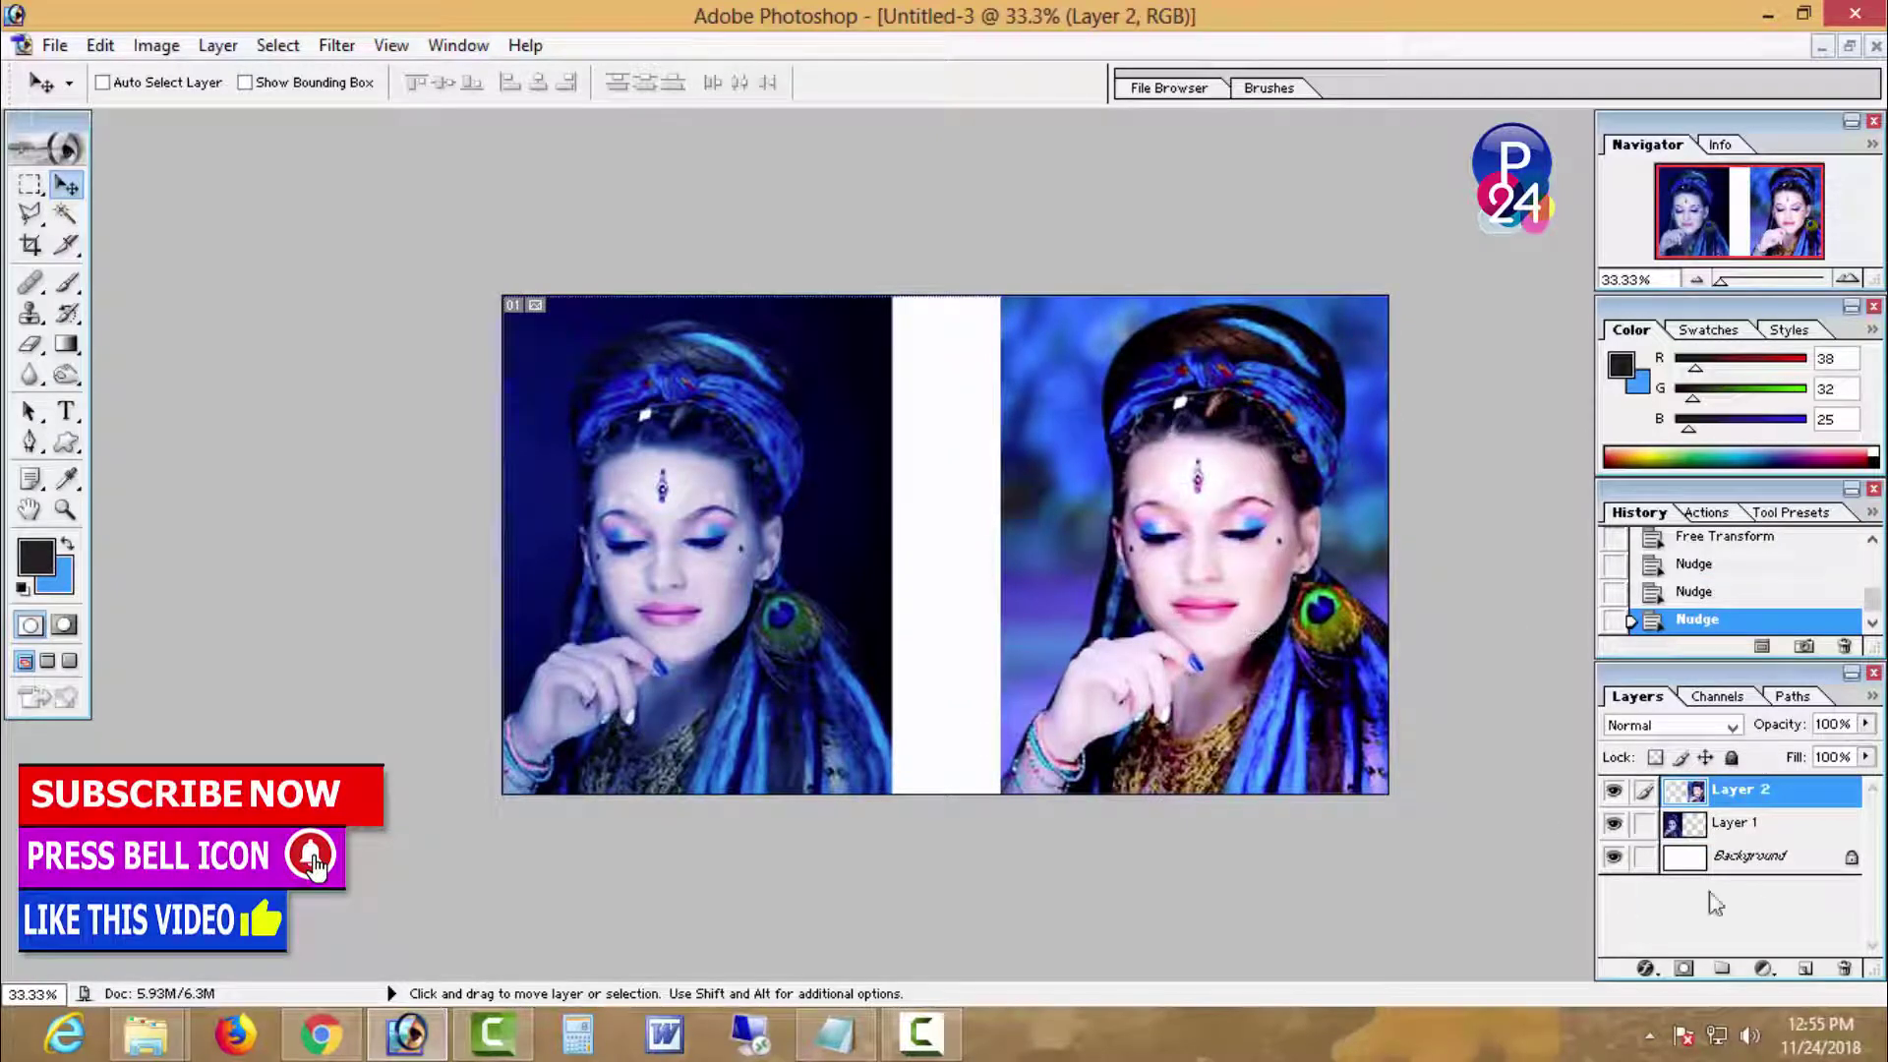
Step: Add a layer directly above the Background and fill a thin strip at the gap's bottom with the dark colour (38, 32, 25)
left_click(1805, 863)
left_click(1805, 968)
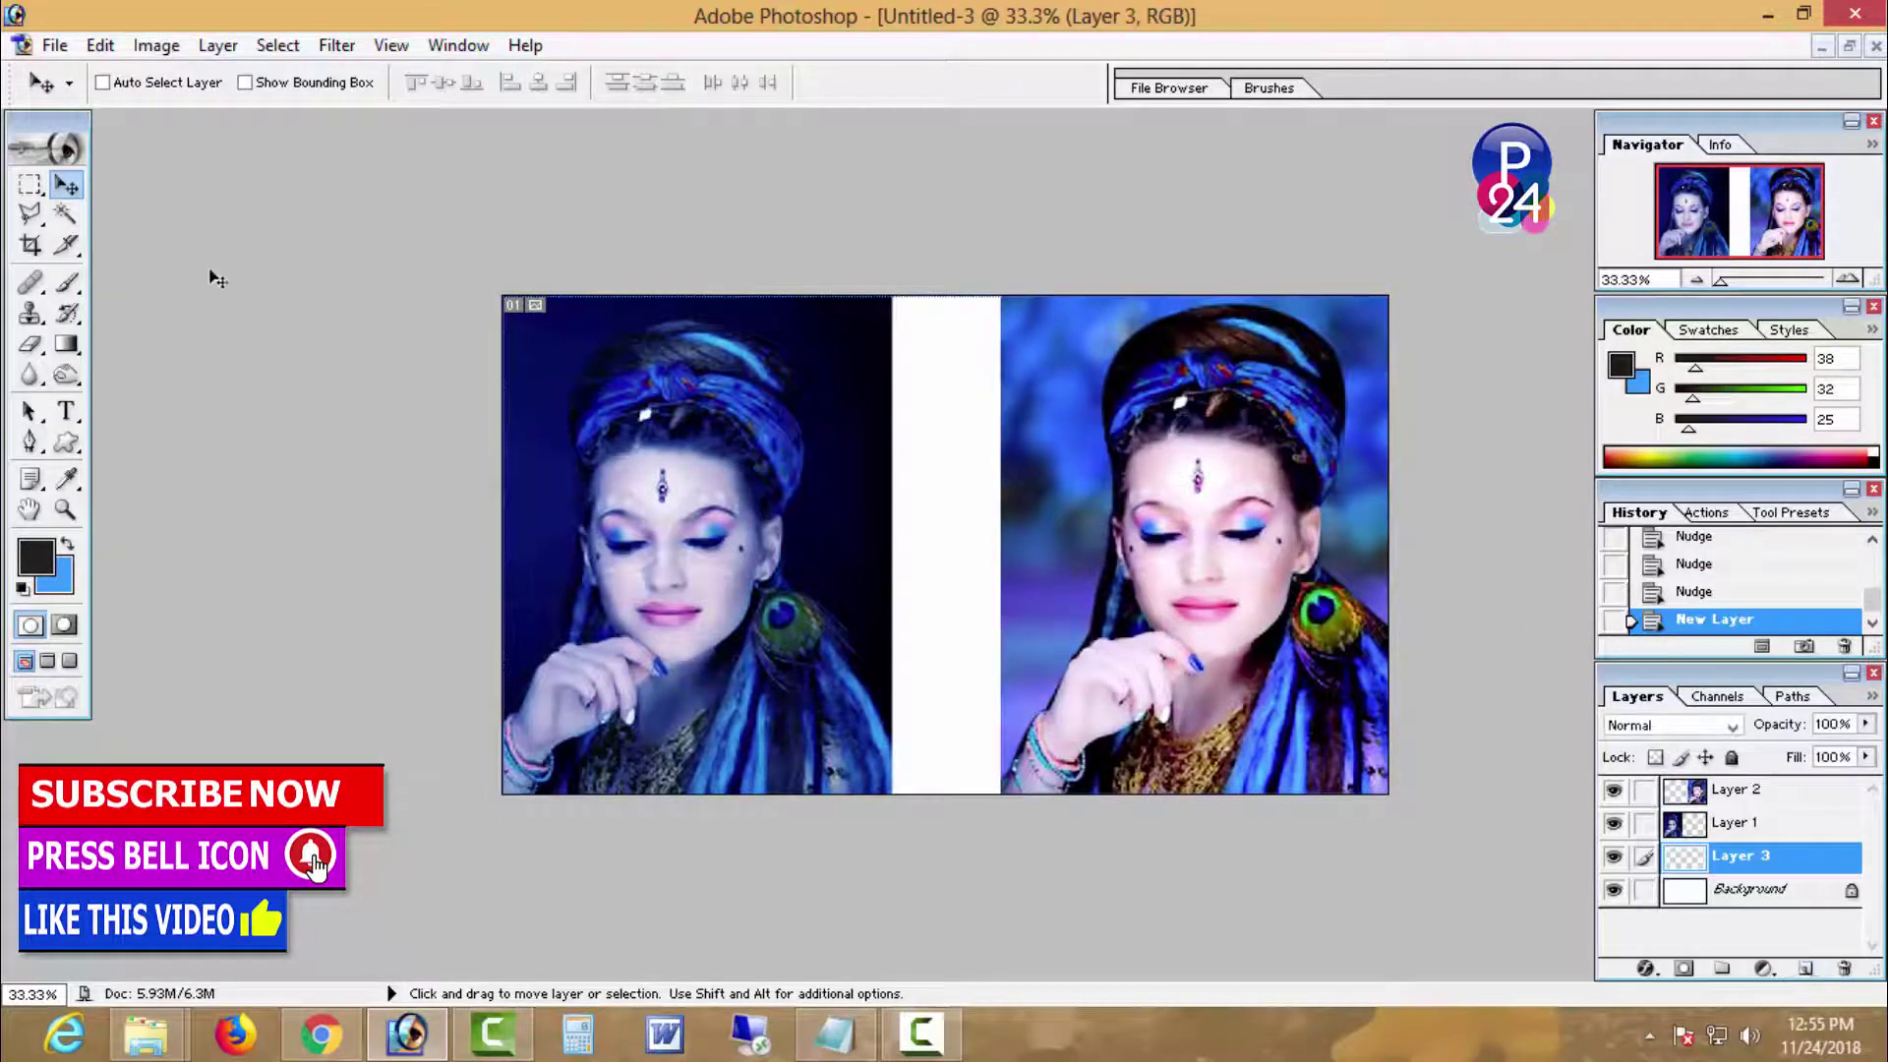
left_click(29, 187)
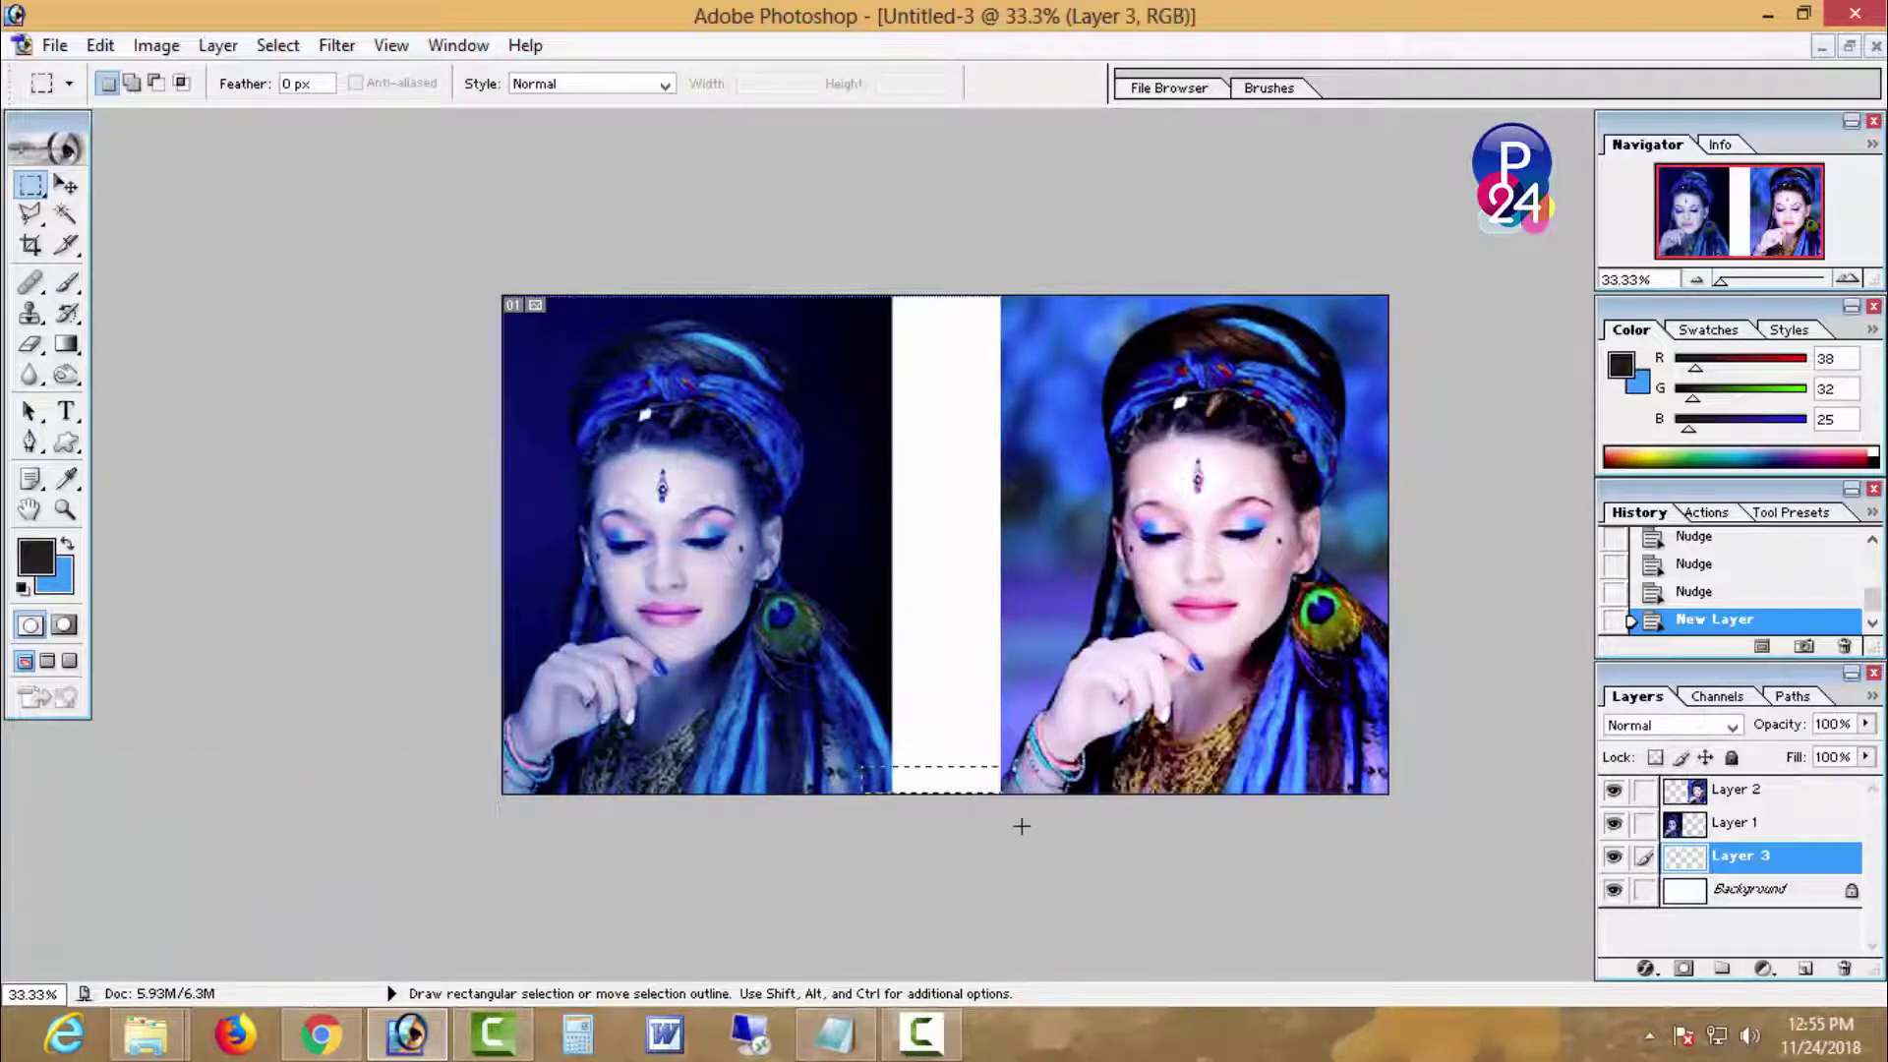
left_click_drag(1022, 826, 1095, 813)
key("ctrl+BackSpace")
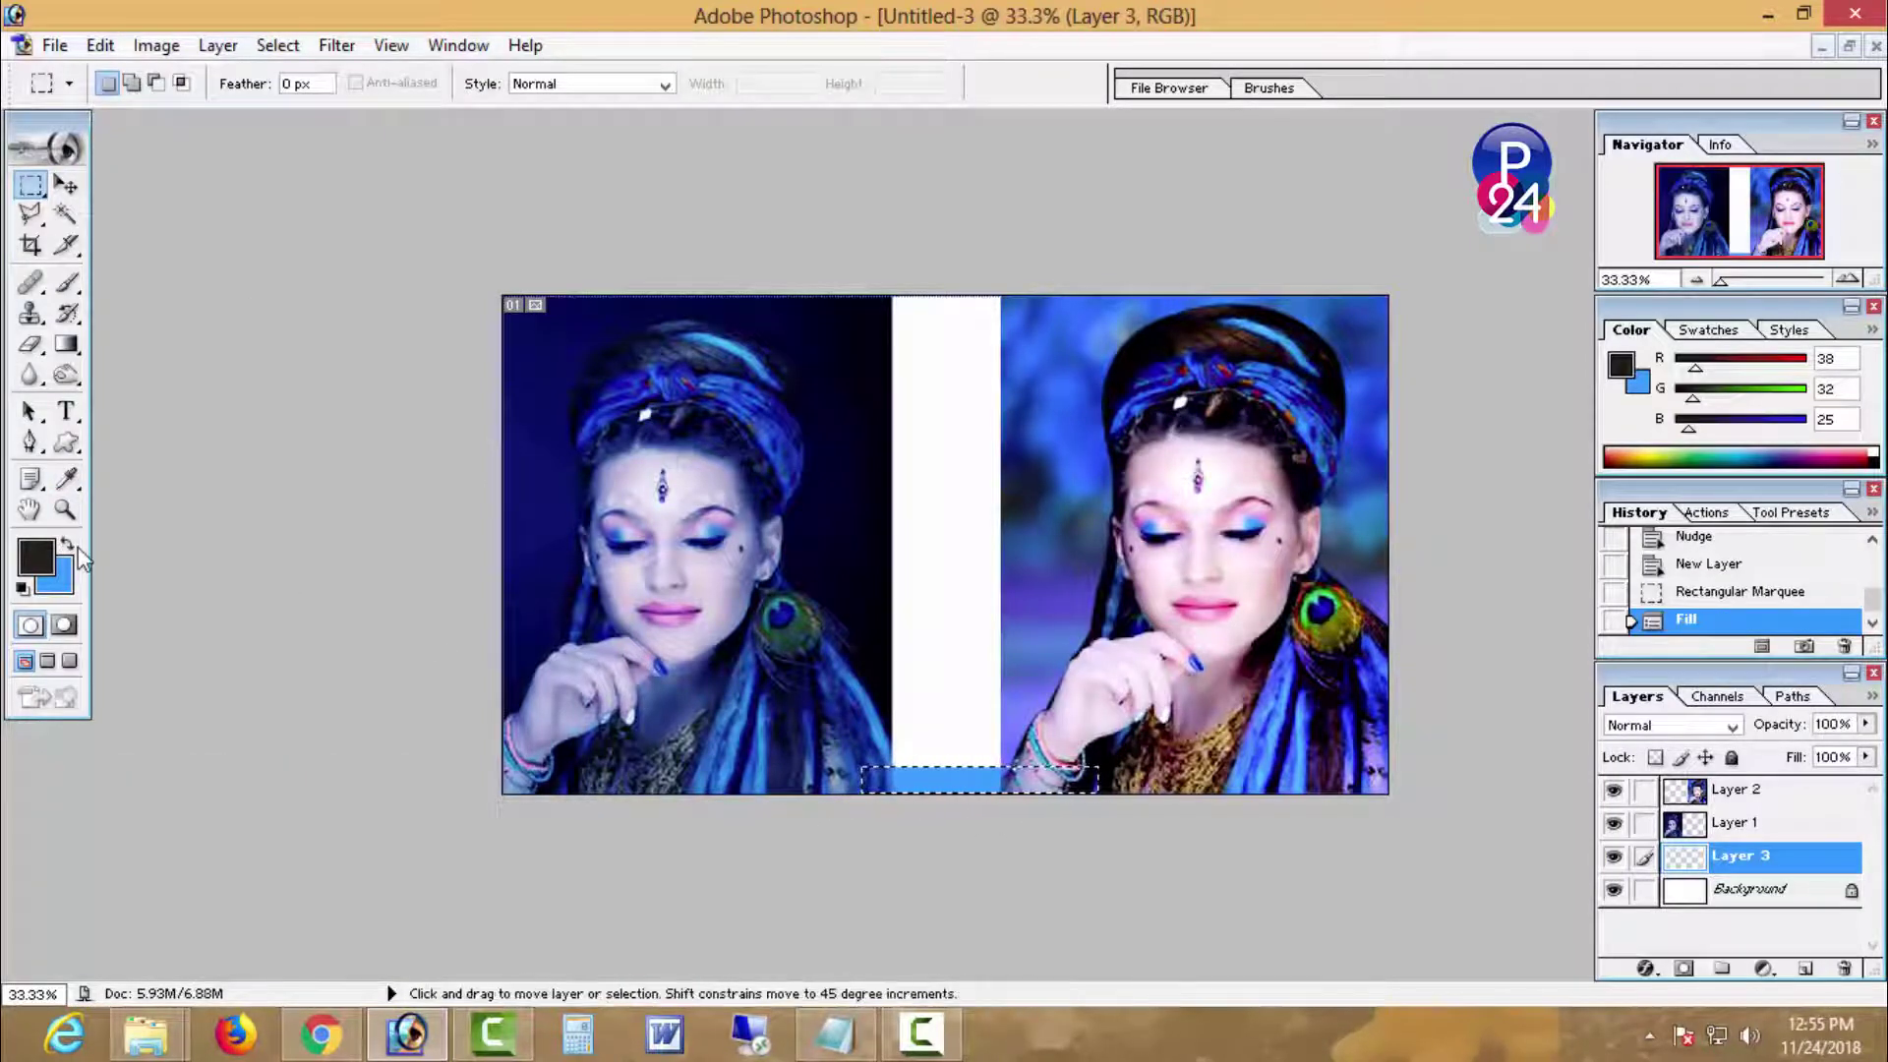
key("ctrl+z")
left_click(67, 544)
key("ctrl+BackSpace")
key("ctrl+d")
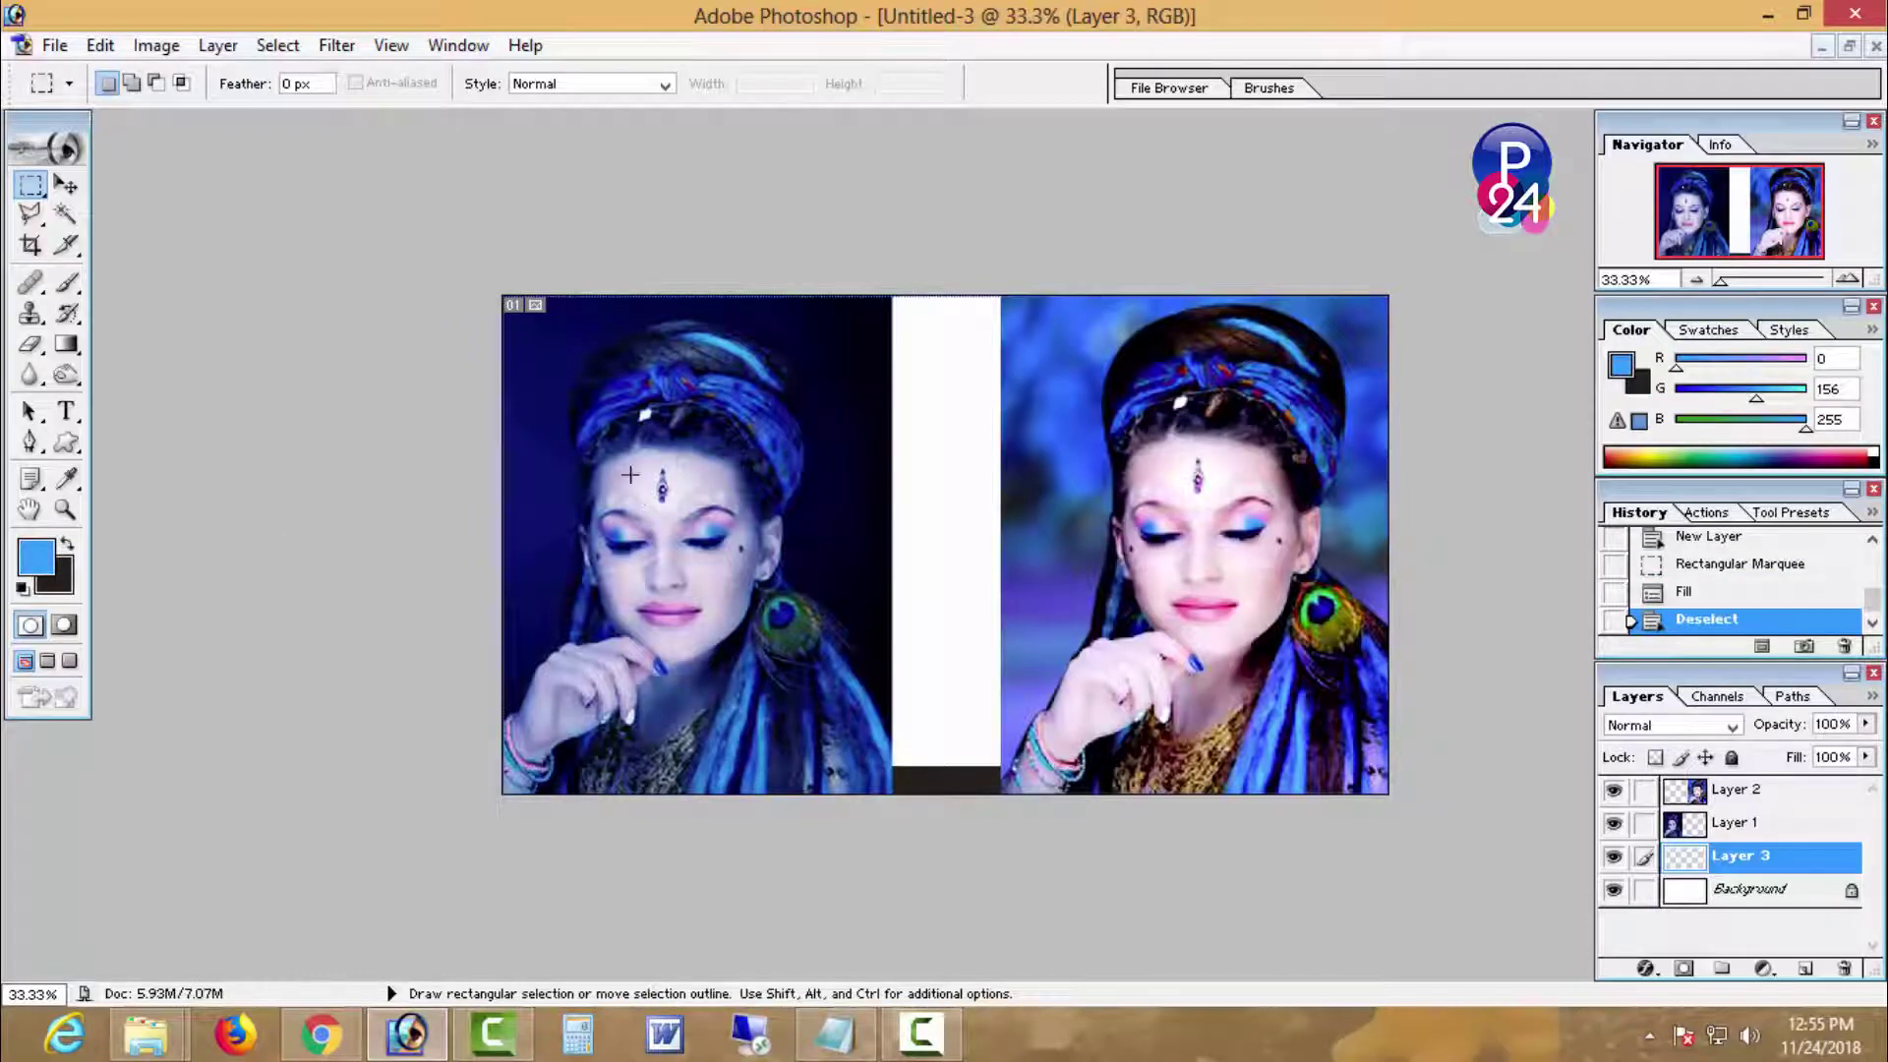
Step: Open download.png from the Desktop and paste its Full HD 1080 logo into the Untitled-3 comparison
key("ctrl+o")
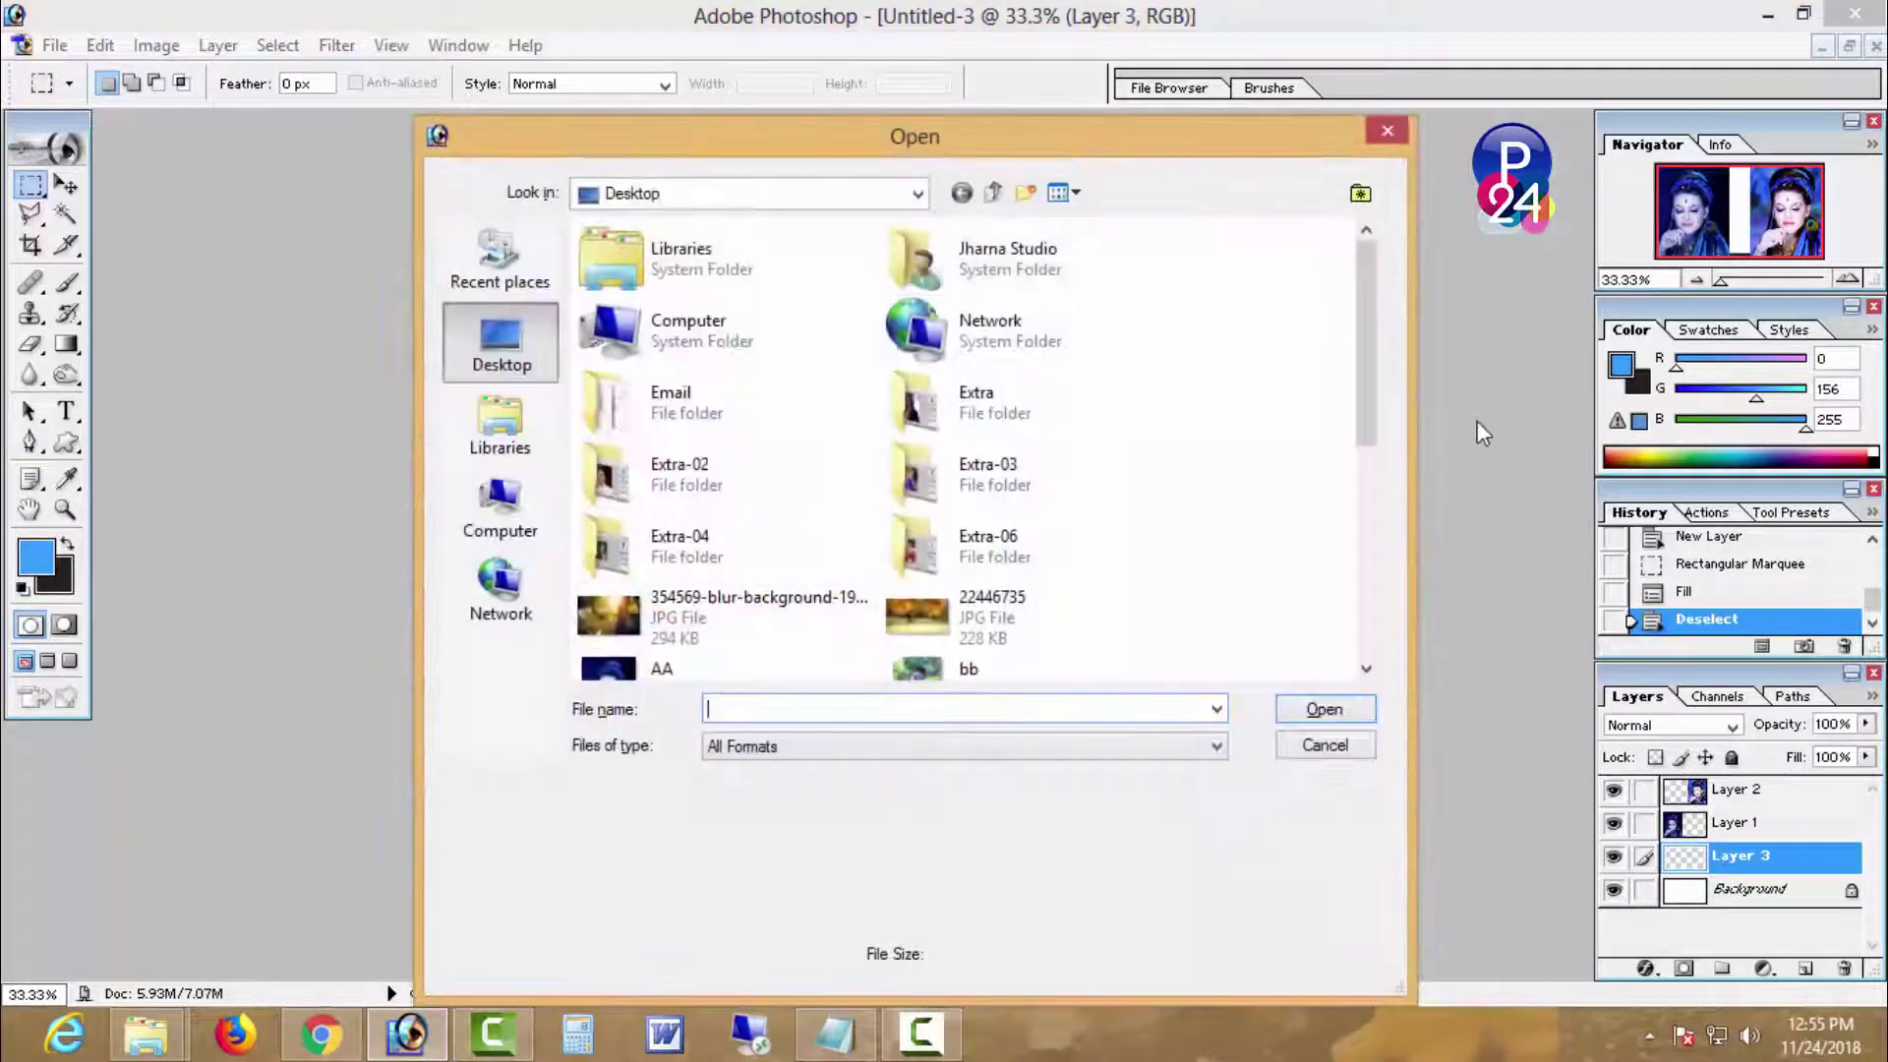
left_click_drag(1365, 418, 1367, 570)
double_click(971, 422)
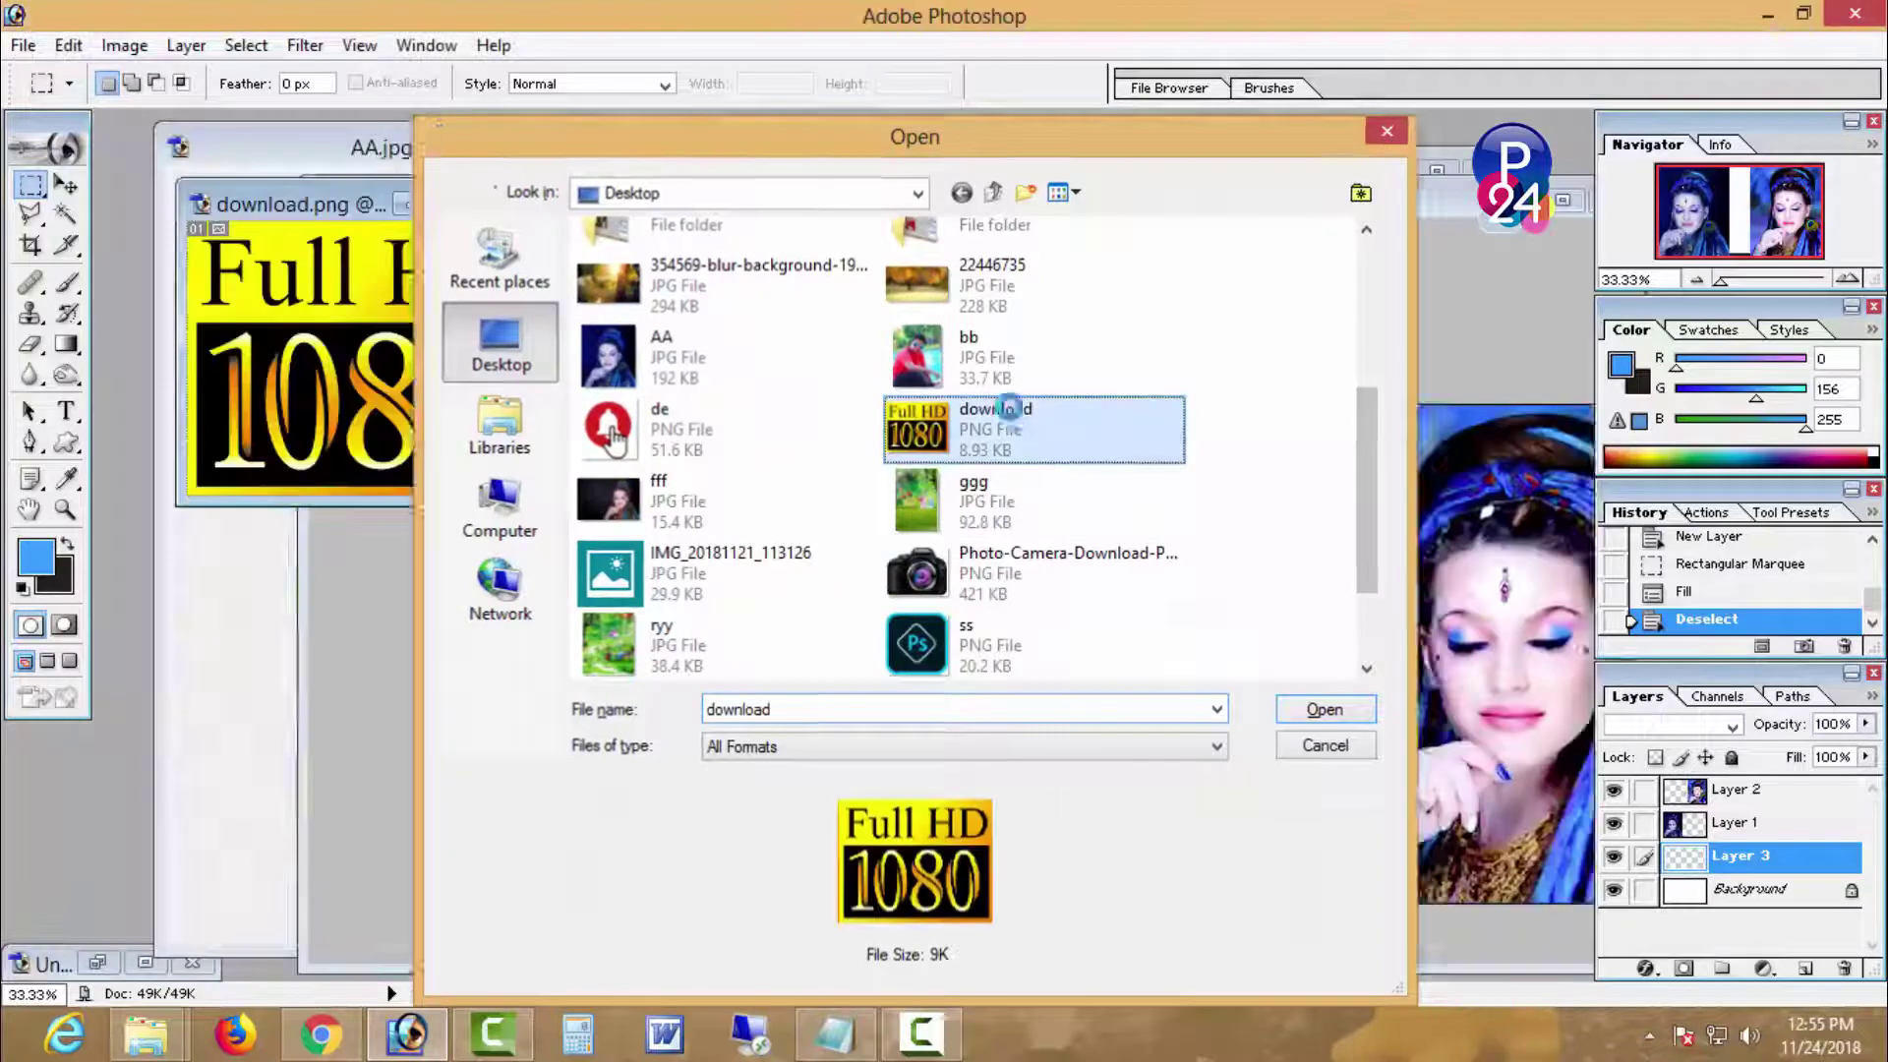
key("ctrl+c")
left_click(969, 552)
key("ctrl+v")
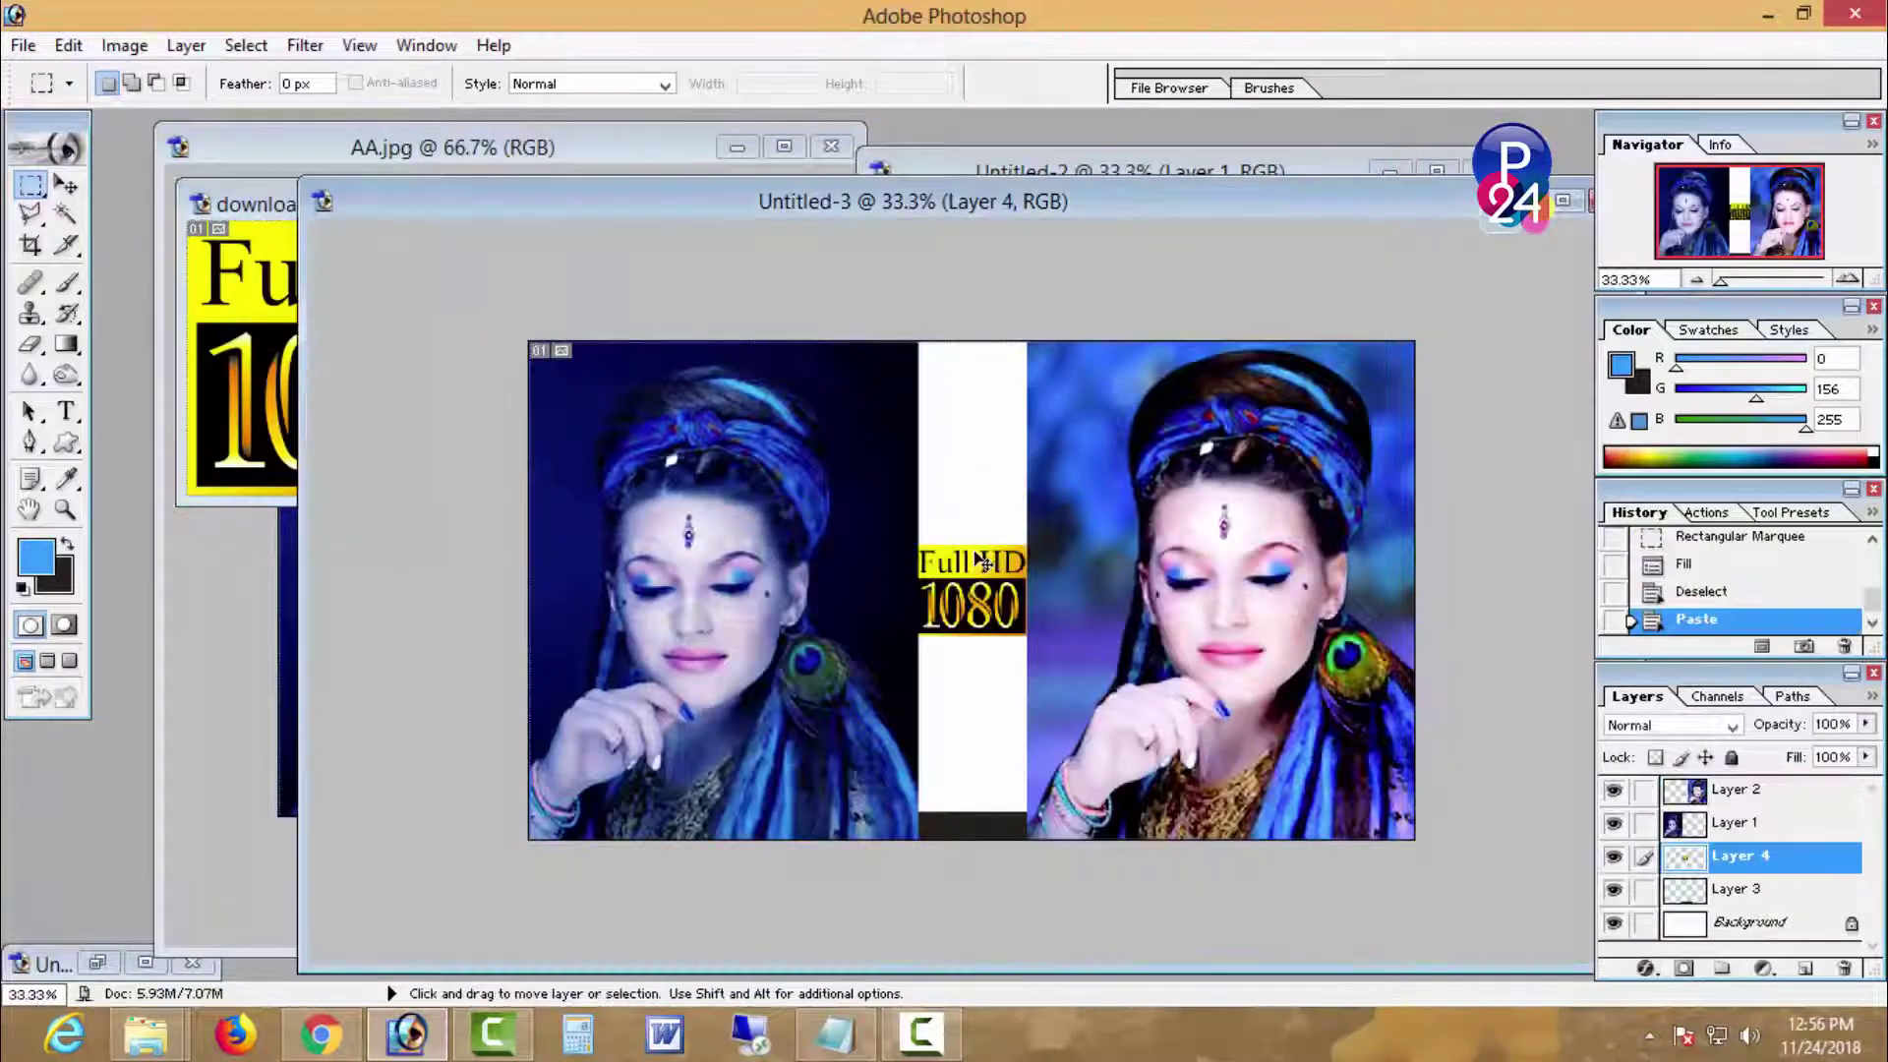
Step: Bring the Full HD 1080 logo's layer to the top and move the logo down the gap to just above the dark strip
key("ctrl+t")
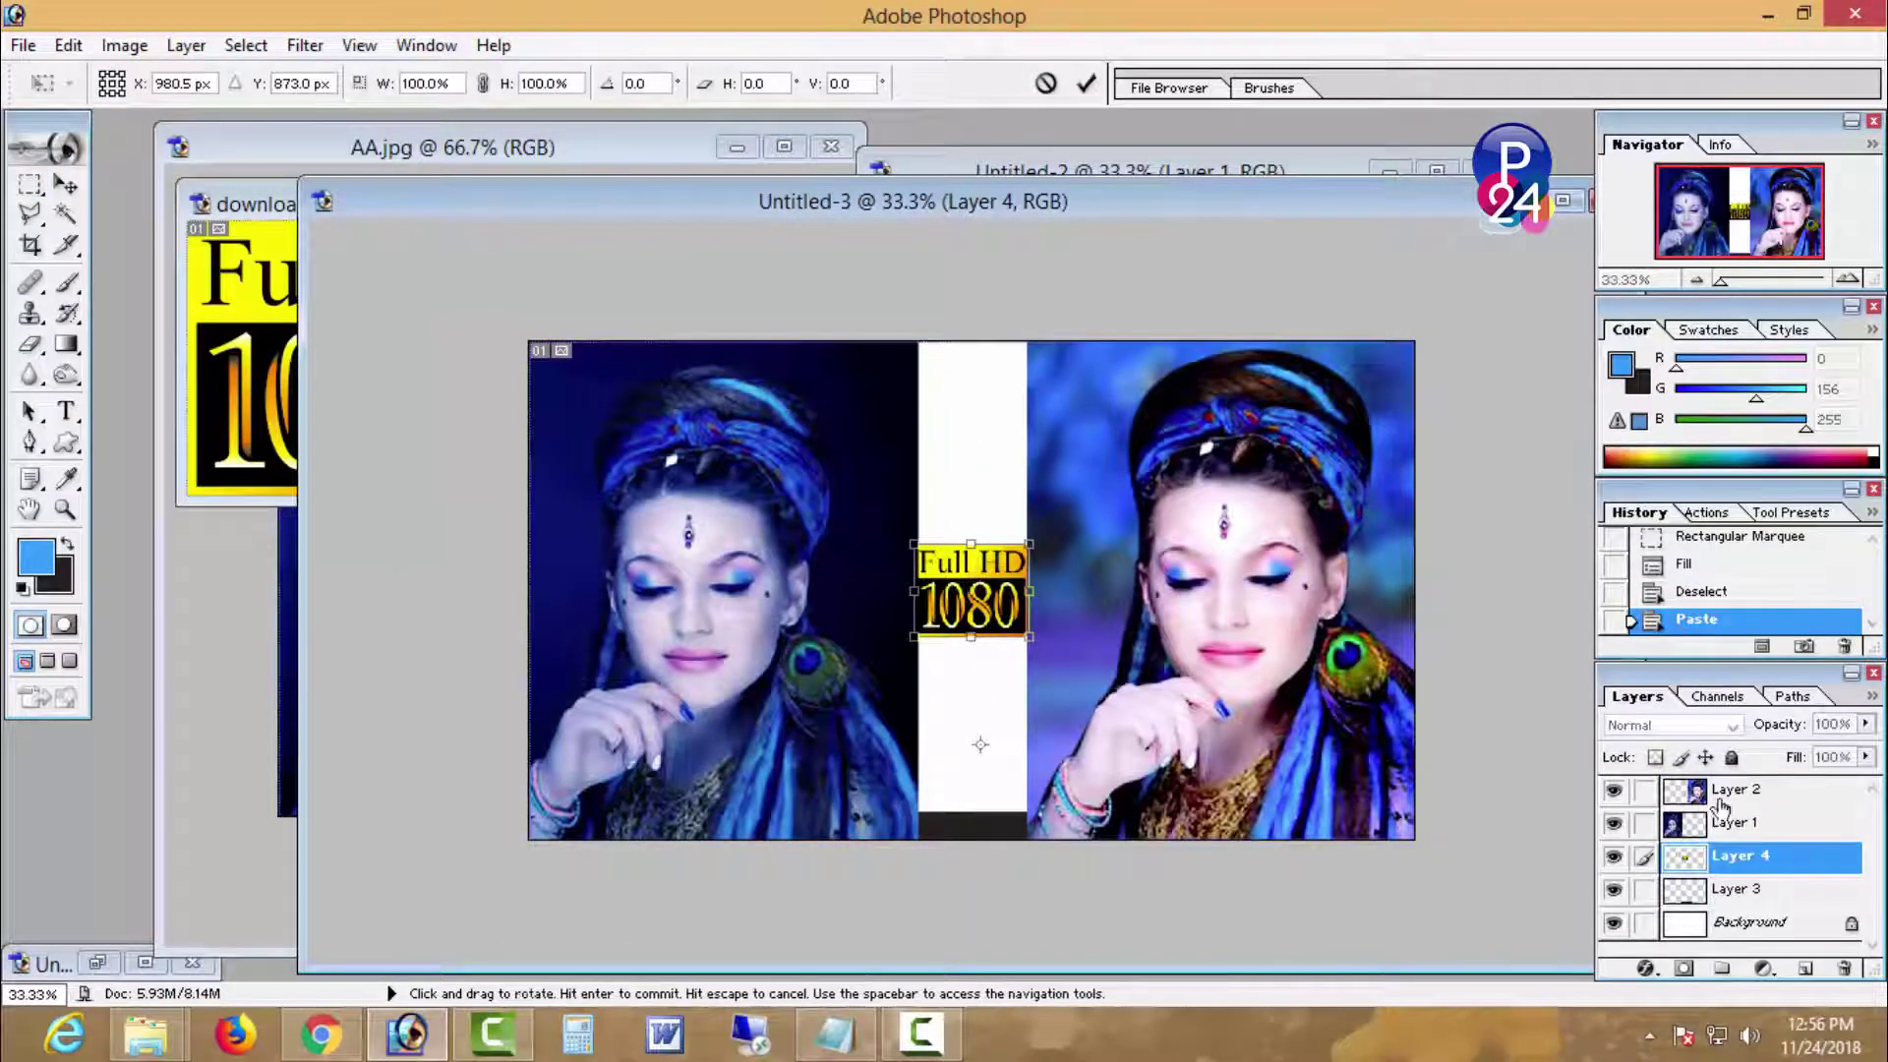
key("Return")
left_click_drag(1742, 856, 1726, 794)
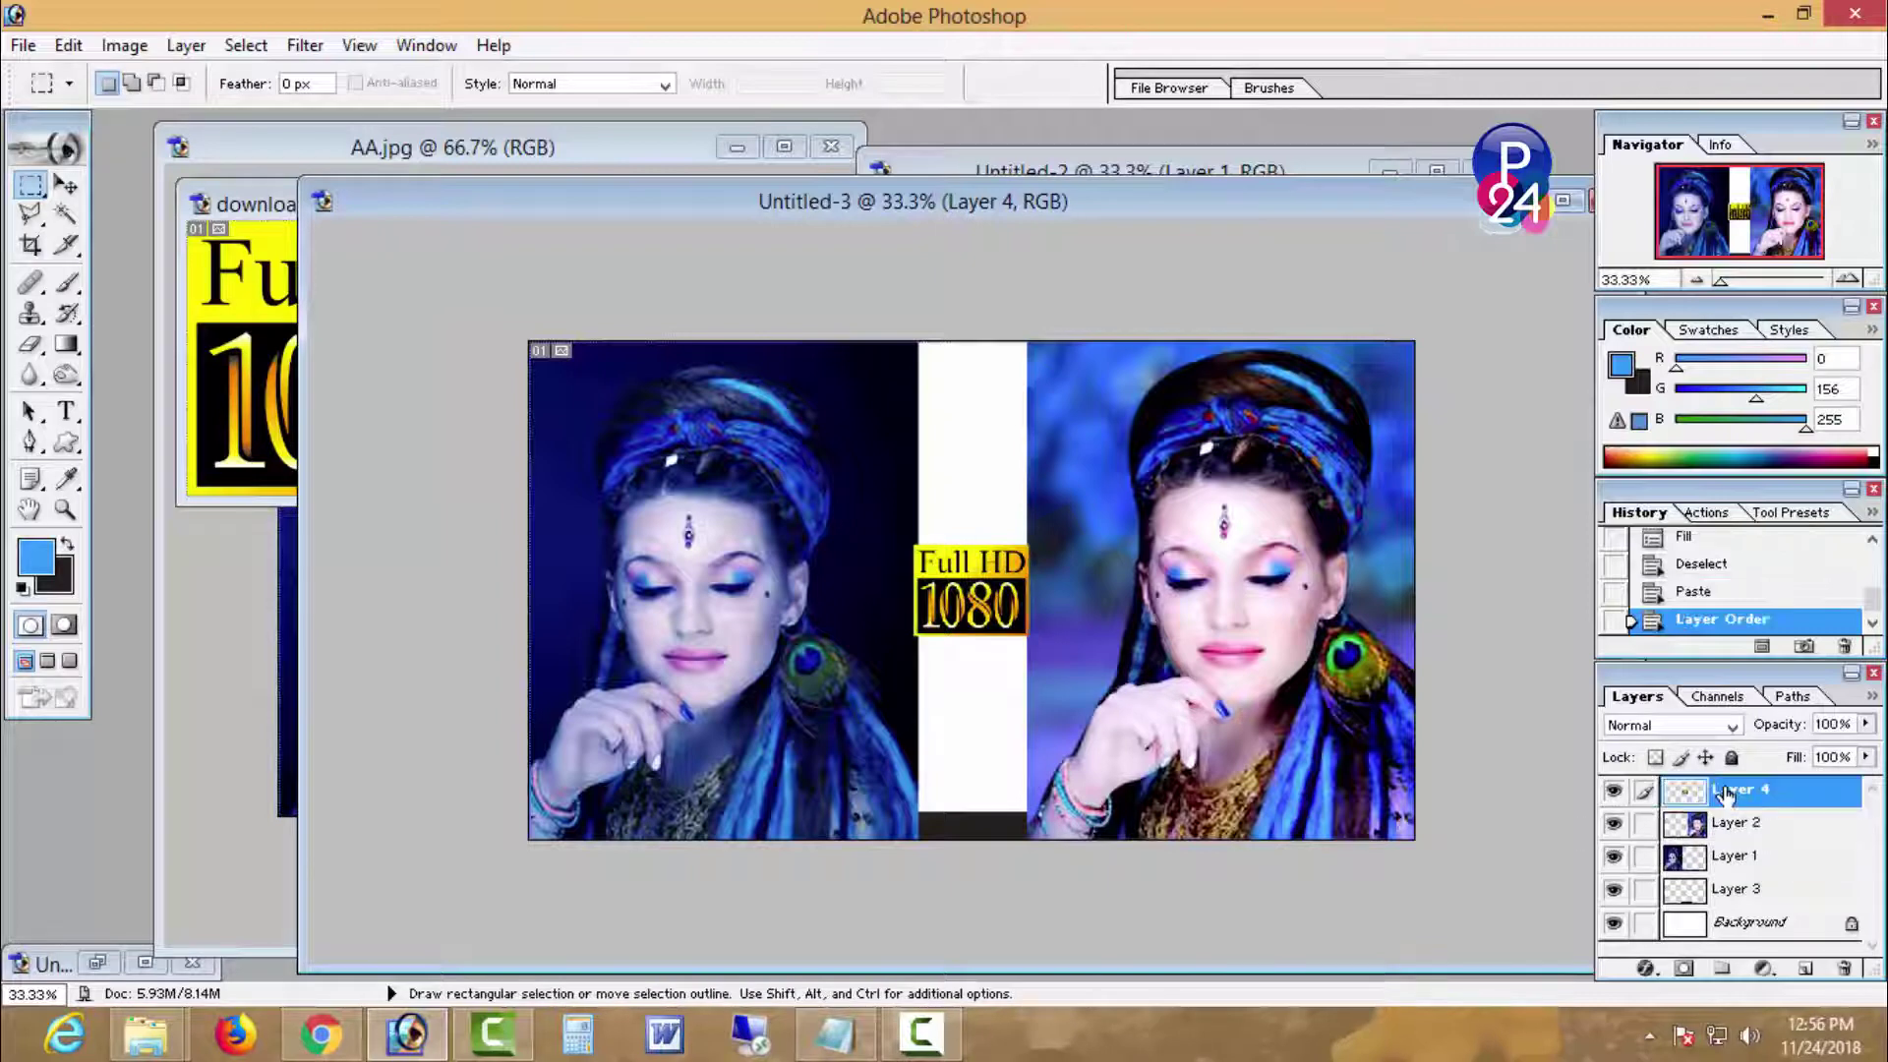
key("v")
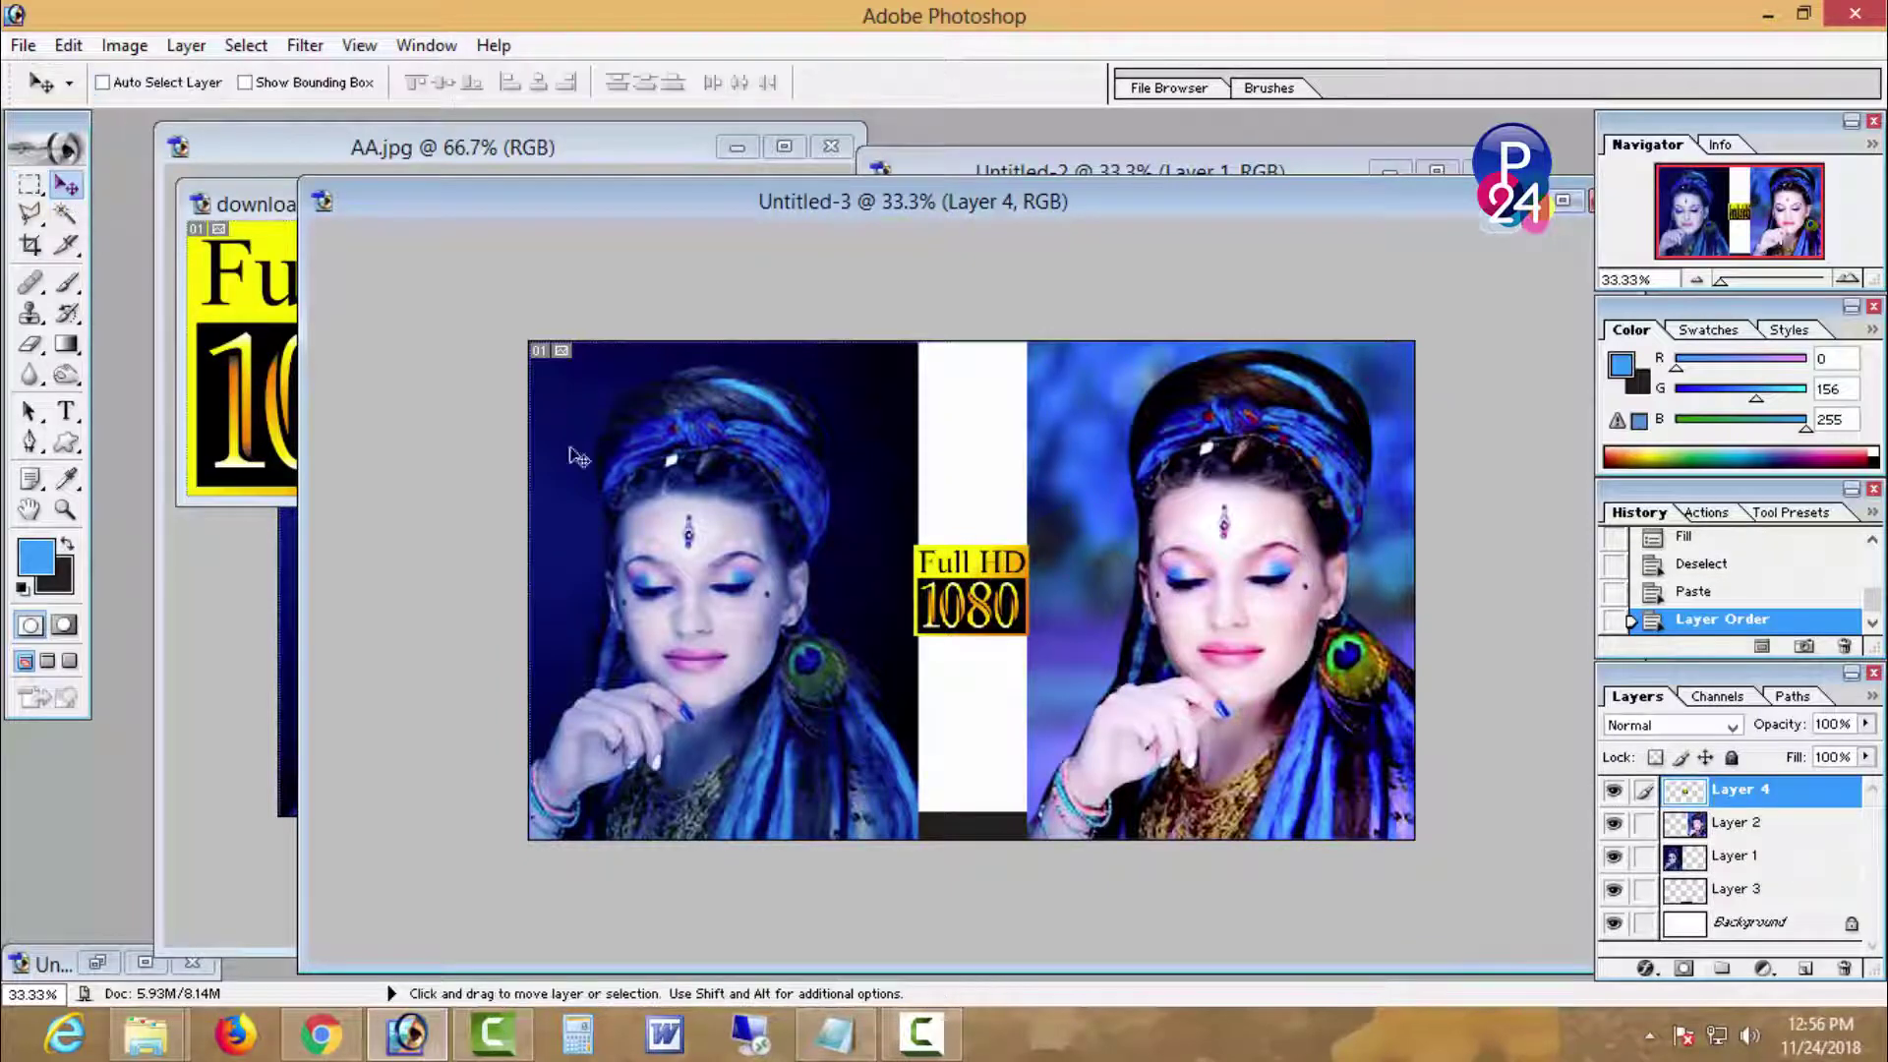
left_click_drag(930, 598, 976, 795)
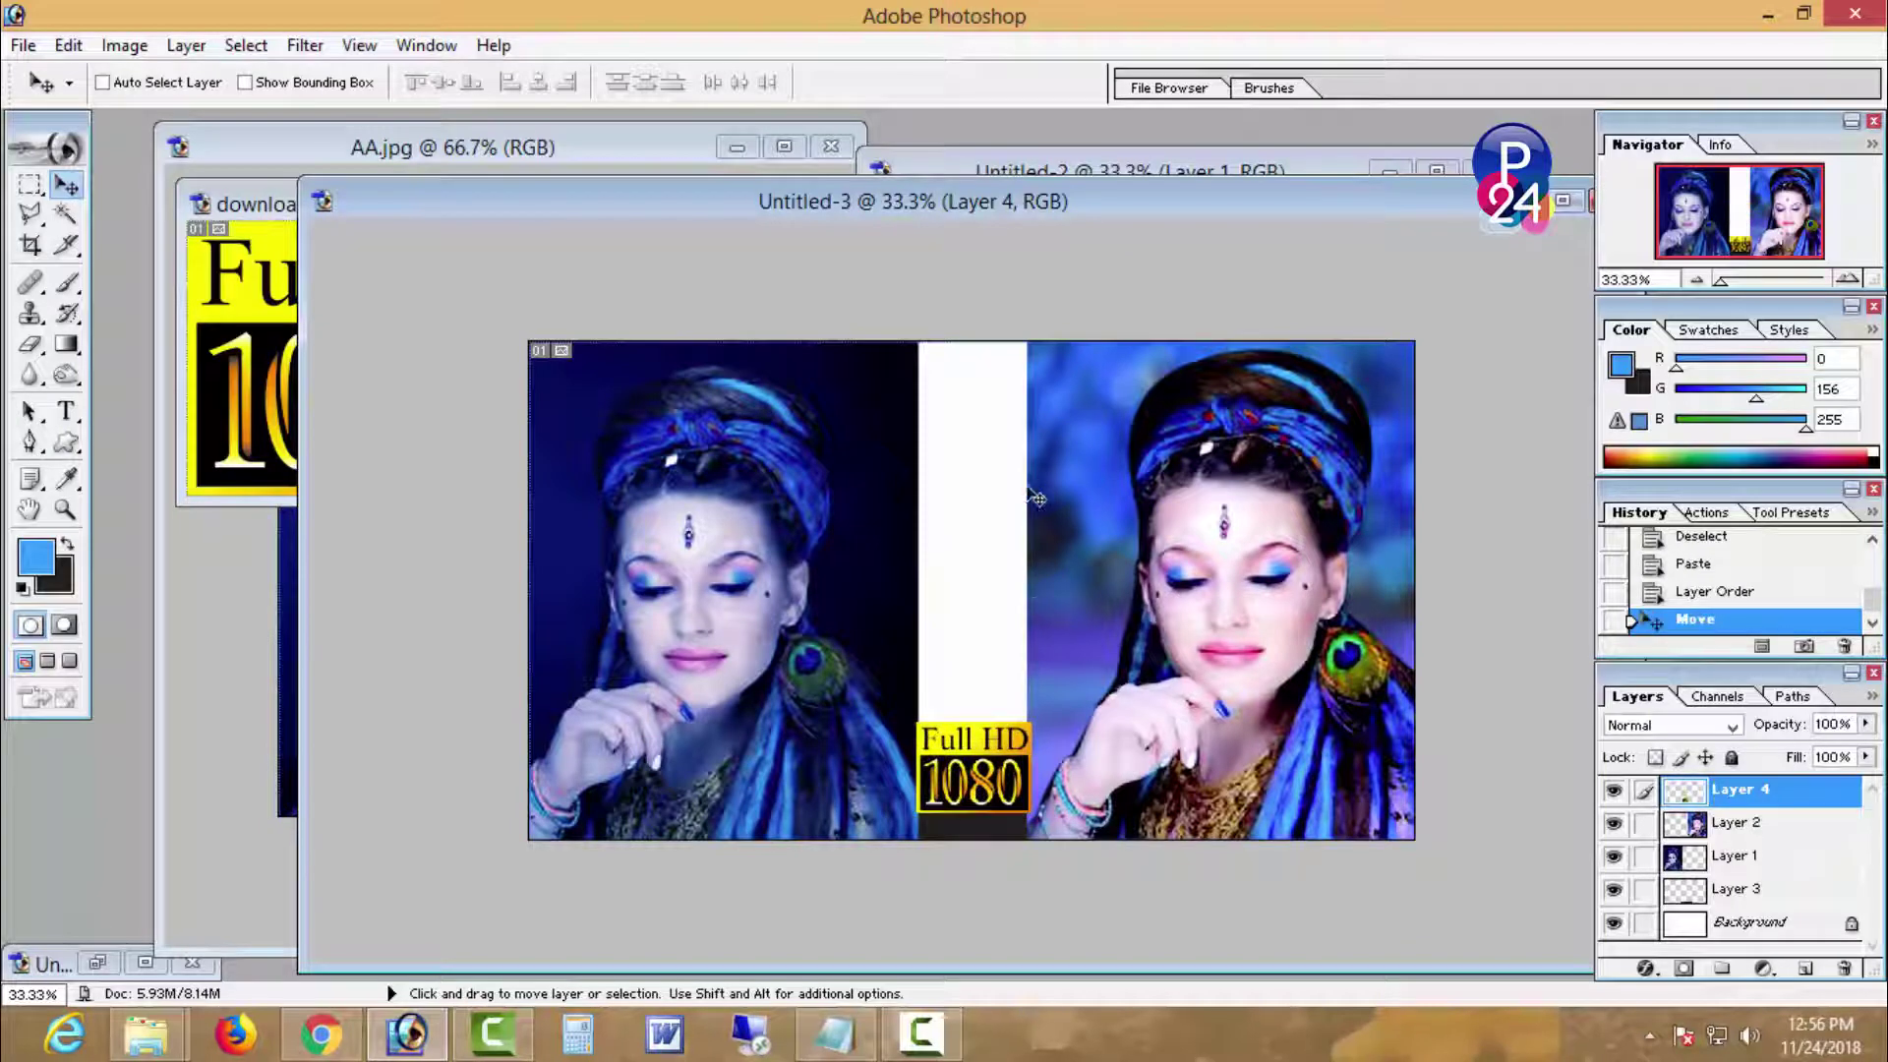
Step: Add a new layer and draw a right-pointing arrow custom shape path in the white gap above the Full HD logo
left_click(1803, 971)
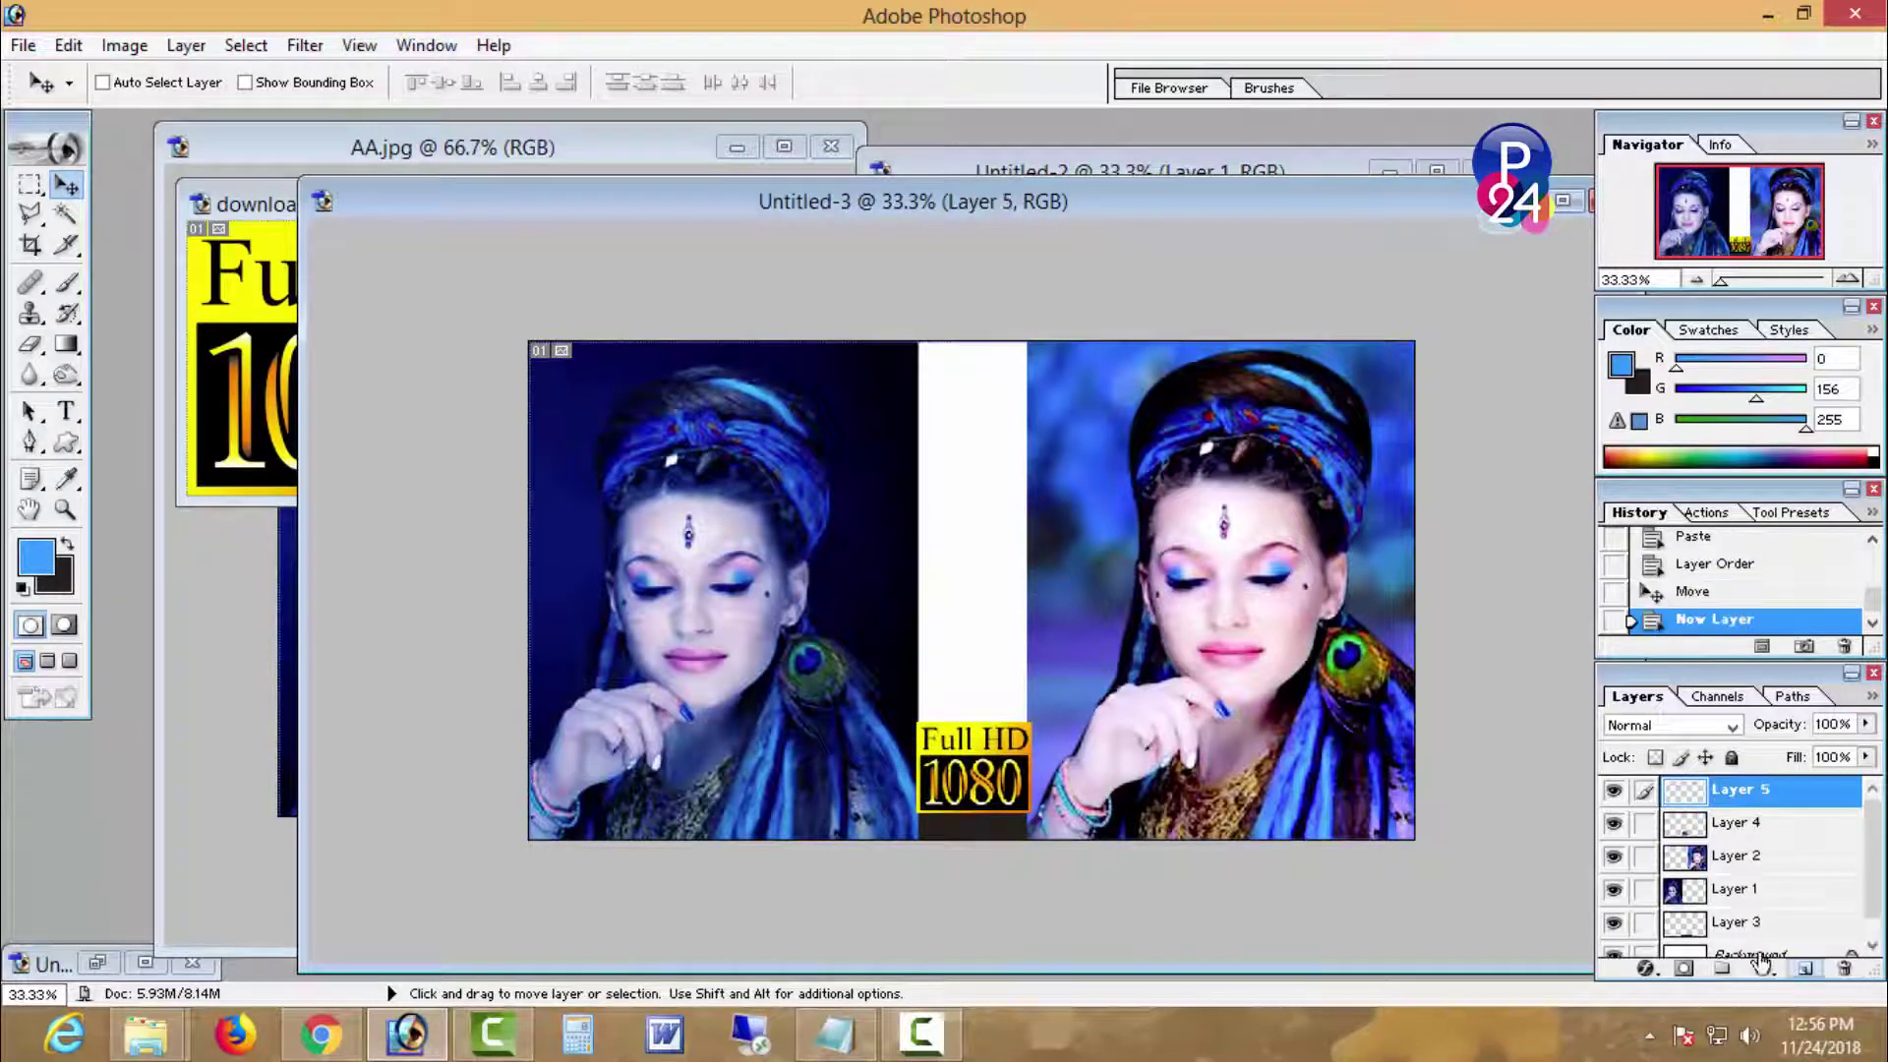
left_click(66, 411)
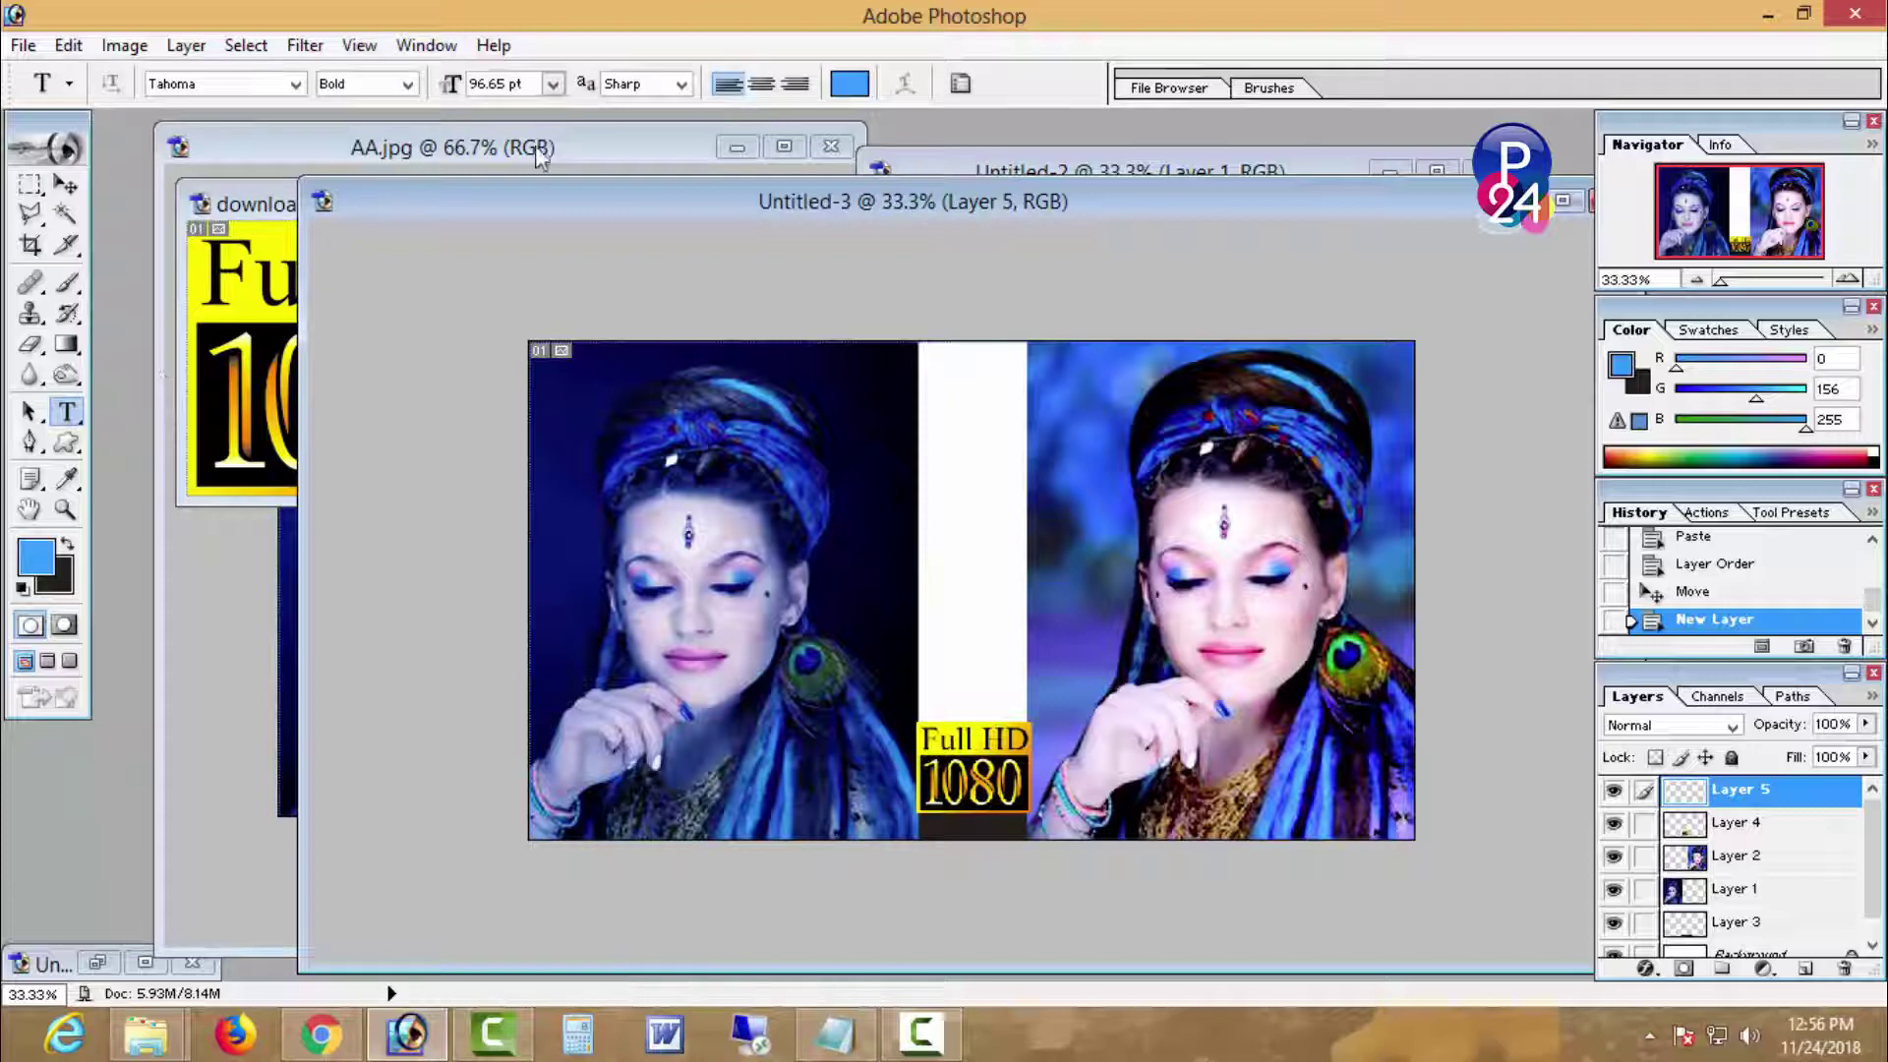
left_click(66, 443)
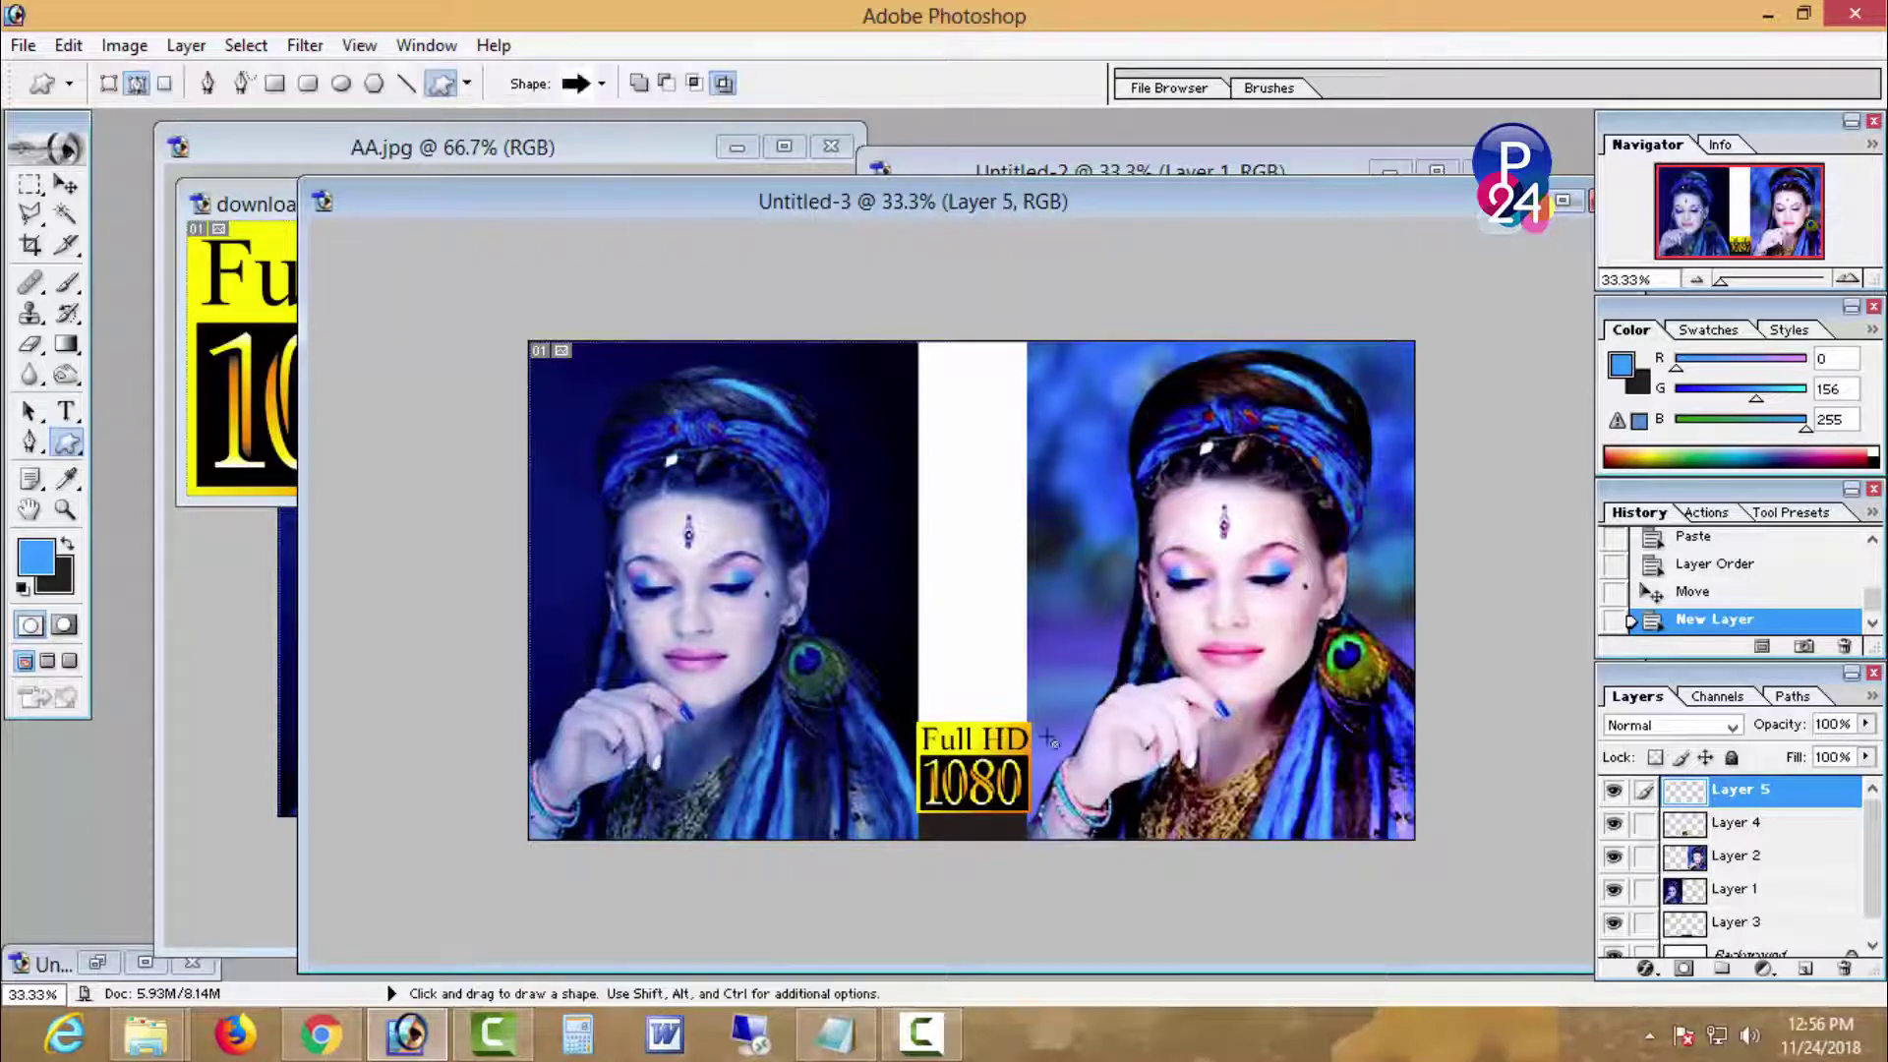
left_click_drag(969, 623, 1022, 647)
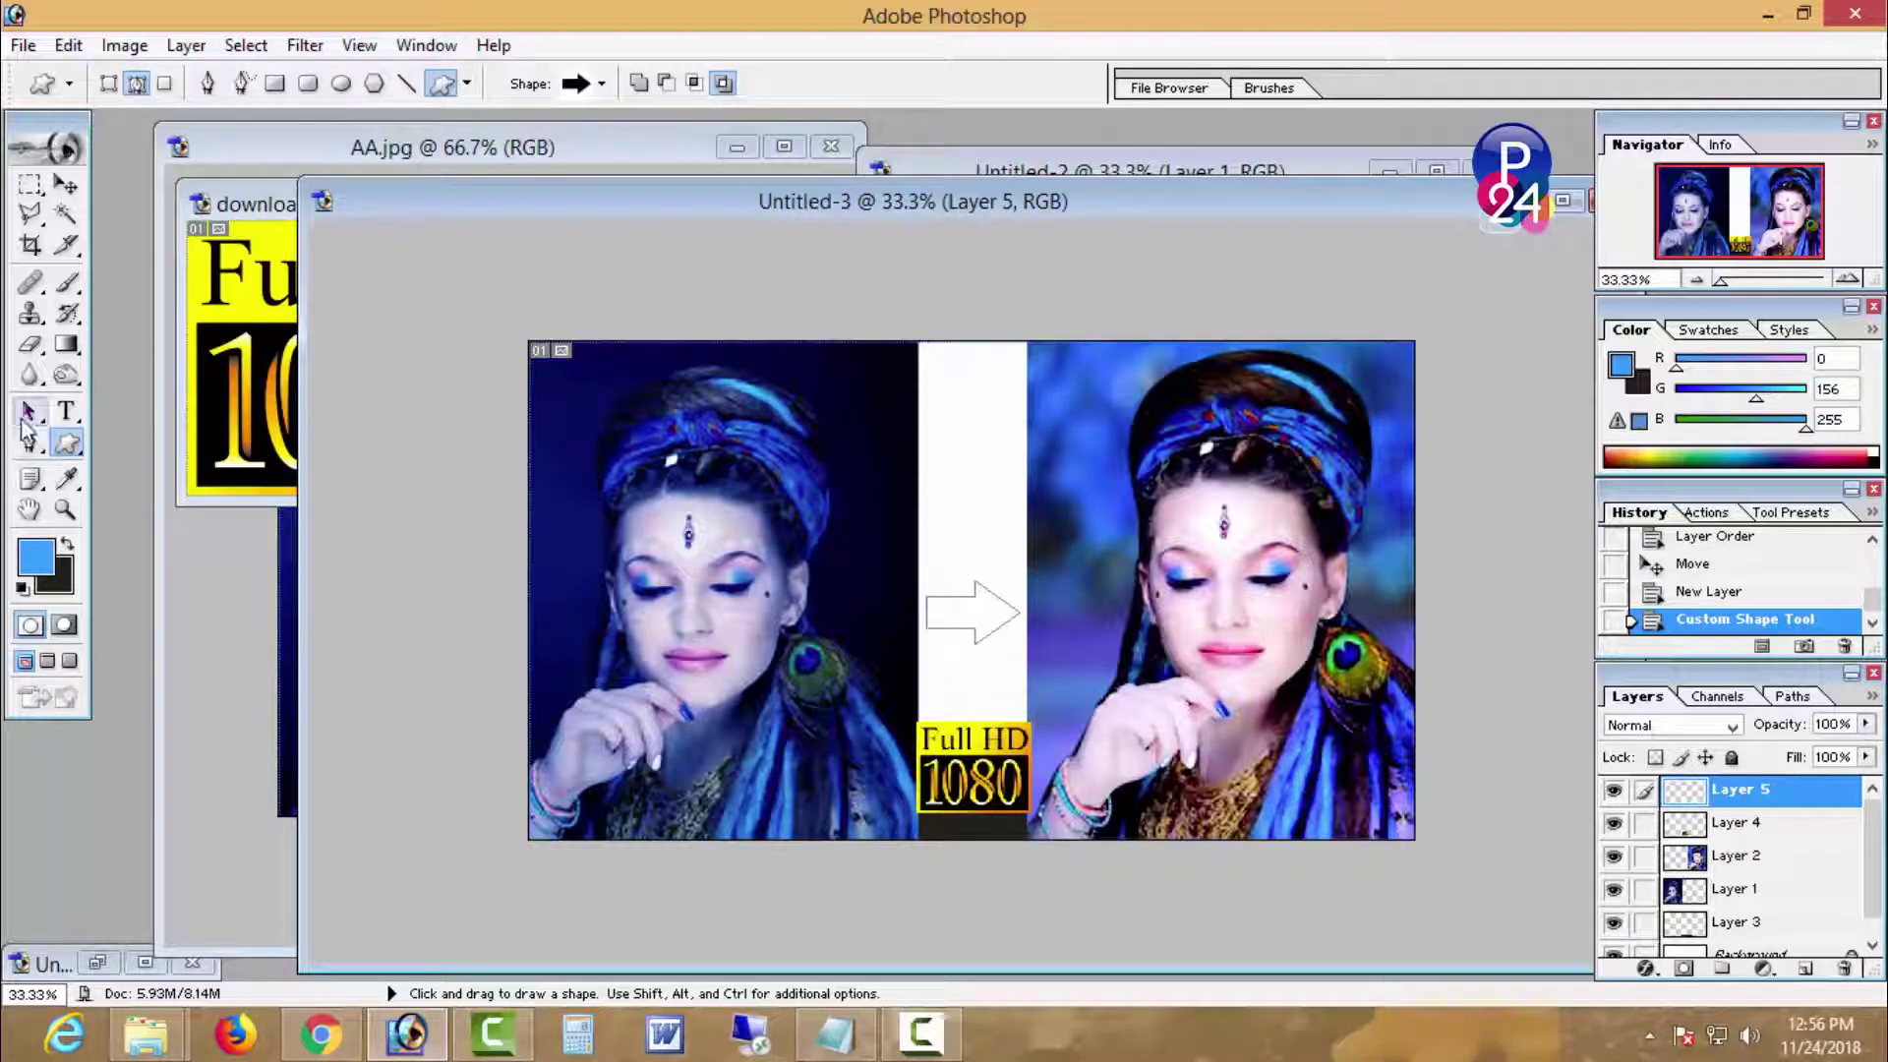
Step: Convert the arrow path into a new anti-aliased selection
left_click(29, 443)
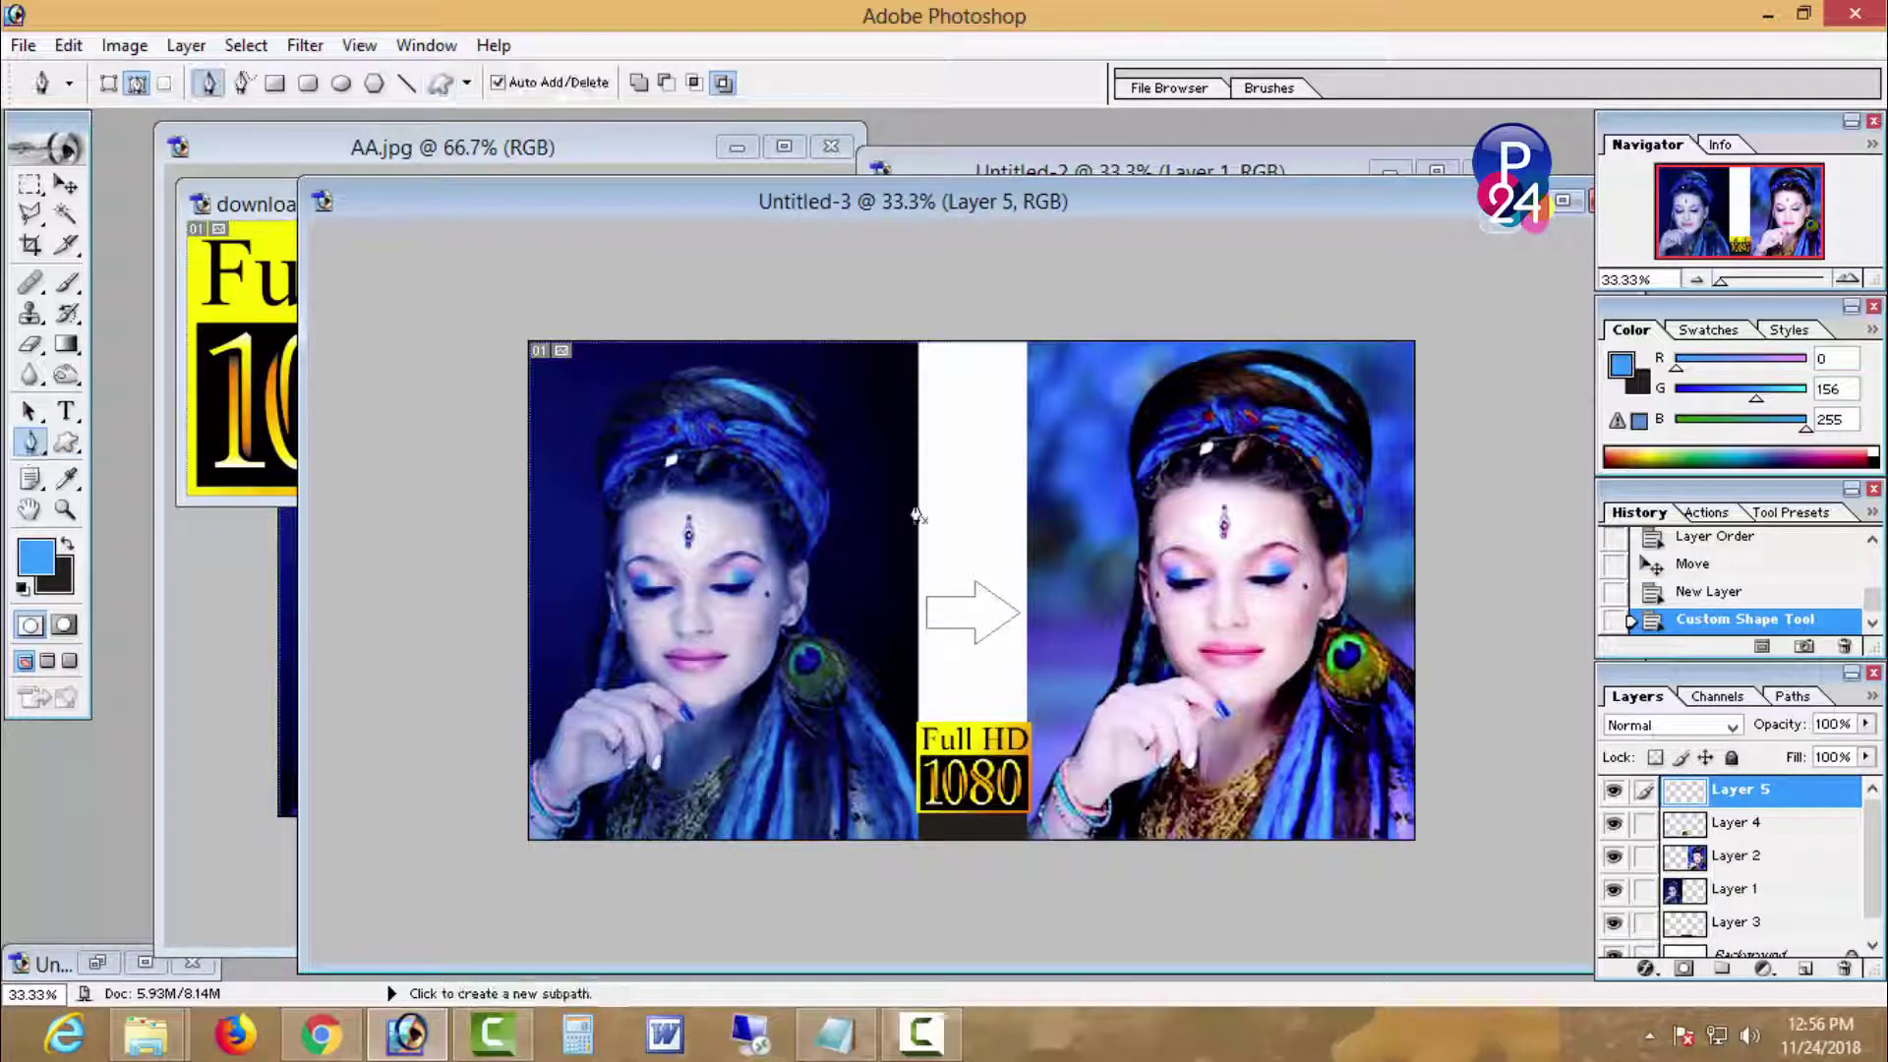
right_click(944, 442)
left_click(1044, 575)
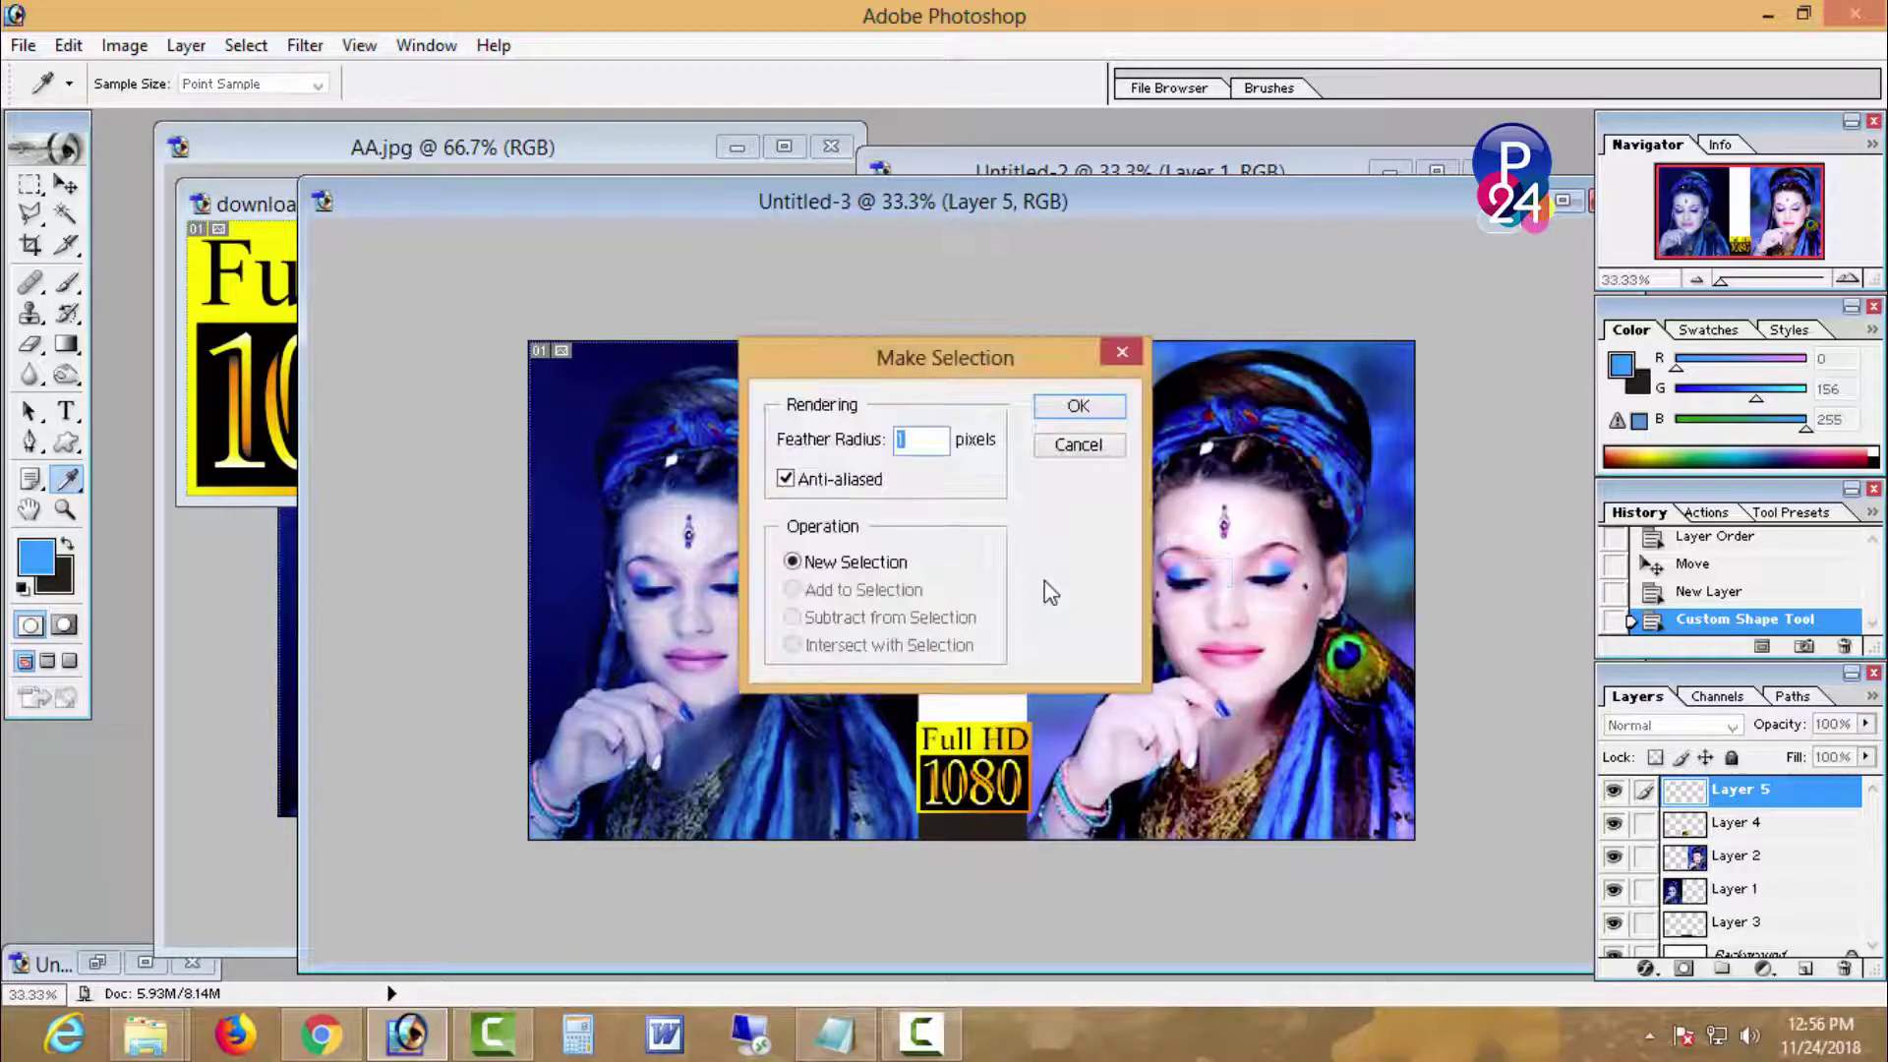
key("Return")
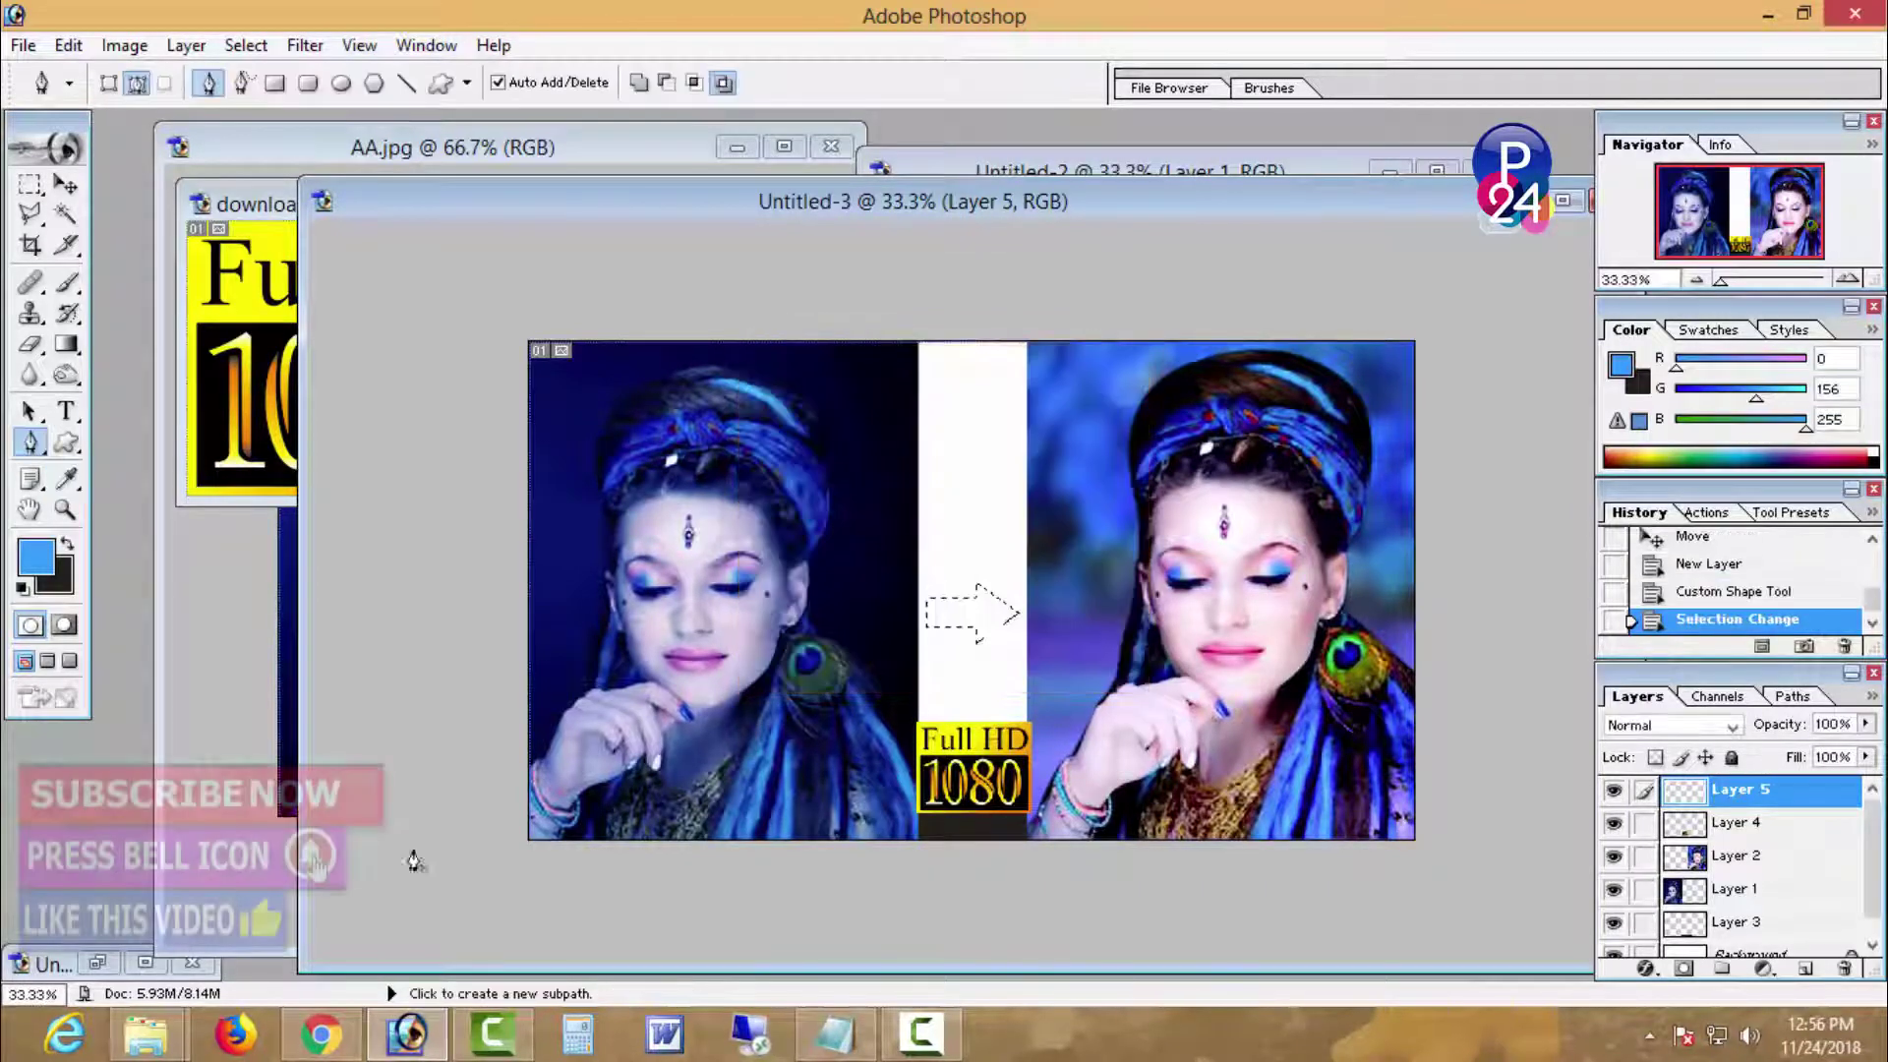
Step: Fill the arrow selection between the portraits with pure red (RGB 255, 0, 0) and clear the selection
left_click(43, 557)
left_click_drag(1008, 504, 1008, 350)
left_click(1222, 335)
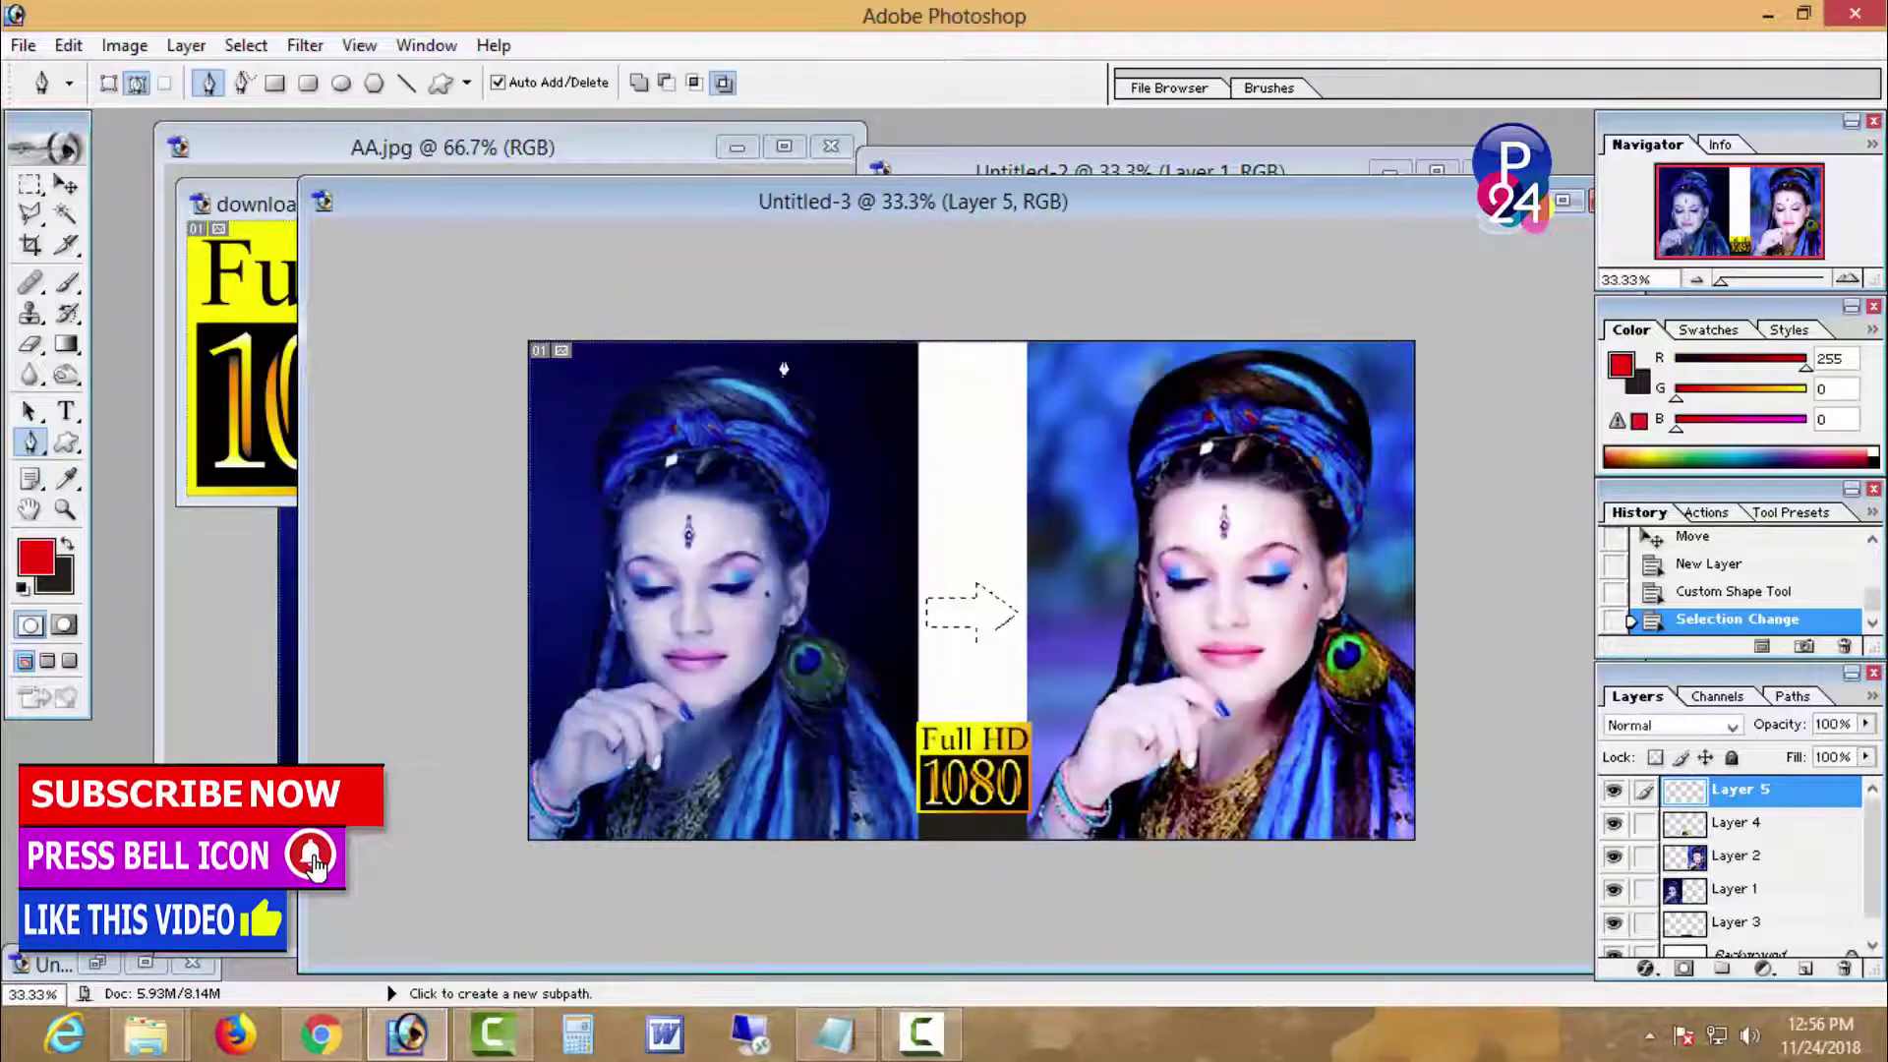
left_click(66, 543)
left_click(26, 186)
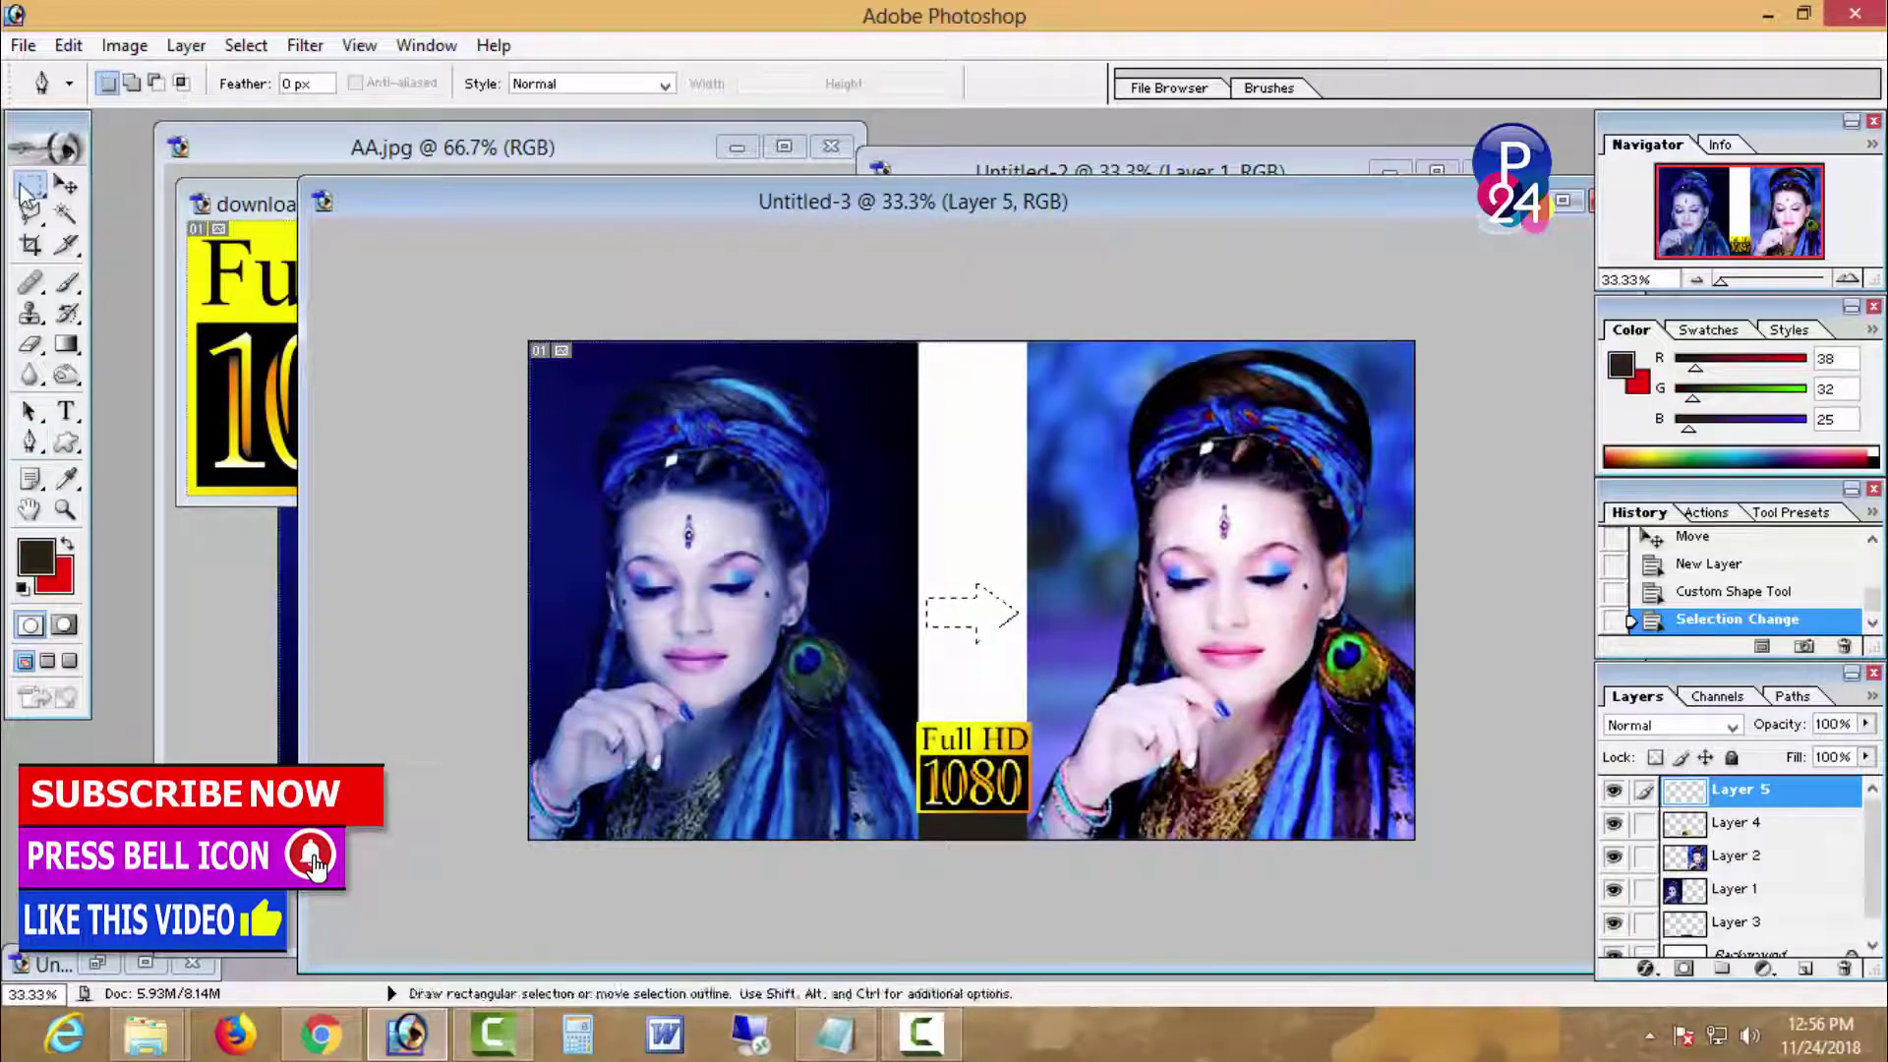
key("ctrl+BackSpace")
key("ctrl+d")
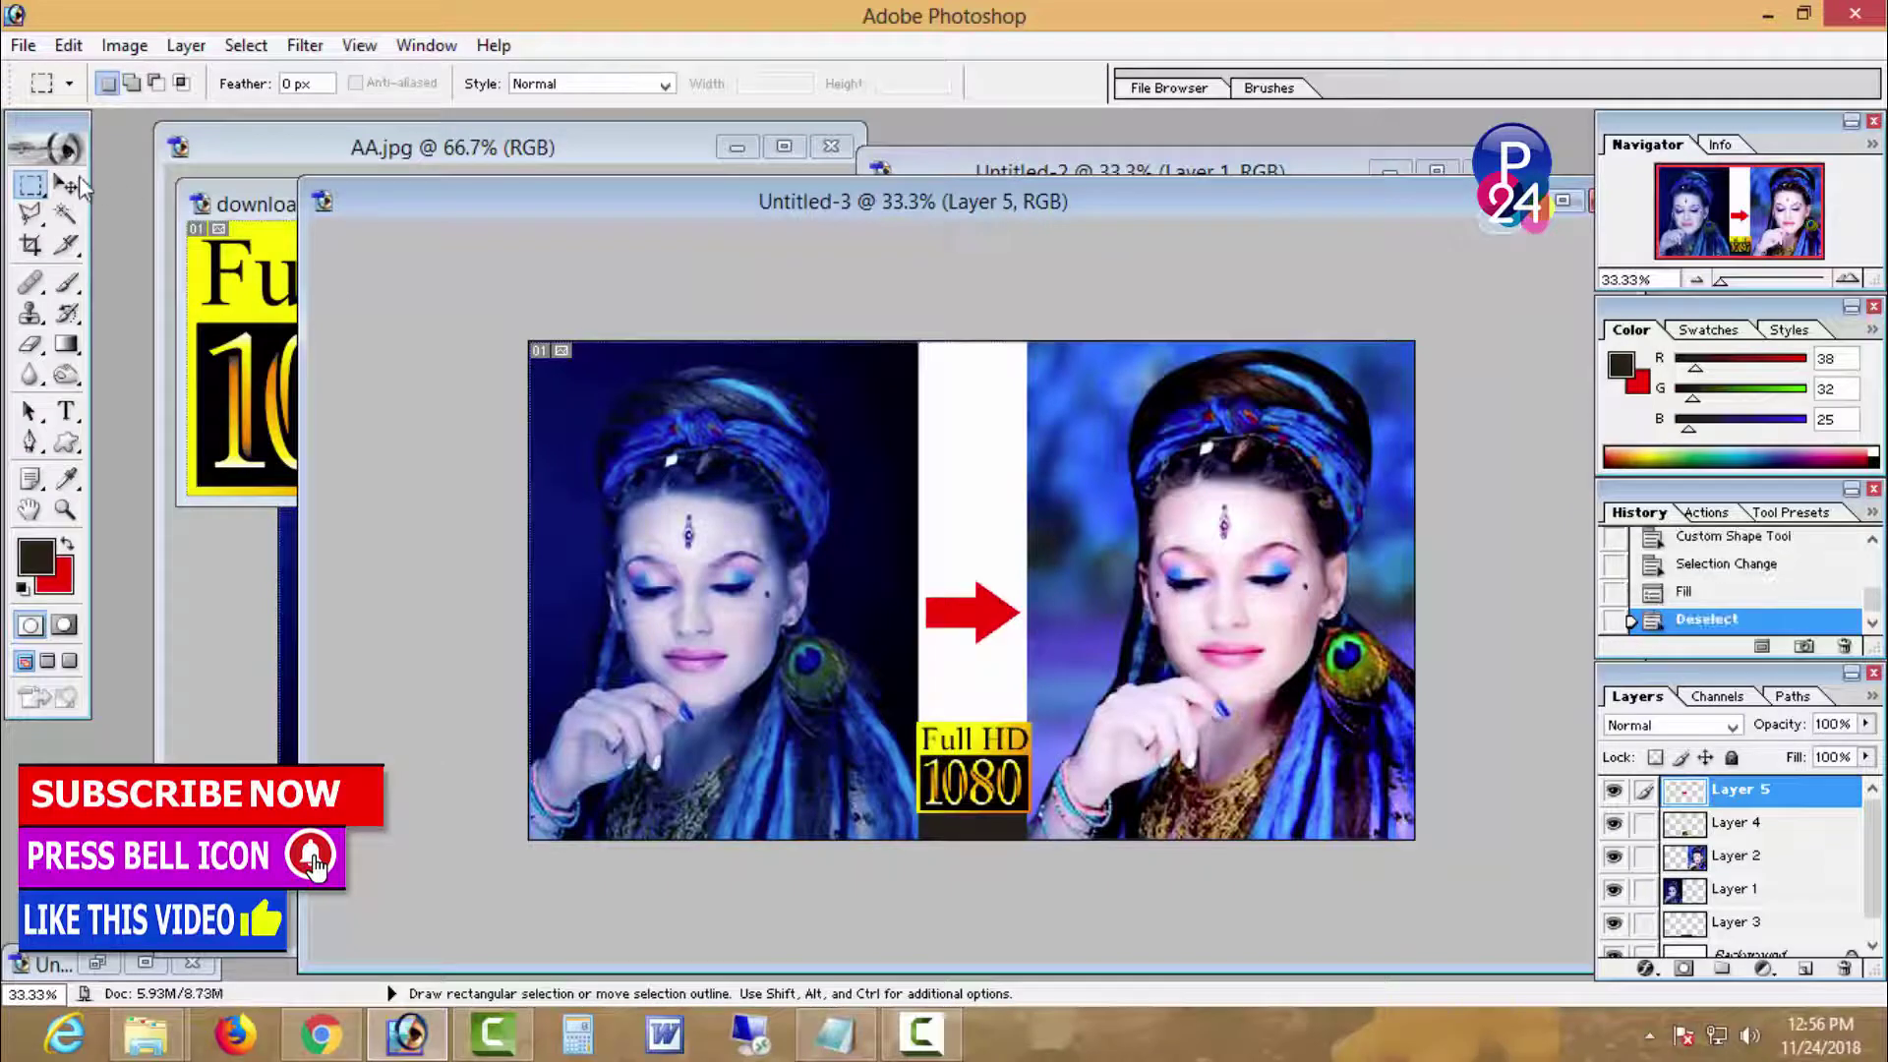
Step: Scale the red arrow up slightly and position it so that it spans the white gap between the portraits
left_click(65, 184)
key("ctrl+t")
left_click_drag(1026, 576, 1034, 568)
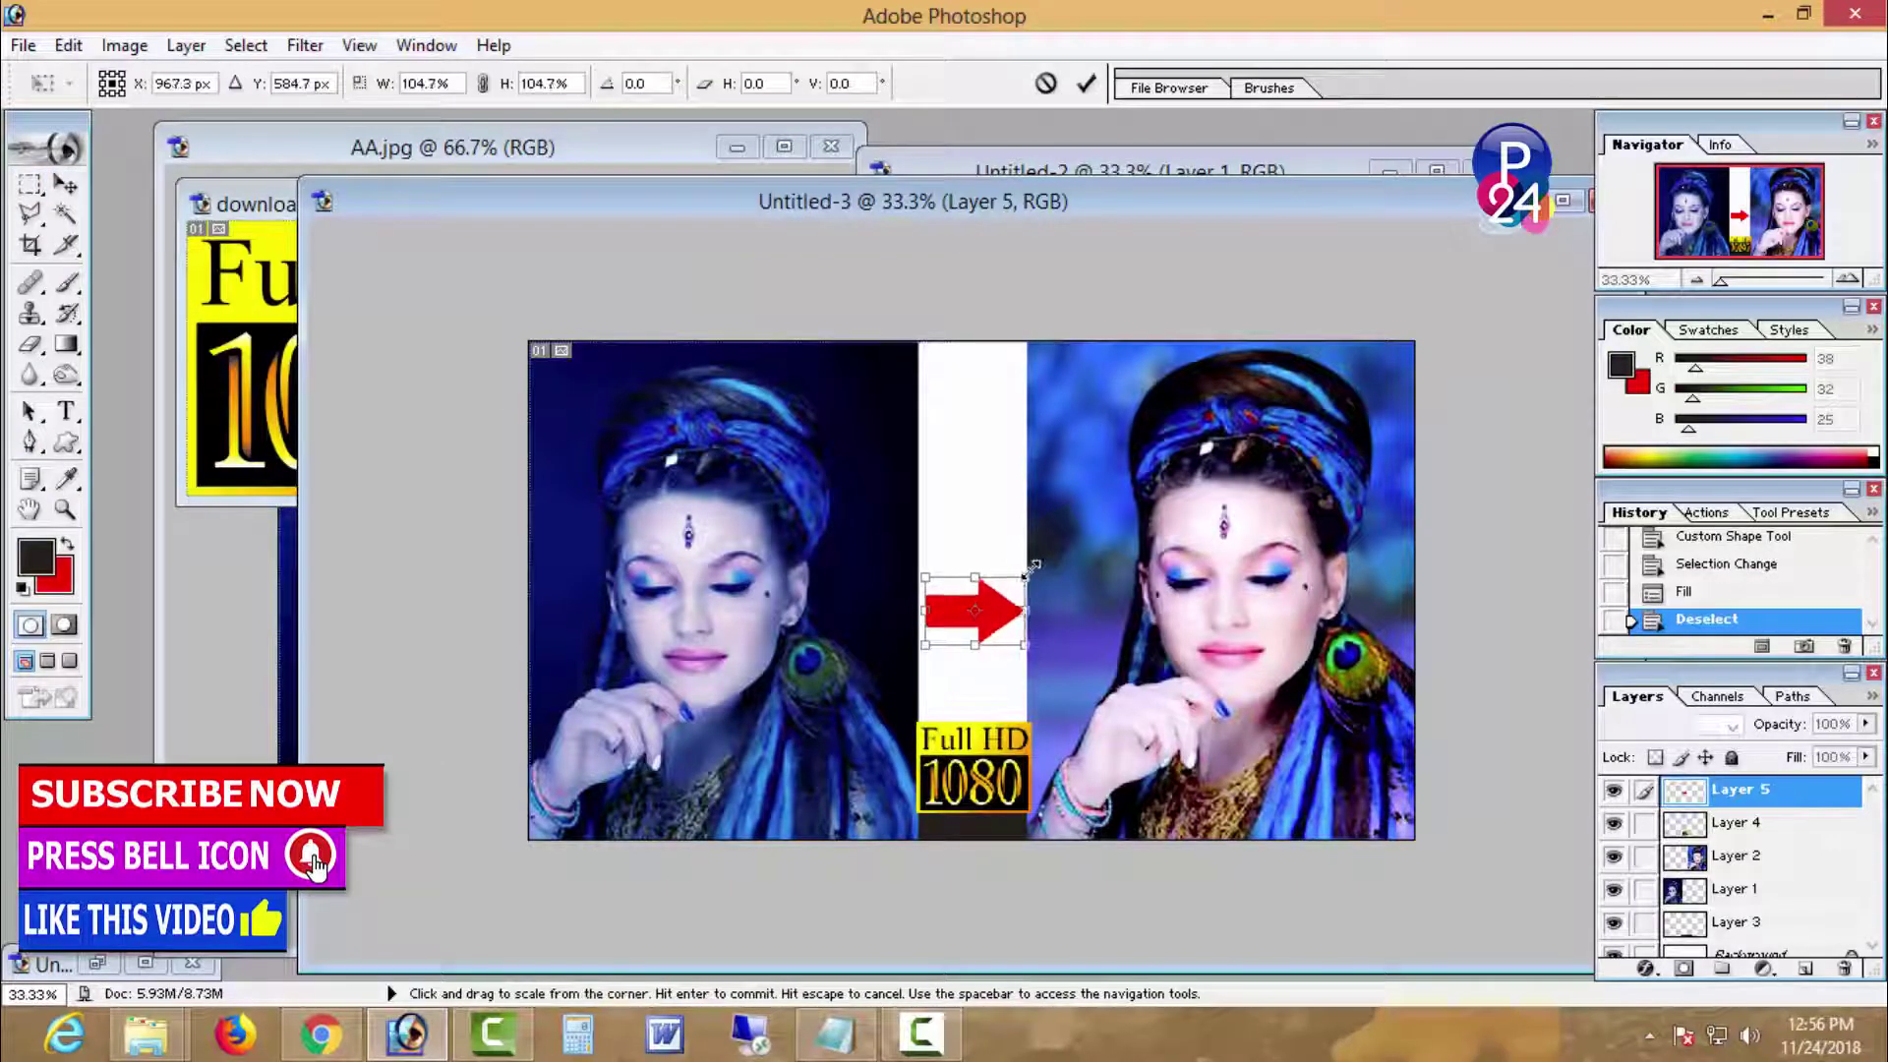
key("Return")
key("Up")
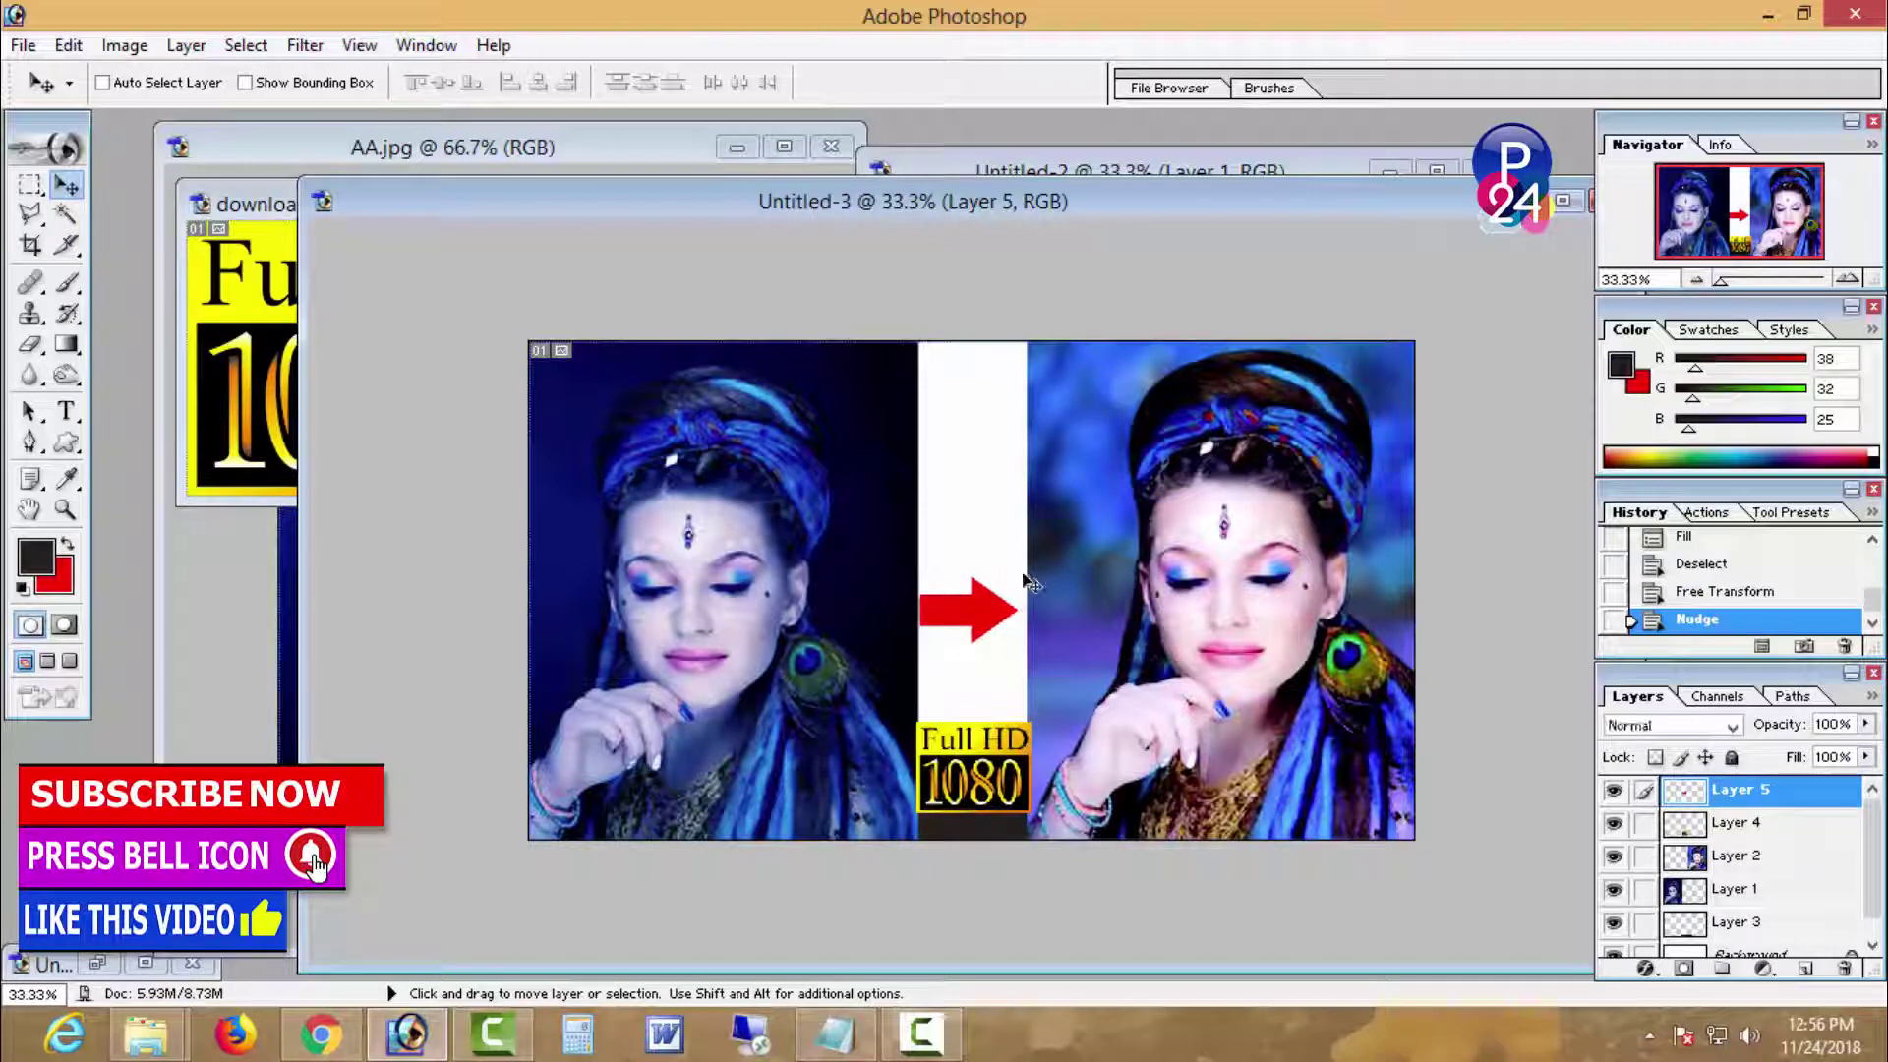
key("ctrl+t")
left_click_drag(1025, 645, 1026, 654)
key("Return")
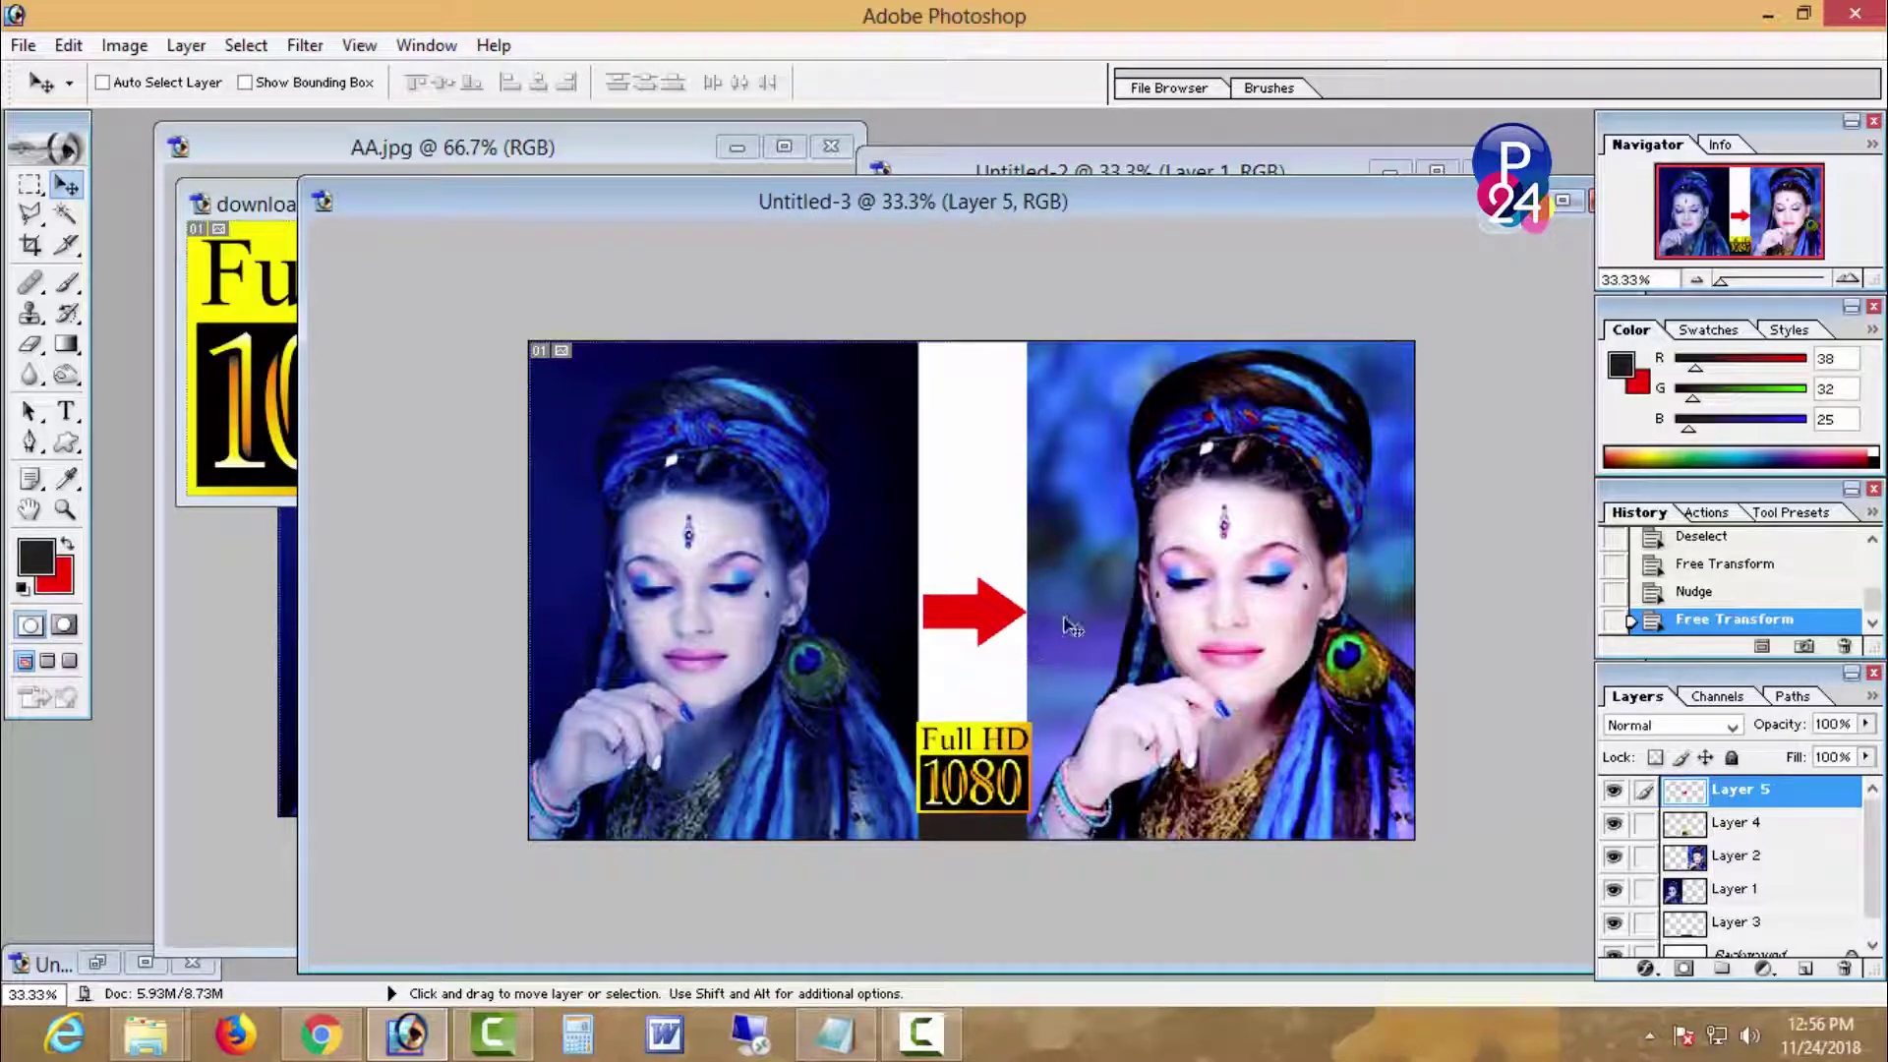
Step: Open Photo Editing 24.png from the web file > Photo editing 24 > Logo folder on the Extra (G:) drive
key("ctrl+o")
left_click(757, 194)
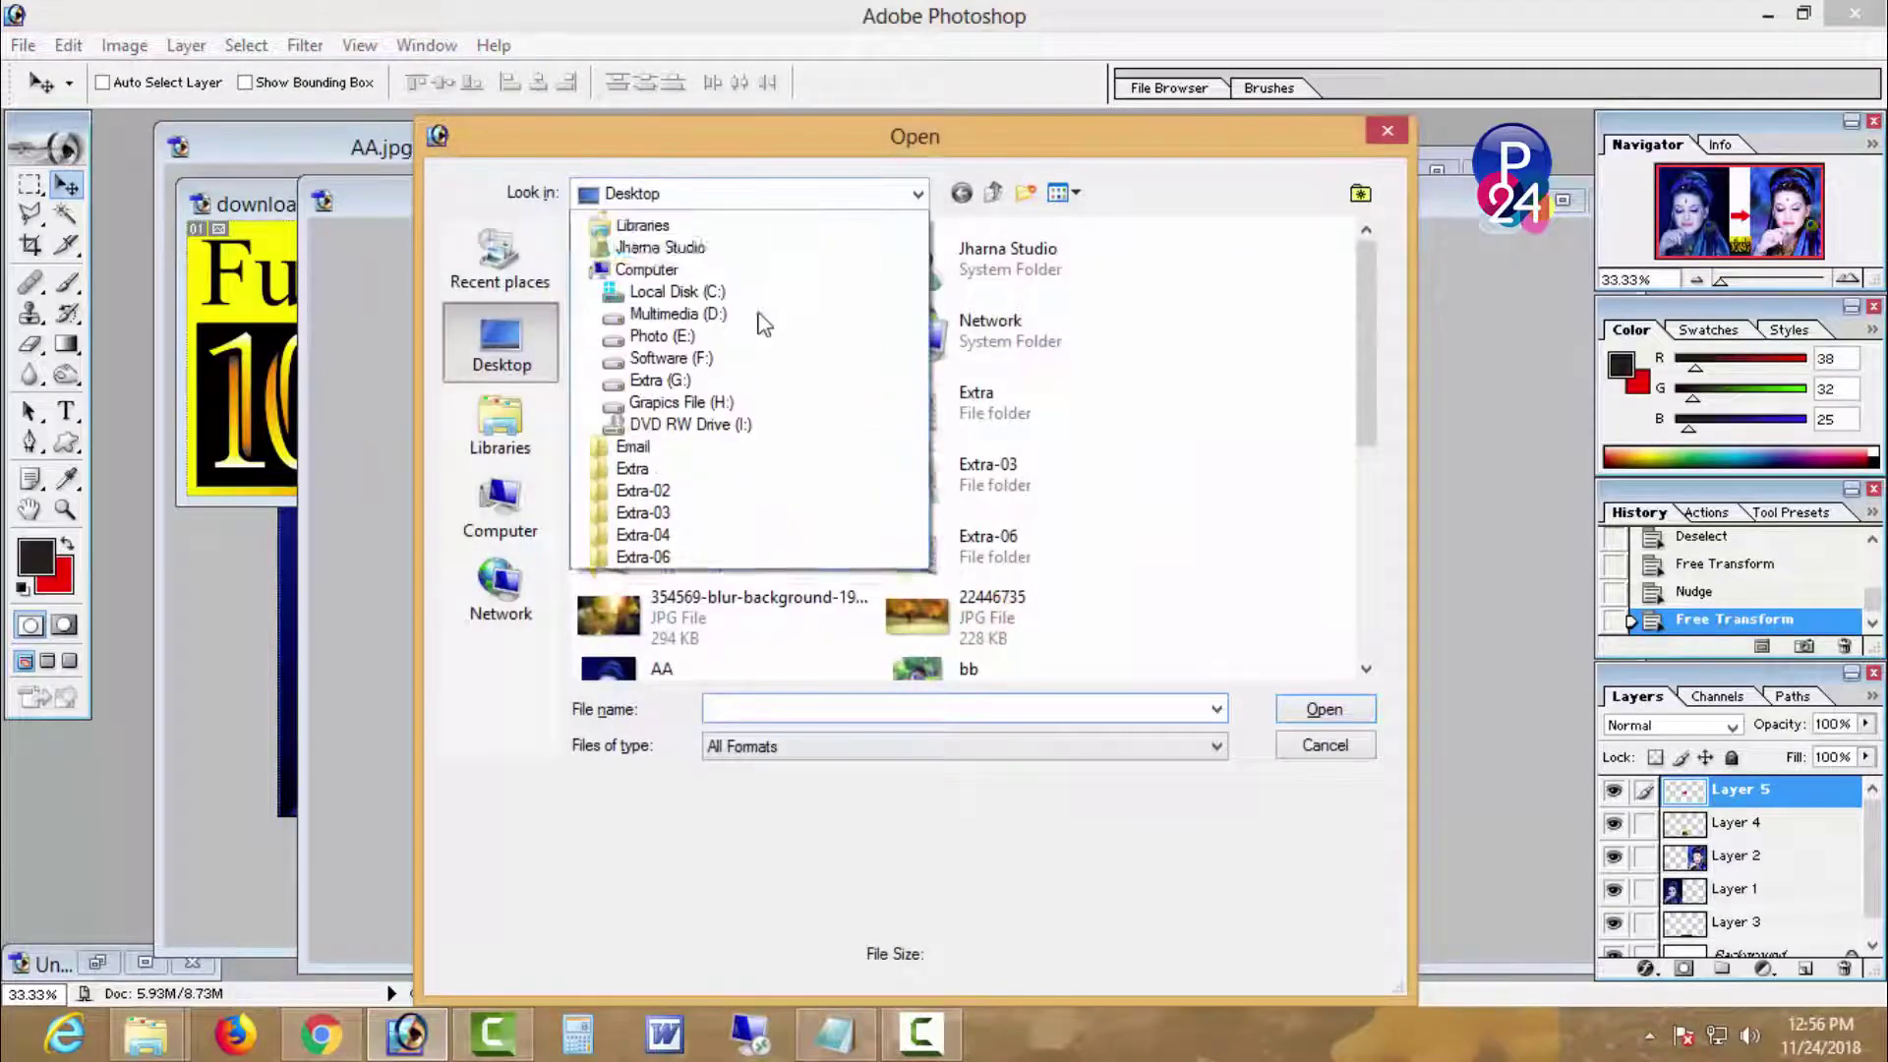
left_click(764, 445)
scroll(758, 451, "down", 10)
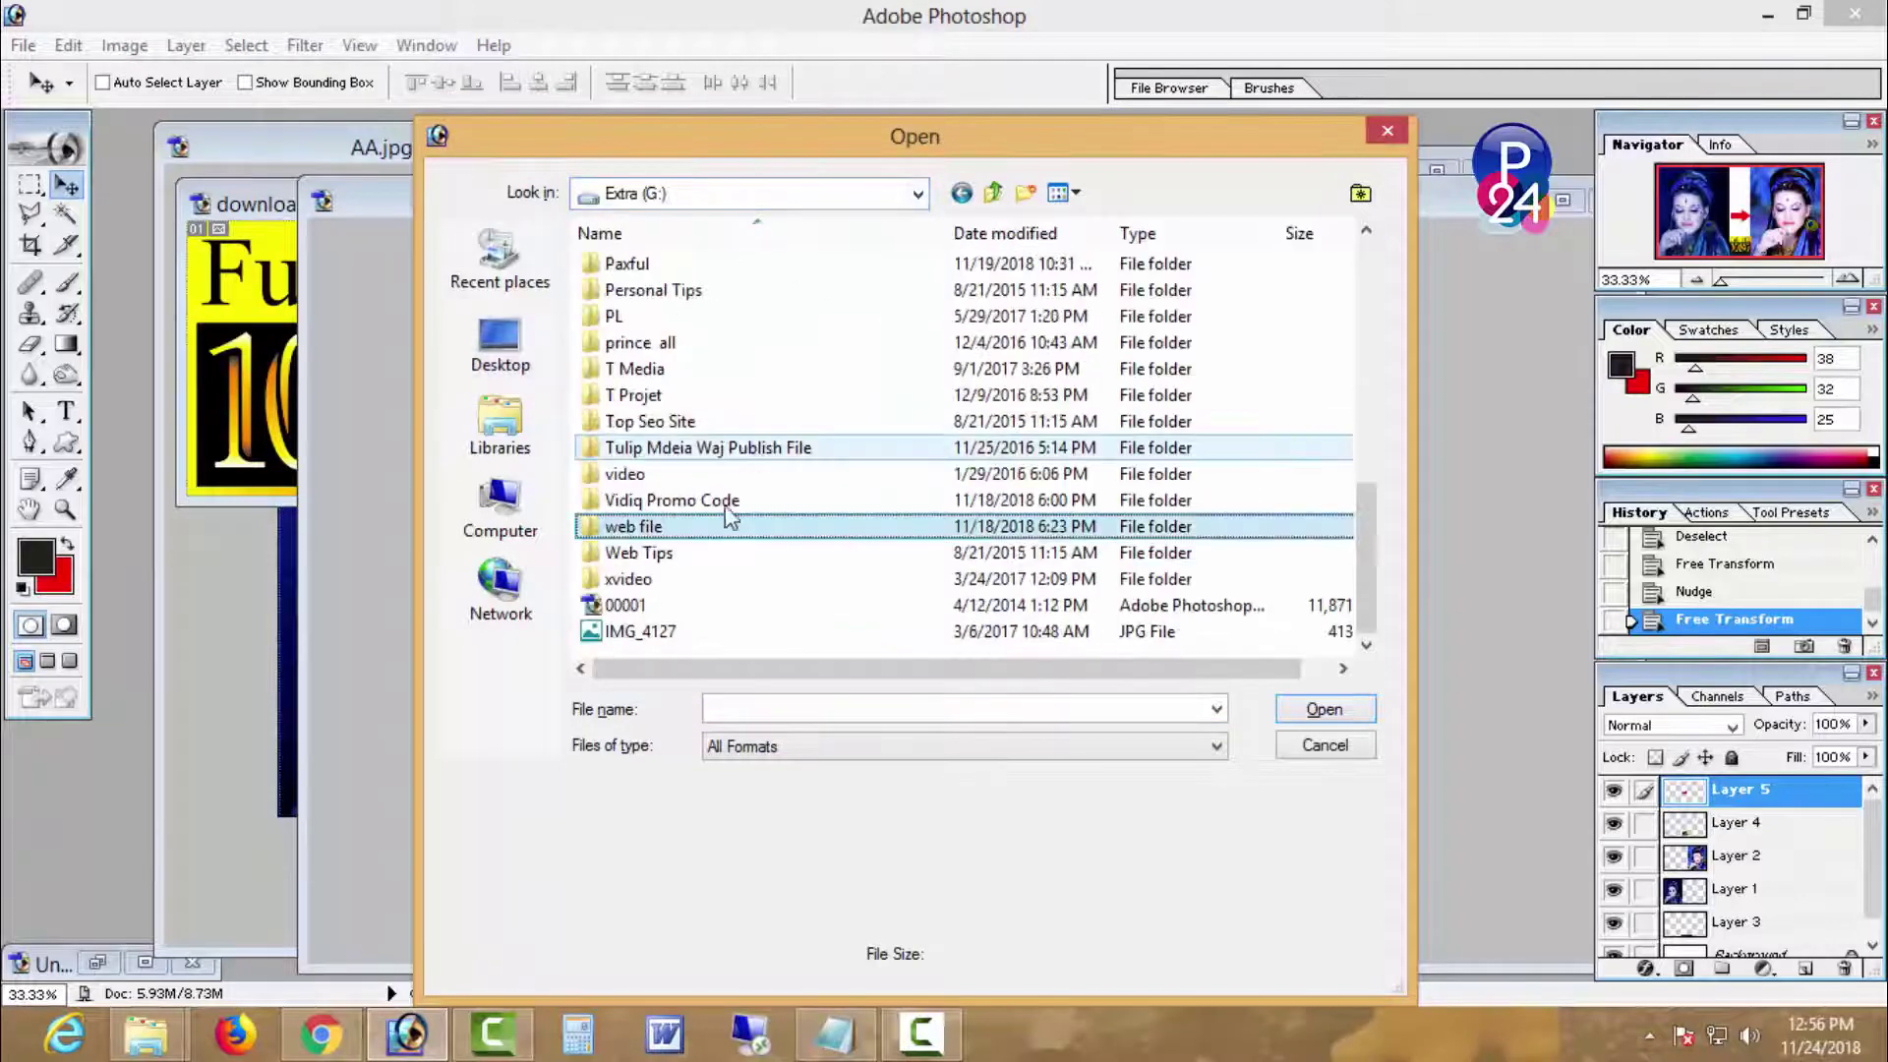
double_click(728, 526)
key("p")
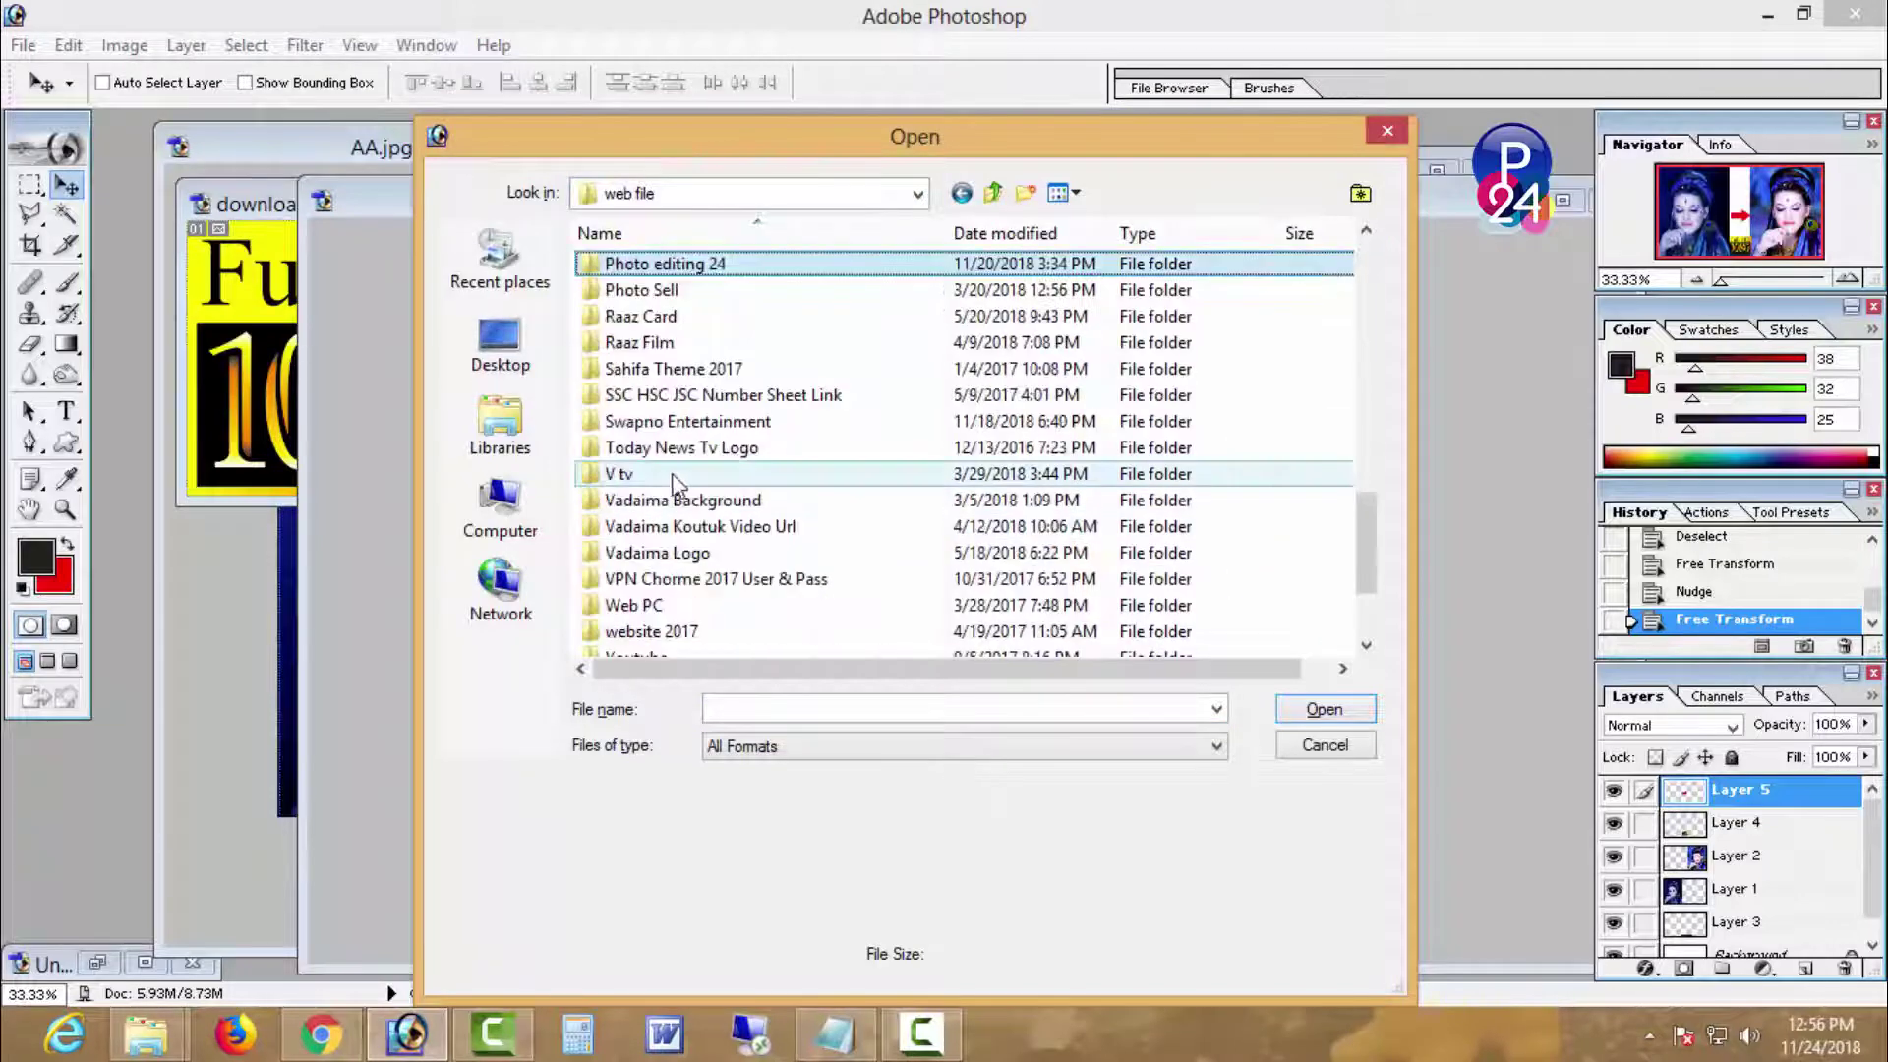
key("Return")
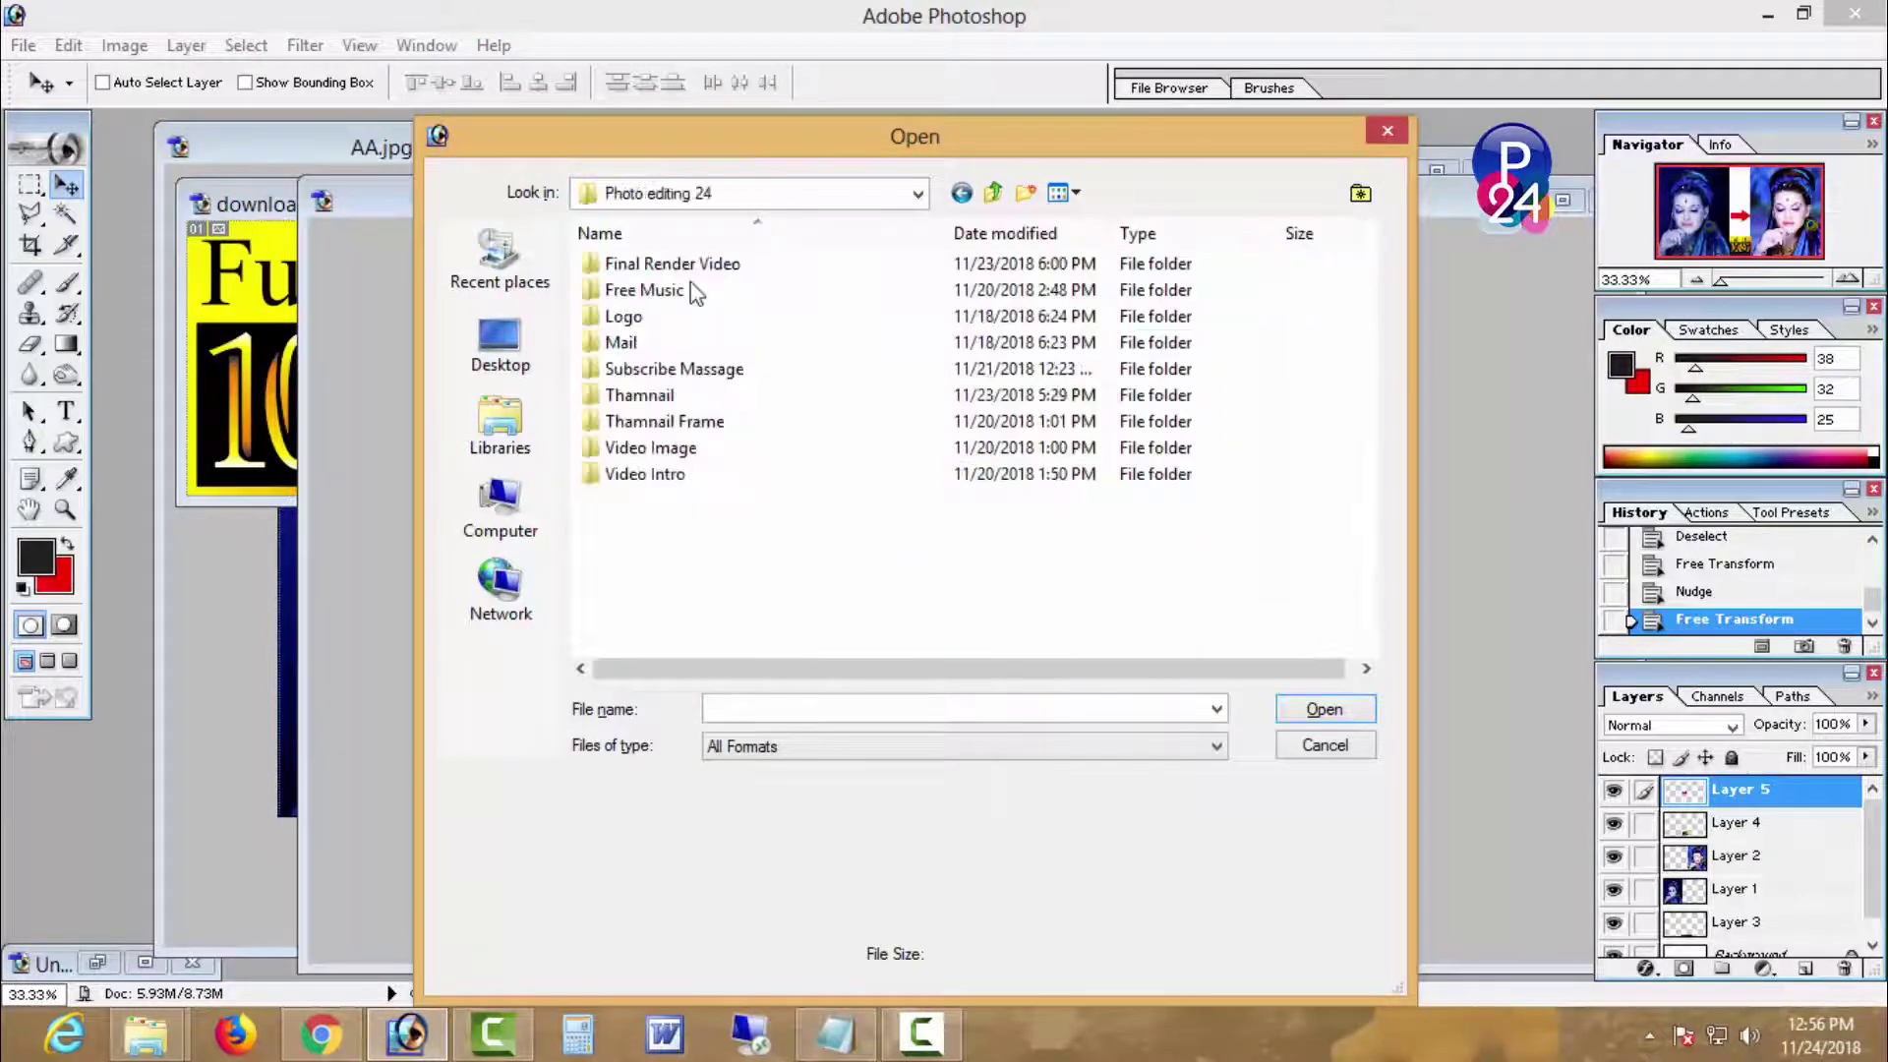
double_click(669, 316)
double_click(657, 324)
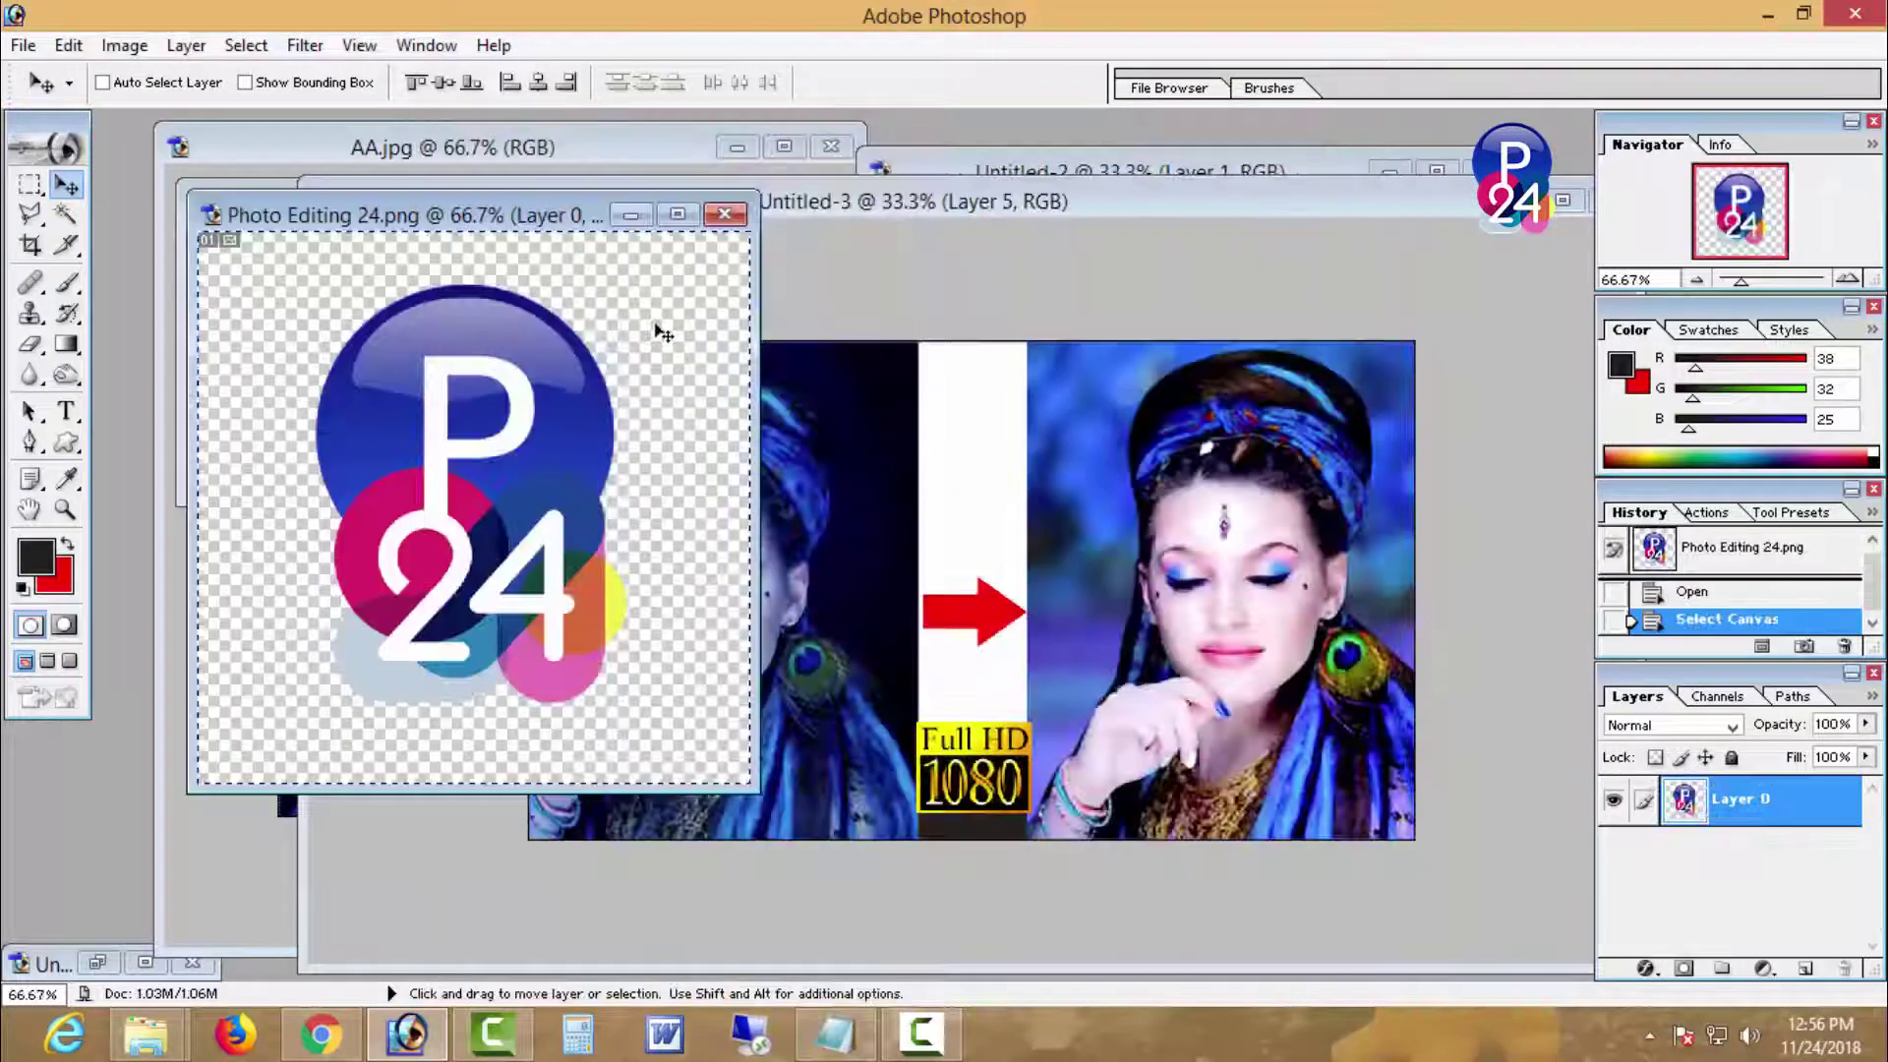
Step: Copy the whole P24 logo and paste it into the Untitled-3 comparison
key("ctrl+c")
left_click(948, 548)
key("ctrl+v")
Step: Scale the P24 logo proportionally to about 66% and place it at the upper end of the white gap
key("ctrl+t")
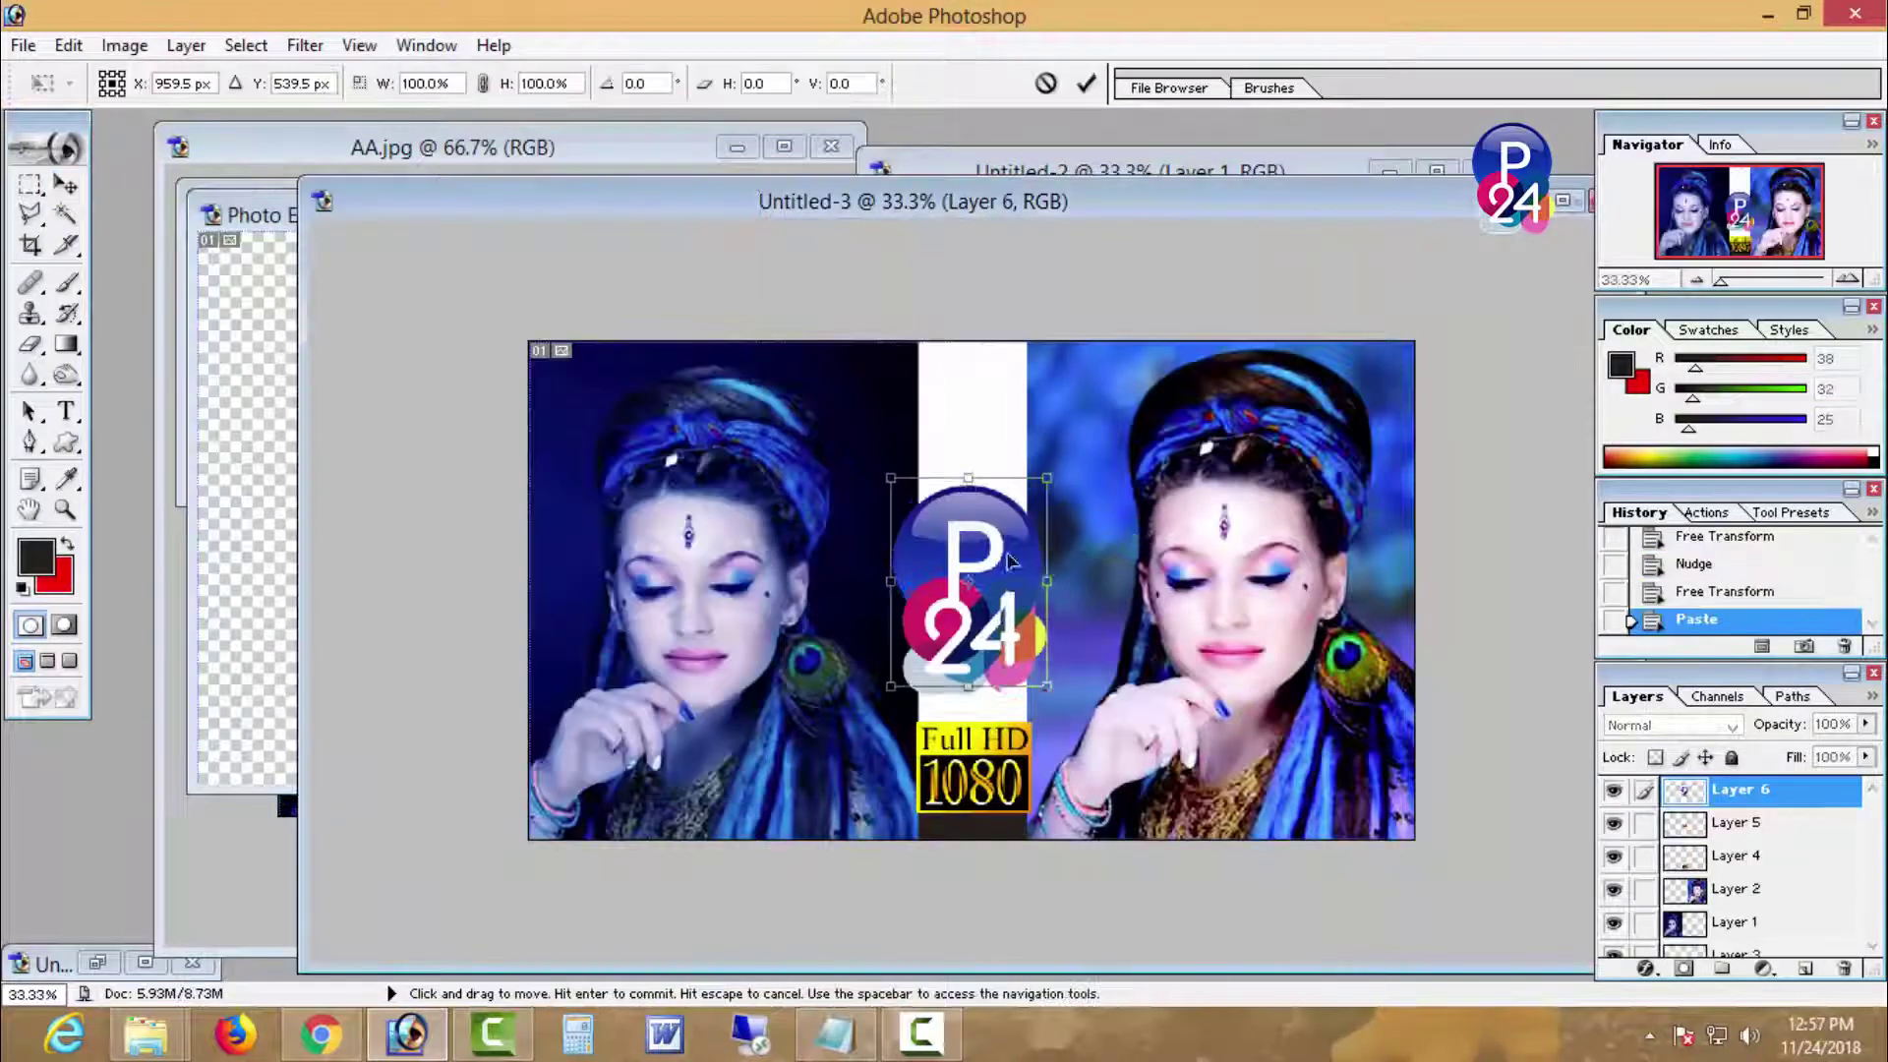
left_click_drag(1010, 561, 1012, 443)
left_click_drag(1048, 568, 981, 485)
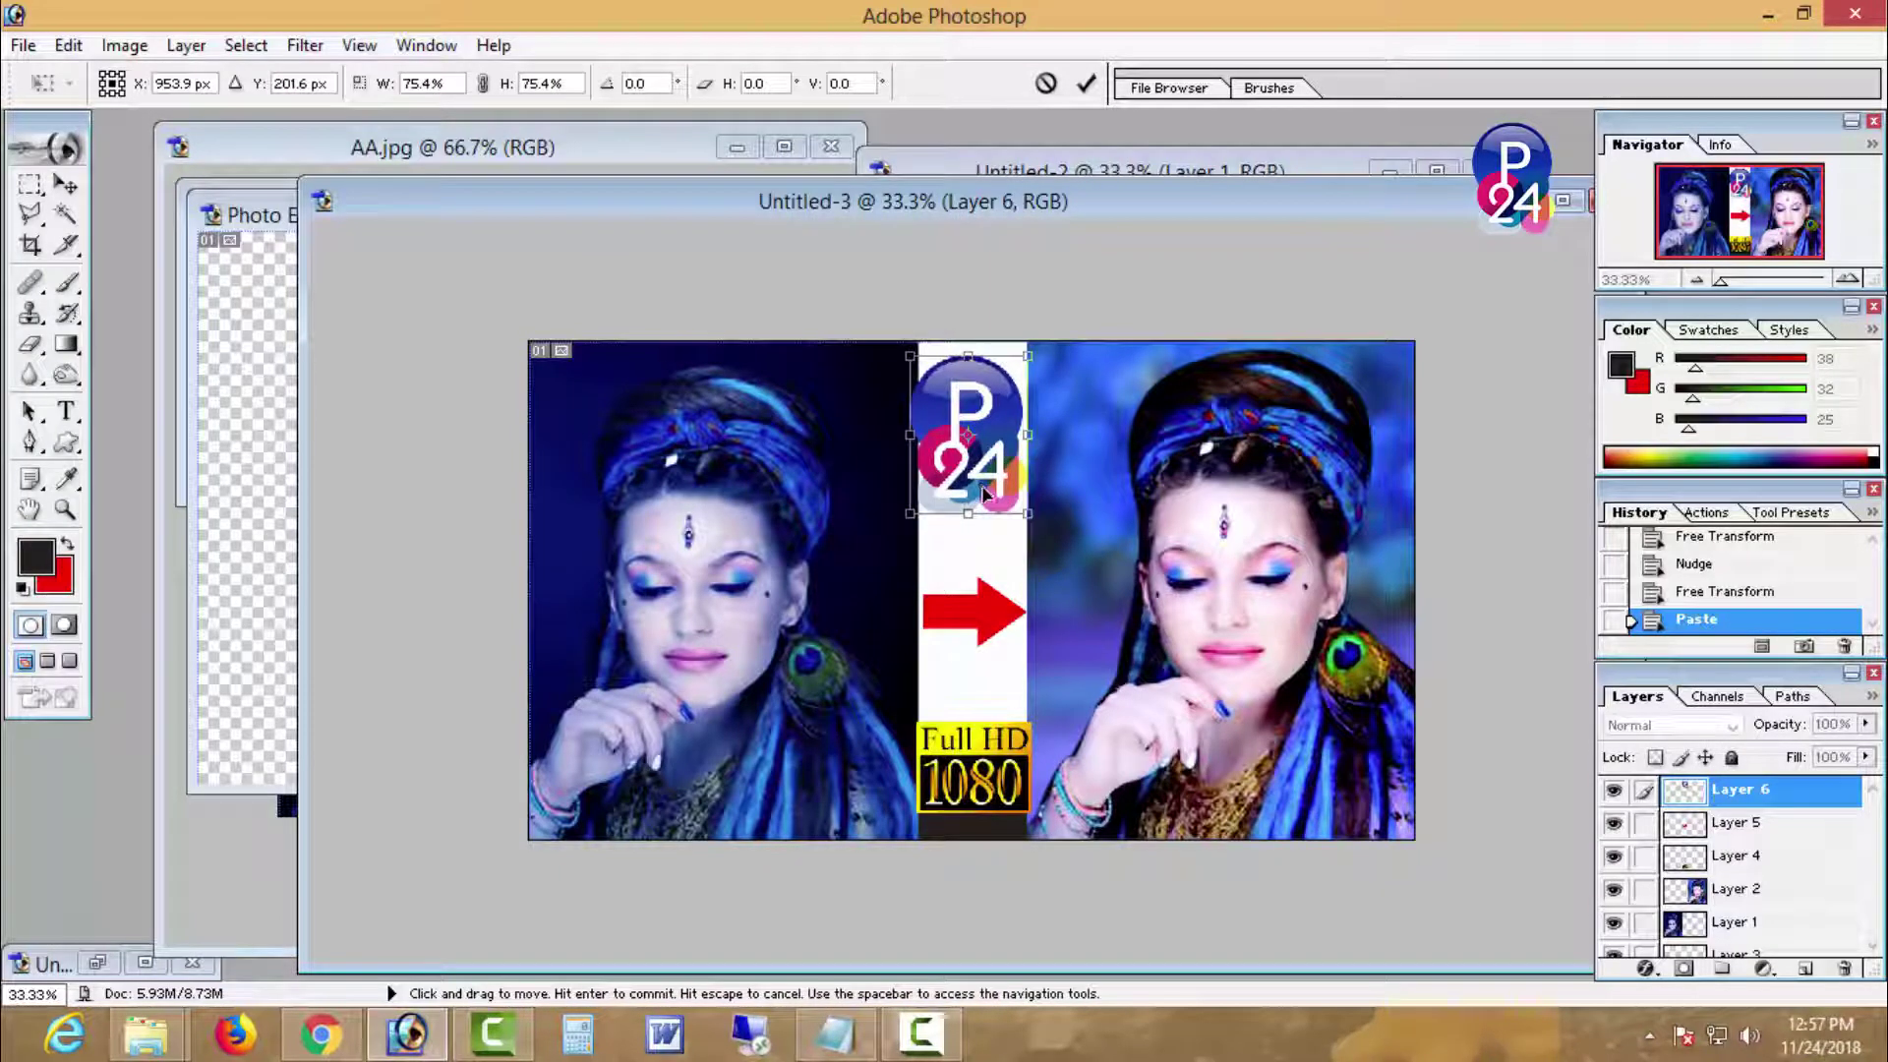
left_click_drag(911, 357, 924, 383)
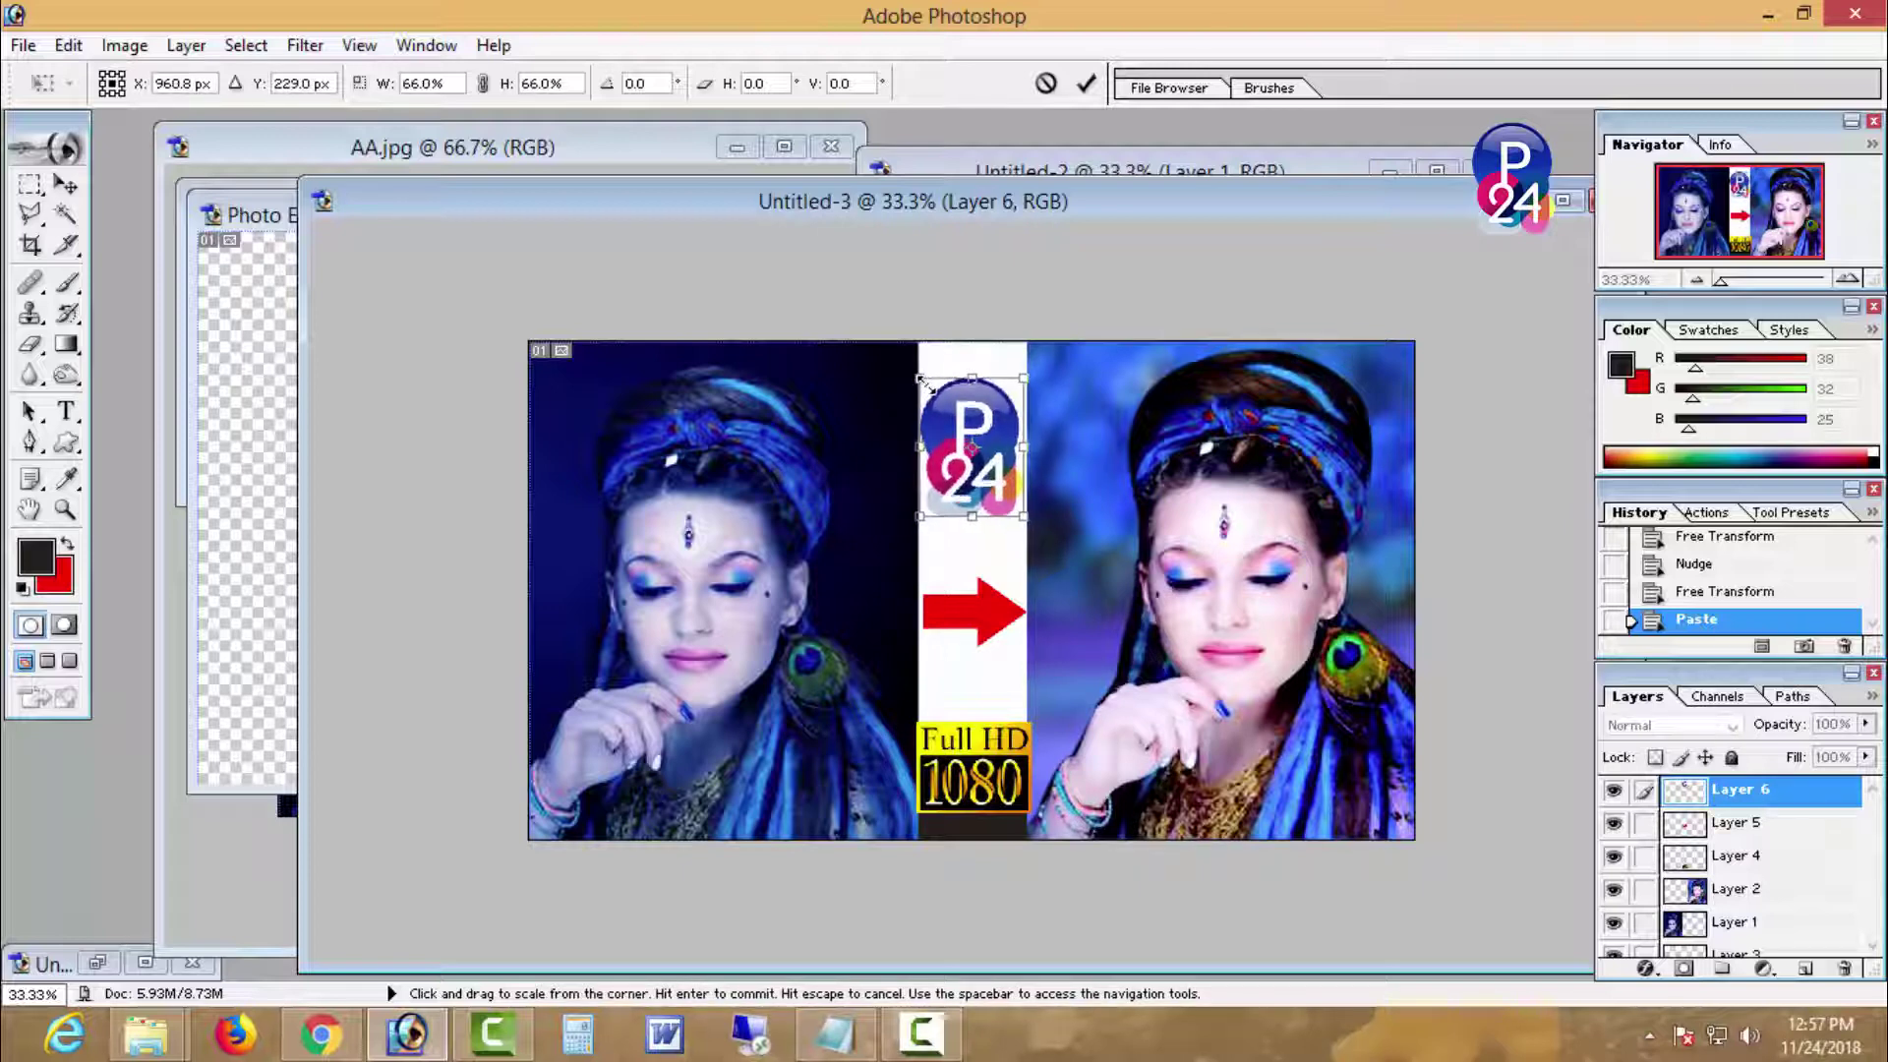
key("Up")
key("Up")
key("Up")
key("Up")
key("Up")
key("Up")
key("Up")
key("Up")
key("Up")
key("Up")
key("Up")
key("Up")
key("Up")
key("Up")
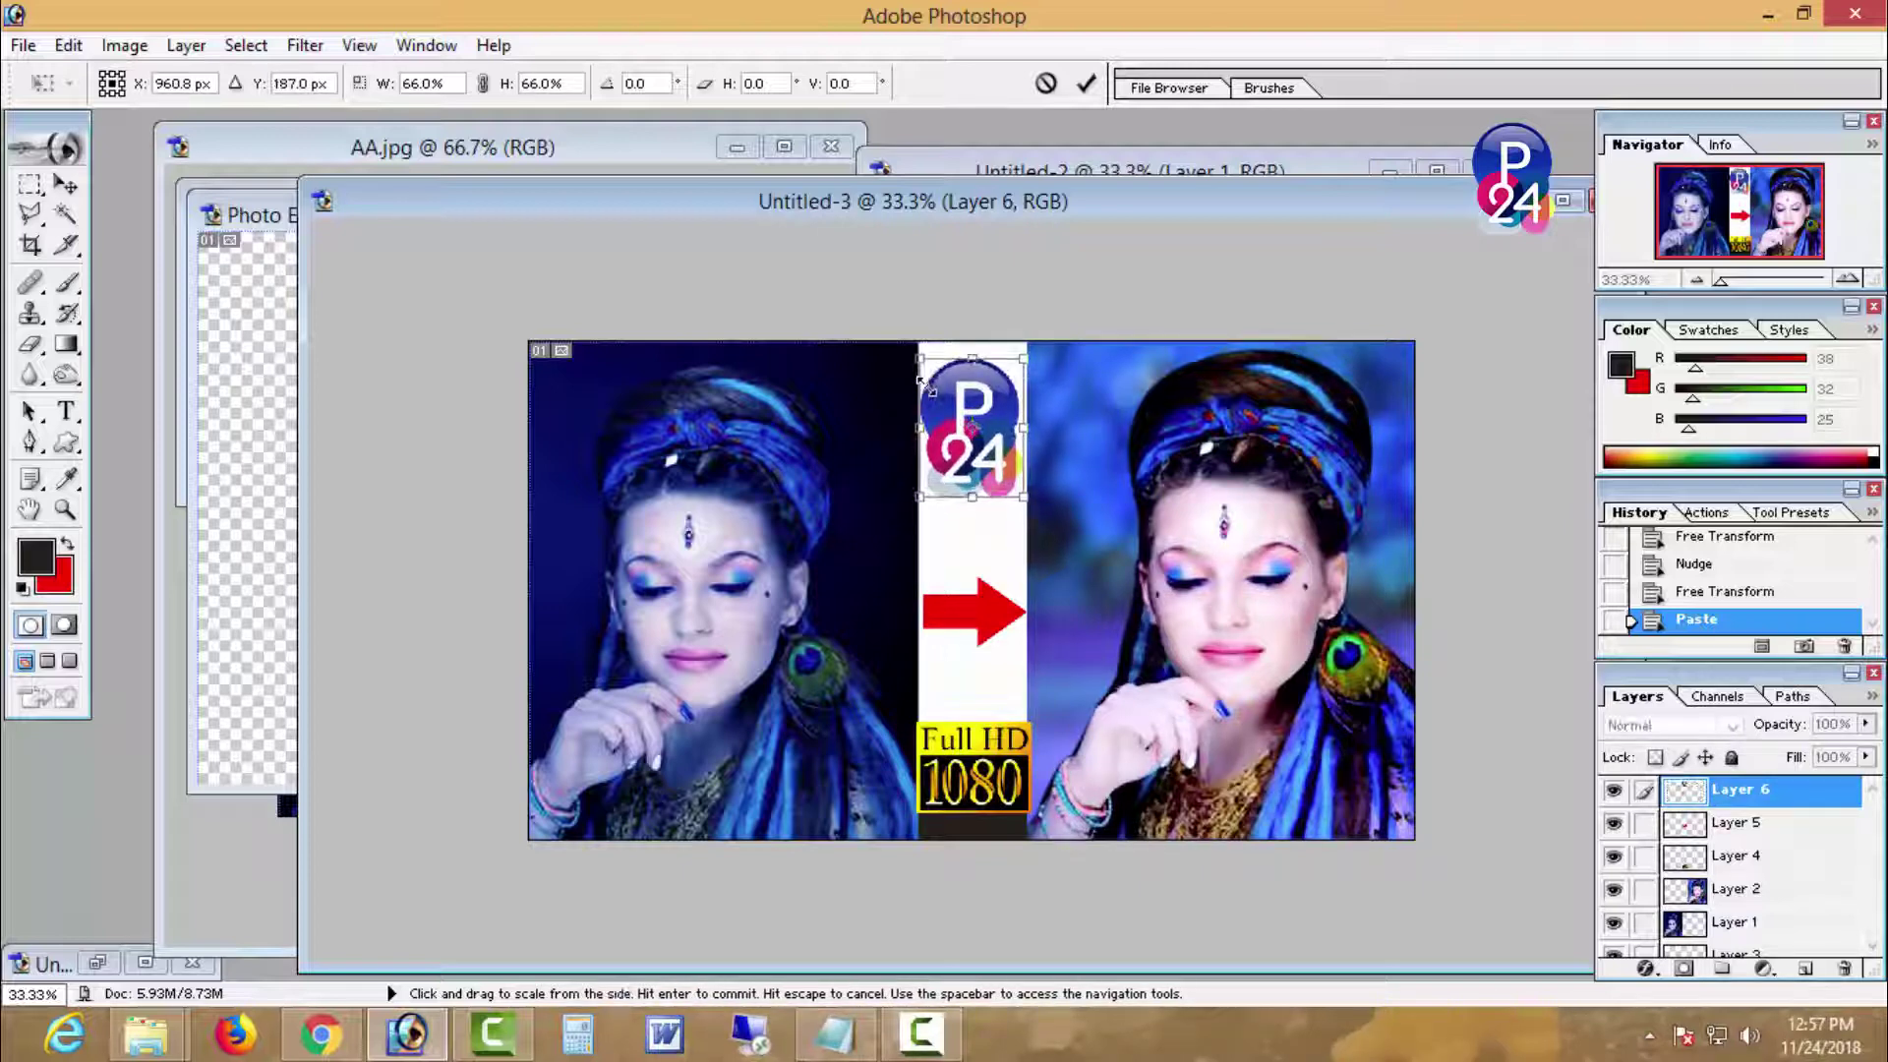
key("Return")
key("Up")
Step: Nudge the red arrow and the Full HD 1080 logo slightly upward in the gap
right_click(985, 608)
left_click(995, 625)
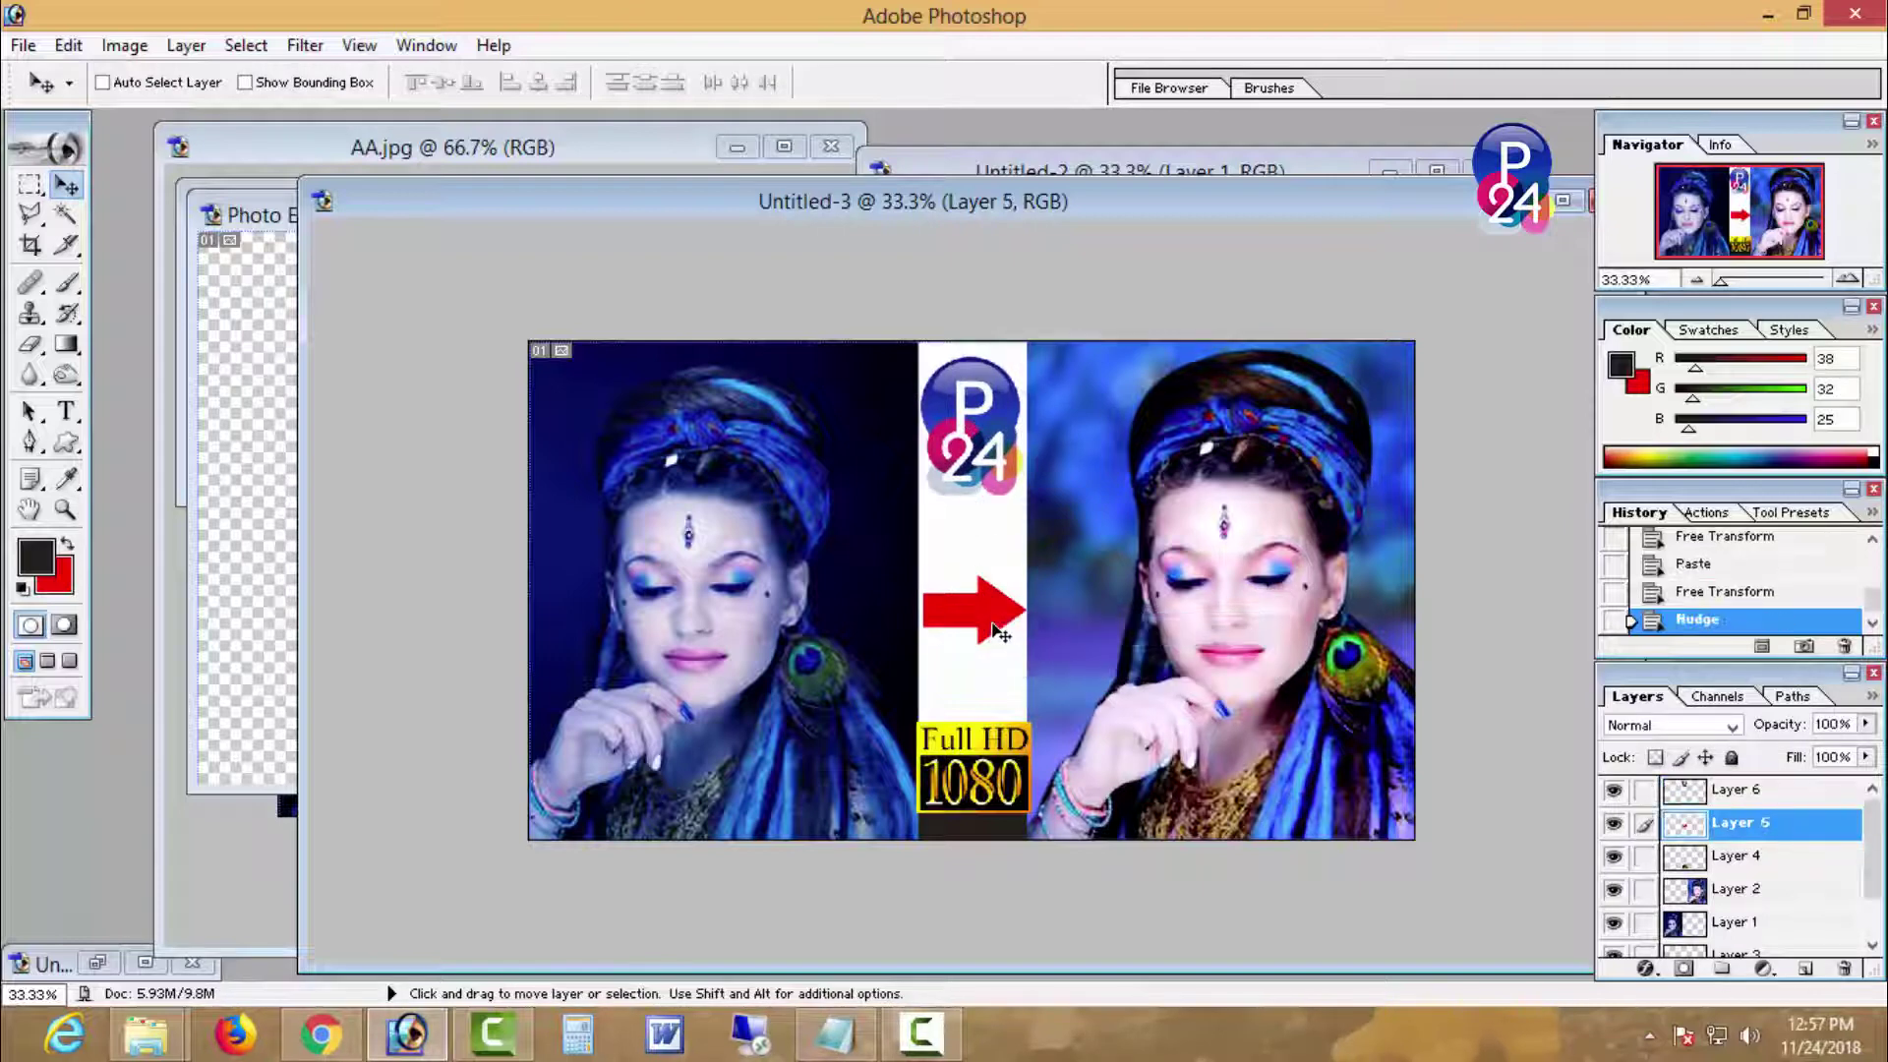
key("shift+Up")
key("shift+Up")
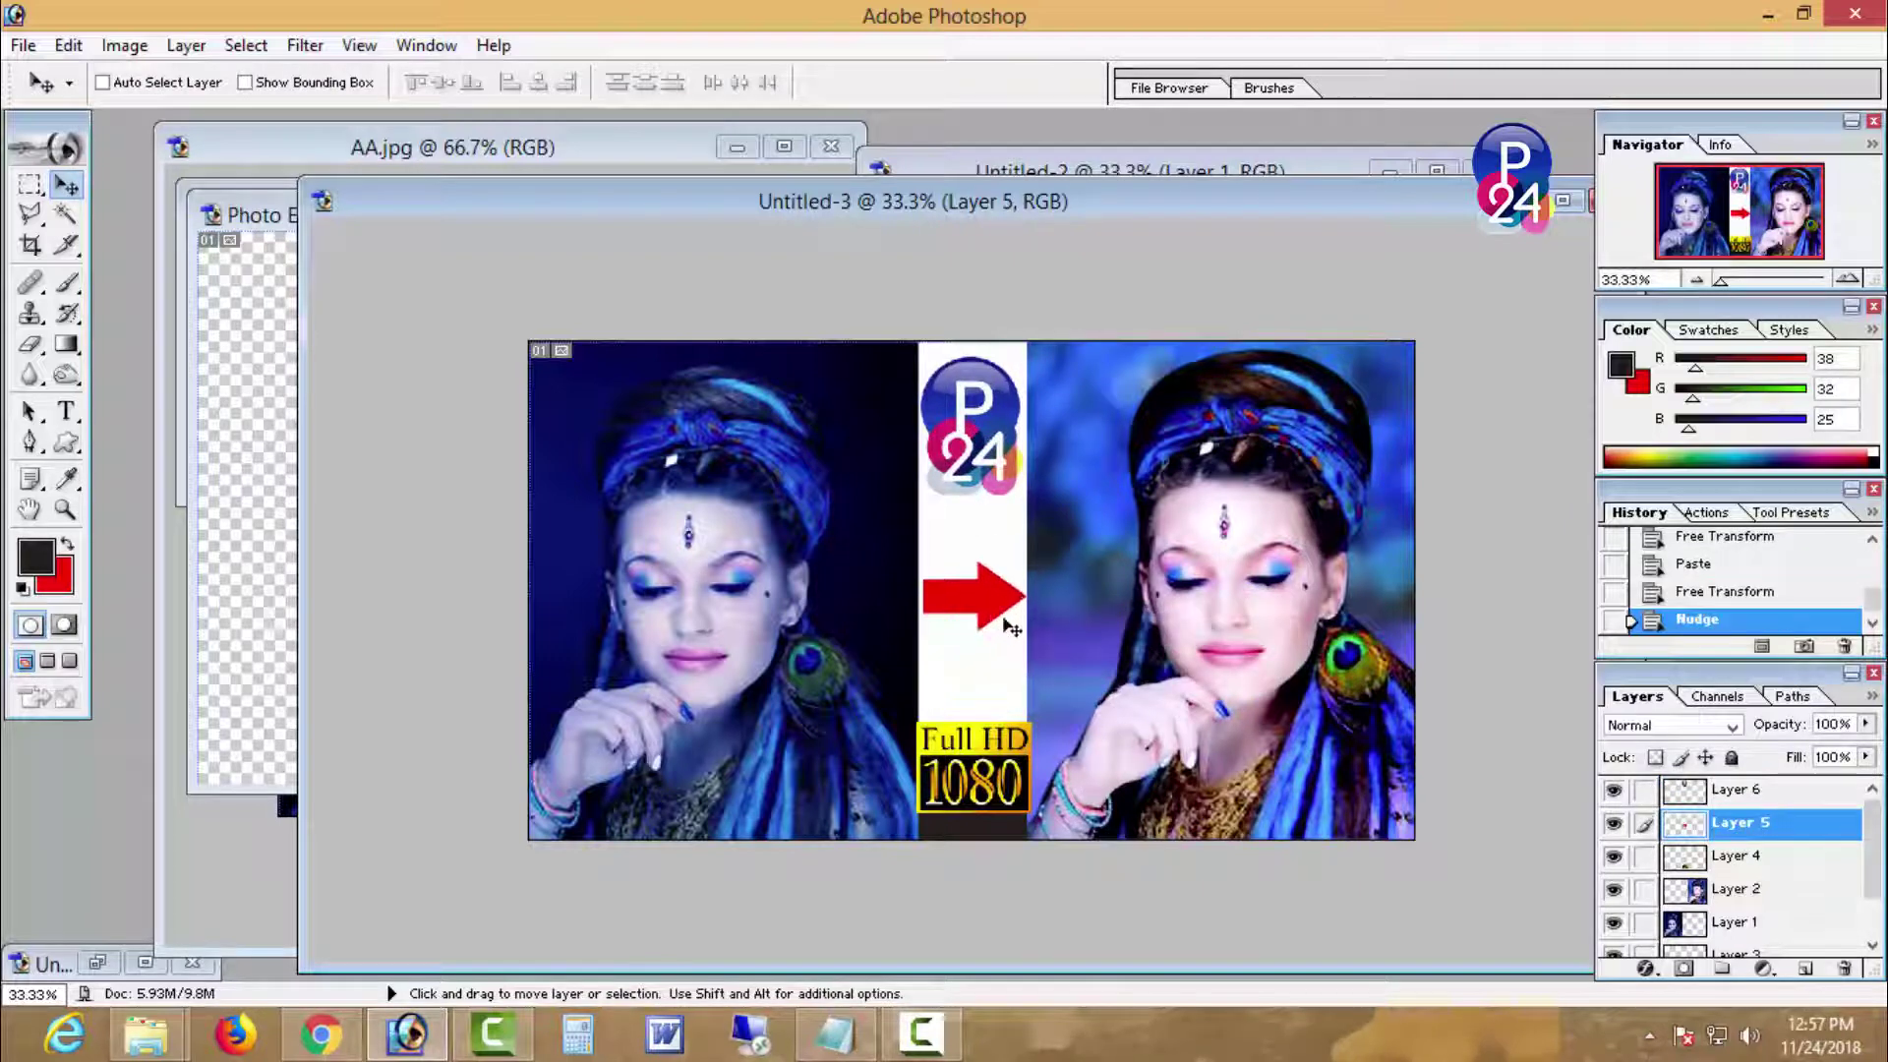
right_click(978, 763)
left_click(1013, 775)
key("shift+Up")
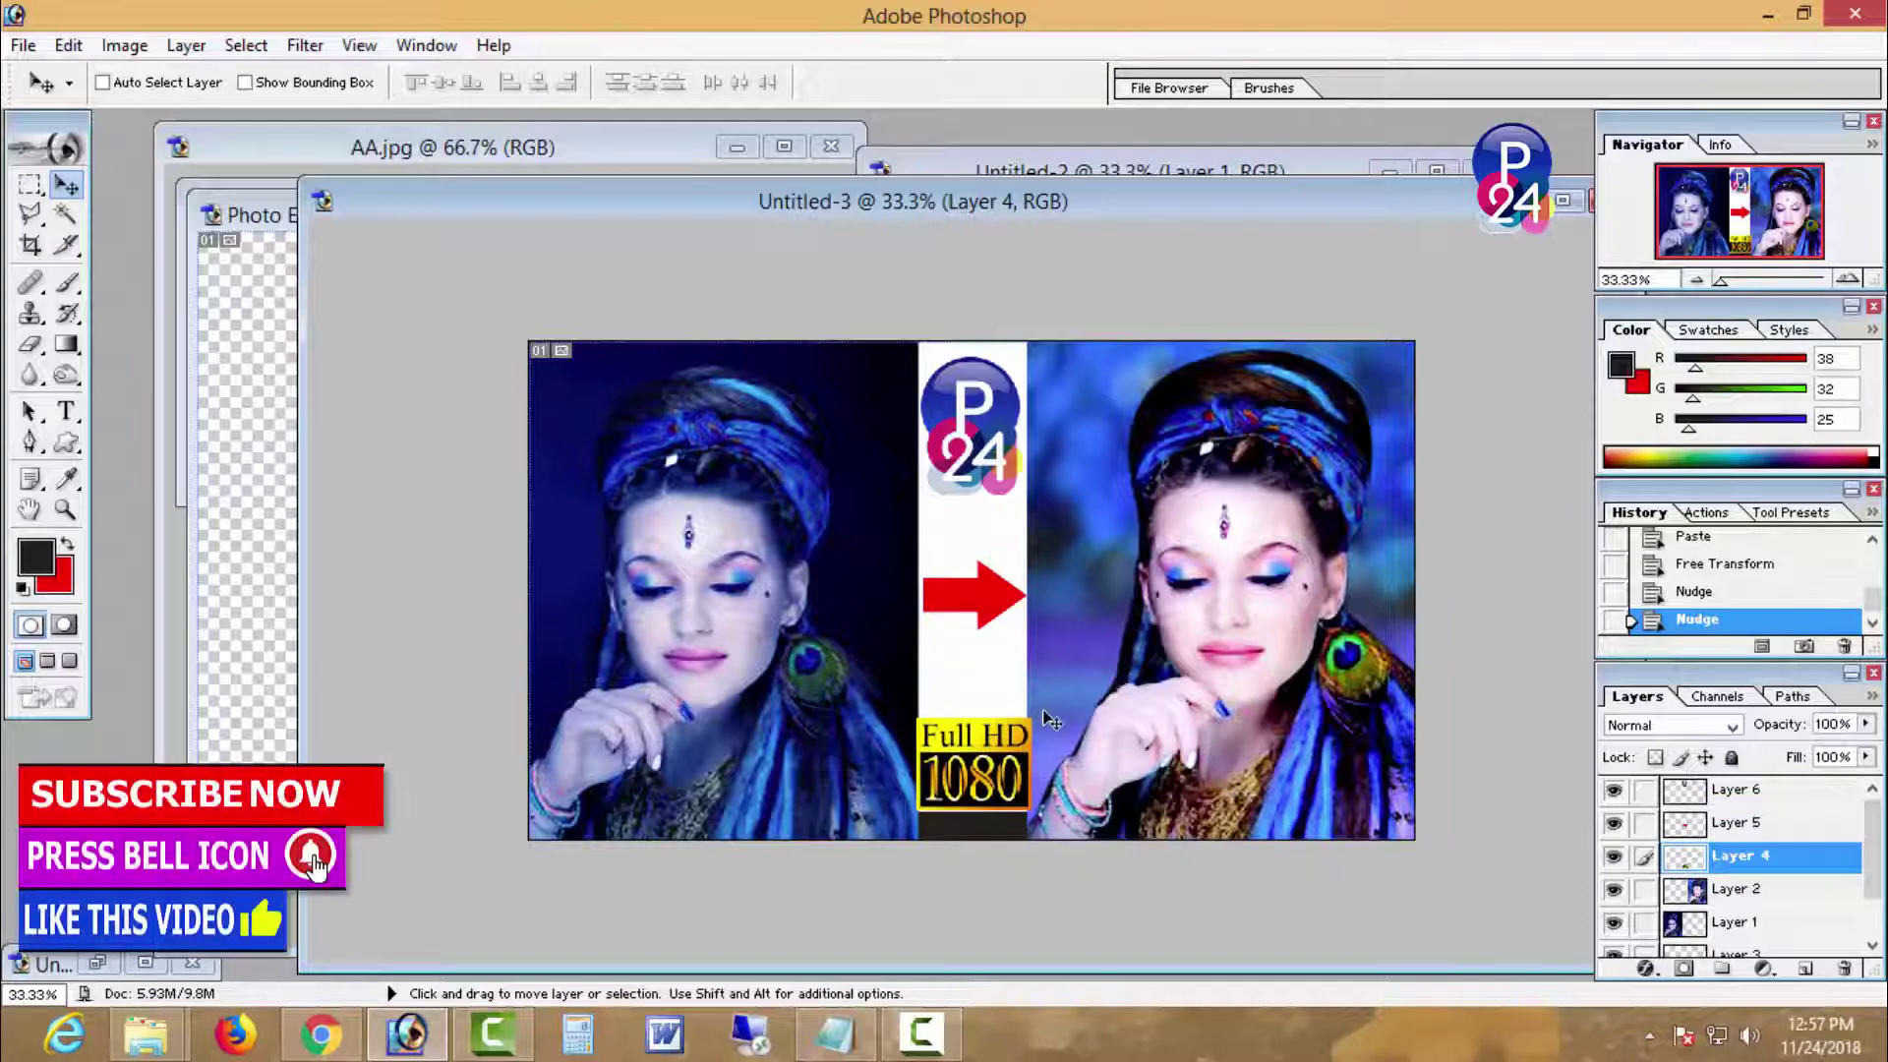
Step: Maximize the comparison's window and add a new layer above the P24 logo's layer
left_click(1562, 202)
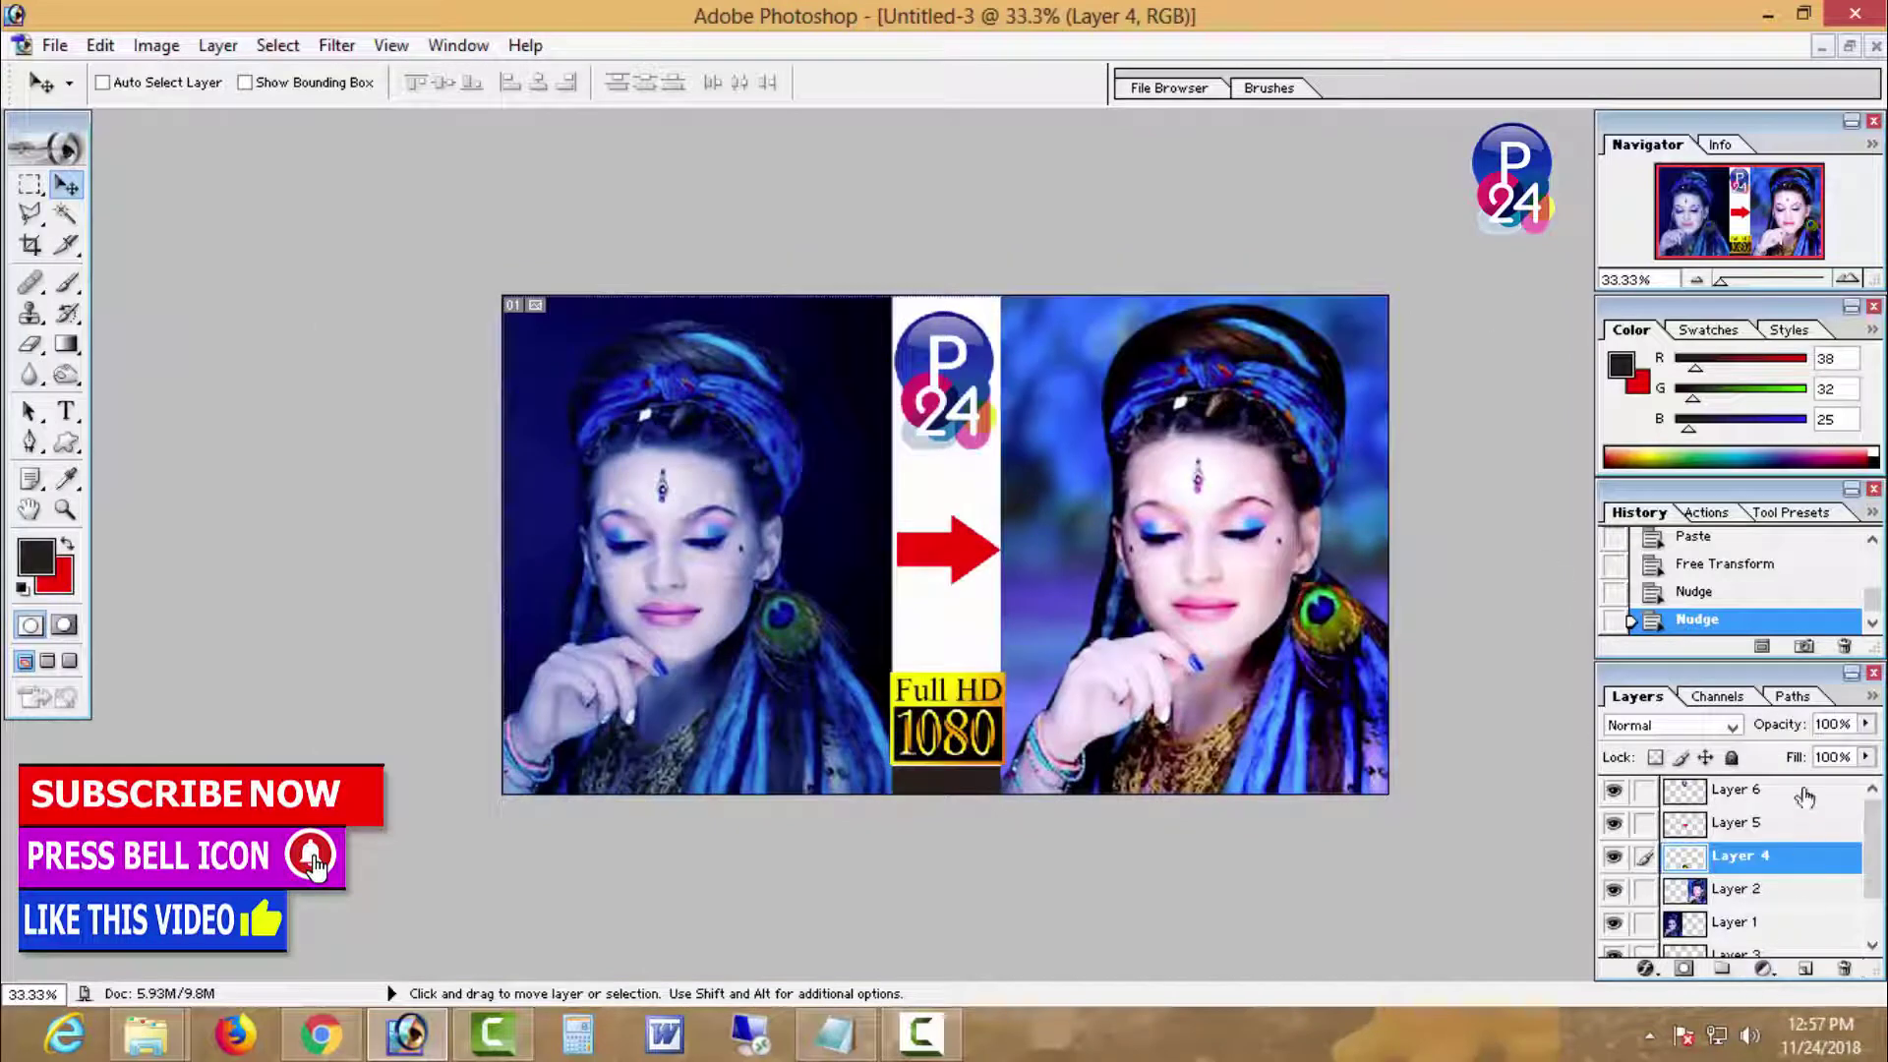
left_click(1804, 792)
left_click(1806, 969)
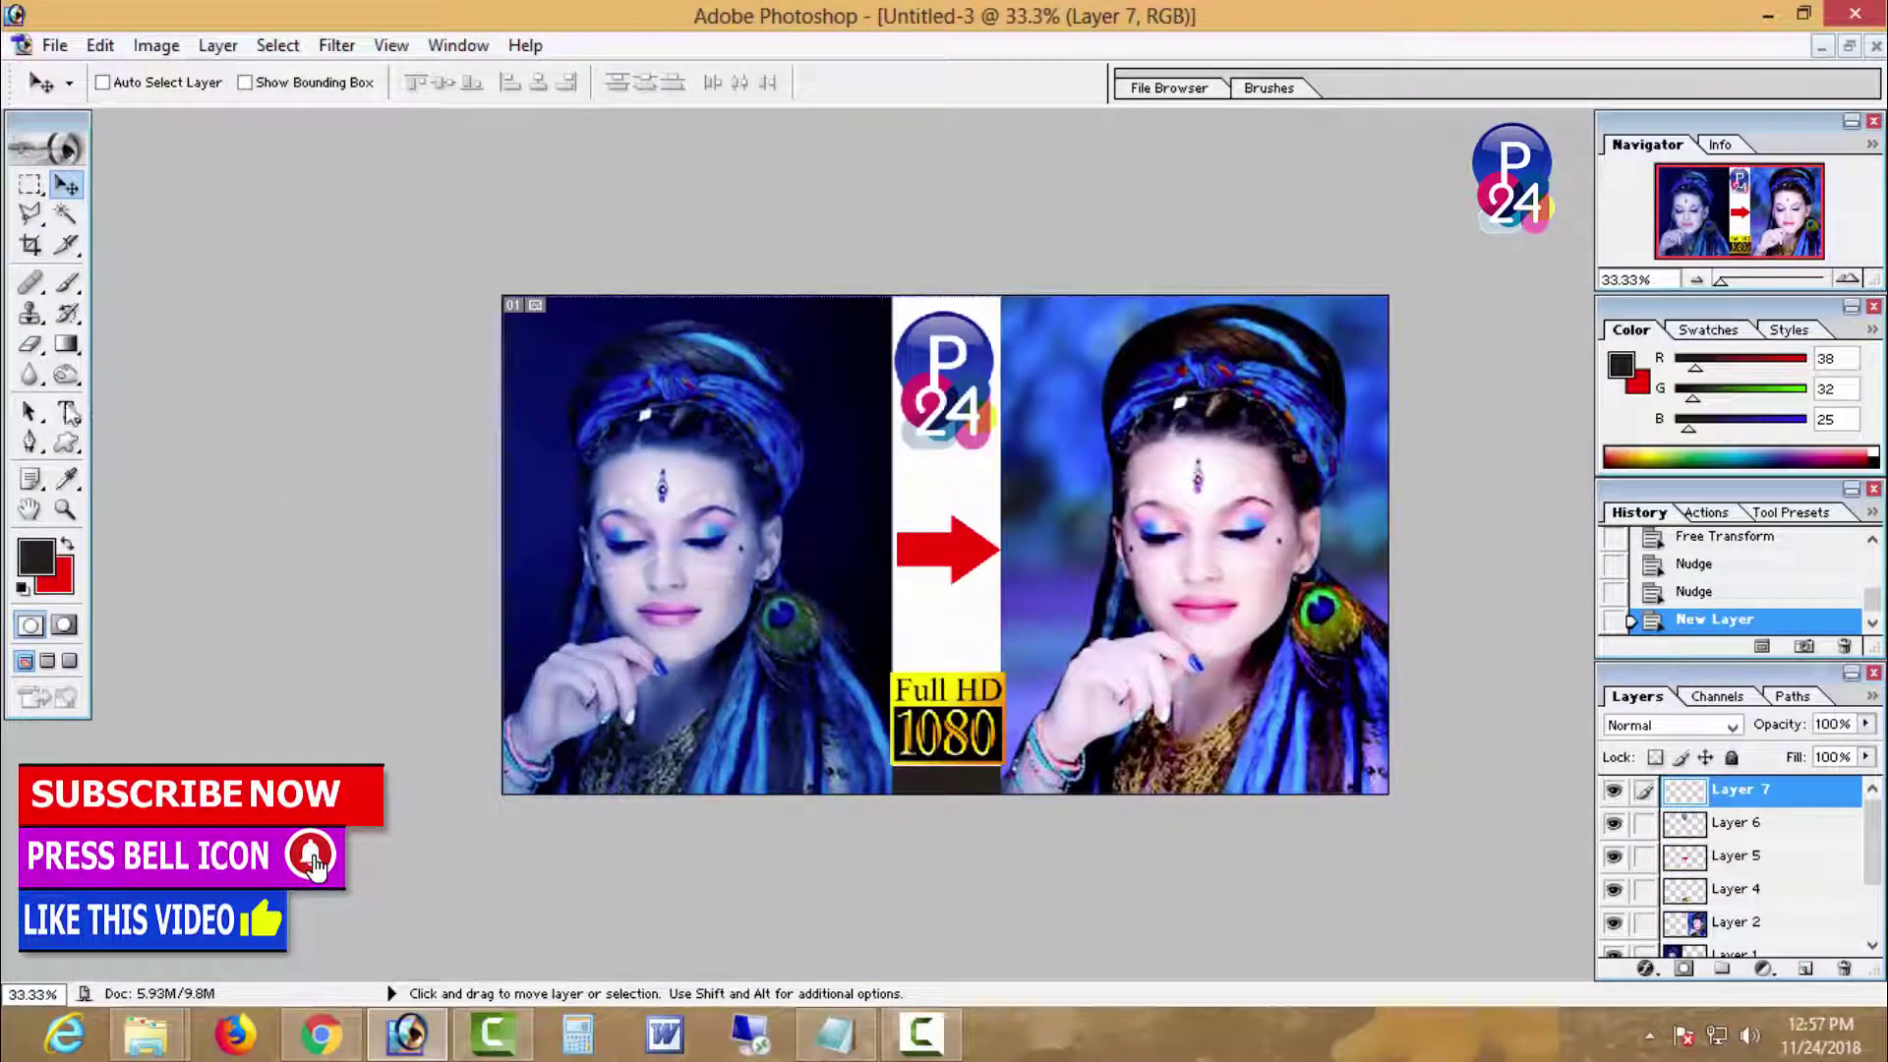
Step: Add white (FFFFFF) Tahoma Bold text reading BEFORE under the first portrait and AFTER under the second
left_click(68, 413)
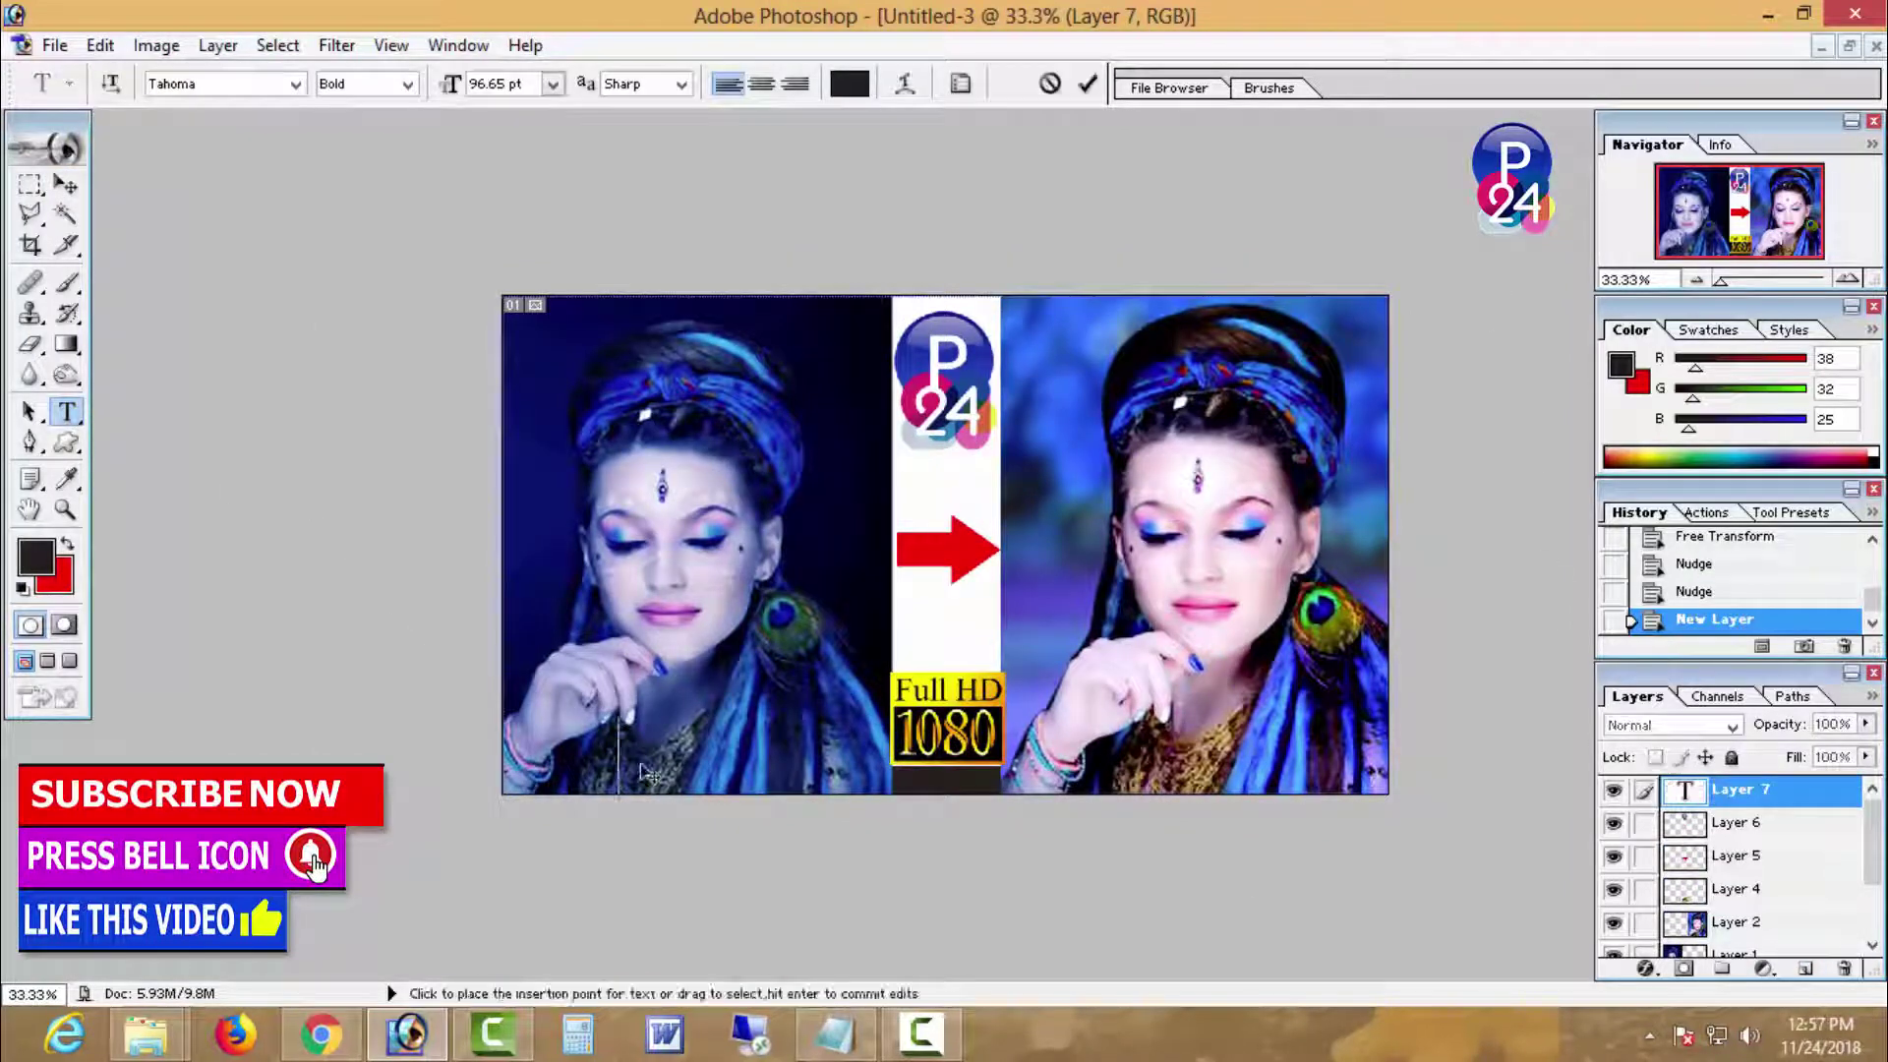
left_click(873, 739)
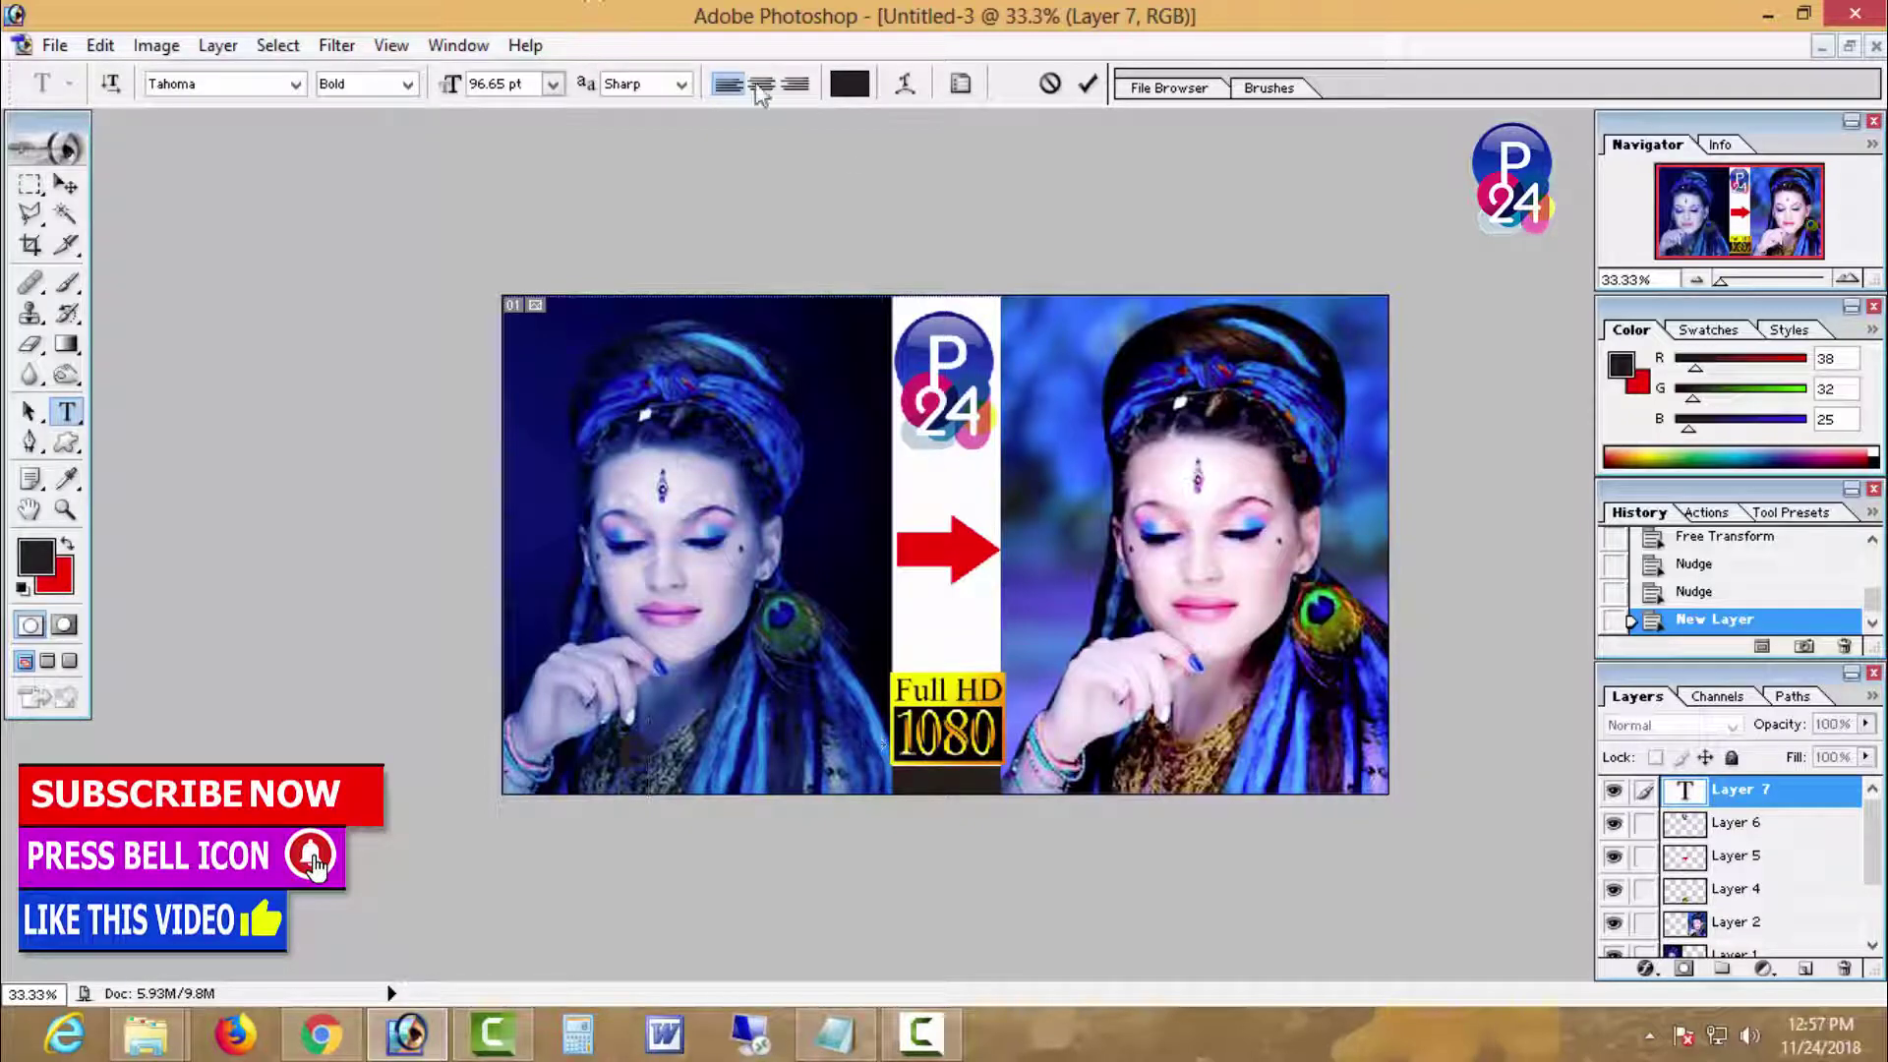
left_click(849, 84)
left_click(627, 356)
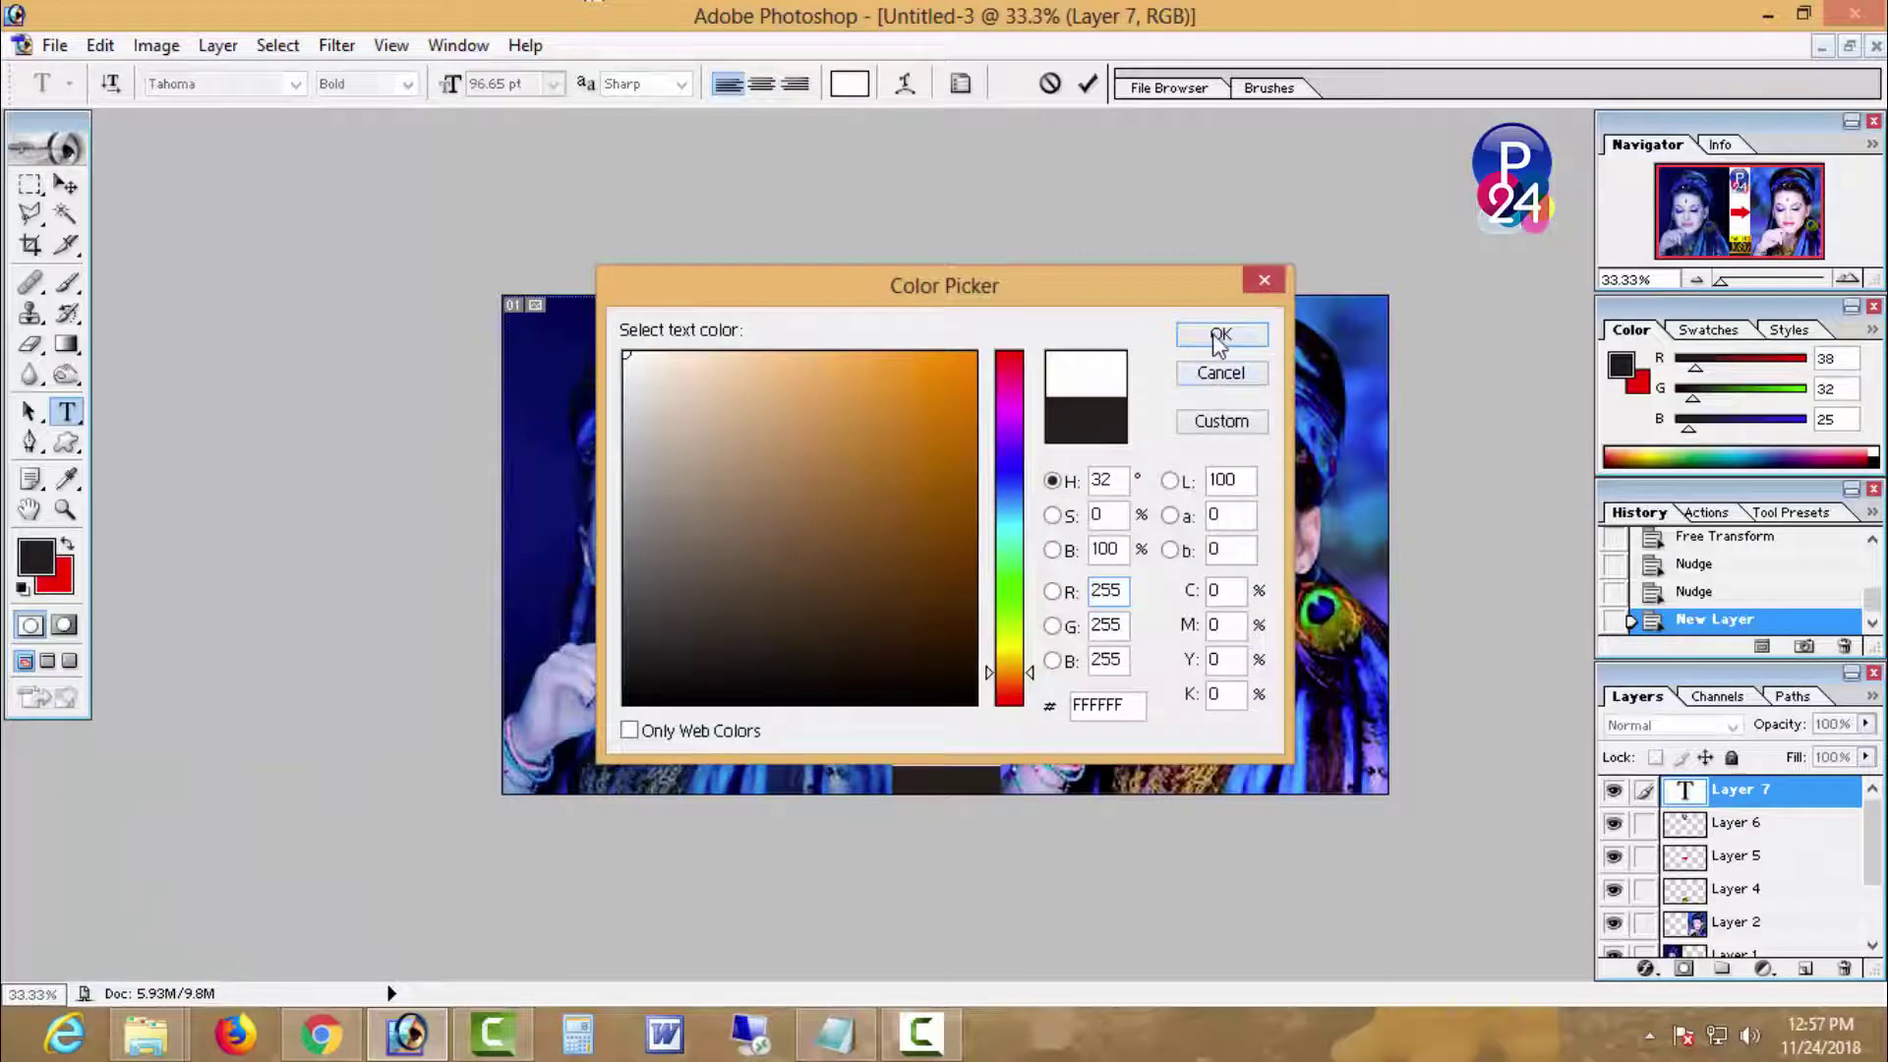
left_click(1219, 336)
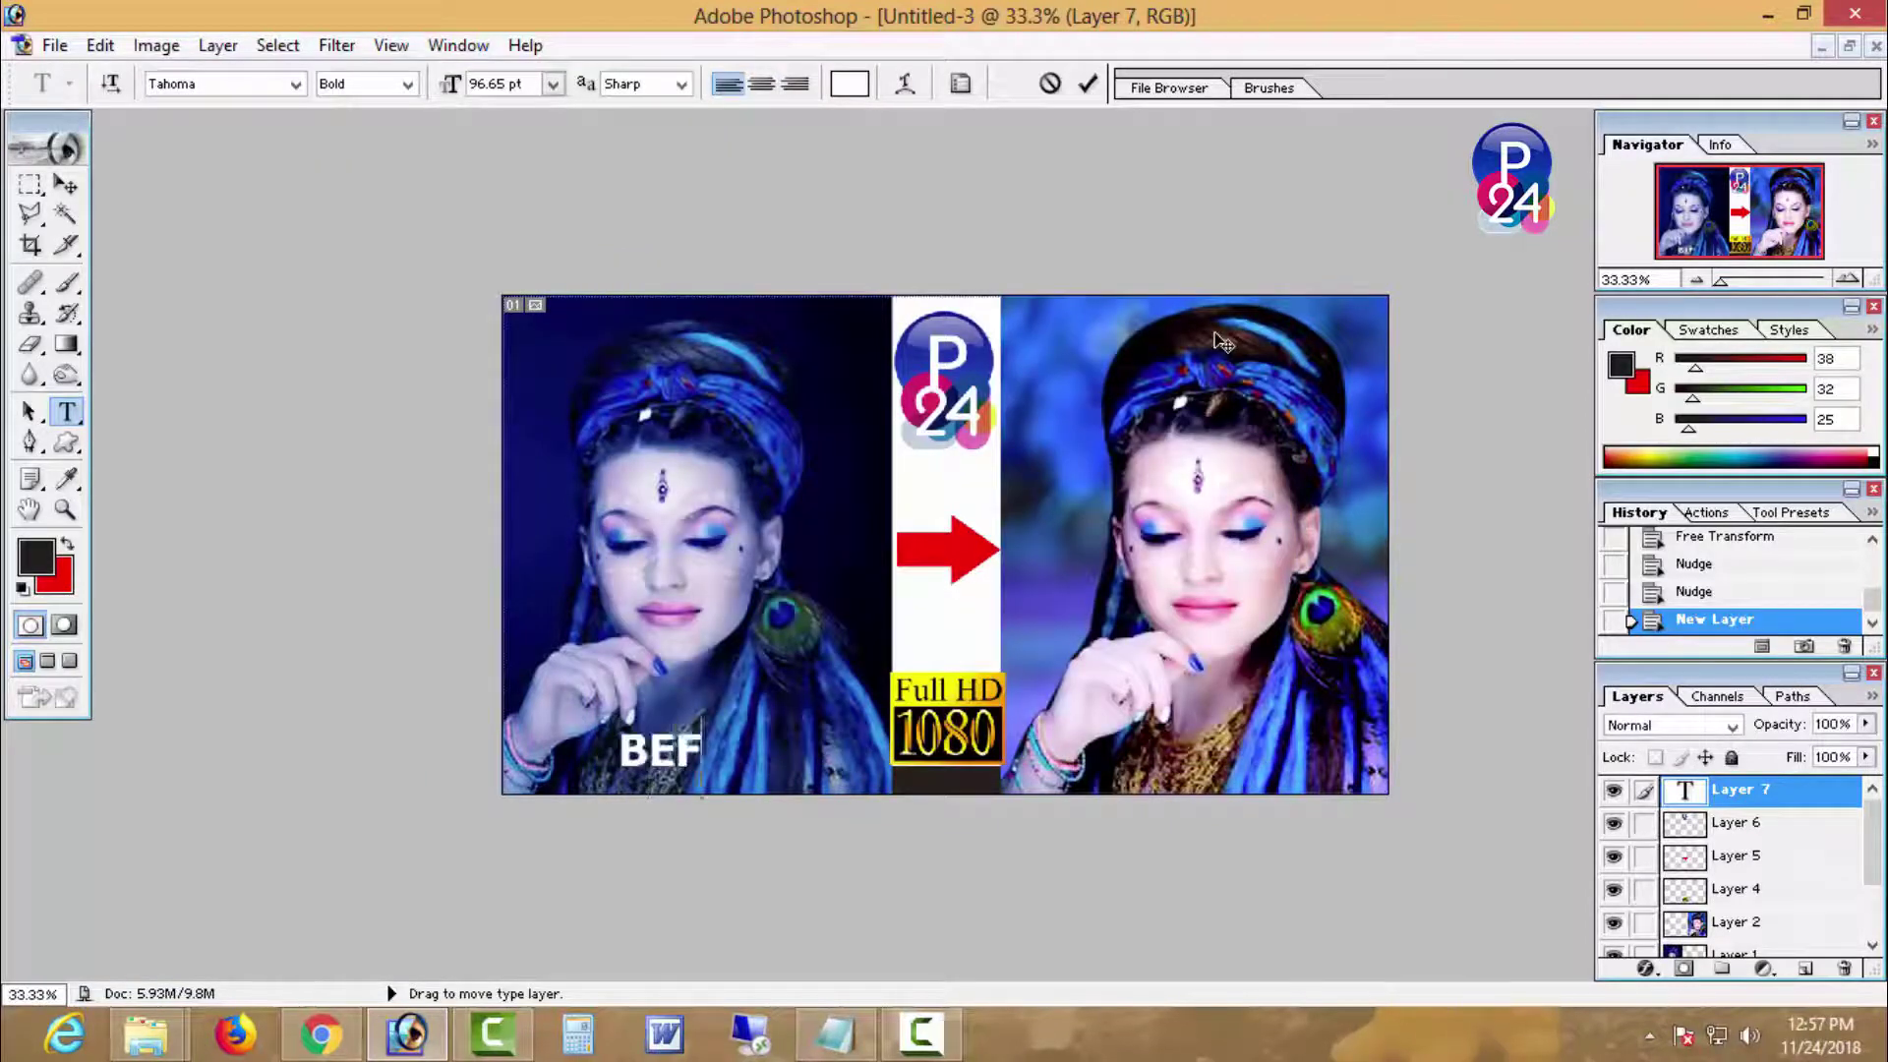
type("ORE")
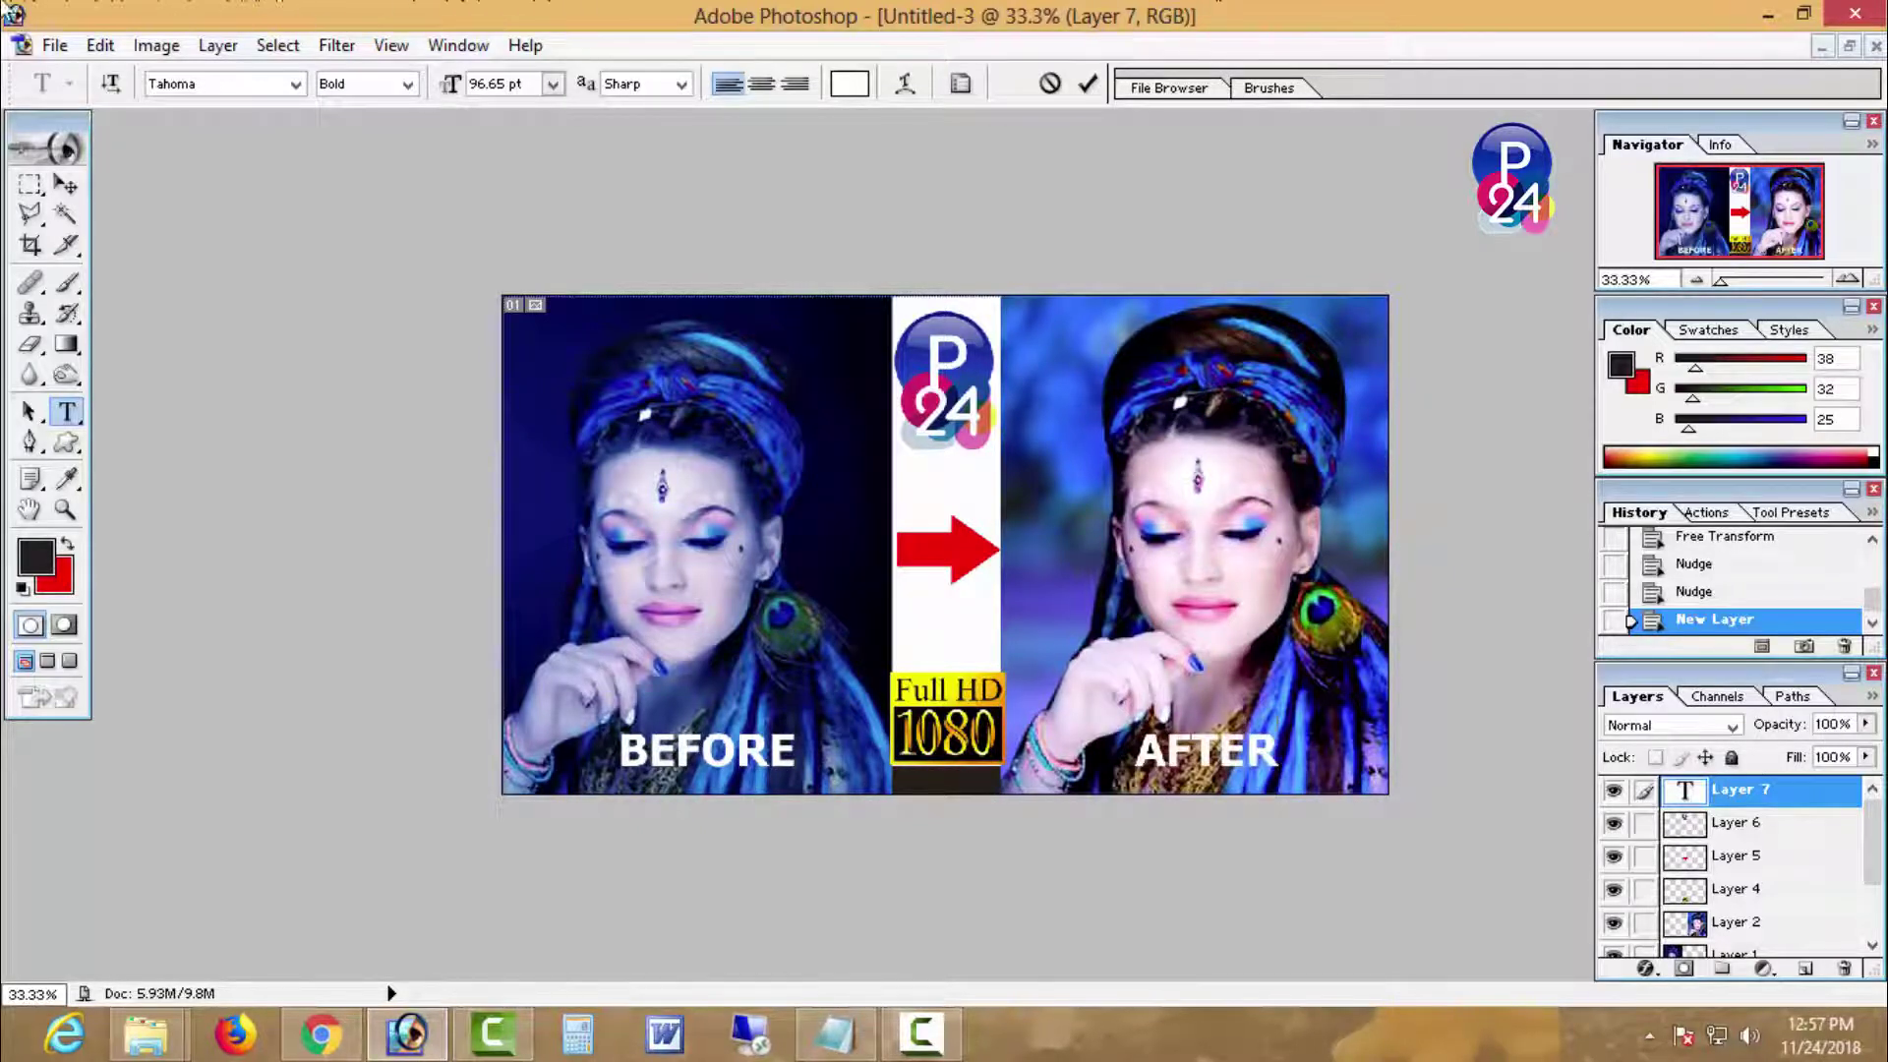
Step: Nudge the BEFORE and AFTER text slightly to the right and upward over the portraits
left_click(67, 187)
key("Right")
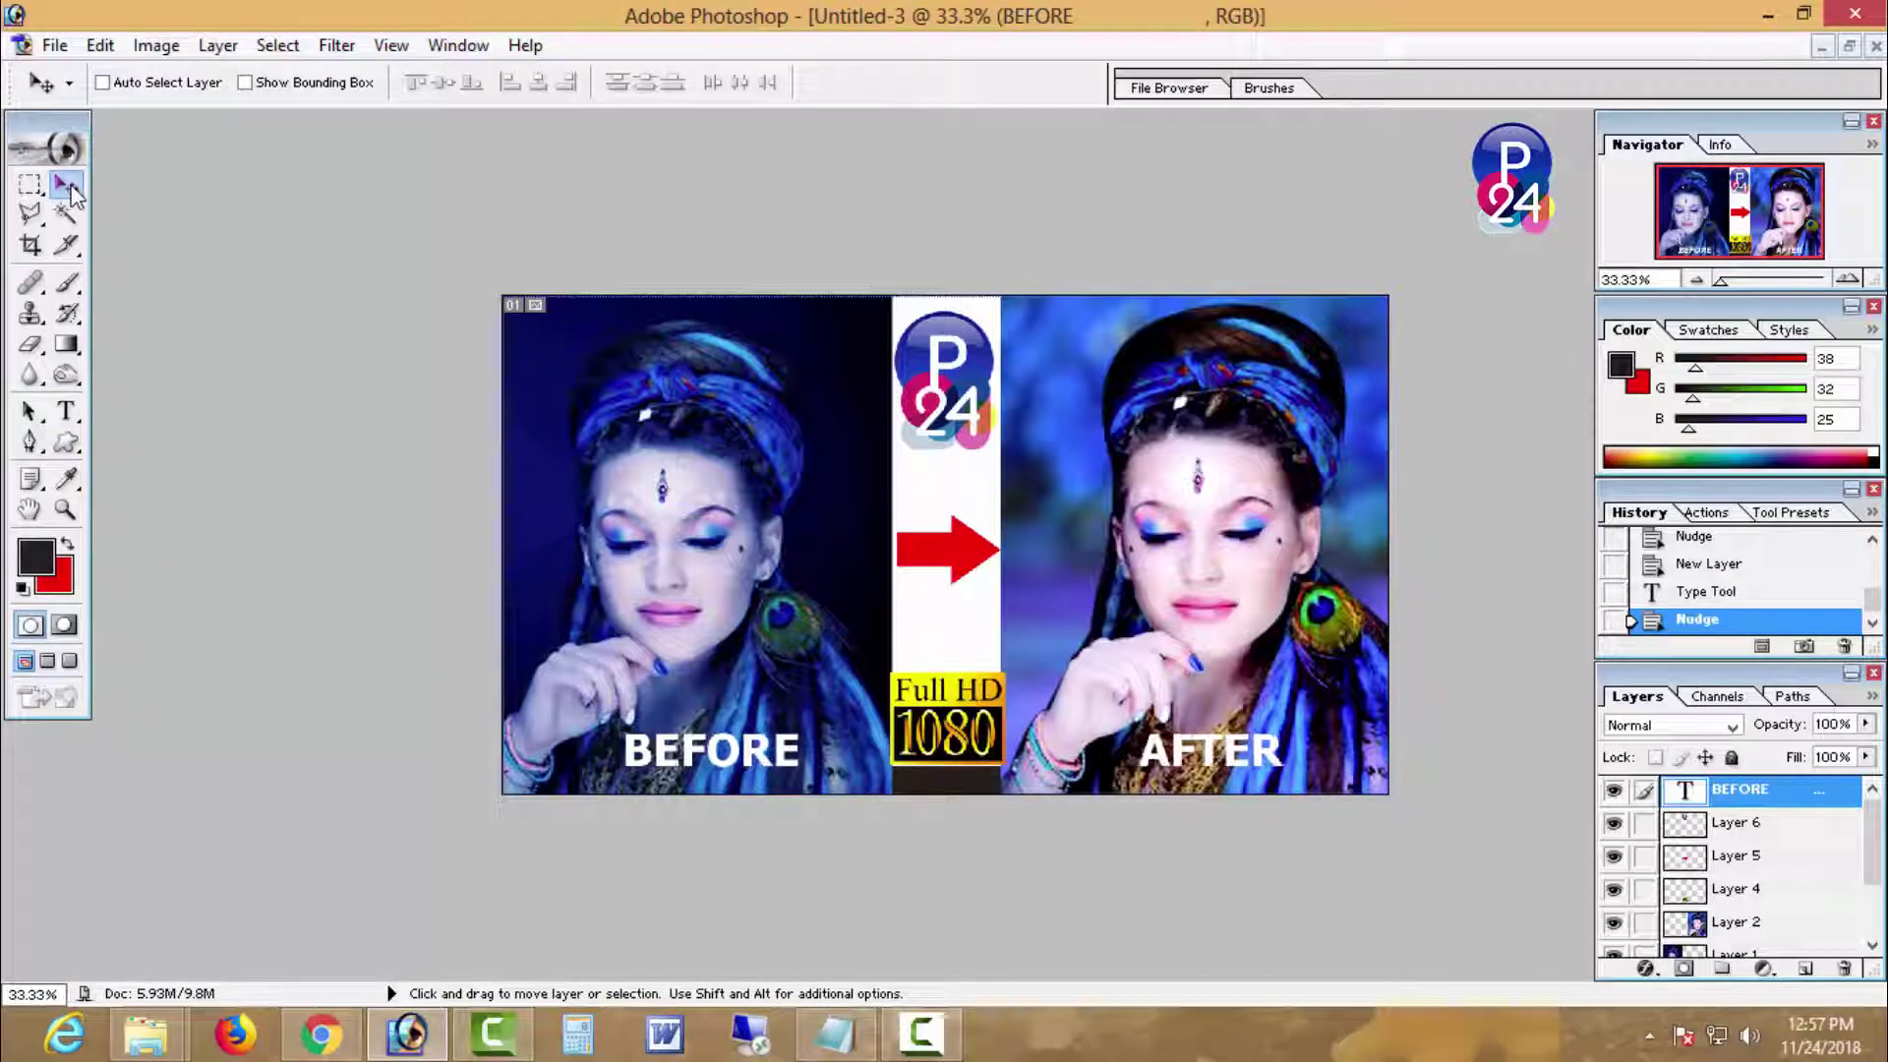
key("Right")
key("Right")
key("Right")
key("Right")
key("Right")
key("Right")
key("Right")
key("Right")
key("Up")
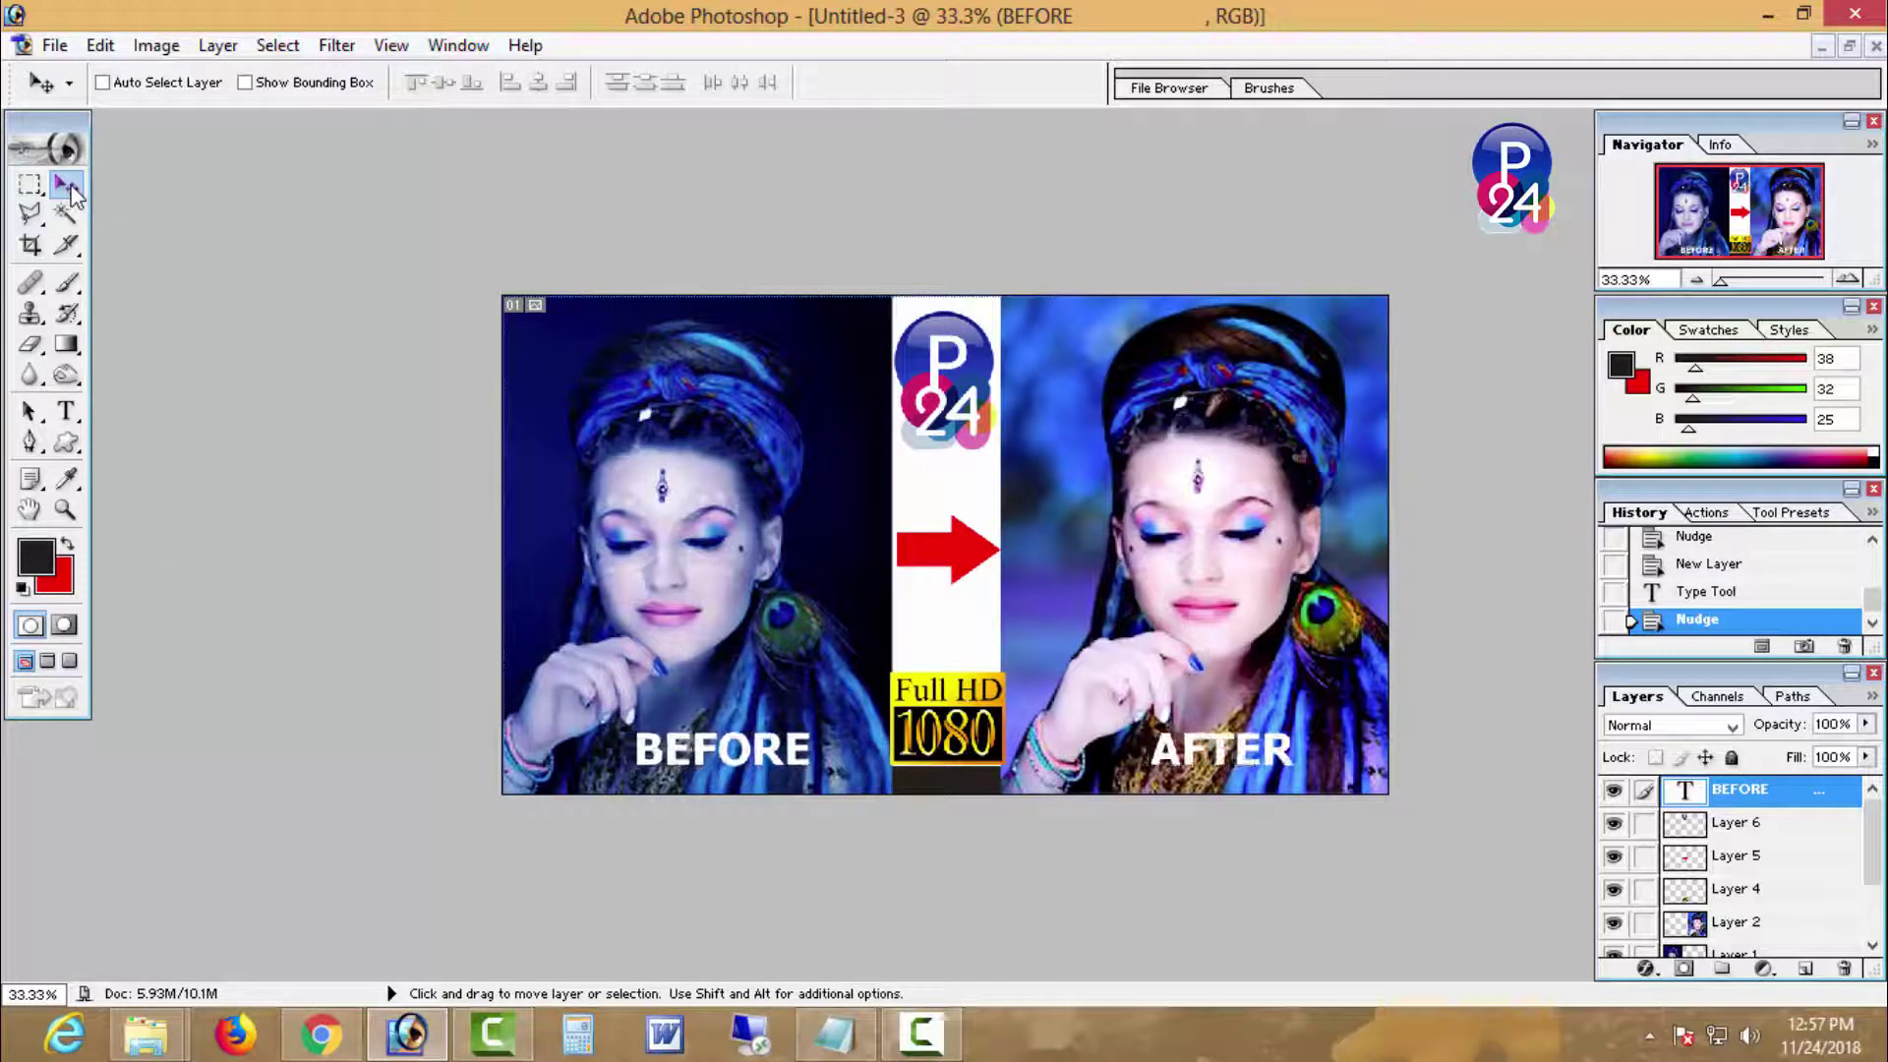
key("Up")
key("Up")
key("Up")
key("Up")
key("Up")
key("Up")
key("Right")
key("Right")
key("Right")
key("Right")
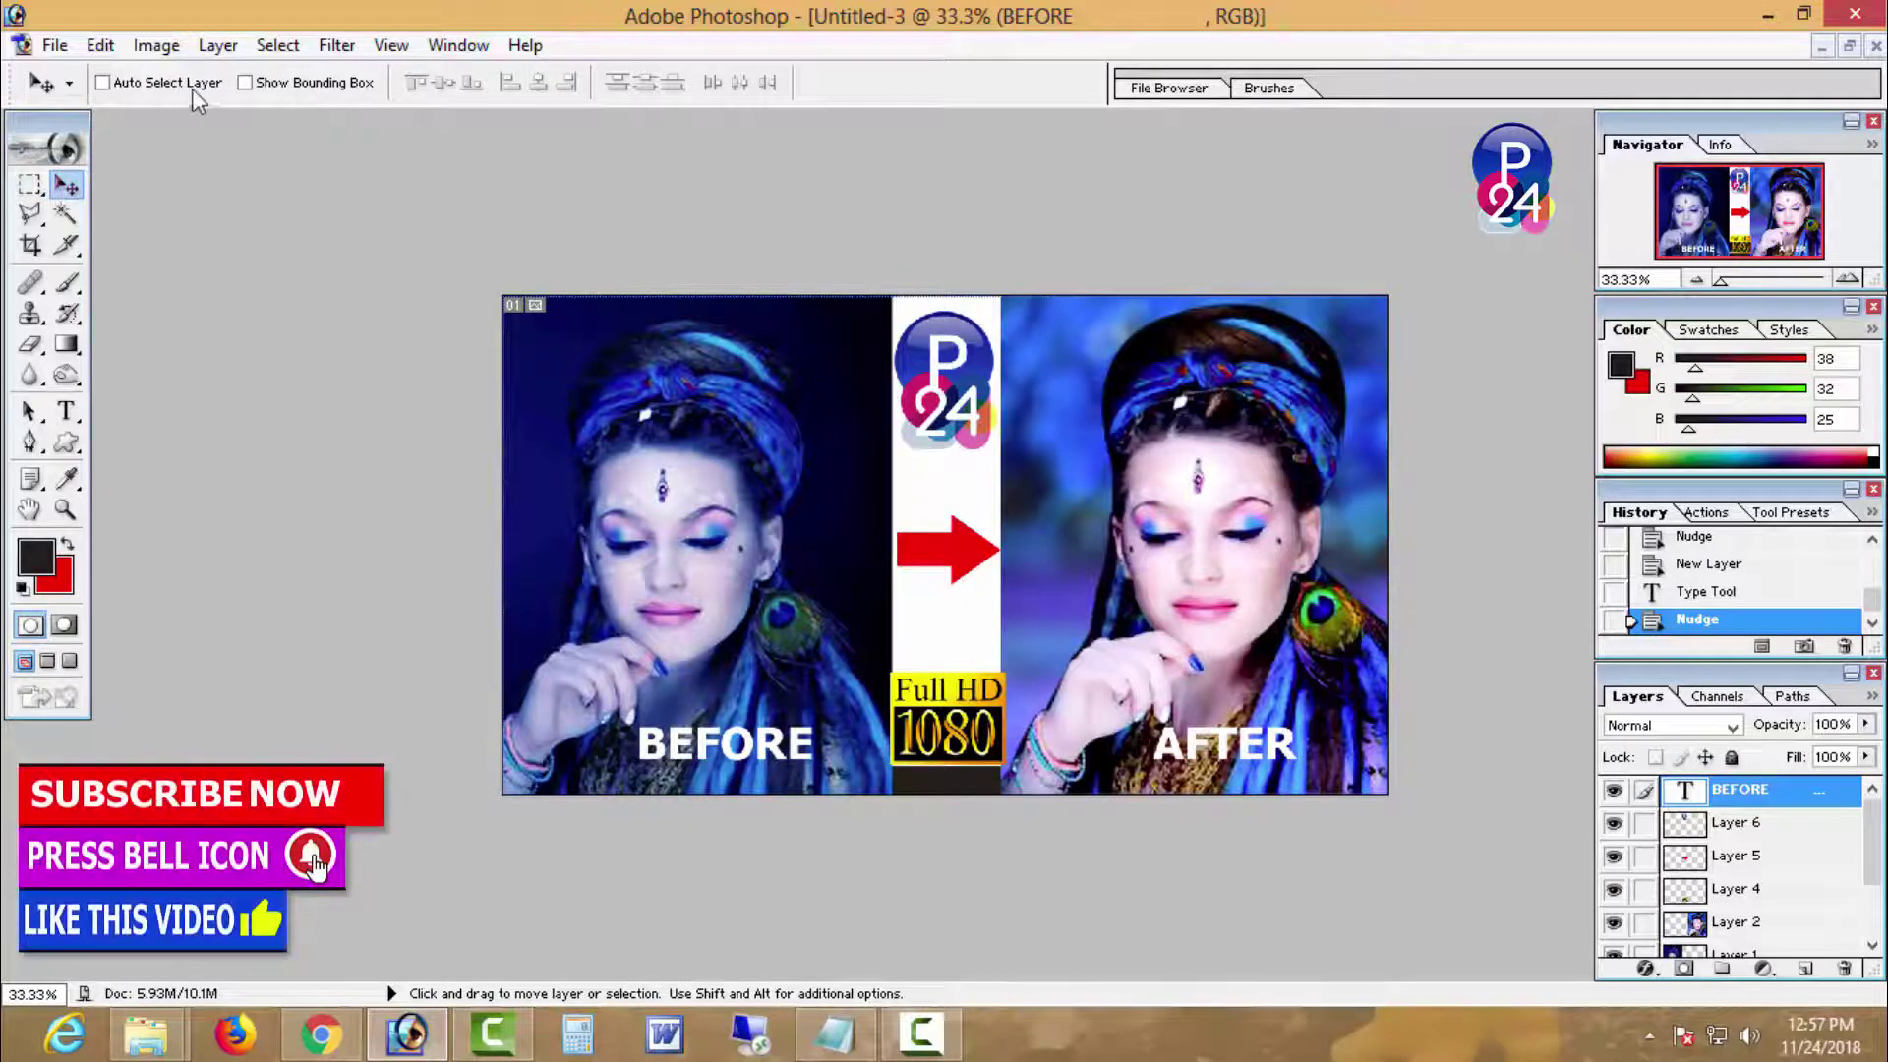
Step: Apply a 3 px black outside Stroke layer style to the BEFORE and AFTER text
left_click(208, 49)
mouse_move(251, 211)
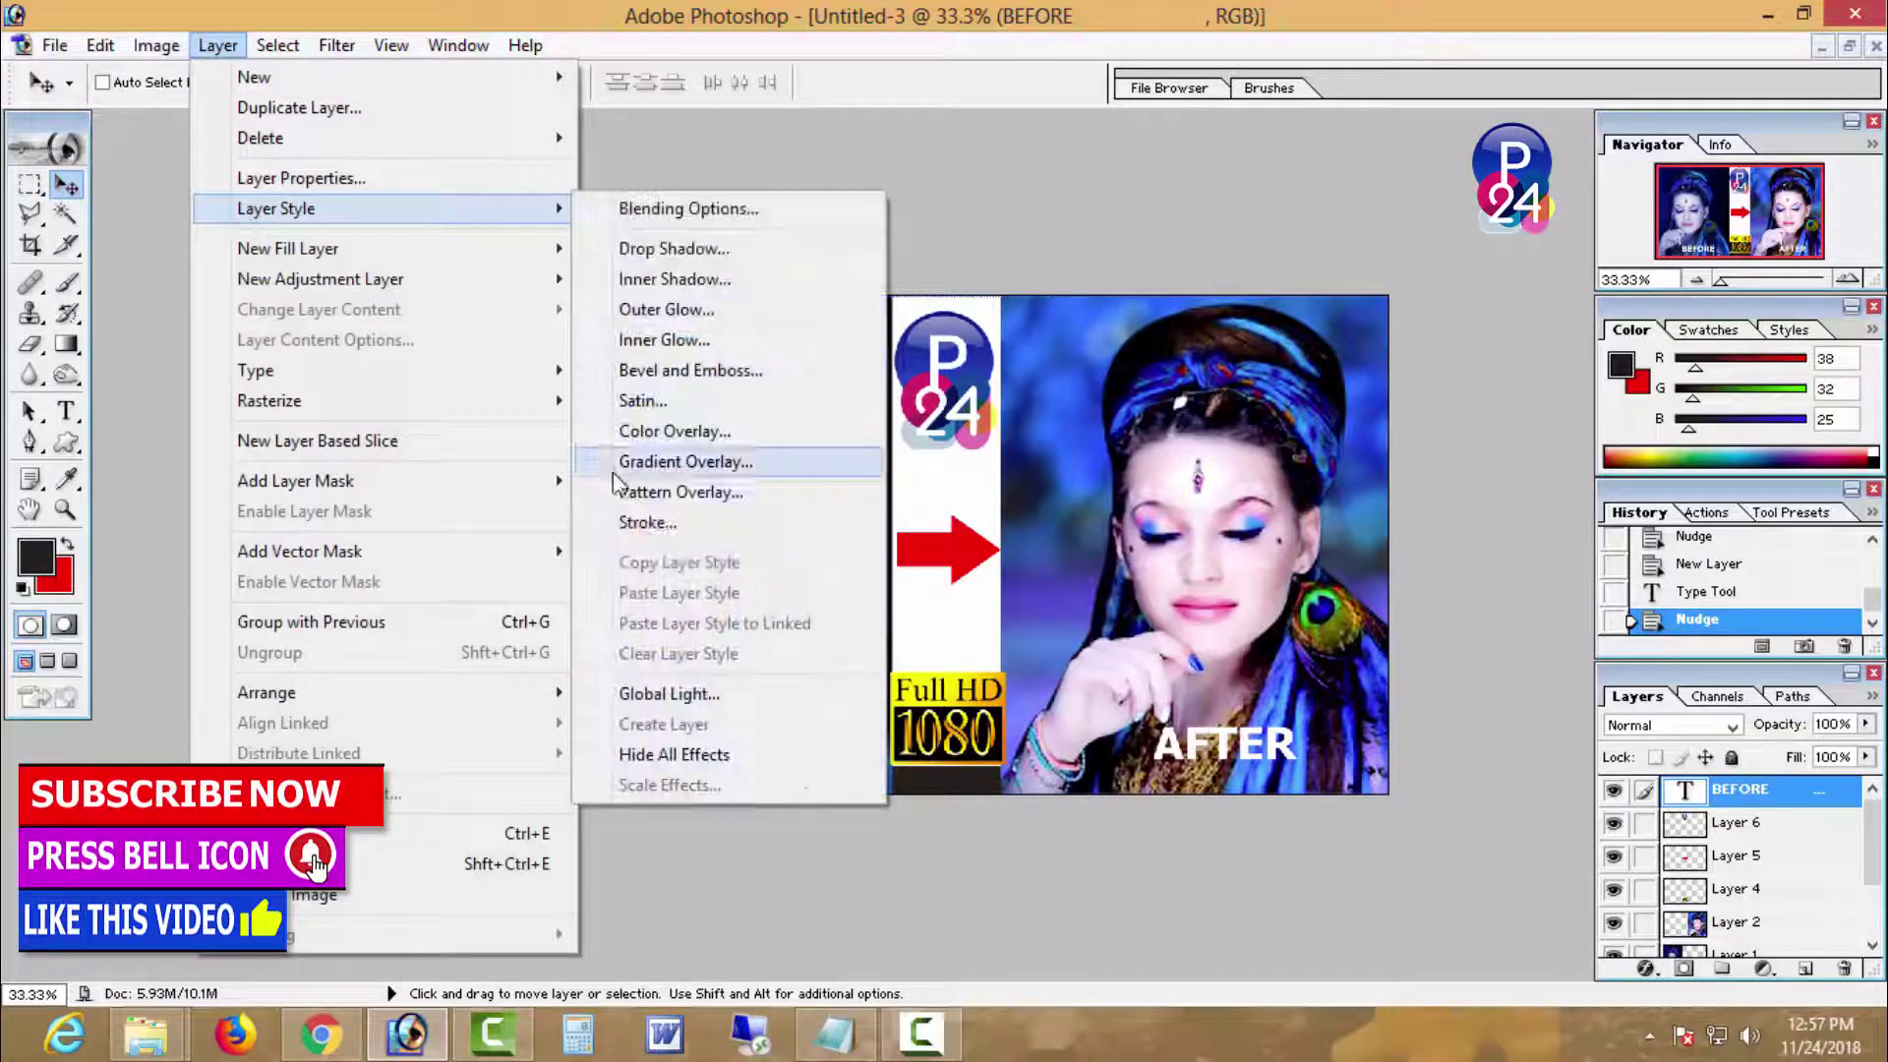
left_click(649, 523)
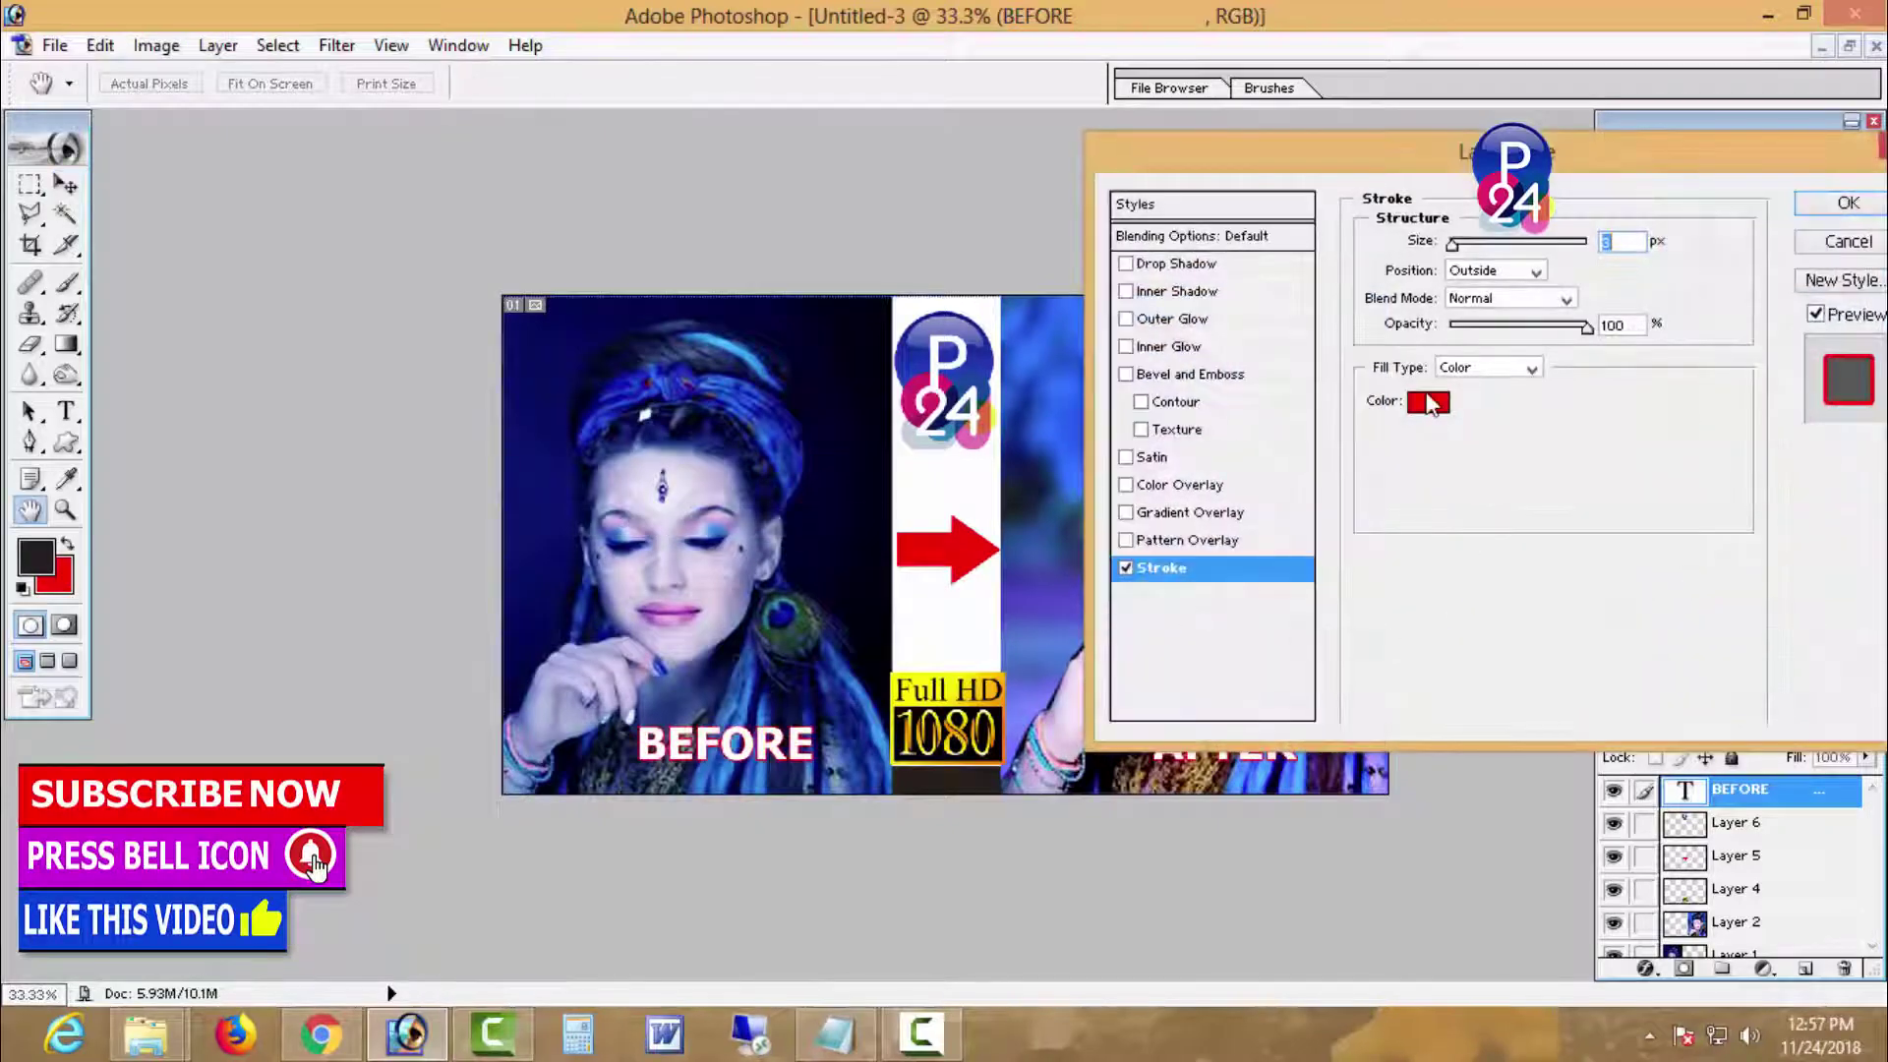
left_click(1428, 403)
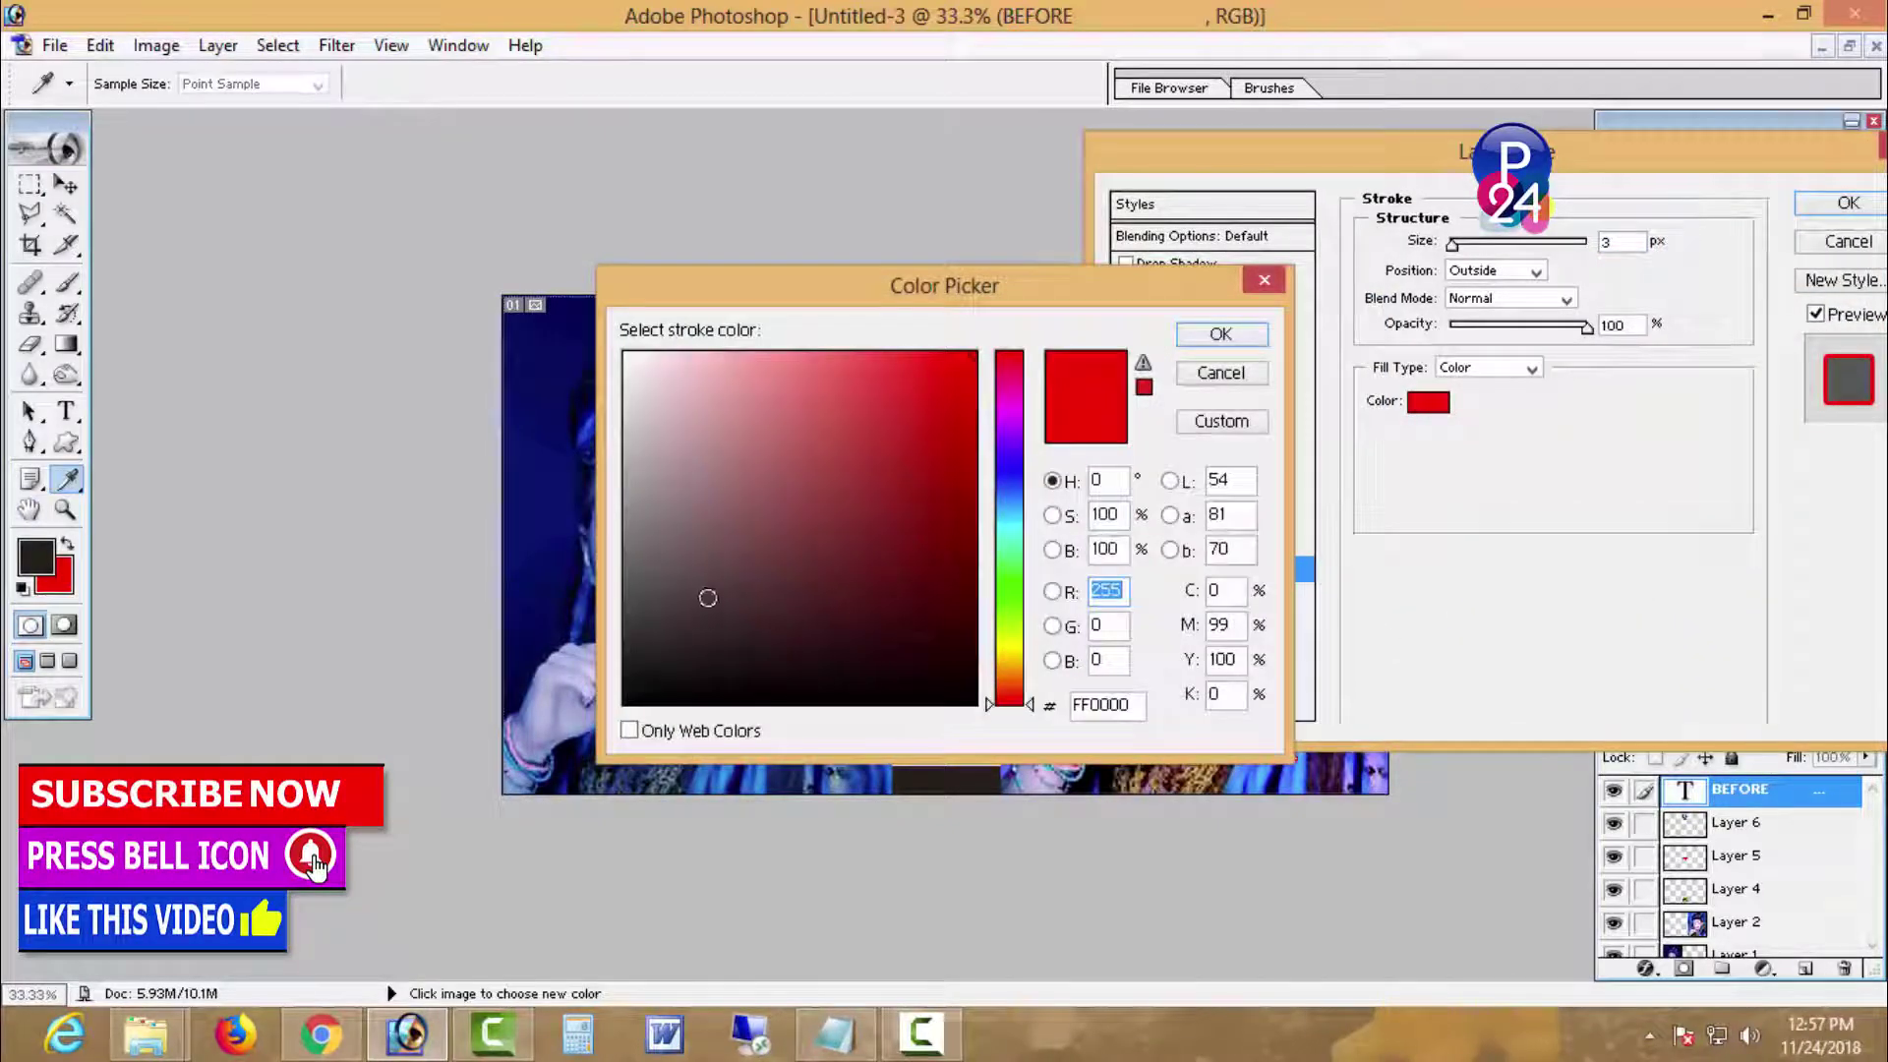
left_click(626, 621)
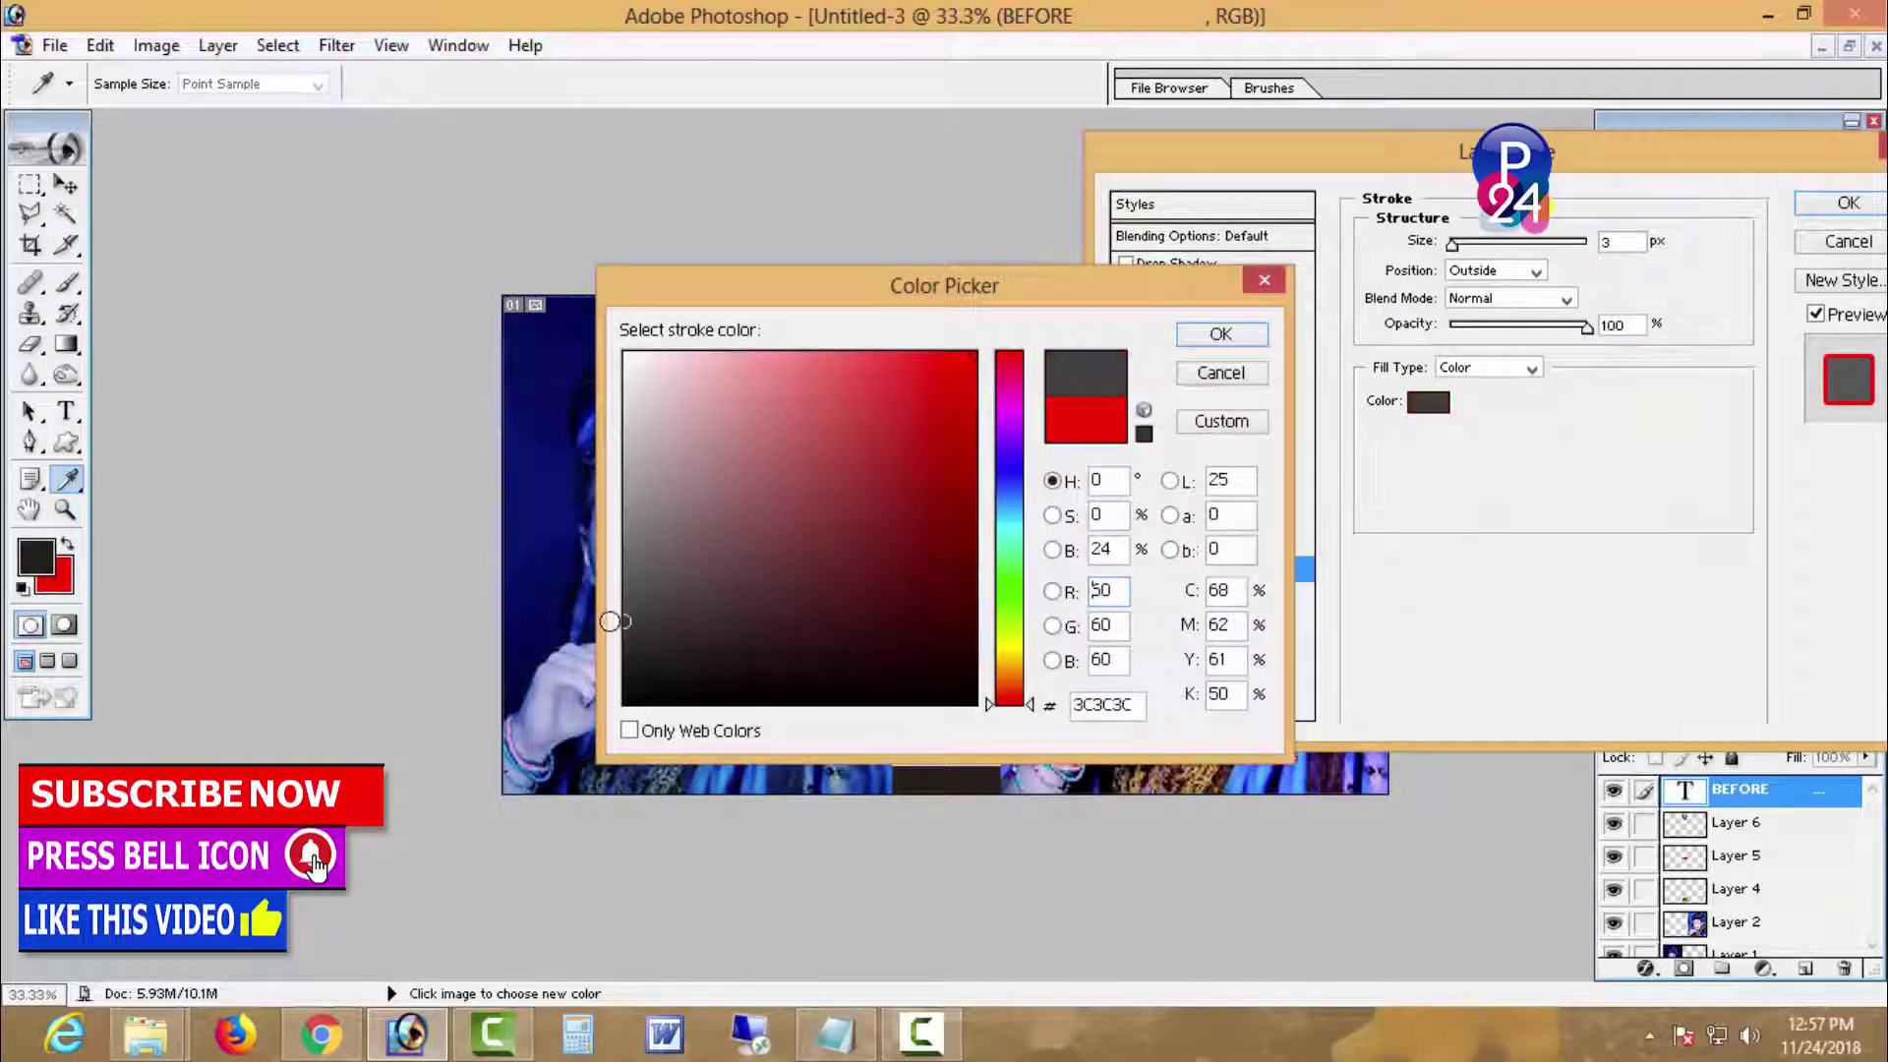
left_click(1221, 373)
left_click_drag(1304, 155, 878, 153)
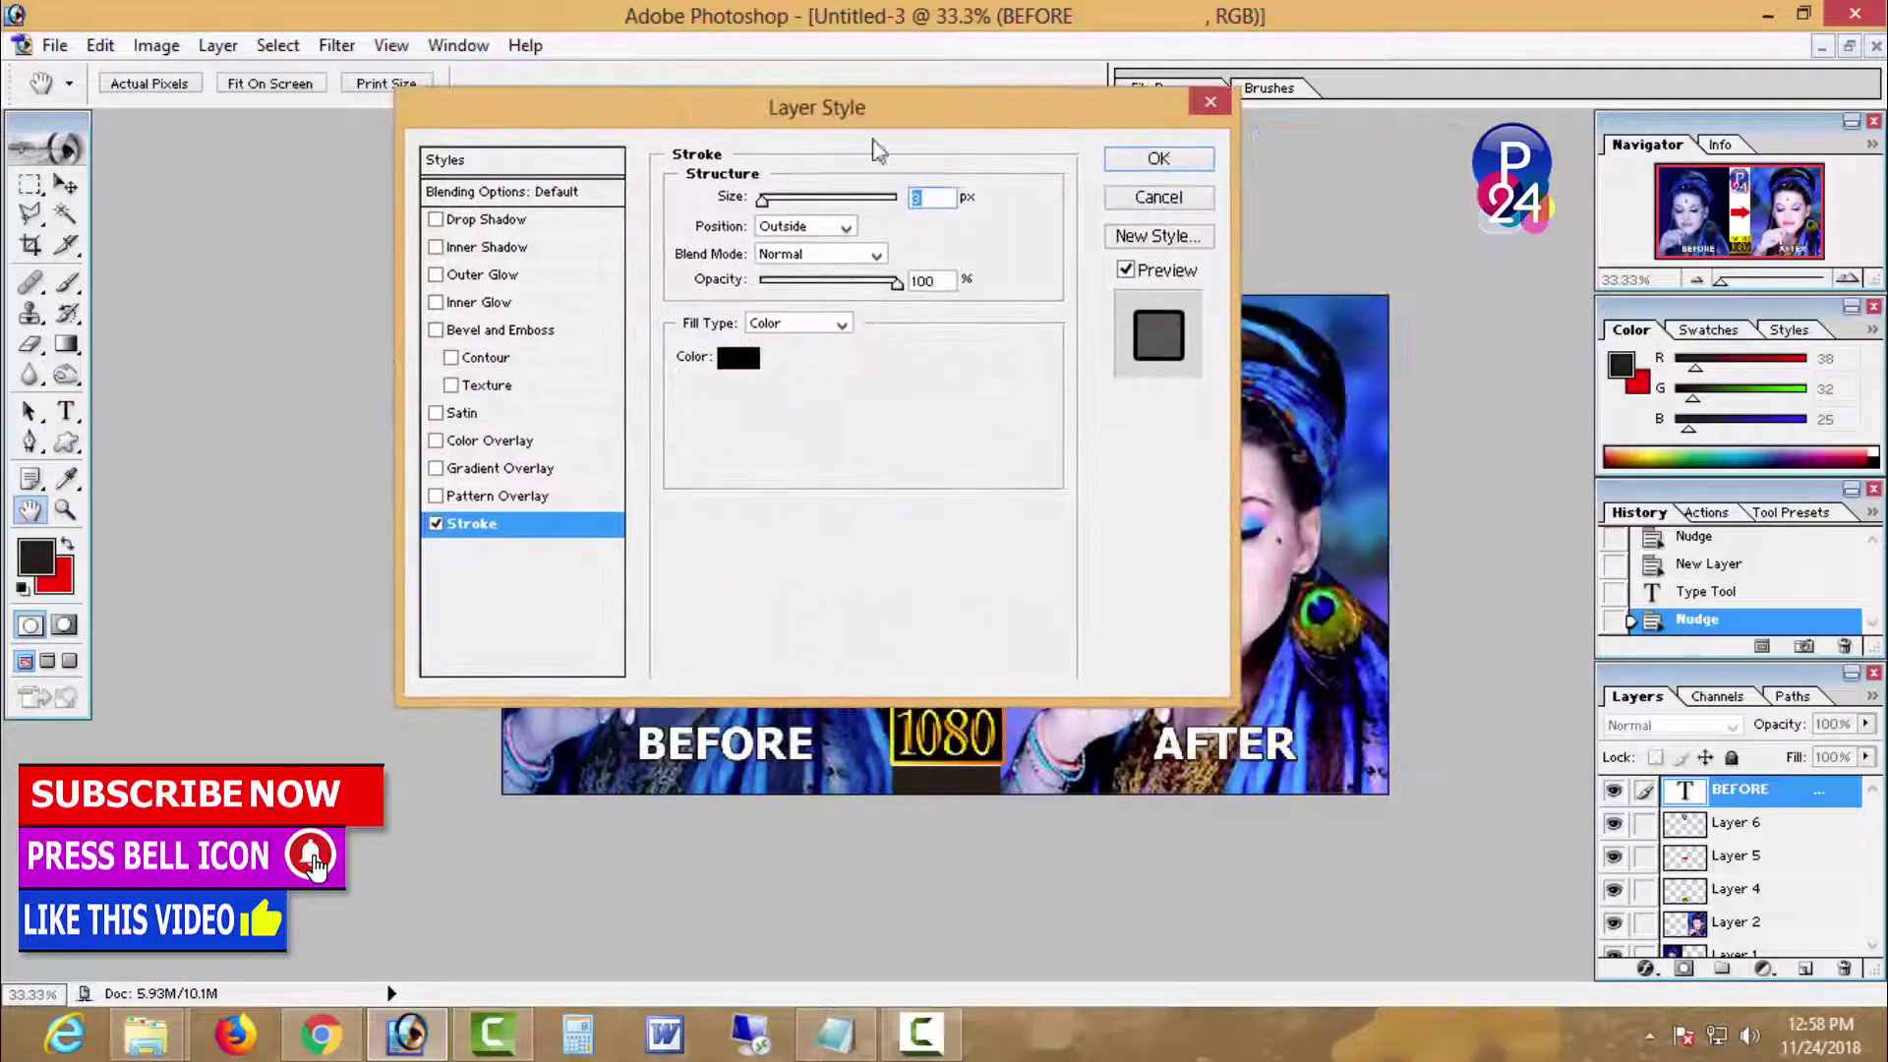
left_click(1159, 164)
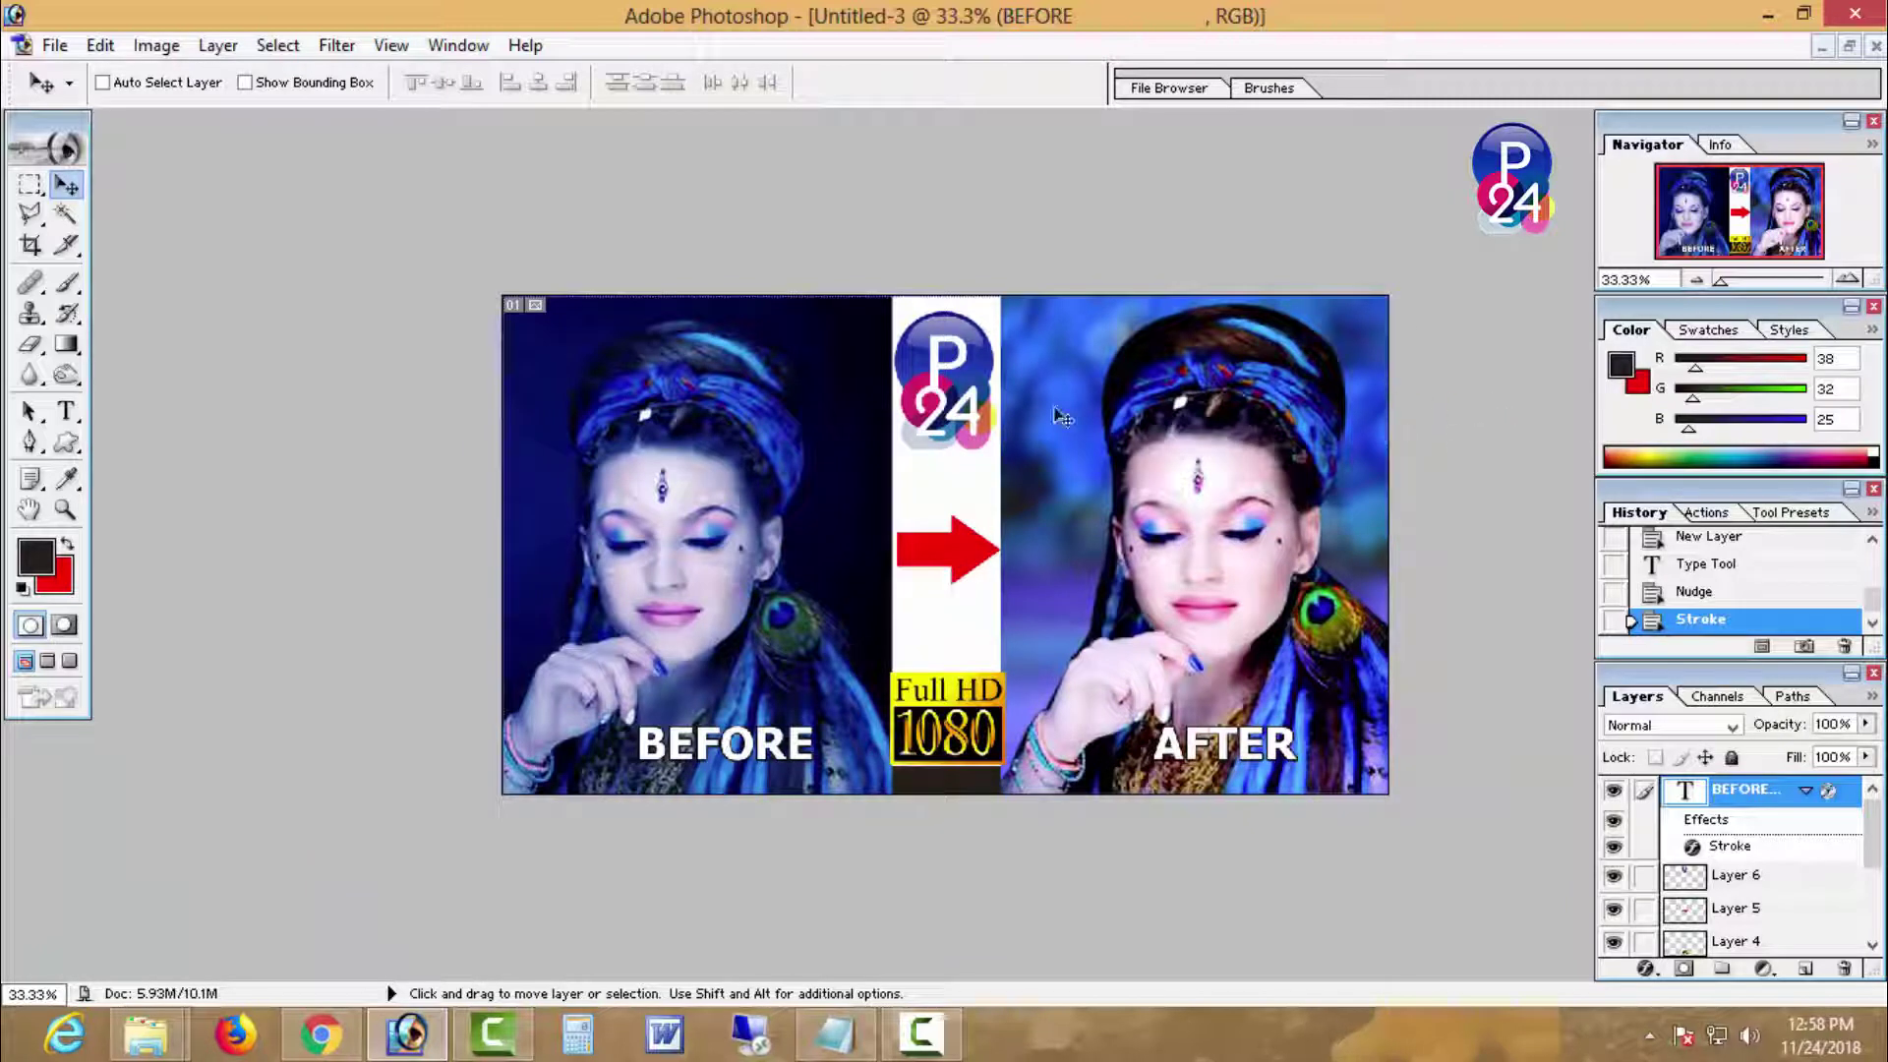
Step: Nudge the P24 logo slightly to the right to centre it in the white gap
right_click(946, 394)
left_click(955, 397)
key("Right")
key("Right")
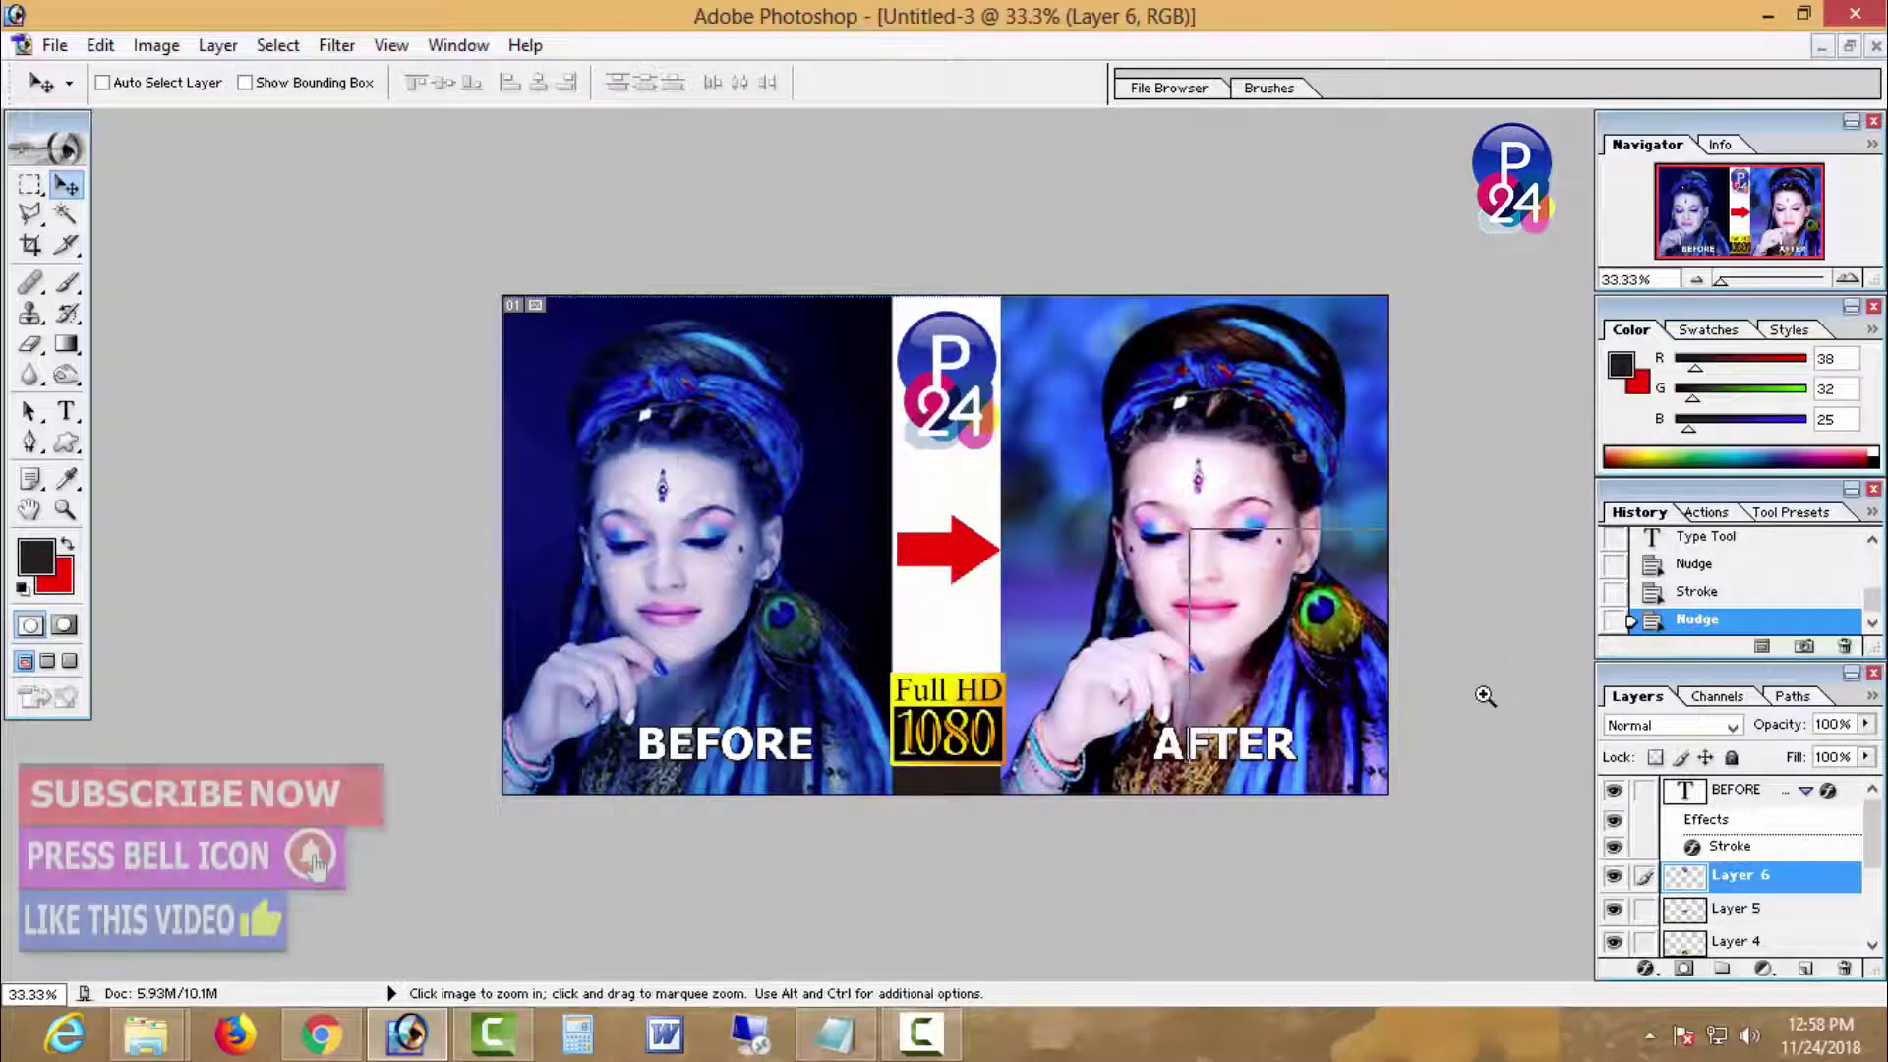
key("ctrl+plus")
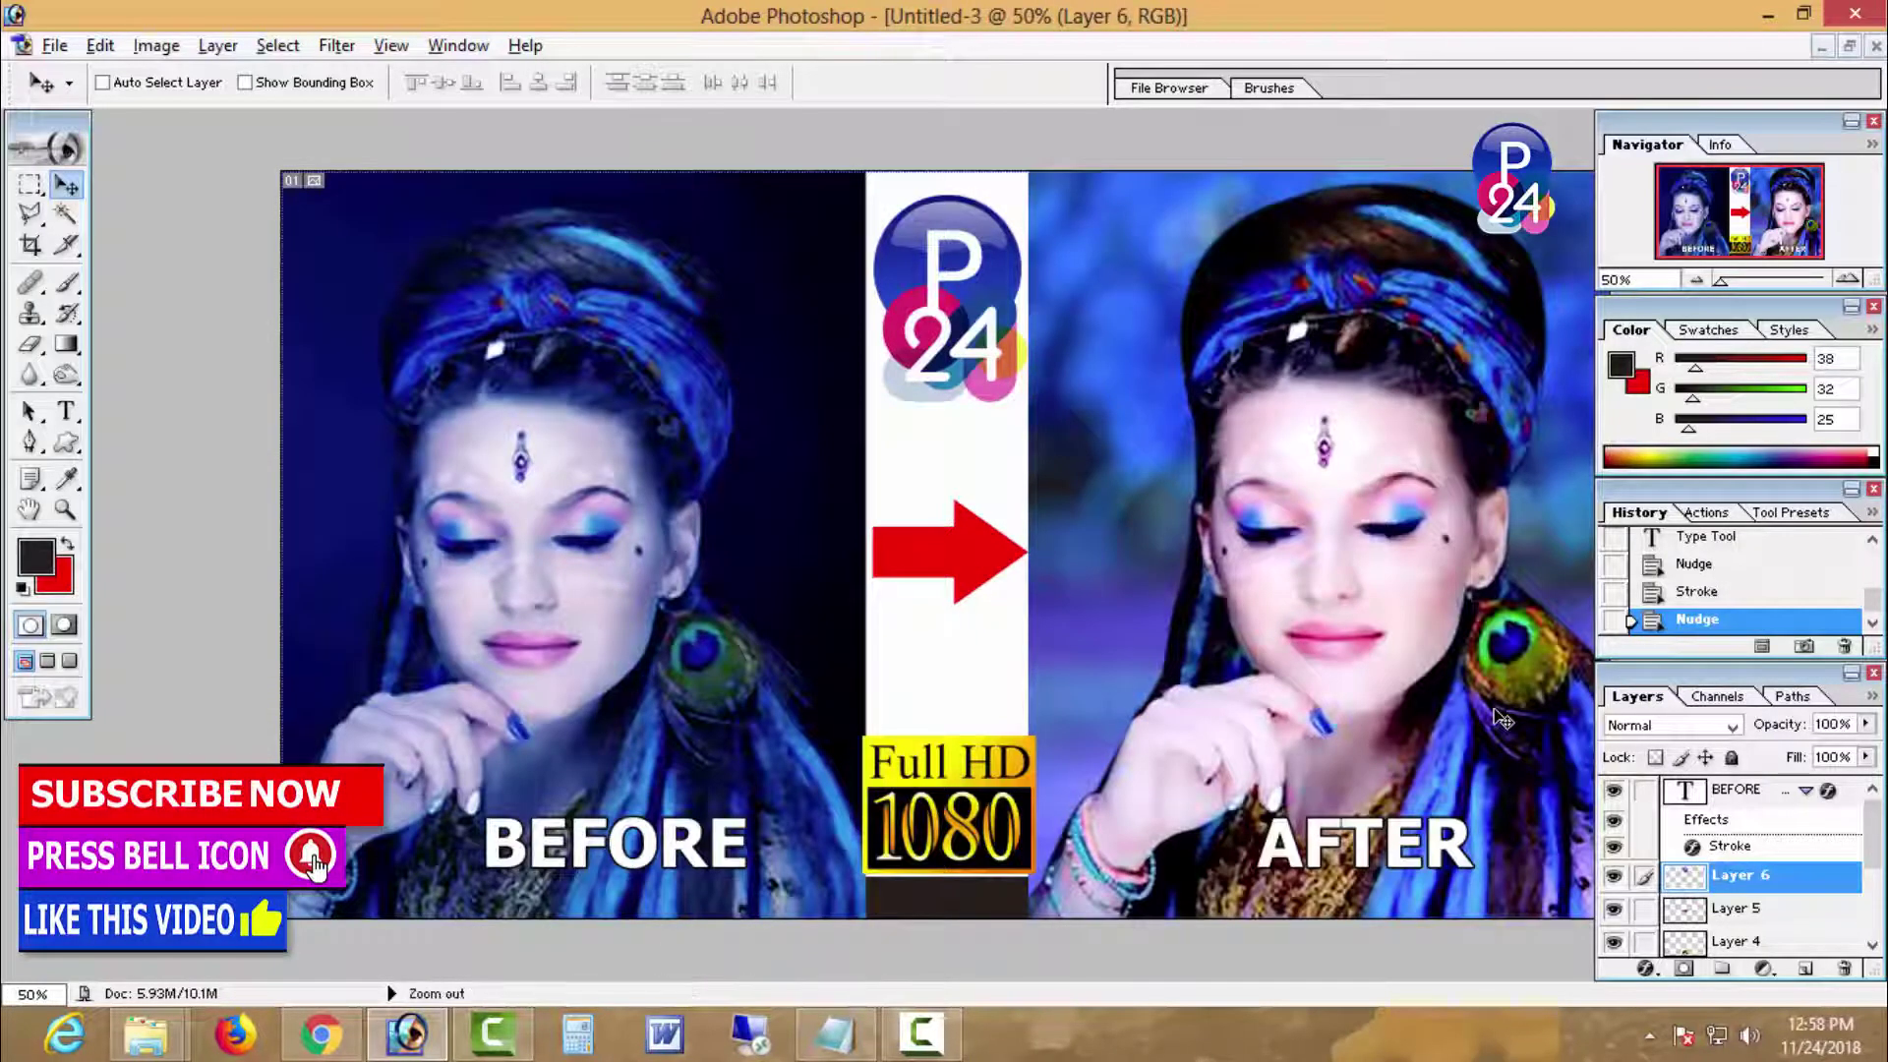
left_click_drag(1502, 720, 1403, 698)
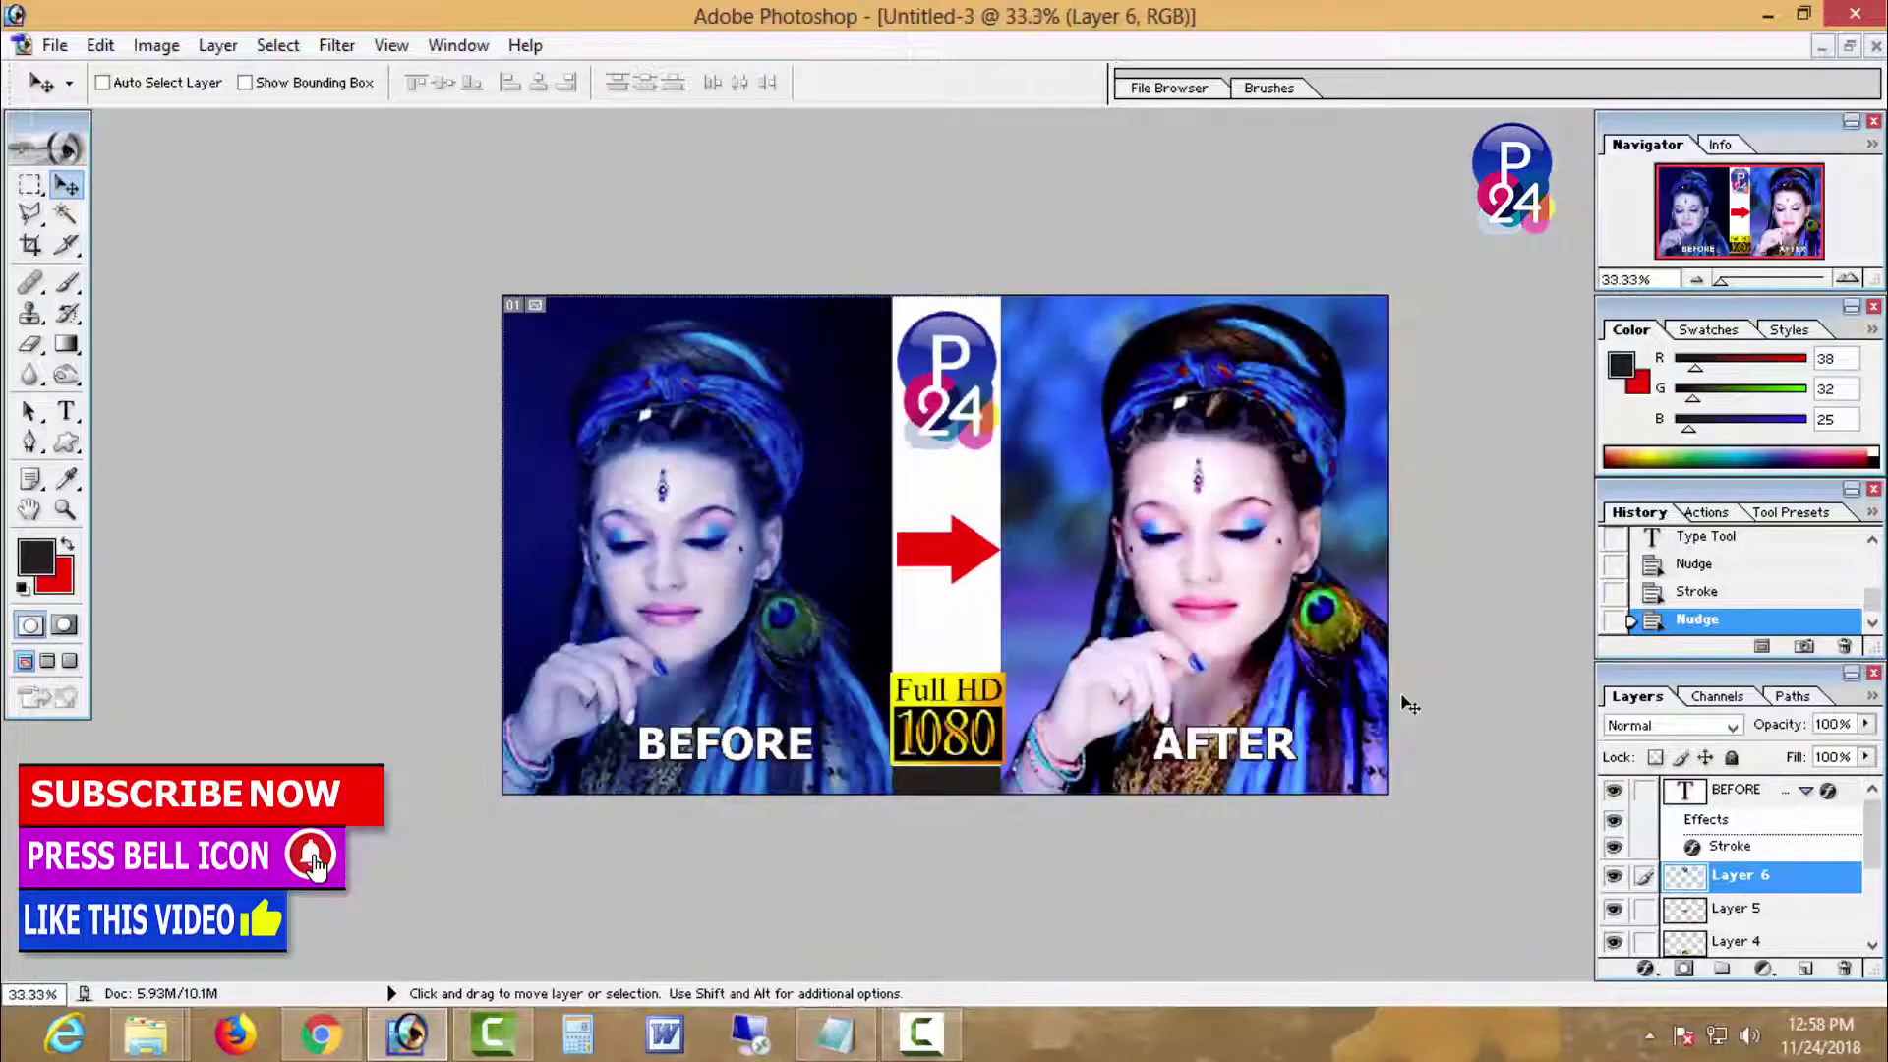